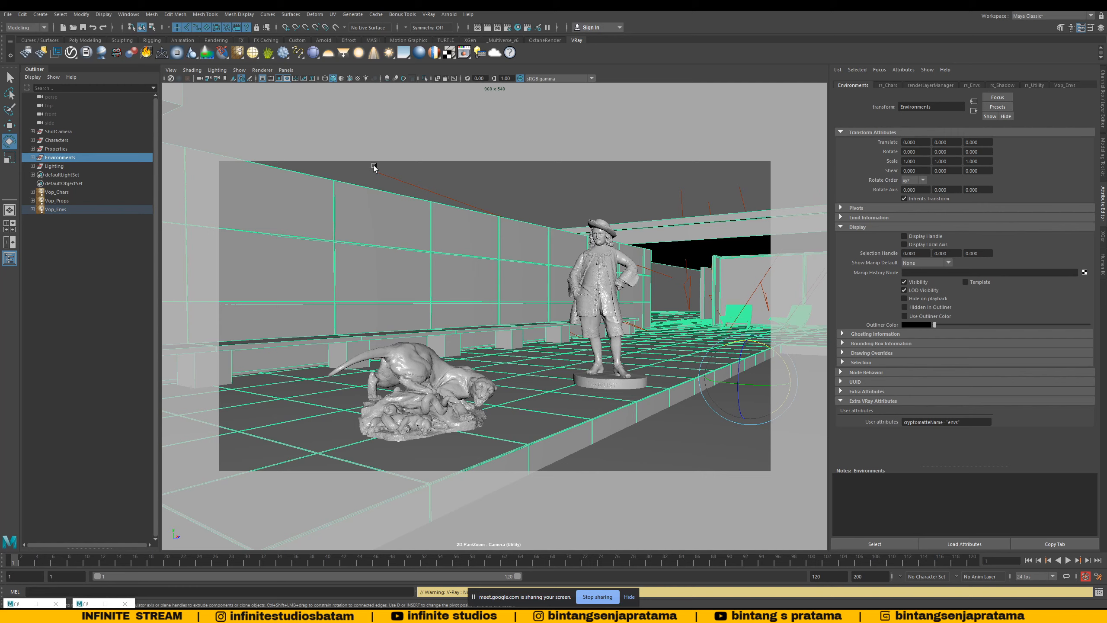
Step: Clear the selection and examine the ShotCamera group in the Outliner, including the Camera nested inside it
click(453, 180)
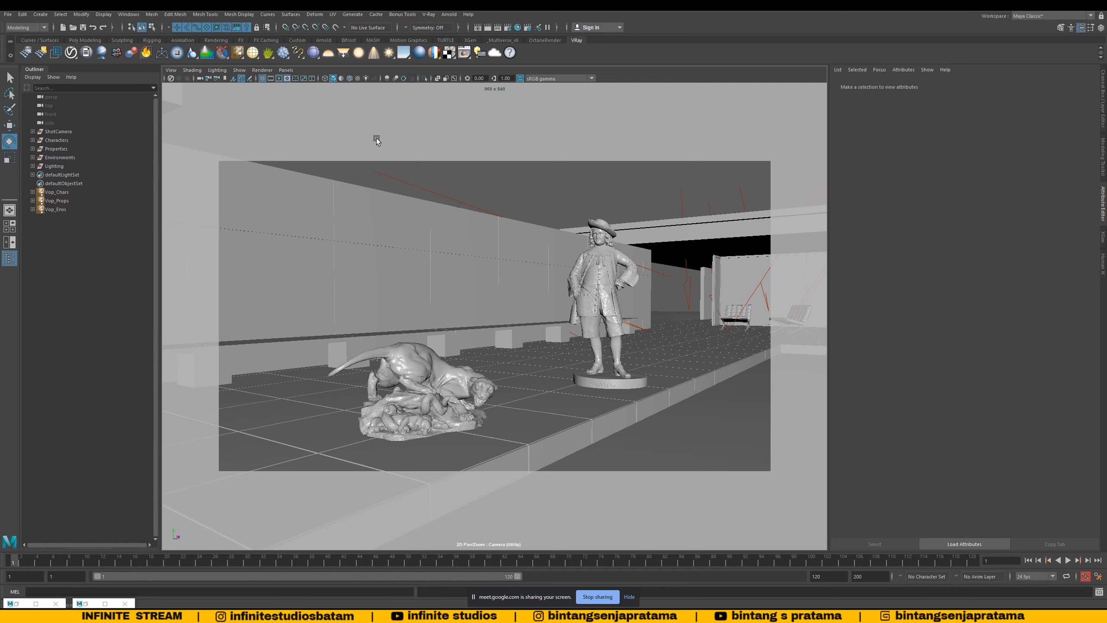
click(65, 131)
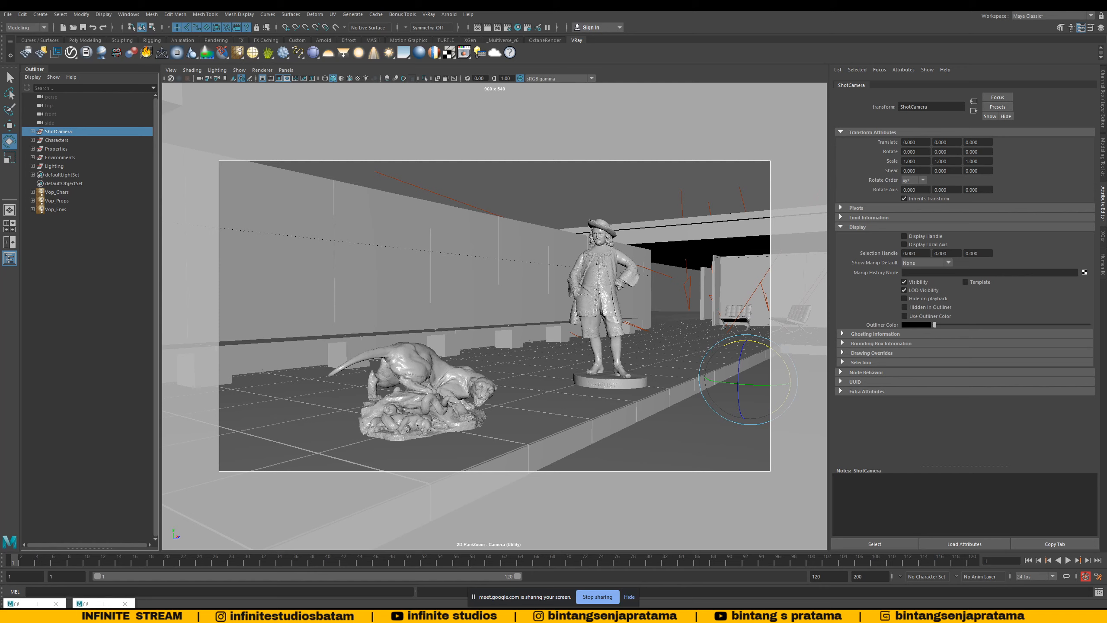
click(32, 132)
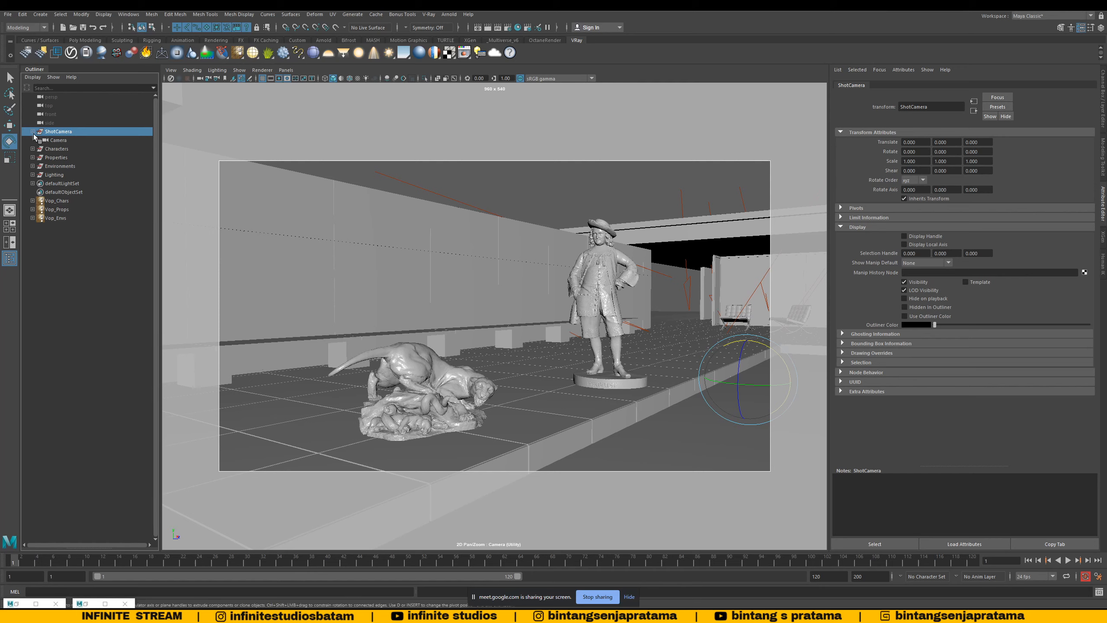
click(64, 141)
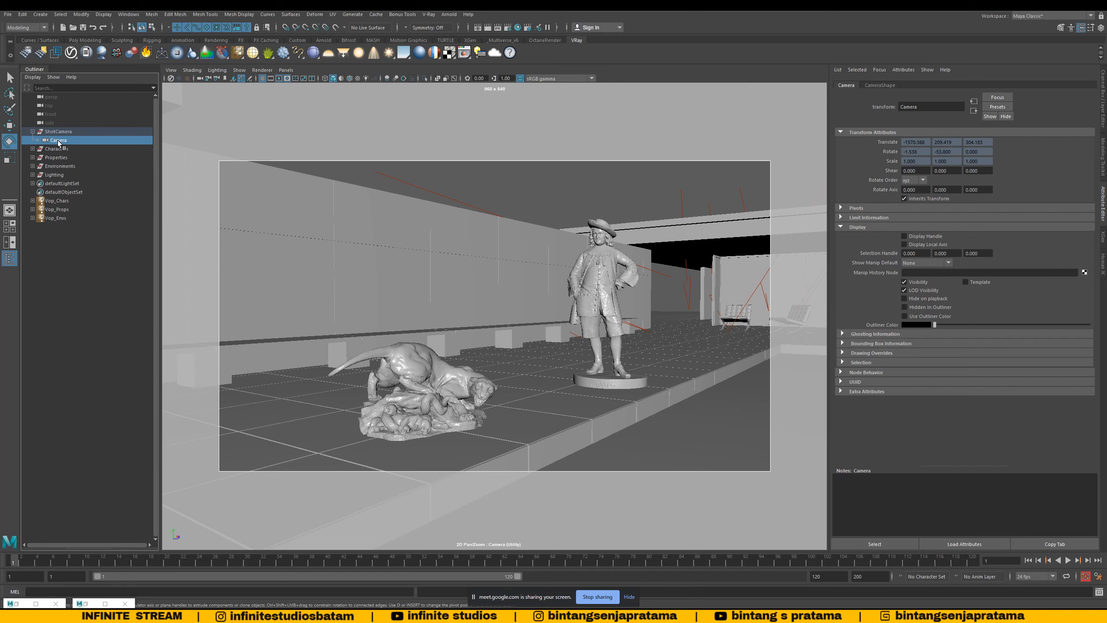
click(32, 131)
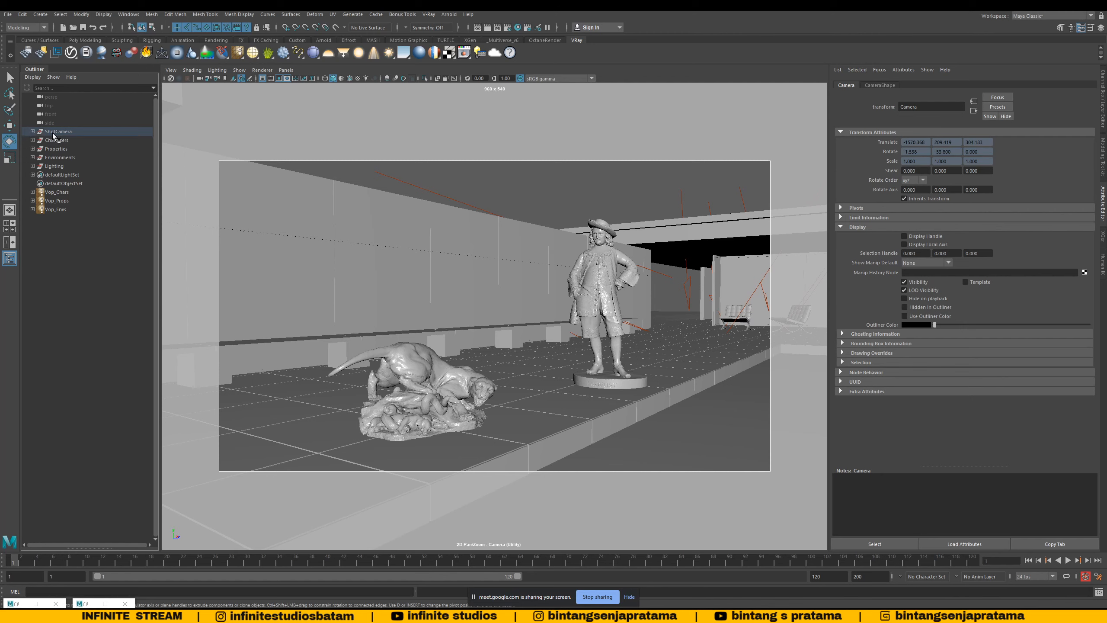
click(54, 132)
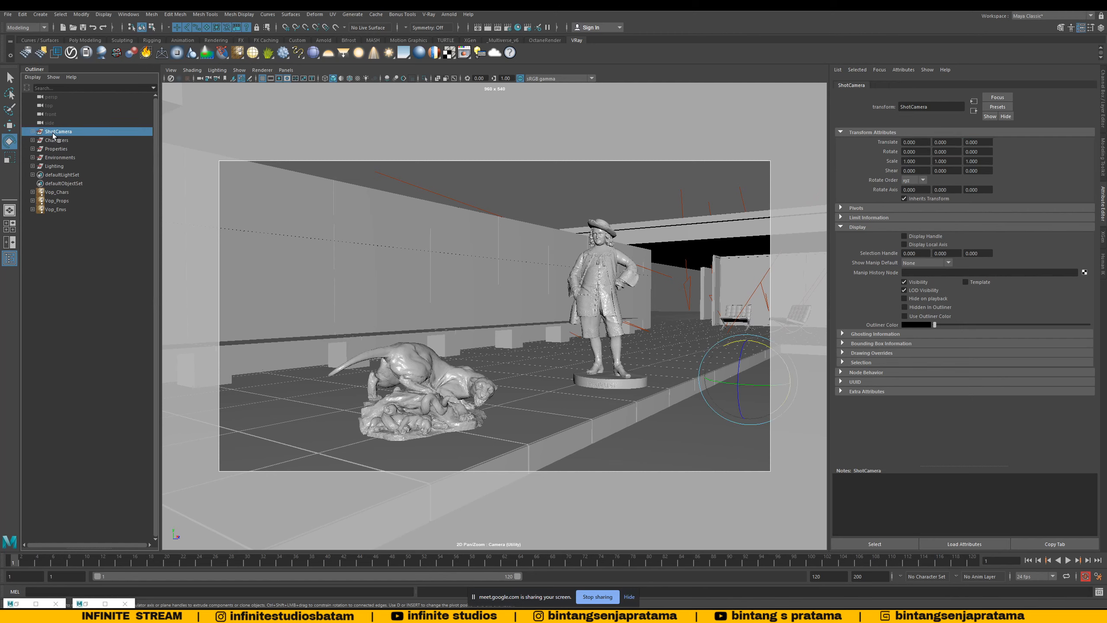
click(56, 141)
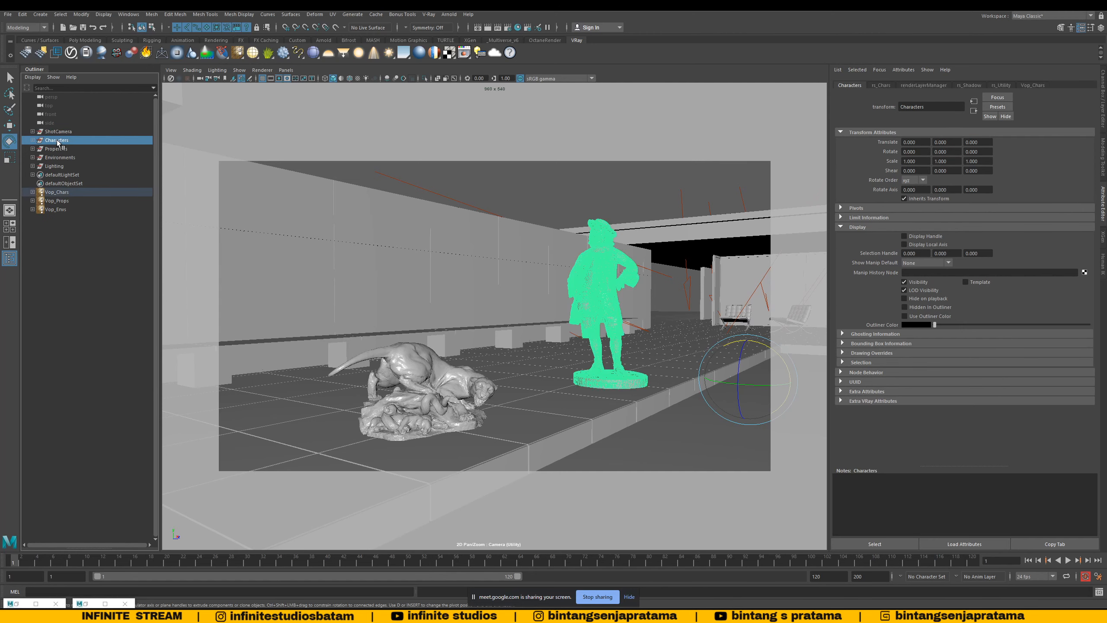
click(59, 132)
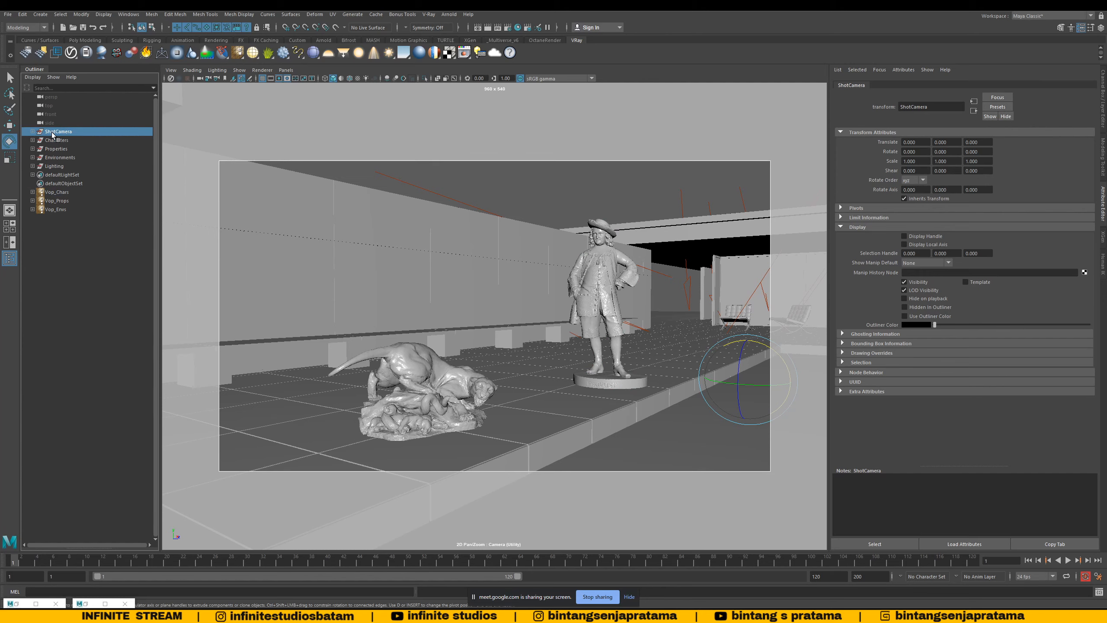
click(33, 132)
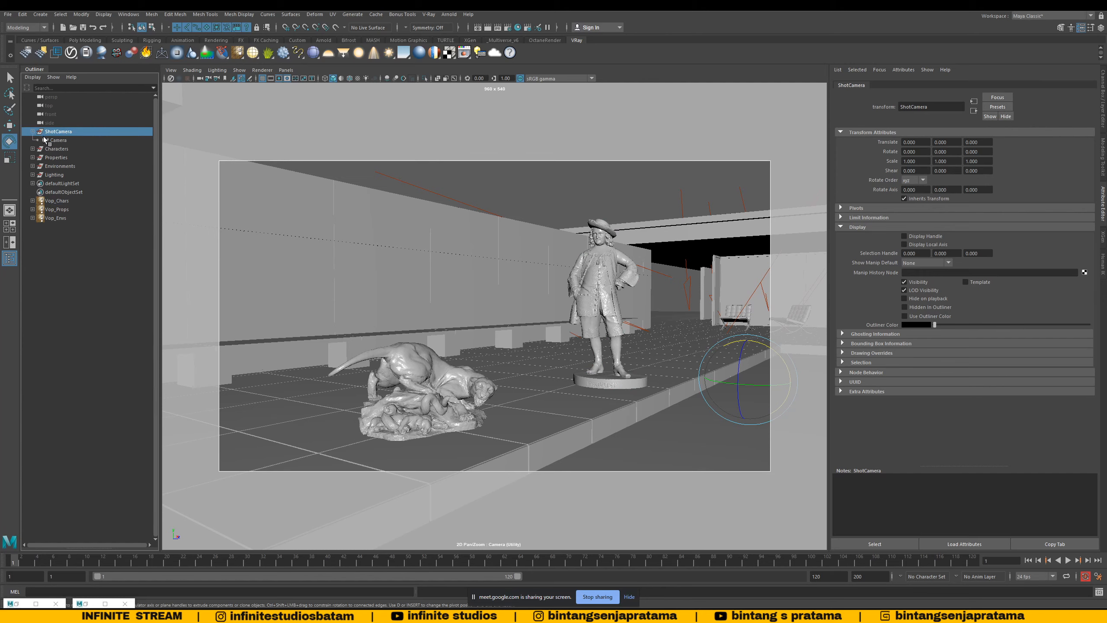
click(33, 132)
Step: Examine the Characters group and its Provost subgroup, checking which statue in the viewport belongs to it
click(50, 141)
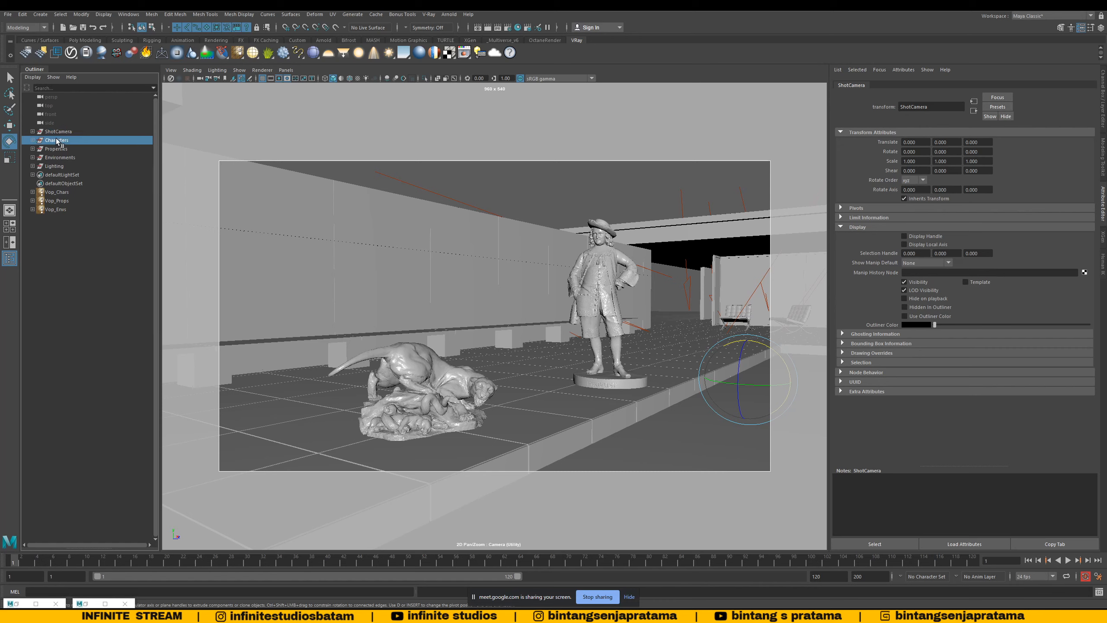
click(33, 141)
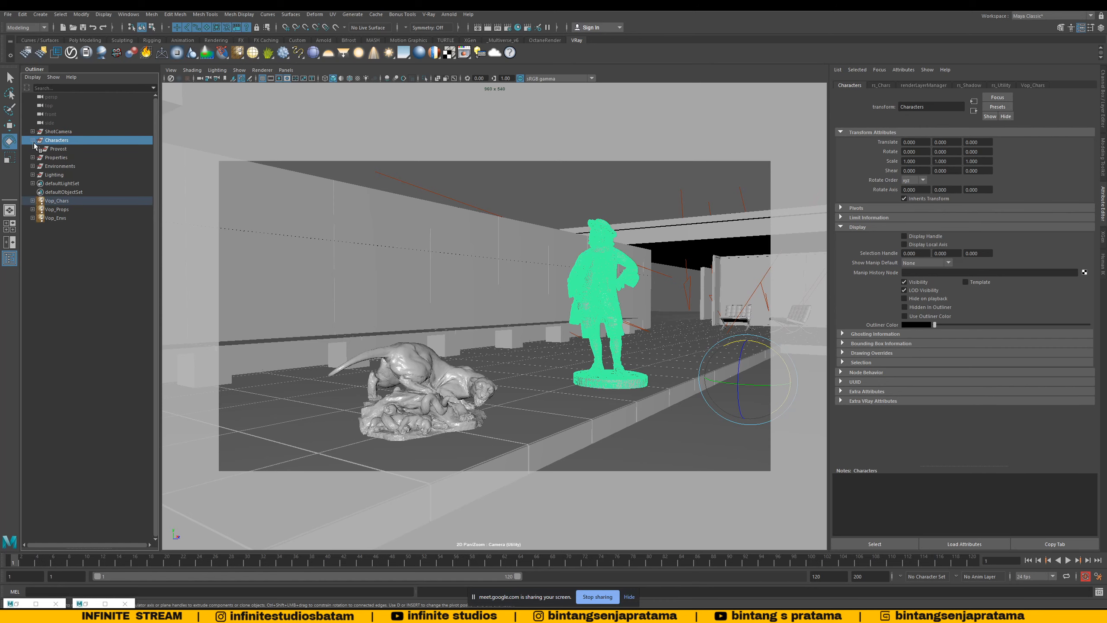
click(54, 148)
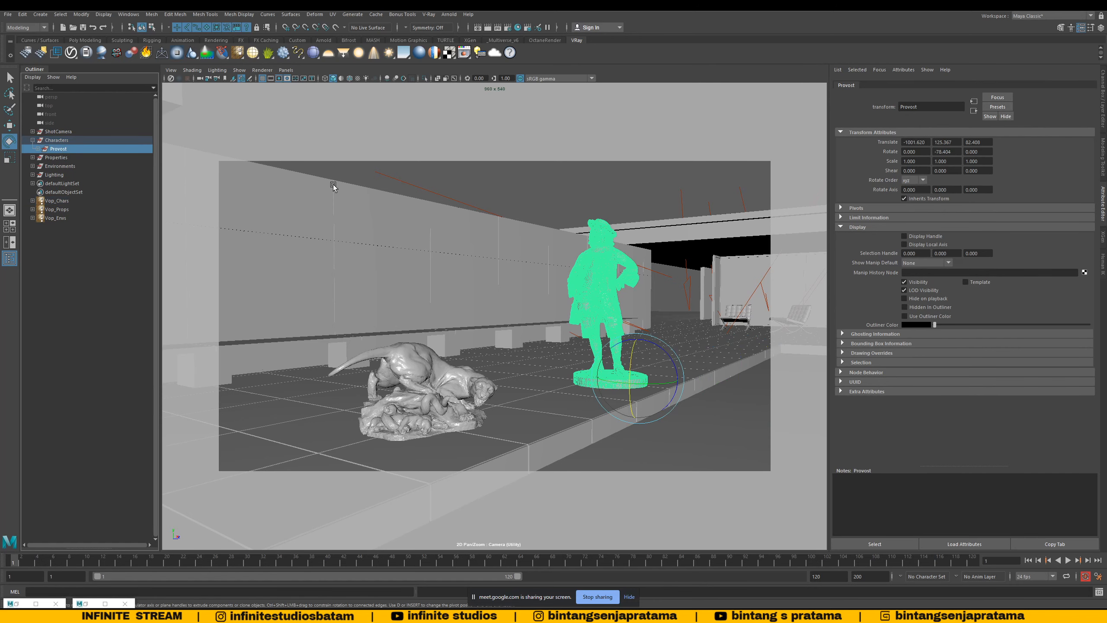
click(562, 191)
click(593, 231)
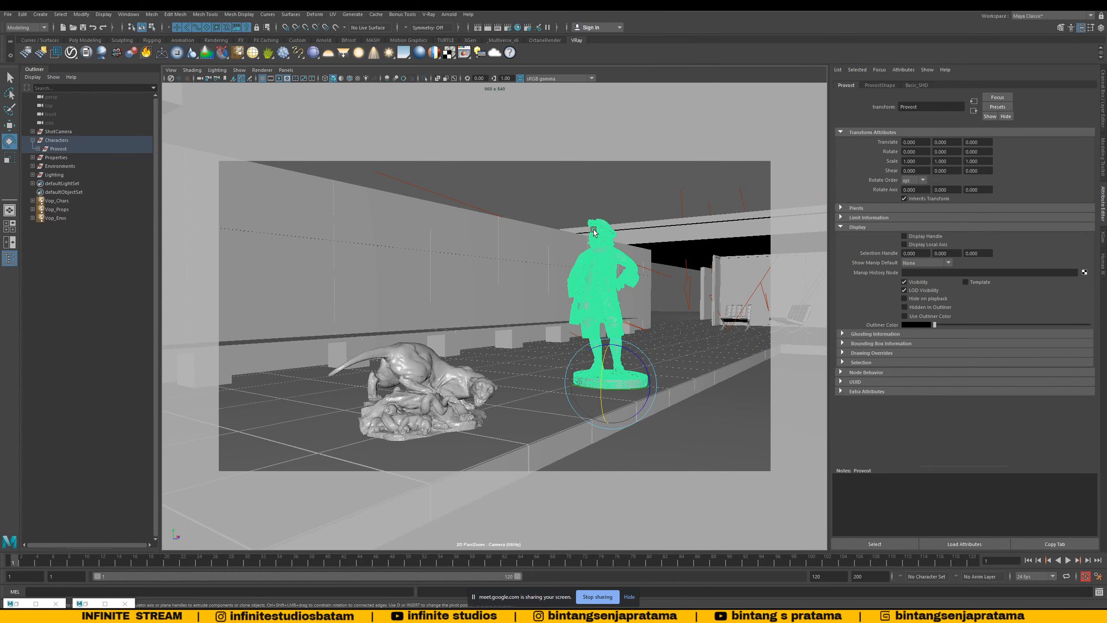
click(52, 144)
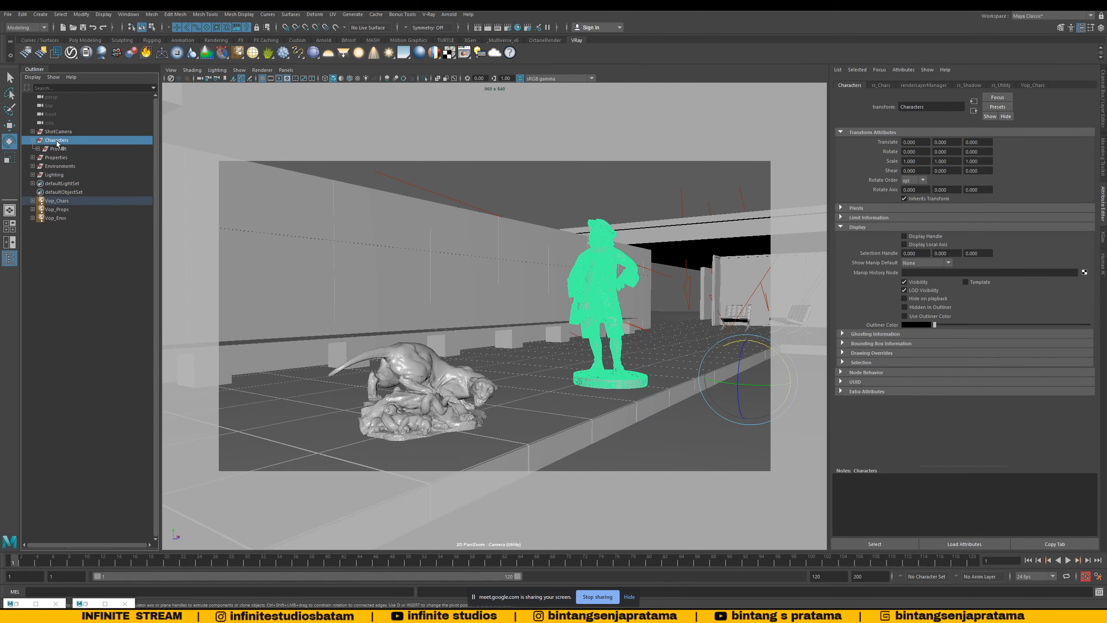
click(33, 140)
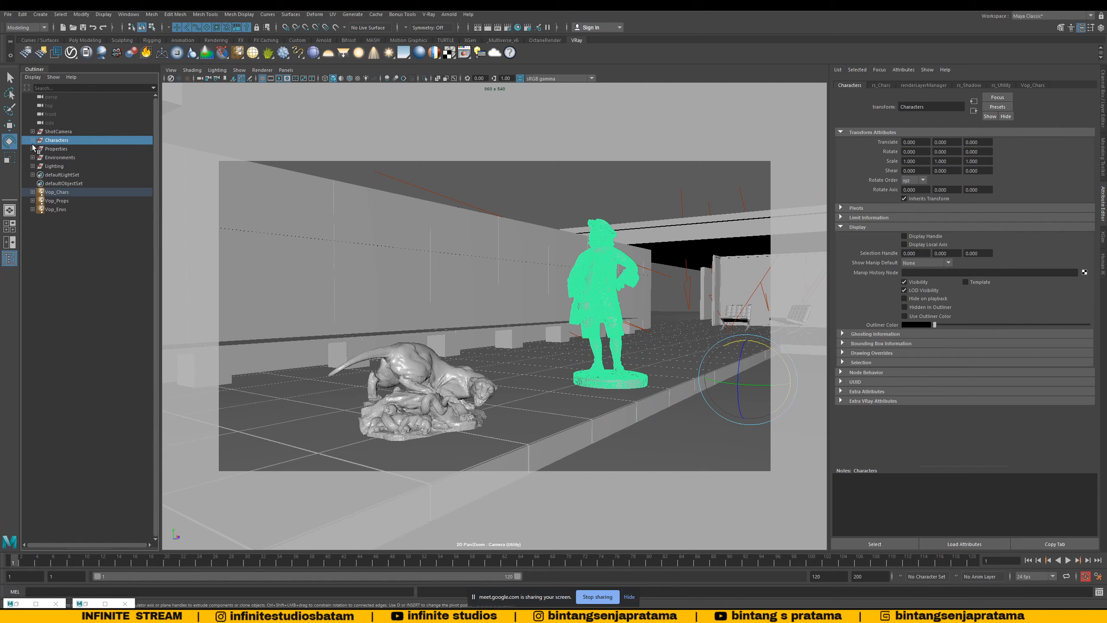
Step: Examine the full hierarchy nested under the Provost group, down to its geometry, and collapse the Characters group again
click(33, 140)
click(44, 149)
shift+click(39, 149)
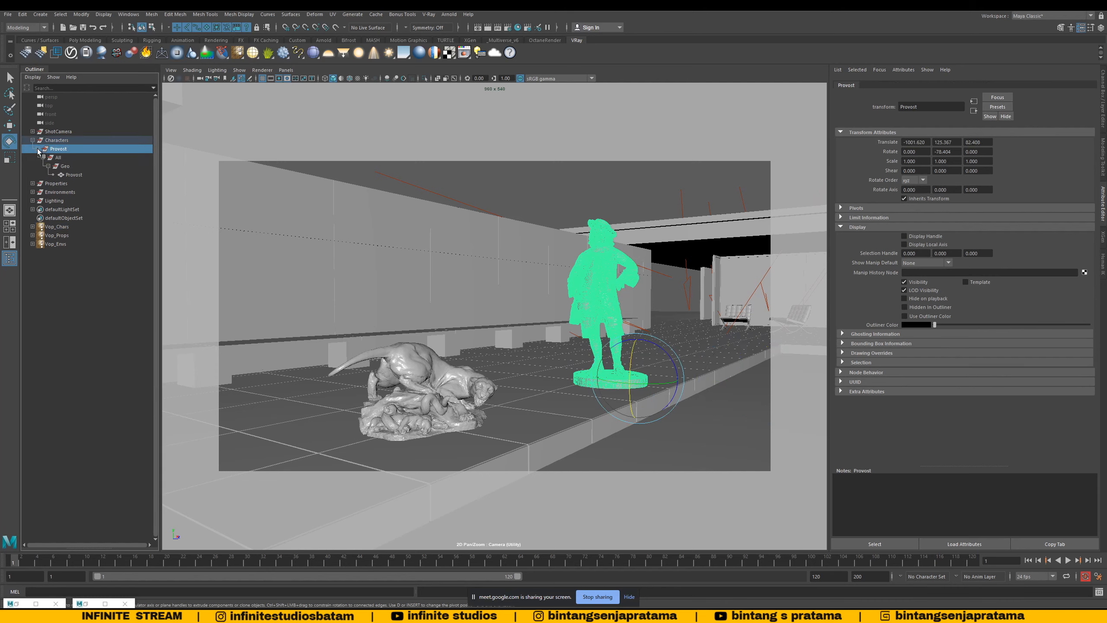
key(Up)
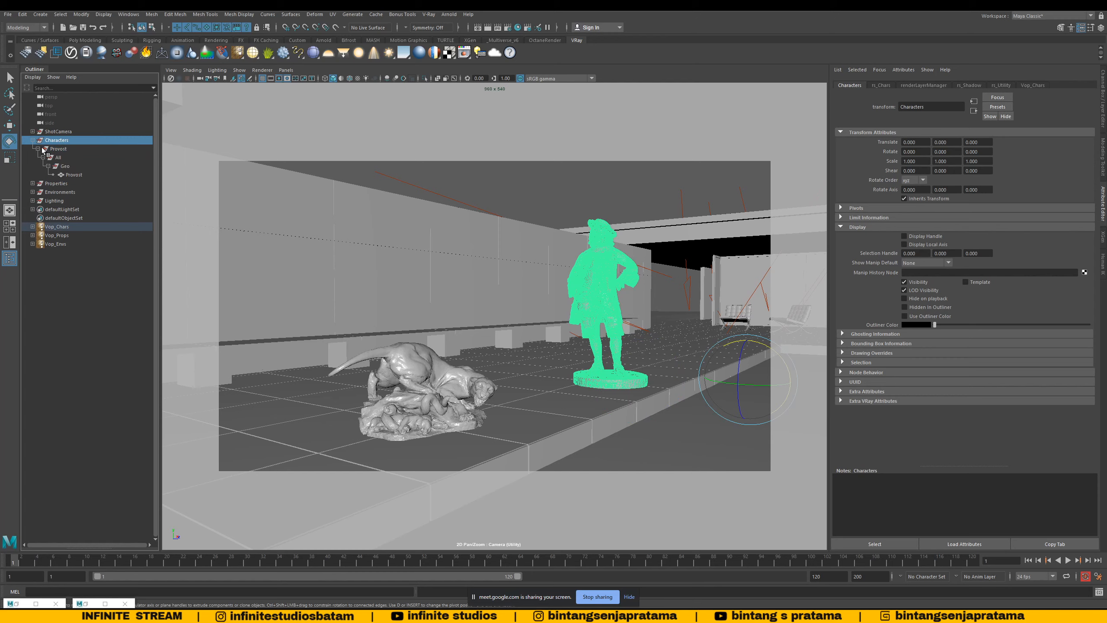
click(39, 148)
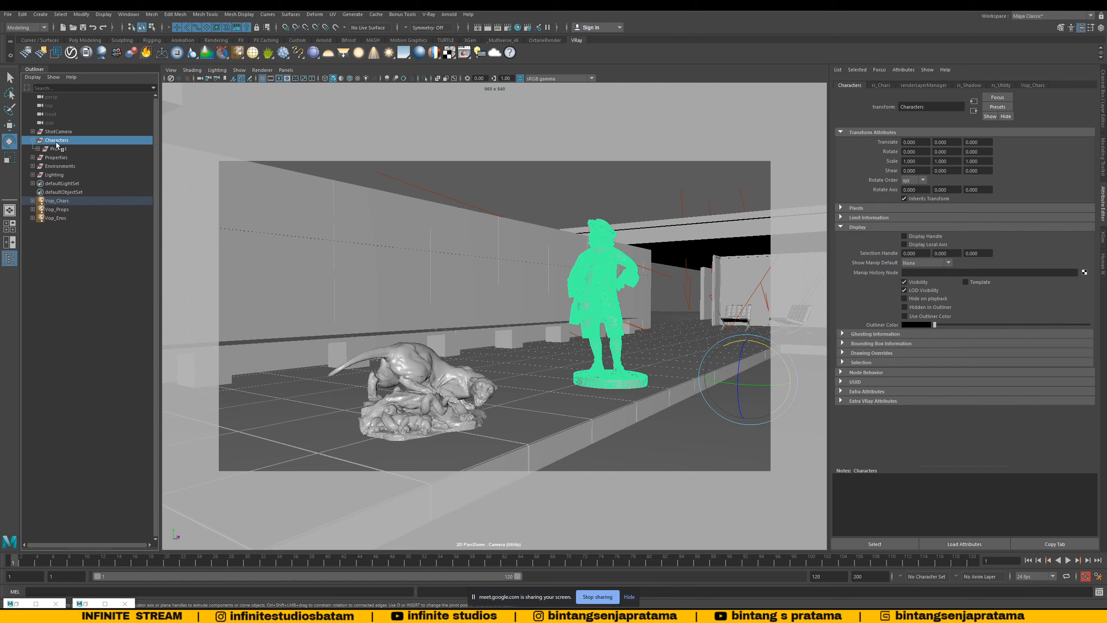
click(33, 140)
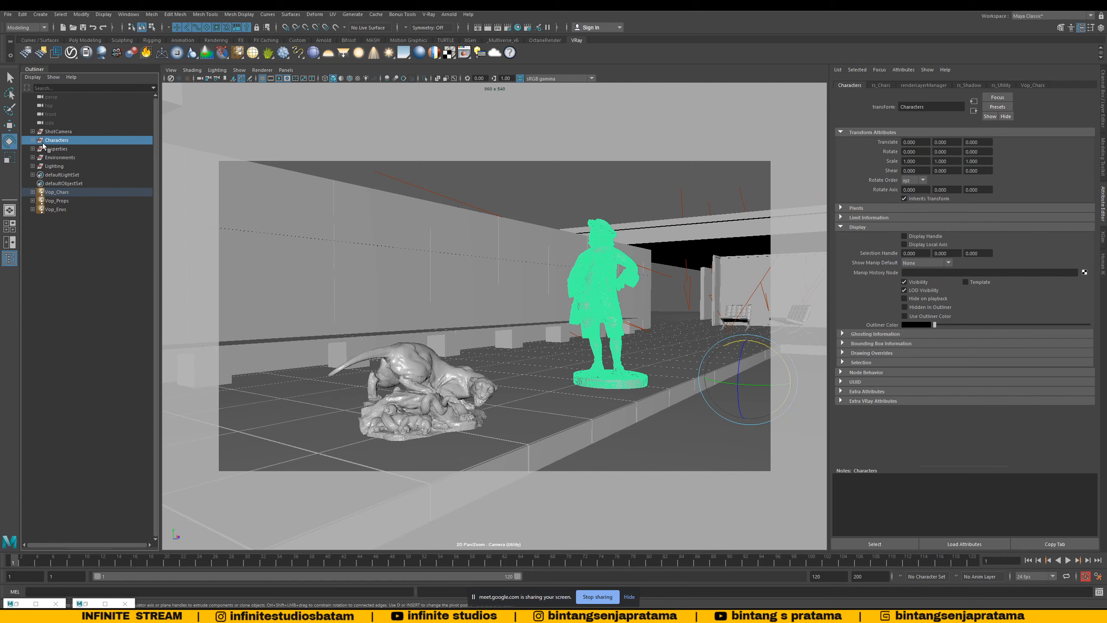
Step: Examine the Properties group and its Panther subgroup, selecting the animal sculpture in the viewport, and collapse the group again
click(52, 149)
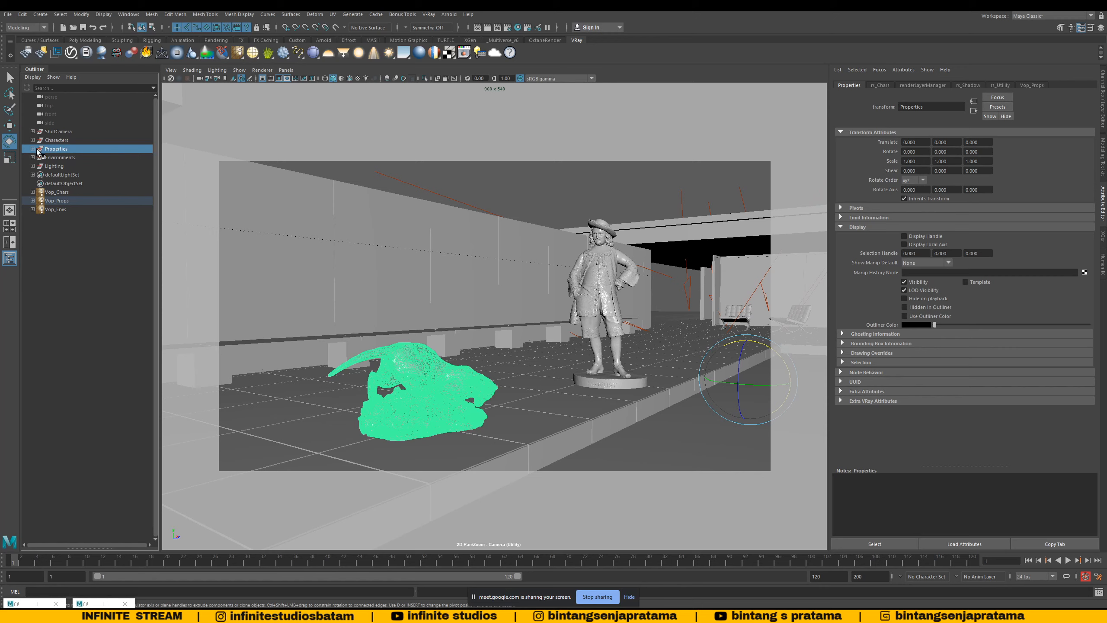
click(33, 149)
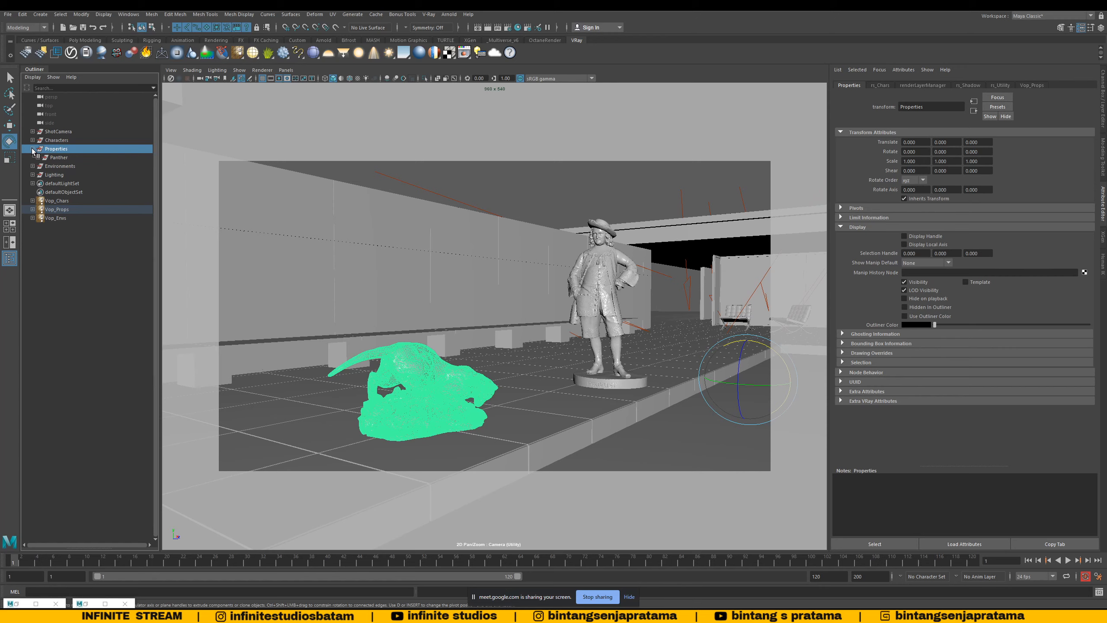
click(61, 158)
click(449, 184)
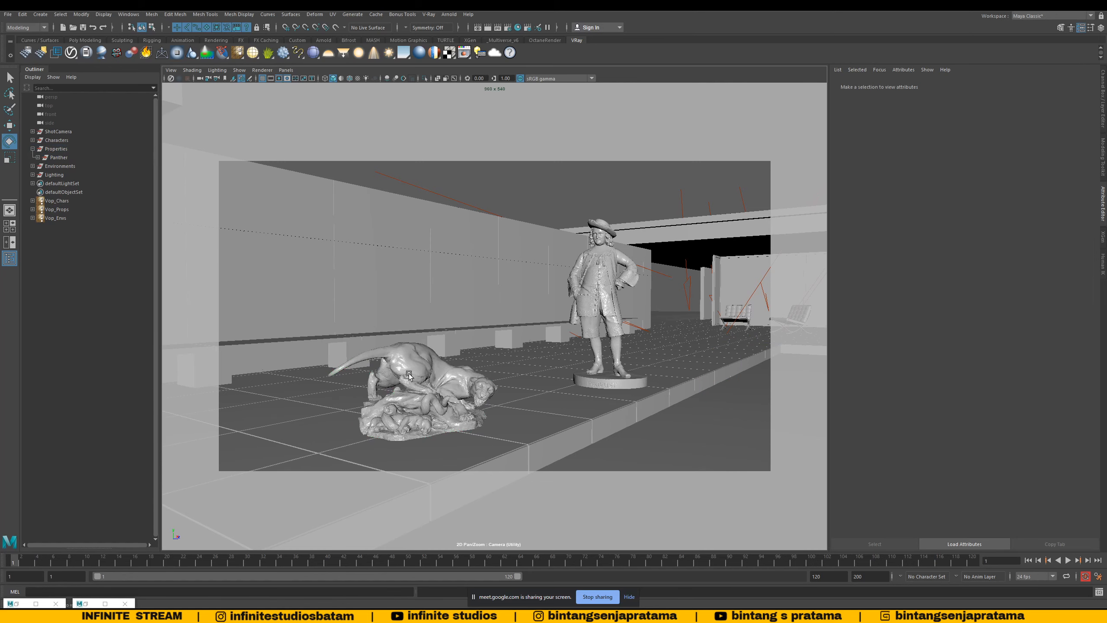
click(409, 375)
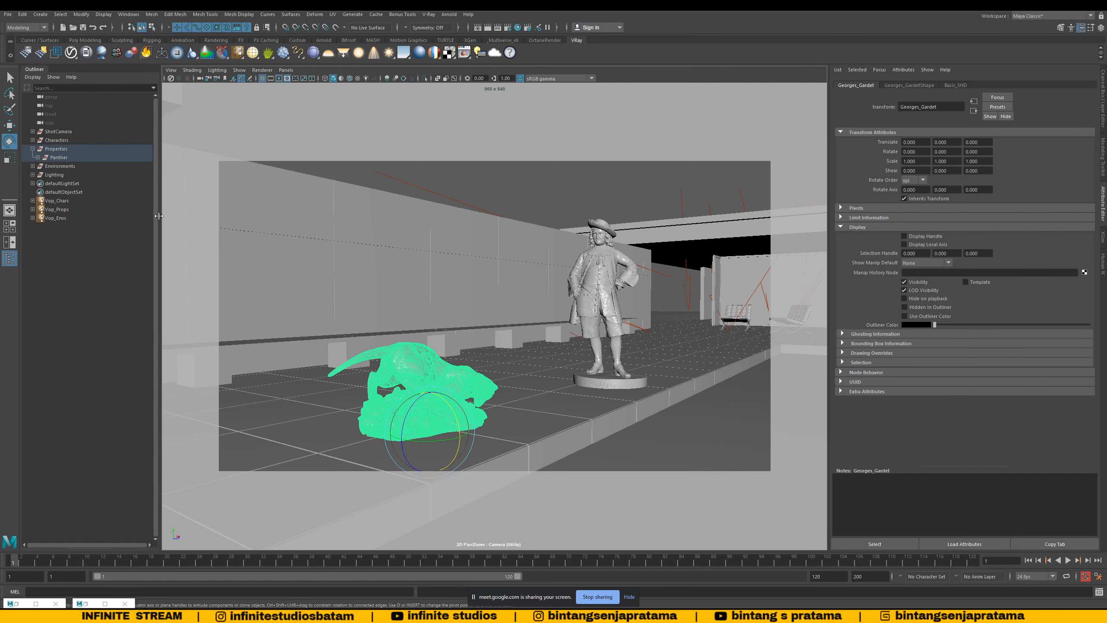
click(57, 149)
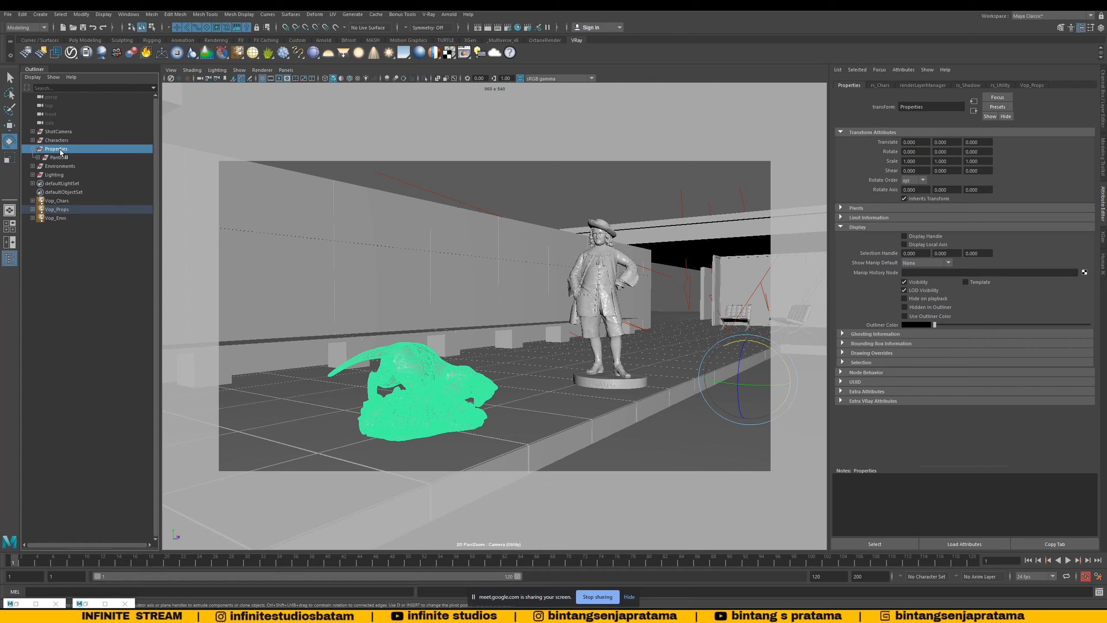
click(33, 149)
Step: Examine the Environments group and the House hierarchy nested inside it, and collapse the group again
click(55, 158)
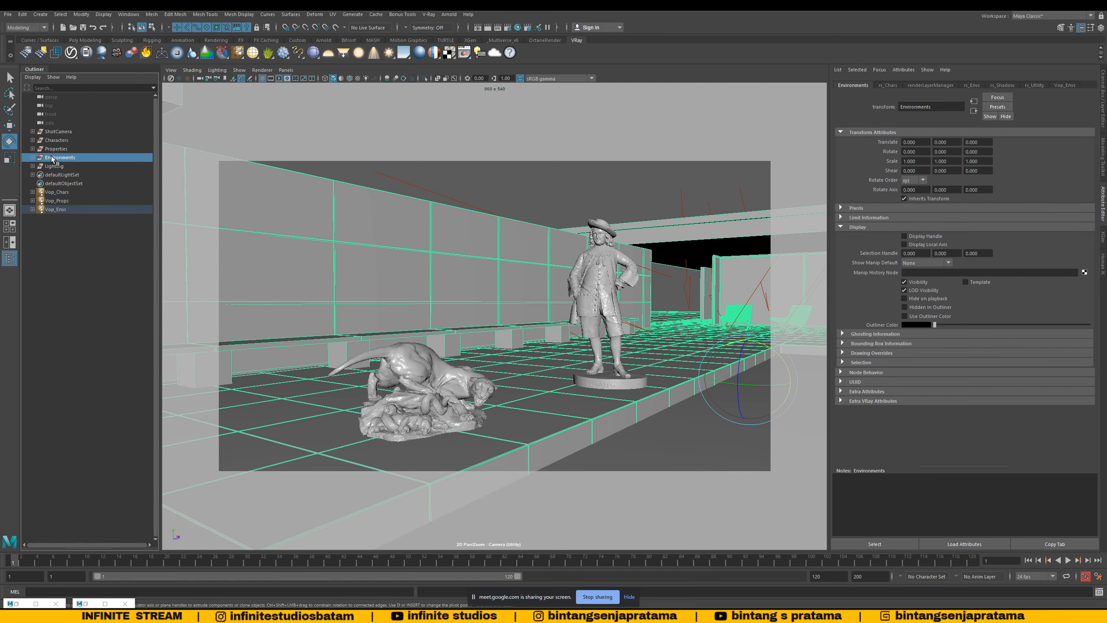
click(33, 157)
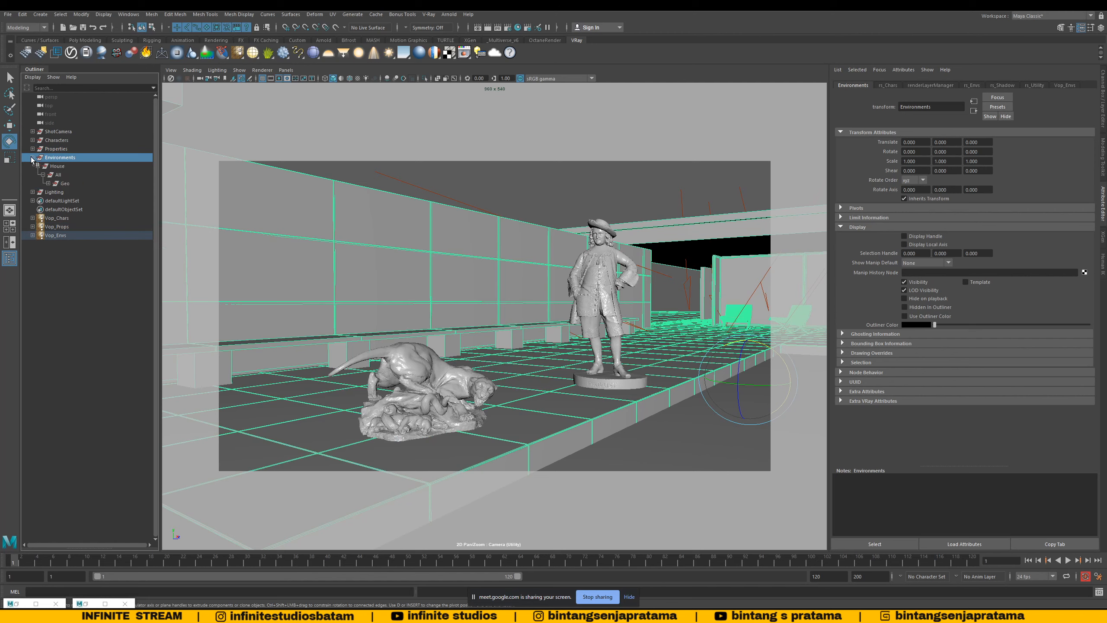
click(38, 166)
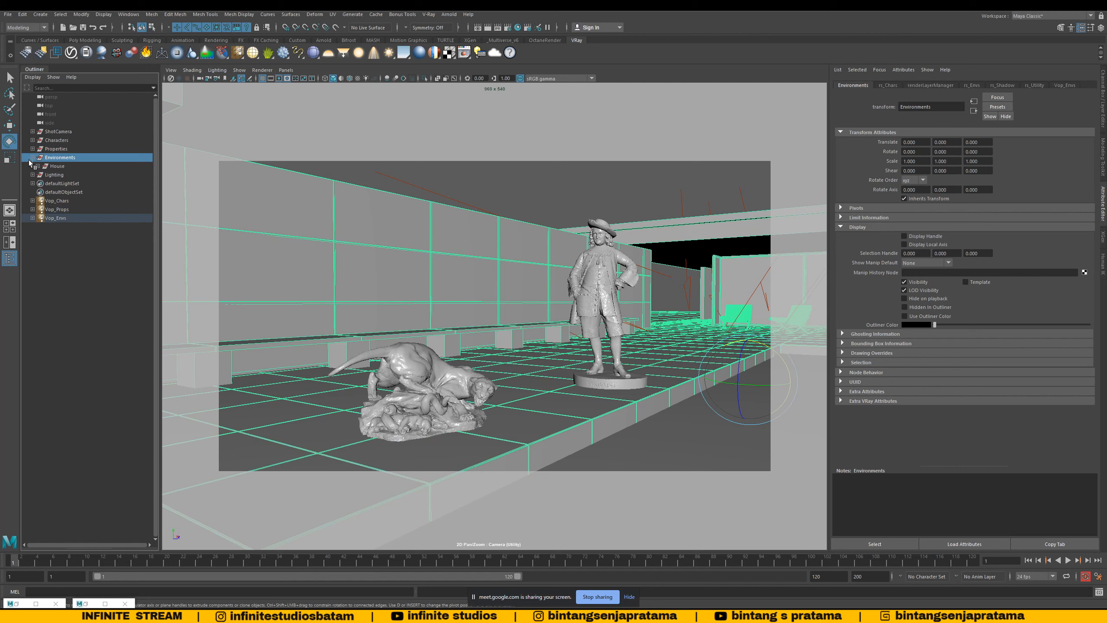
click(33, 158)
click(33, 157)
click(40, 166)
click(33, 158)
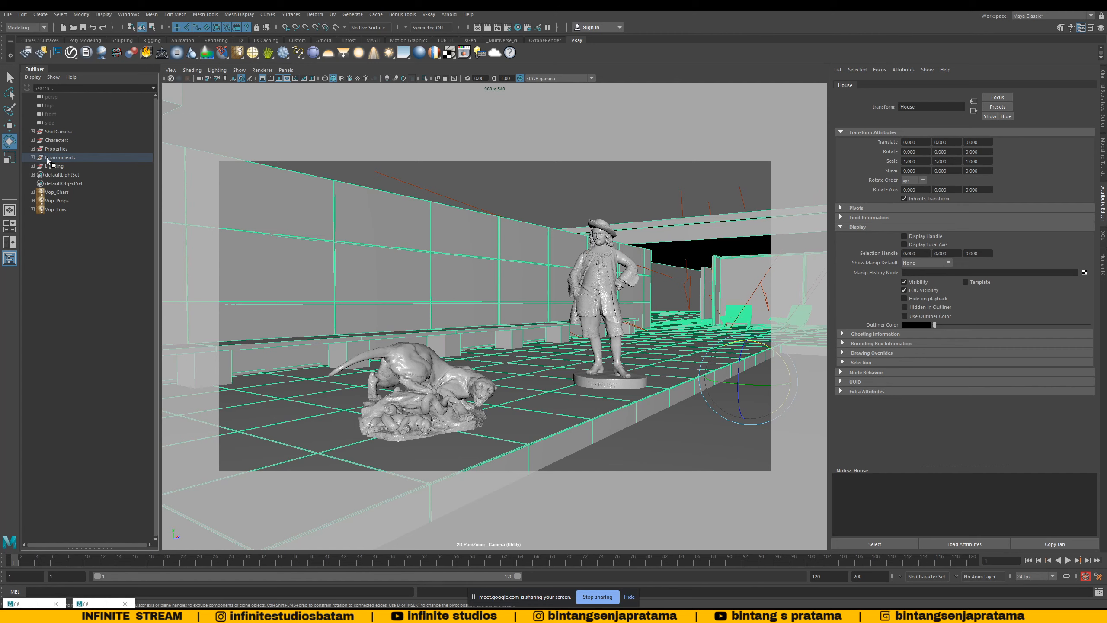
click(43, 158)
click(33, 158)
click(59, 165)
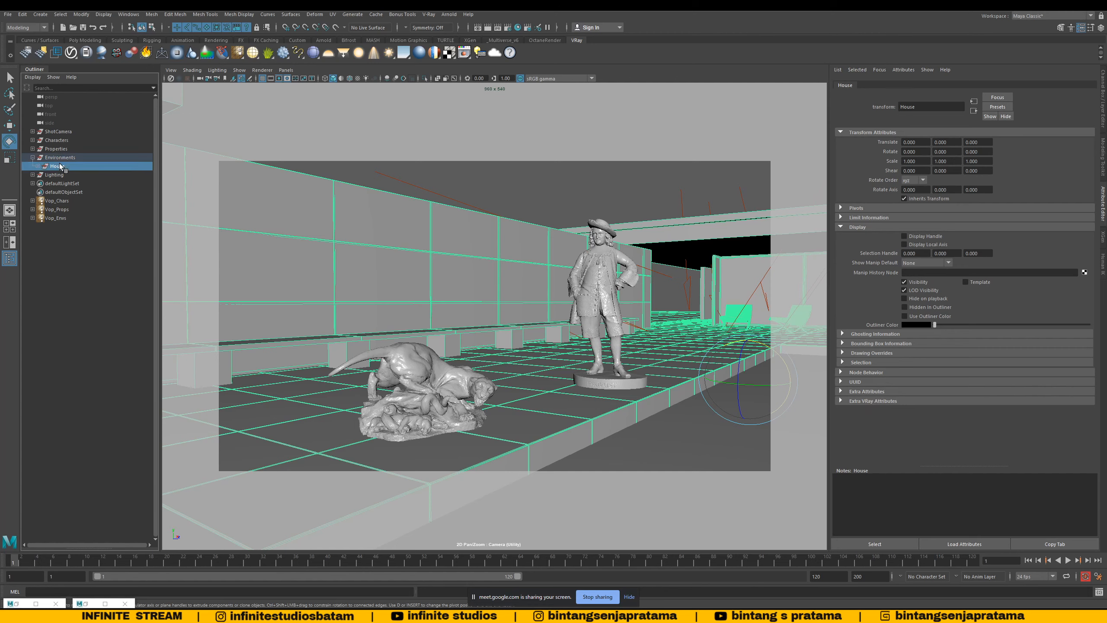
click(64, 159)
click(33, 158)
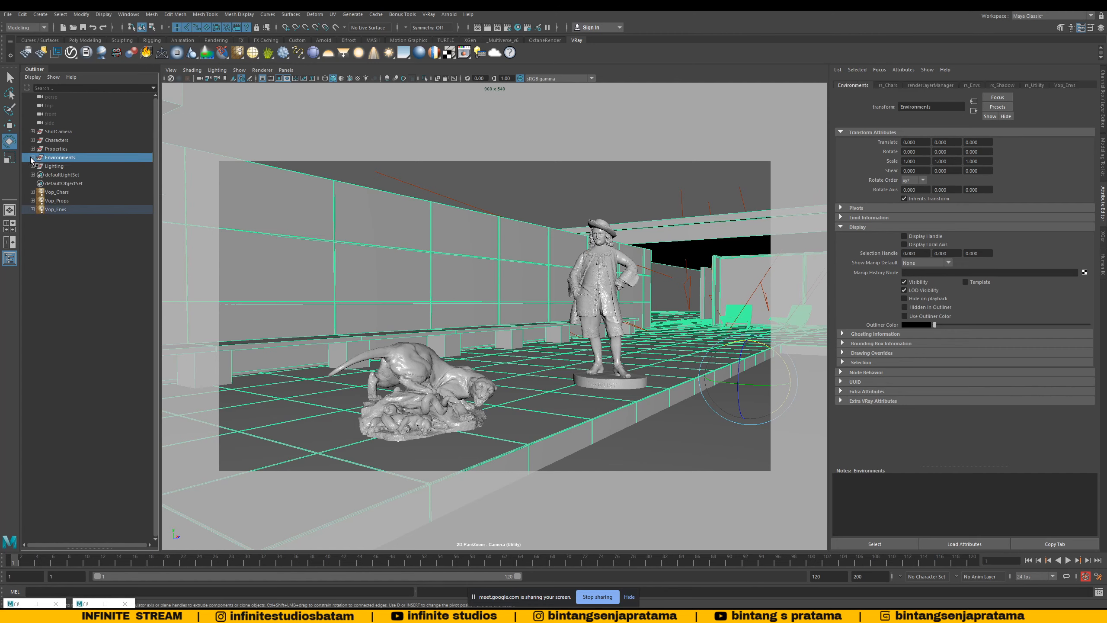
Step: Examine the Lighting group's Global_LGT subgroup and the Day group nested inside it
click(59, 168)
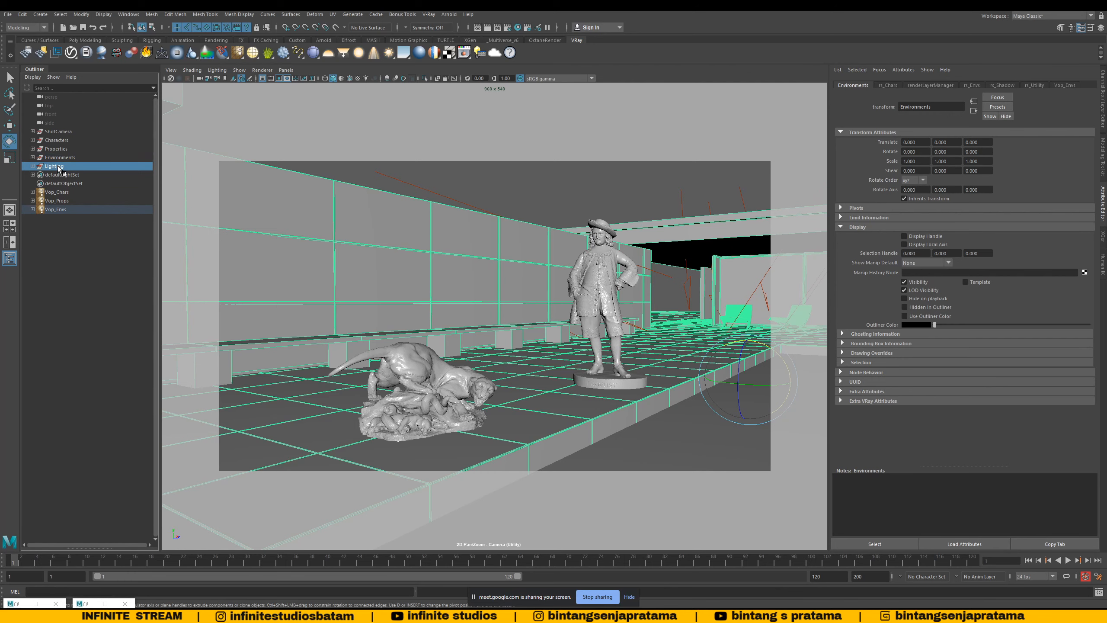
click(32, 166)
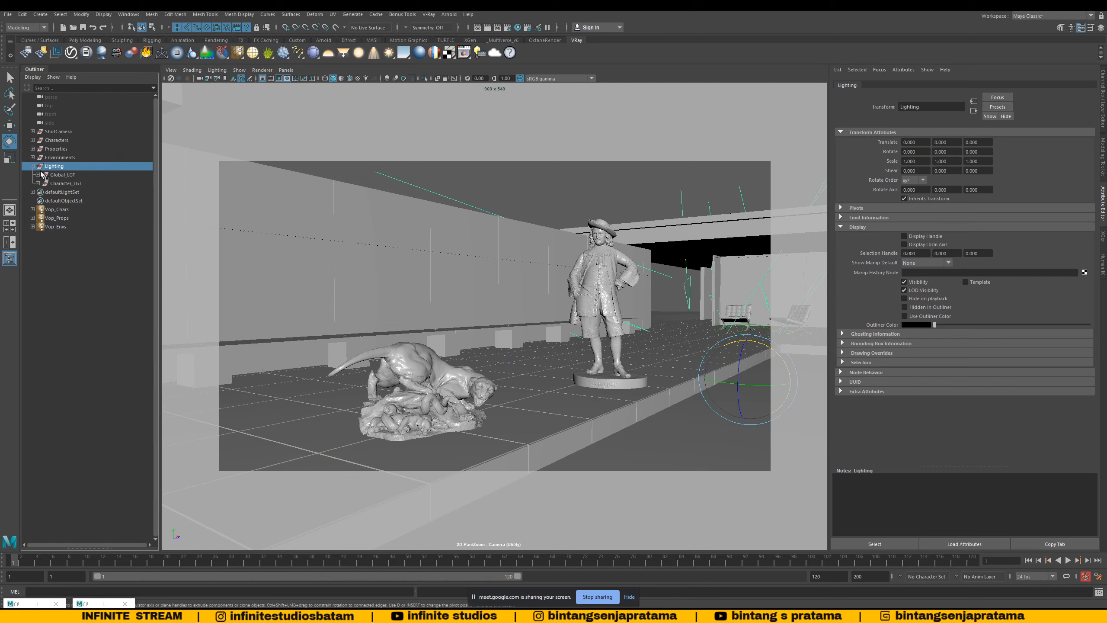
click(64, 175)
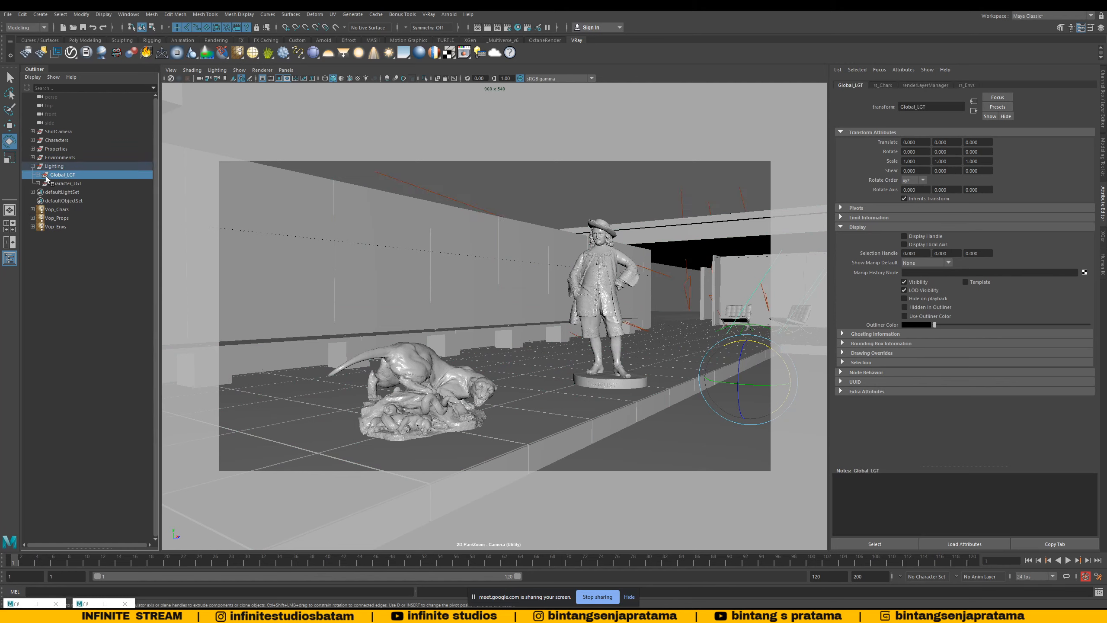
click(38, 174)
click(61, 184)
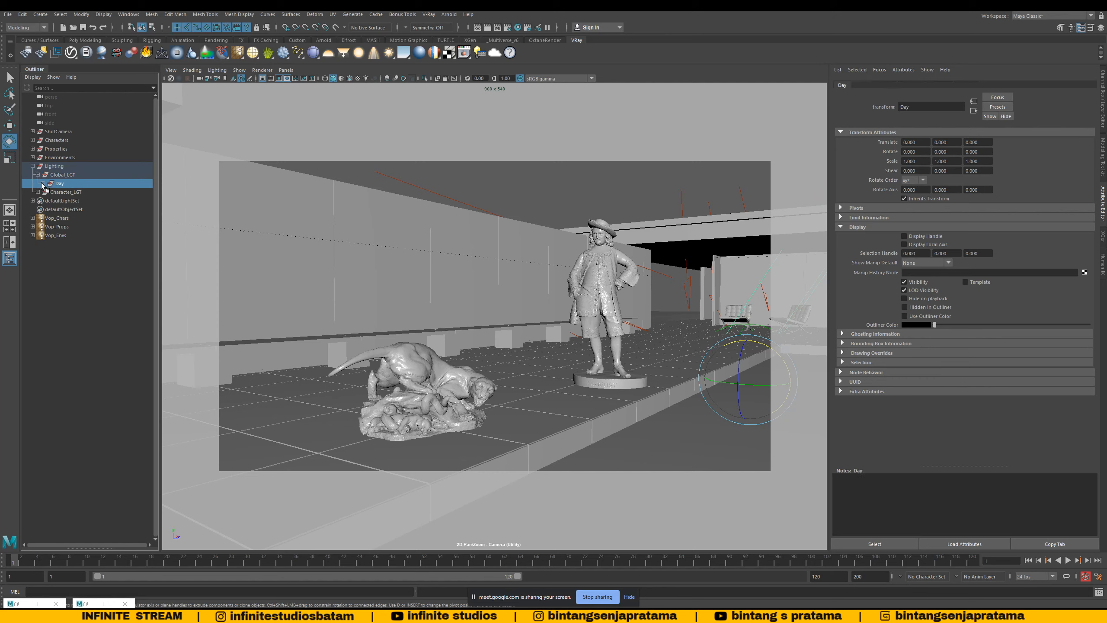
click(44, 184)
click(44, 183)
click(43, 184)
click(44, 183)
click(62, 176)
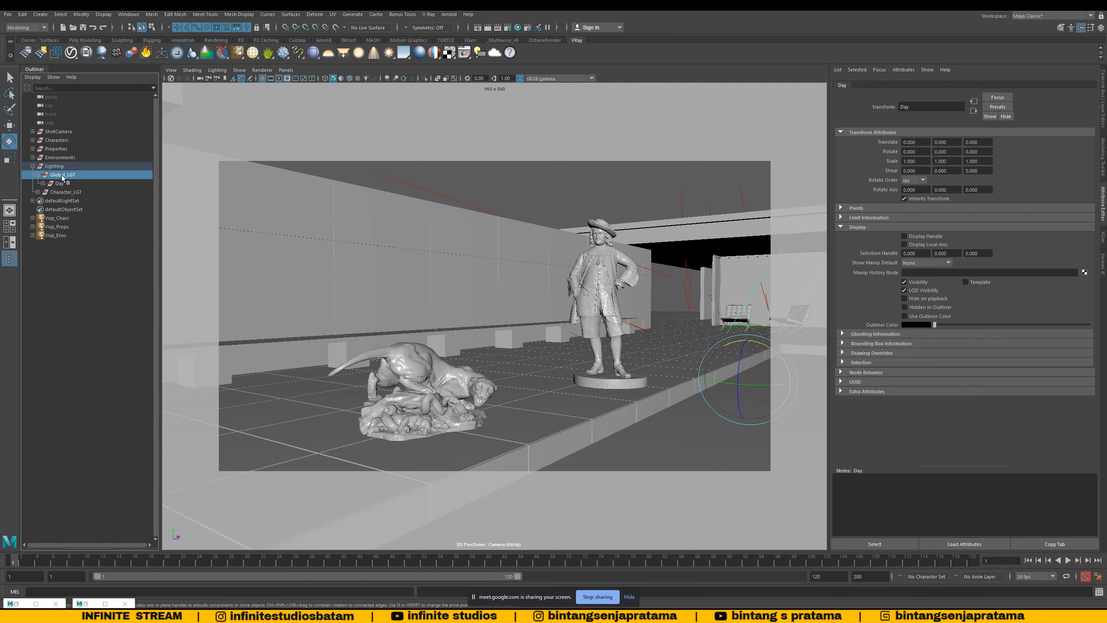
Step: Examine the Global_LGT group again and expand the Day group nested inside it
click(60, 184)
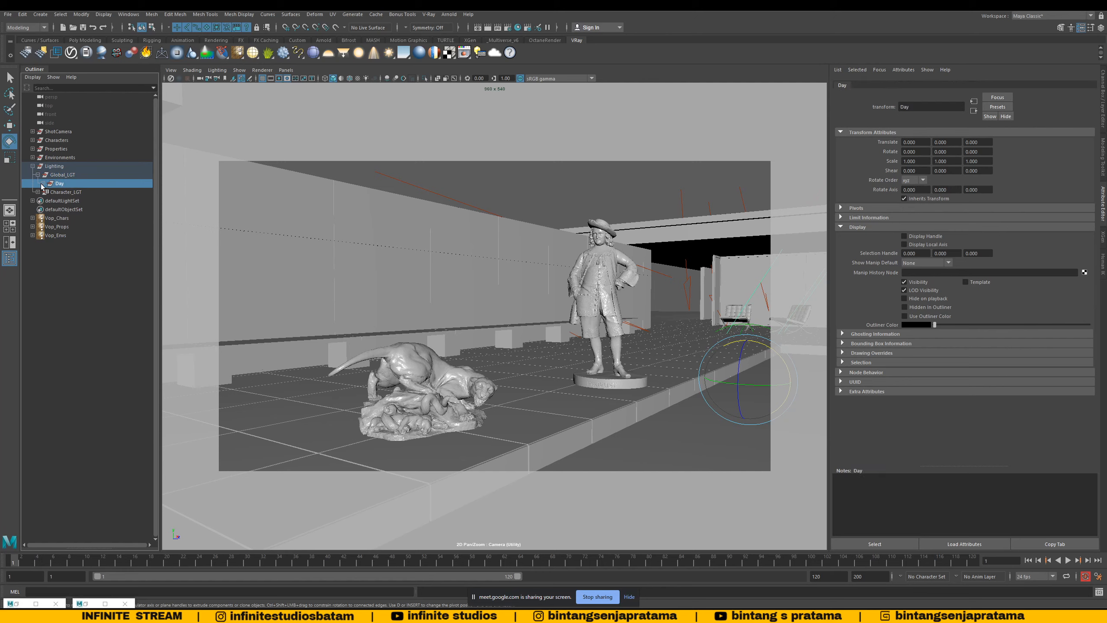
click(43, 184)
click(44, 184)
click(58, 176)
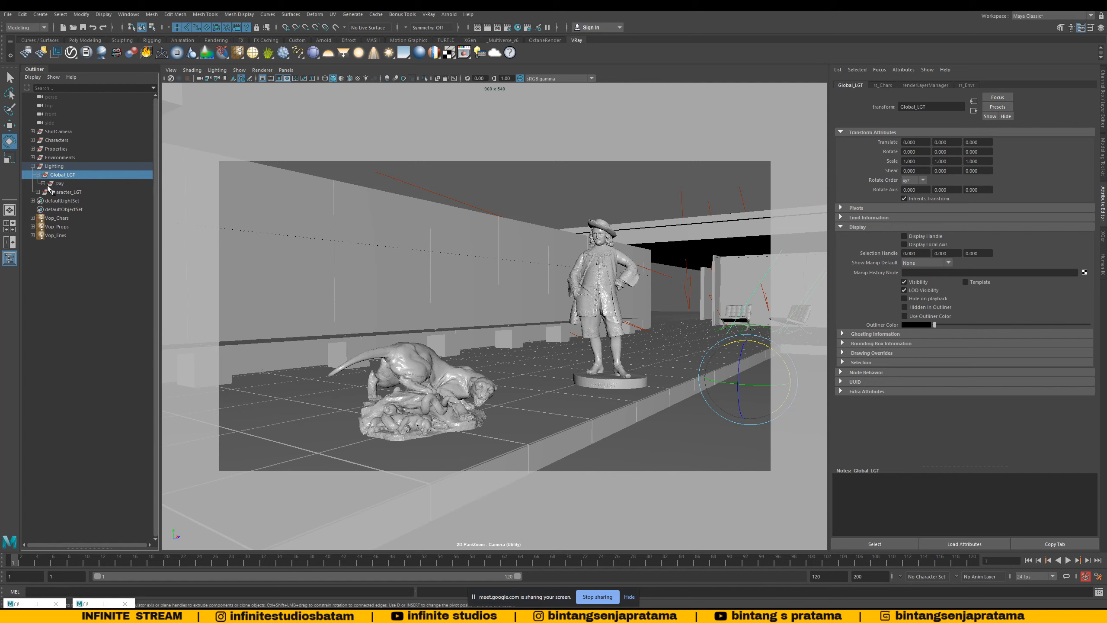
click(44, 184)
Step: Compare the VRayLightDome1 and directionalLight1 lights in the Day group, and collapse the Day and Global_LGT groups again
click(68, 195)
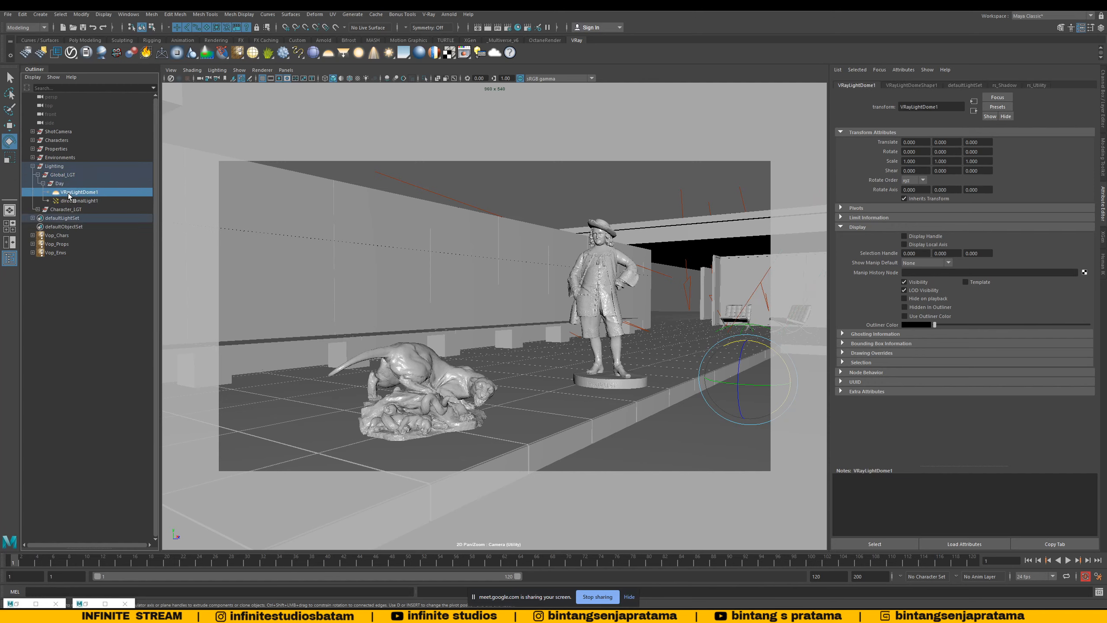
click(73, 201)
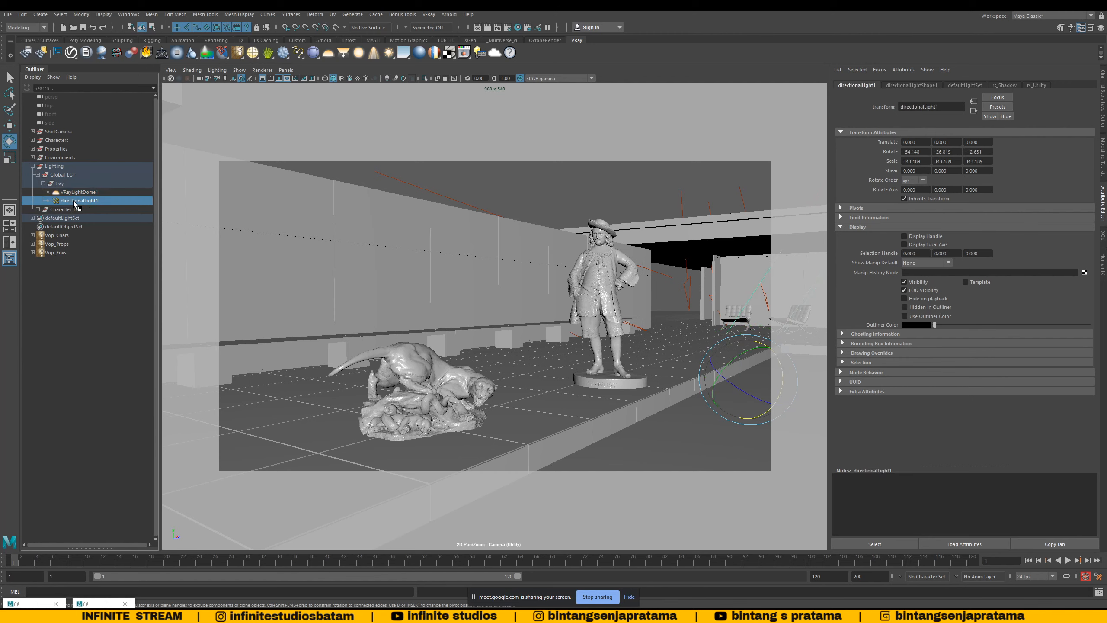
click(76, 192)
click(77, 202)
click(82, 193)
click(80, 203)
click(82, 195)
click(85, 203)
click(84, 194)
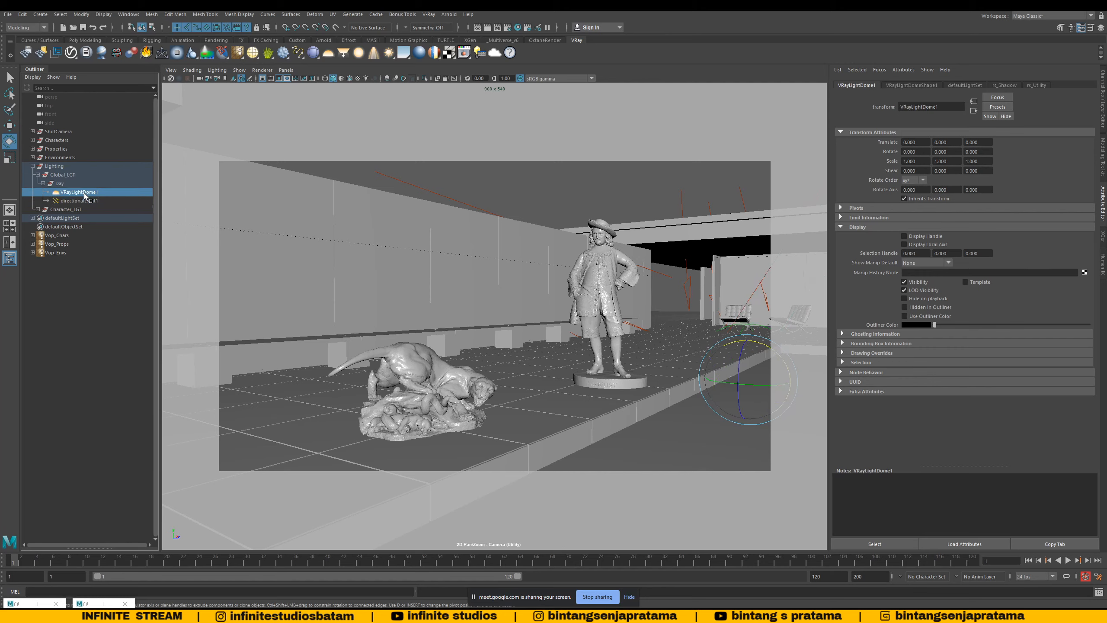
click(86, 203)
click(86, 193)
click(85, 202)
click(85, 193)
click(85, 203)
click(44, 184)
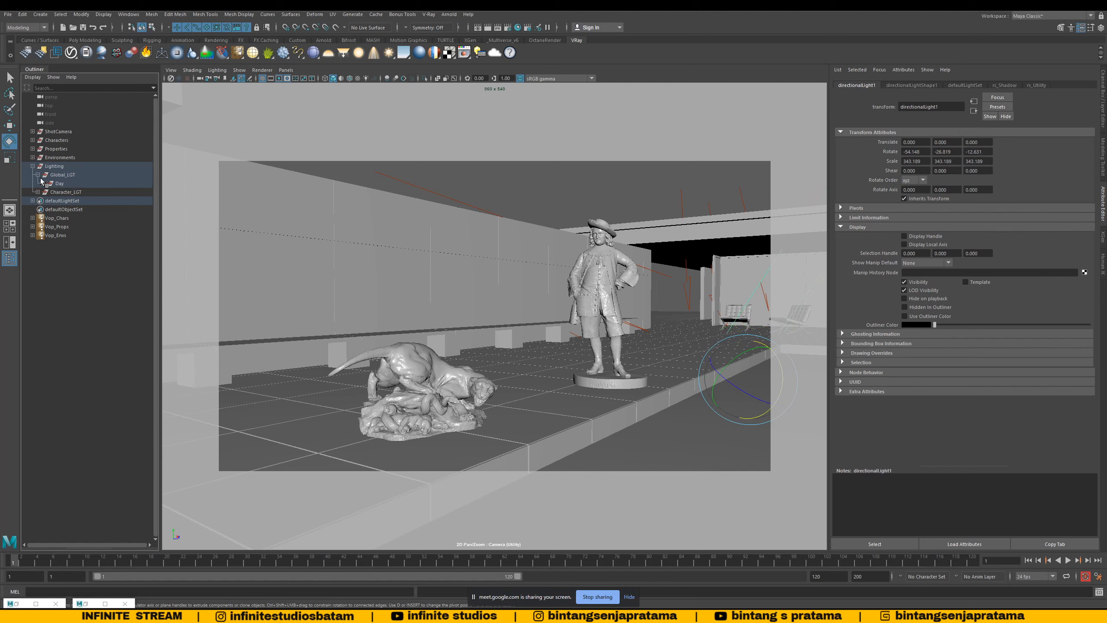
click(38, 174)
Step: Examine the Character_LGT group beside Global_LGT, expanding it down to the contents of its Char_LightRig_CTL subgroup
click(62, 174)
click(62, 184)
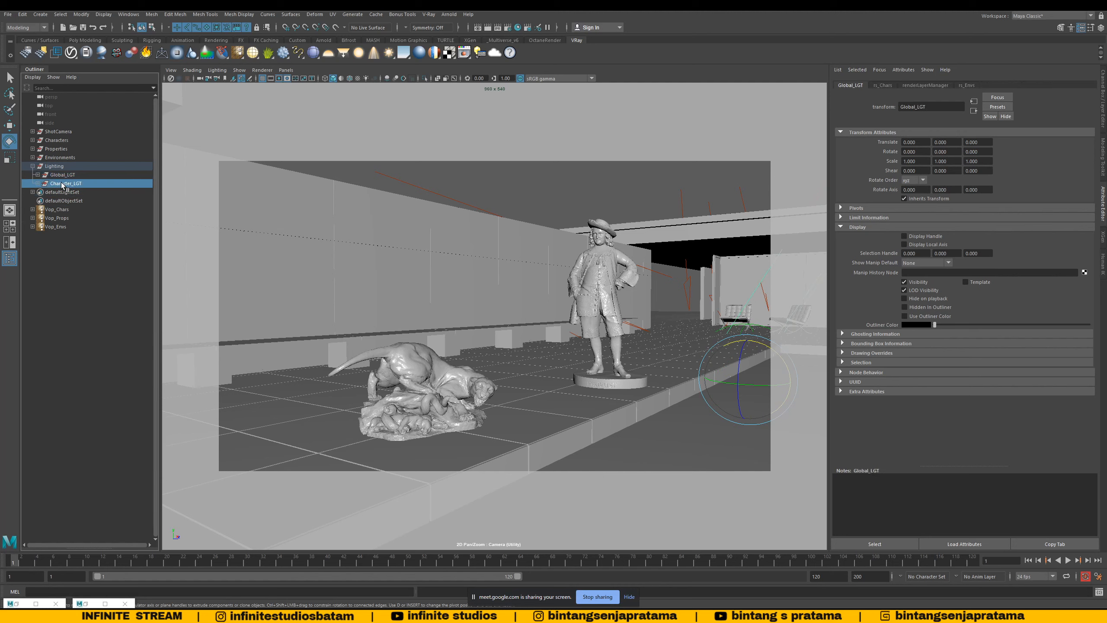
click(38, 183)
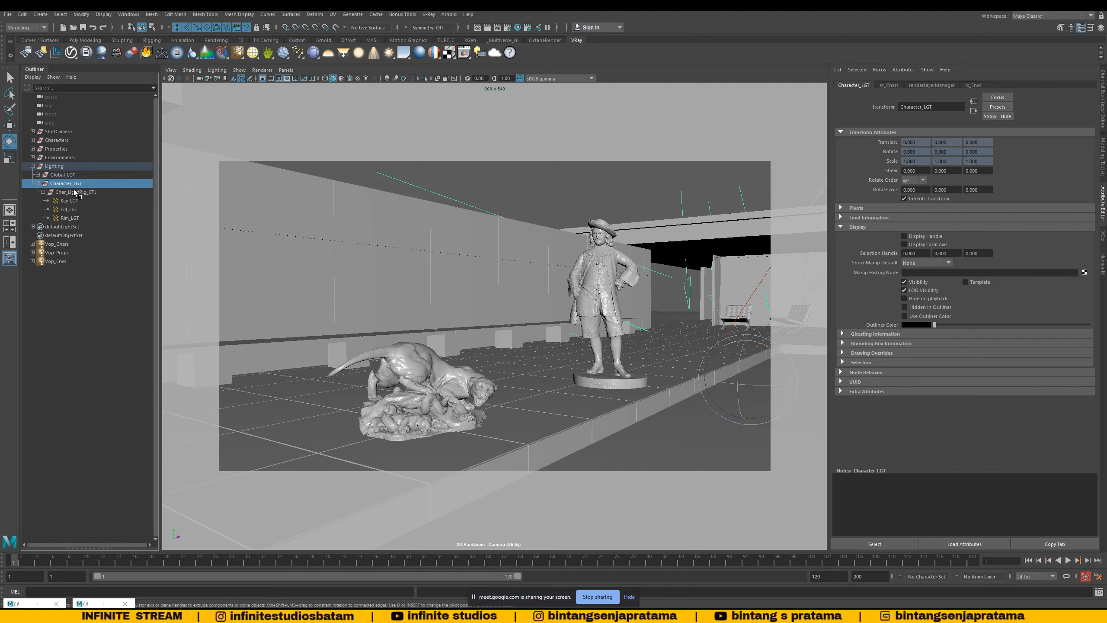
click(43, 192)
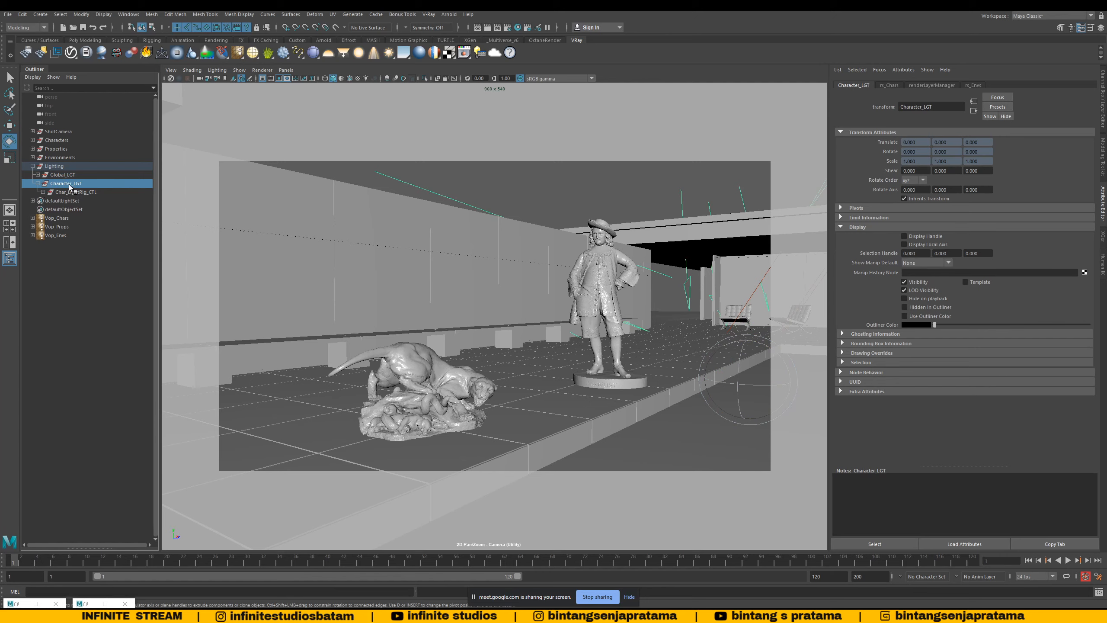
click(43, 192)
click(72, 192)
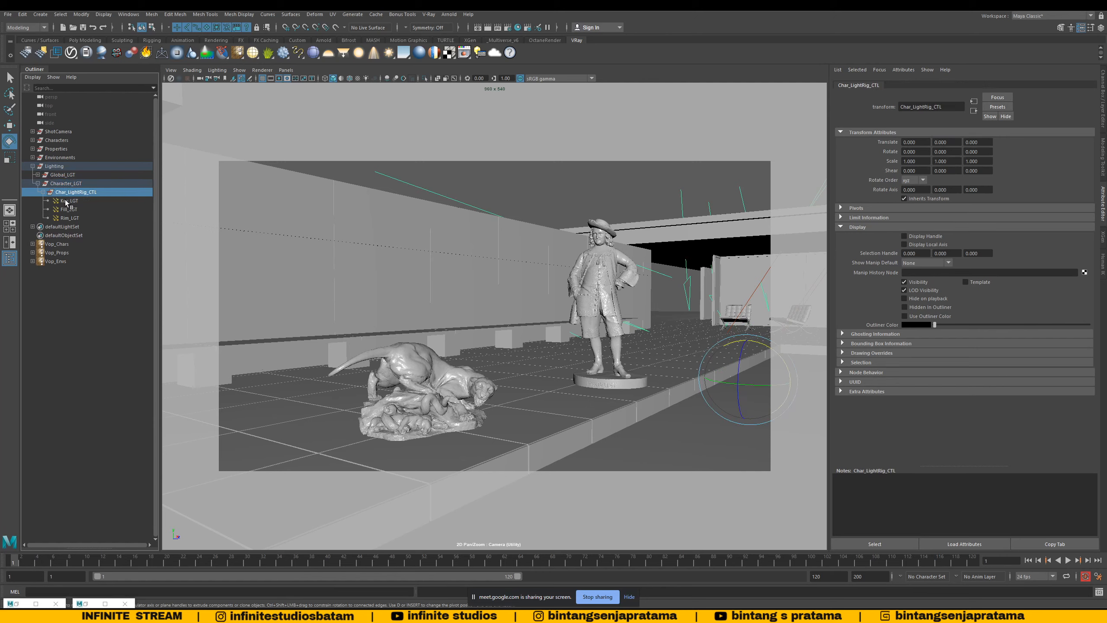
Step: Inspect the Key_LGT, Fill_LGT and Rim_LGT lights one by one, and collapse the Char_LightRig_CTL group
click(67, 201)
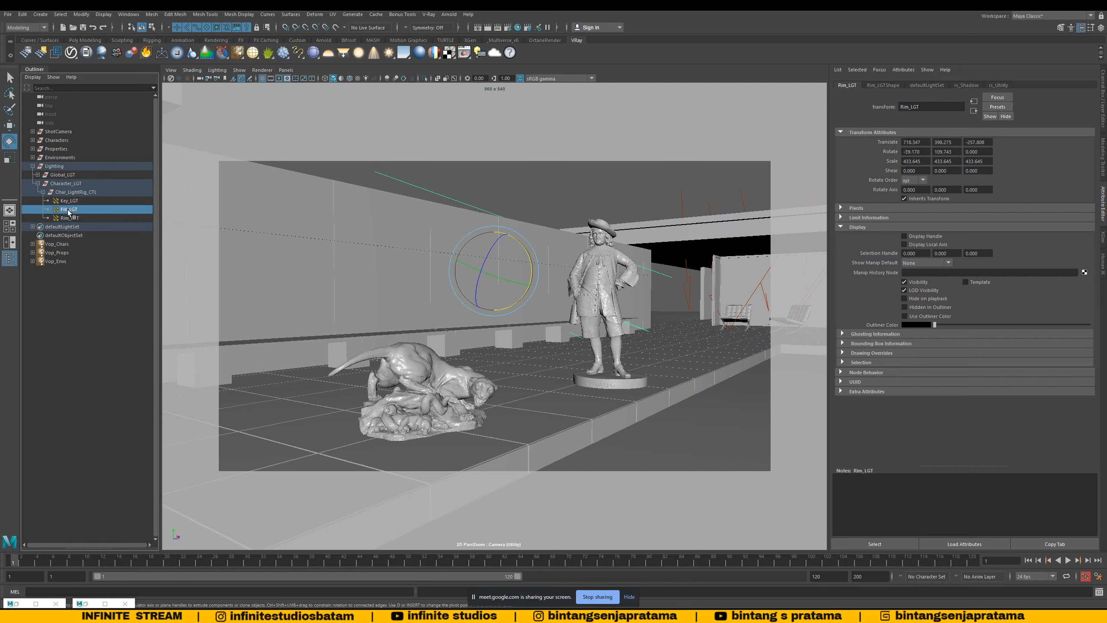
click(68, 194)
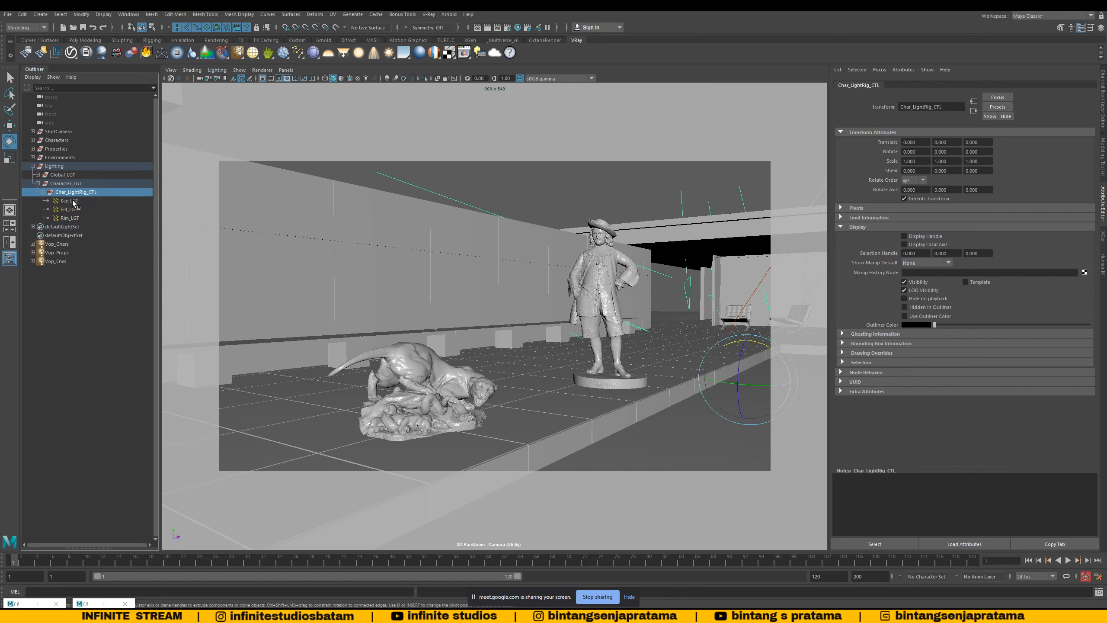
click(73, 202)
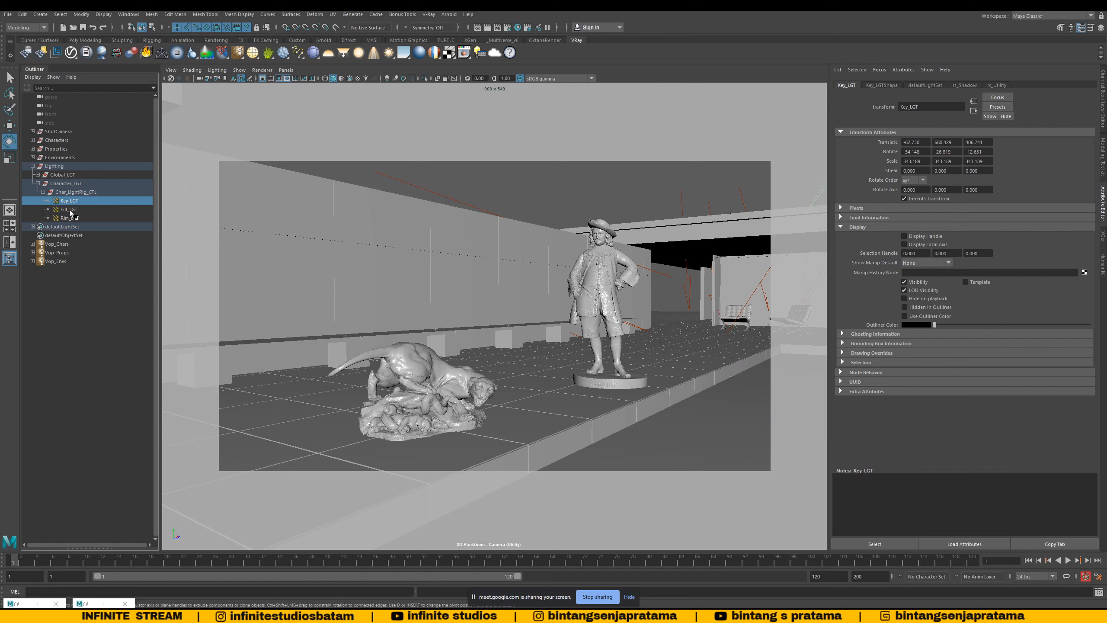
click(75, 211)
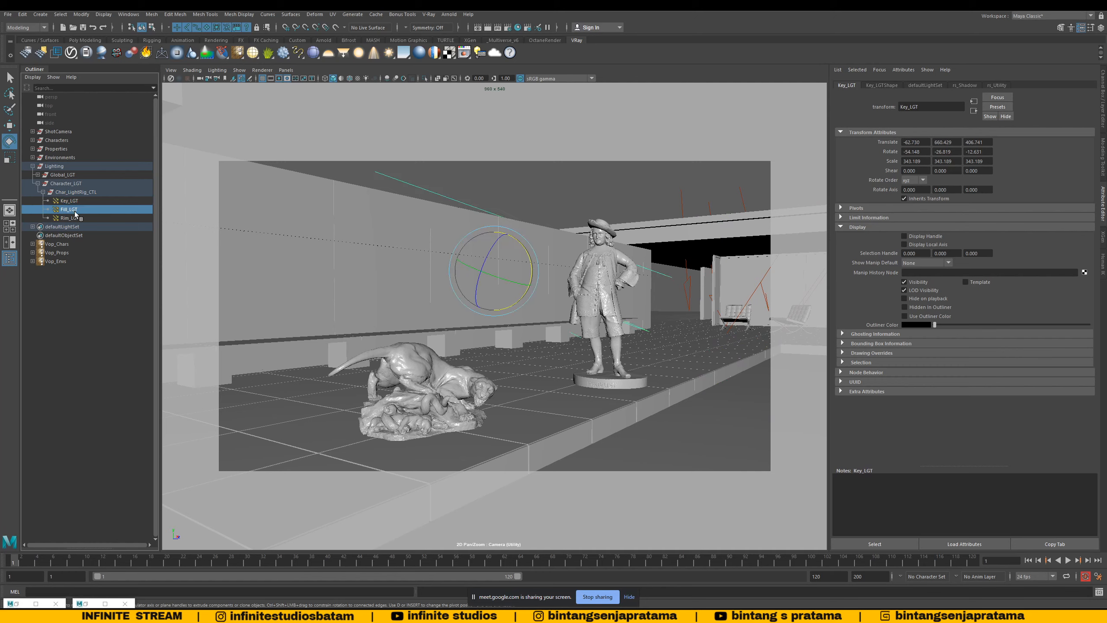
click(77, 218)
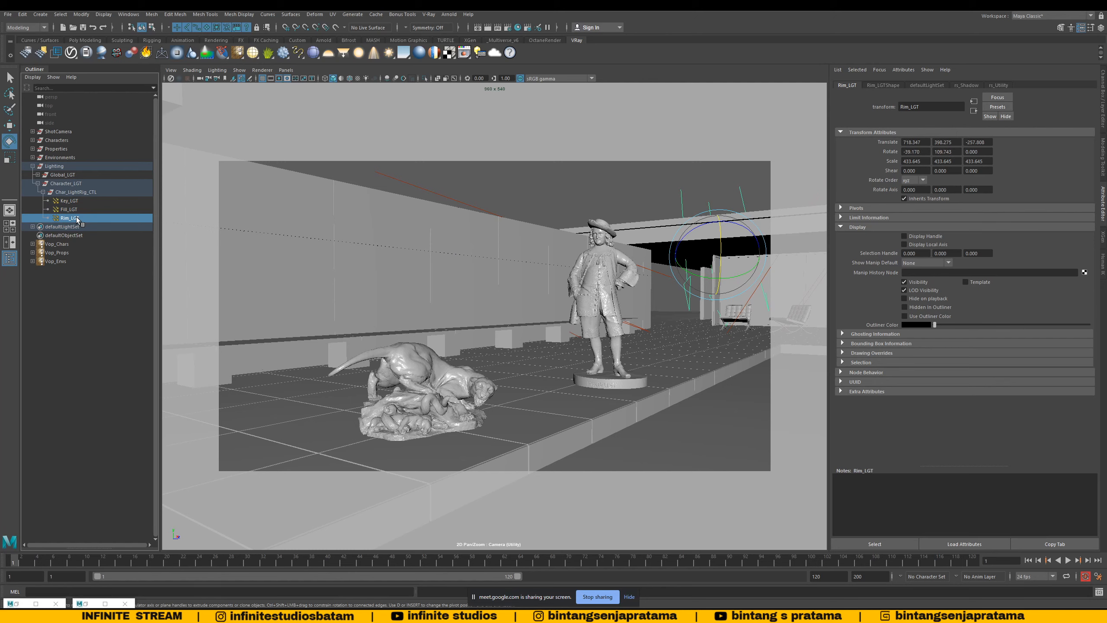
click(44, 192)
Step: Expand Char_LightRig_CTL again, select its three lights together, and review each light individually along with the rig control
click(66, 193)
click(44, 192)
click(70, 201)
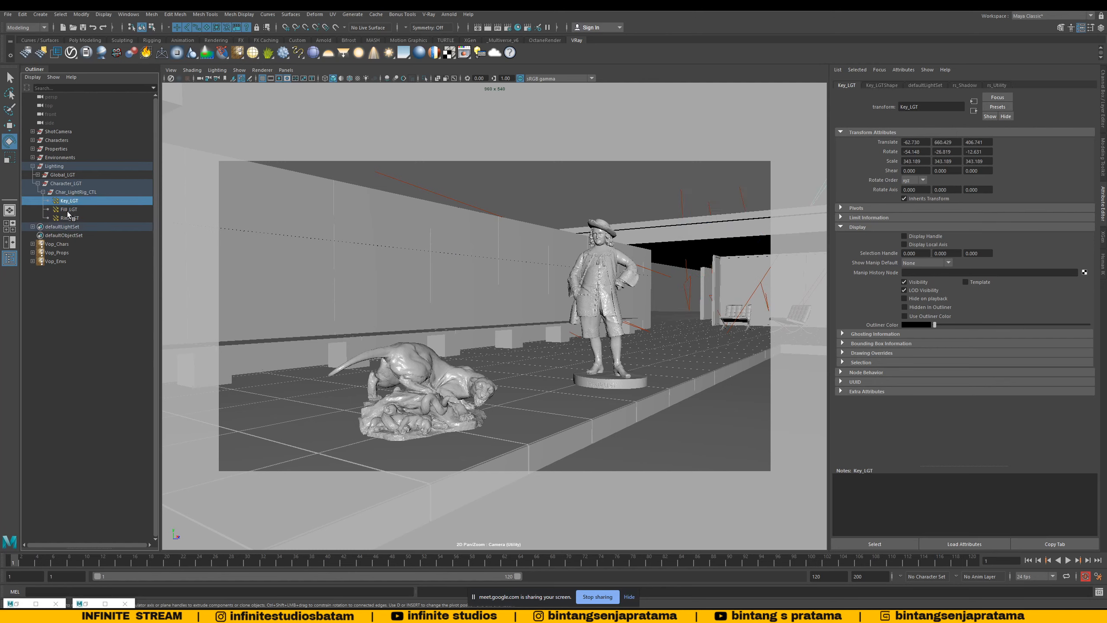
shift+click(69, 219)
click(69, 193)
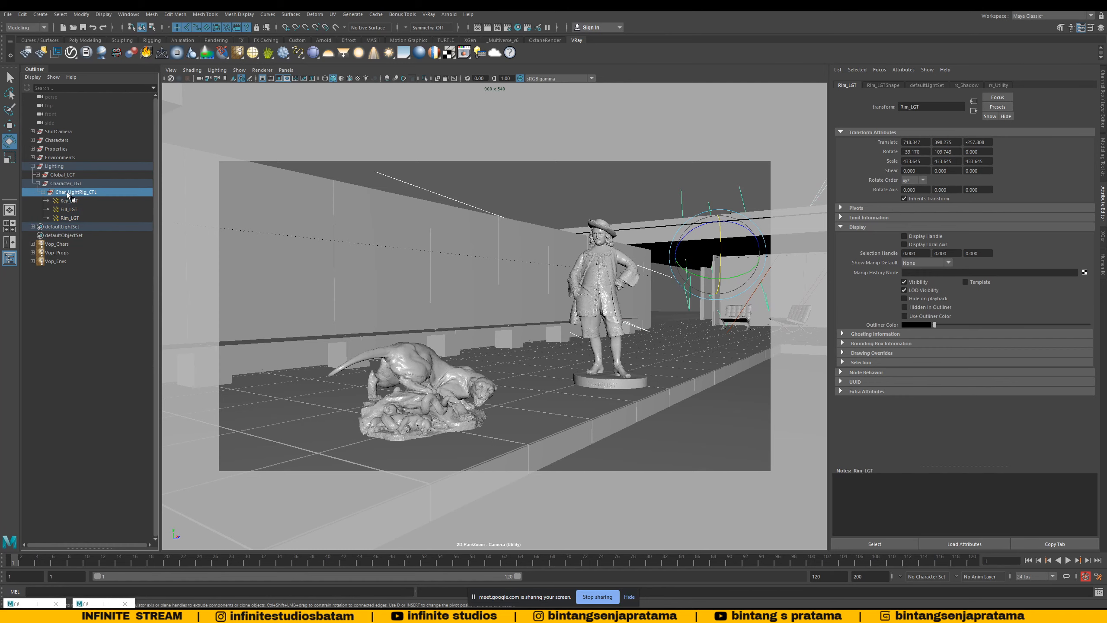
click(67, 202)
click(68, 210)
click(69, 218)
click(68, 210)
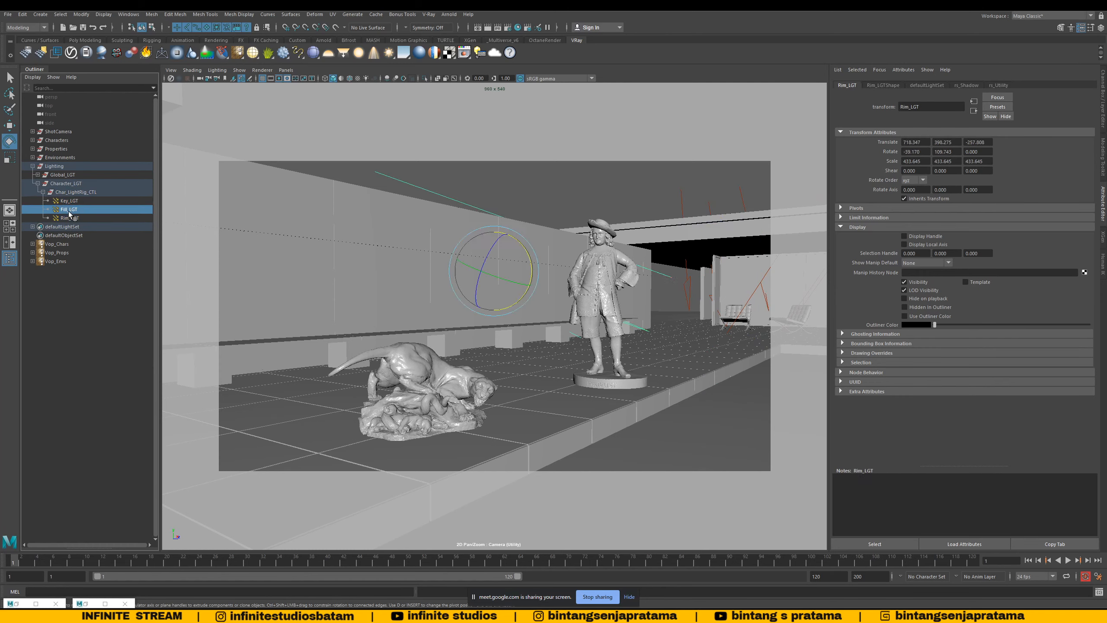
click(69, 202)
click(72, 192)
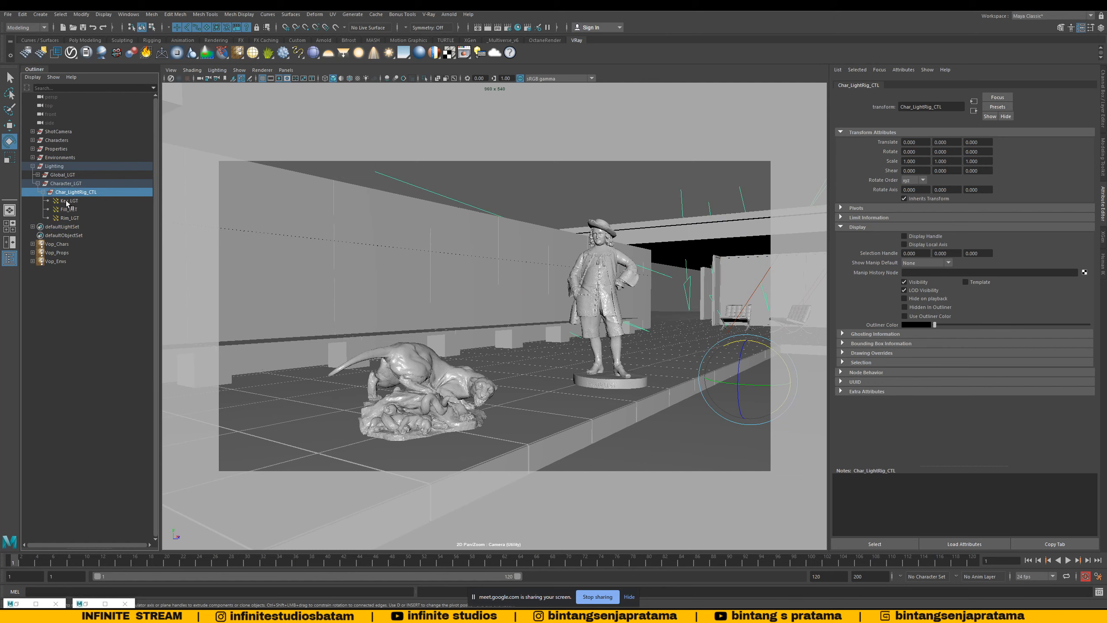
Step: Go through the key, fill and rim lights once more, and collapse the Char_LightRig_CTL and Character_LGT groups
click(71, 200)
click(70, 210)
click(70, 217)
click(74, 211)
click(71, 201)
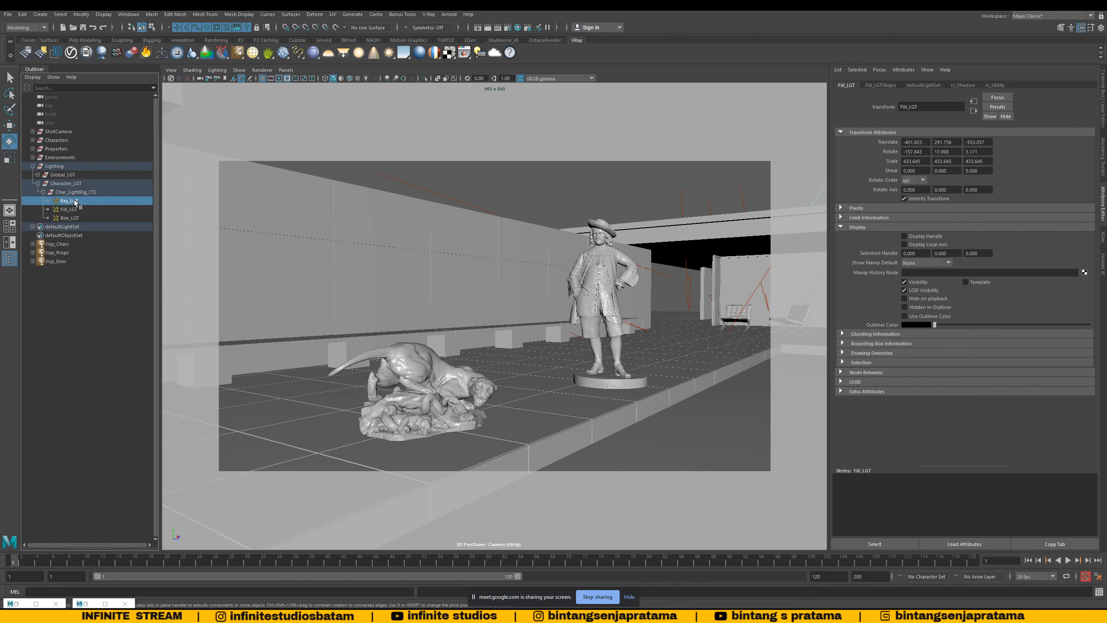
click(73, 192)
click(42, 192)
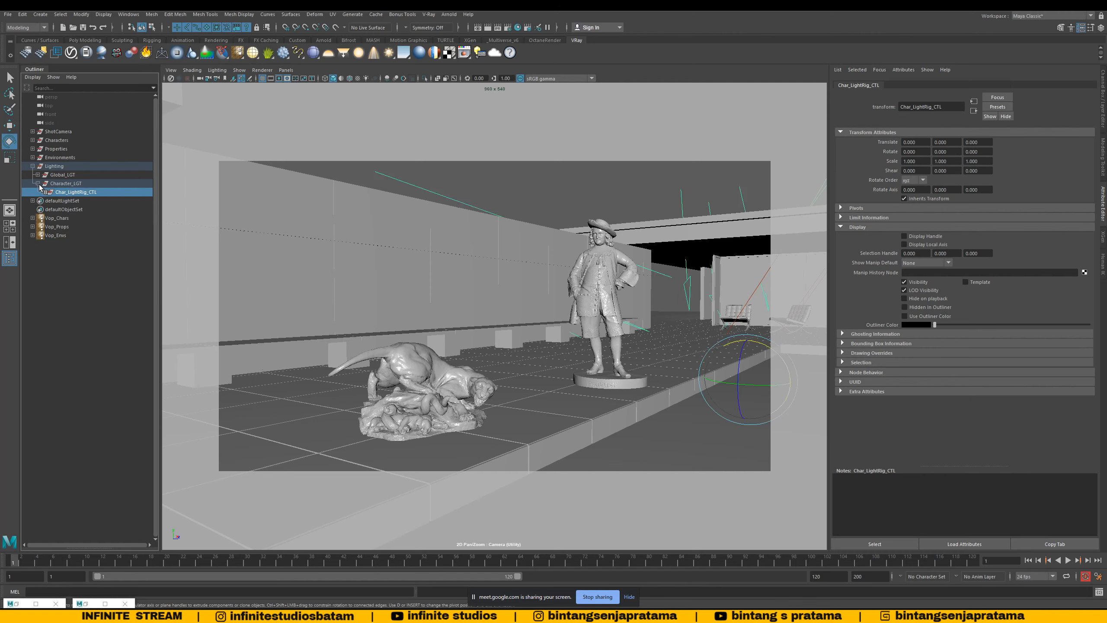
click(38, 184)
Step: Compare the Global_LGT and Character_LGT groups, then collapse the Lighting group and select it
click(62, 175)
click(64, 184)
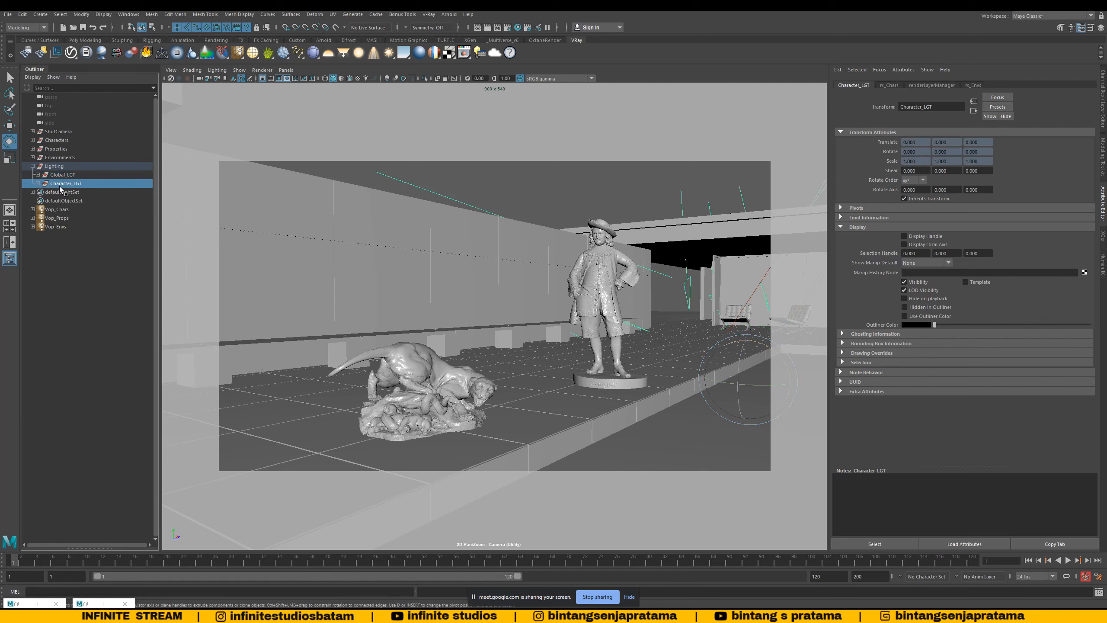
click(63, 175)
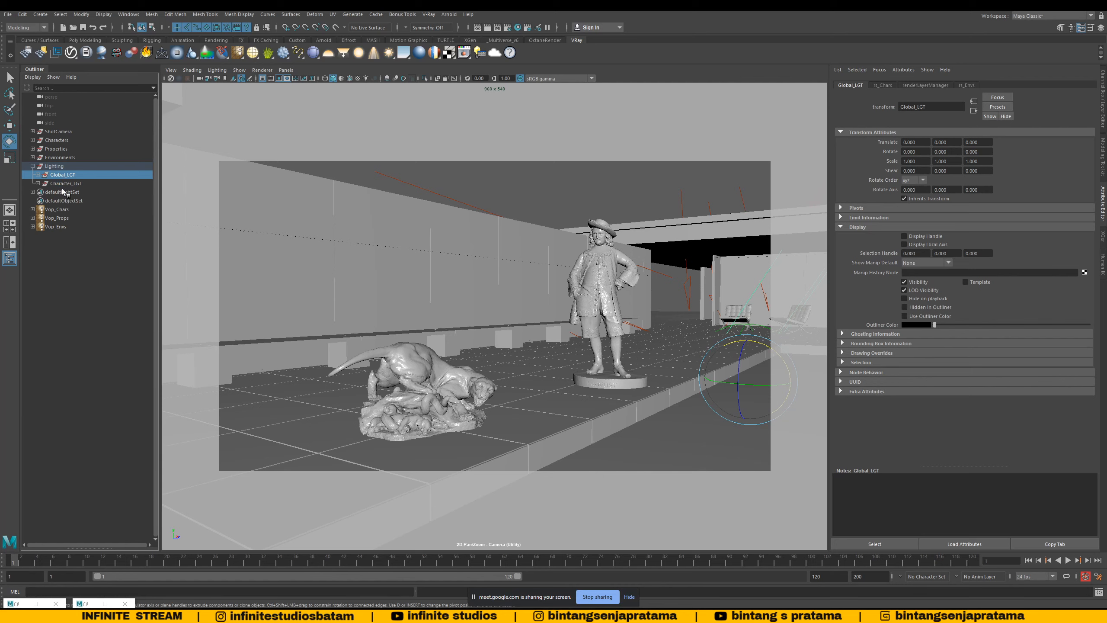
click(63, 184)
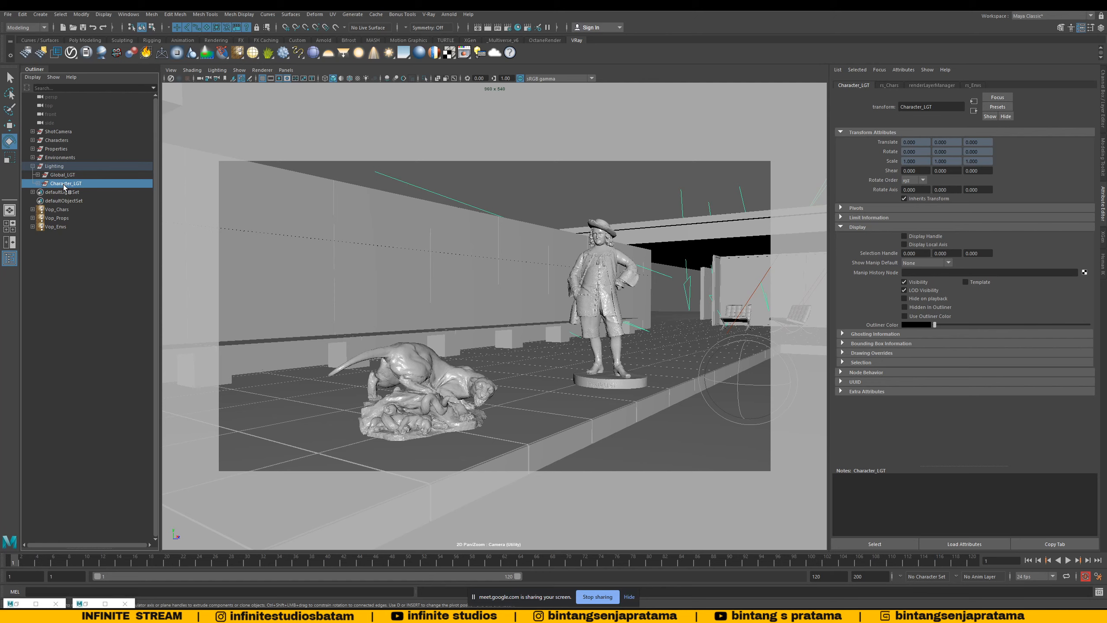
click(32, 166)
click(66, 167)
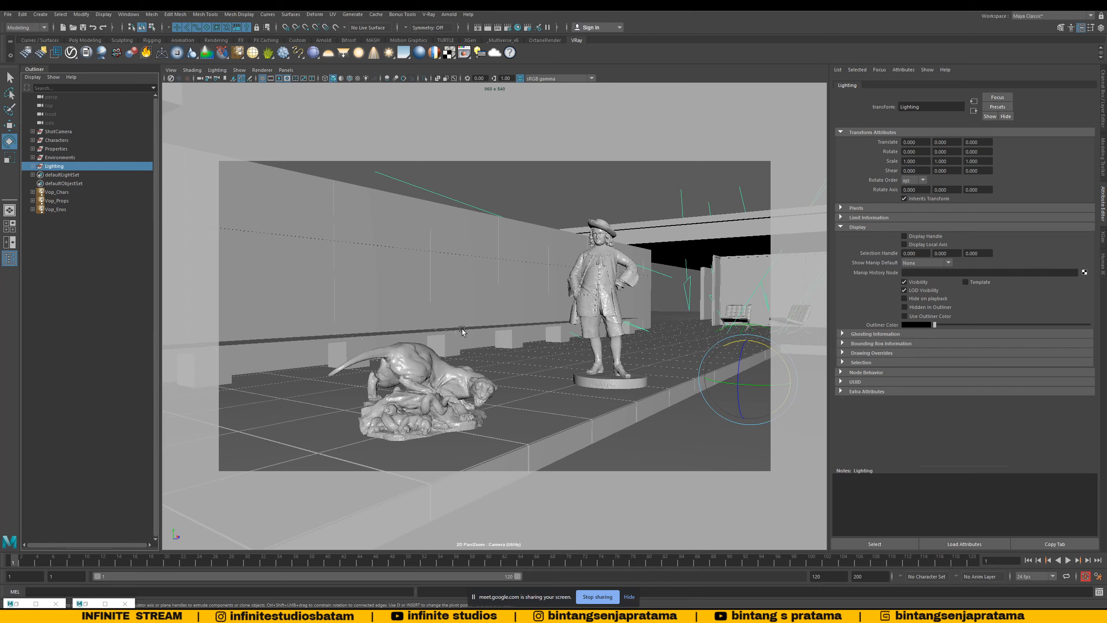
Step: Open the Render Setup window, select the Chars render layer, and reposition the window over the viewport
click(527, 27)
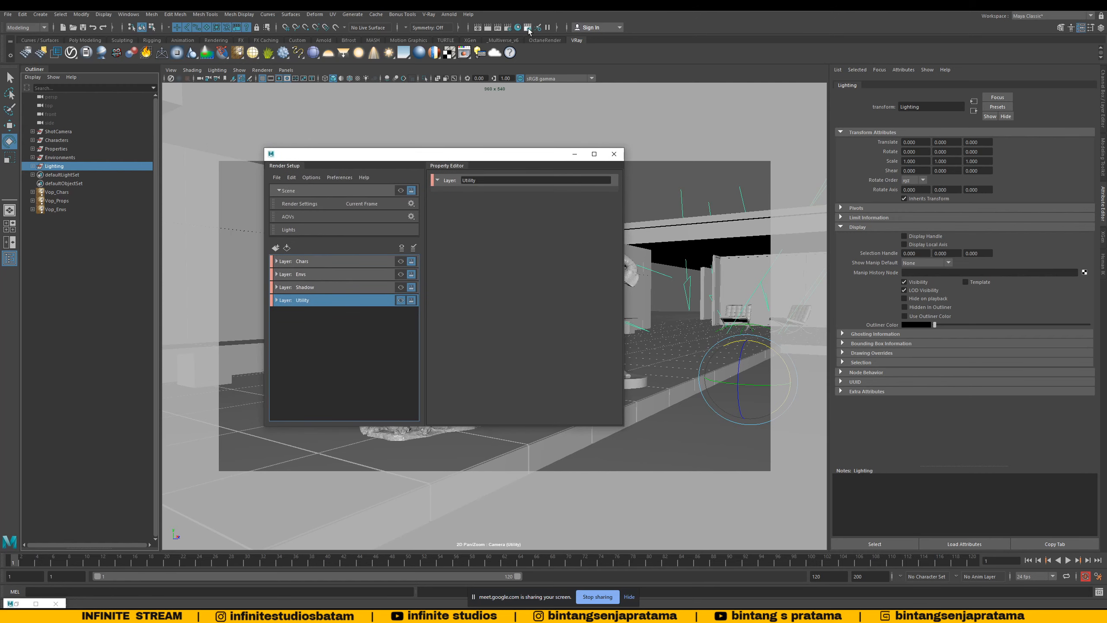
drag(411, 153, 475, 153)
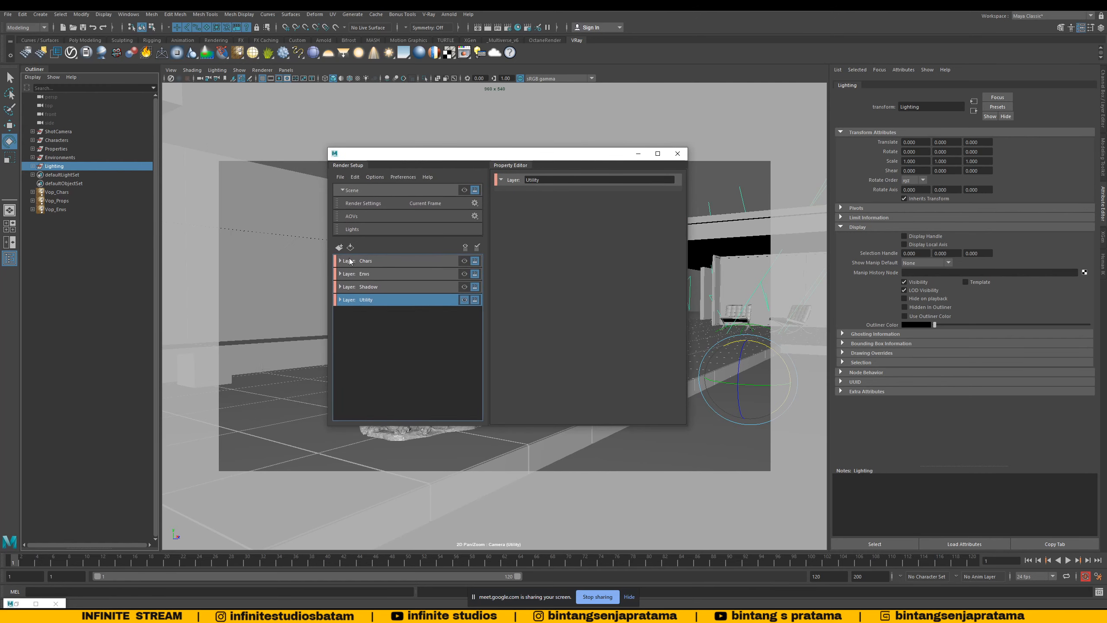
click(379, 261)
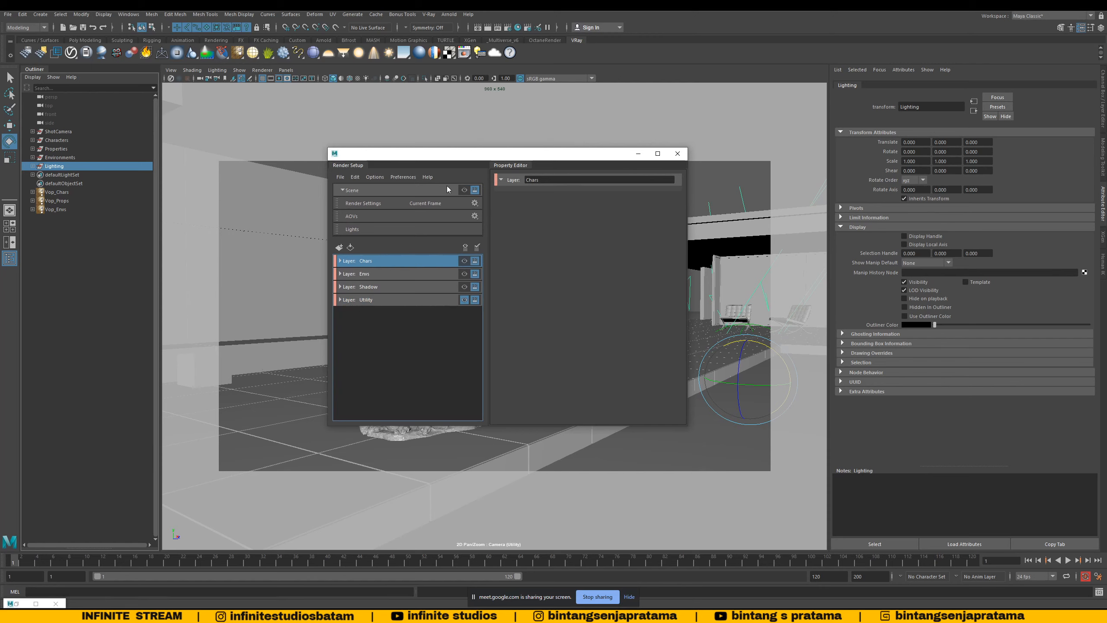
drag(440, 158, 435, 171)
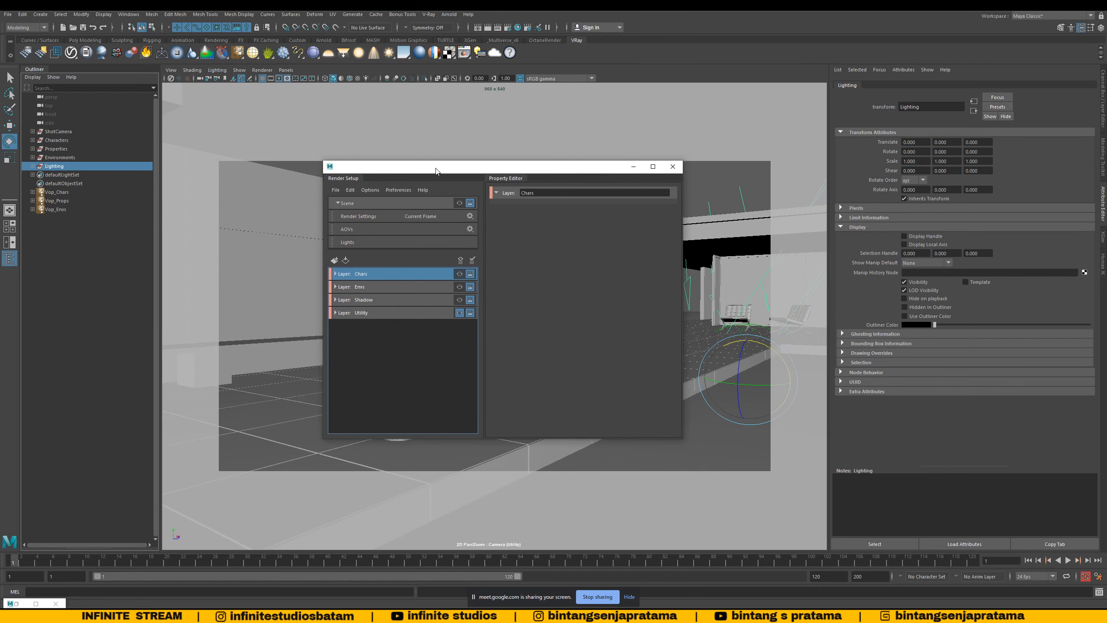
drag(435, 170, 343, 173)
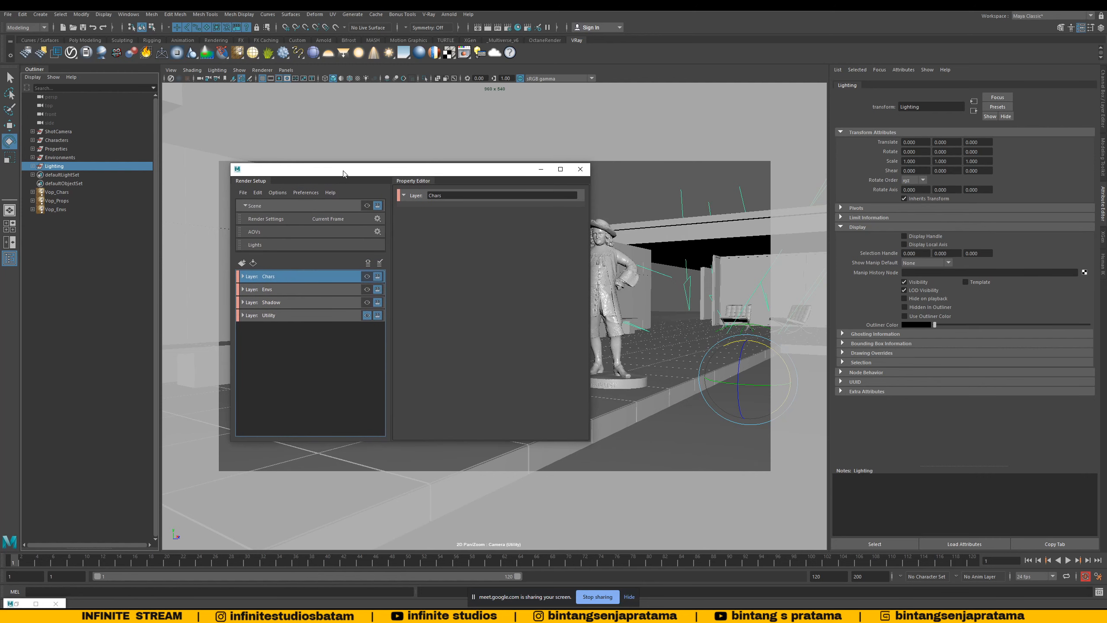
mouse_move(343, 173)
mouse_down()
mouse_move(368, 173)
mouse_move(334, 175)
mouse_up()
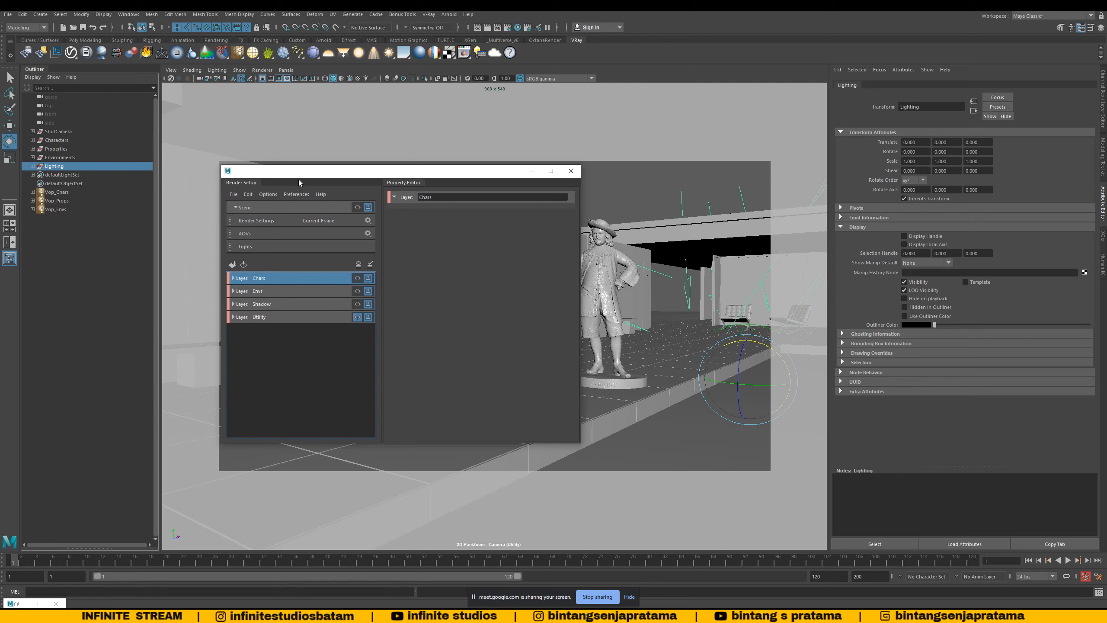
drag(298, 180, 363, 174)
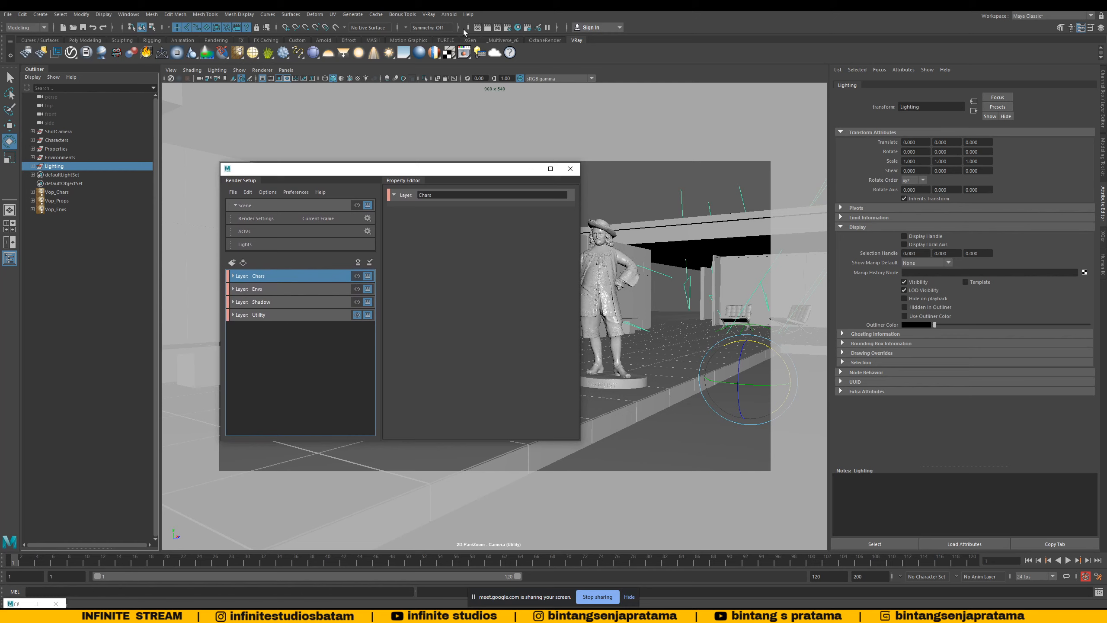
Step: Open the V-Ray Frame Buffer, arrange it side by side with the Render Setup window, and open the Render View
click(465, 56)
drag(394, 183, 658, 154)
drag(340, 168, 146, 154)
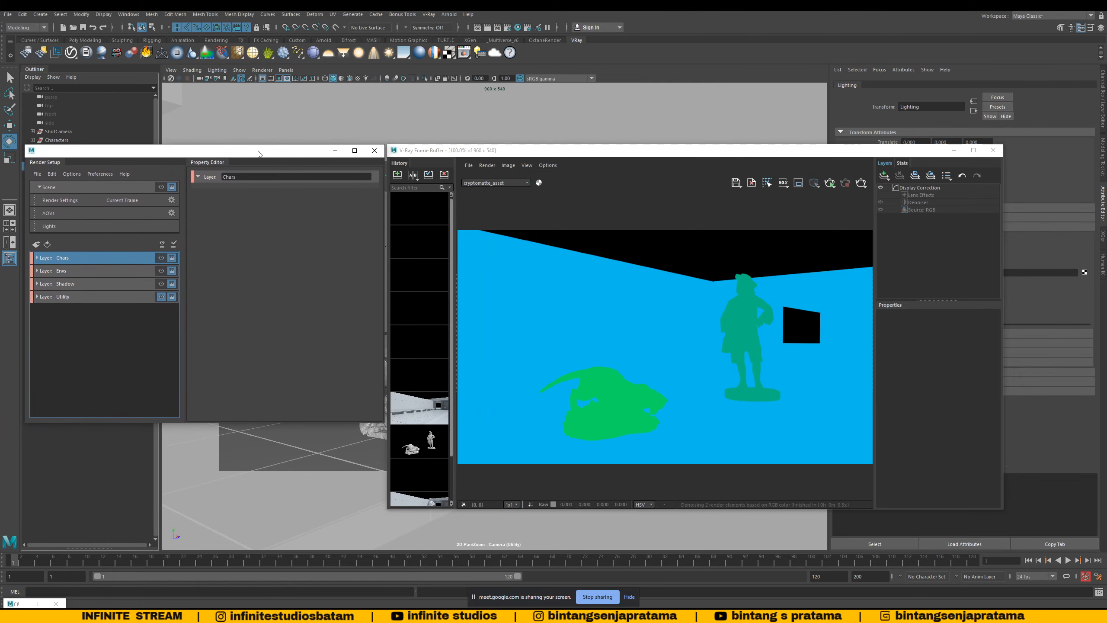
click(420, 150)
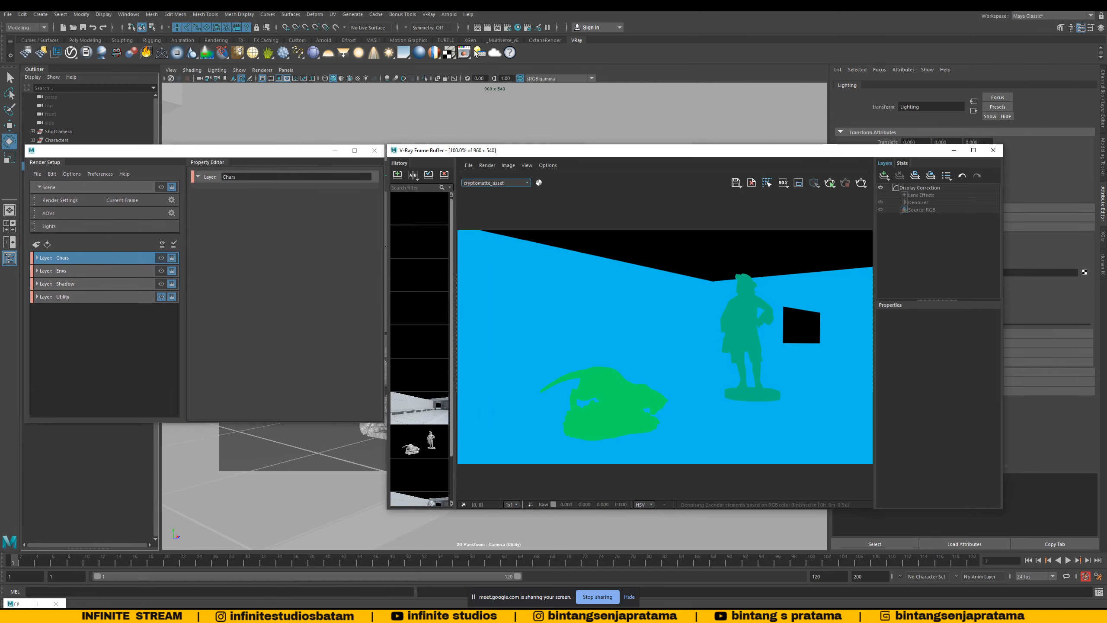
click(479, 52)
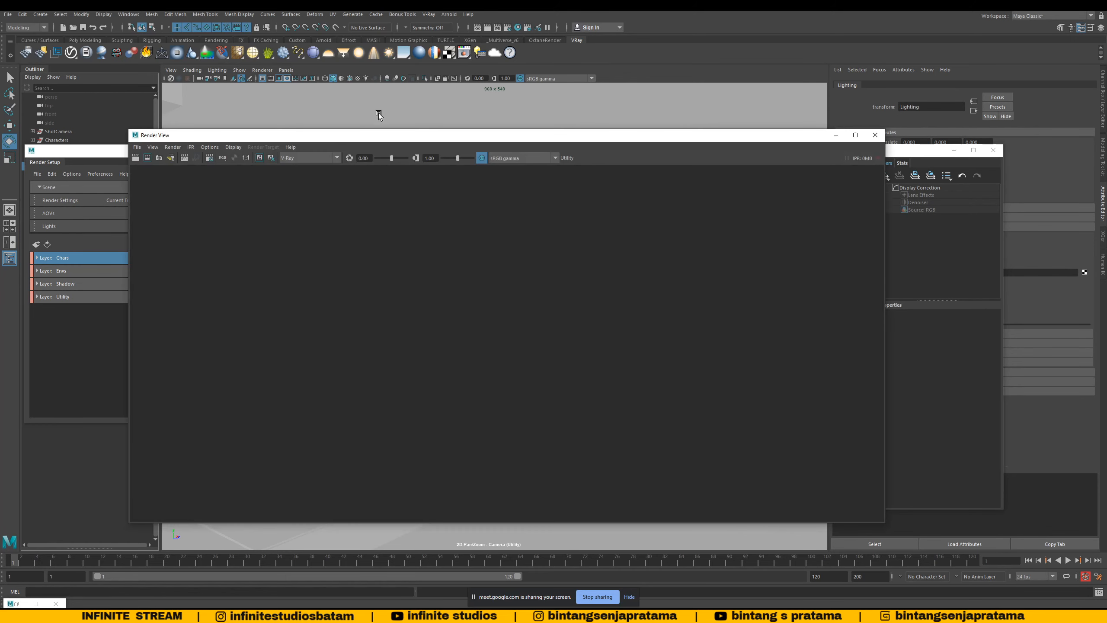
Step: Close the empty Render View, and set the V-Ray Frame Buffer to RGB color with a wider render history
click(875, 135)
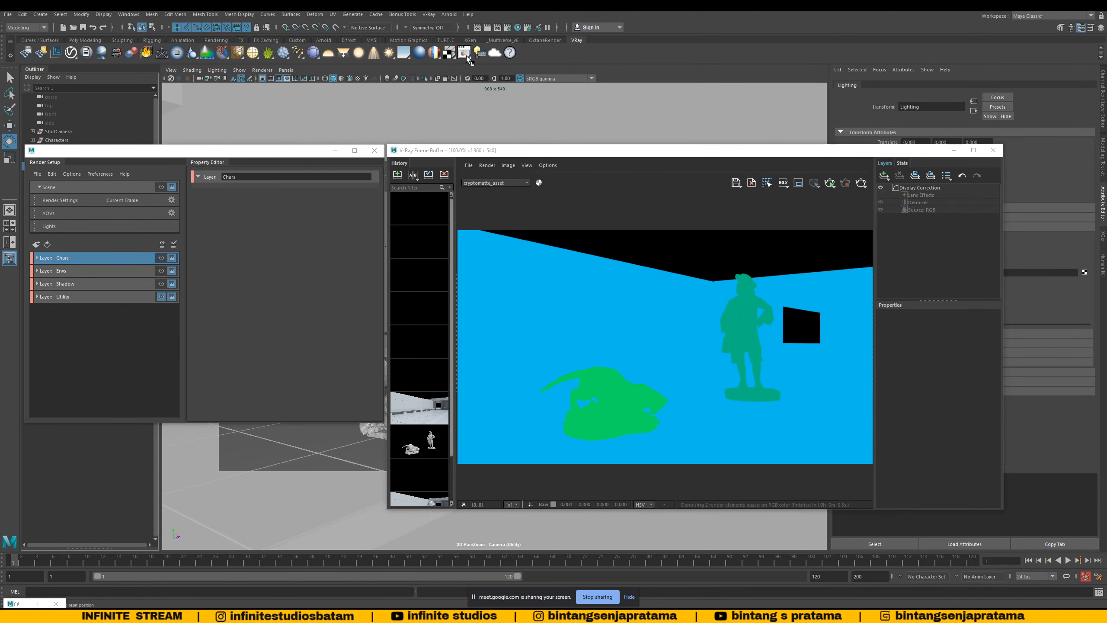
click(439, 153)
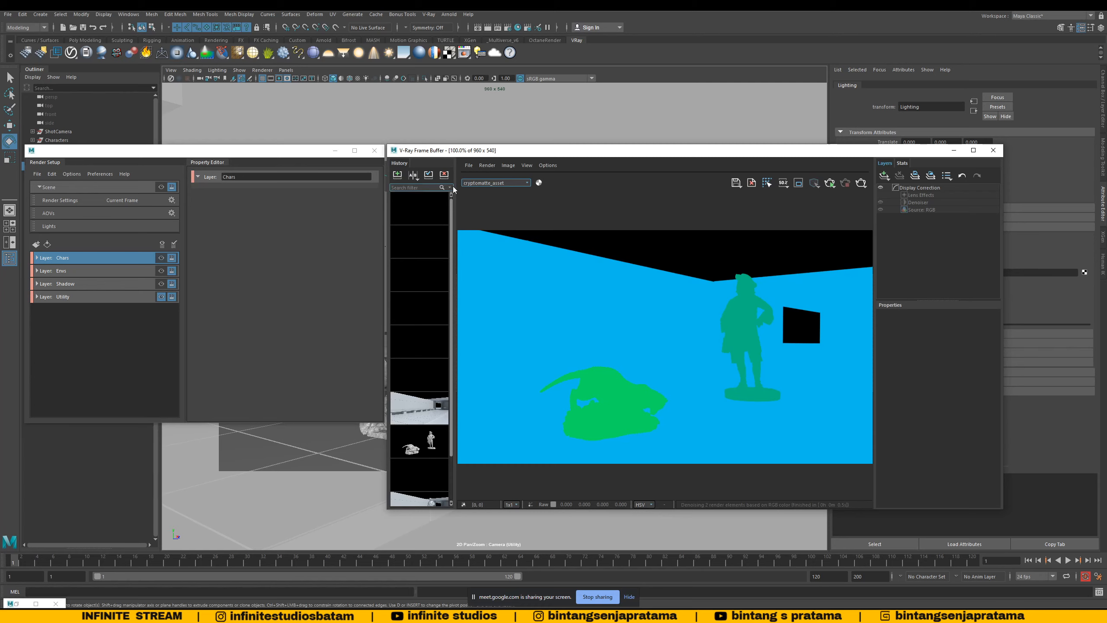
click(493, 183)
click(490, 190)
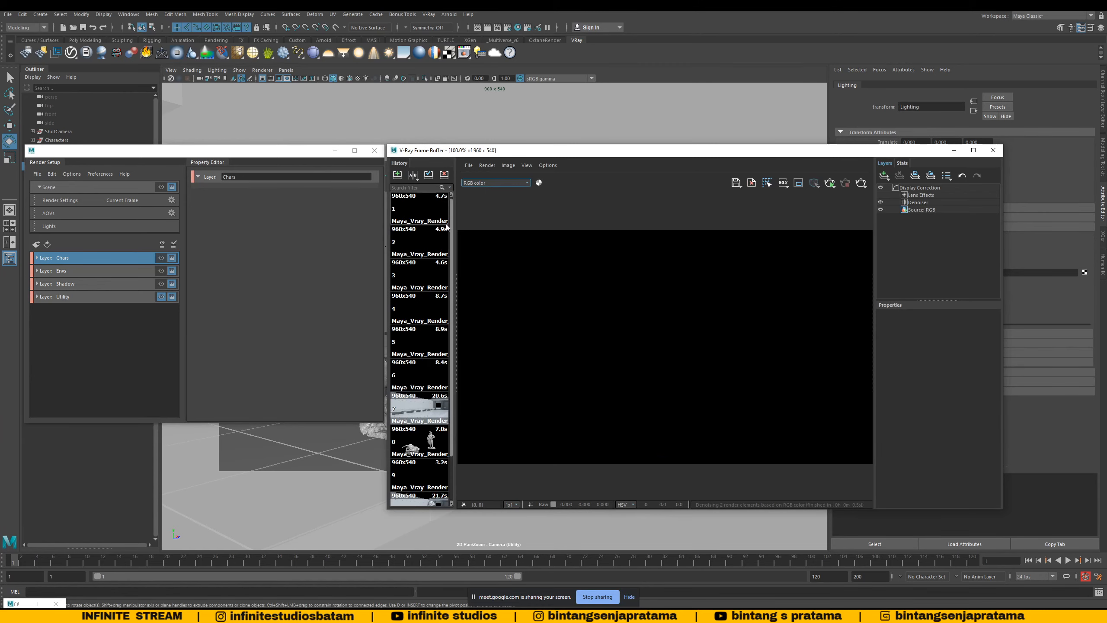
click(454, 219)
drag(454, 219, 476, 219)
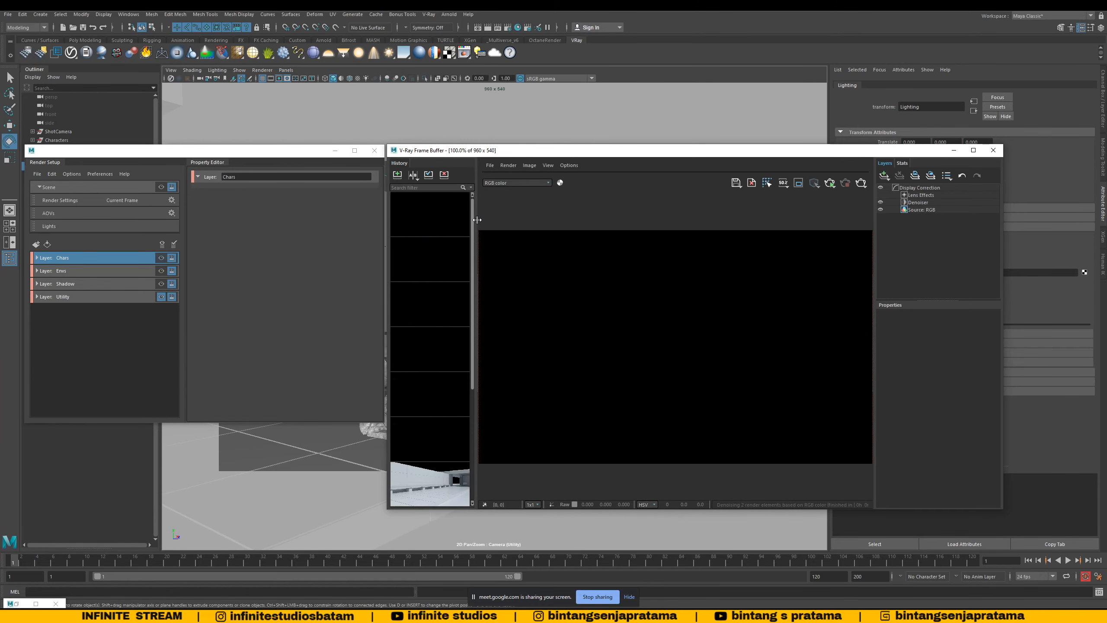
Step: Try to make the Chars render layer visible, and close the V-Ray Frame Buffer
click(161, 259)
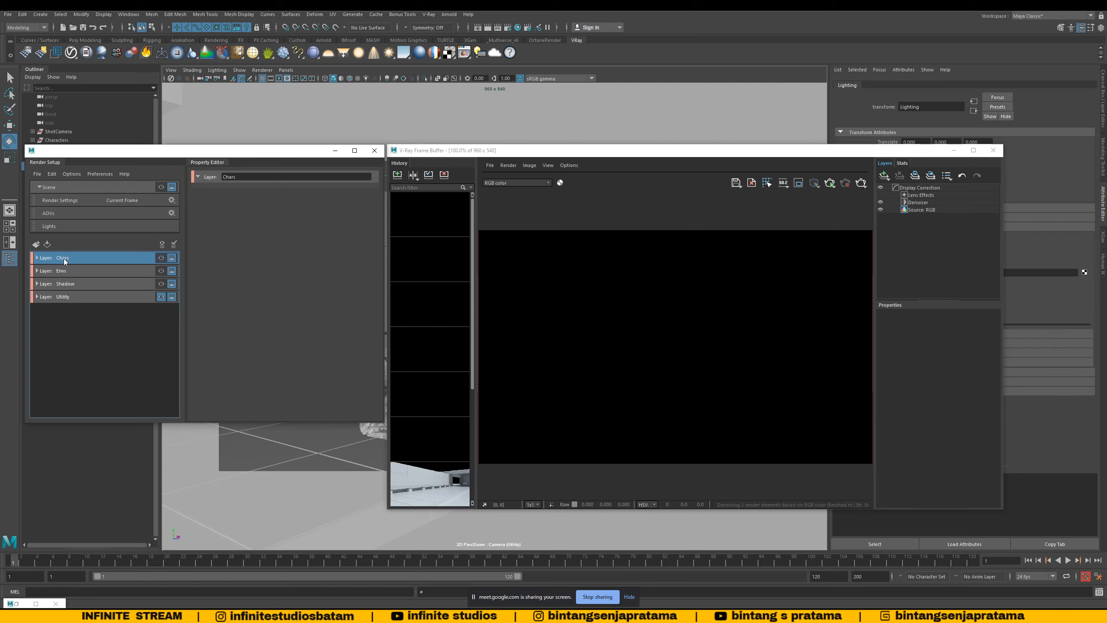
click(161, 258)
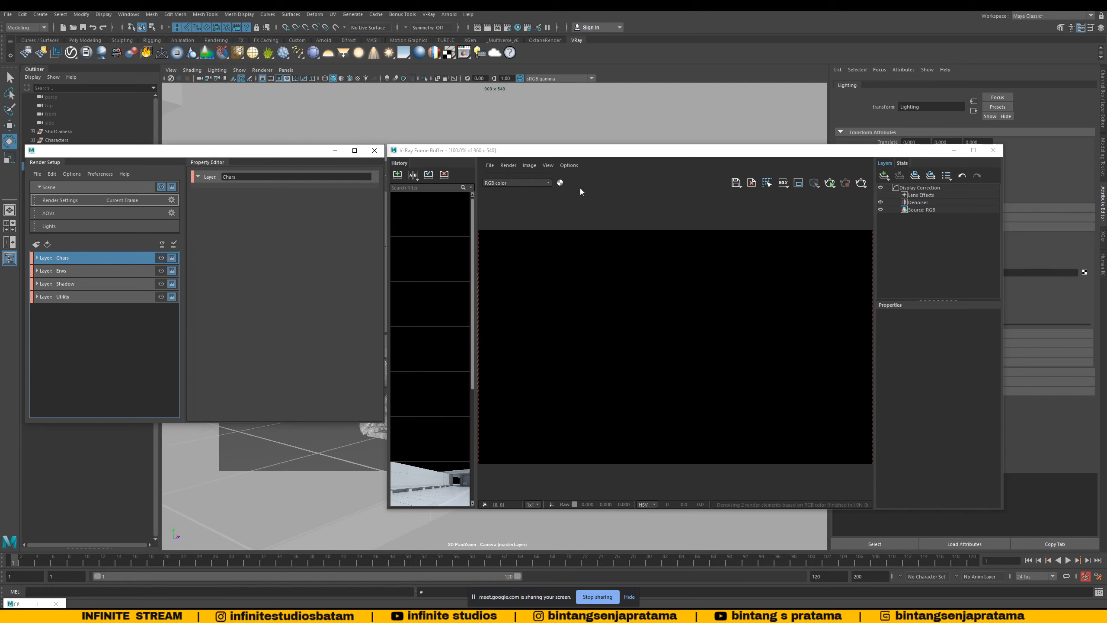
click(992, 150)
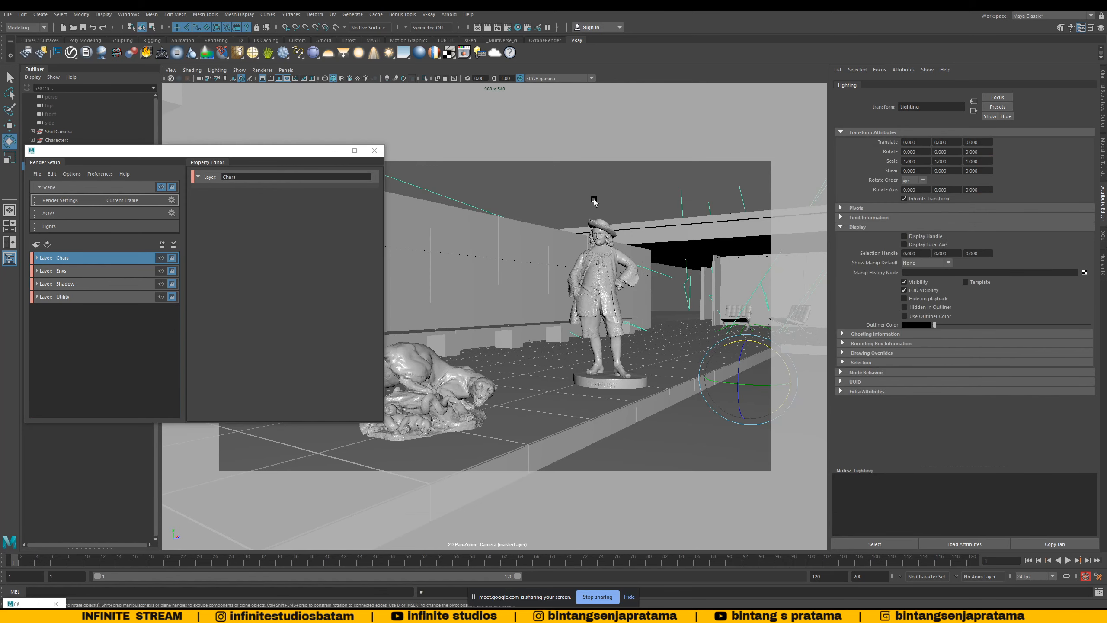
Step: Reposition the Render Setup window over the viewport and expand the Chars layer to list its collections
drag(174, 150, 490, 162)
click(352, 269)
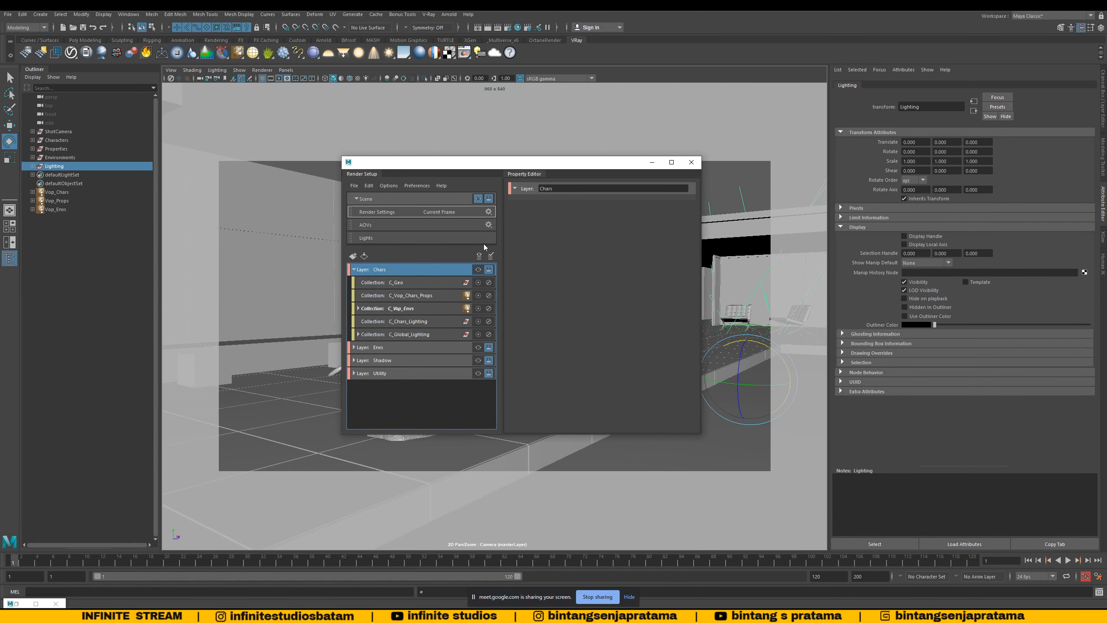
click(16, 603)
click(809, 124)
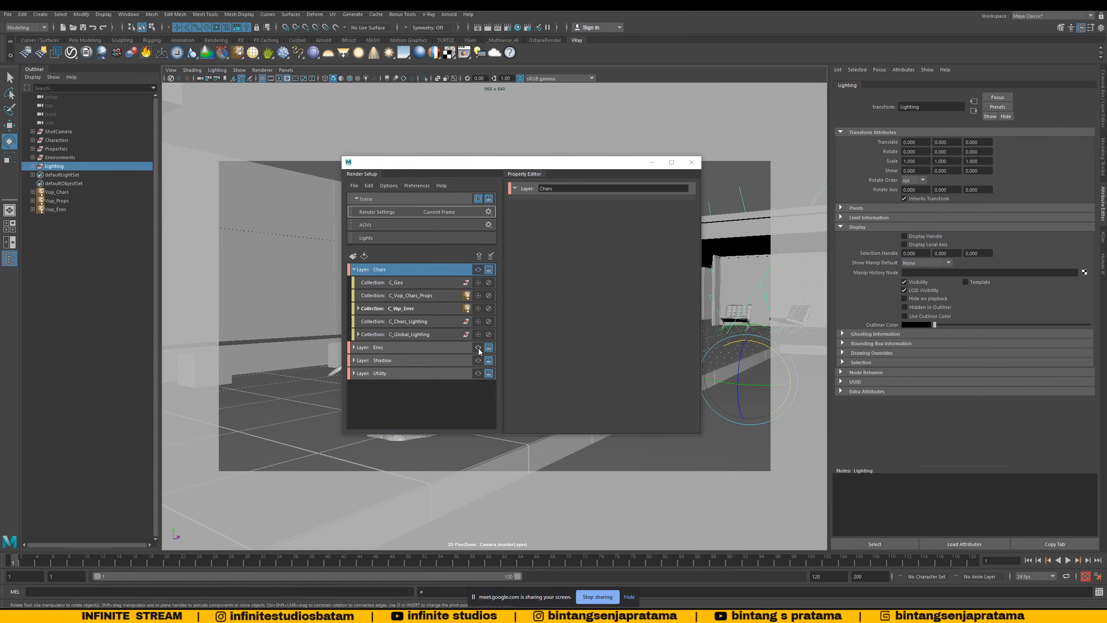
Step: Make the Envs layer visible, and examine the members of the Chars layer's C_Geo and C_Vop_Envs collections
click(478, 348)
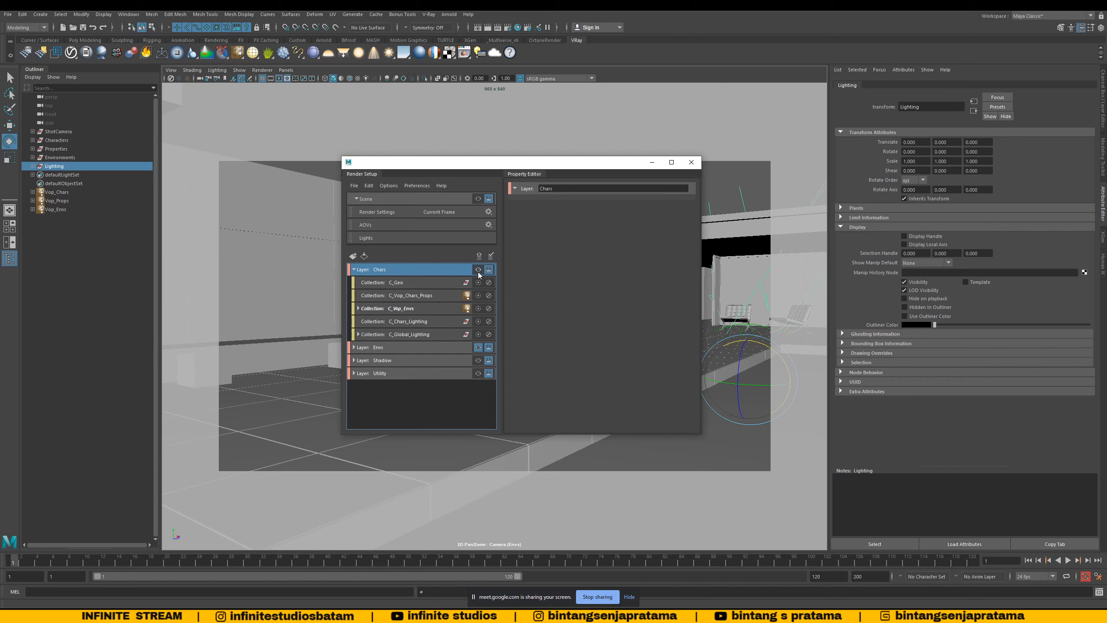
click(399, 284)
click(358, 309)
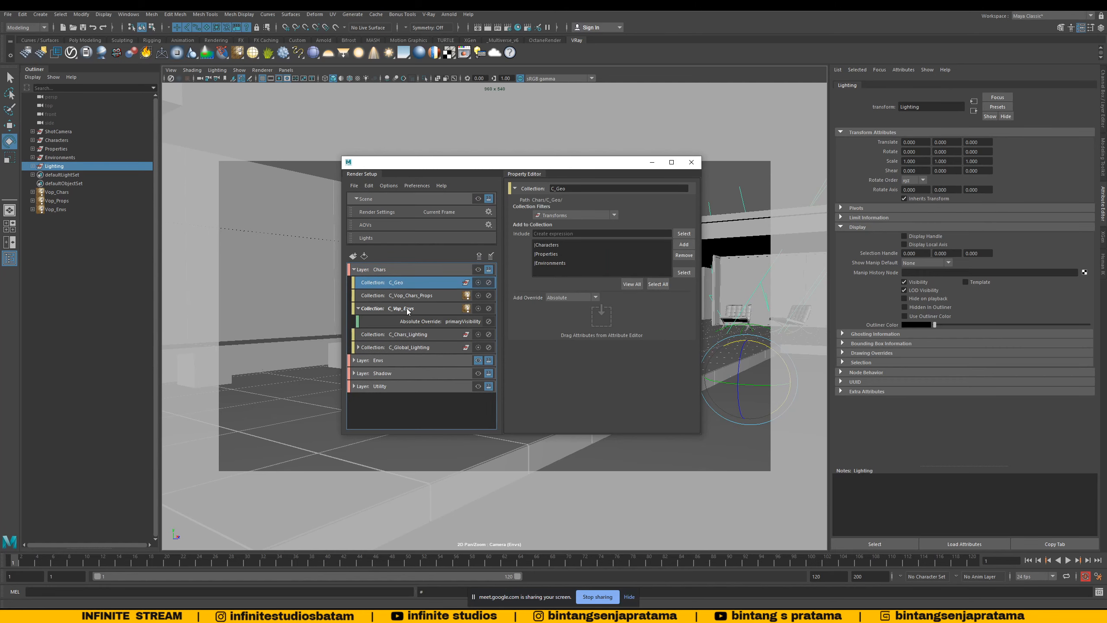
click(407, 309)
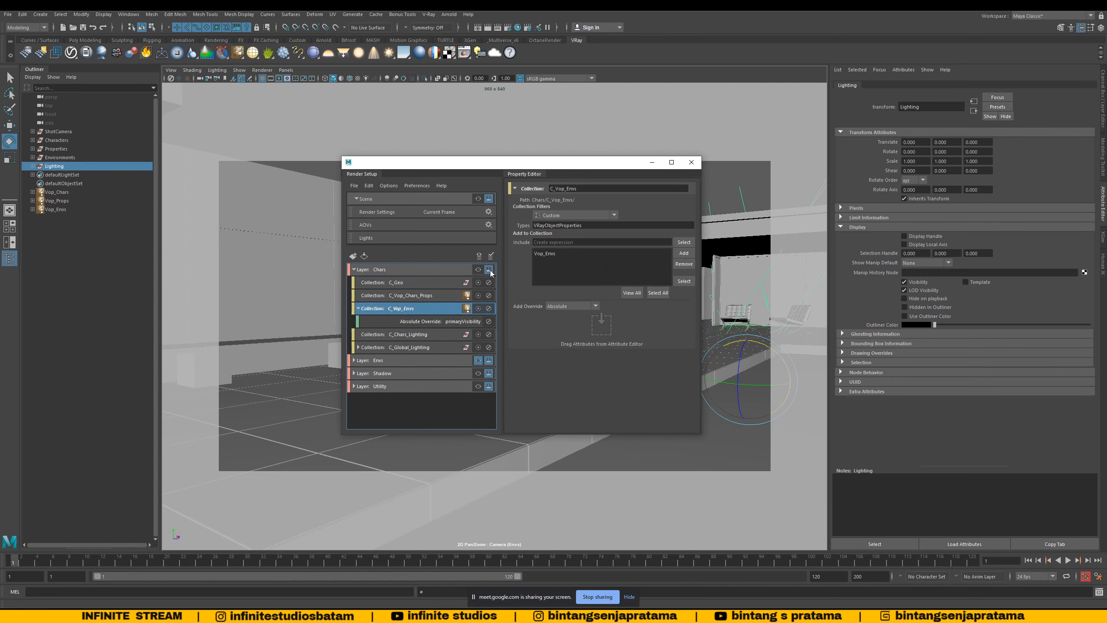
Step: Make the Scene layer visible, and reopen Render Setup to try the Chars layer's visibility again
click(478, 199)
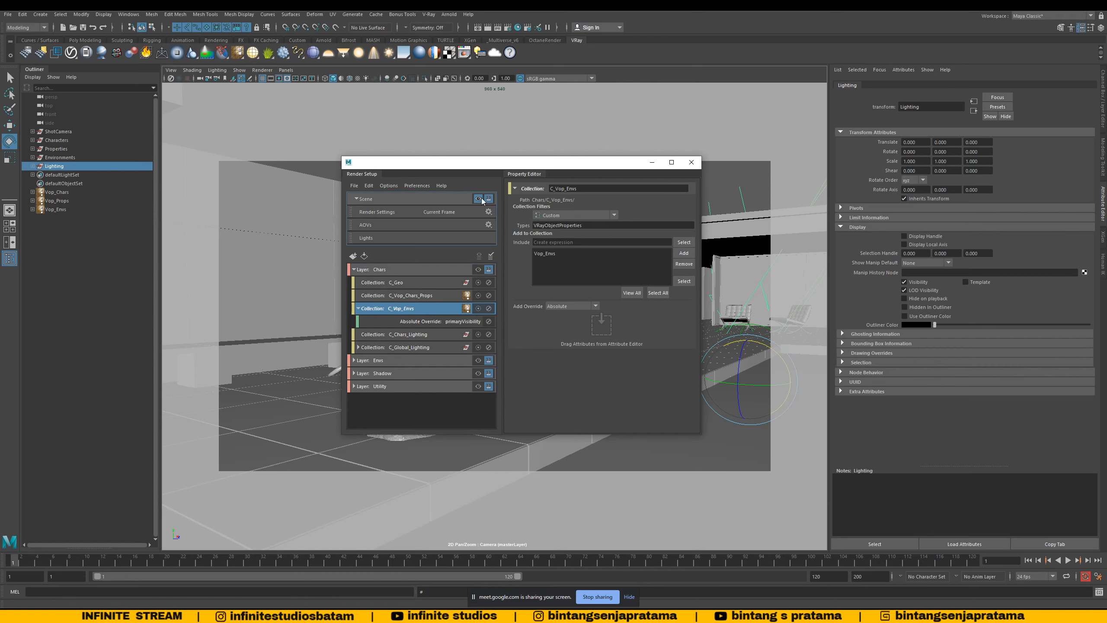
click(470, 270)
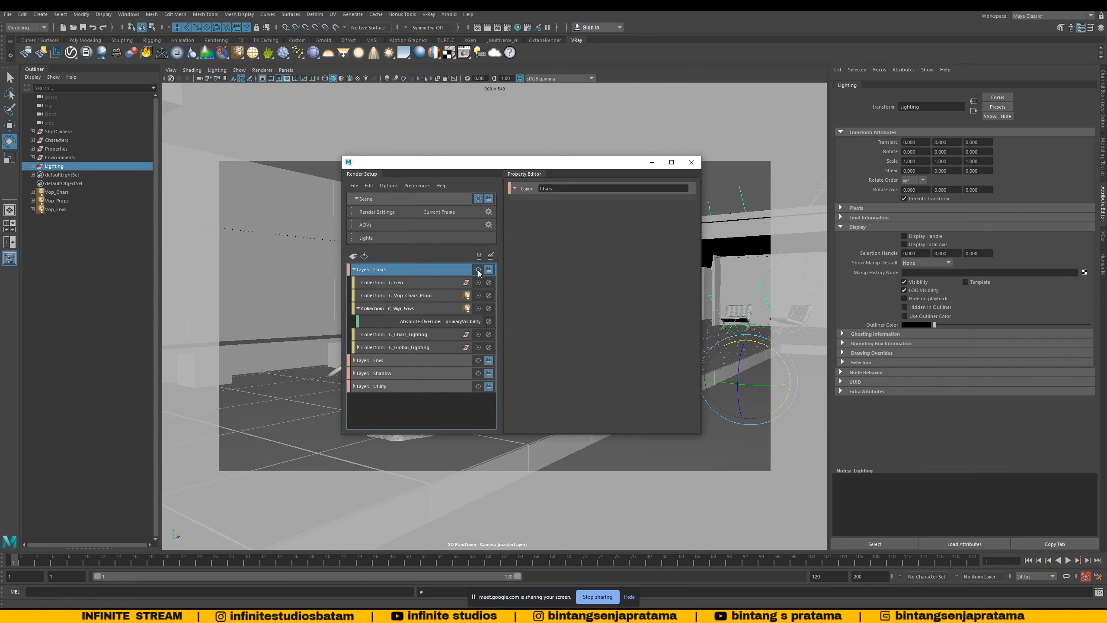
click(691, 161)
click(532, 198)
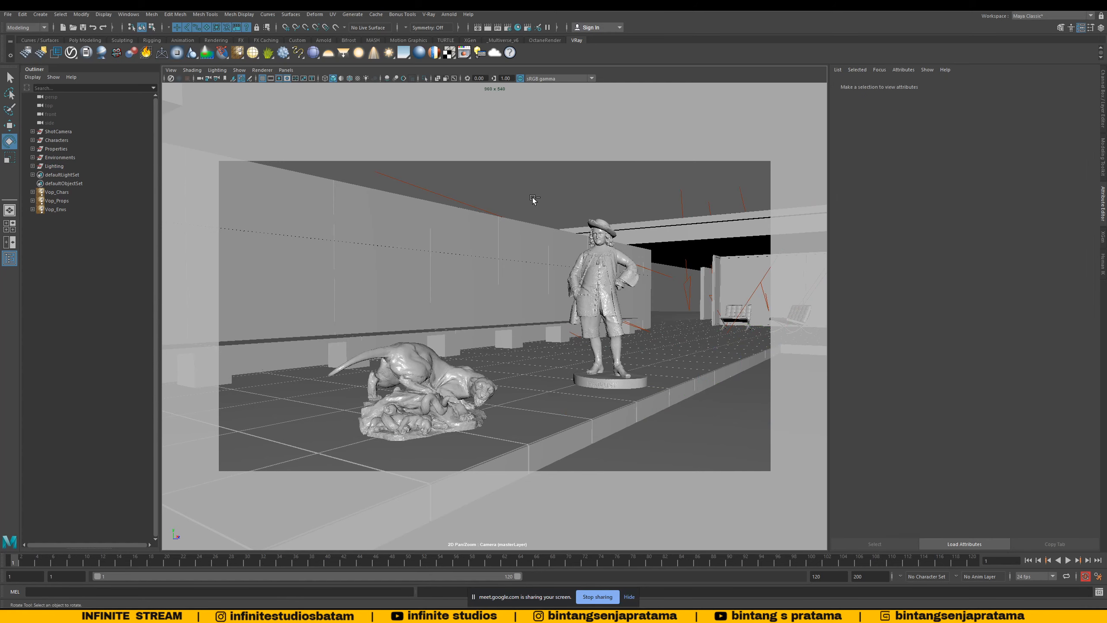
click(528, 27)
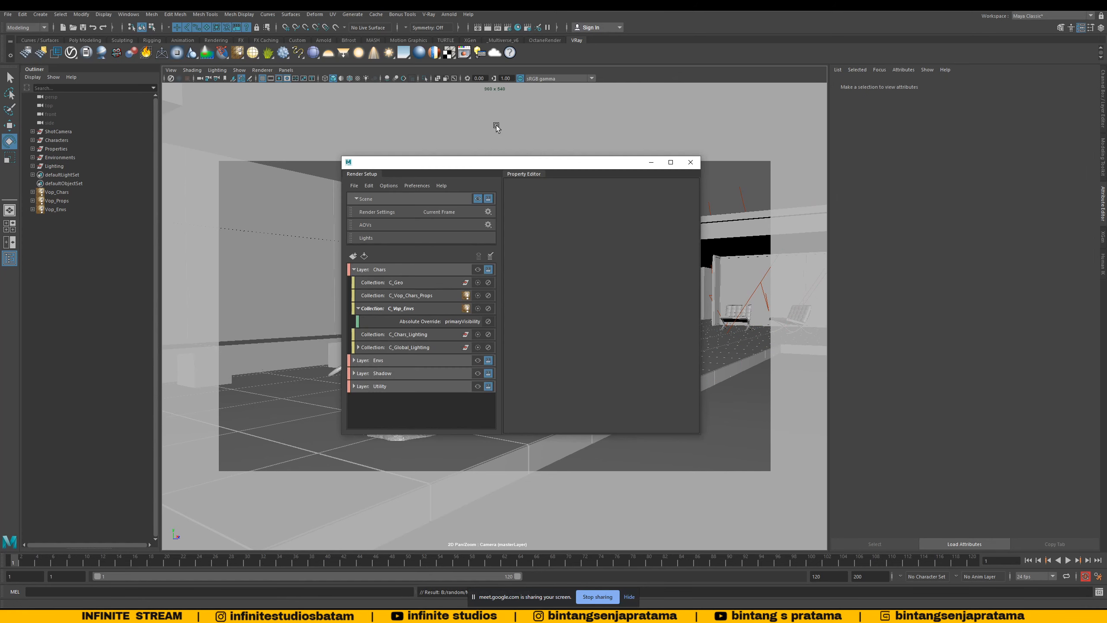
click(477, 270)
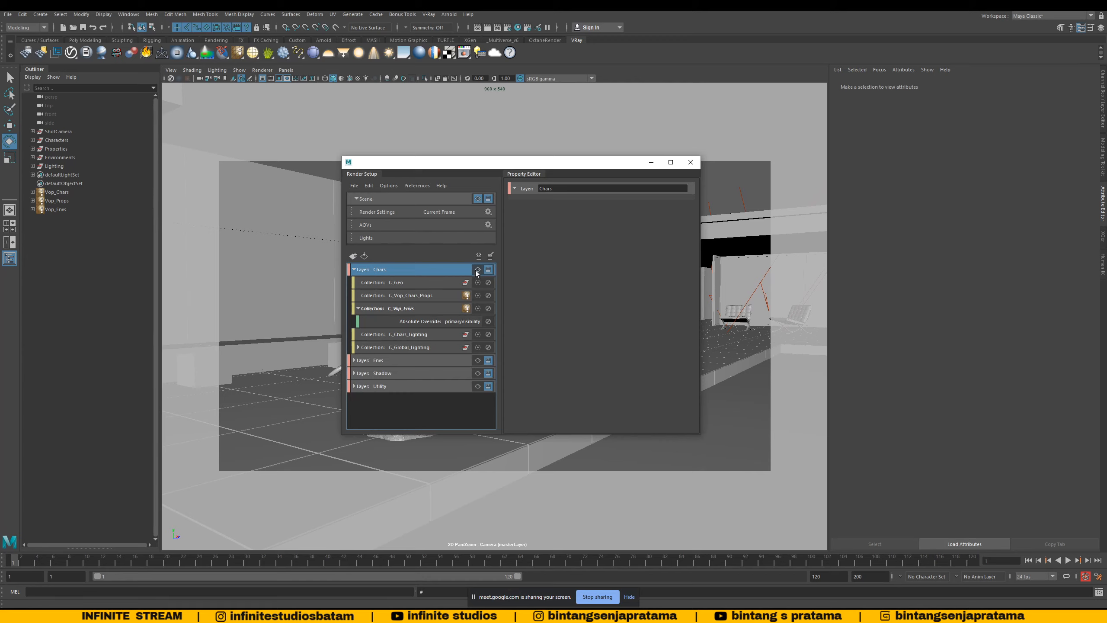
Step: Make the Utility layer visible and go through the lighting, V-Ray property and geometry collections of the Chars layer
click(478, 386)
click(358, 309)
click(420, 325)
click(427, 333)
click(427, 319)
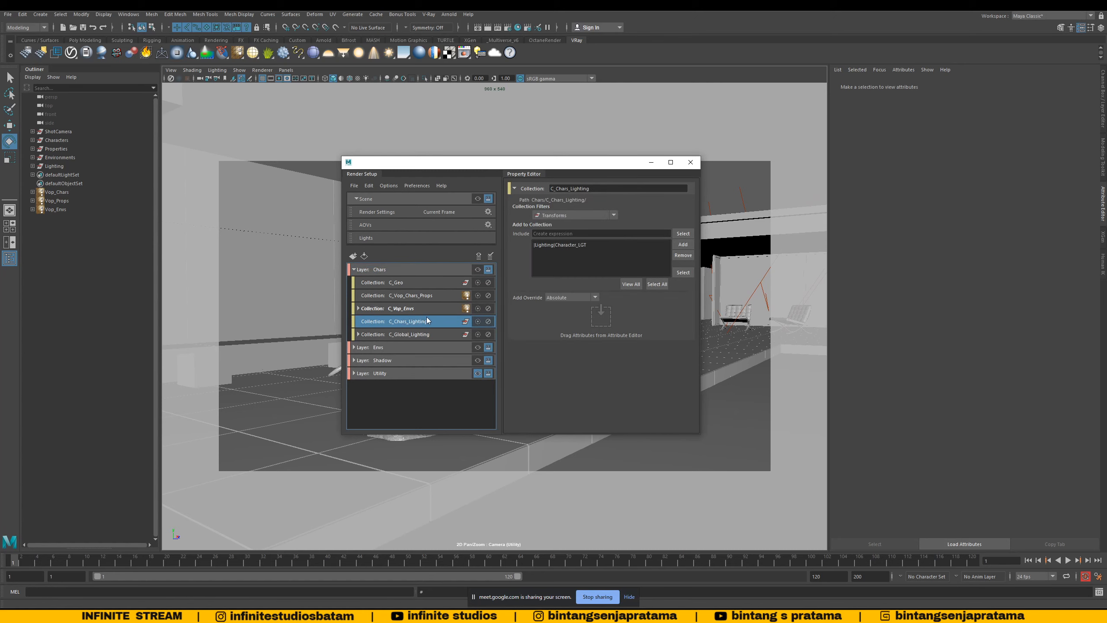
click(429, 307)
click(440, 295)
click(421, 283)
click(412, 295)
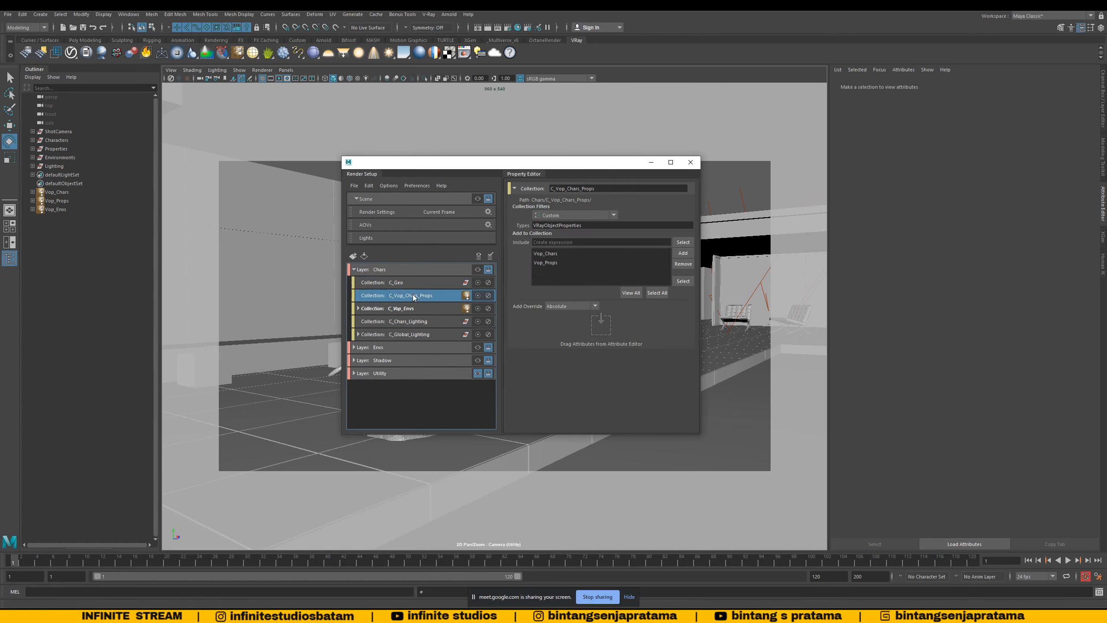
click(408, 284)
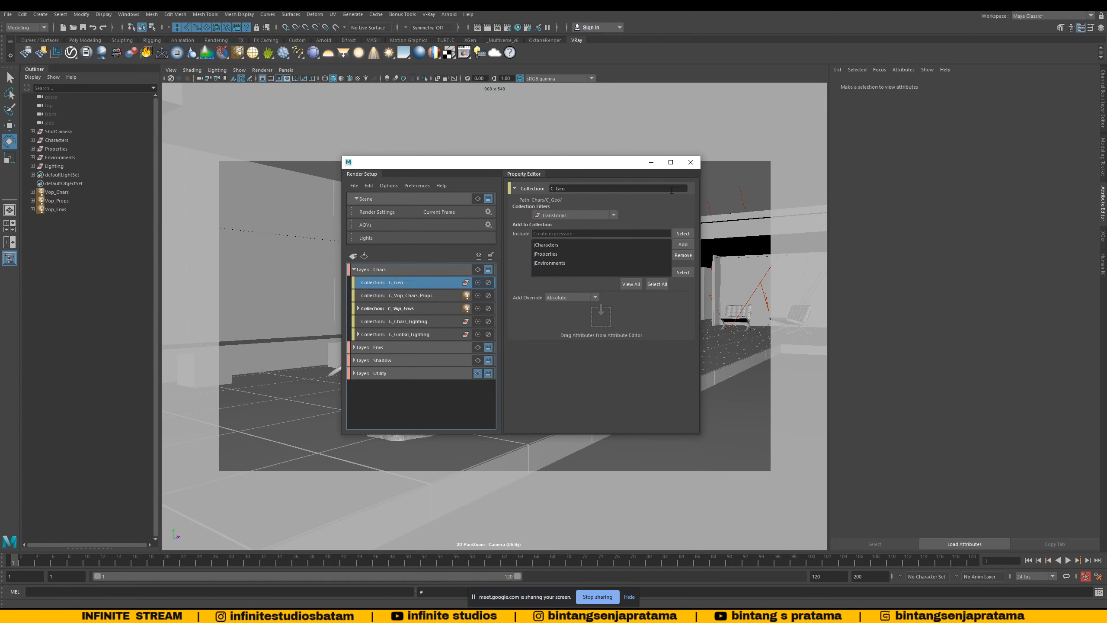
click(423, 269)
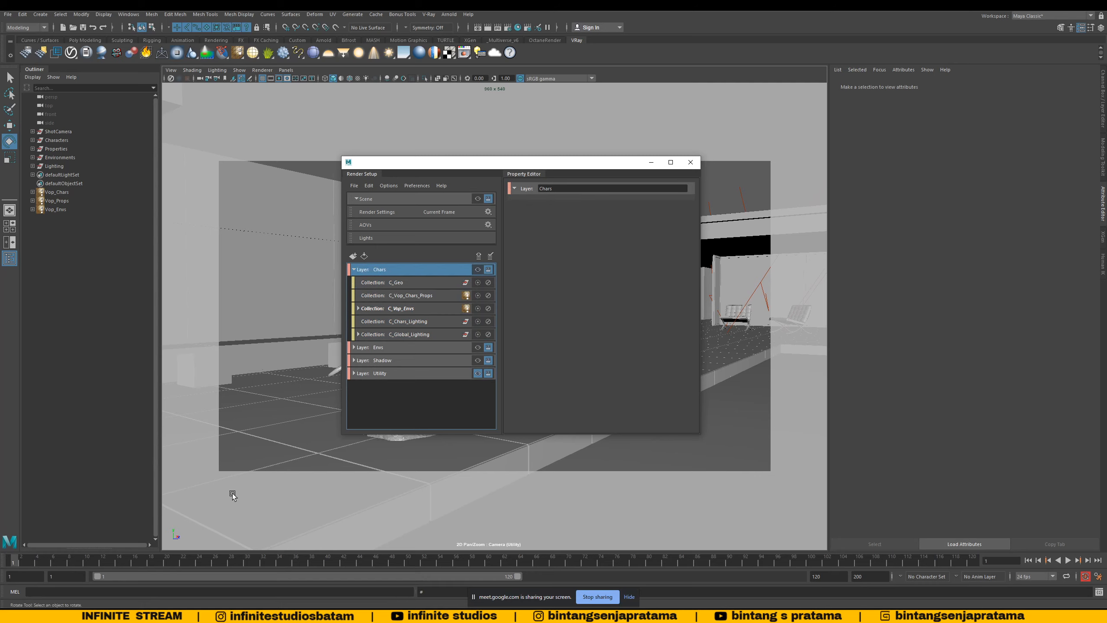
Step: Open the V-Ray Frame Buffer beside the Render Setup window and make the Scene layer visible
click(479, 53)
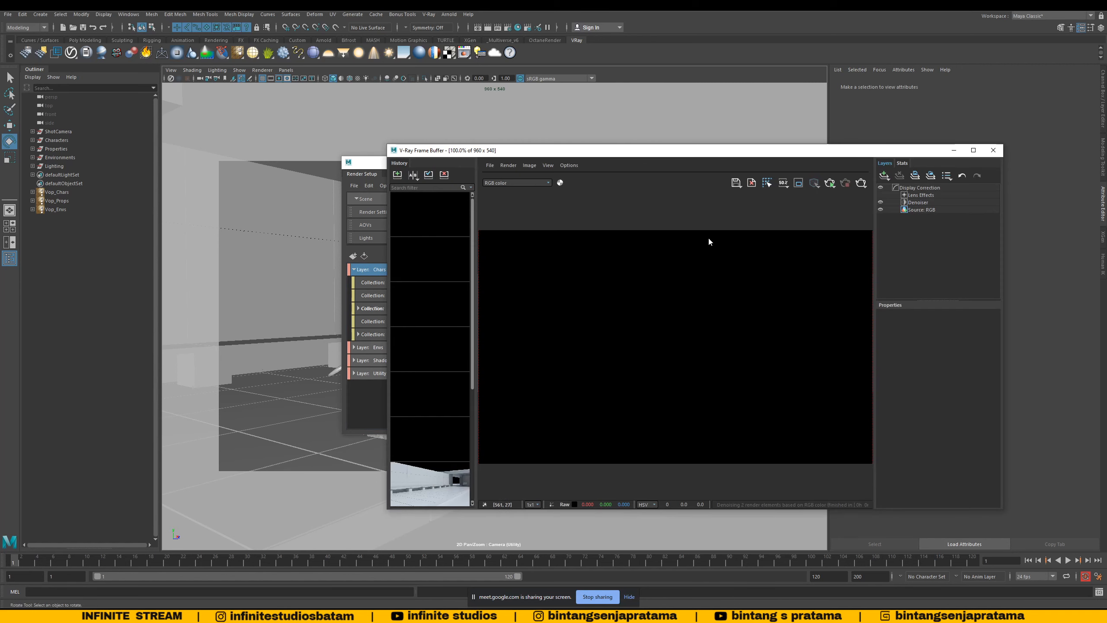
drag(575, 151, 686, 151)
drag(412, 166, 298, 180)
click(363, 210)
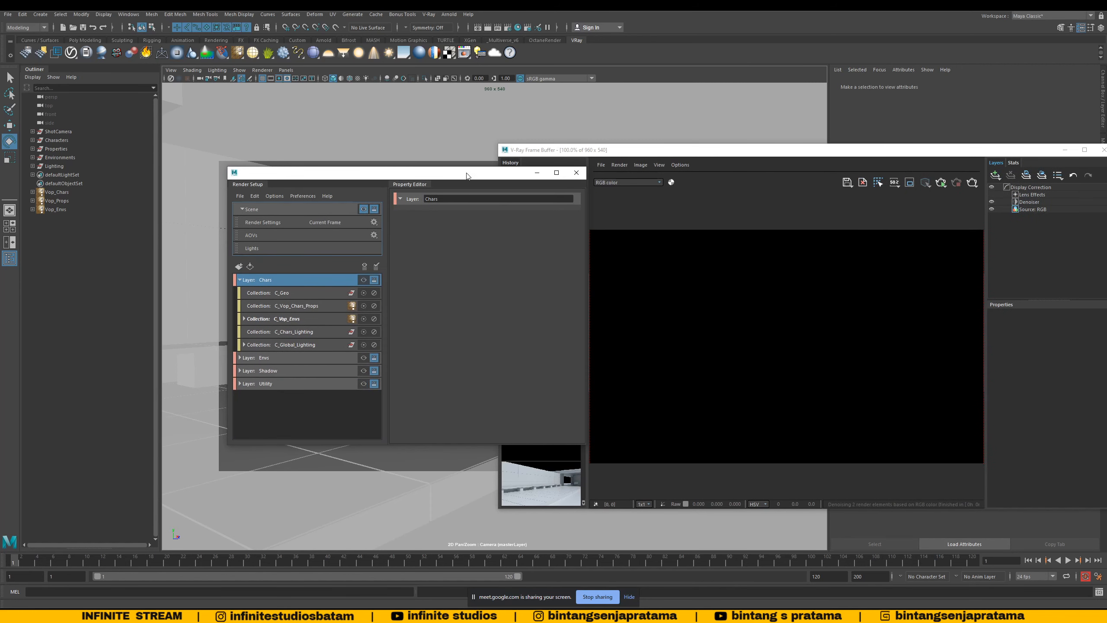
Step: Expand the Lighting group in the Outliner, and place the Render Setup and V-Ray Frame Buffer windows side by side without overlap
drag(451, 174, 399, 167)
click(33, 165)
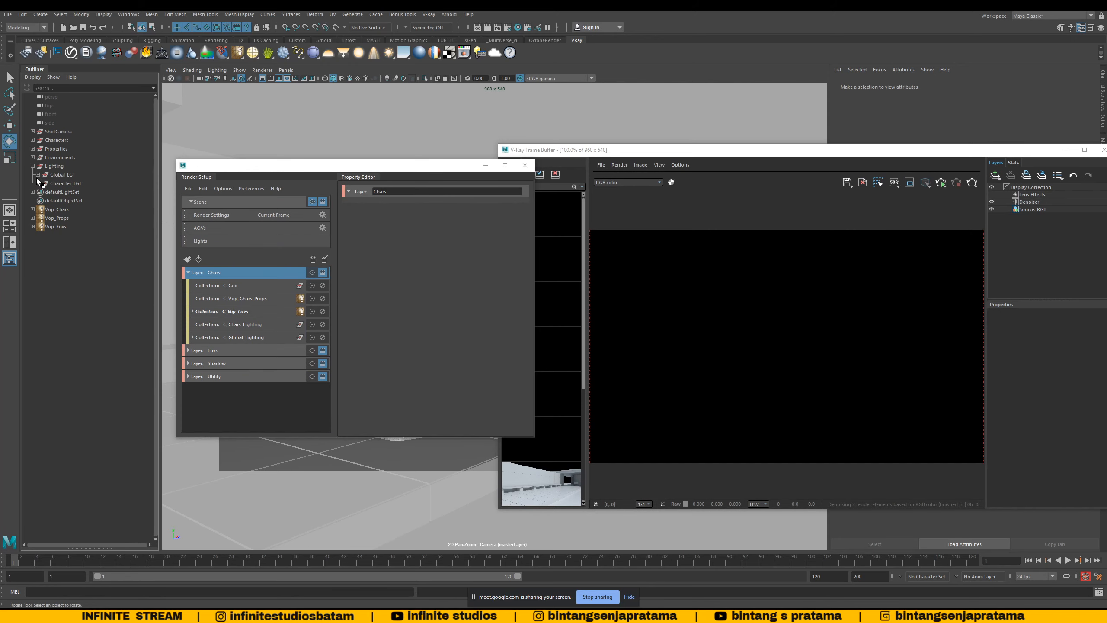
drag(432, 168, 389, 150)
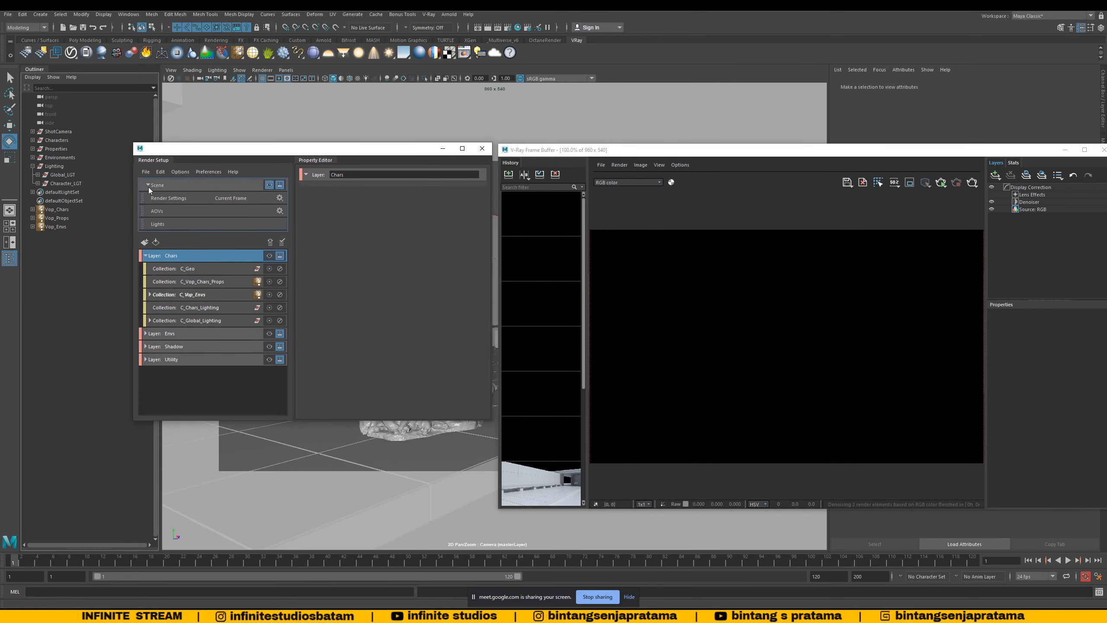
drag(529, 150, 523, 149)
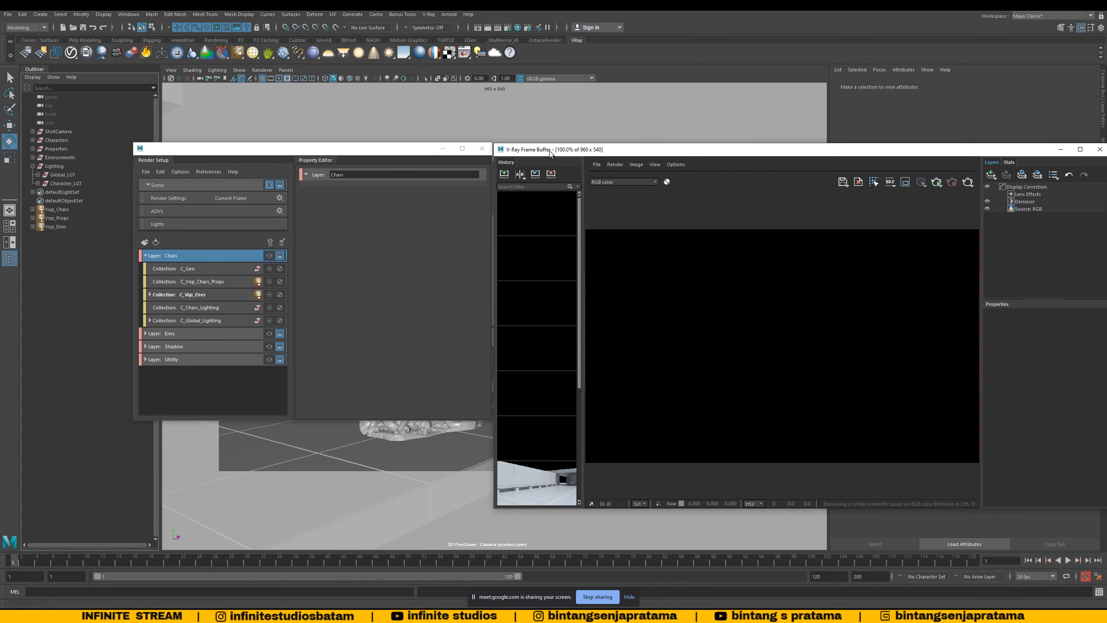
Step: Render the Scene layer in the V-Ray Frame Buffer and inspect the sculptures in the image up close
click(965, 181)
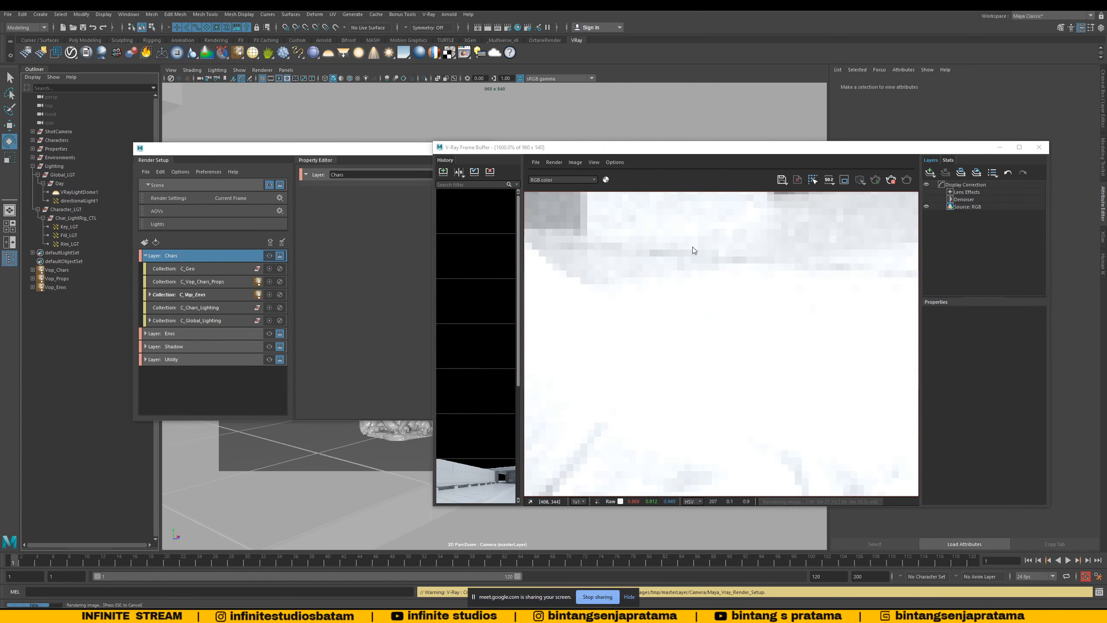
double_click(694, 249)
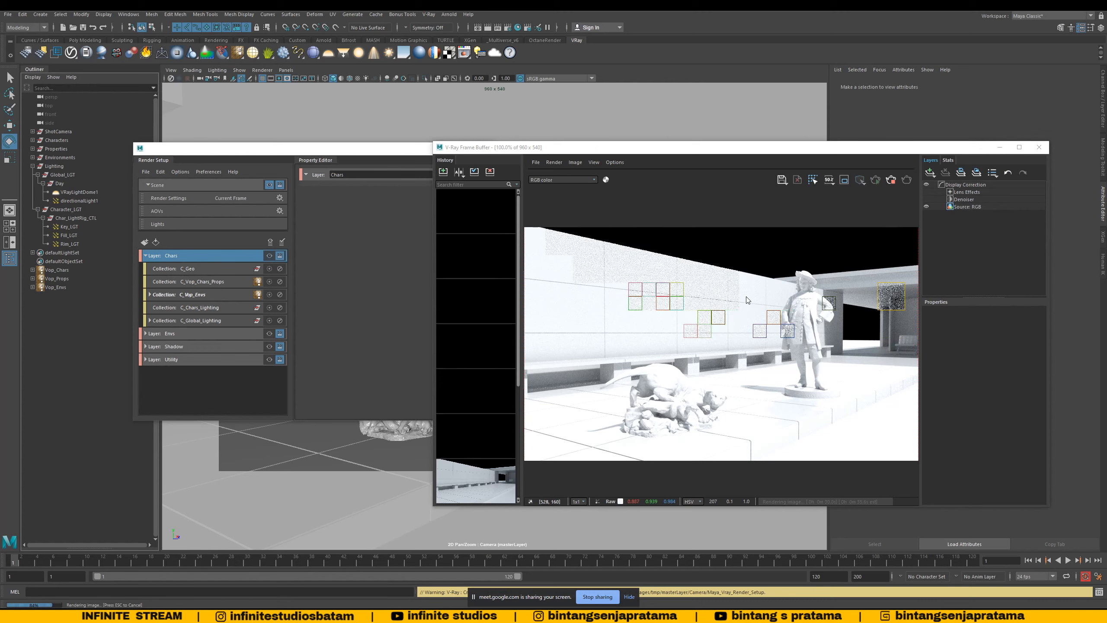
scroll(673, 376, up, 1)
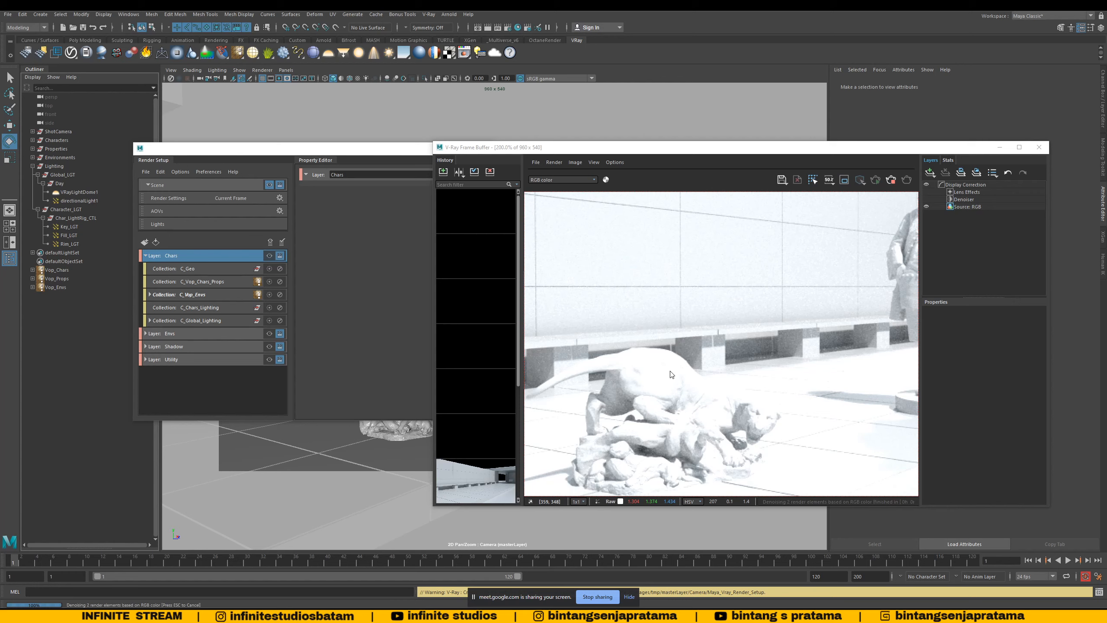
scroll(670, 374, down, 1)
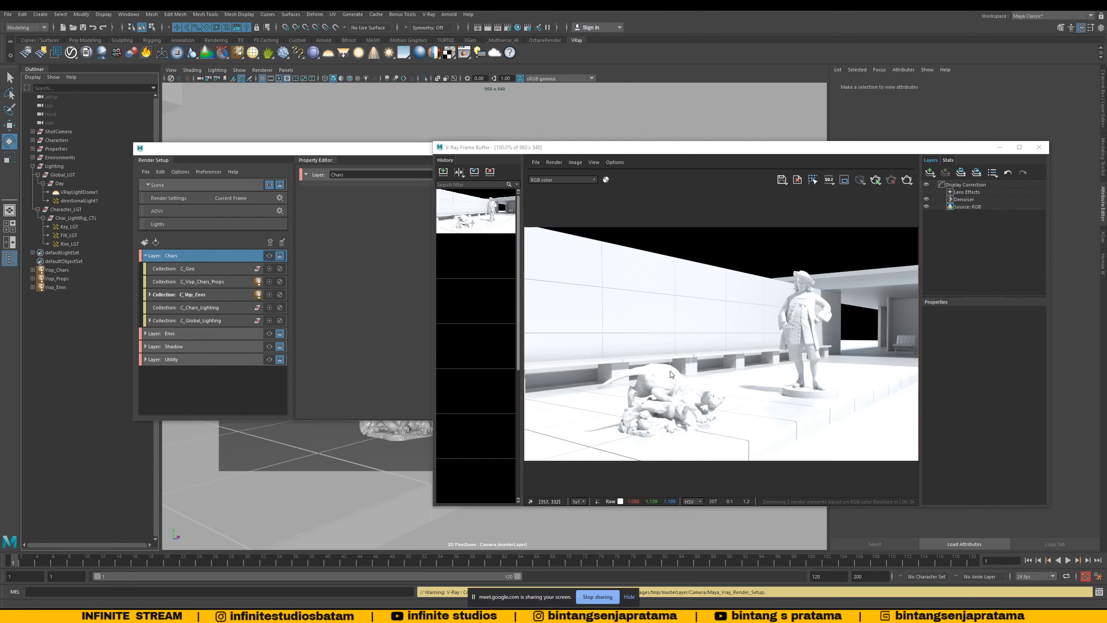
scroll(673, 373, up, 1)
scroll(692, 363, down, 1)
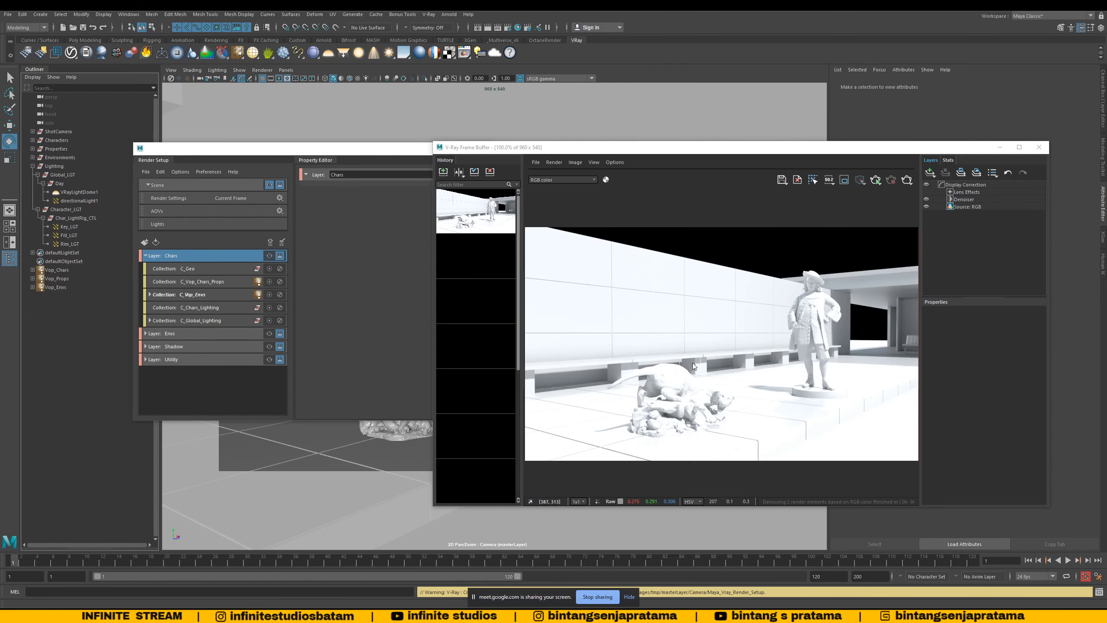
Step: Paste a copy of the Chars layer with its collections into the render layer list and make the copy visible
click(262, 185)
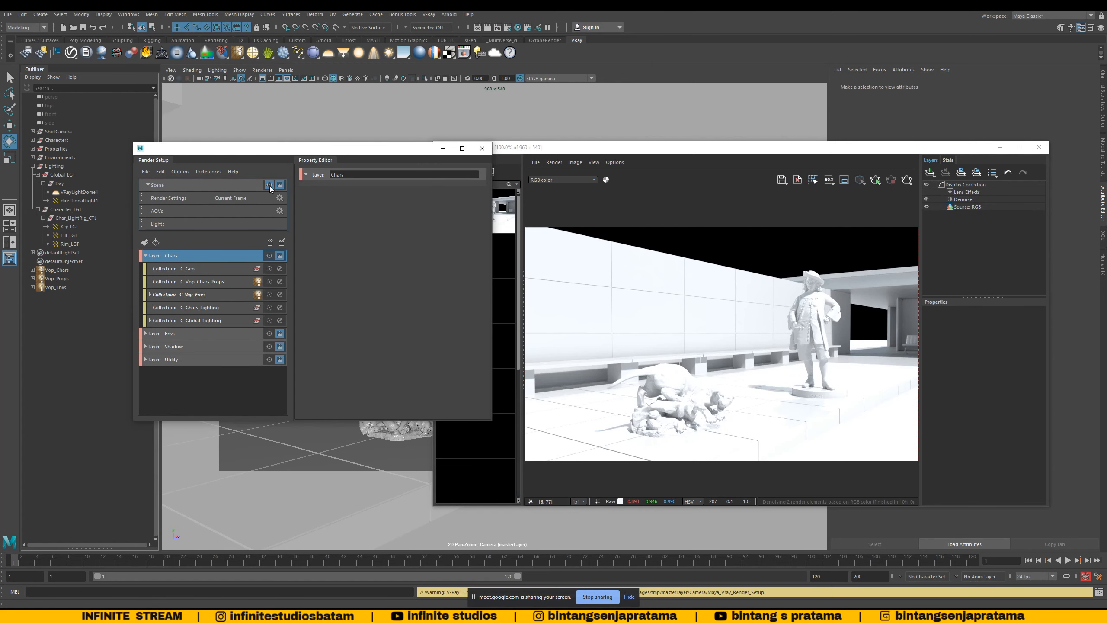
click(271, 259)
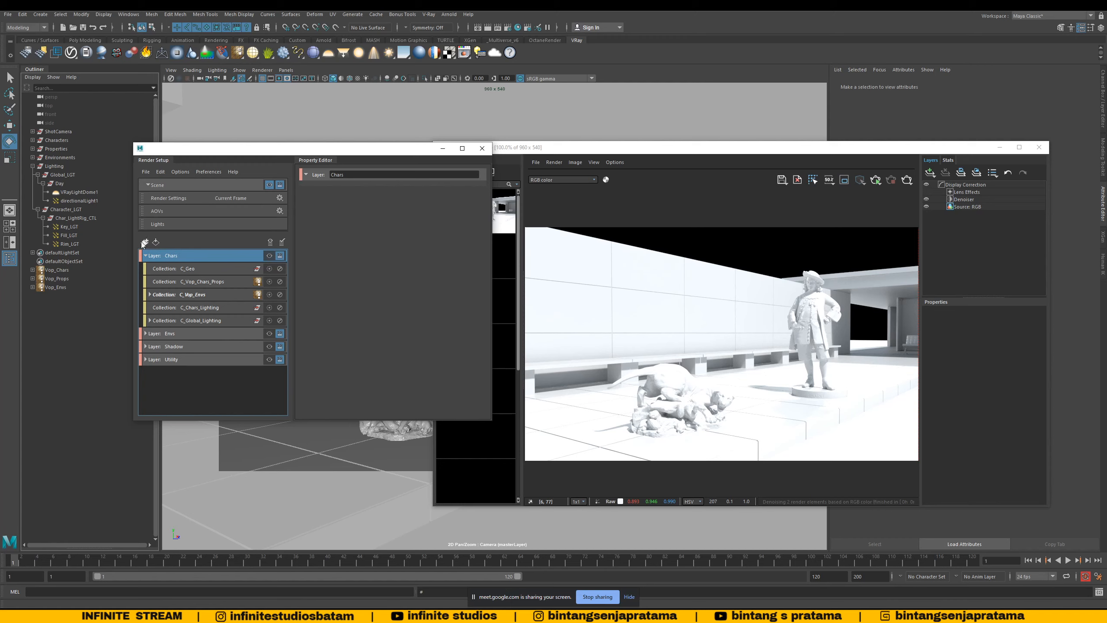
click(212, 383)
key(ctrl+v)
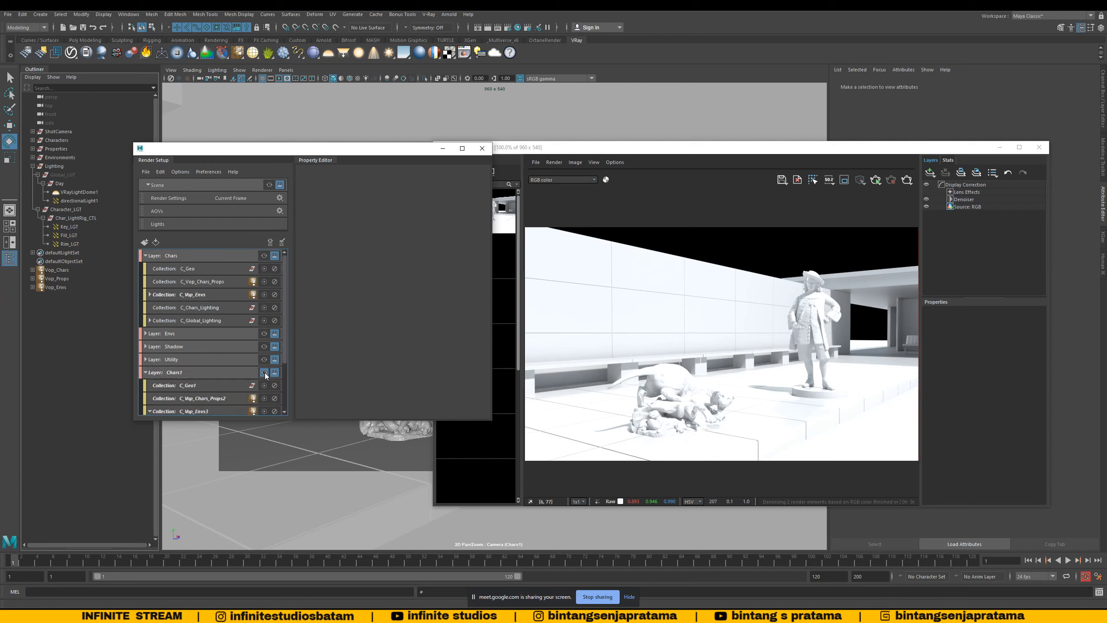
Step: Collapse the original Chars layer and move the Chars1 copy to the top of the render layer list
click(238, 257)
right_click(239, 256)
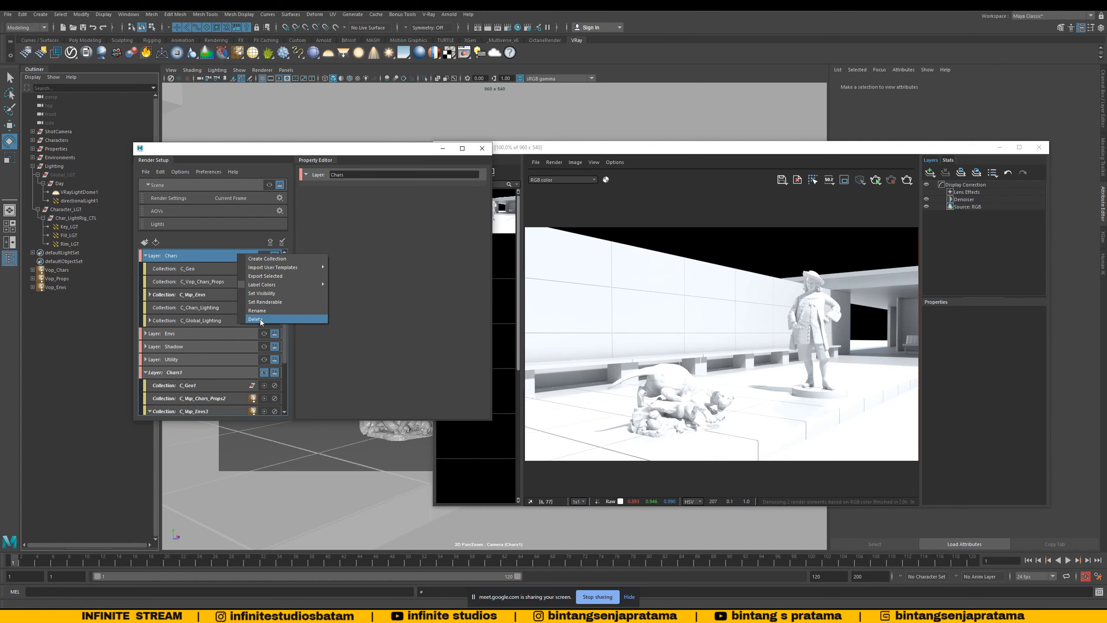
click(261, 323)
click(146, 256)
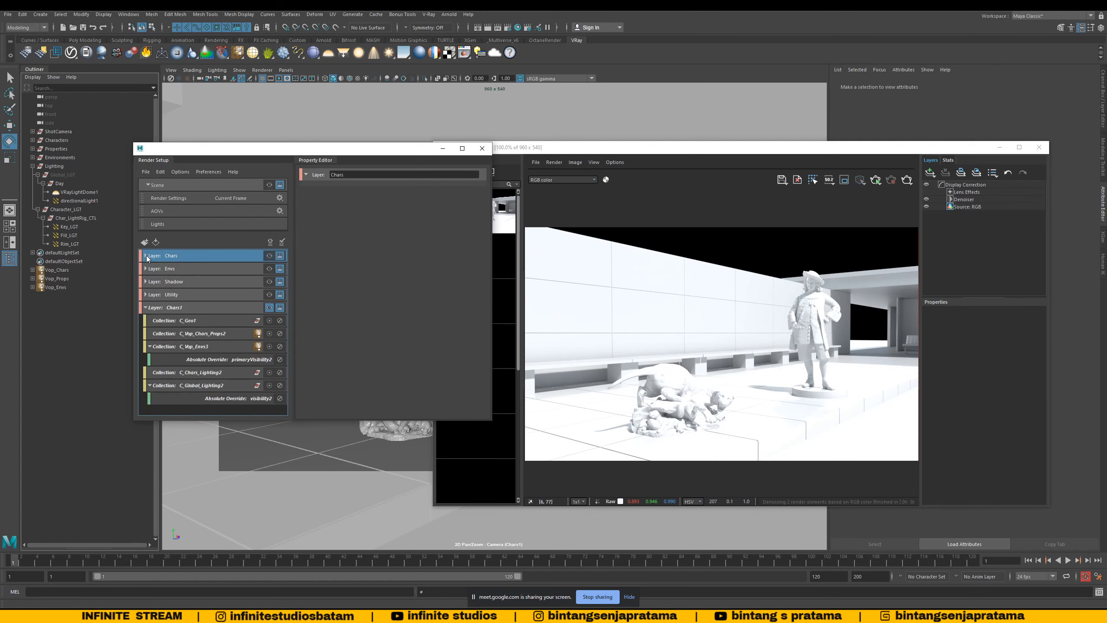
click(183, 307)
drag(170, 309, 188, 251)
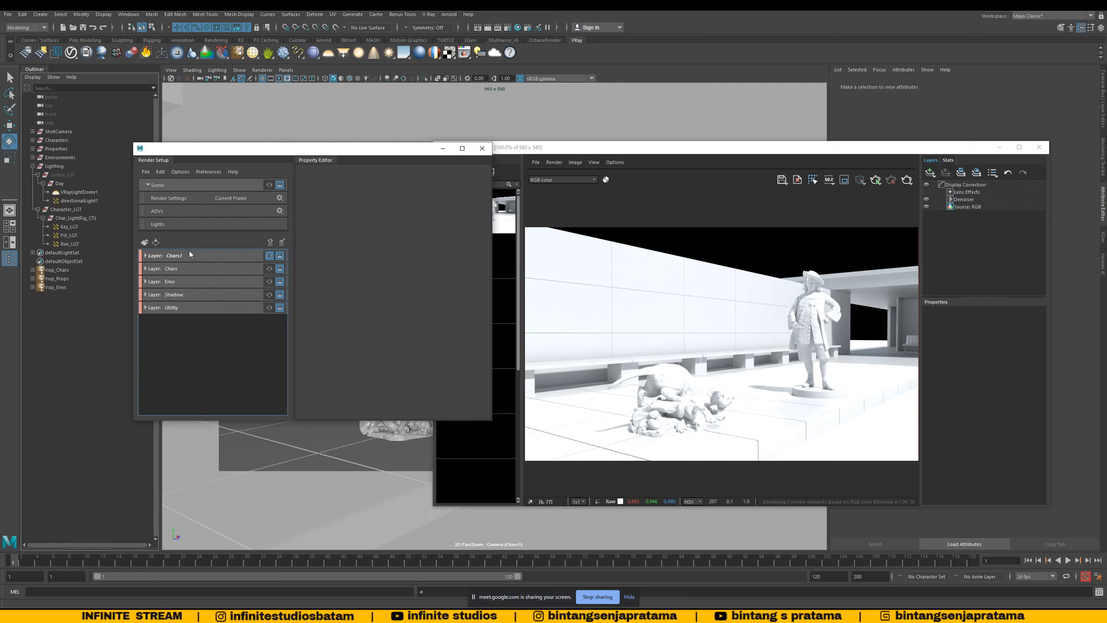
Step: Delete the original Chars layer and rename the Chars1 copy to Chars
click(282, 270)
right_click(181, 270)
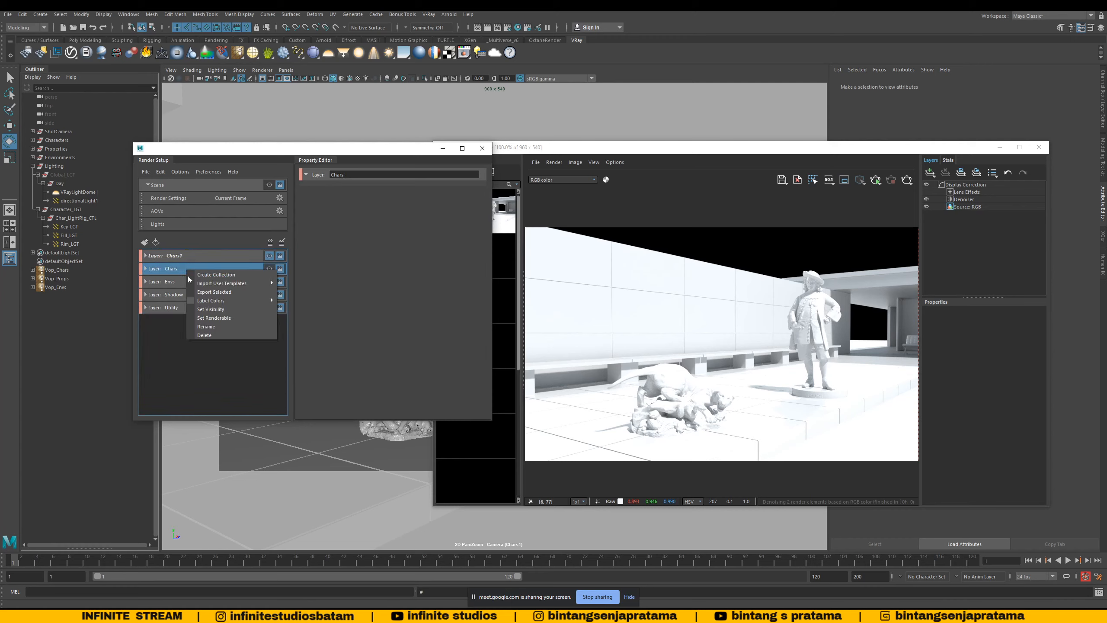
click(208, 335)
double_click(185, 256)
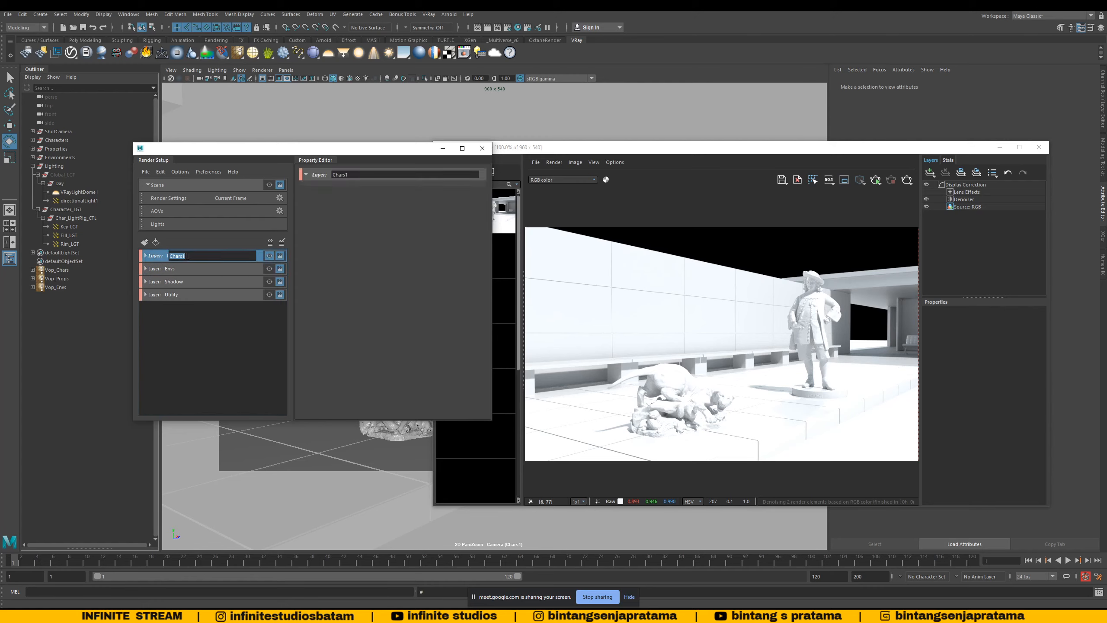
key(Return)
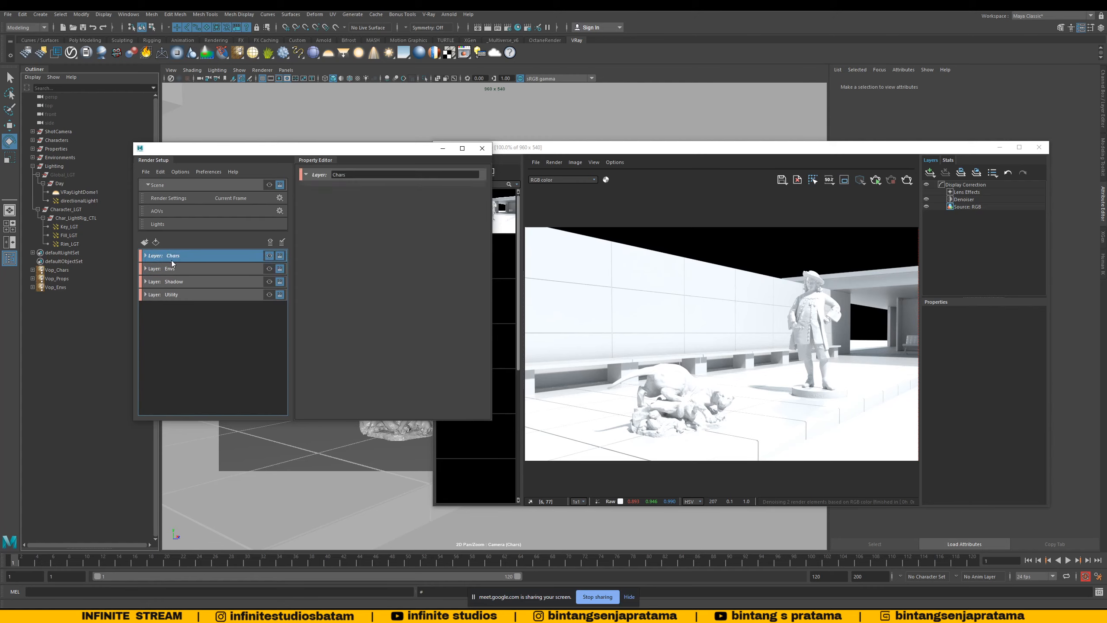
Step: Render the new Chars layer in the V-Ray Frame Buffer
click(146, 256)
click(146, 256)
click(765, 158)
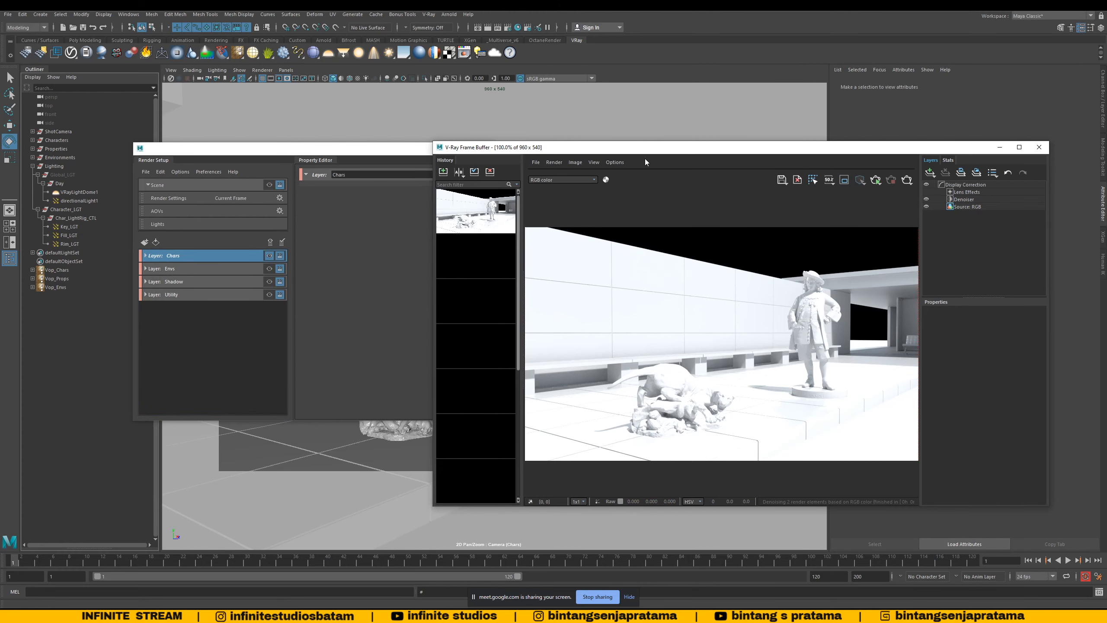
drag(694, 149, 686, 151)
click(899, 181)
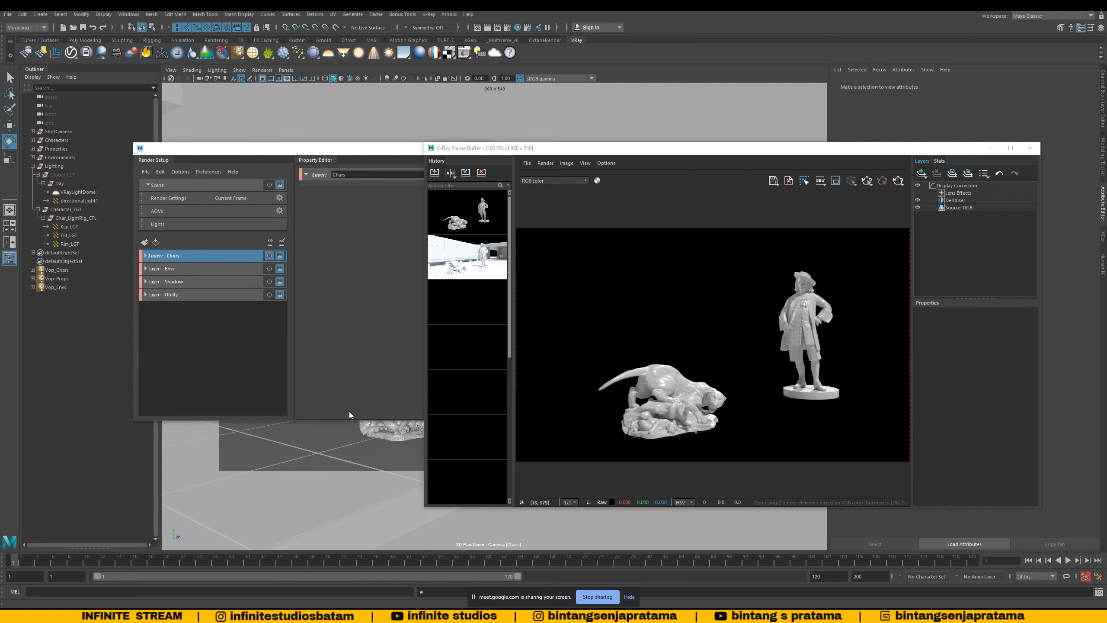
Step: Make the Envs layer visible and render it in the V-Ray Frame Buffer
click(236, 269)
click(270, 270)
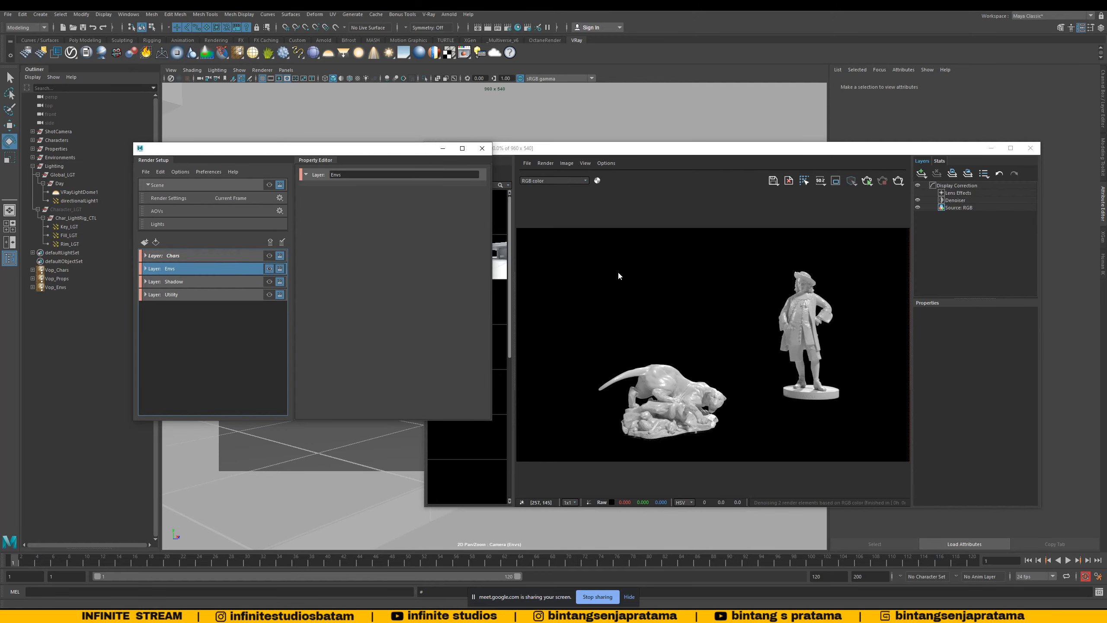
click(898, 180)
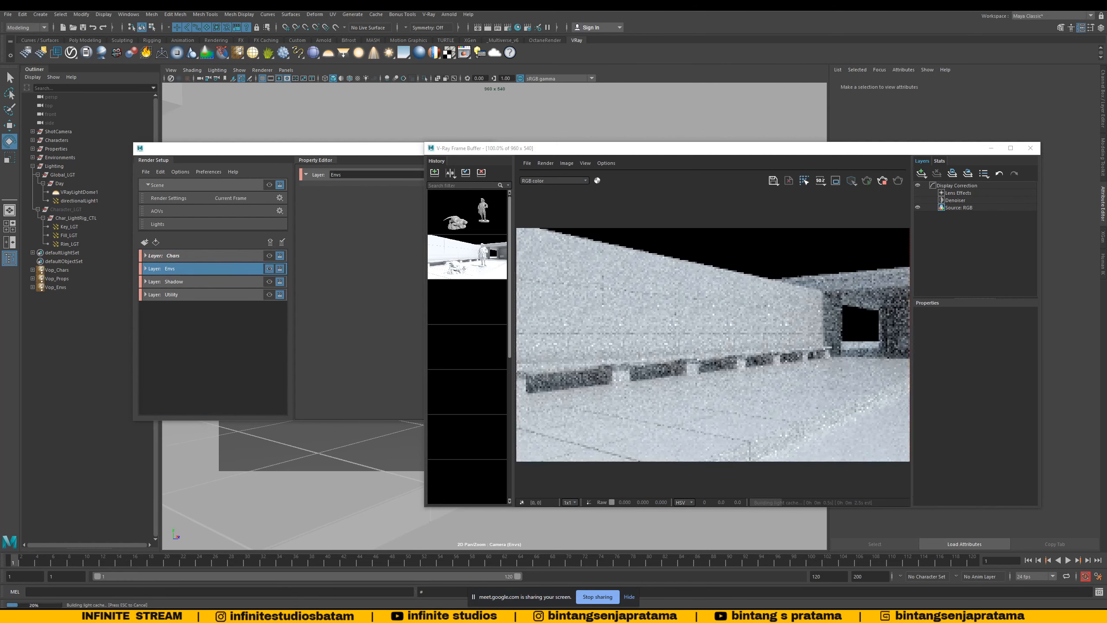
Step: Separate the Render Setup and V-Ray Frame Buffer windows so that the render history and the Envs image are fully uncovered
drag(662, 150, 656, 150)
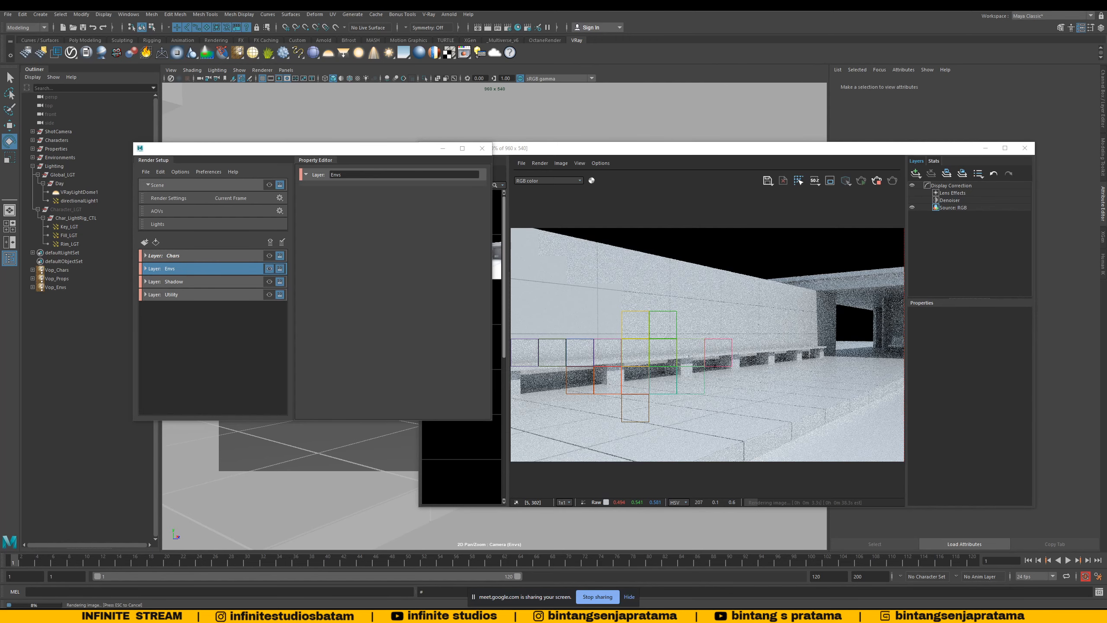
drag(313, 149, 287, 148)
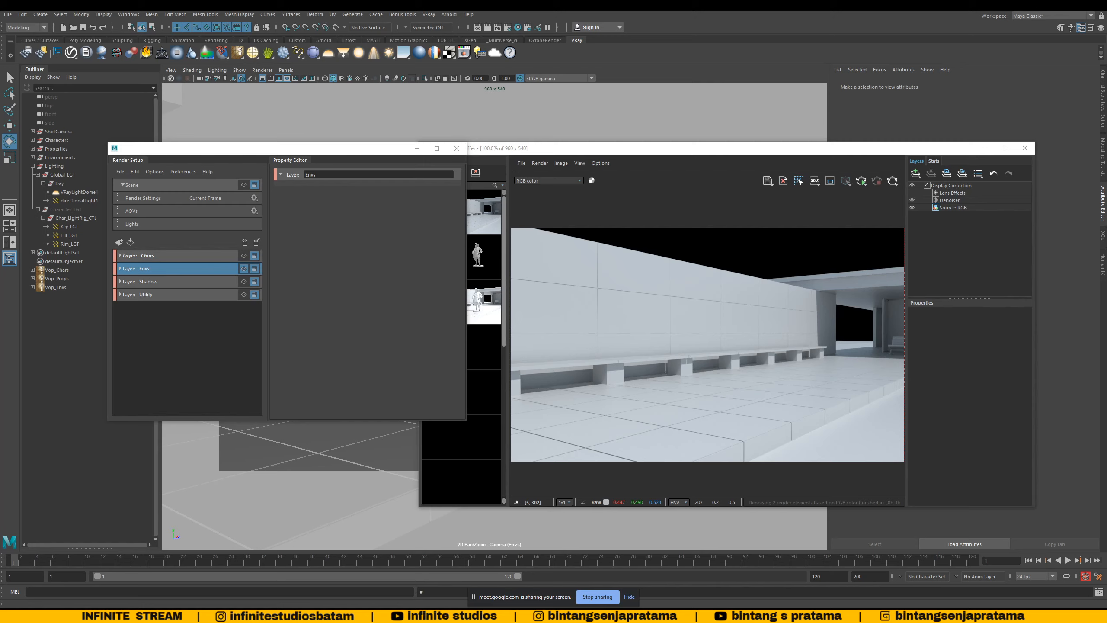
drag(345, 151, 296, 153)
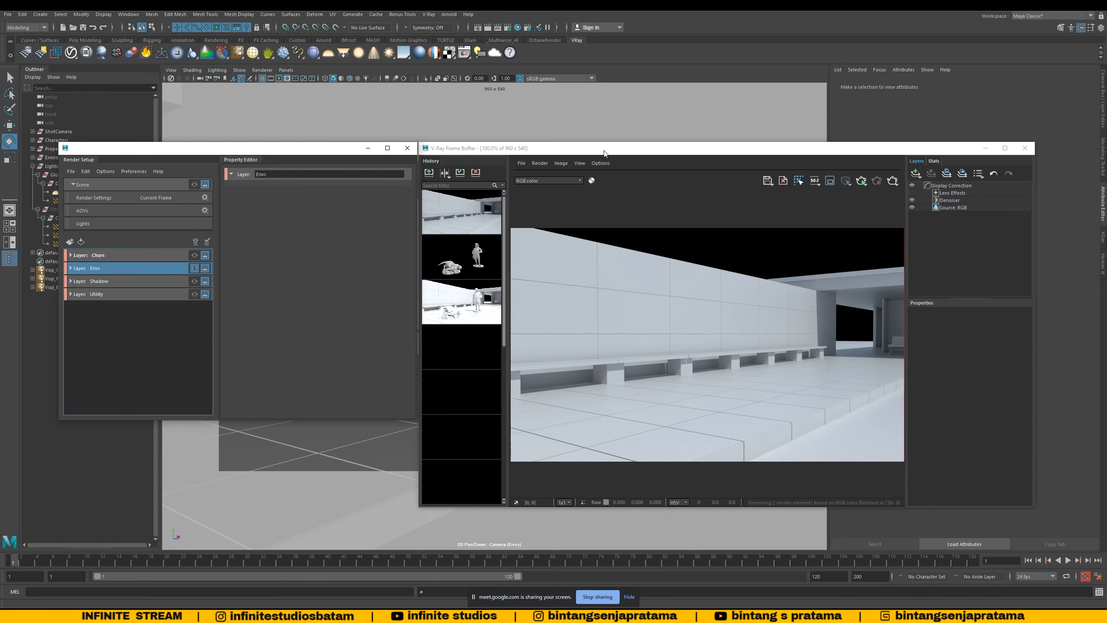
click(707, 349)
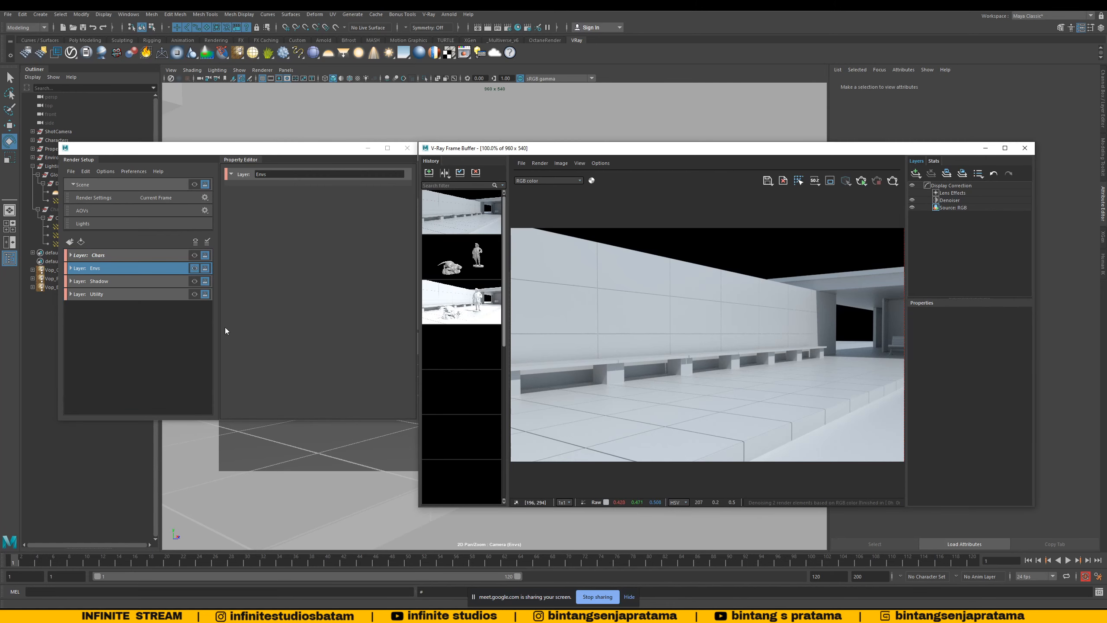
click(152, 280)
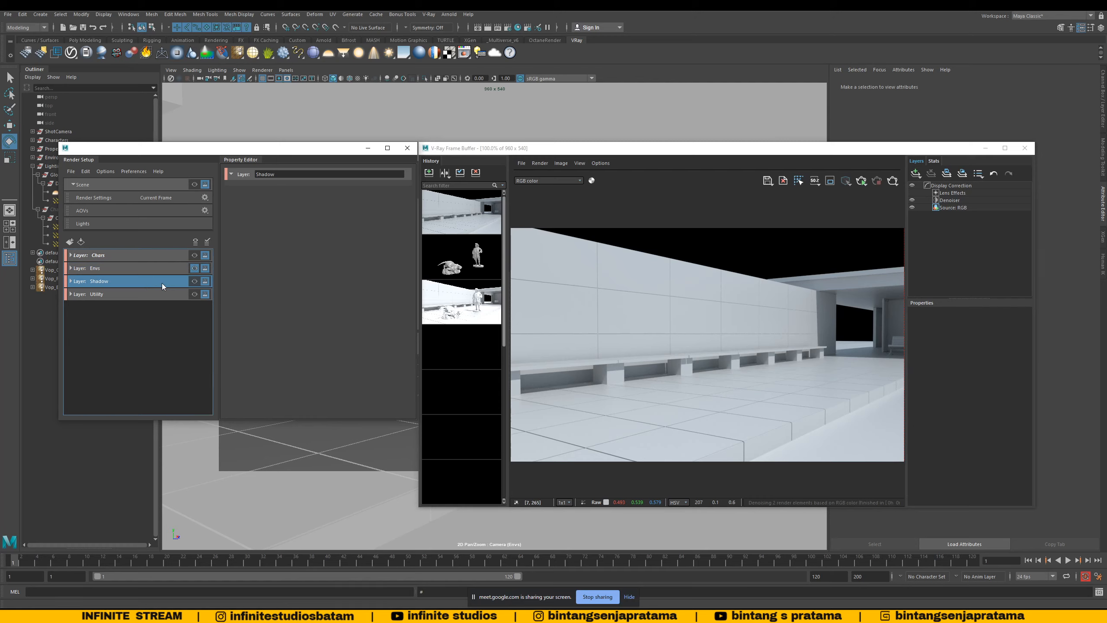
click(194, 282)
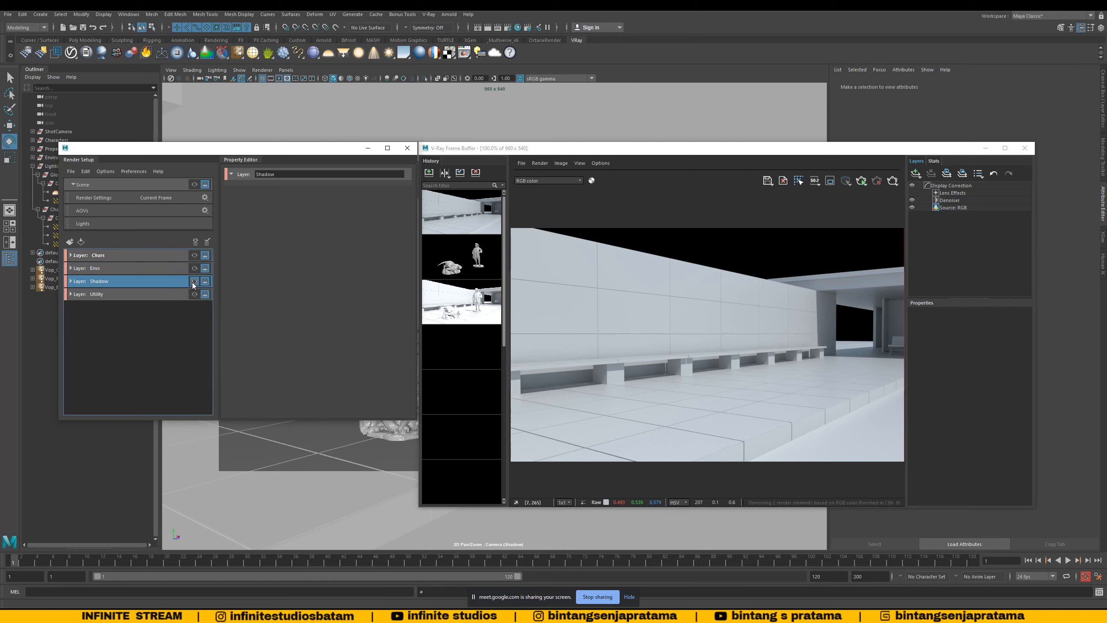
click(515, 152)
mouse_move(515, 153)
mouse_down()
mouse_move(726, 151)
mouse_move(512, 153)
mouse_up()
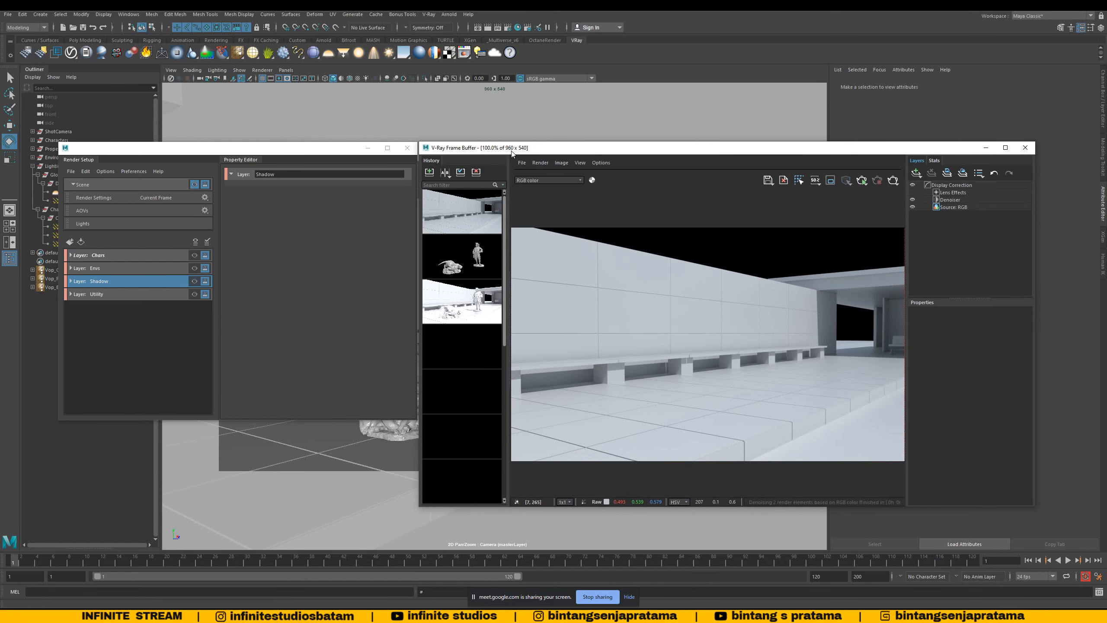
click(893, 179)
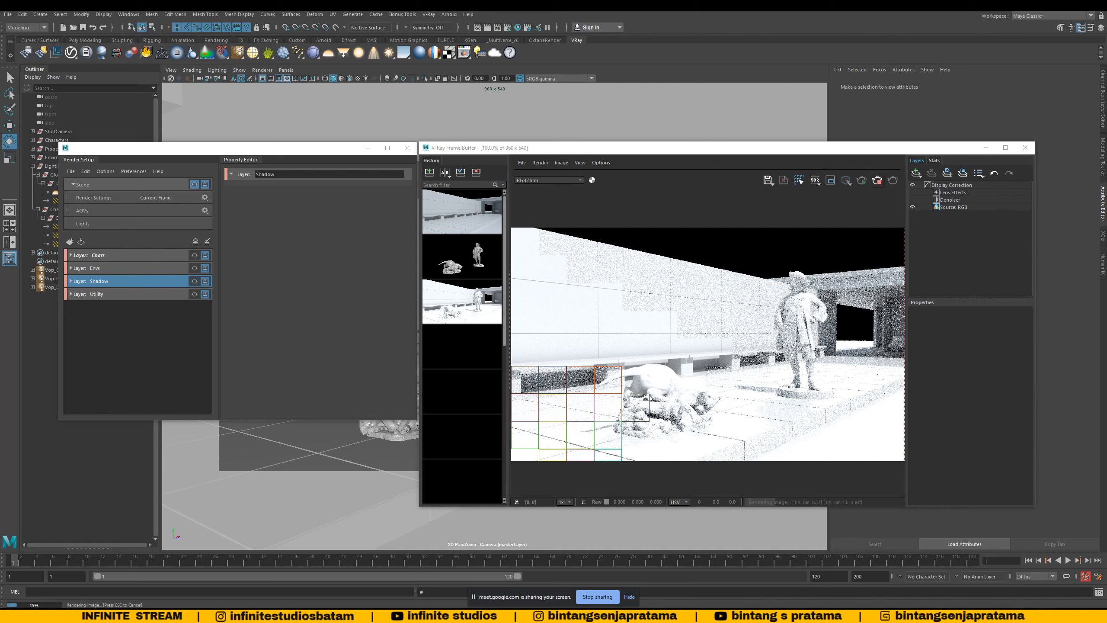
right_click(188, 610)
drag(654, 148, 677, 147)
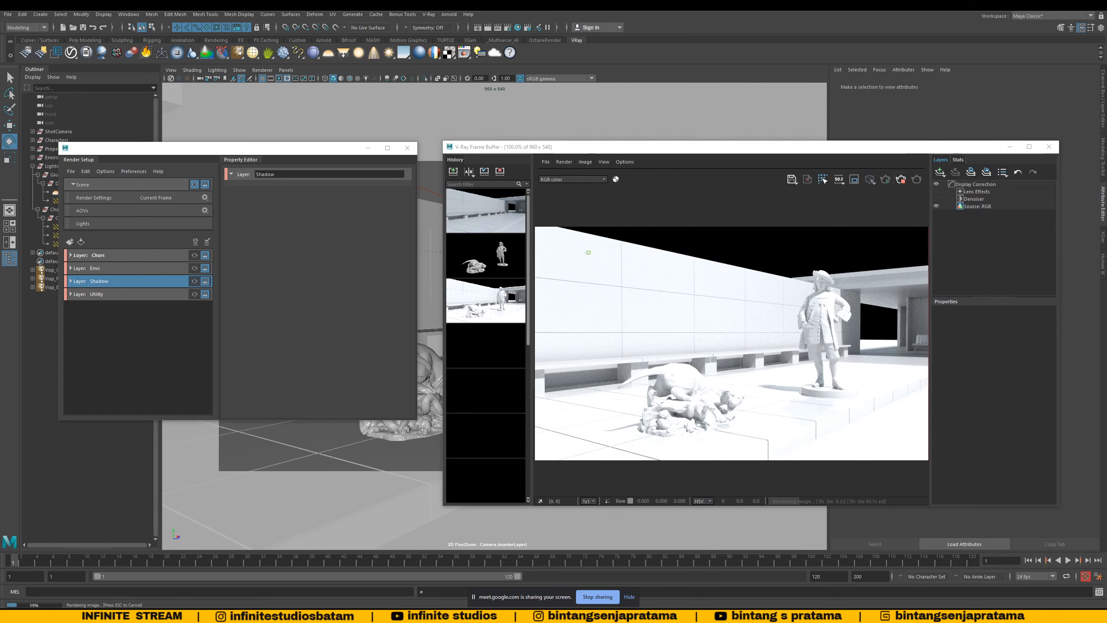
drag(538, 146, 523, 149)
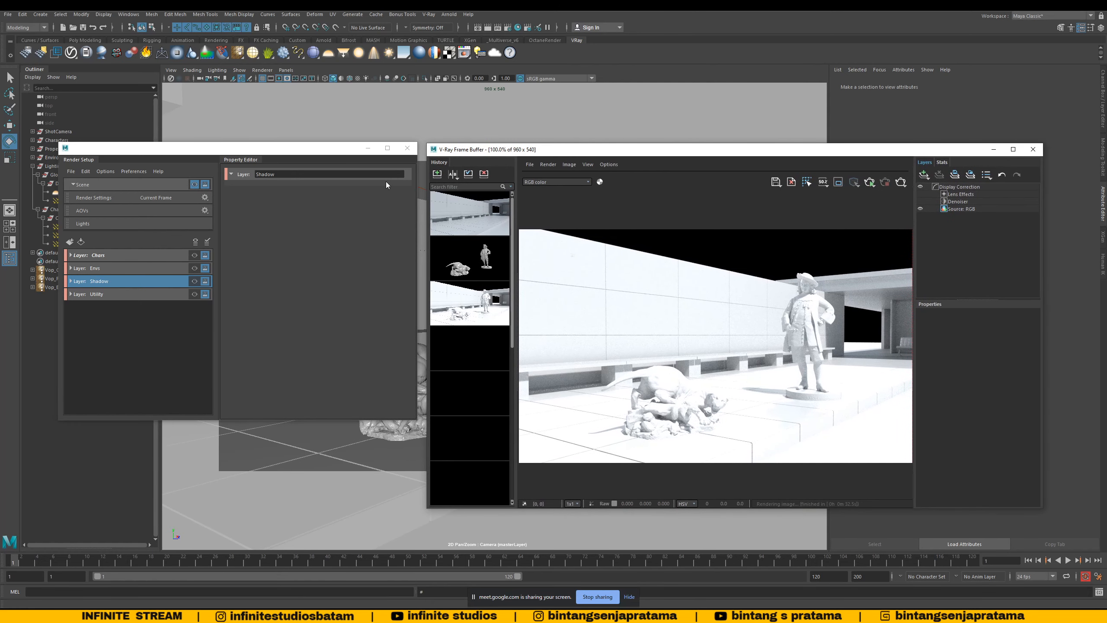
Step: Make the Shadow layer visible and render it from the current camera
click(195, 280)
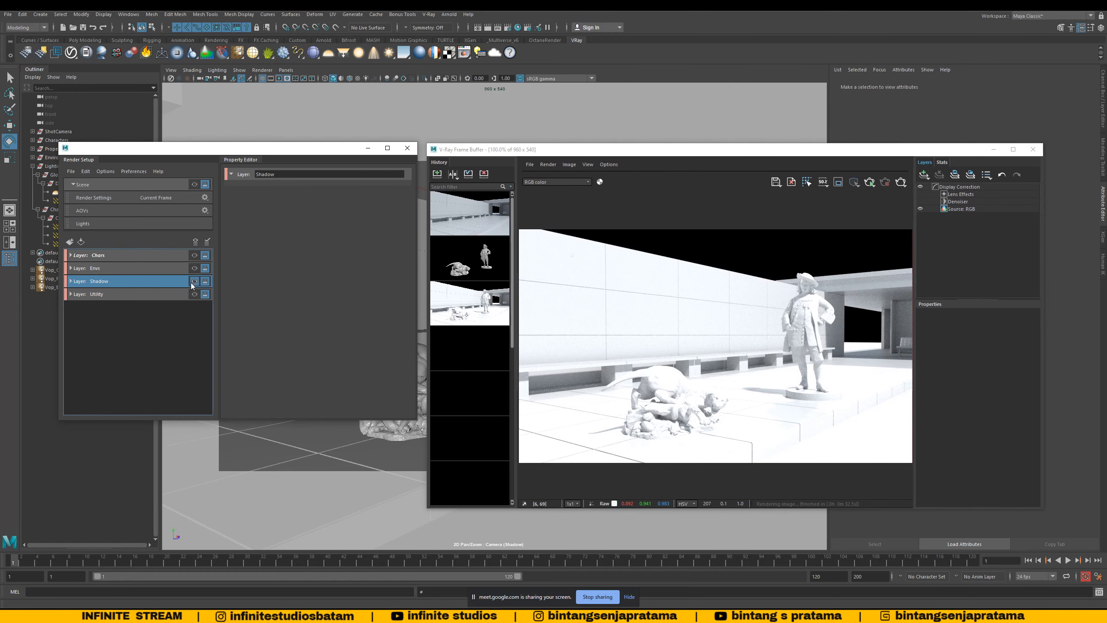
click(901, 183)
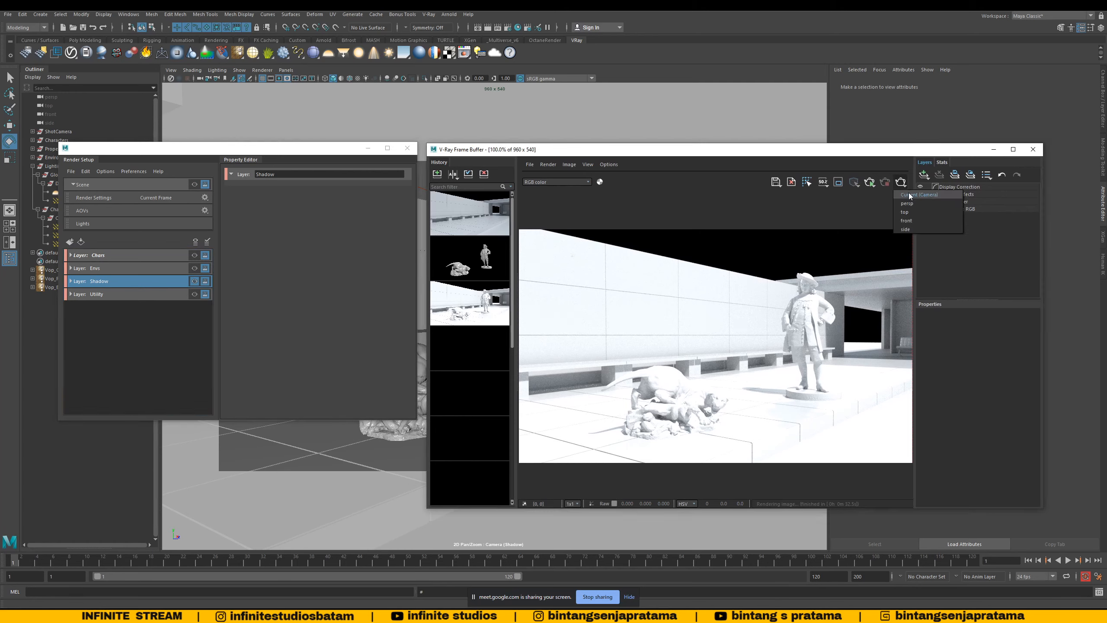
click(917, 194)
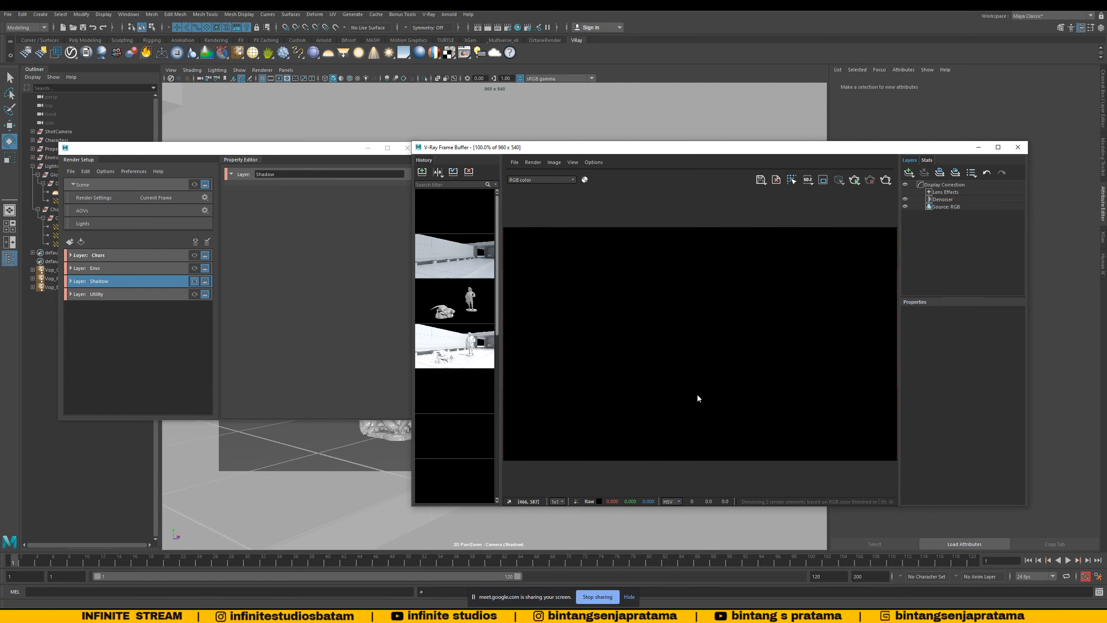
Step: Switch the Shadow render to its alpha channel and examine the shadows beneath both sculptures up close
click(585, 180)
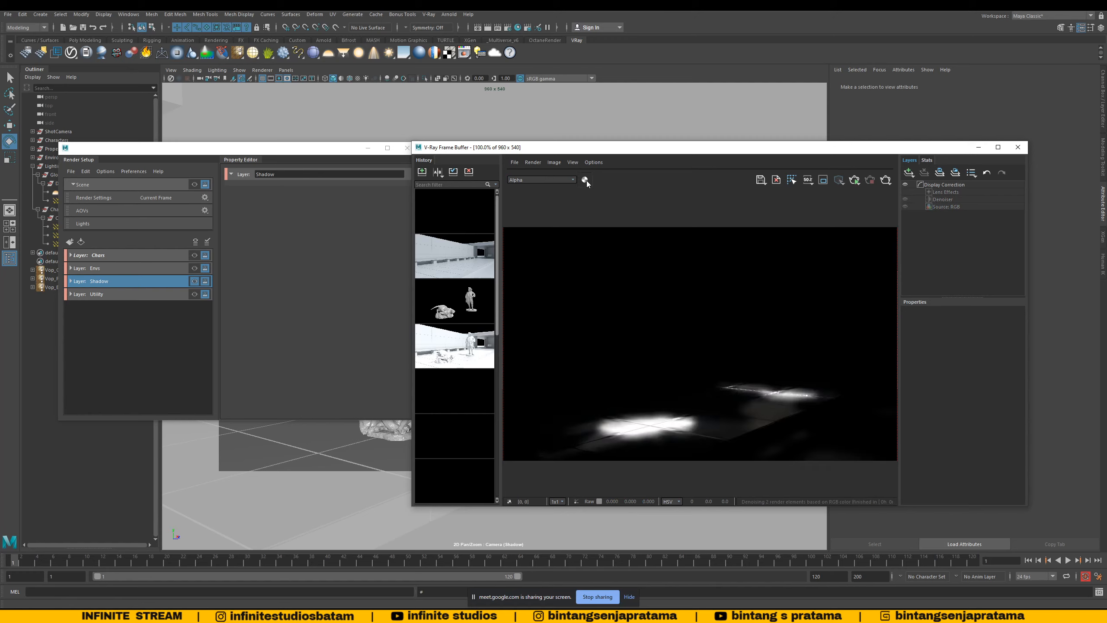
scroll(682, 427, up, 2)
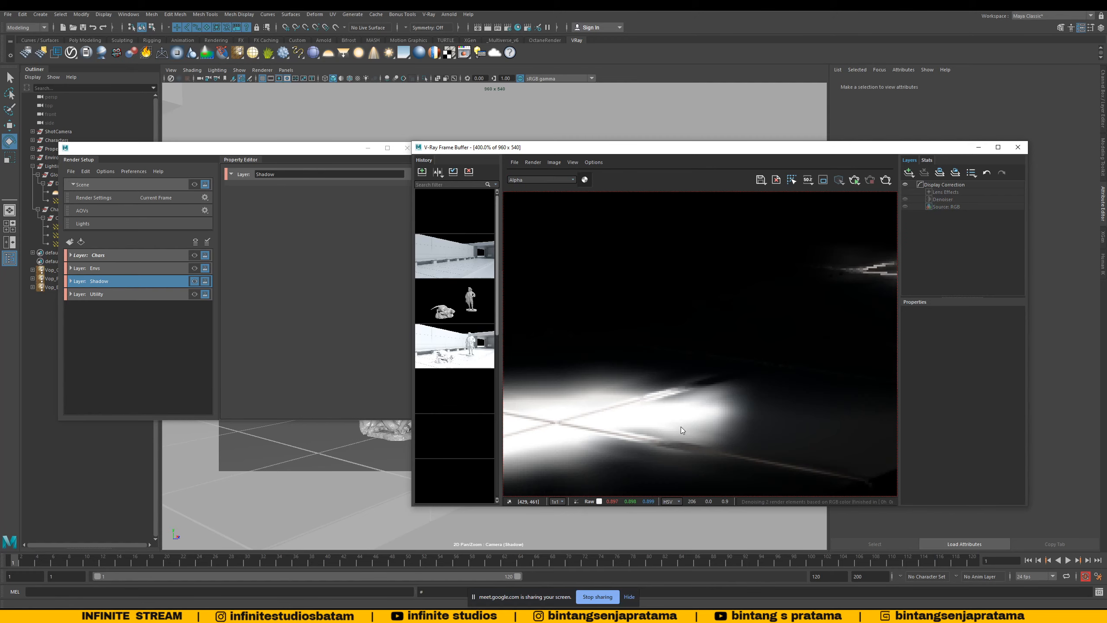
scroll(801, 371, down, 1)
middle_drag(737, 368, 597, 384)
scroll(782, 360, up, 1)
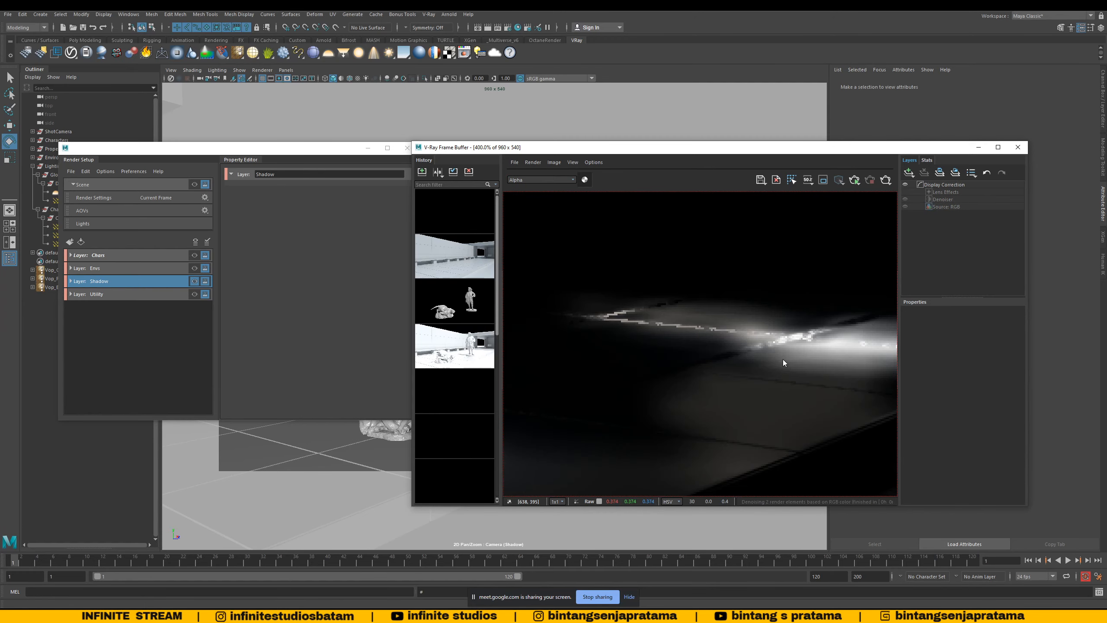
scroll(783, 360, down, 1)
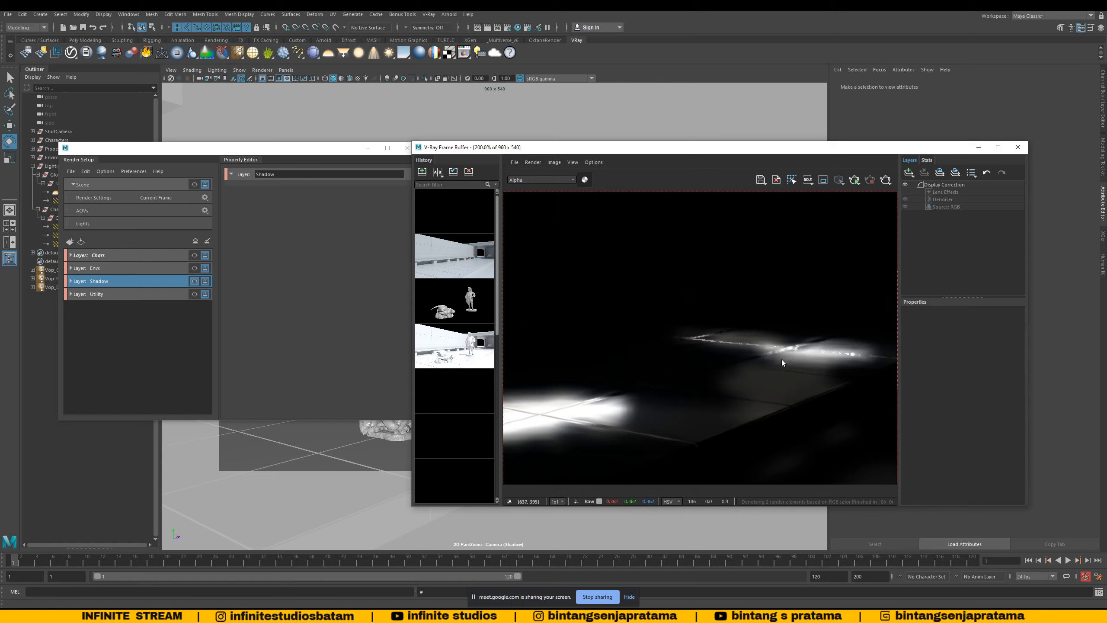
scroll(749, 349, down, 1)
scroll(689, 415, up, 1)
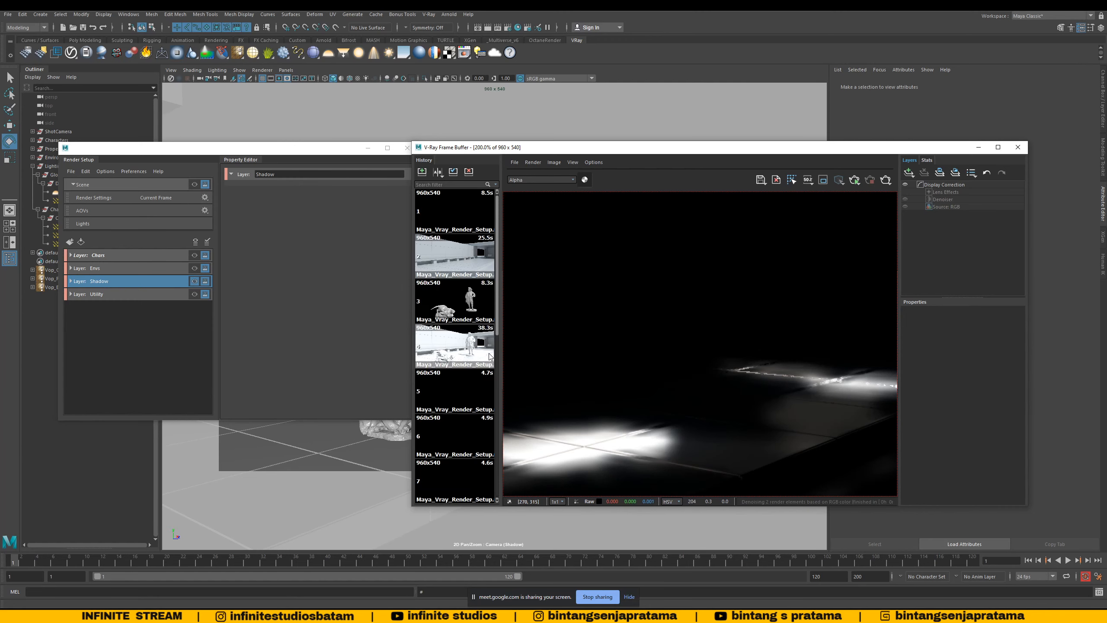
scroll(594, 329, down, 1)
scroll(515, 311, up, 1)
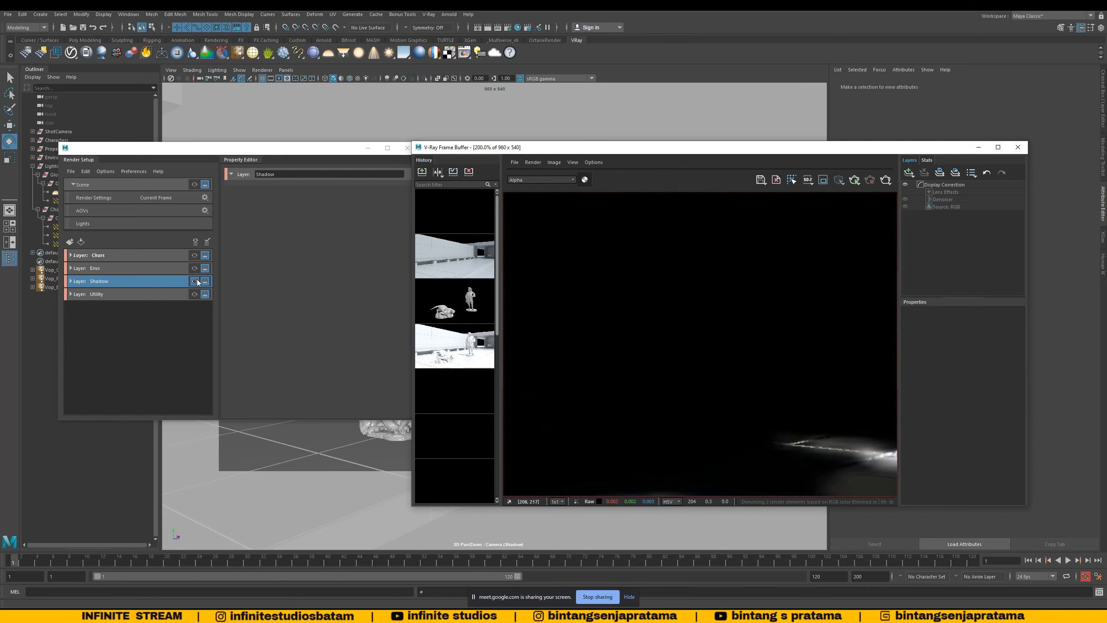
Step: Make the Utility layer visible and select all four render layers from Chars to Utility
click(194, 294)
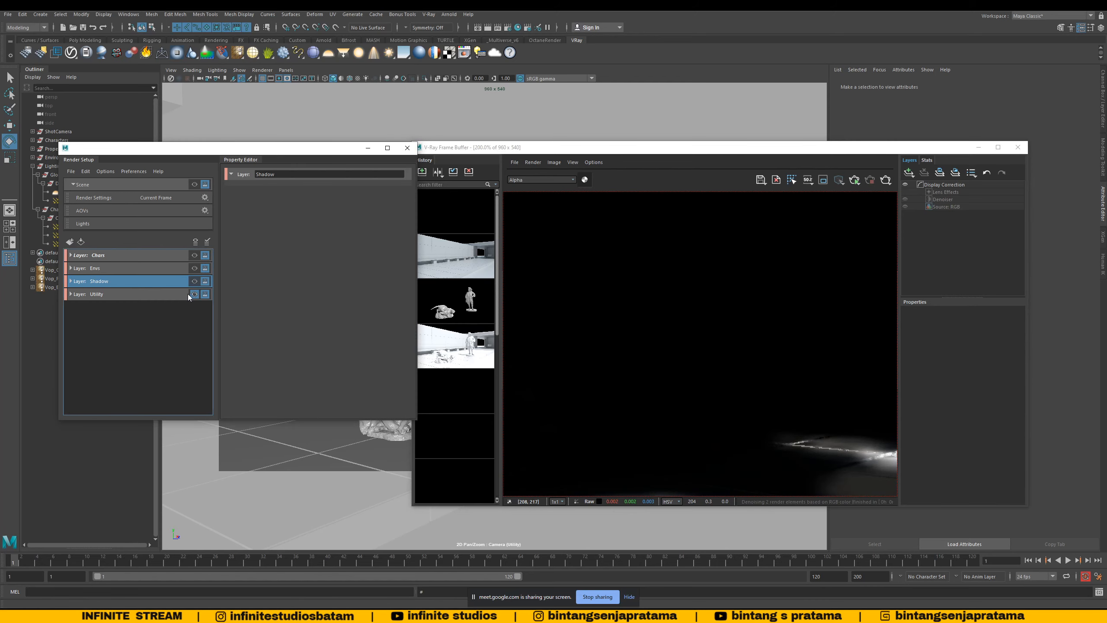
click(151, 294)
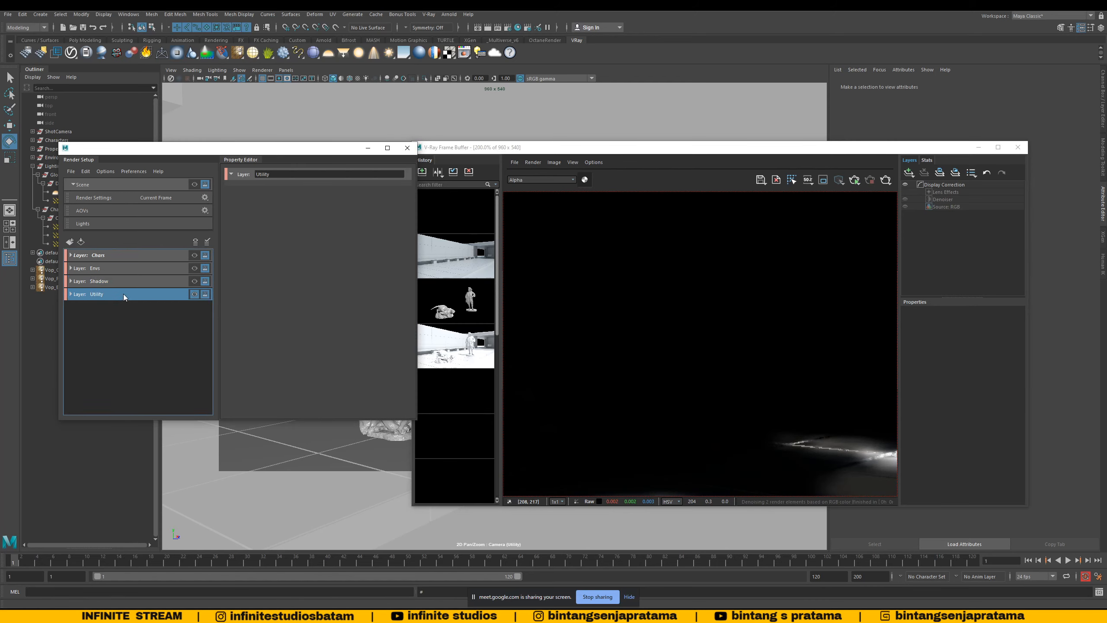
shift+click(99, 255)
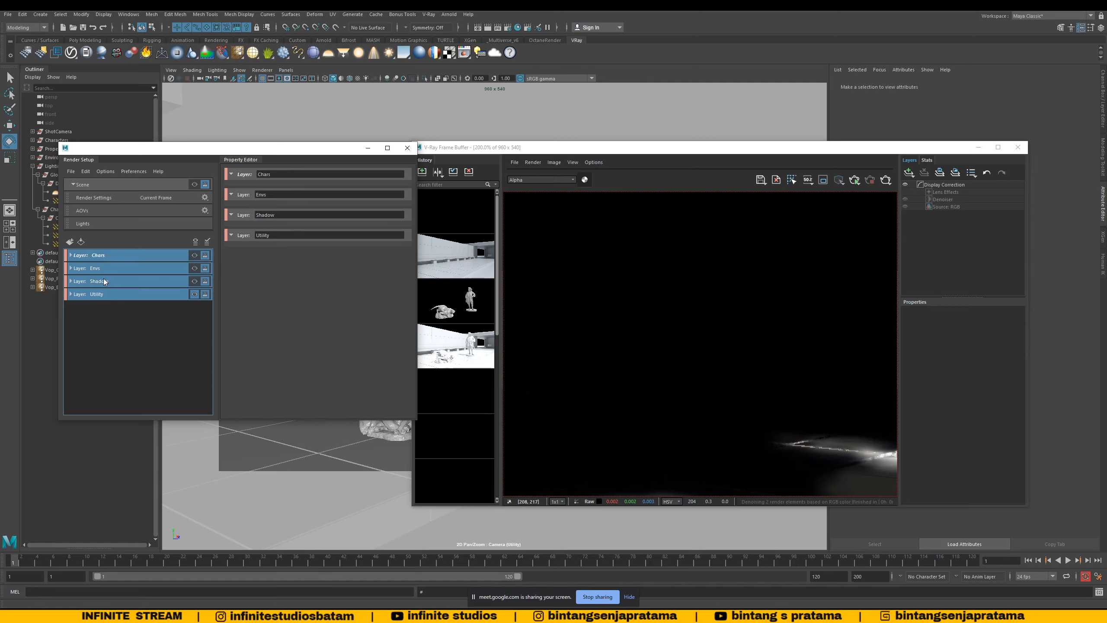
click(103, 256)
shift+click(104, 294)
click(105, 256)
shift+click(107, 295)
click(113, 341)
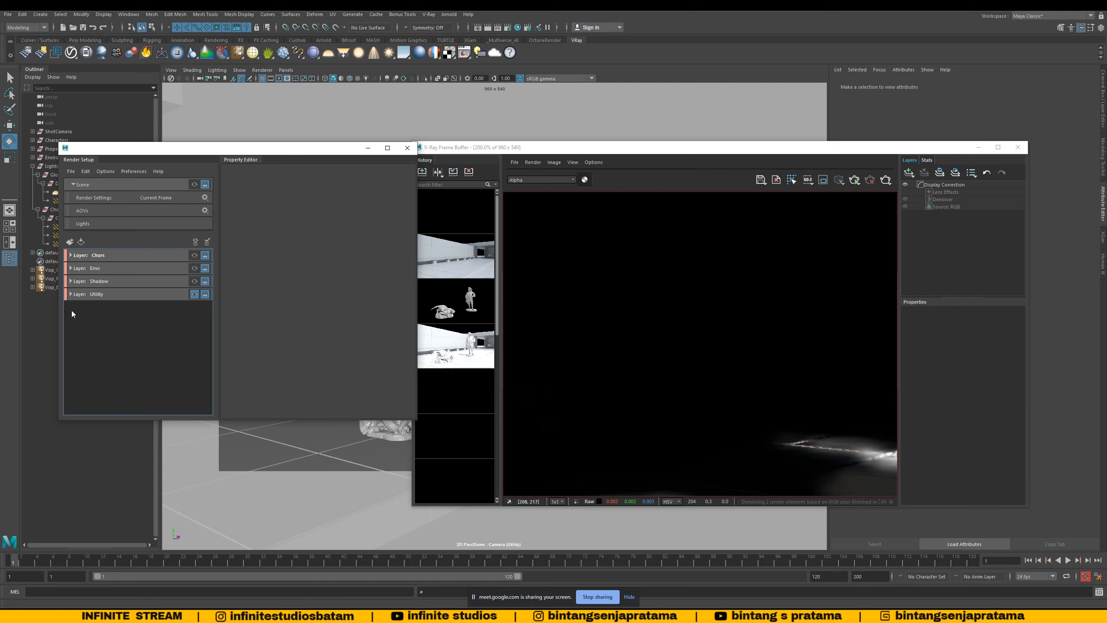
click(99, 254)
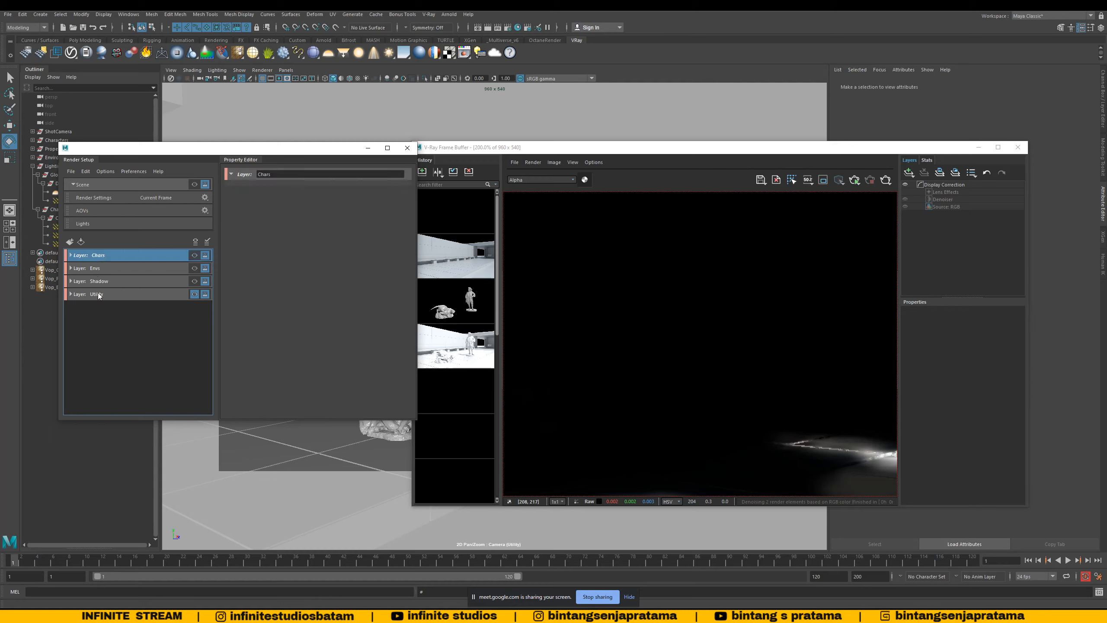
shift+click(98, 294)
click(99, 321)
click(99, 256)
shift+click(100, 294)
click(101, 256)
shift+click(105, 294)
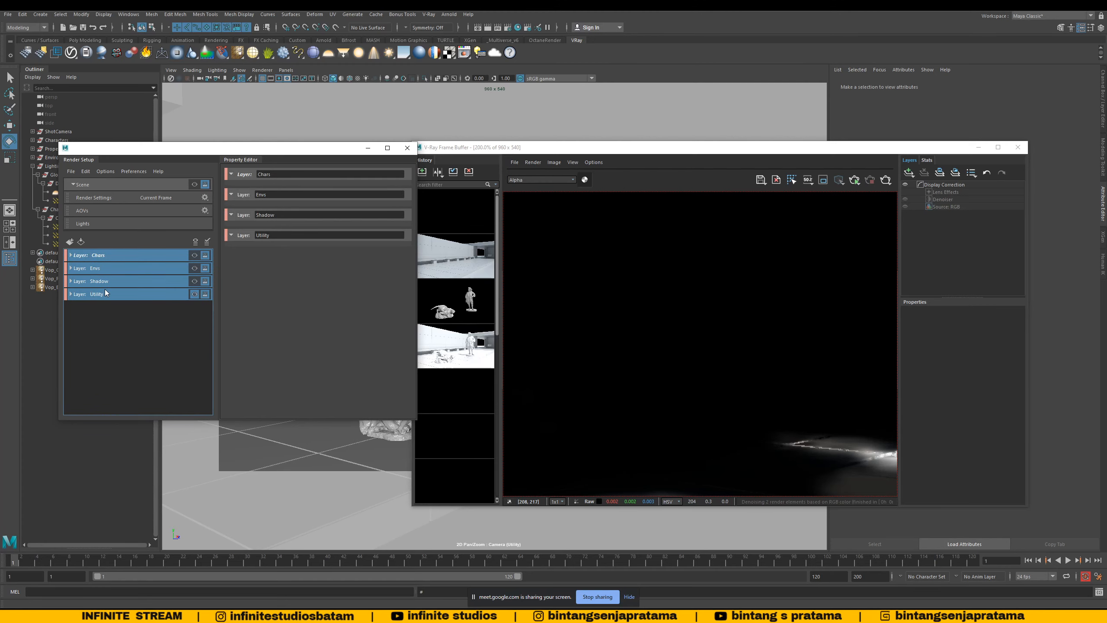
Step: Select only the Utility layer in the render layer list and render it from the current camera
click(139, 353)
drag(334, 155, 323, 152)
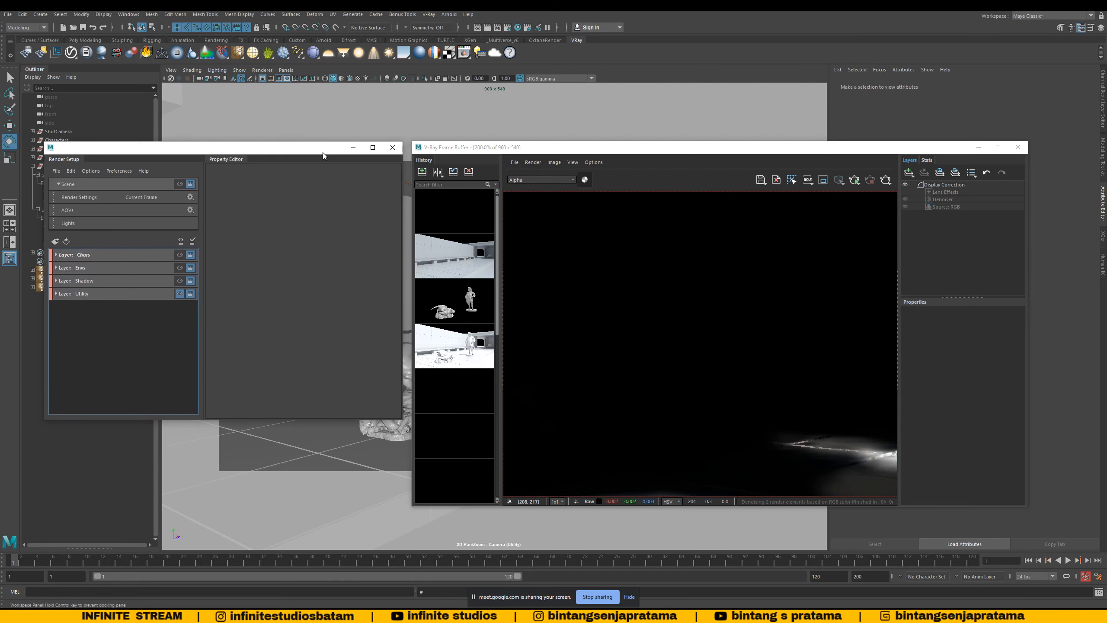
drag(478, 156, 468, 155)
scroll(652, 324, down, 2)
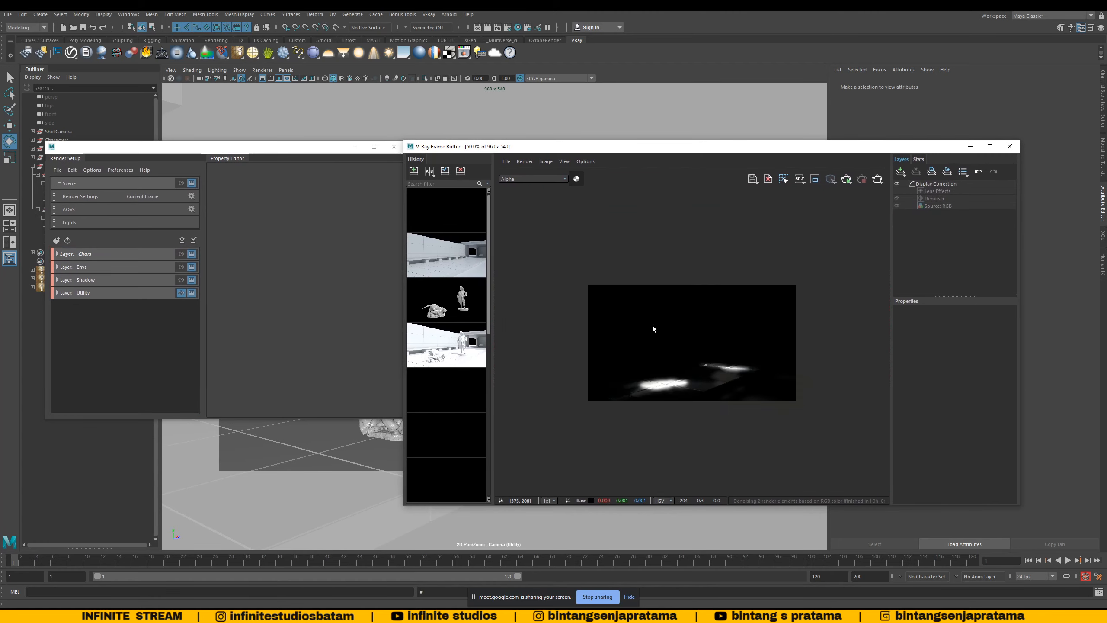
scroll(678, 340, up, 1)
click(88, 294)
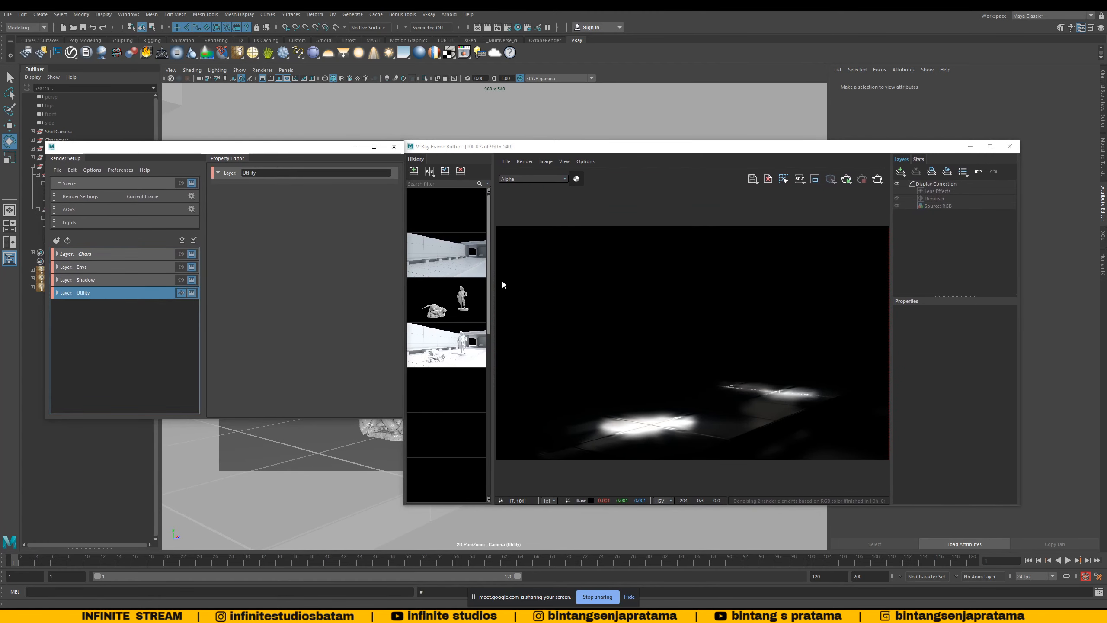
click(877, 179)
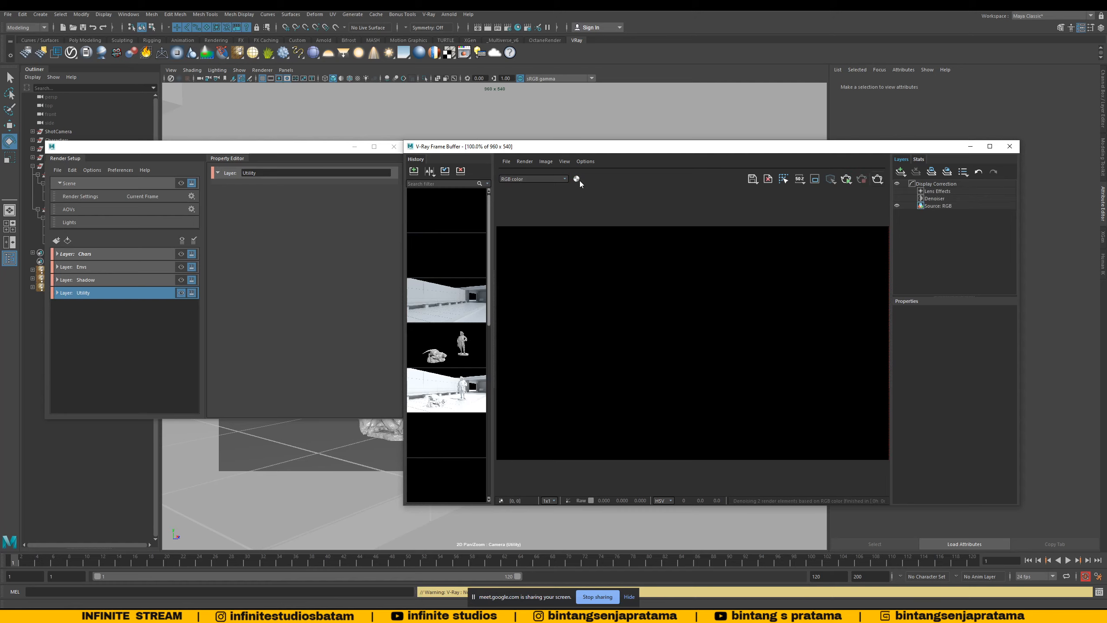
Step: Switch the Utility render to the cryptomatte_obj pass and examine the mattes of the sculptures and the room
click(560, 177)
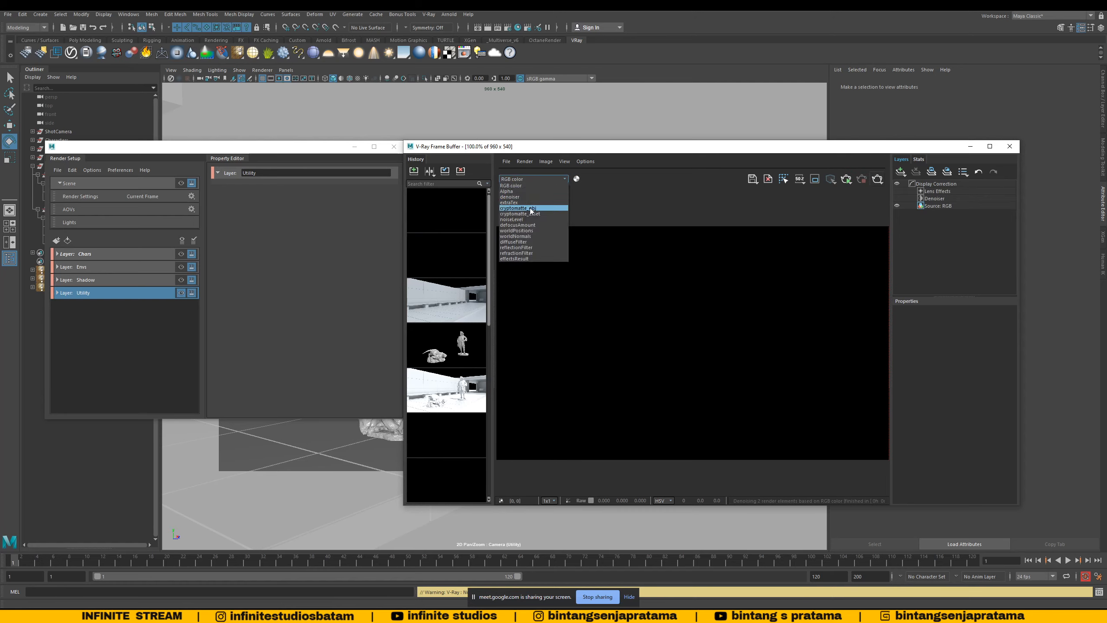
click(530, 208)
click(544, 179)
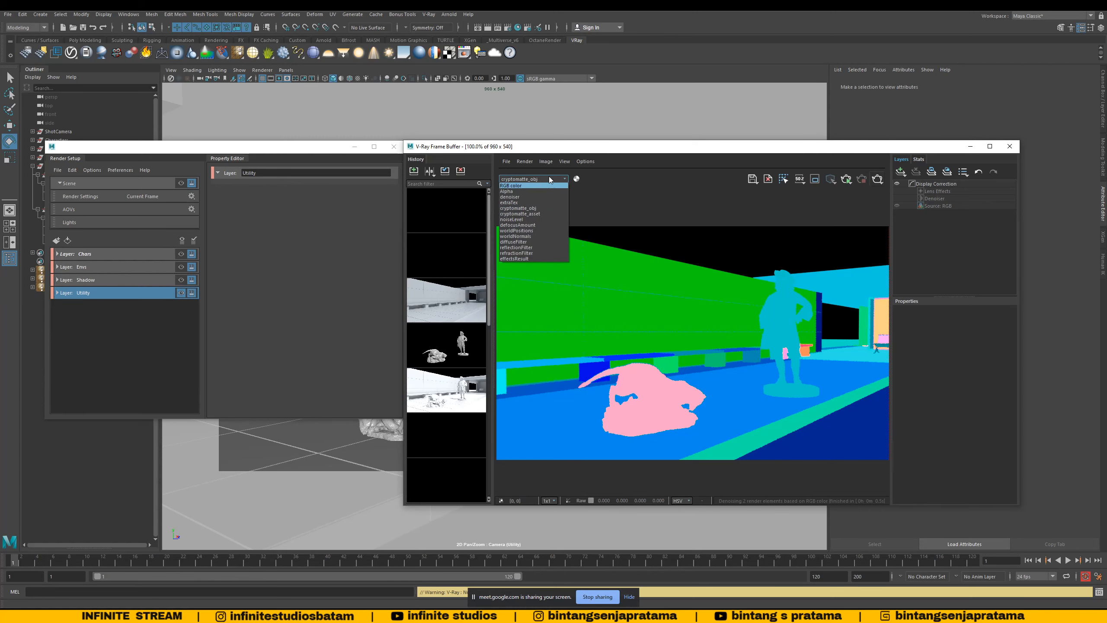
click(548, 178)
click(542, 178)
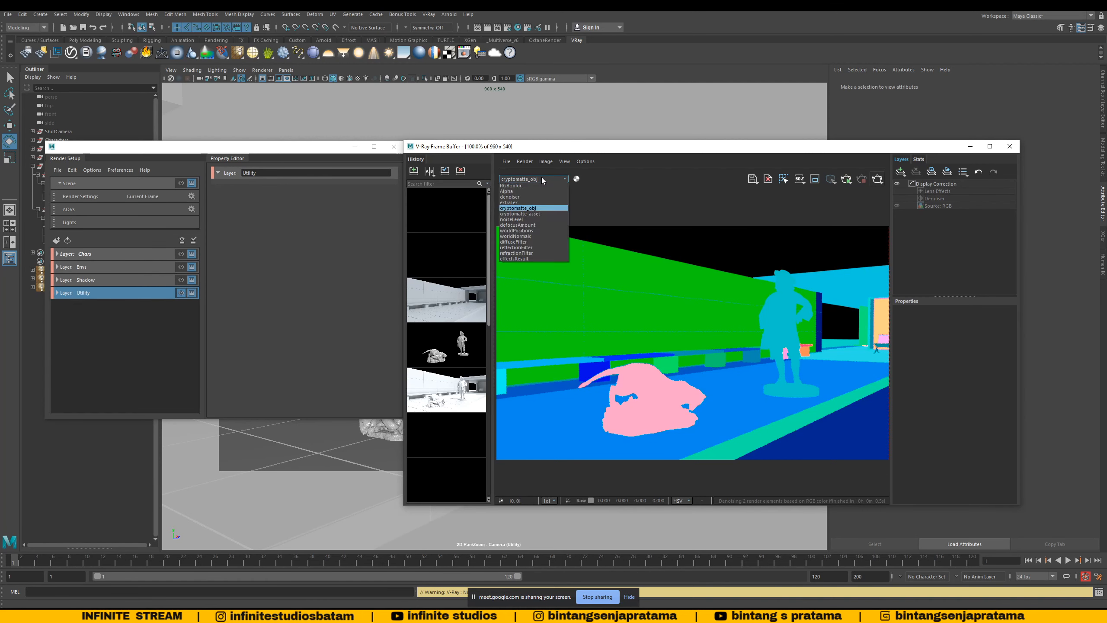
click(527, 207)
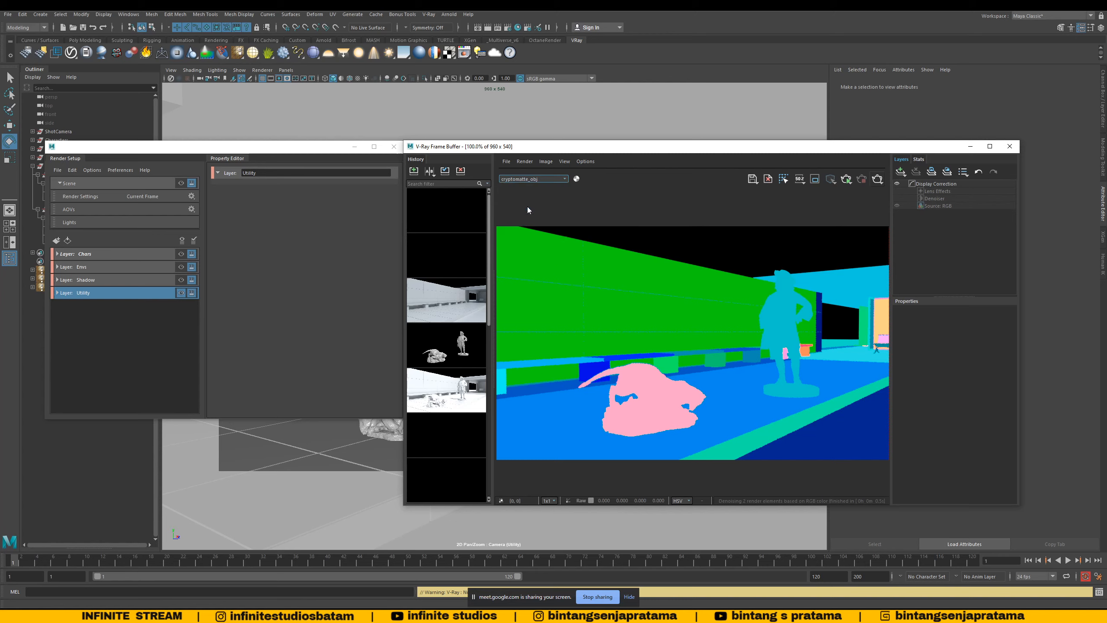
click(548, 179)
click(606, 213)
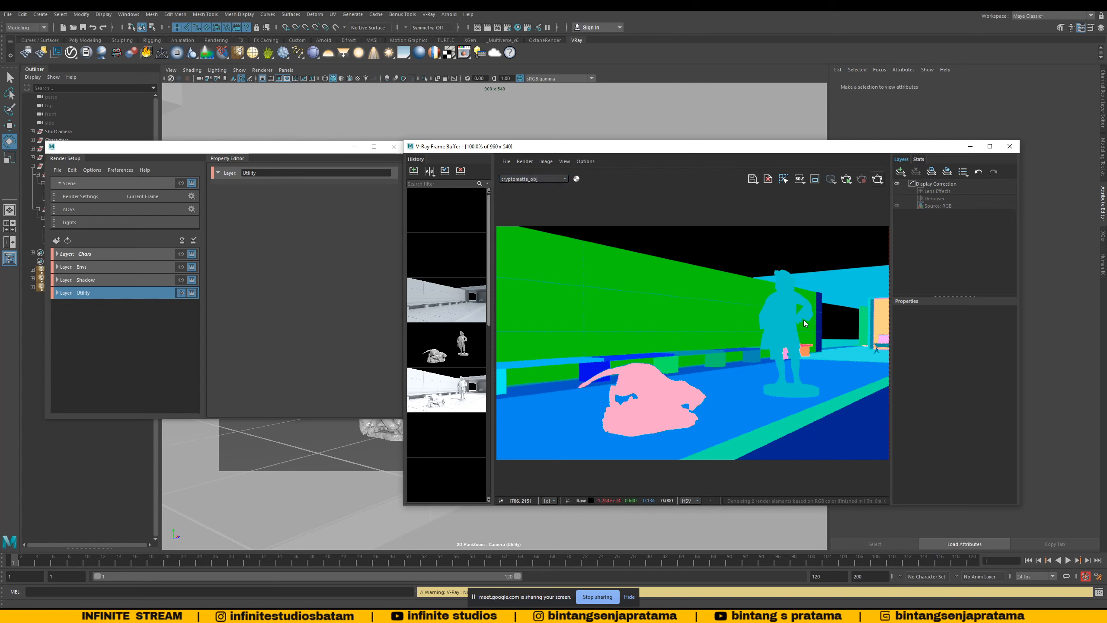
scroll(801, 318, up, 1)
scroll(756, 316, down, 1)
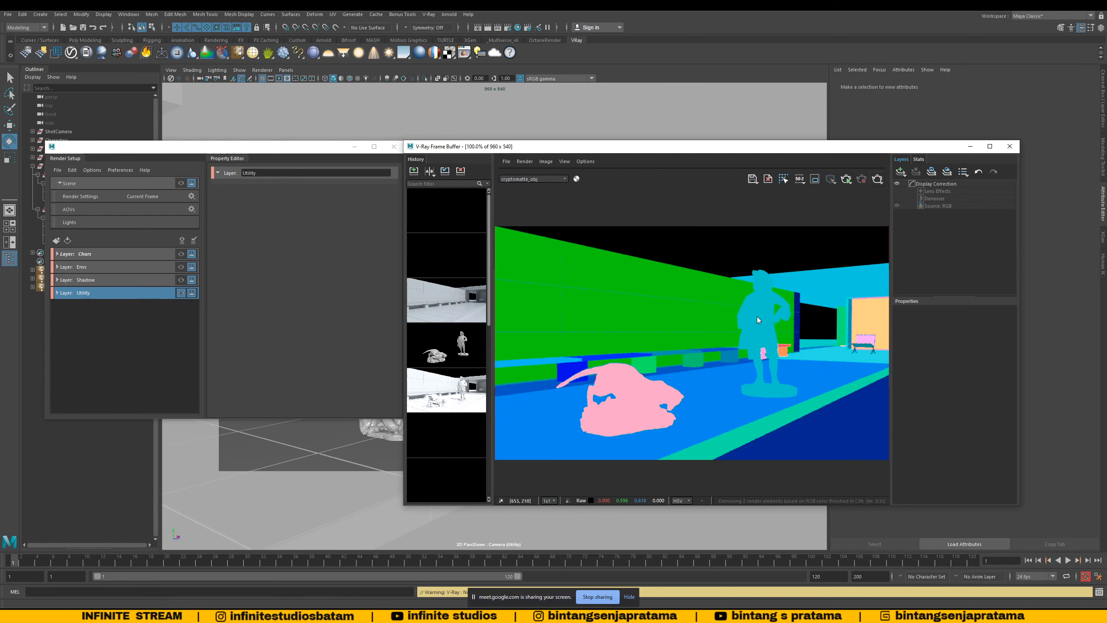
Step: Switch the Utility render to the cryptomatte_asset pass and examine how assets are separated by colour
click(545, 178)
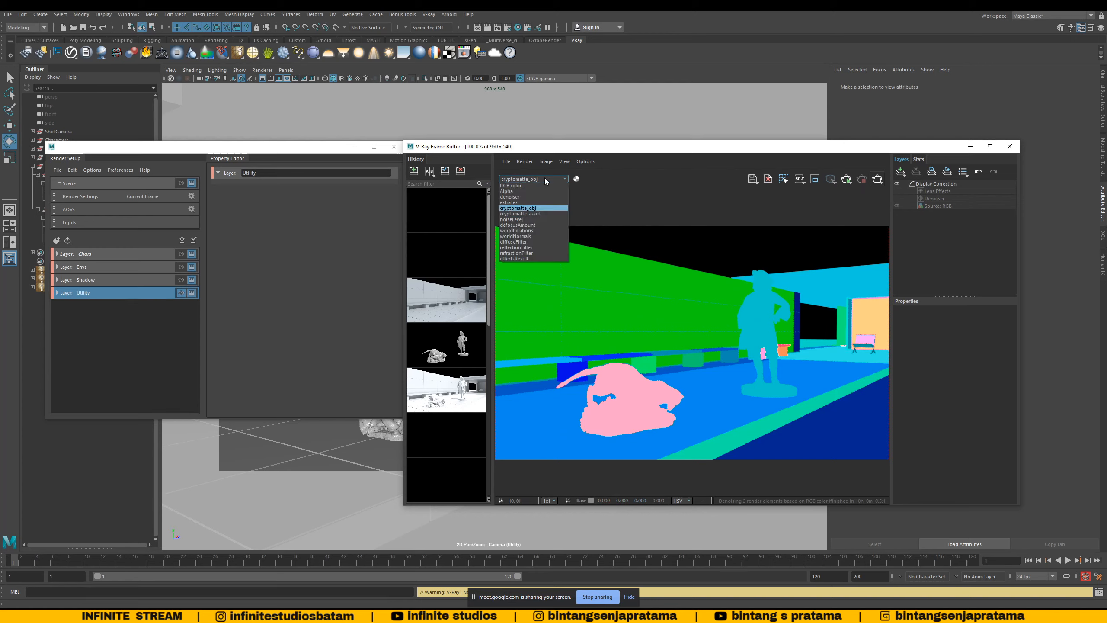
click(526, 214)
scroll(794, 310, up, 1)
scroll(780, 301, down, 1)
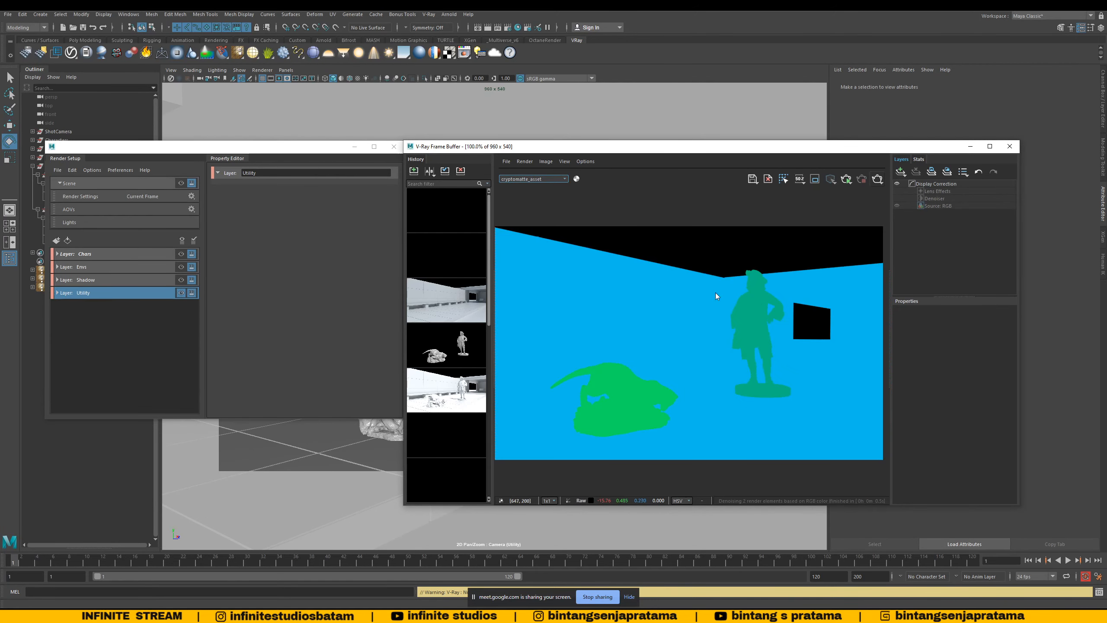
Step: Uncover the Outliner and go through the Characters, Properties and Environments groups behind the asset mattes
drag(196, 147, 193, 304)
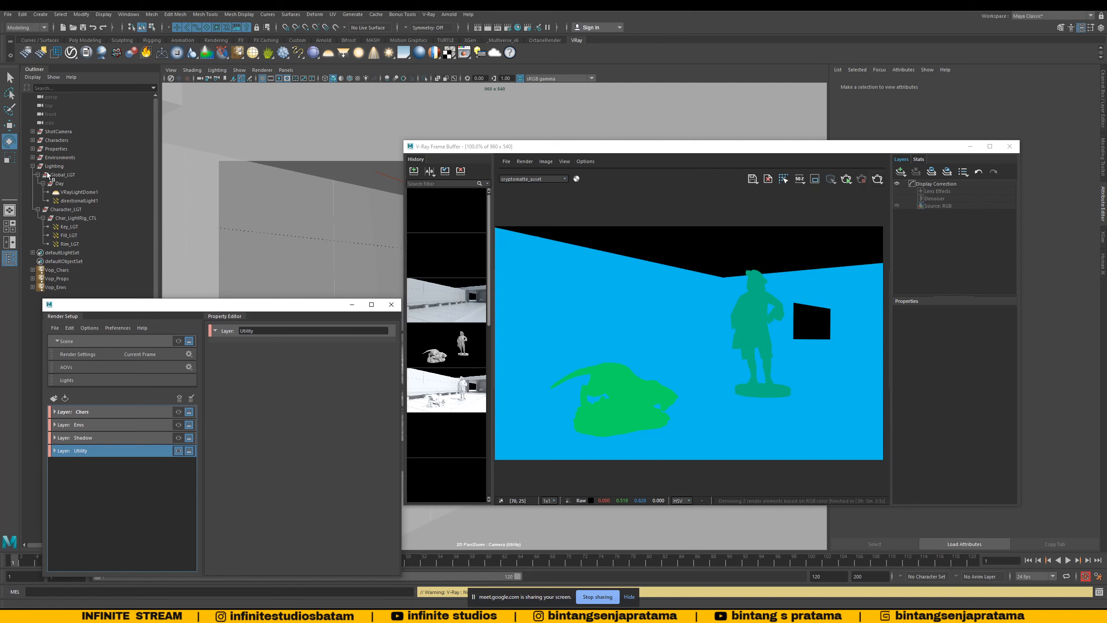
click(57, 141)
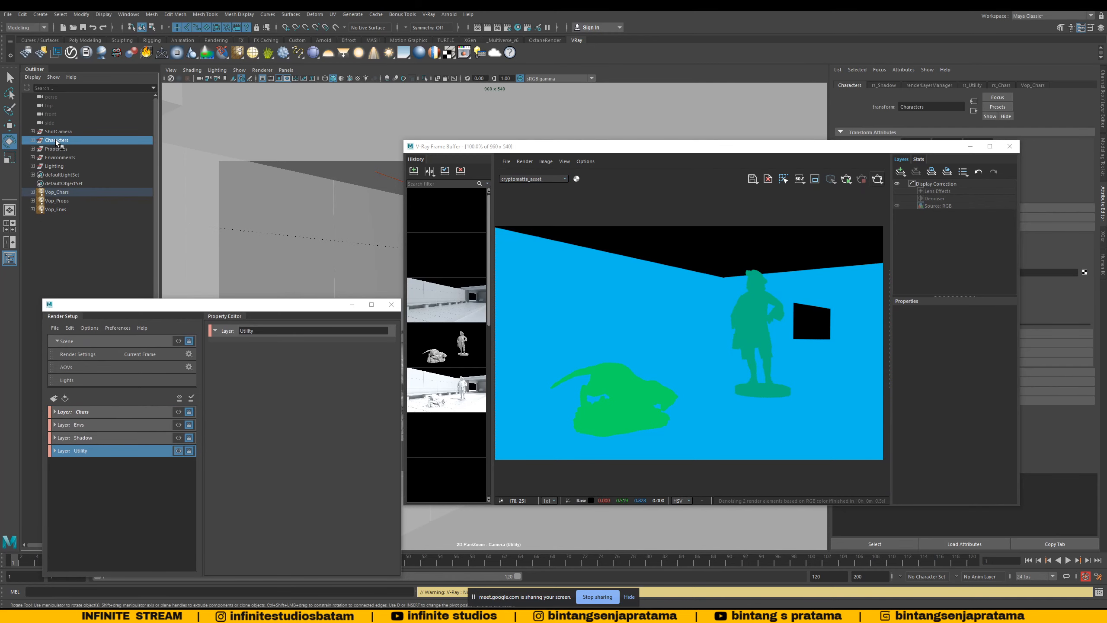
click(56, 148)
click(57, 157)
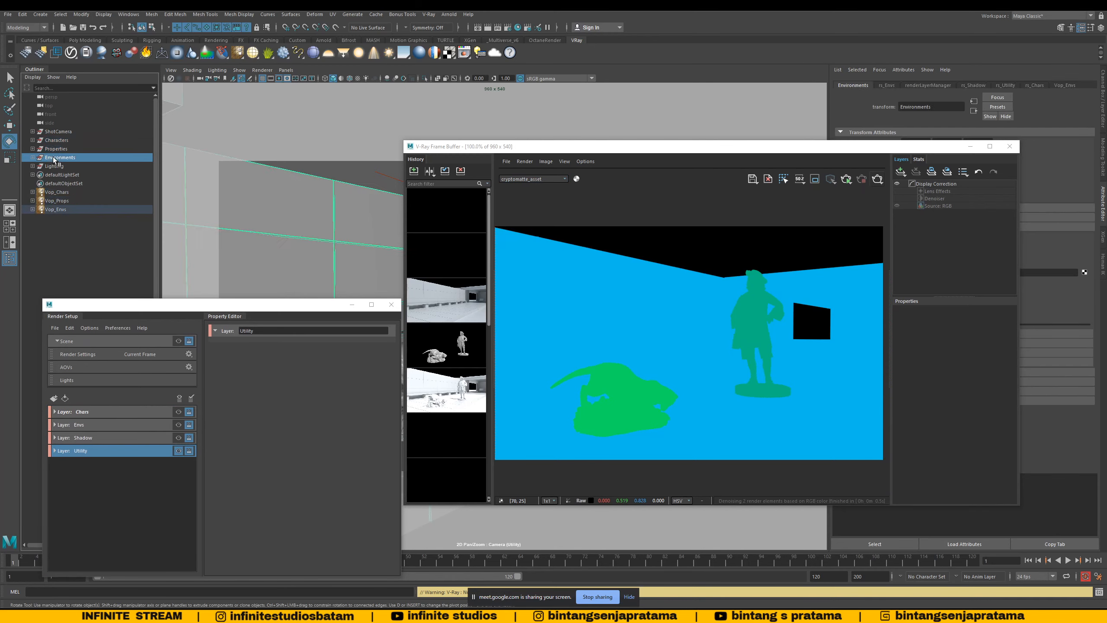
drag(198, 305, 204, 197)
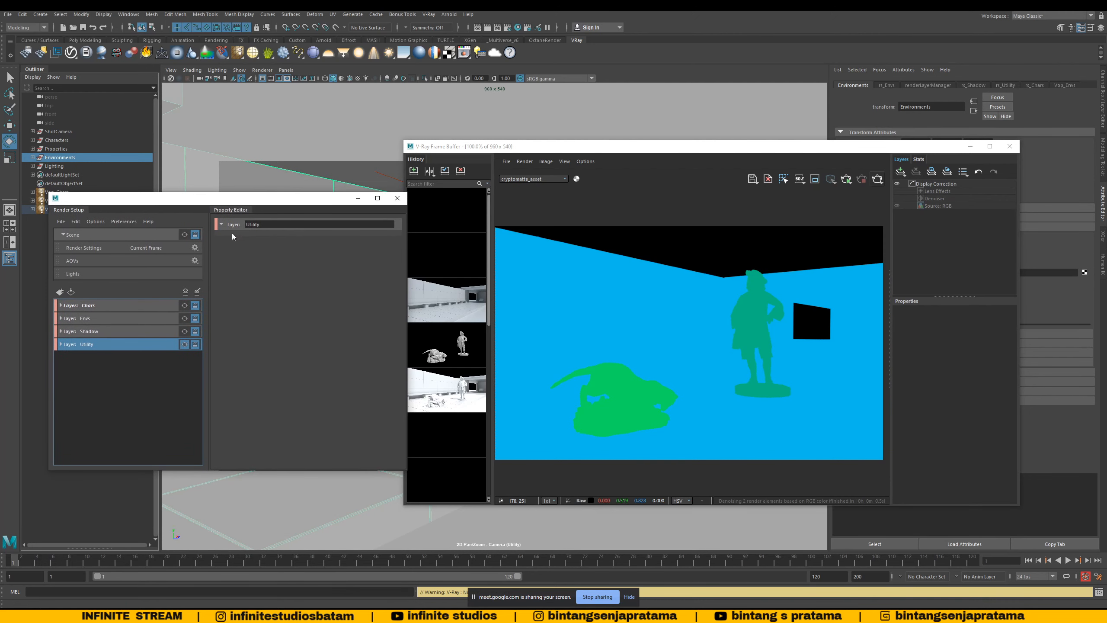
Step: View the extraTex pass of the Utility render, and return to the RGB color channel
click(548, 179)
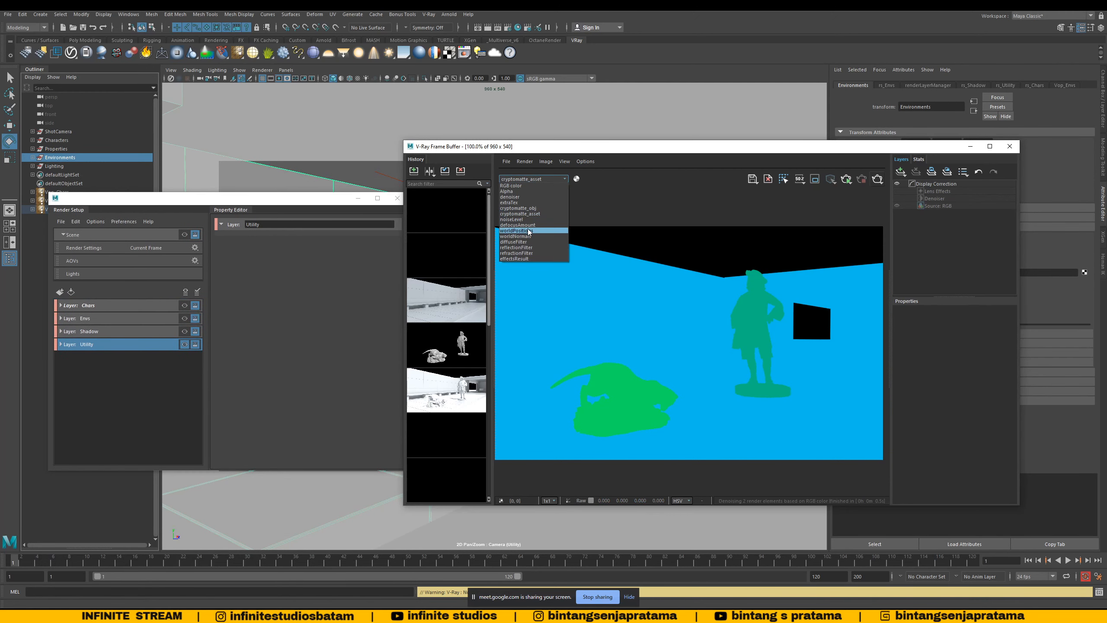
click(516, 203)
click(529, 178)
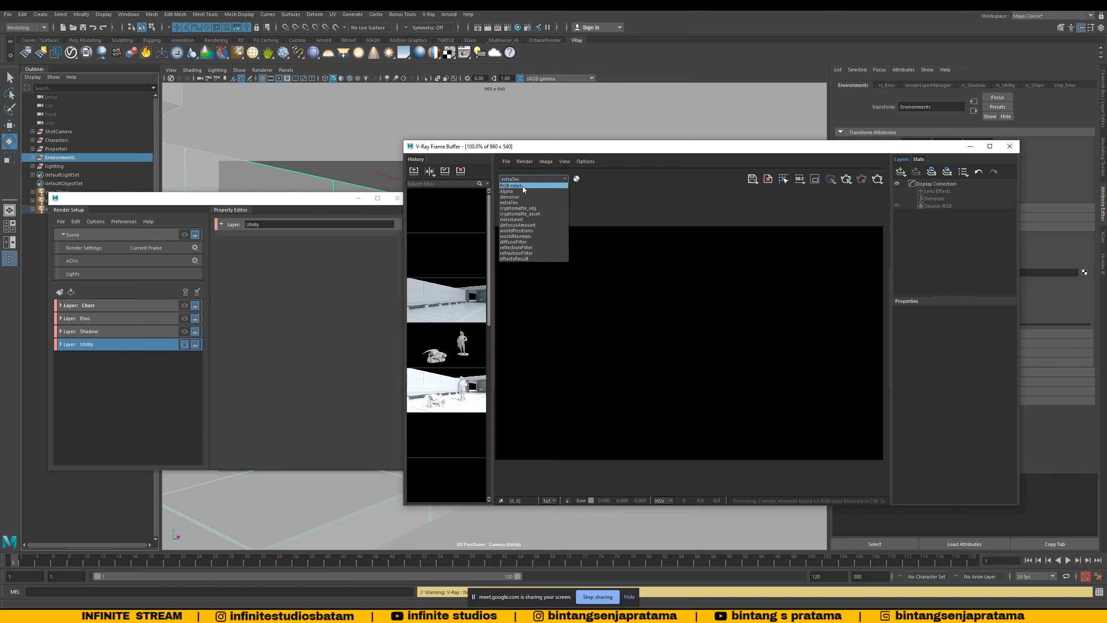
click(523, 186)
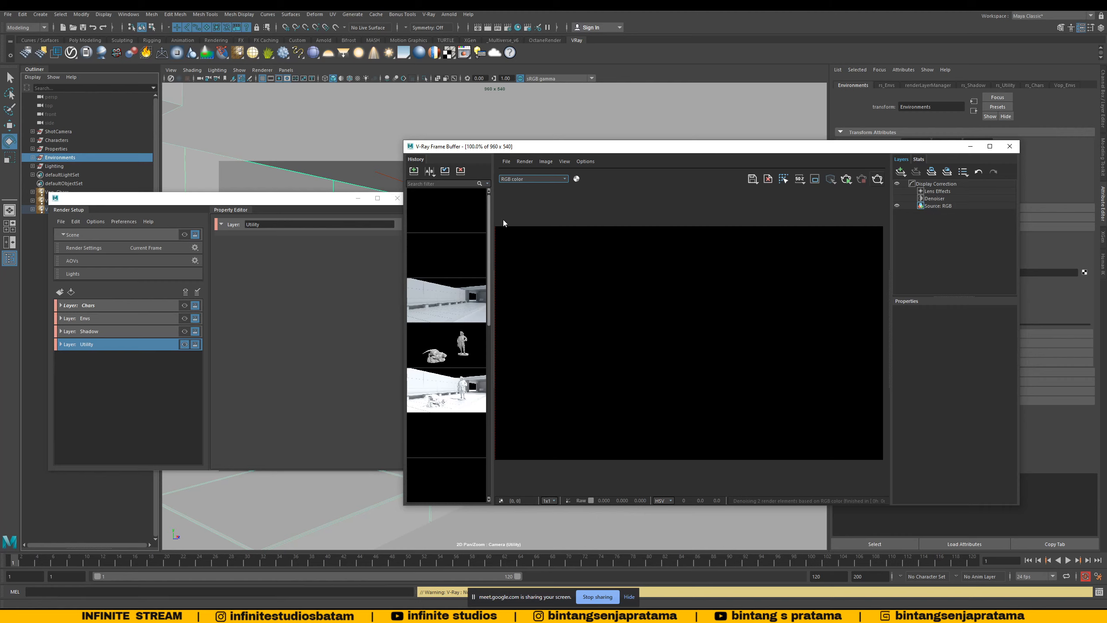
Step: Delete all four render layers, Chars, Envs, Shadow and Utility, from the render setup
drag(216, 198, 205, 150)
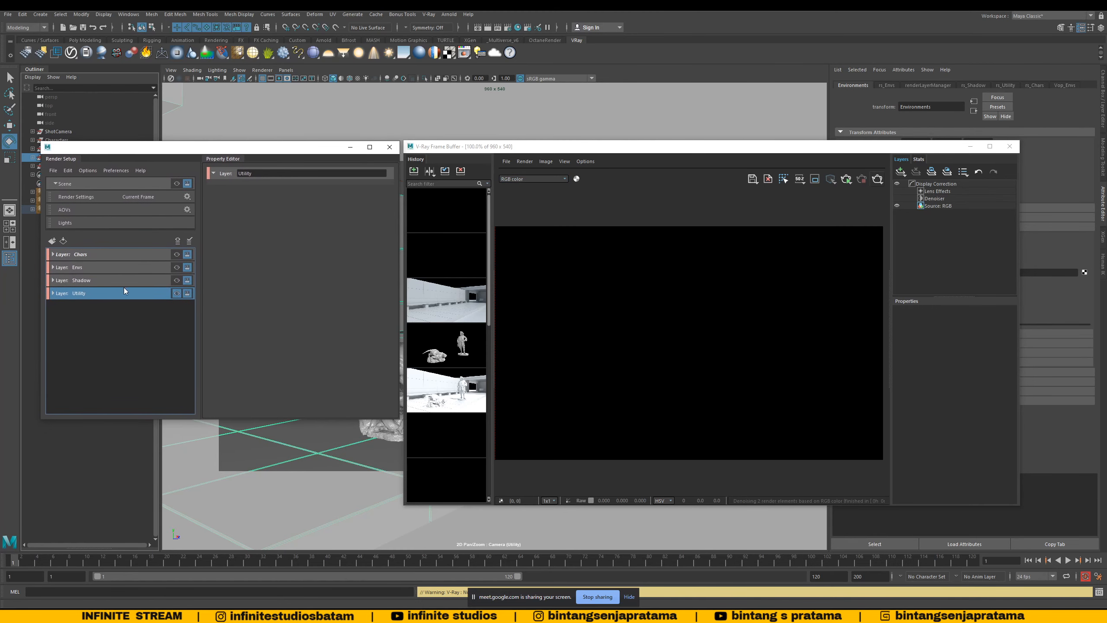
drag(112, 256, 99, 296)
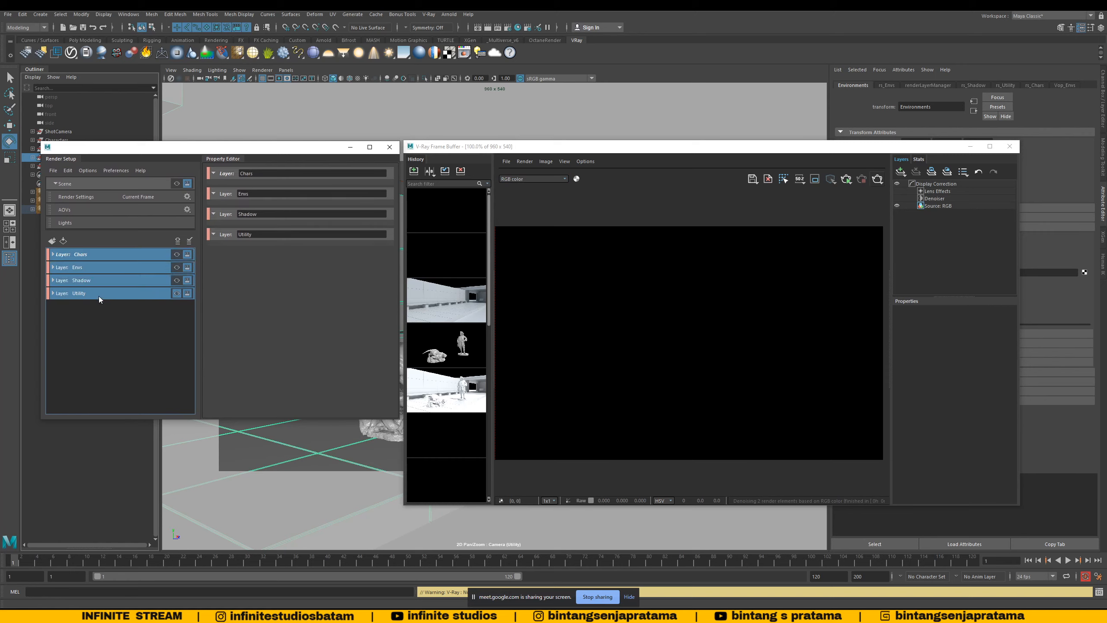
right_click(90, 256)
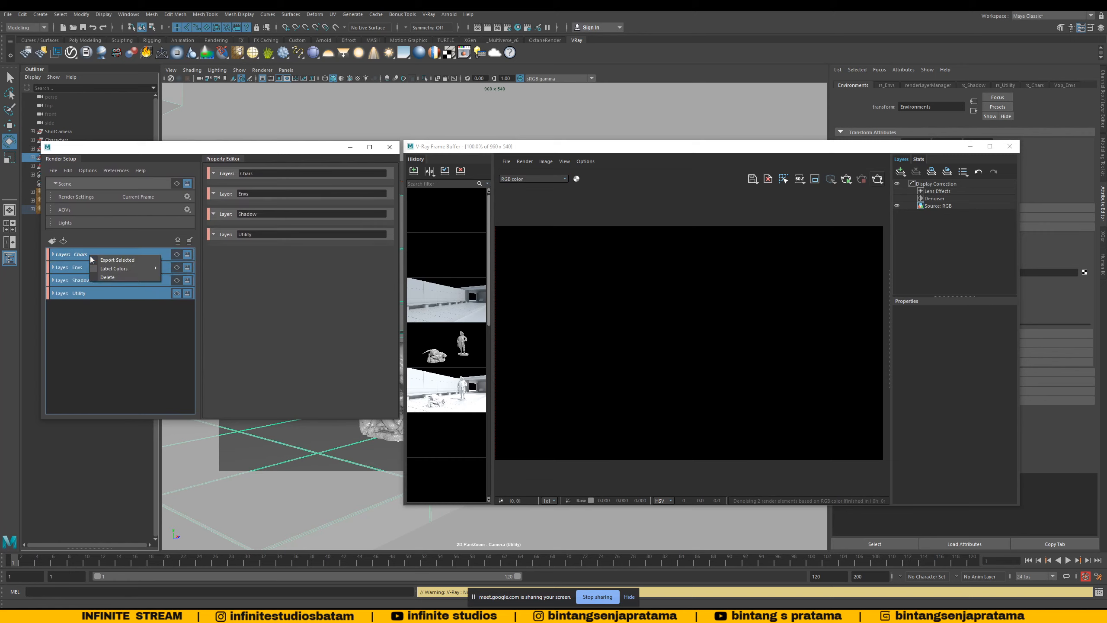
click(107, 276)
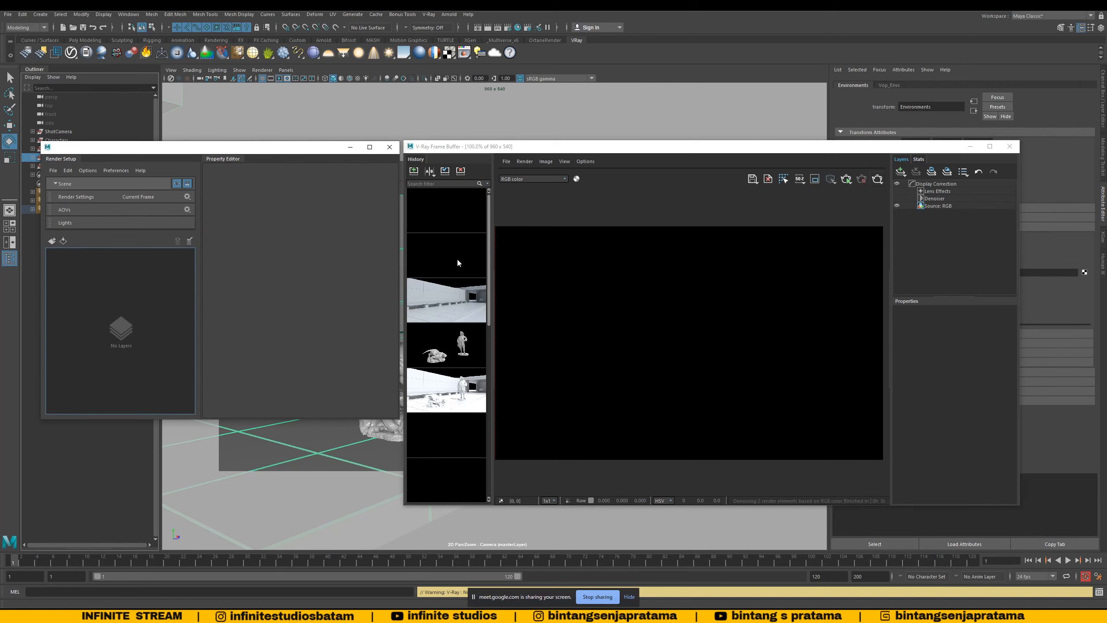
Step: Close the V-Ray Frame Buffer, clear the object selection and reopen the Render Setup window over the viewport
click(1009, 146)
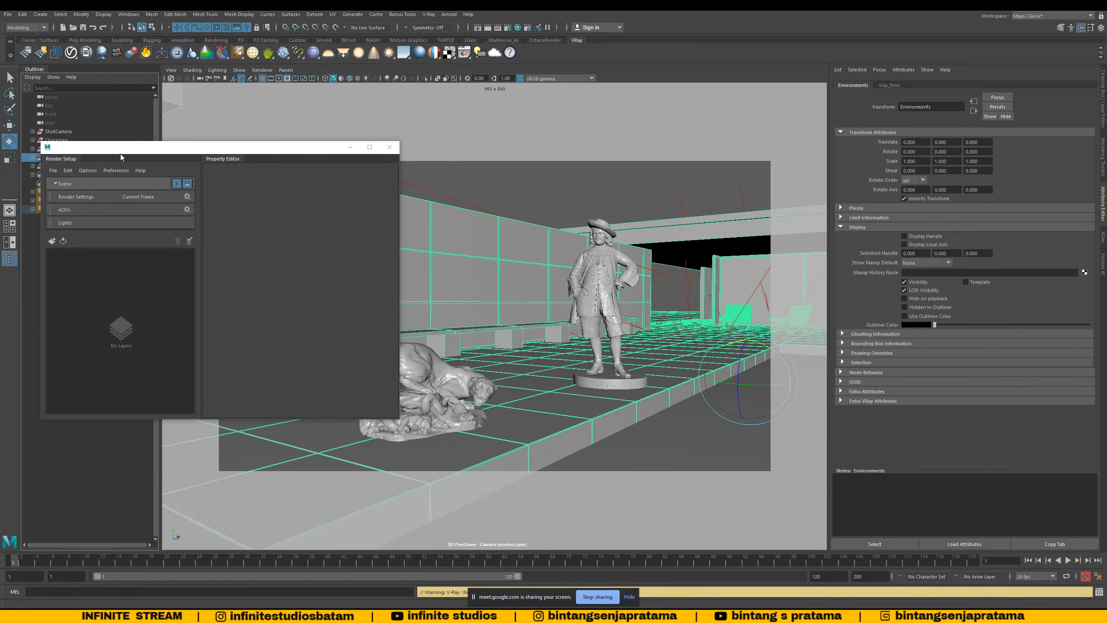
drag(121, 157, 285, 164)
click(614, 163)
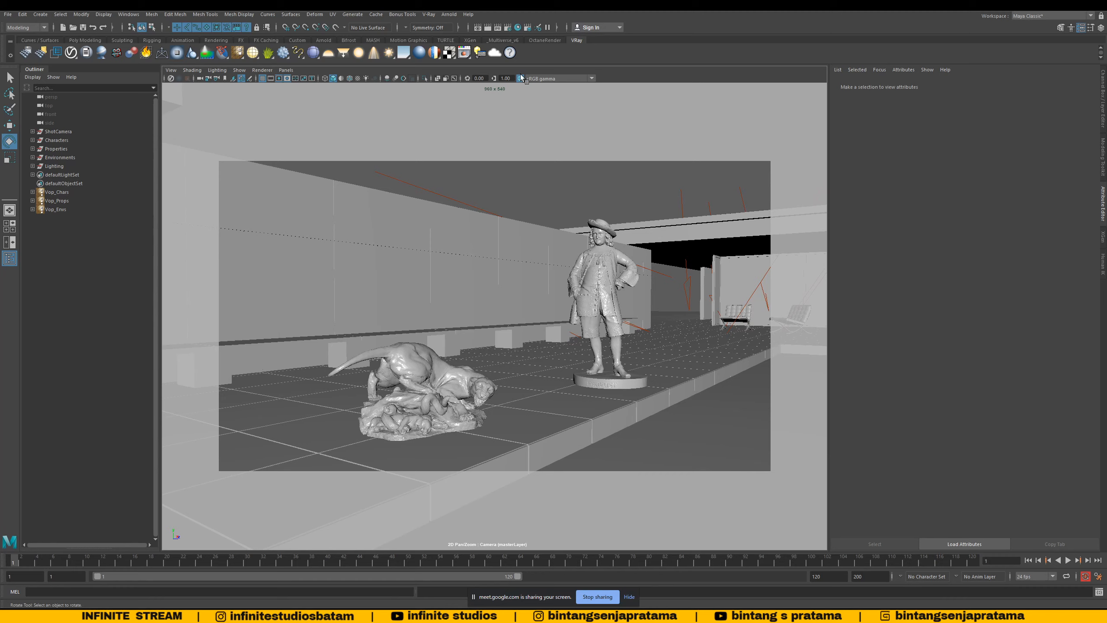
click(527, 28)
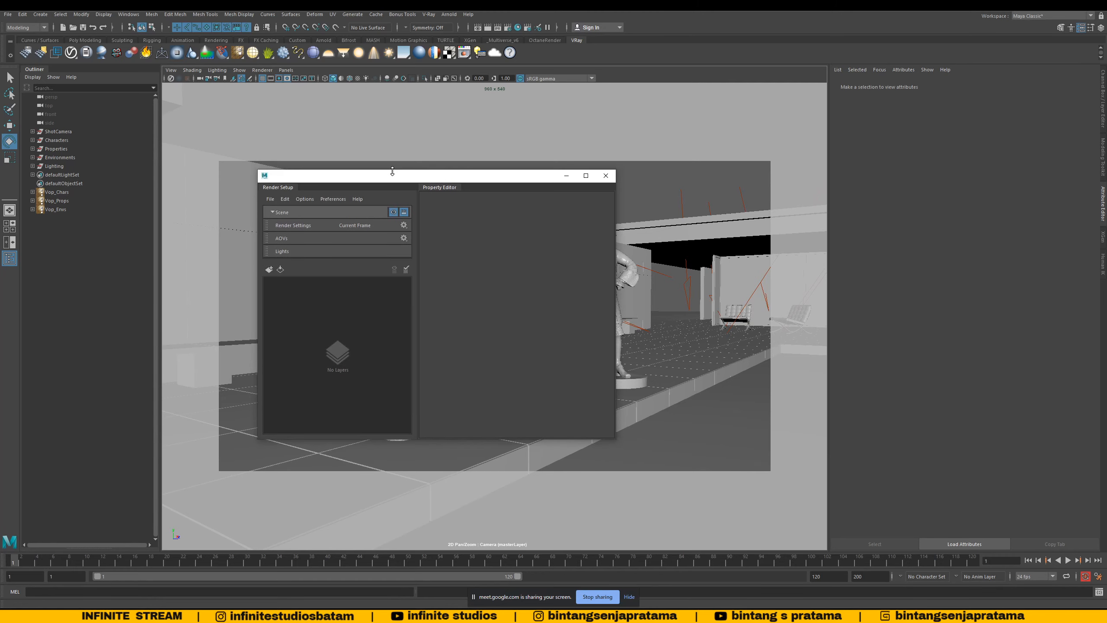
drag(392, 171, 344, 172)
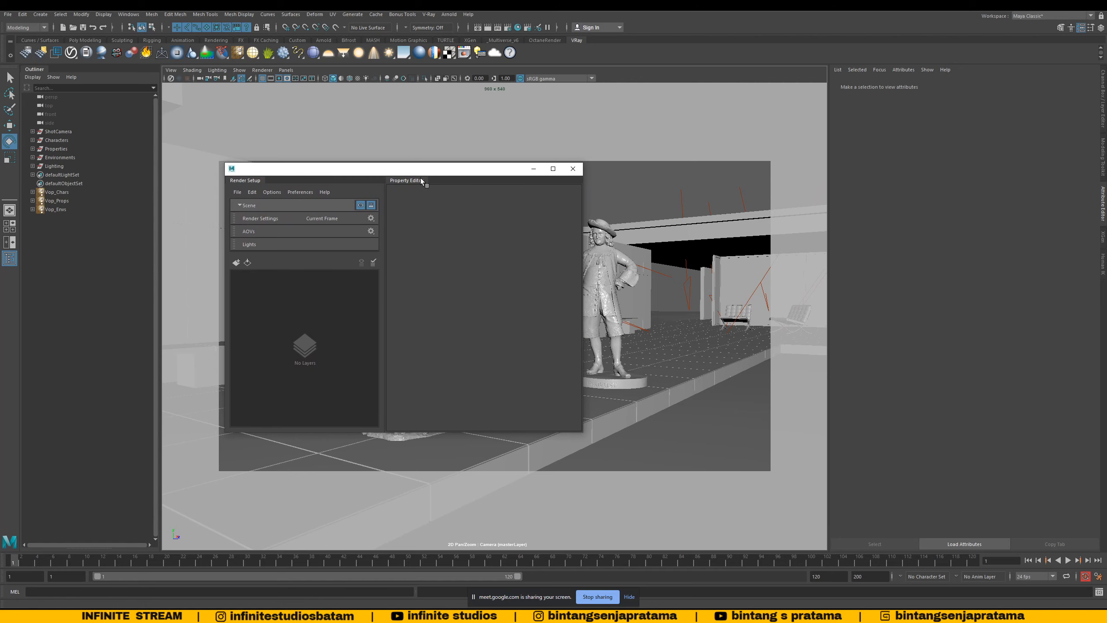
drag(376, 171, 512, 175)
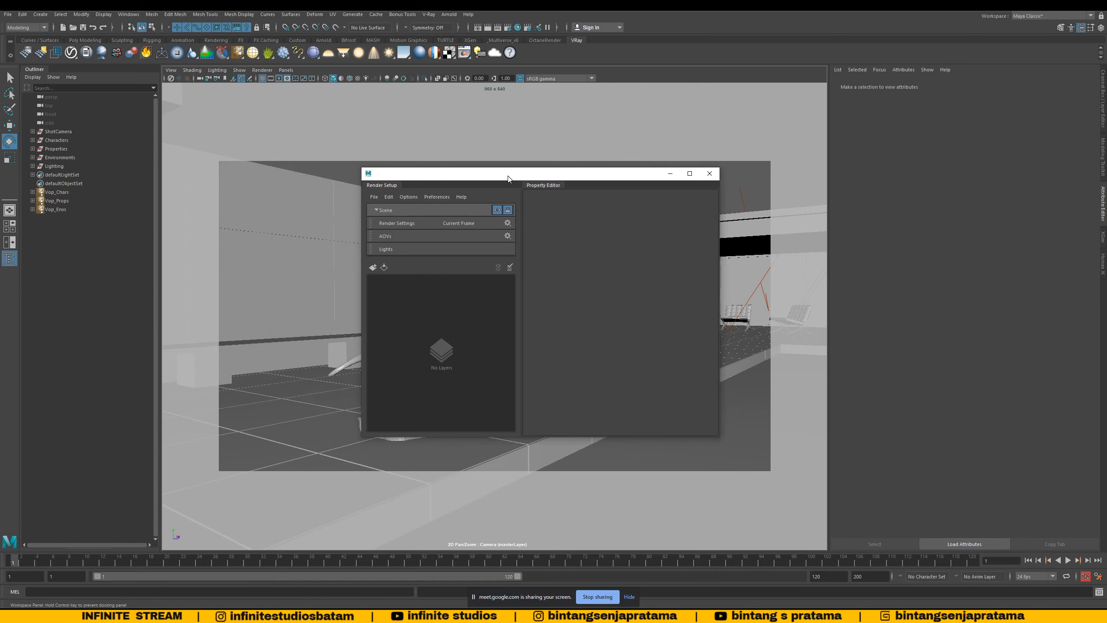
click(395, 211)
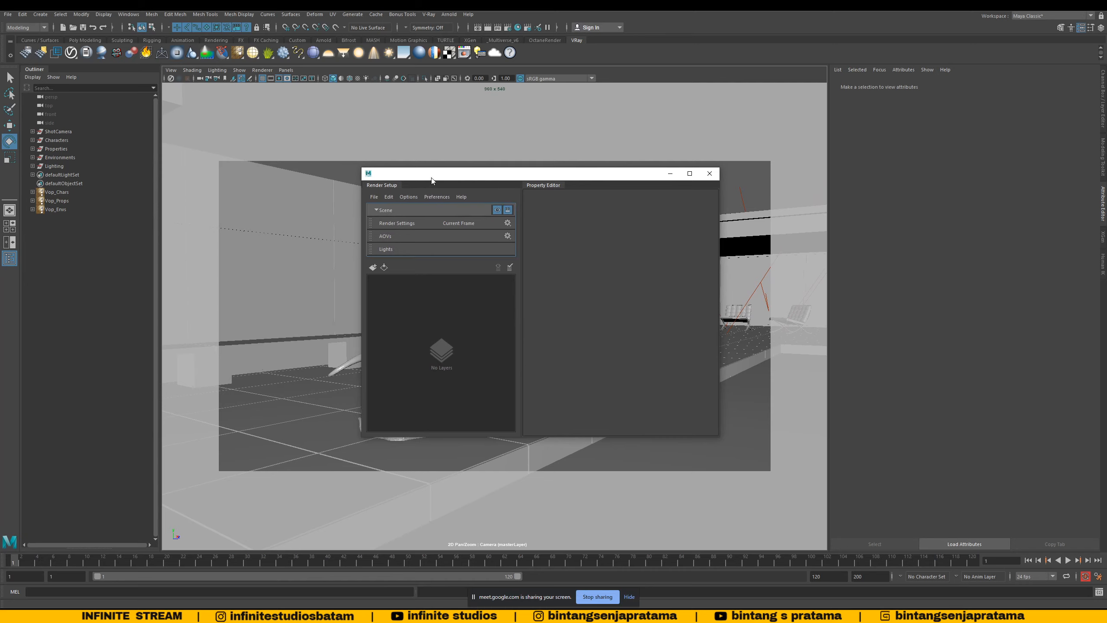
drag(433, 178, 479, 175)
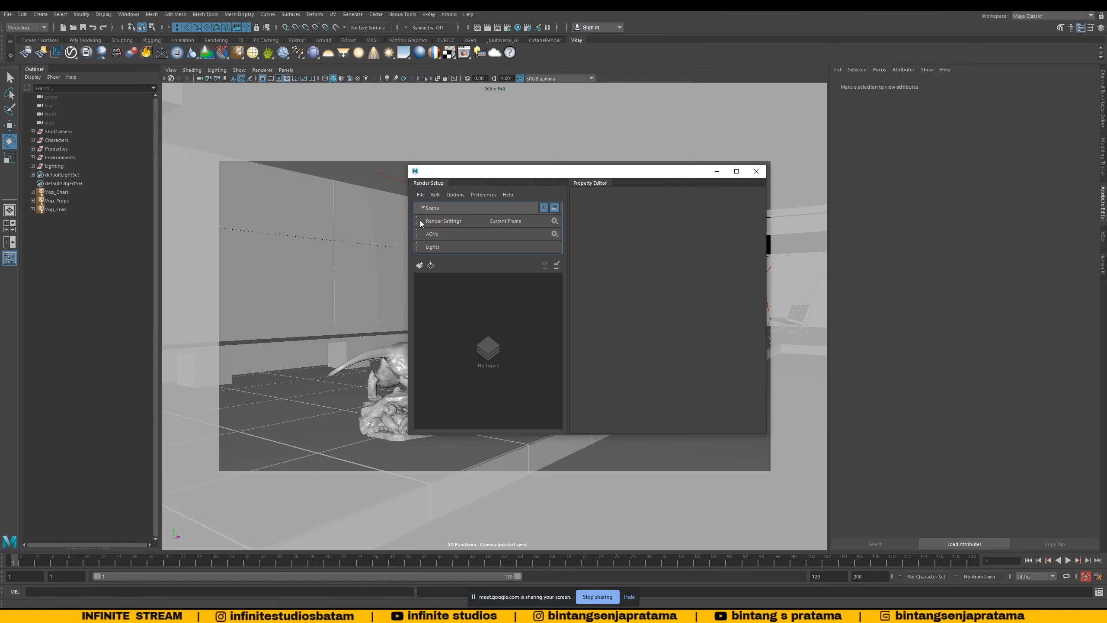
drag(439, 177, 404, 184)
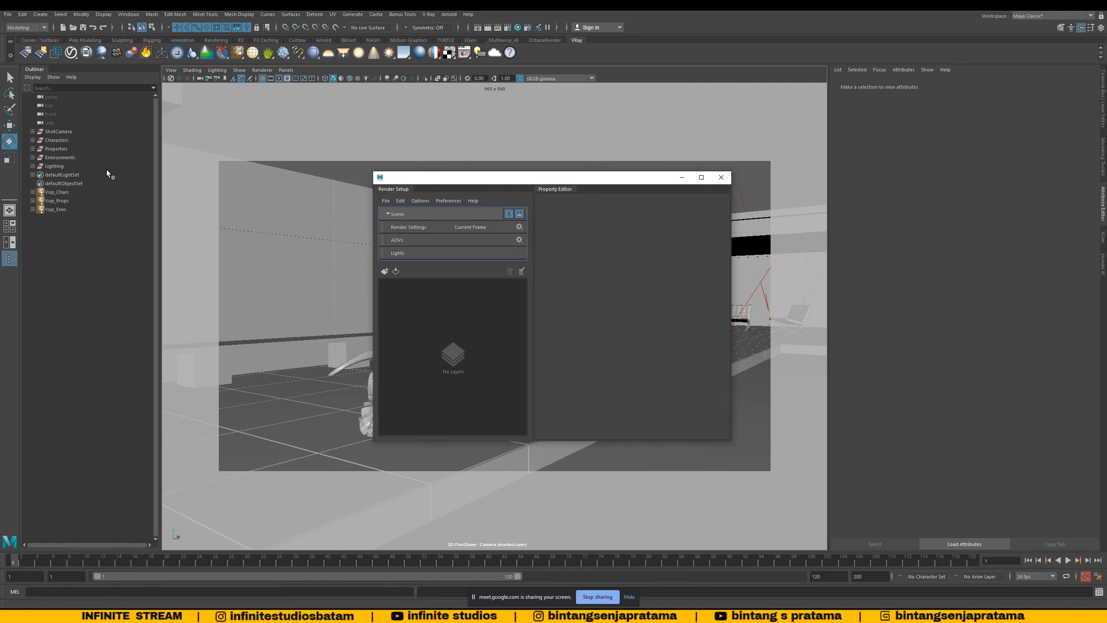
Step: Expand the Lighting group in the Outliner with Global_LGT and Character_LGT collapsed, and select Global_LGT
shift+click(32, 166)
click(38, 175)
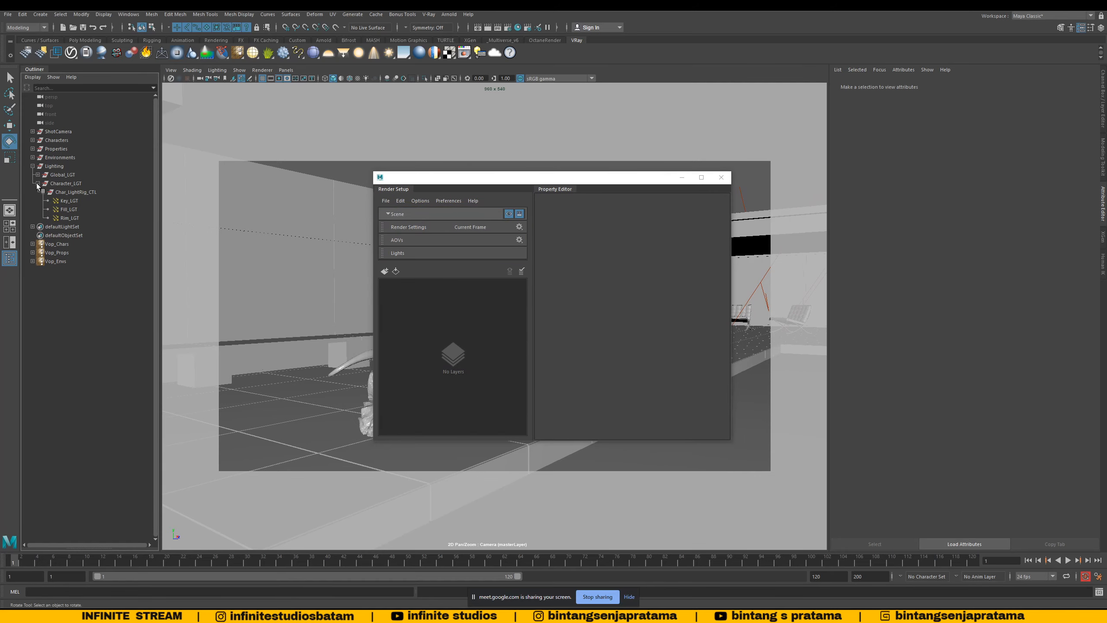
click(38, 183)
click(61, 183)
click(60, 175)
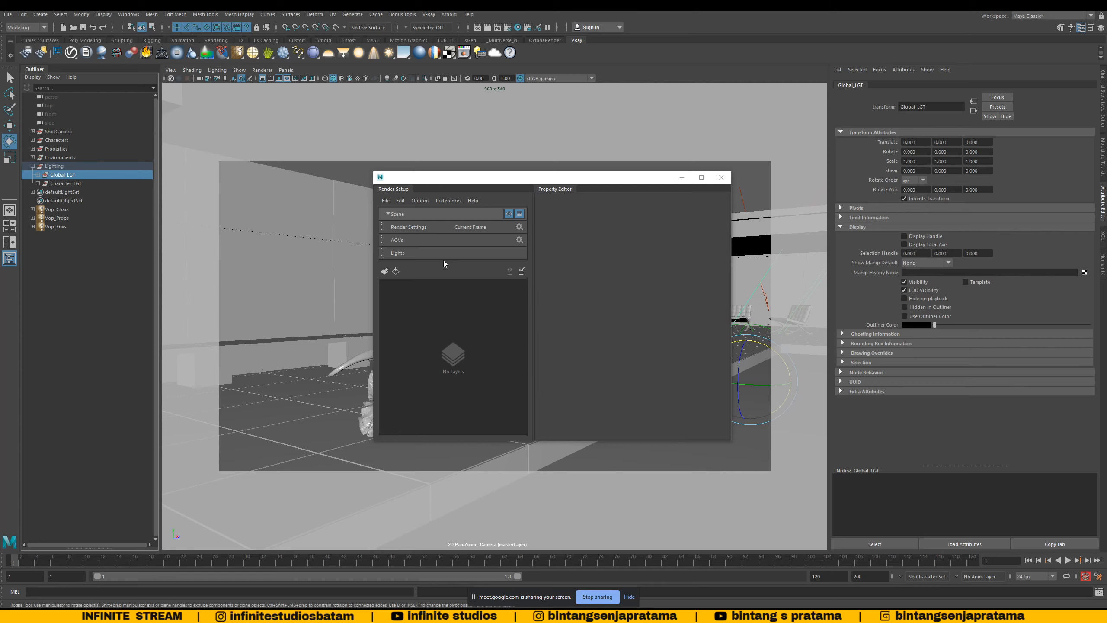
Step: Create a new render layer named Char in the empty render setup
click(385, 272)
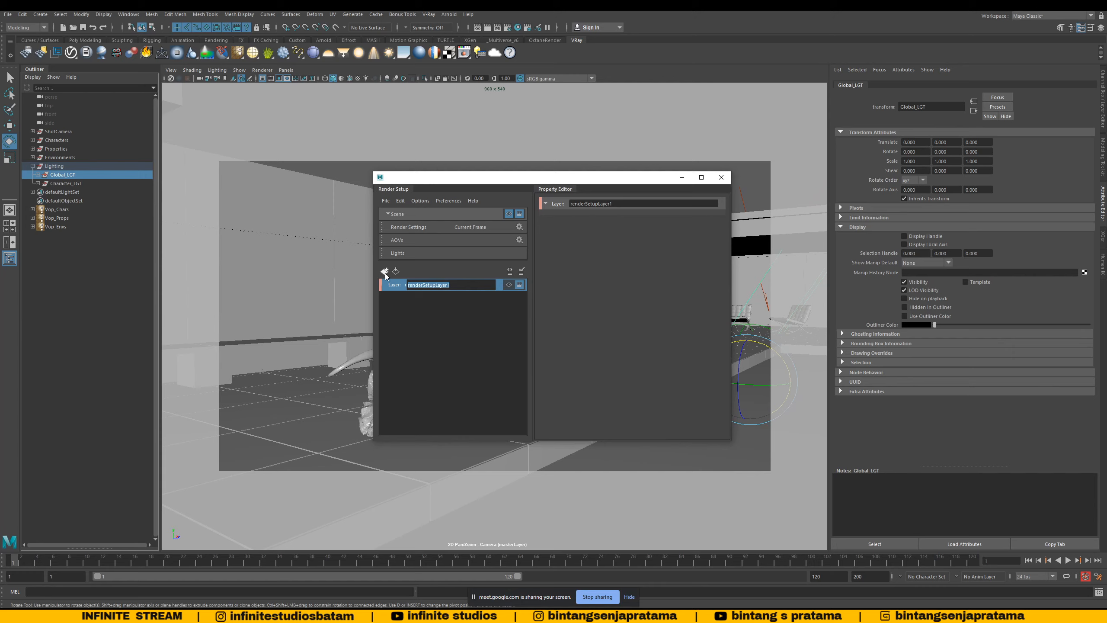
text(Char)
key(Return)
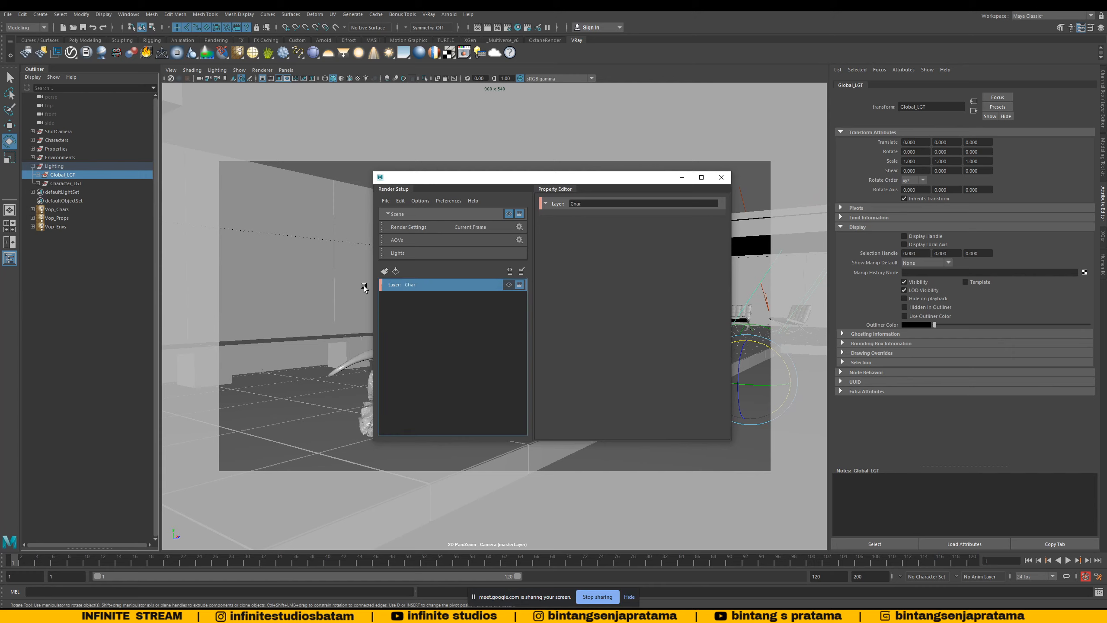
Step: Rename the Char render layer to Chars, then enlarge the Render Setup window and place it over the viewport
double_click(420, 284)
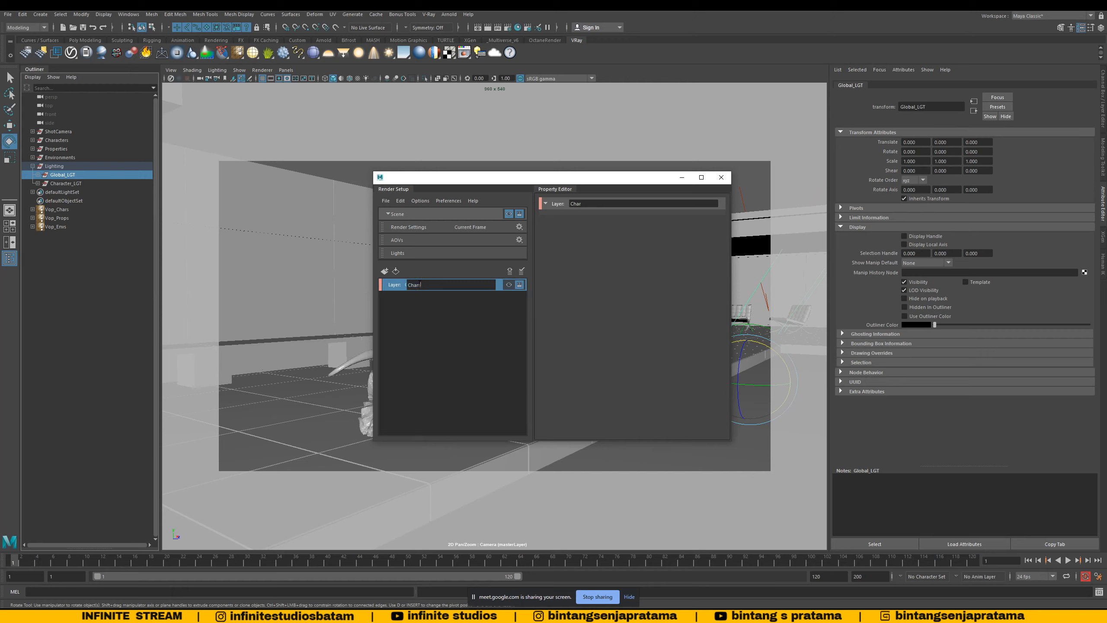
key(Return)
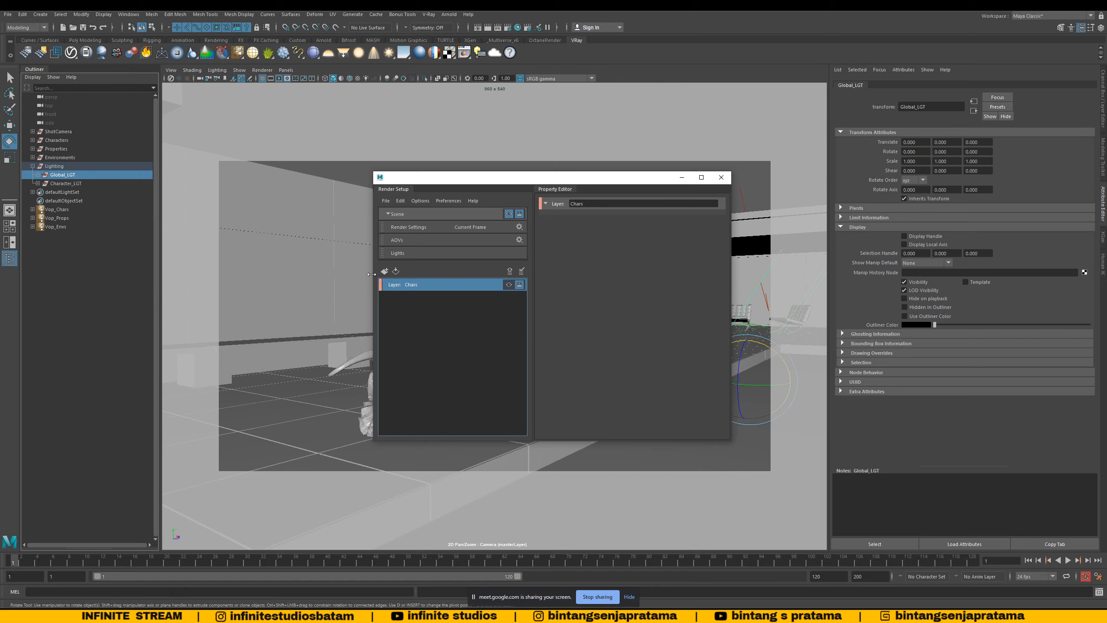
drag(374, 279, 263, 279)
drag(354, 179, 322, 174)
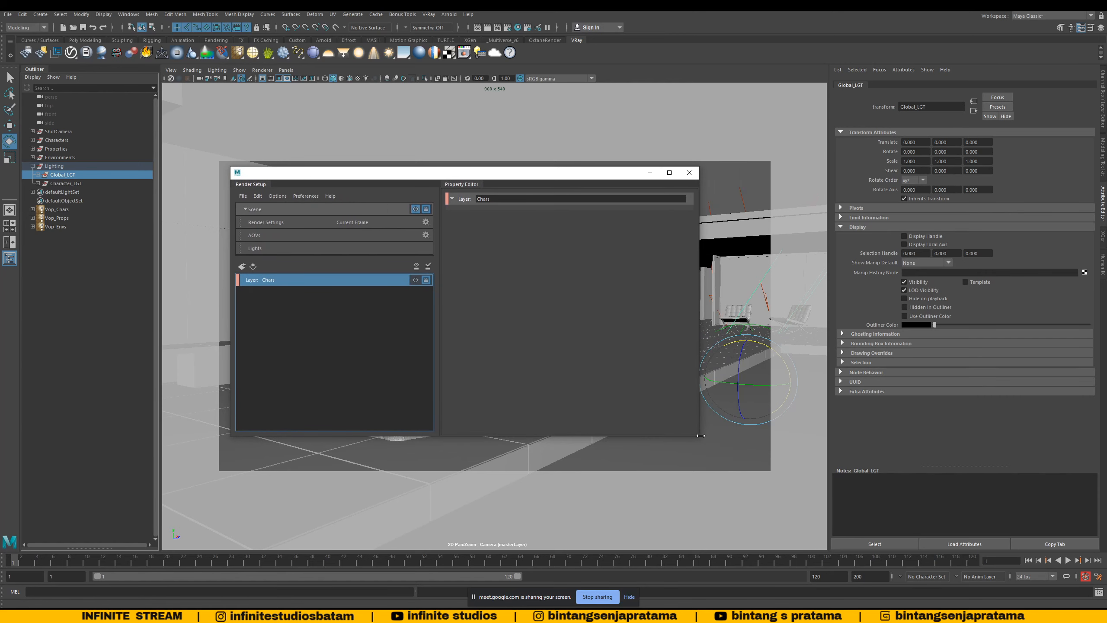
drag(701, 435, 745, 483)
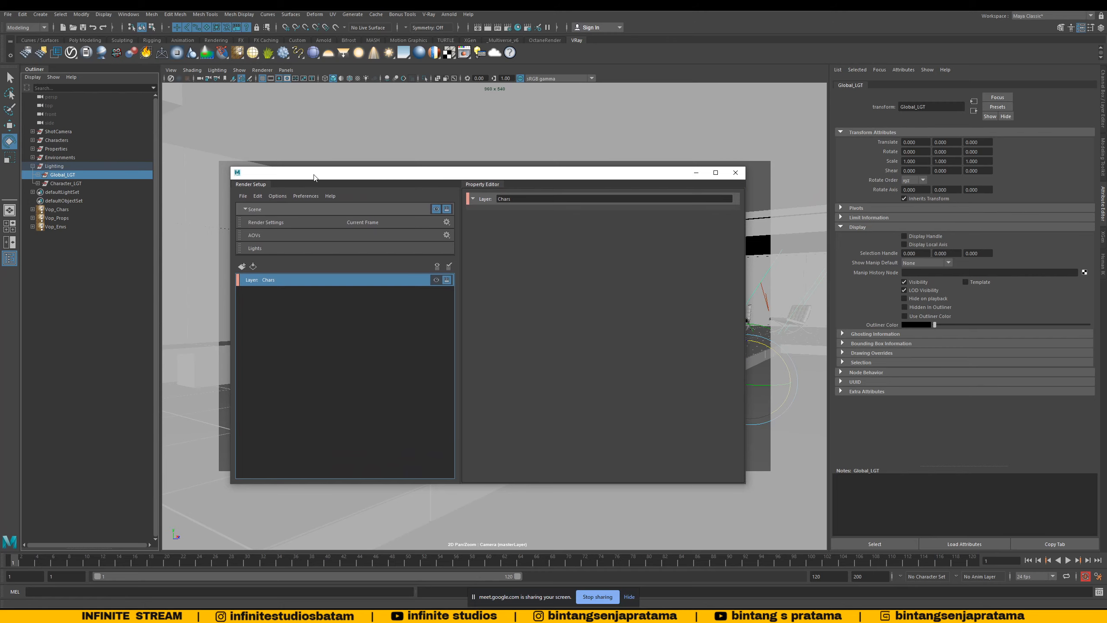
drag(314, 176, 303, 173)
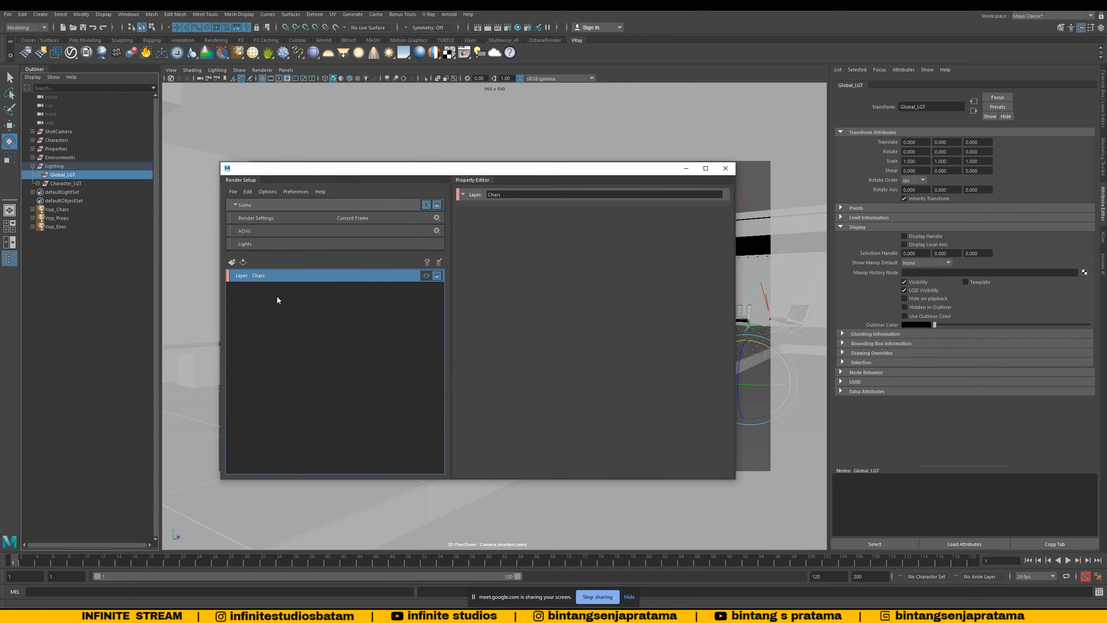
Step: Create a second render layer named Envs below Chars
click(262, 308)
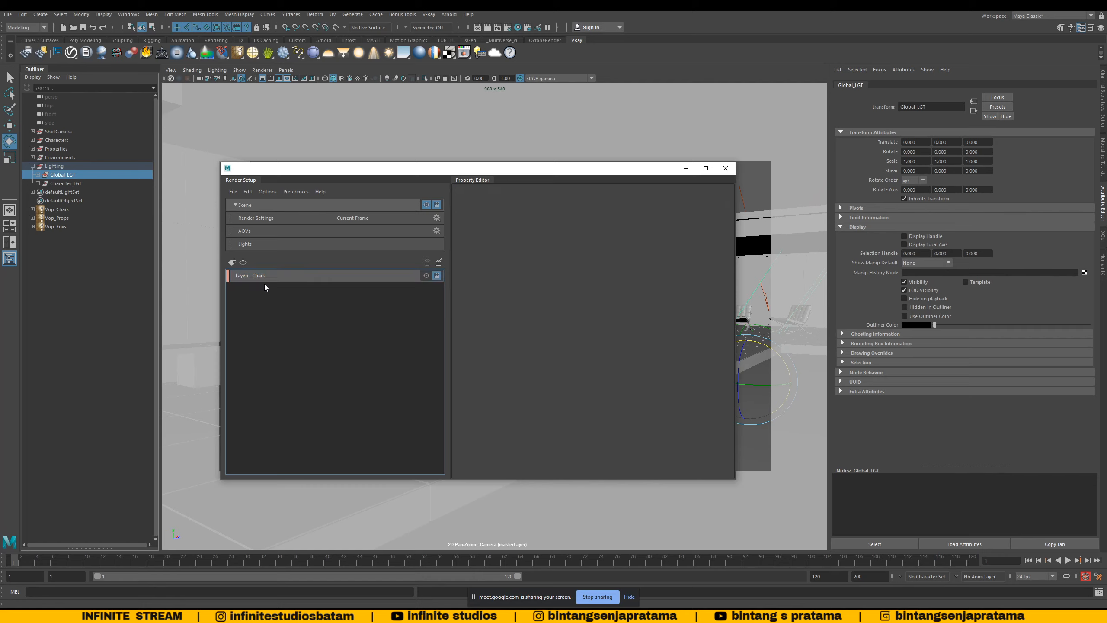
click(268, 275)
click(231, 261)
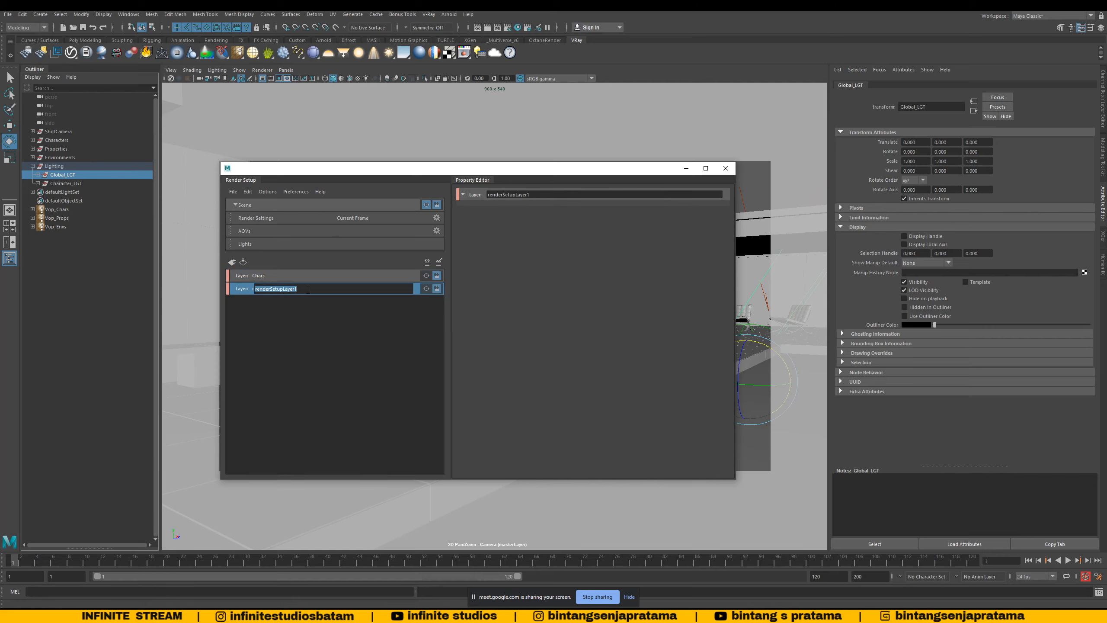
text(Envs)
key(Return)
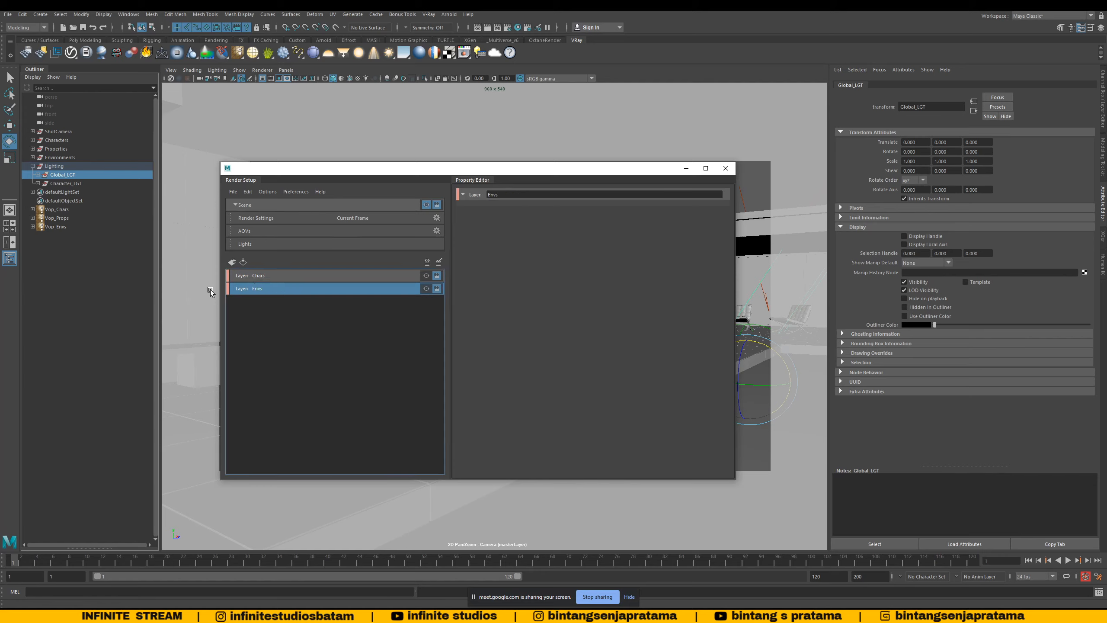
Step: Create a render layer named Props and move it between Chars and Envs
click(232, 262)
text(Proper)
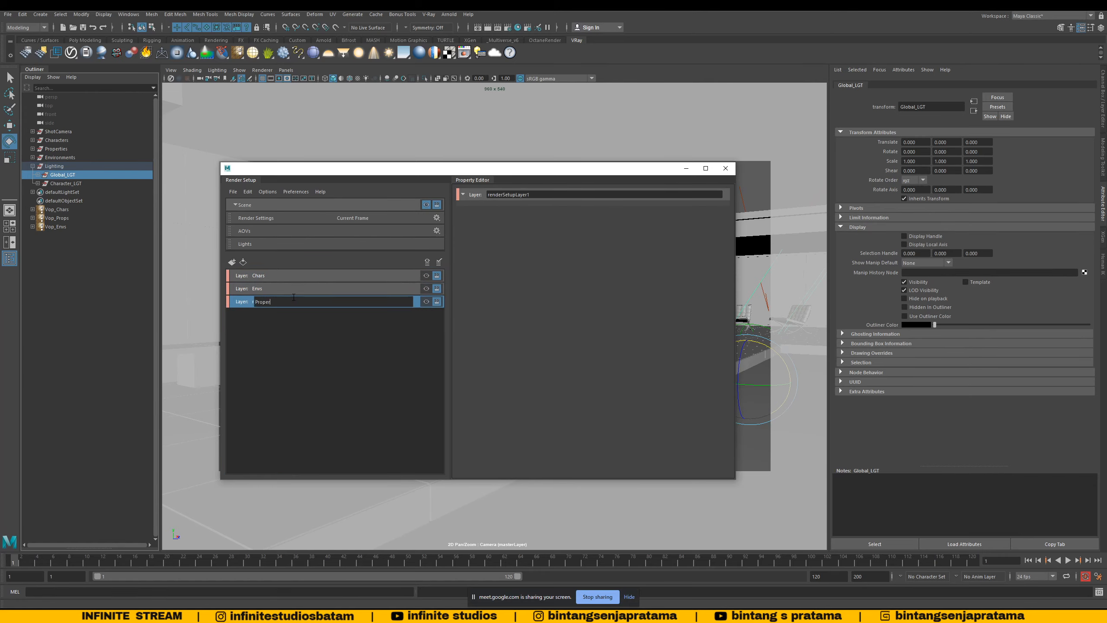
text(s)
key(Return)
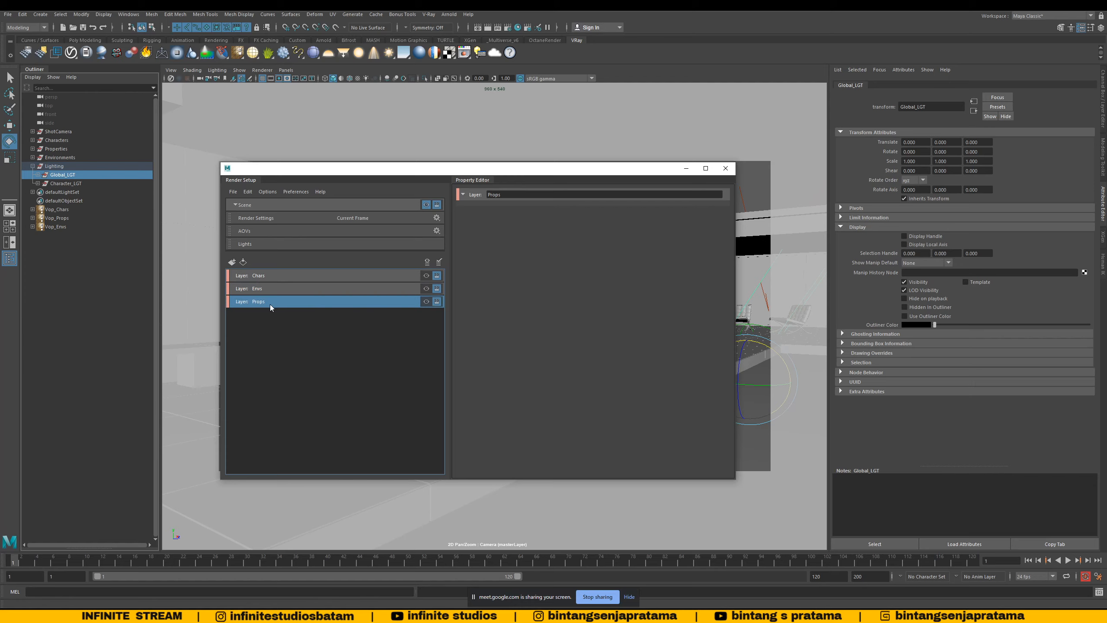
drag(270, 305, 277, 289)
click(263, 278)
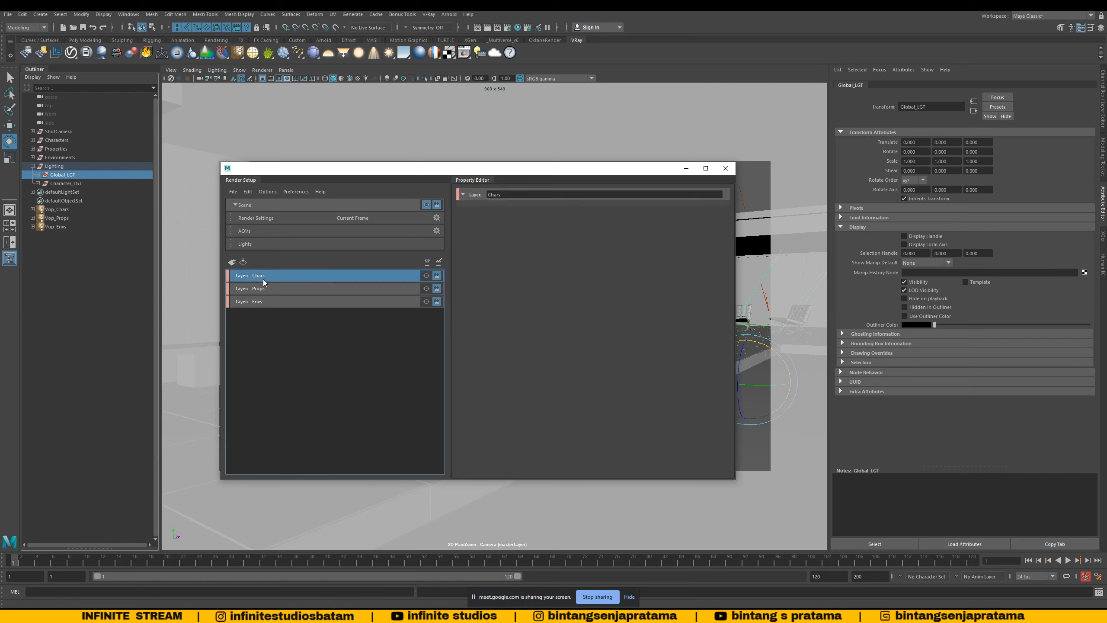
Step: Delete the Props render layer from the render setup
click(263, 290)
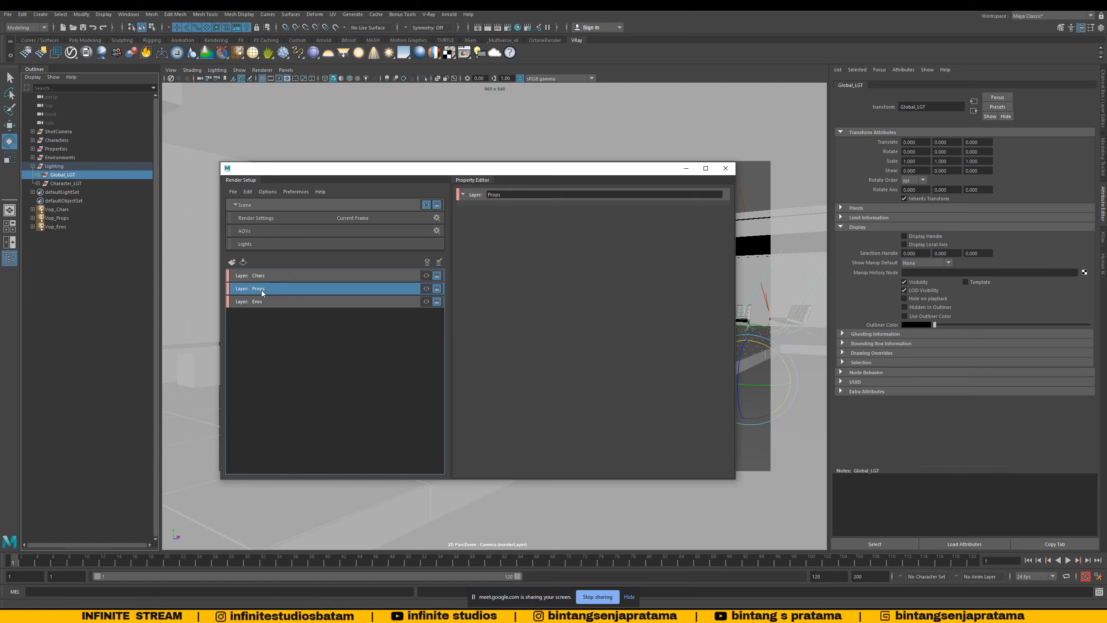
right_click(261, 290)
click(276, 355)
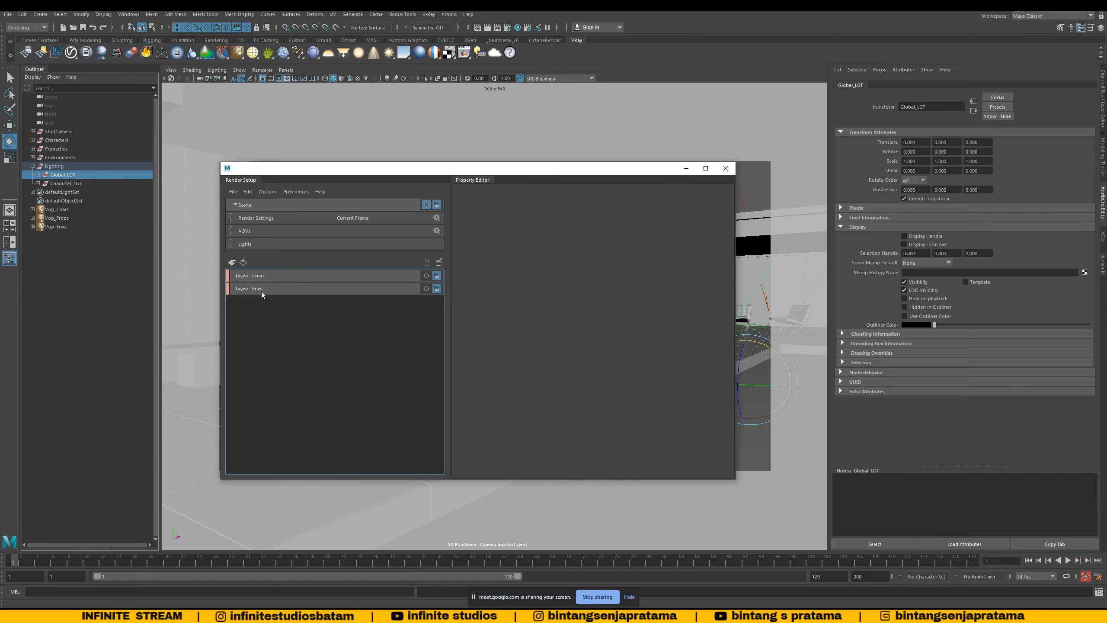
Step: Create two more render layers below Envs, named Shadow and Utility
click(309, 277)
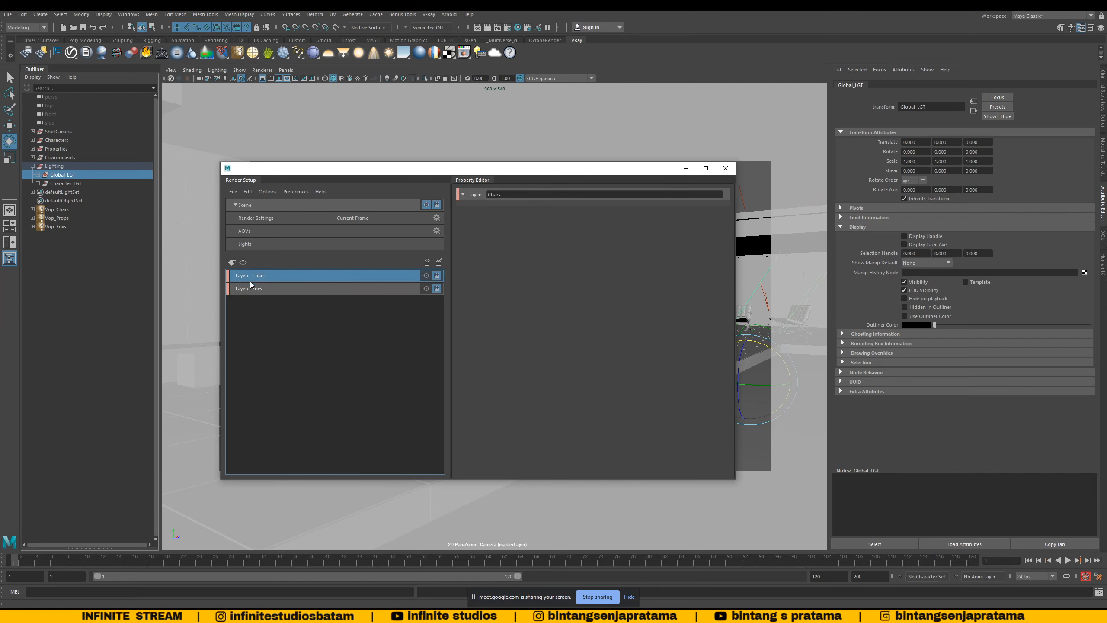
click(261, 289)
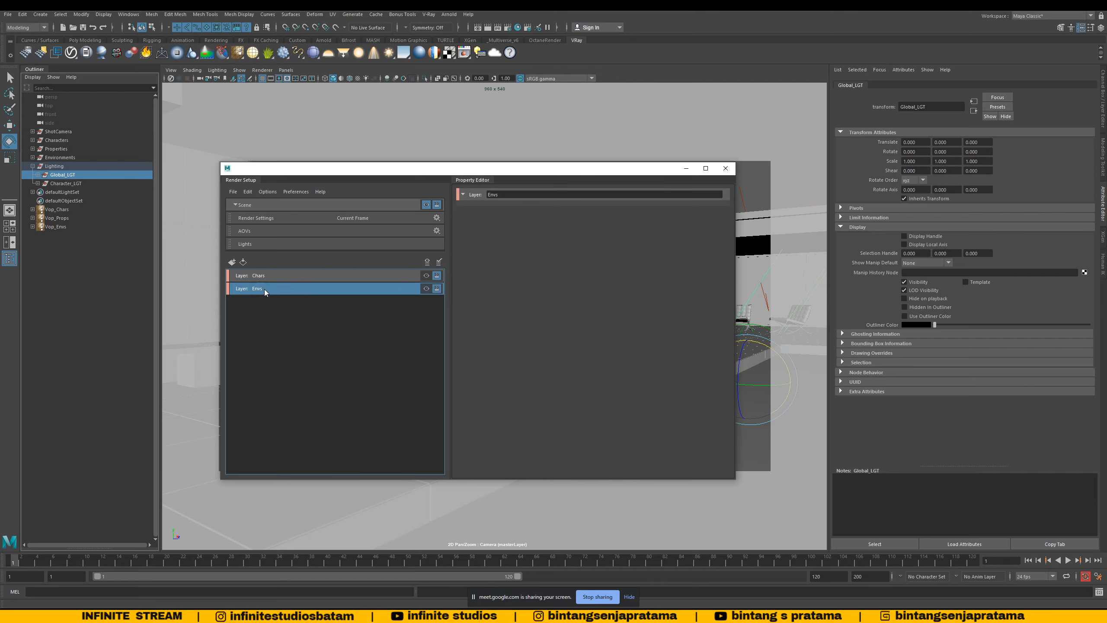
click(231, 262)
text(Shadow)
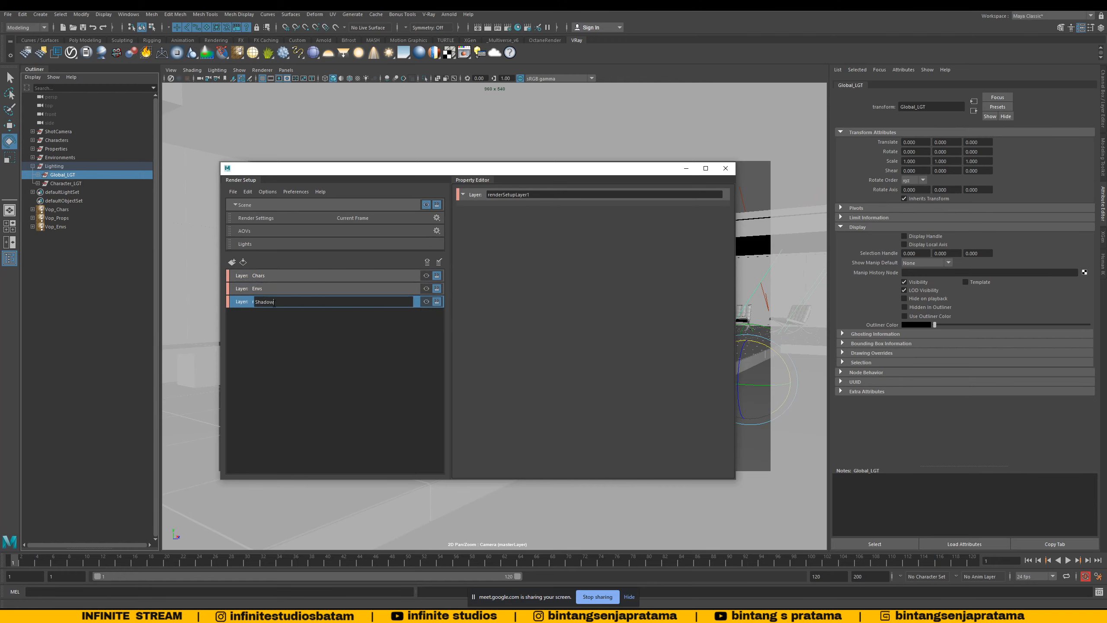
key(Return)
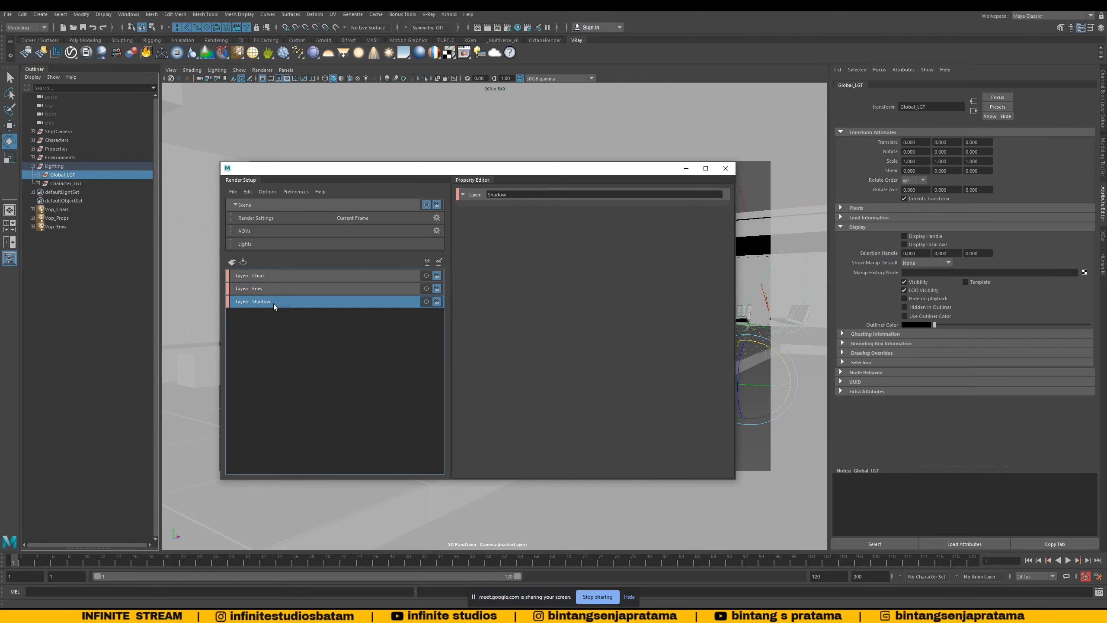
click(232, 262)
text(Uti)
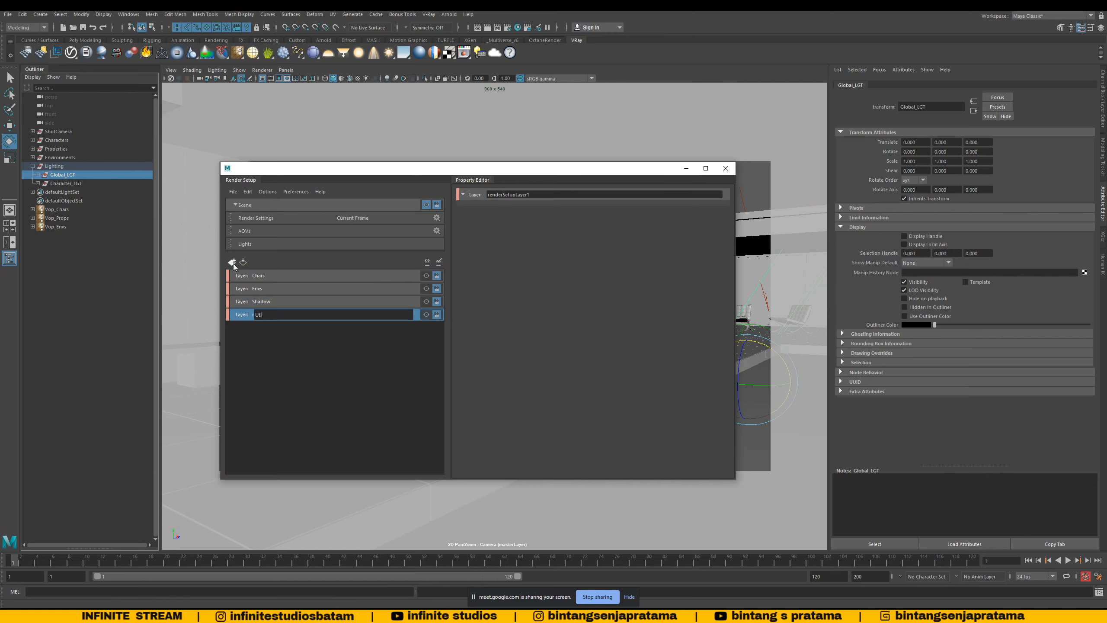
text(lity)
key(Return)
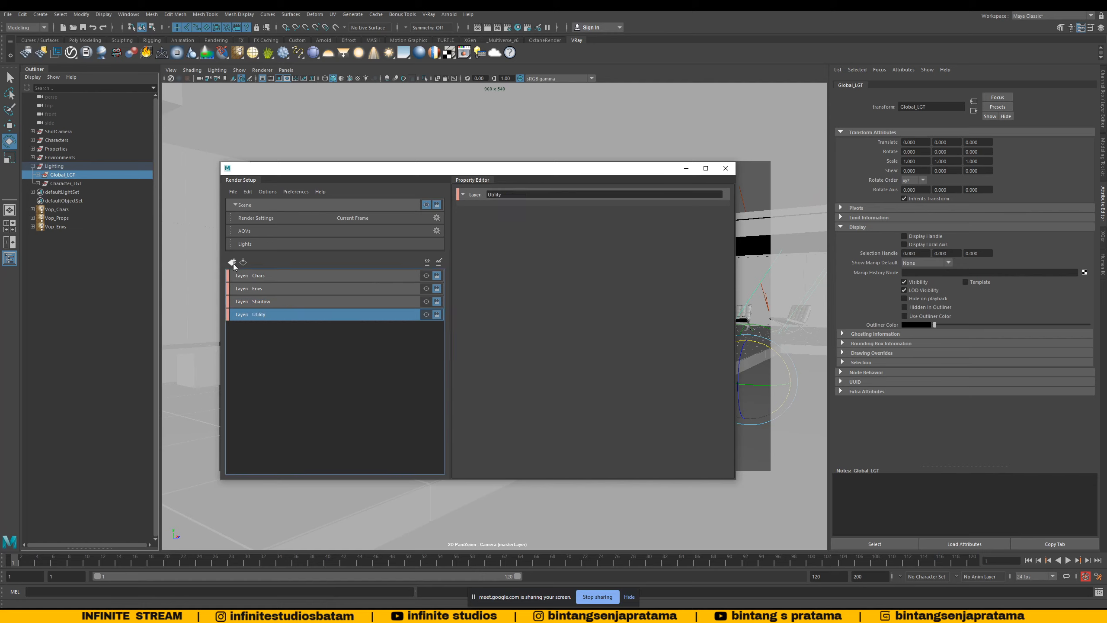
Step: Make Chars the visible render layer and reposition the Render Setup window so part of the viewport is uncovered
click(264, 274)
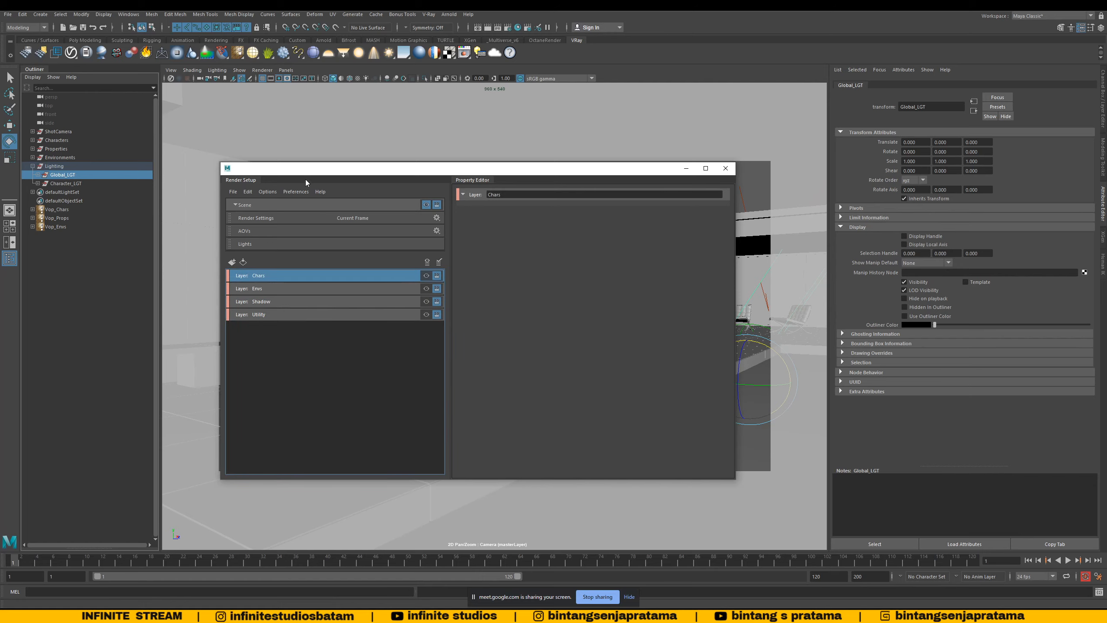
drag(323, 170, 720, 152)
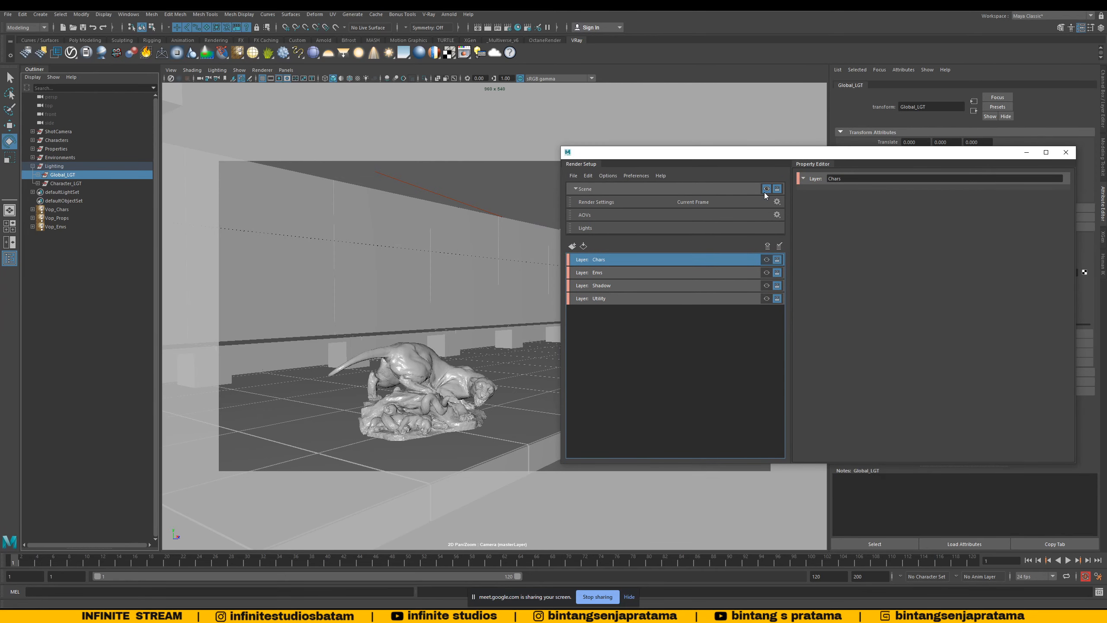
click(766, 260)
mouse_move(641, 159)
mouse_down()
mouse_move(880, 274)
mouse_move(645, 136)
mouse_move(692, 155)
mouse_move(652, 157)
mouse_up()
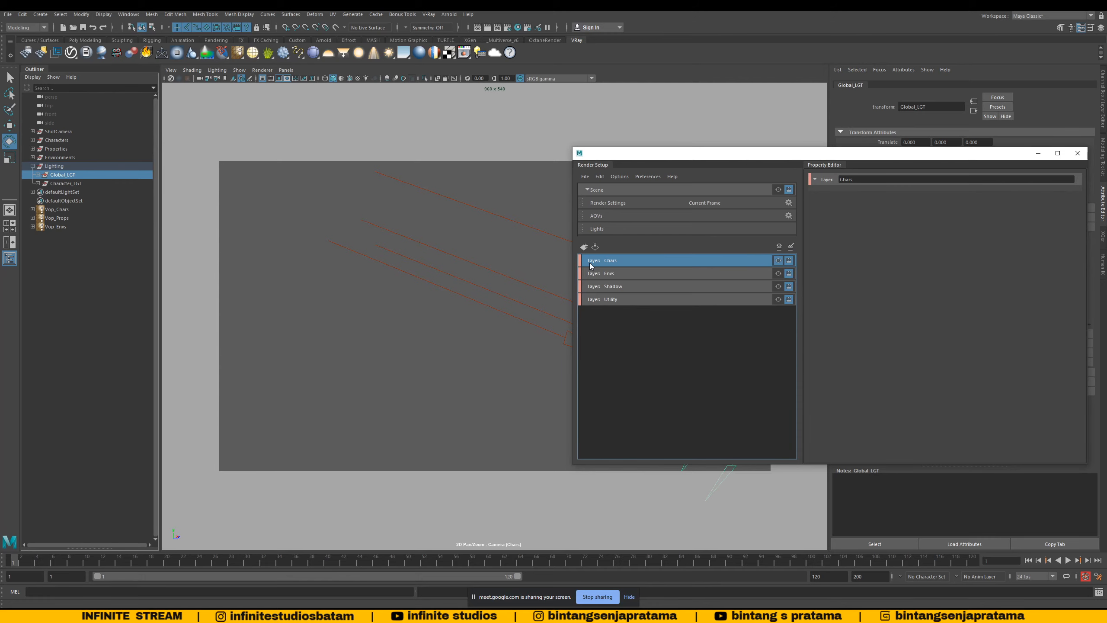
drag(627, 149, 583, 177)
click(654, 293)
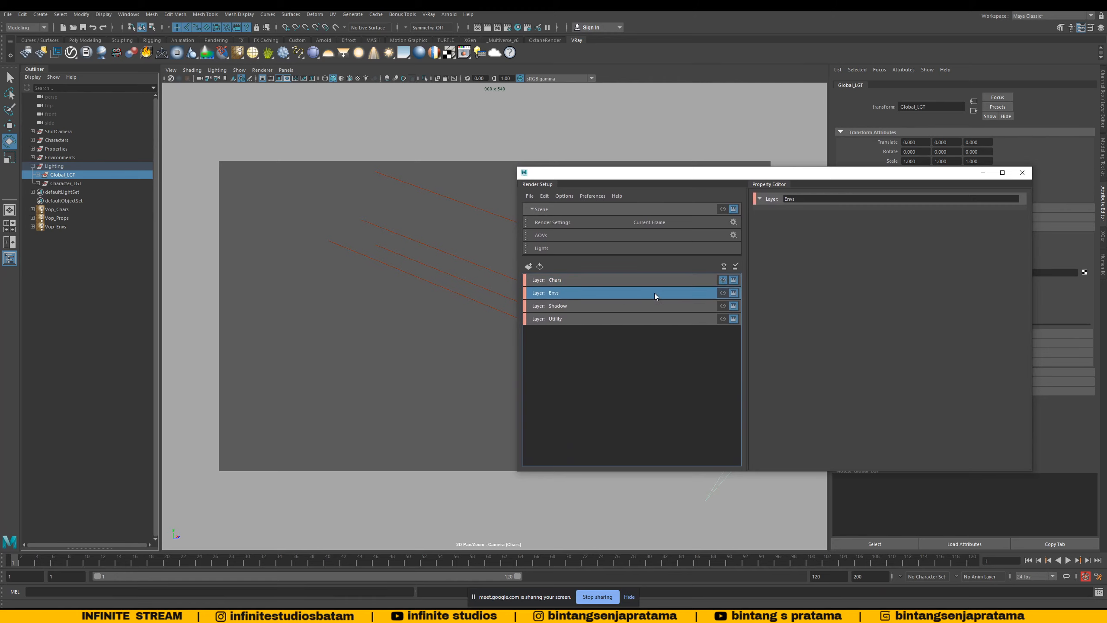
click(630, 279)
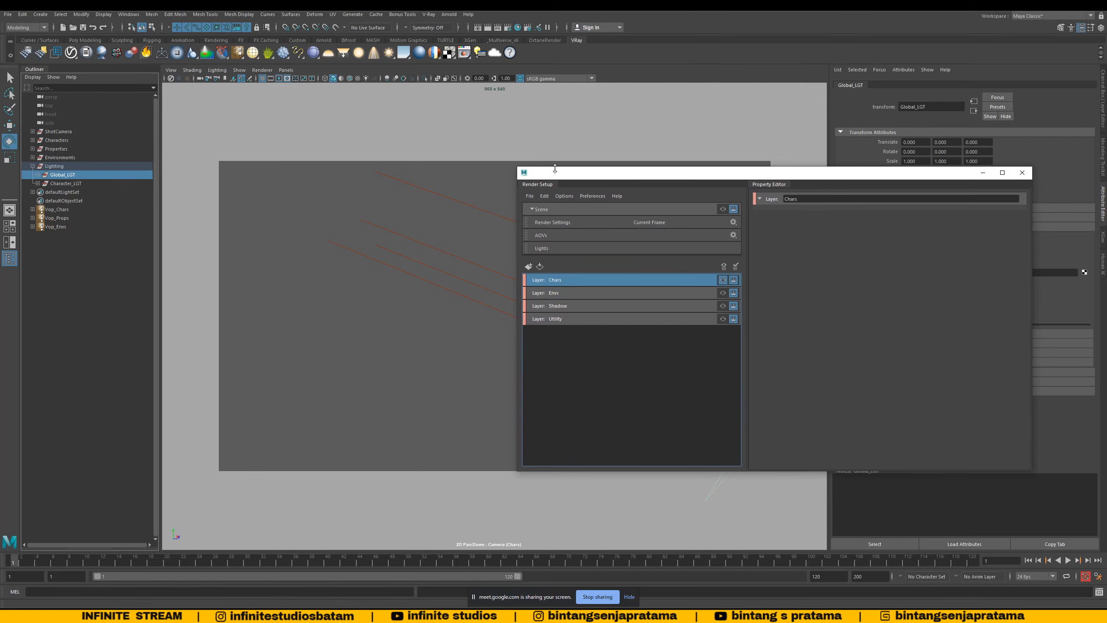
drag(550, 179, 503, 176)
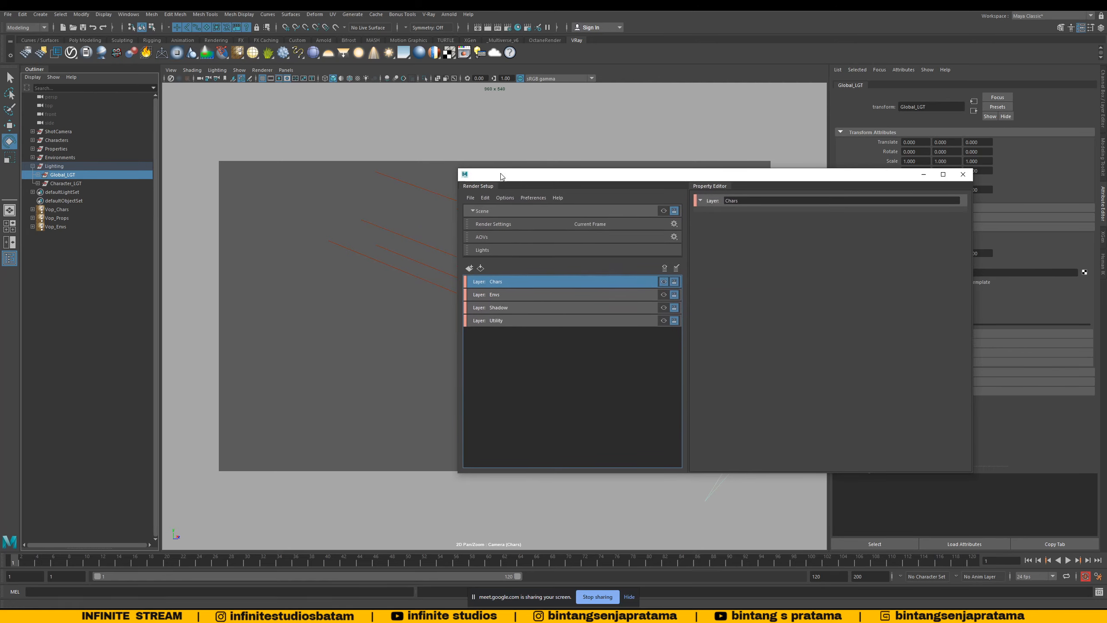
Step: Create a collection named C_Geo inside the Chars render layer
right_click(514, 280)
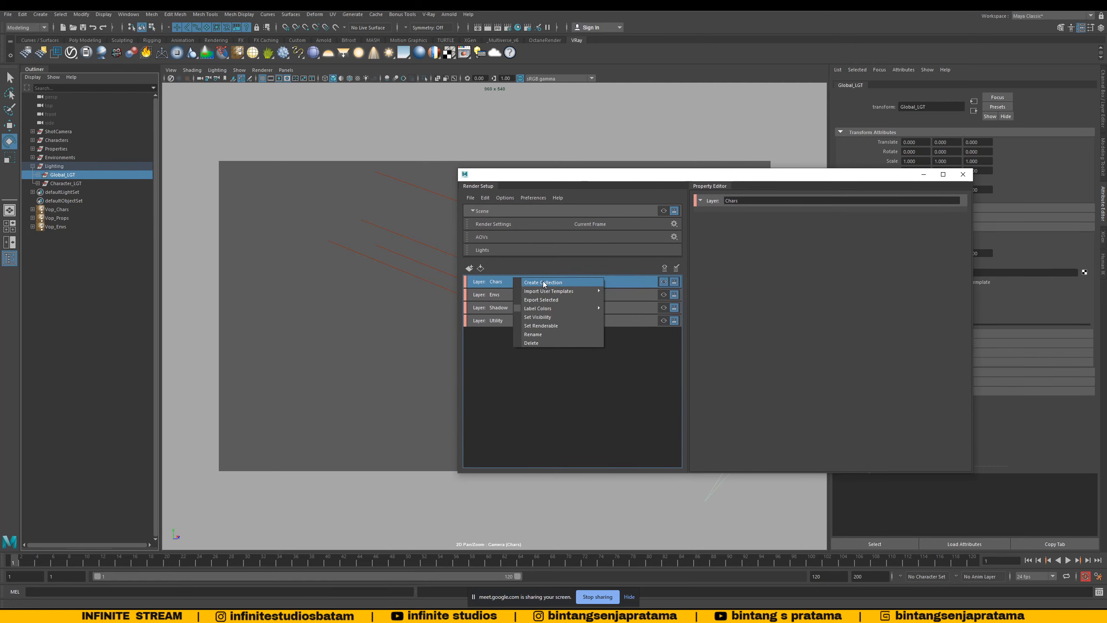
click(491, 285)
right_click(515, 281)
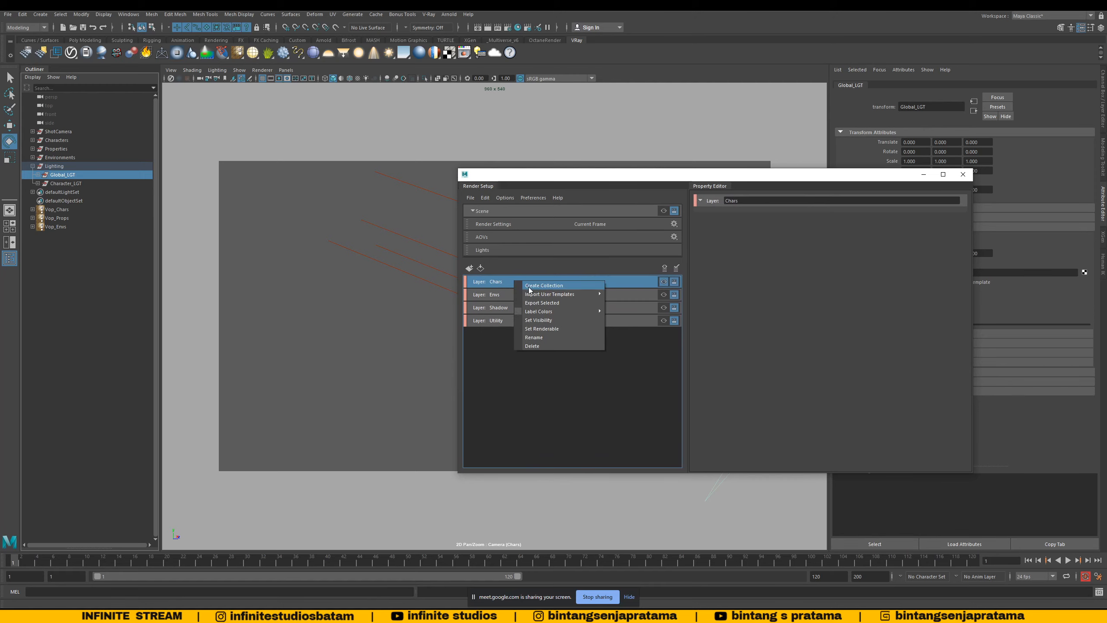
click(528, 288)
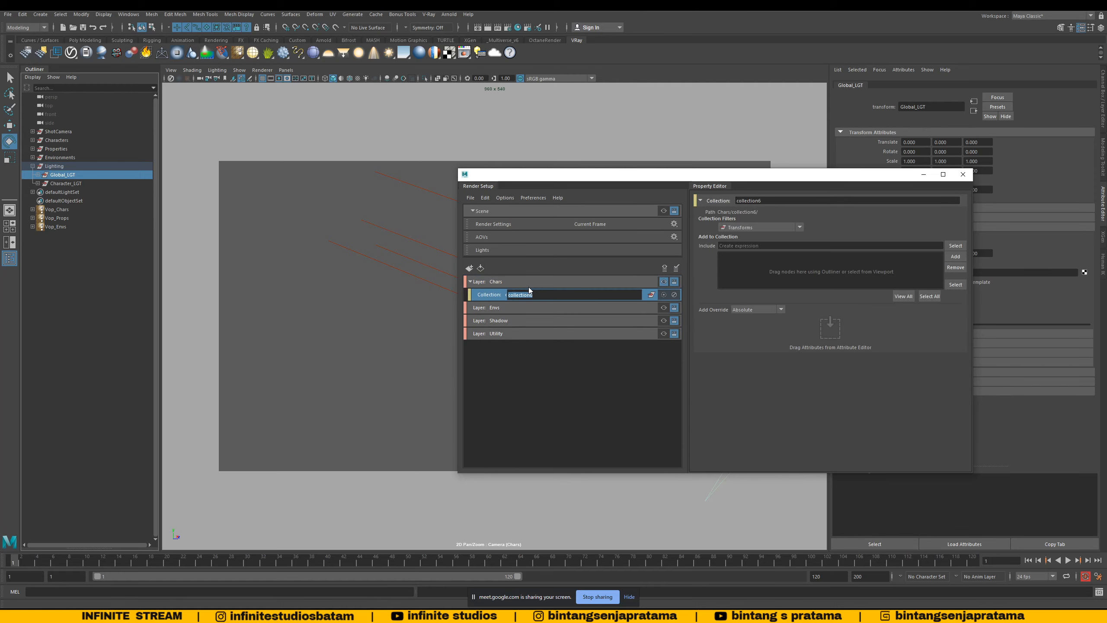
text(C_)
text(Geo)
key(Return)
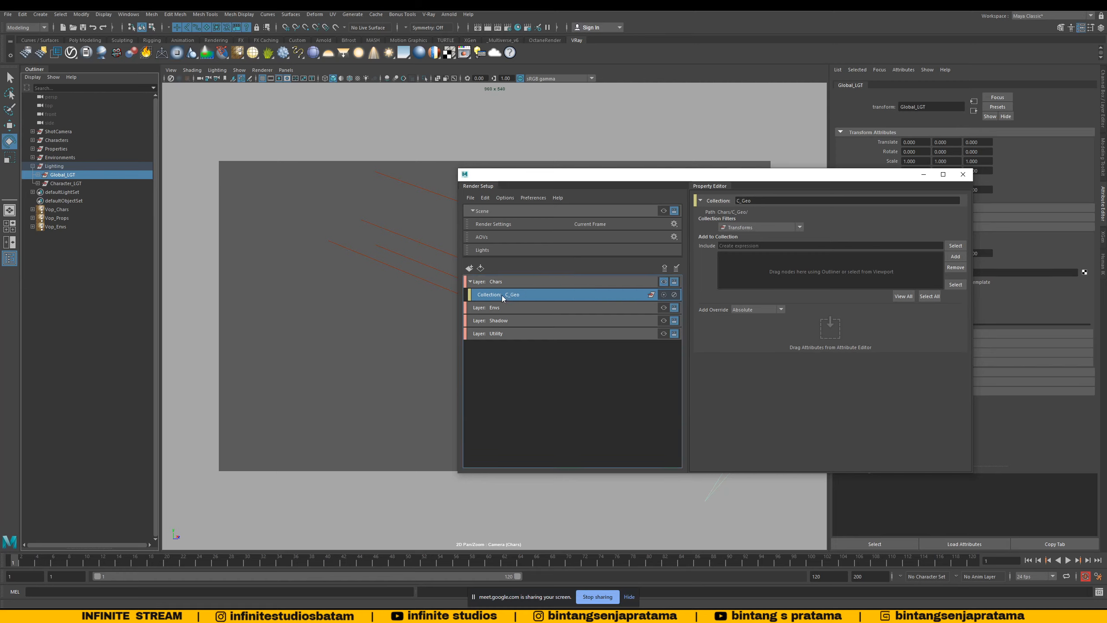
drag(513, 178, 519, 177)
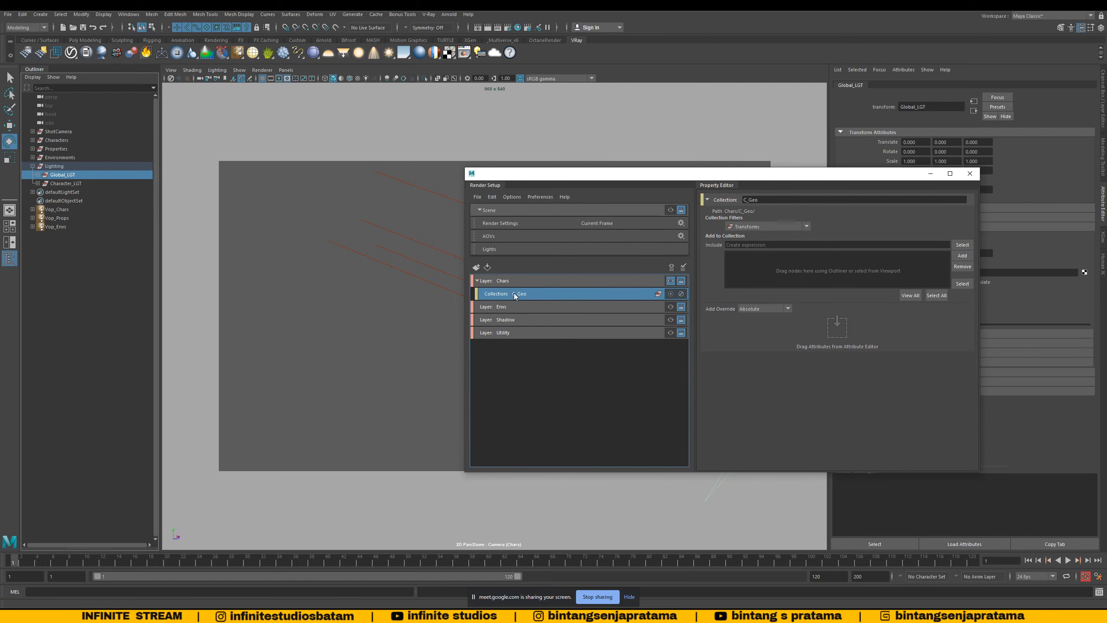
Step: Add the Characters, Properties and Environments groups to the C_Geo collection
click(33, 166)
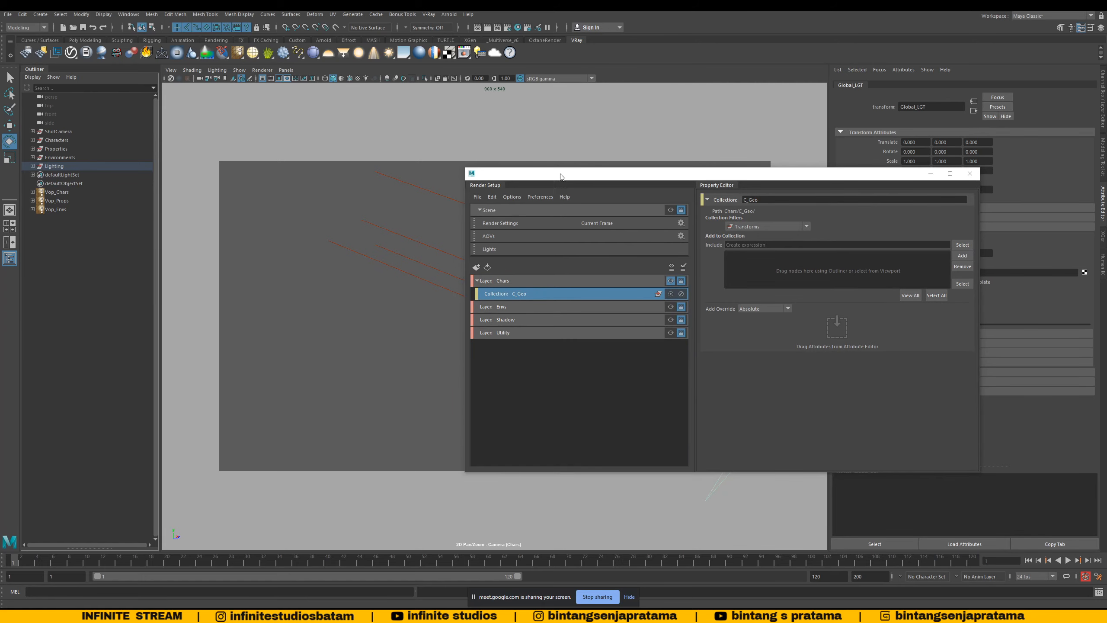
drag(560, 176, 681, 179)
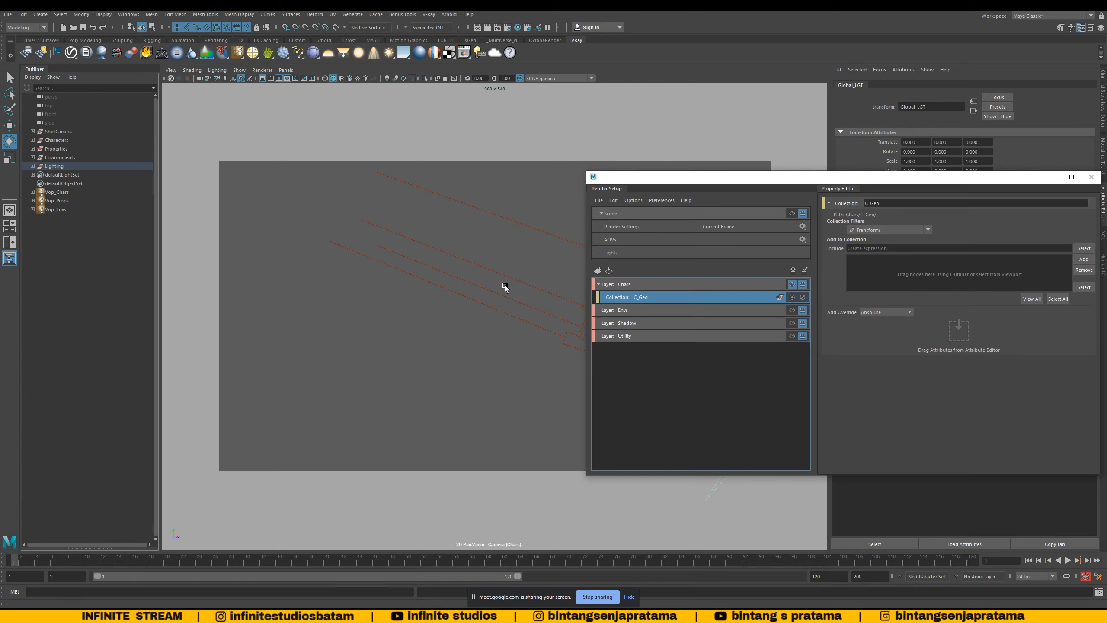
click(57, 141)
shift+click(58, 156)
click(57, 142)
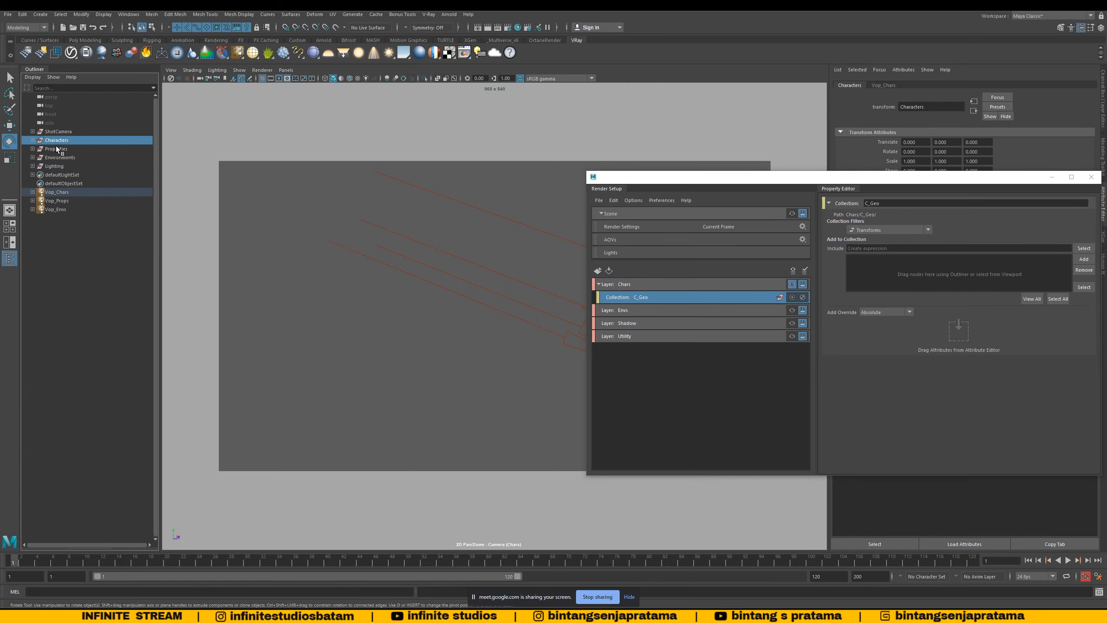
shift+click(56, 156)
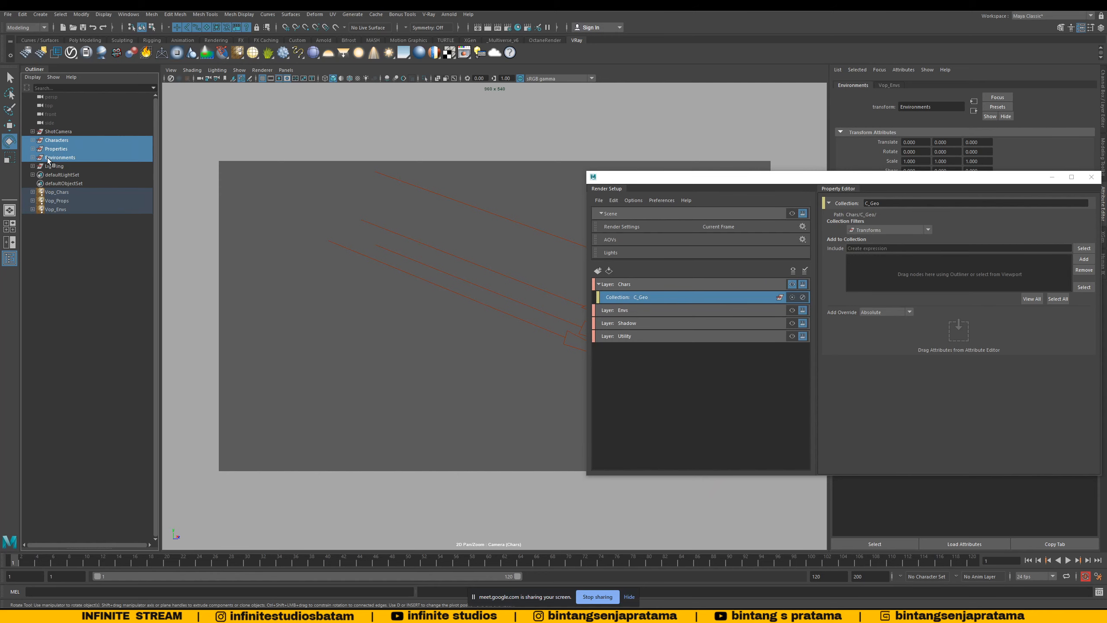
drag(863, 180, 813, 178)
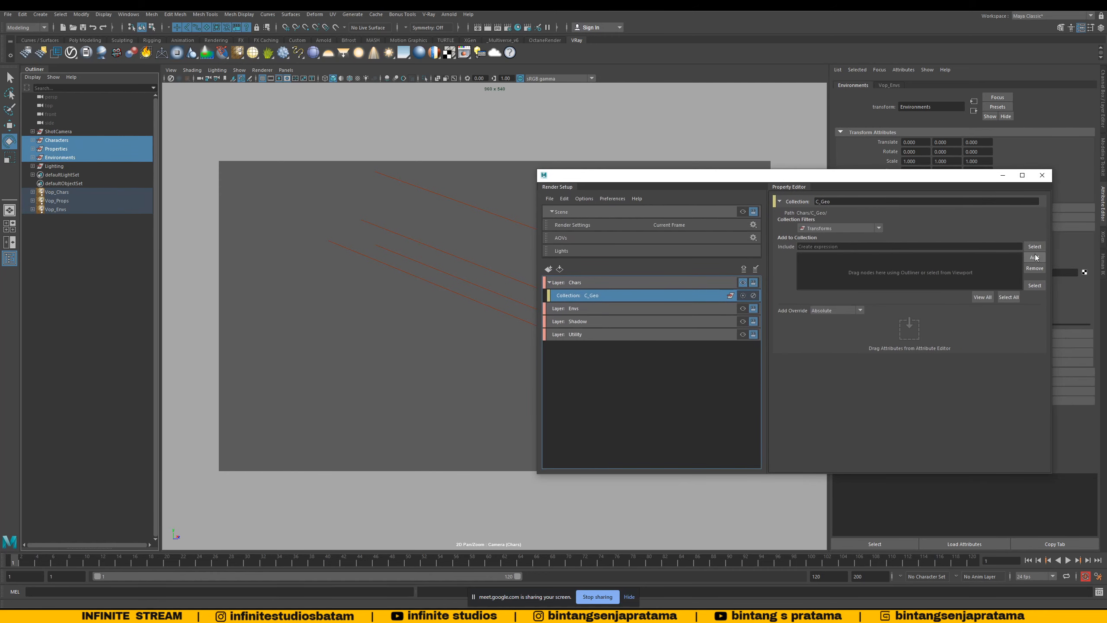
click(1034, 256)
drag(553, 177, 561, 175)
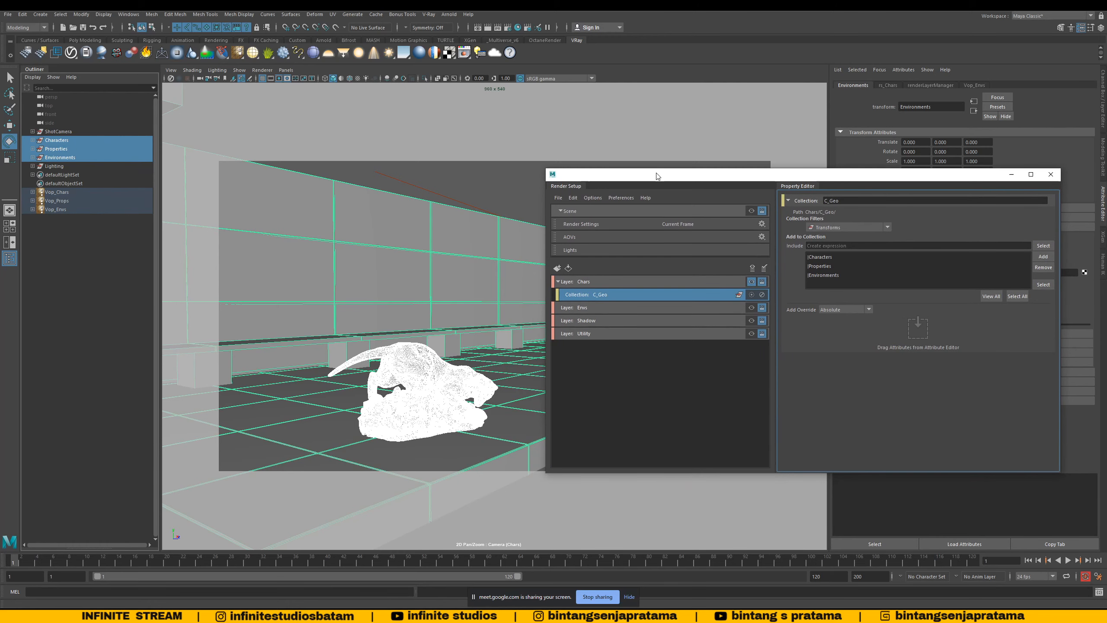
drag(658, 176, 629, 173)
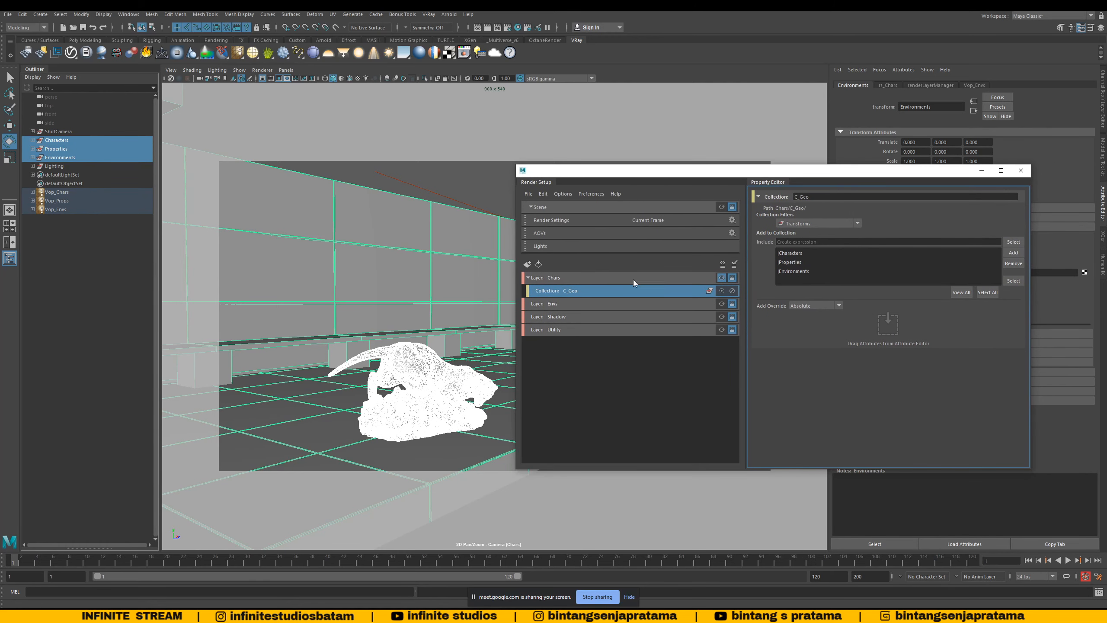
Step: Clear the object selection and compare the Chars and Envs render layers in the viewport, returning to Chars
click(582, 279)
click(578, 290)
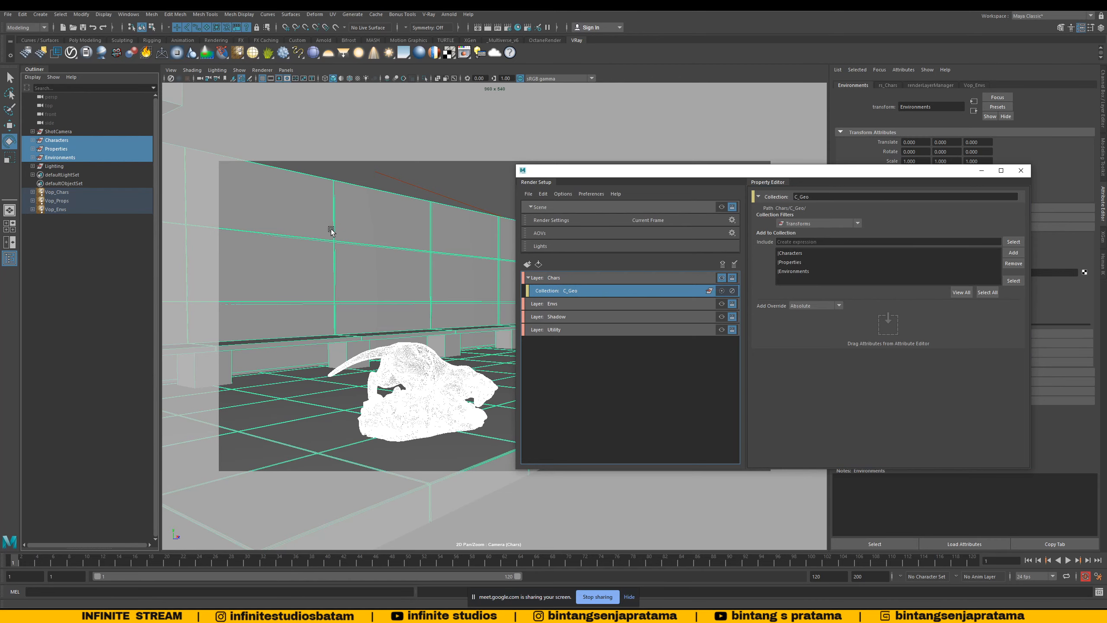
drag(552, 172, 701, 172)
click(588, 214)
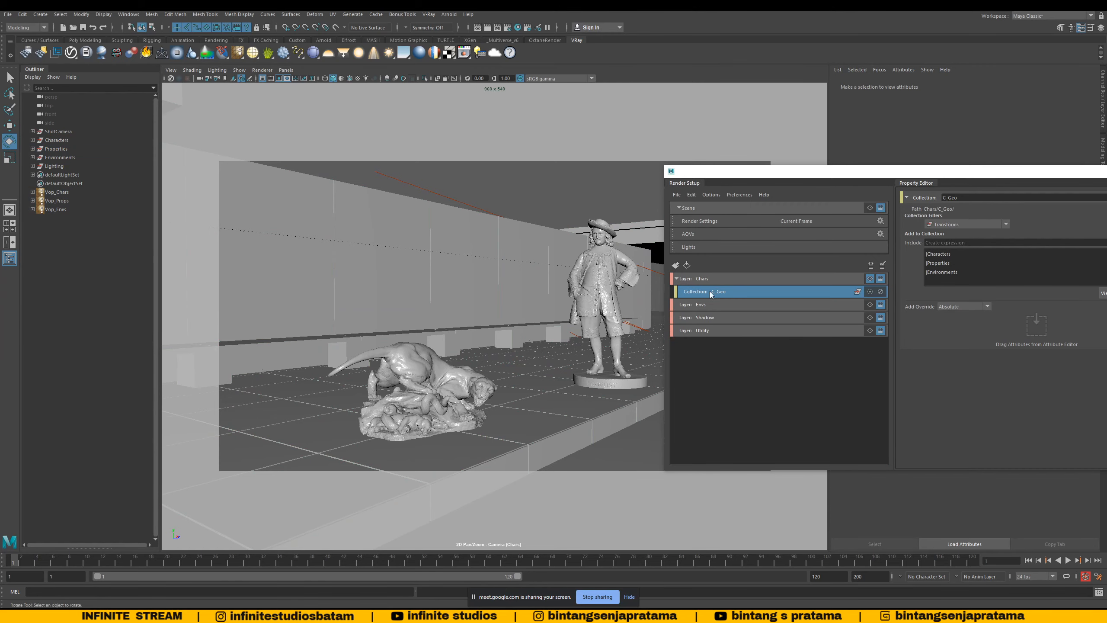
click(870, 304)
click(709, 305)
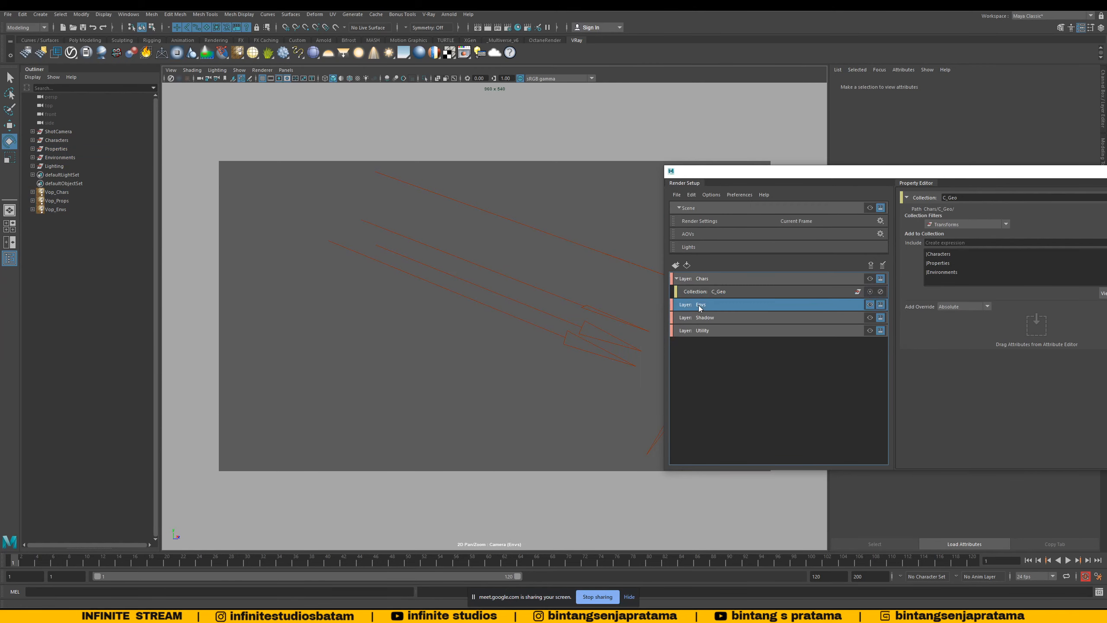
click(869, 278)
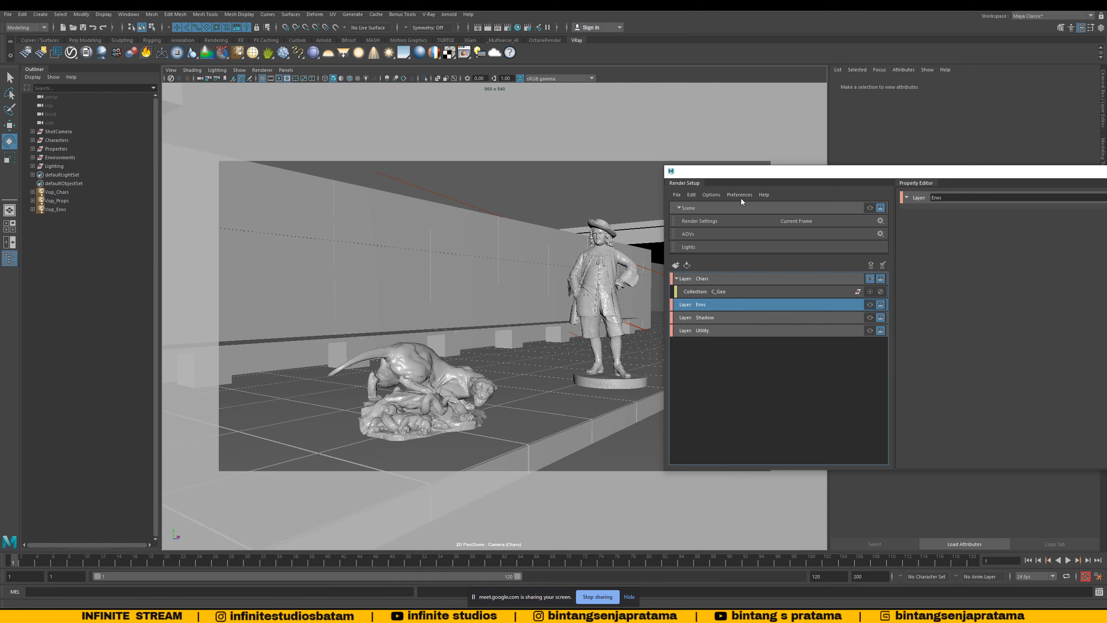
drag(724, 176, 653, 176)
click(628, 296)
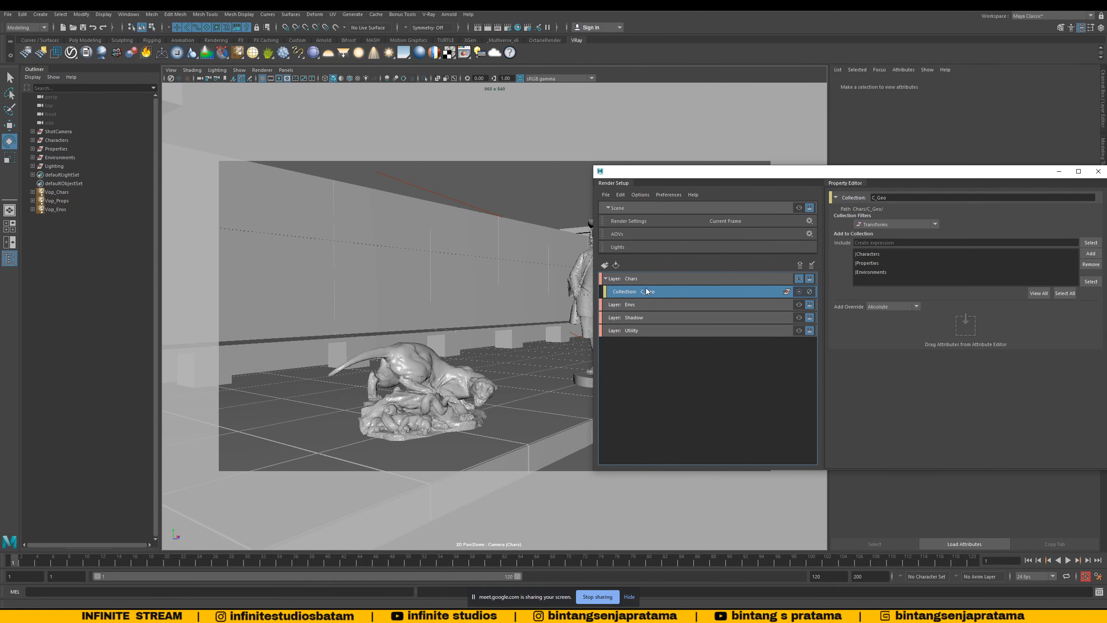
click(650, 279)
click(648, 292)
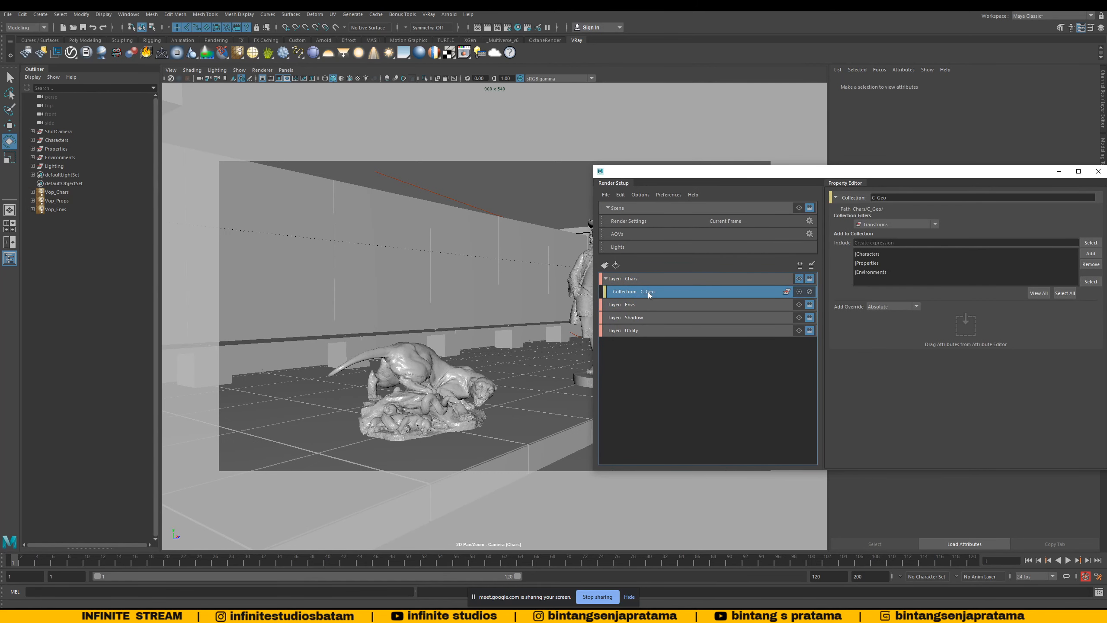
click(639, 280)
click(646, 293)
Step: Create a collection named E_Geo inside the Envs render layer
click(634, 305)
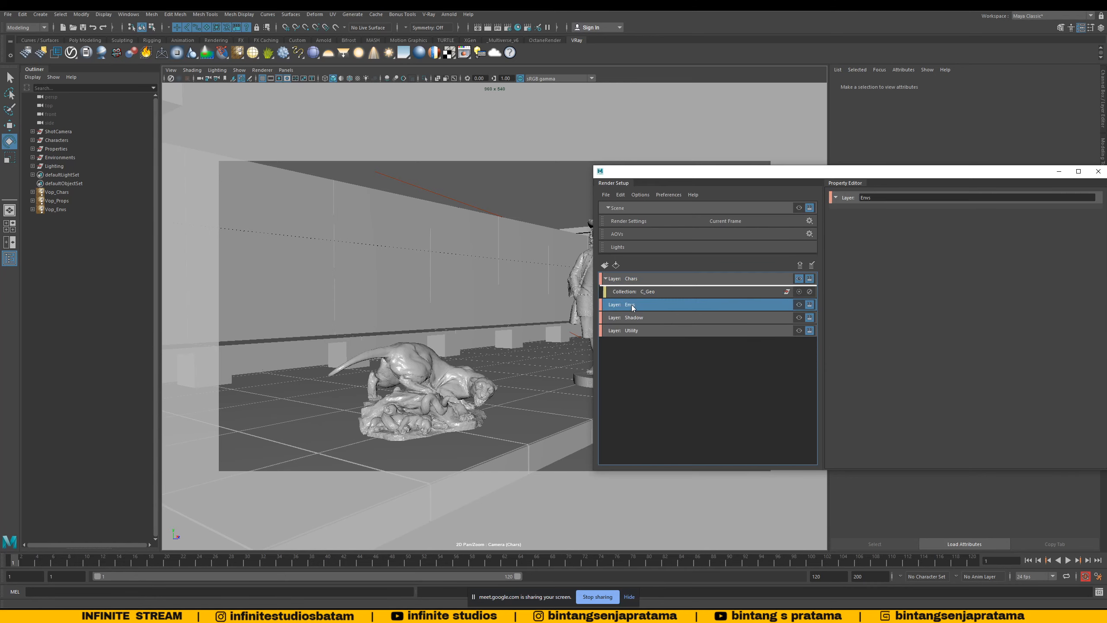
right_click(629, 308)
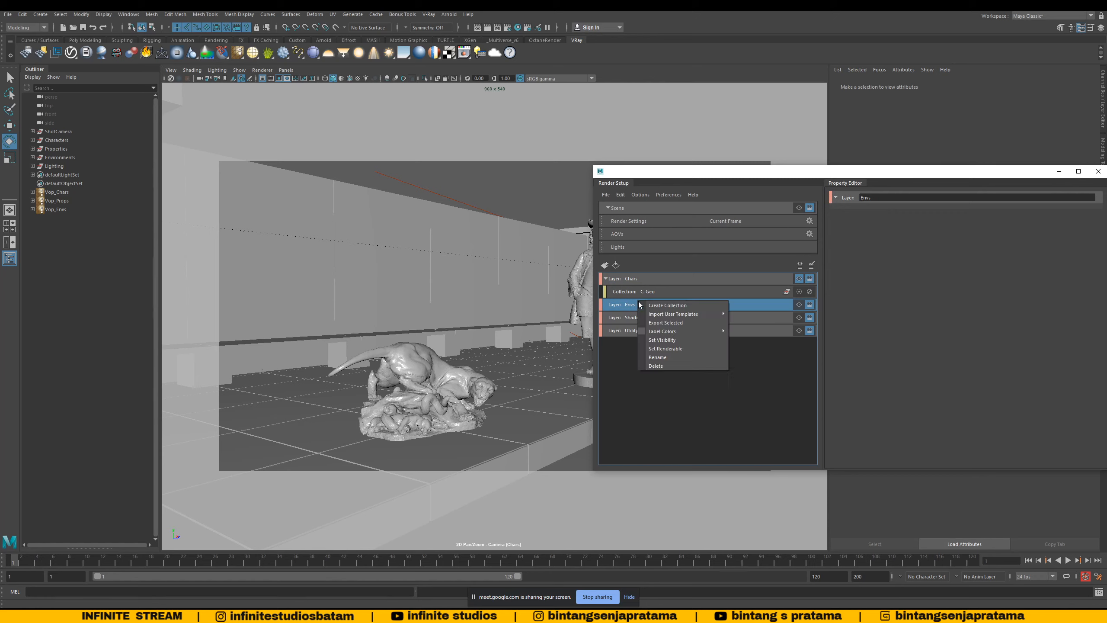
click(664, 303)
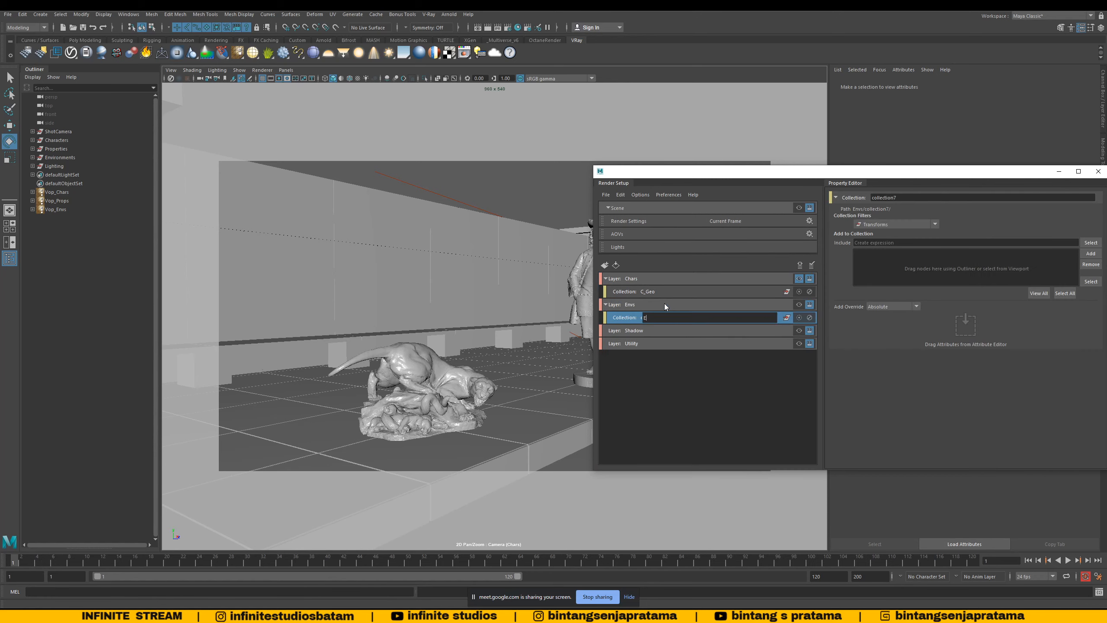
text(E_Geo)
key(Return)
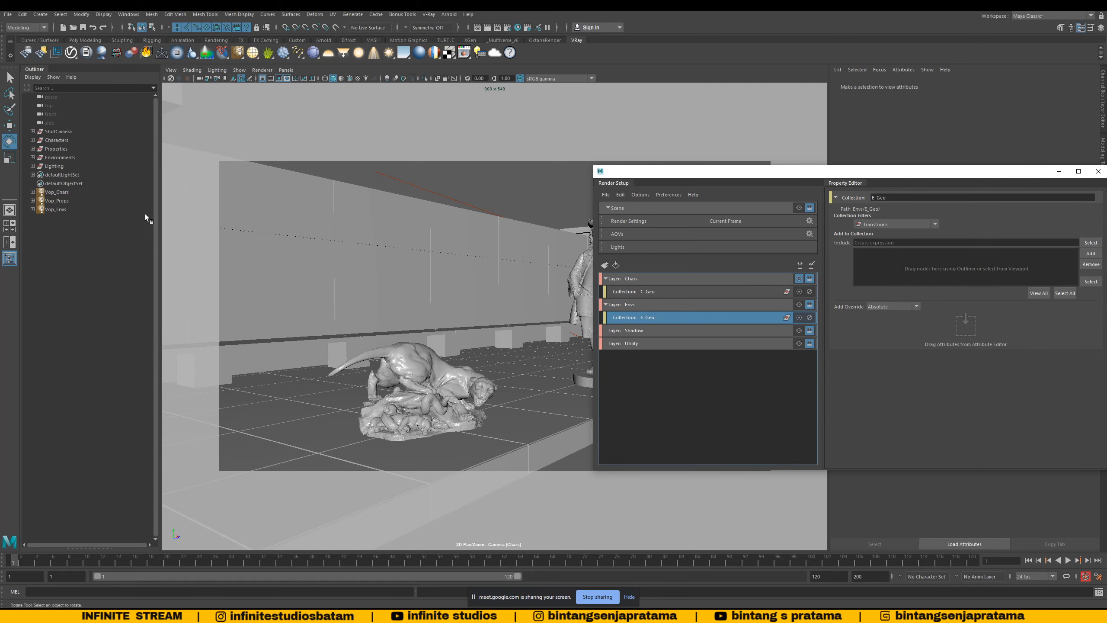
Step: Add the Environments group to the E_Geo collection
drag(657, 175, 652, 179)
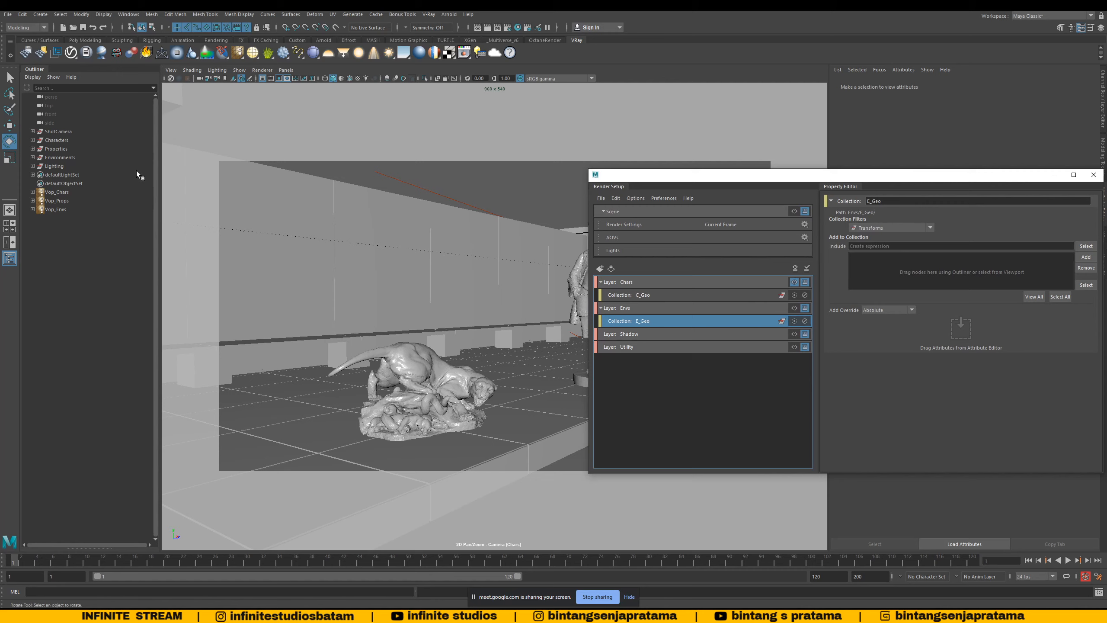
click(61, 158)
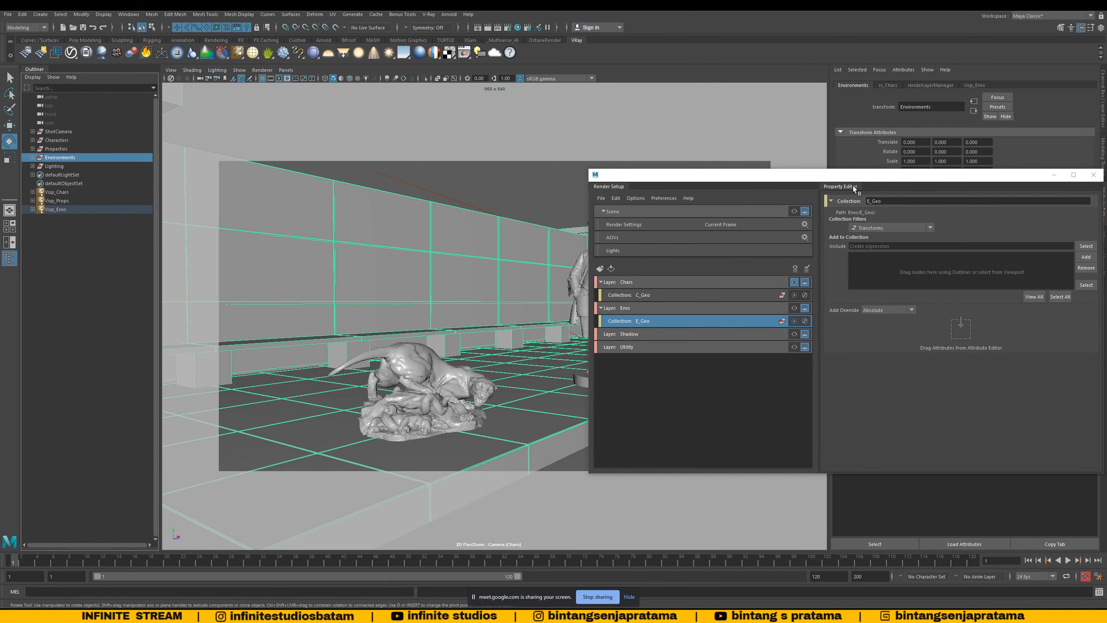
drag(852, 186, 777, 187)
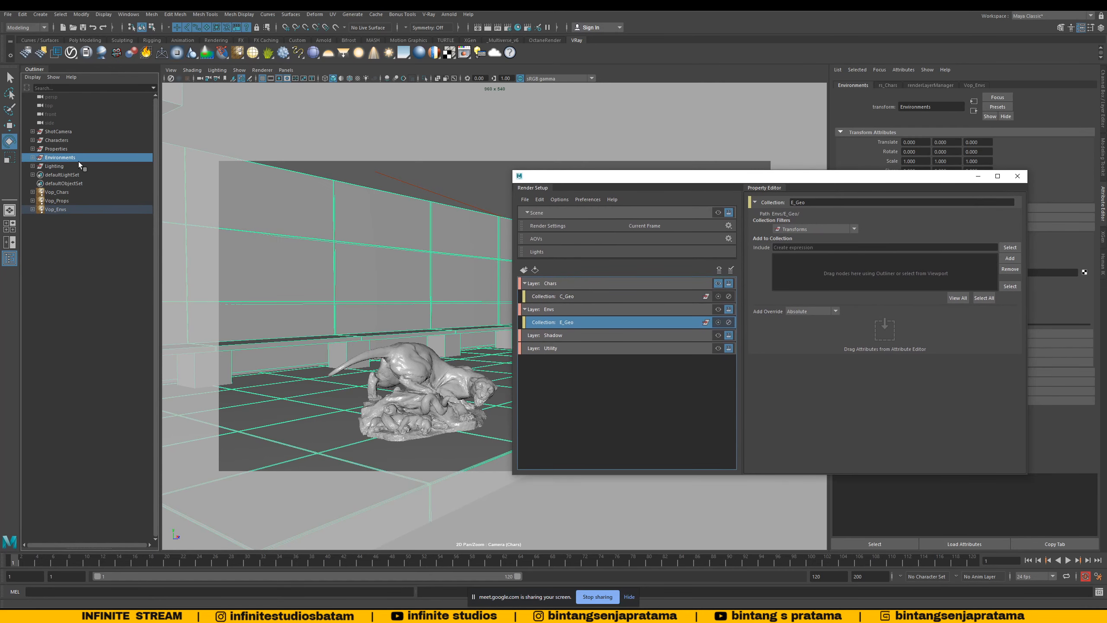
click(1009, 258)
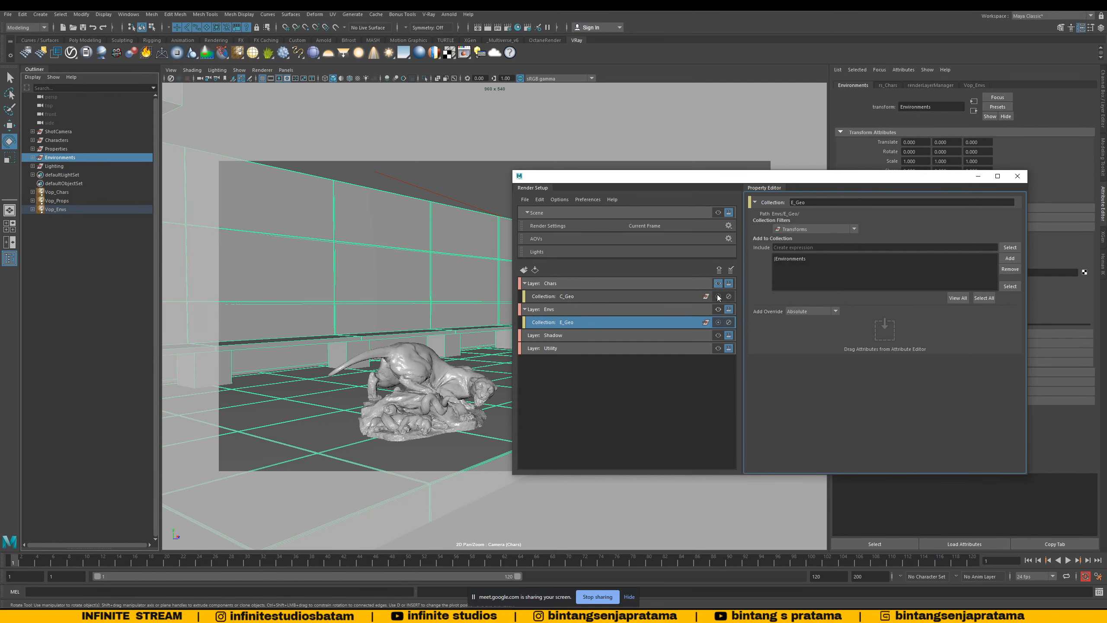
Step: Make Envs the visible render layer and collapse the Chars layer in the layer list
drag(694, 182, 817, 174)
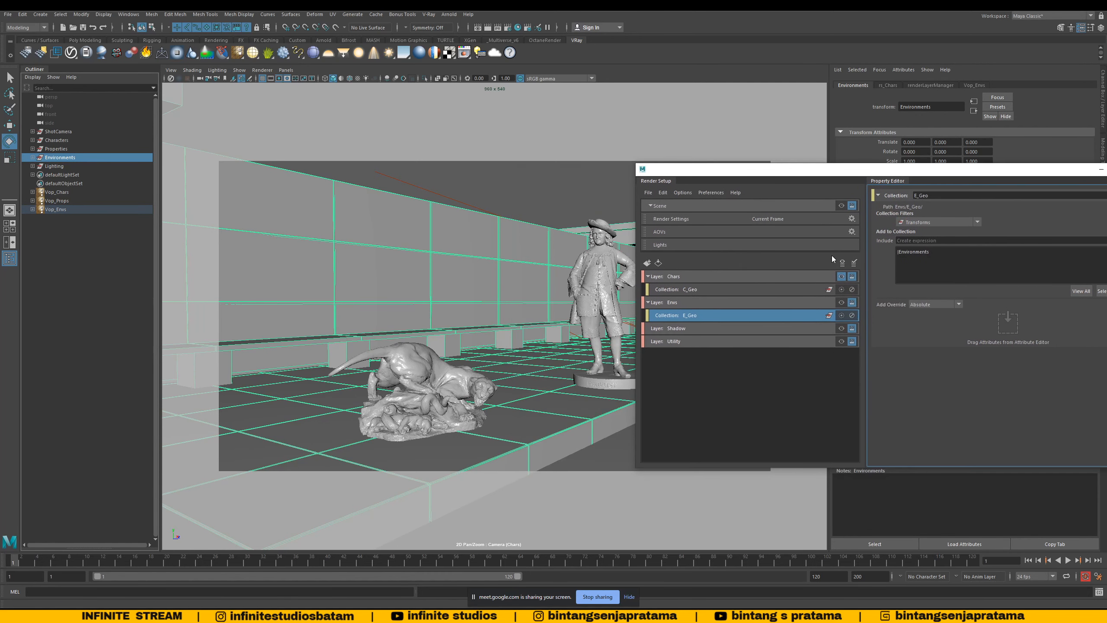
click(839, 304)
drag(660, 174, 502, 169)
click(489, 271)
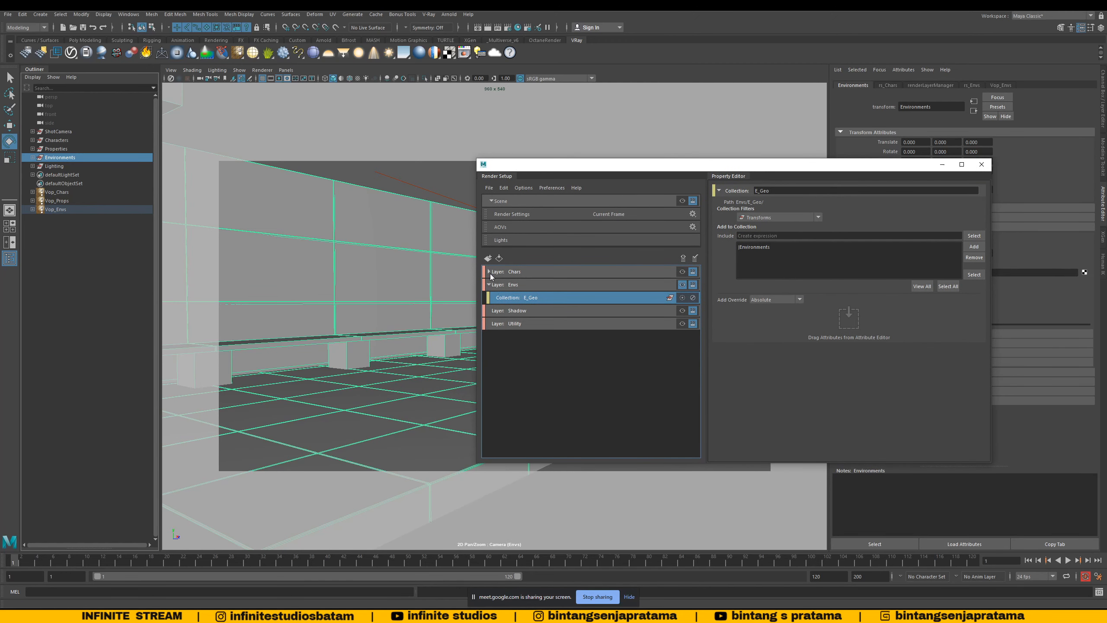
click(489, 284)
click(501, 297)
click(489, 284)
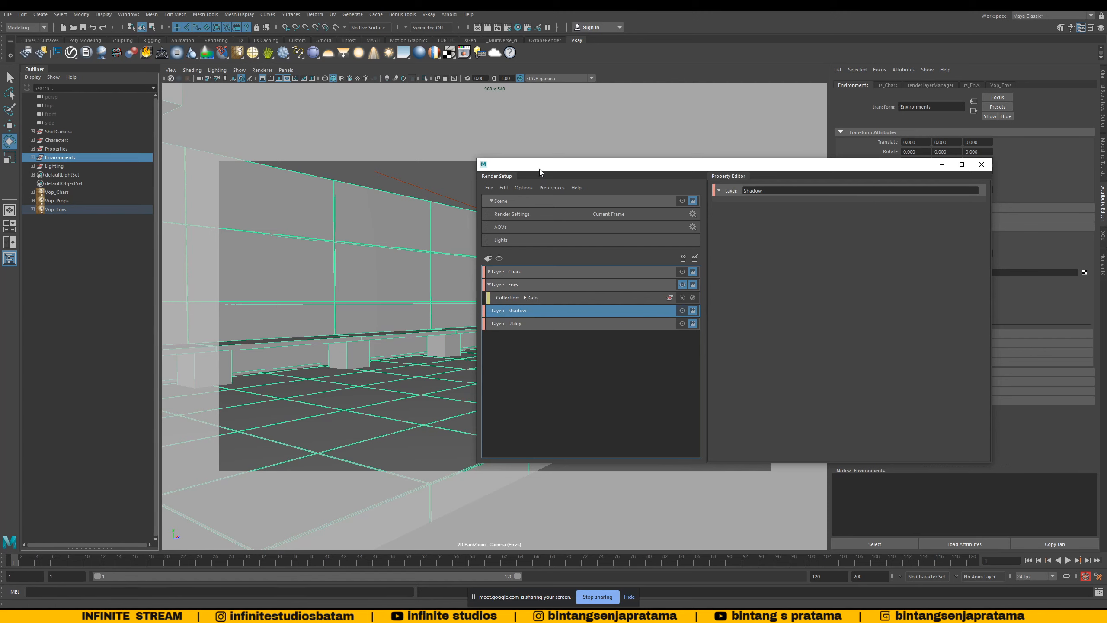
Step: Create a collection named S_Geo inside the Shadow render layer
drag(539, 172, 653, 171)
right_click(627, 308)
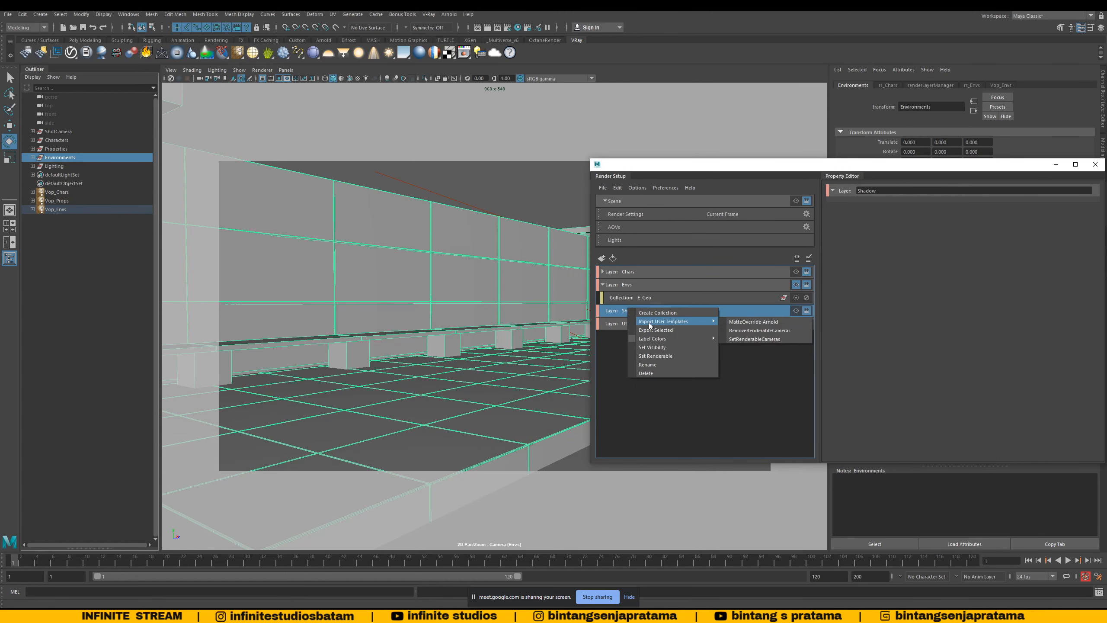
click(654, 314)
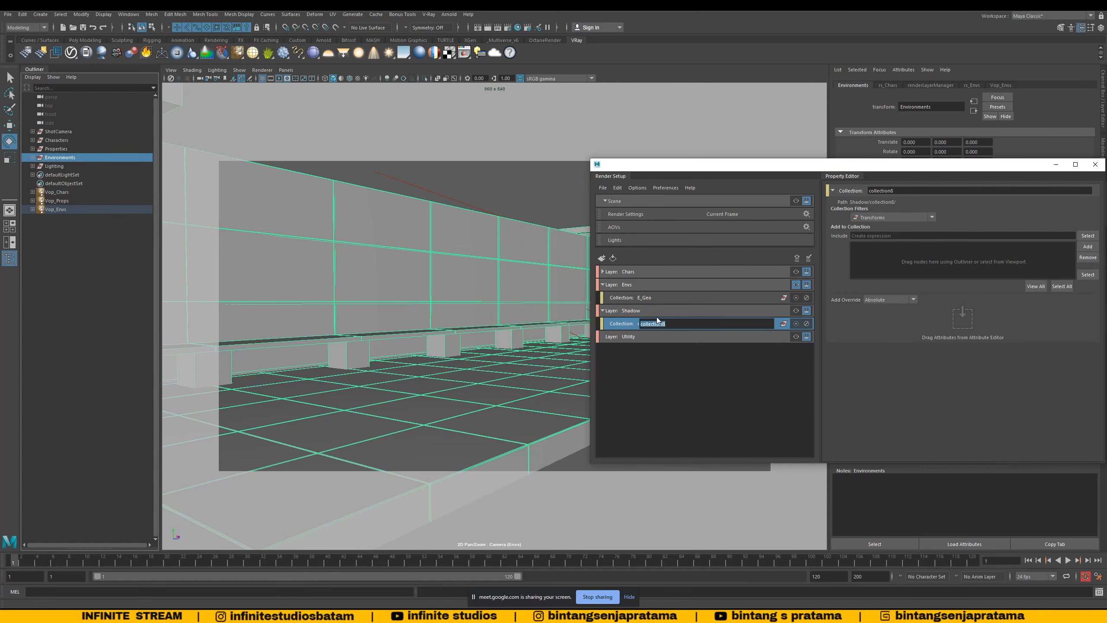
text(S_Geo)
key(Return)
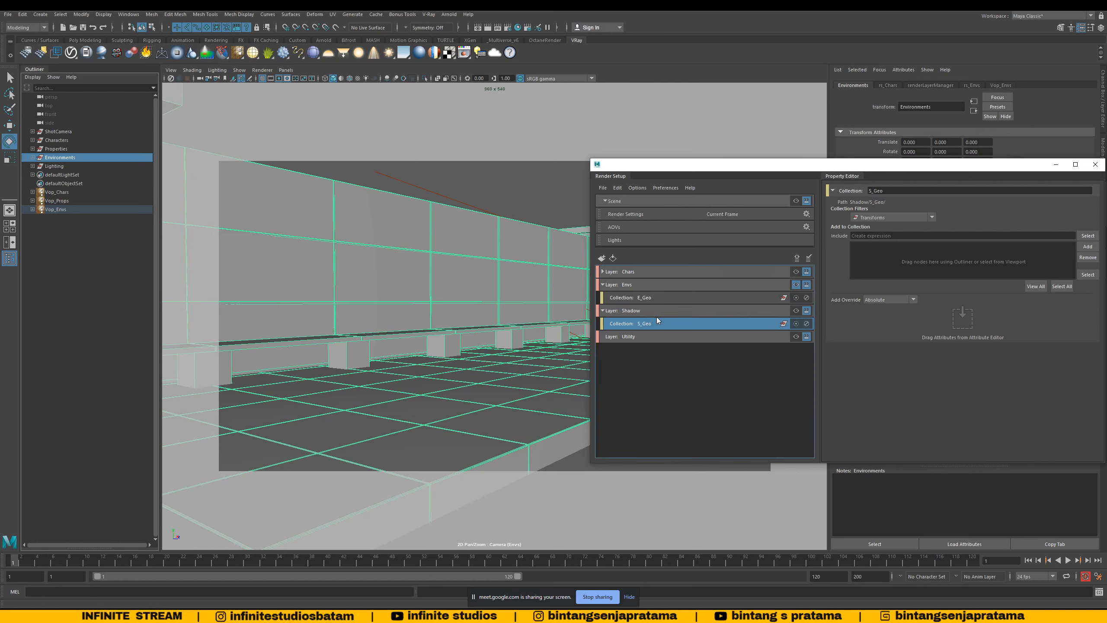
Step: Add the Characters, Properties and Environments groups to the S_Geo collection
click(52, 141)
shift+click(53, 158)
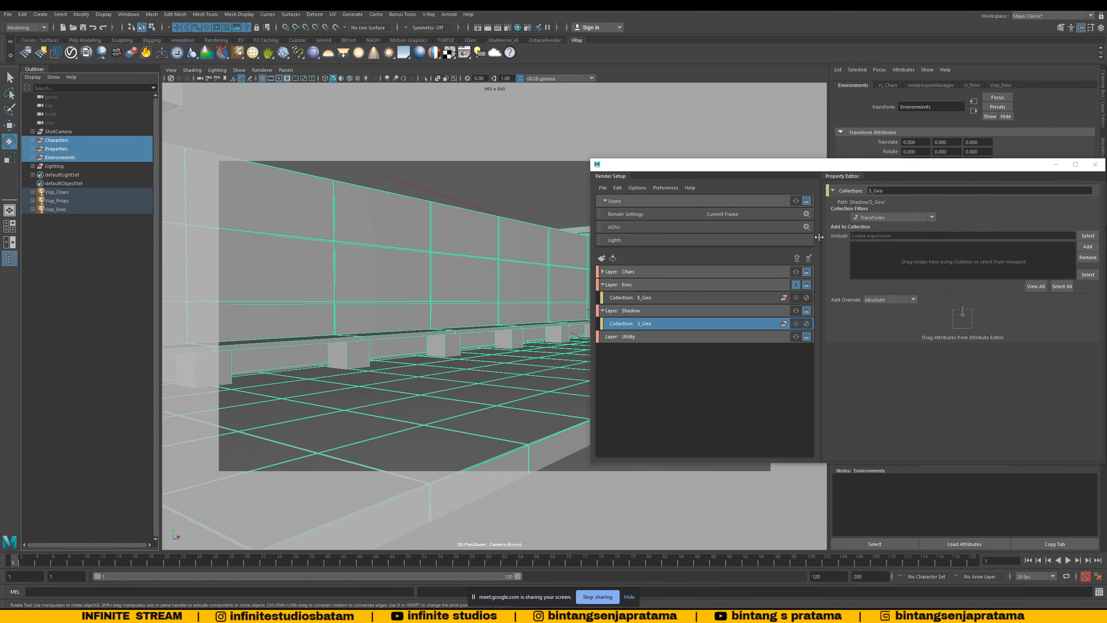
click(1085, 247)
Step: Make Shadow the visible render layer and move the Render Setup window to uncover part of the viewport
click(654, 310)
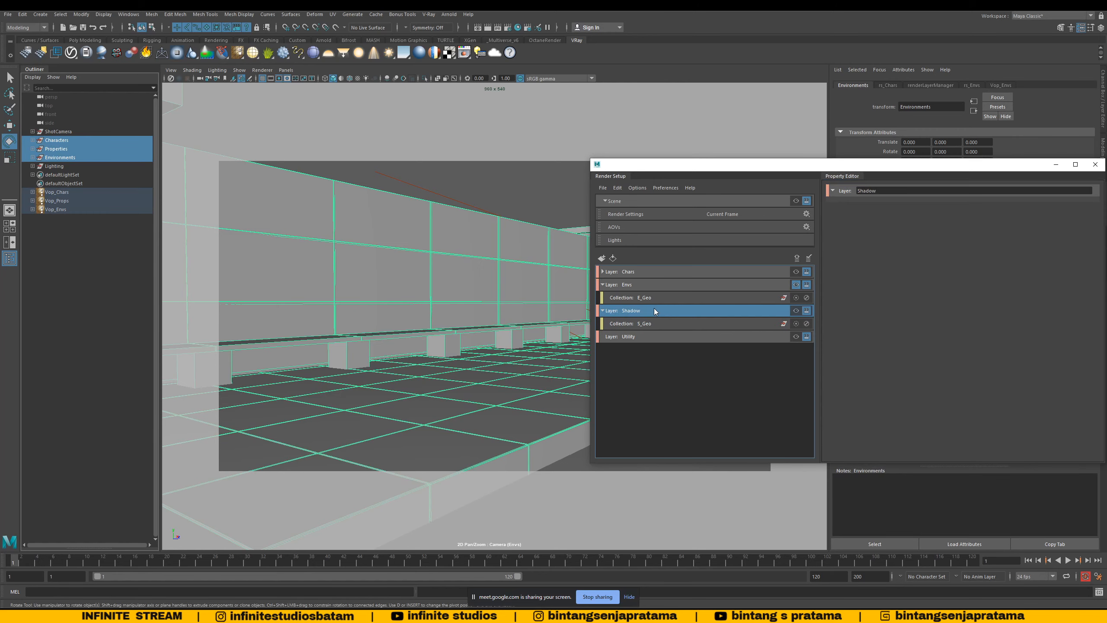
drag(623, 171, 585, 184)
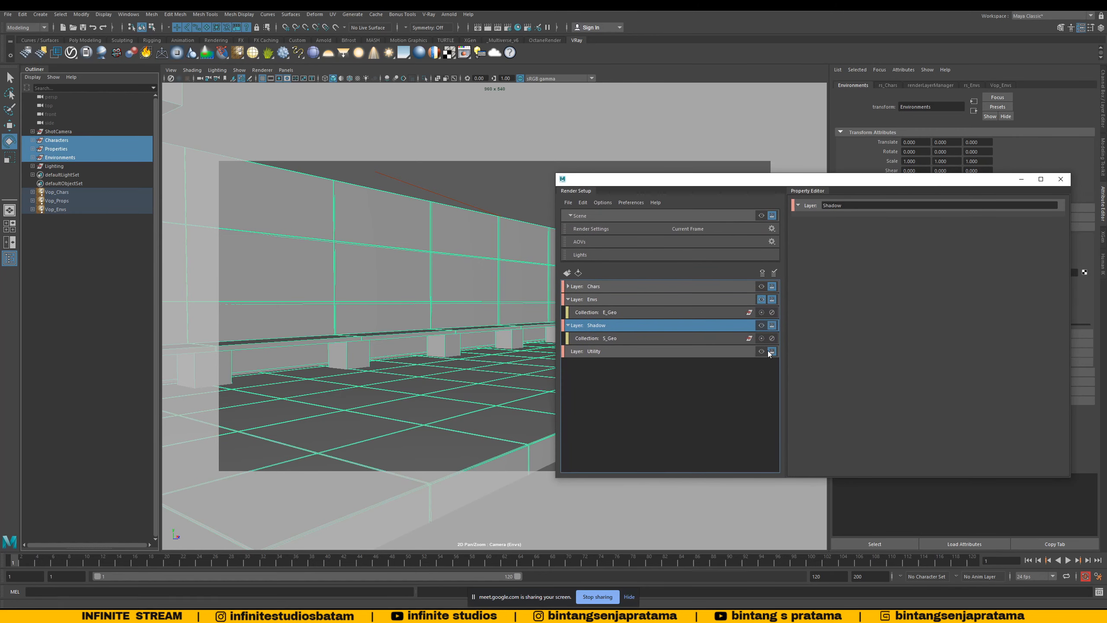
click(762, 325)
mouse_move(671, 182)
mouse_down()
mouse_move(849, 187)
mouse_move(635, 181)
mouse_up()
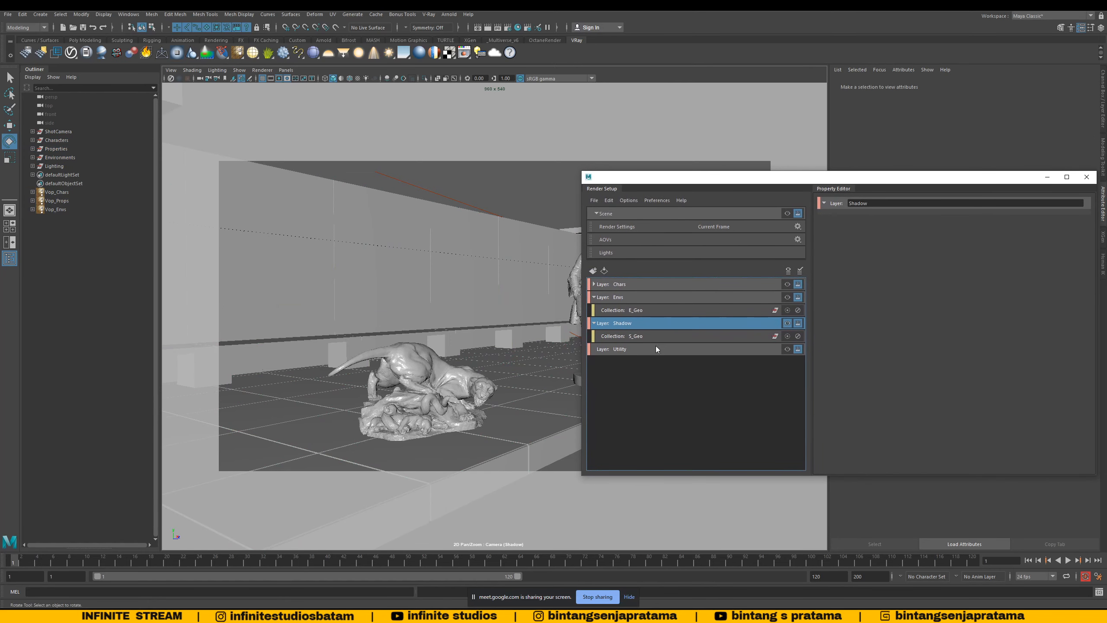
Step: Create a collection named U_Geo inside the Utility render layer
click(630, 349)
right_click(641, 352)
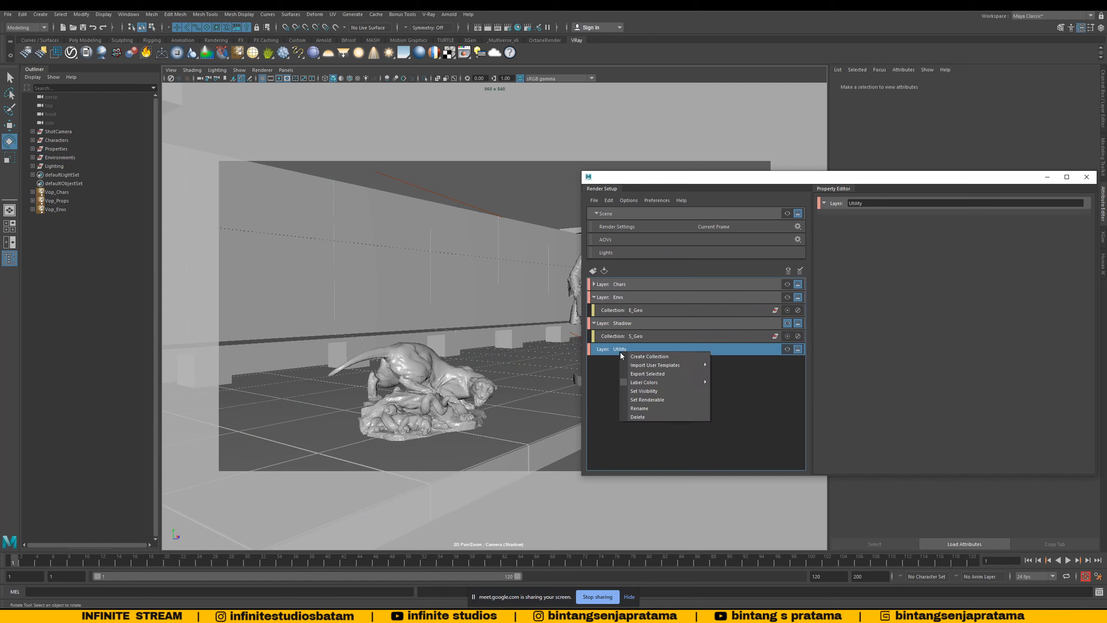
click(641, 359)
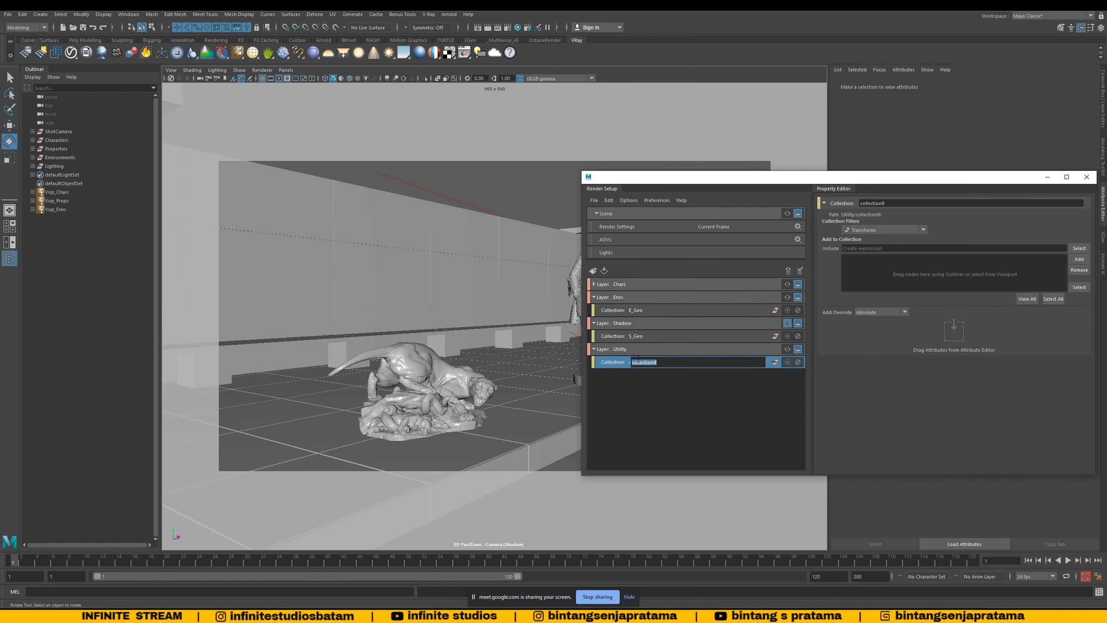
text(U_Geo)
key(Return)
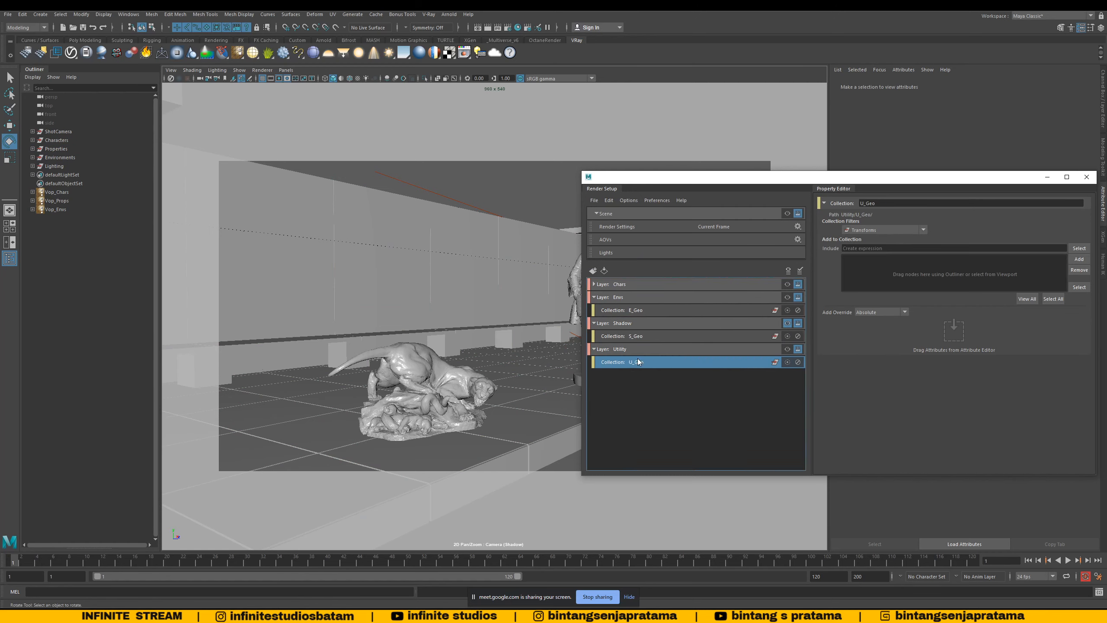
Step: Add the Characters, Properties and Environments groups to the U_Geo collection and shift the Render Setup window slightly
click(61, 140)
shift+click(61, 158)
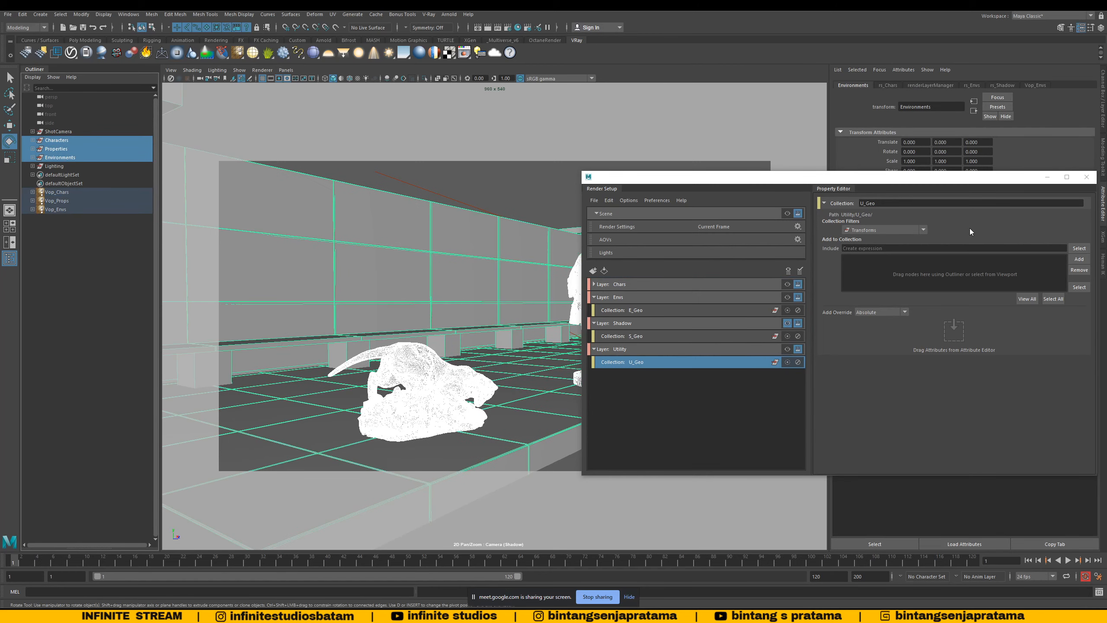
click(1079, 259)
drag(714, 181, 691, 183)
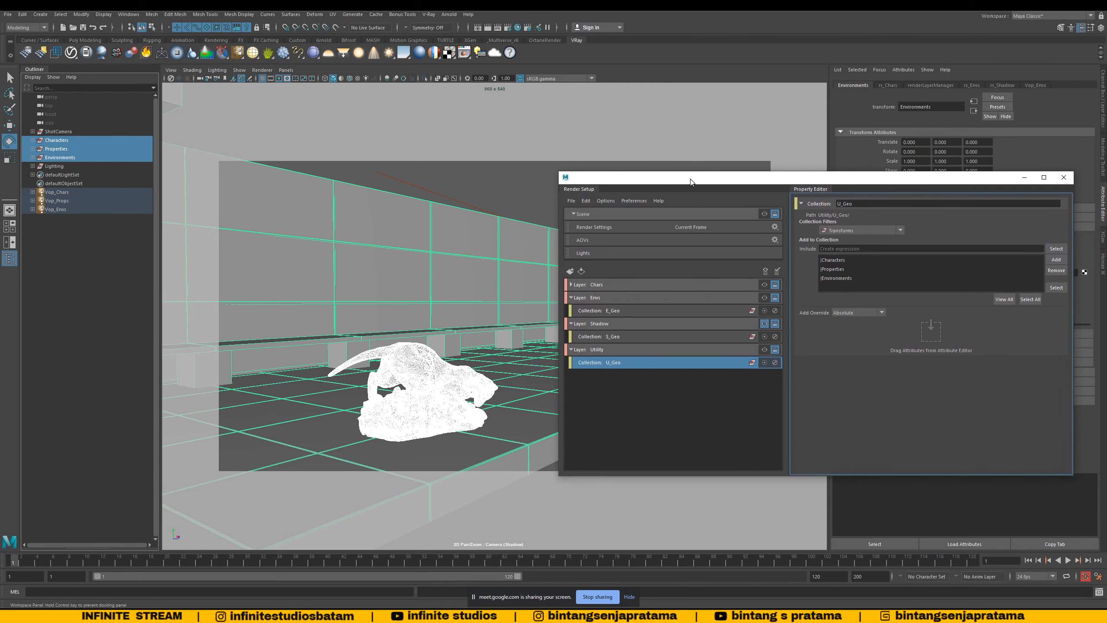
Step: Look over the Shadow, Utility and Chars render layers and their collections, expanding Chars to show C_Geo
click(612, 326)
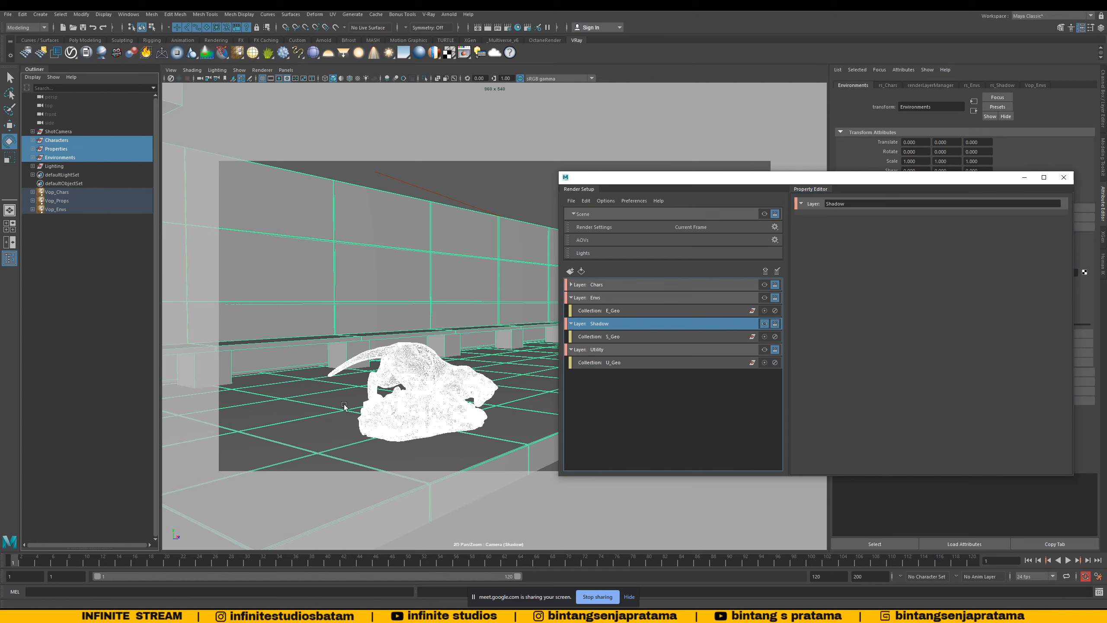
click(613, 350)
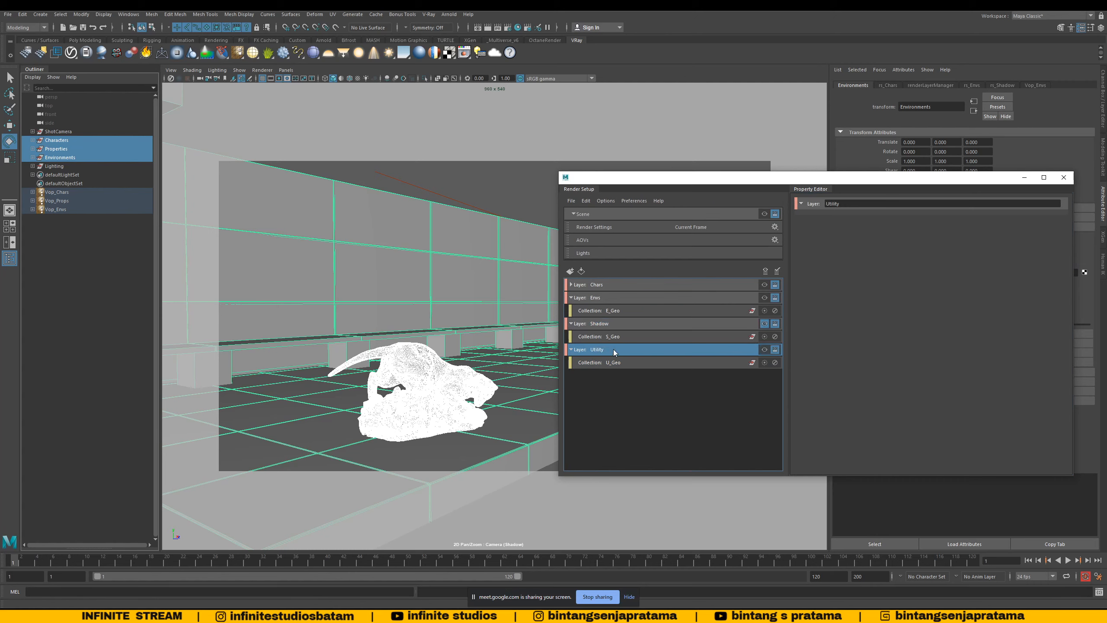
click(619, 363)
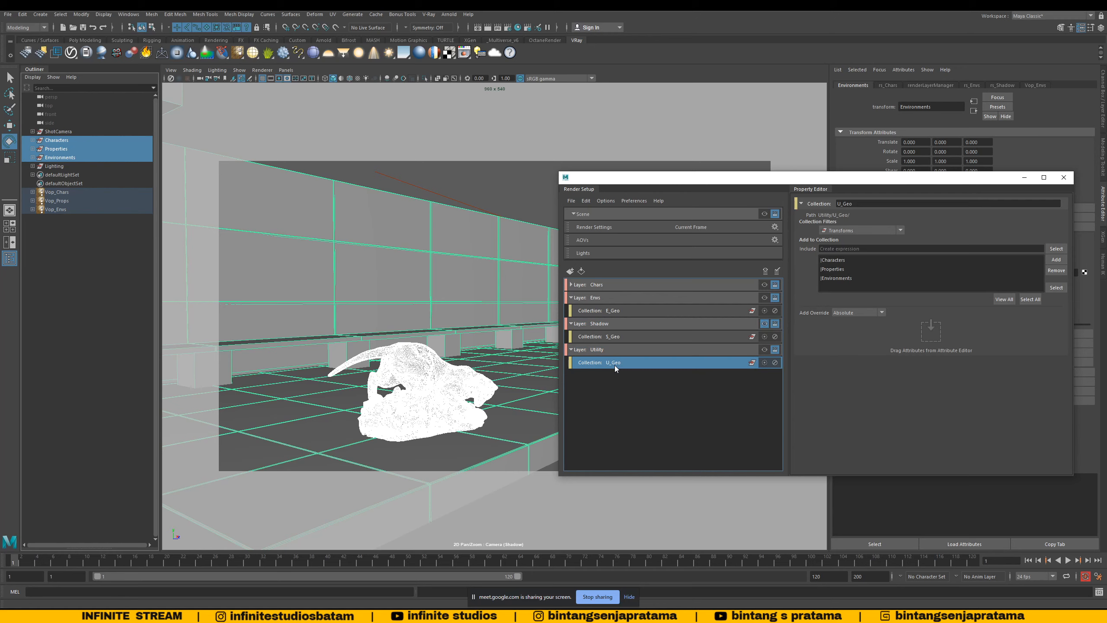
click(614, 349)
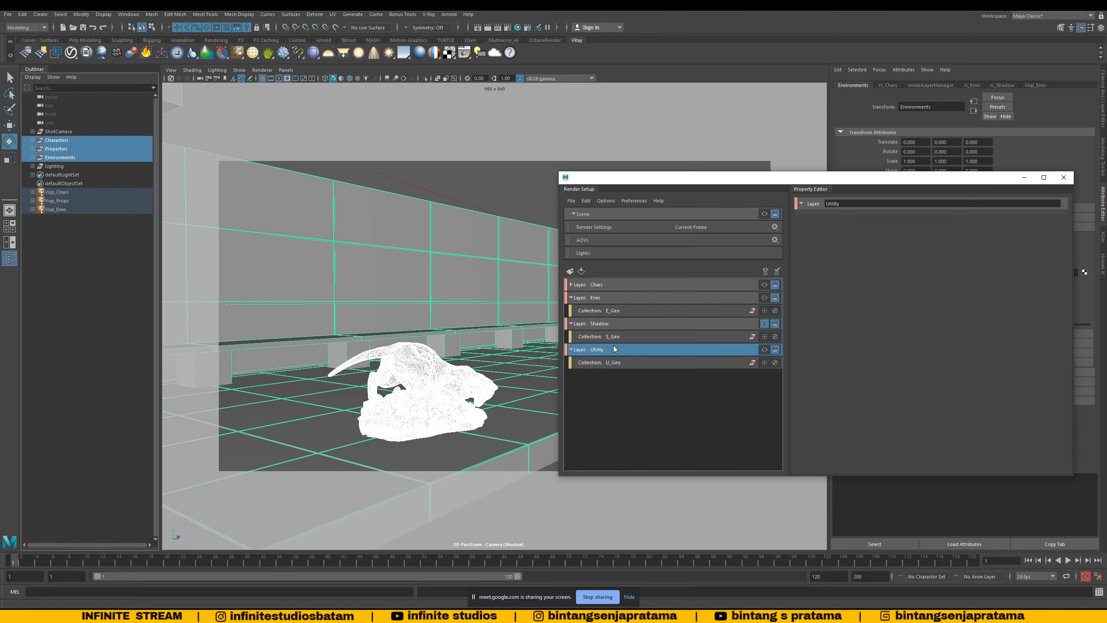
click(571, 284)
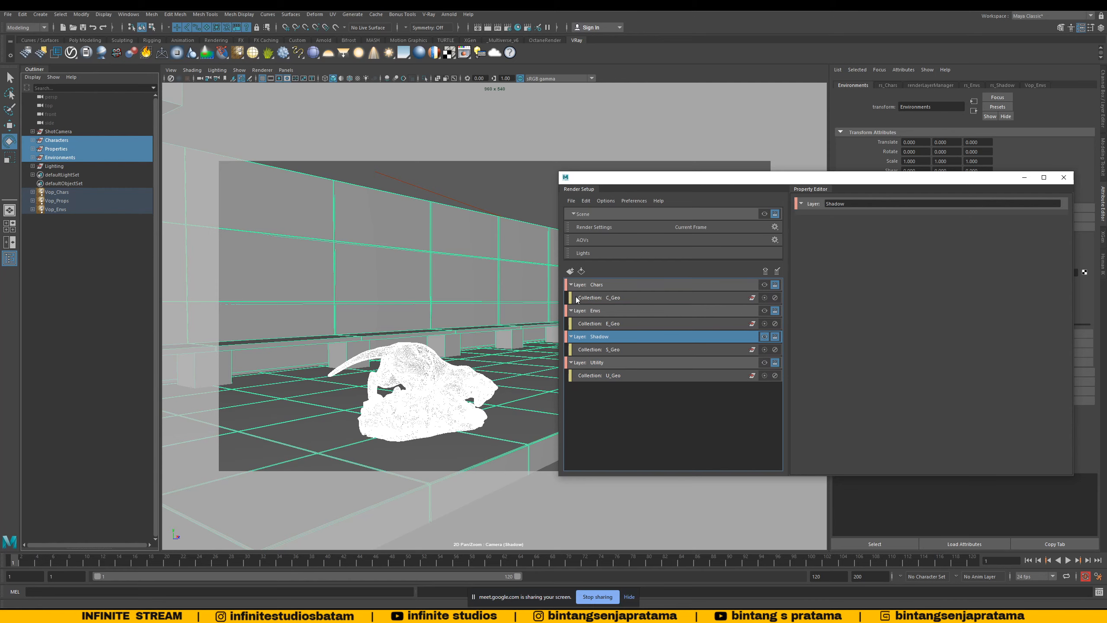
drag(623, 184, 555, 179)
click(553, 293)
click(548, 306)
click(548, 282)
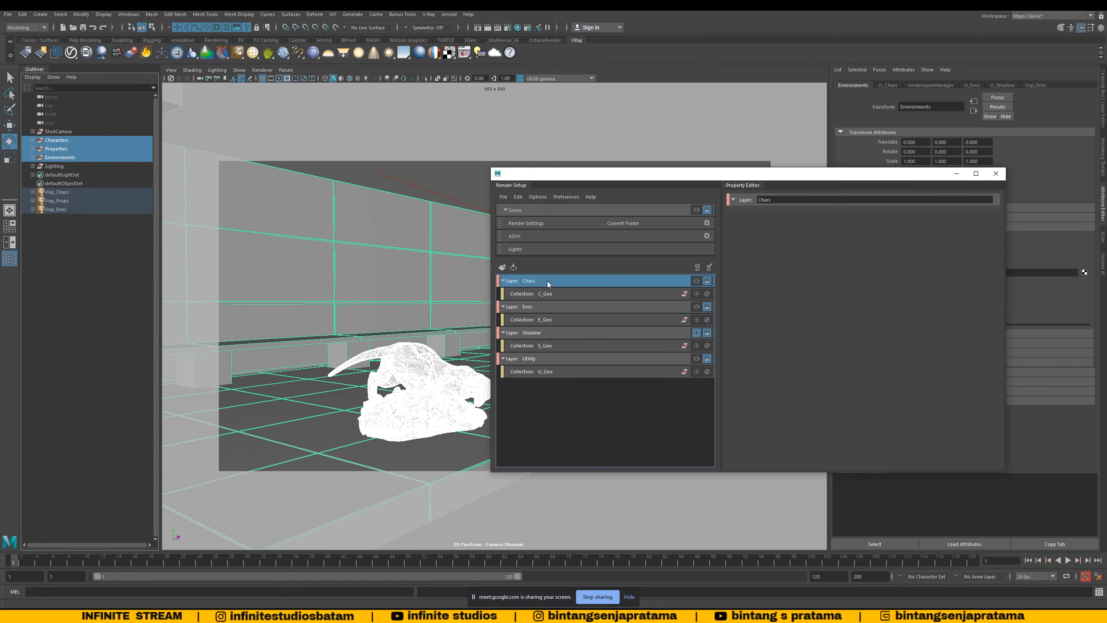
Step: Make Chars the visible render layer and move the Render Setup window aside to check the viewport
click(696, 281)
drag(533, 177, 679, 175)
click(565, 185)
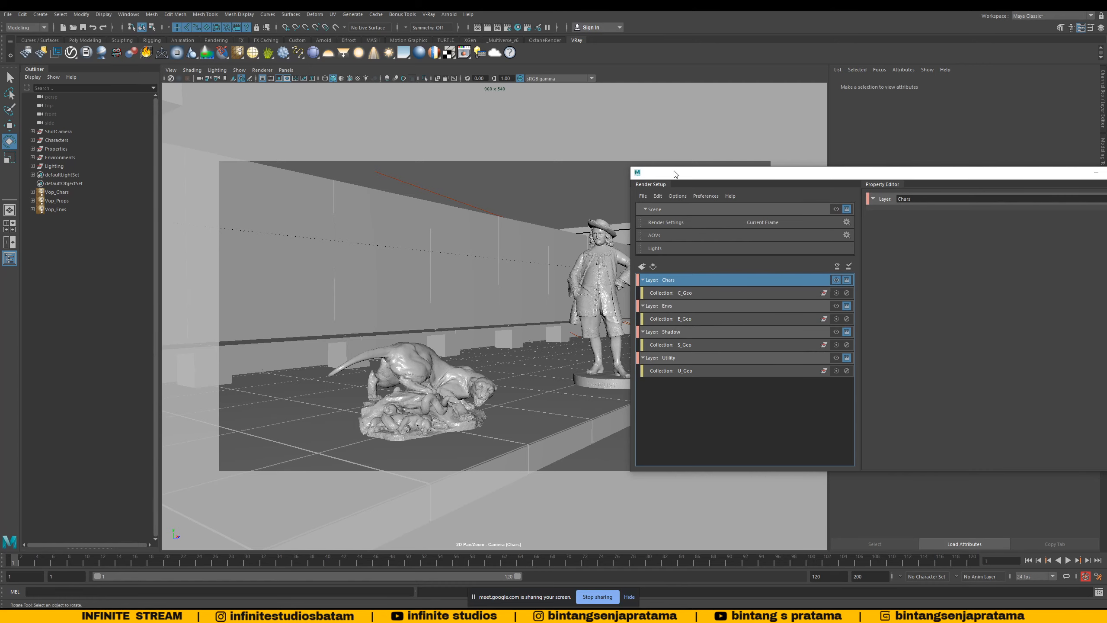
drag(676, 174, 609, 176)
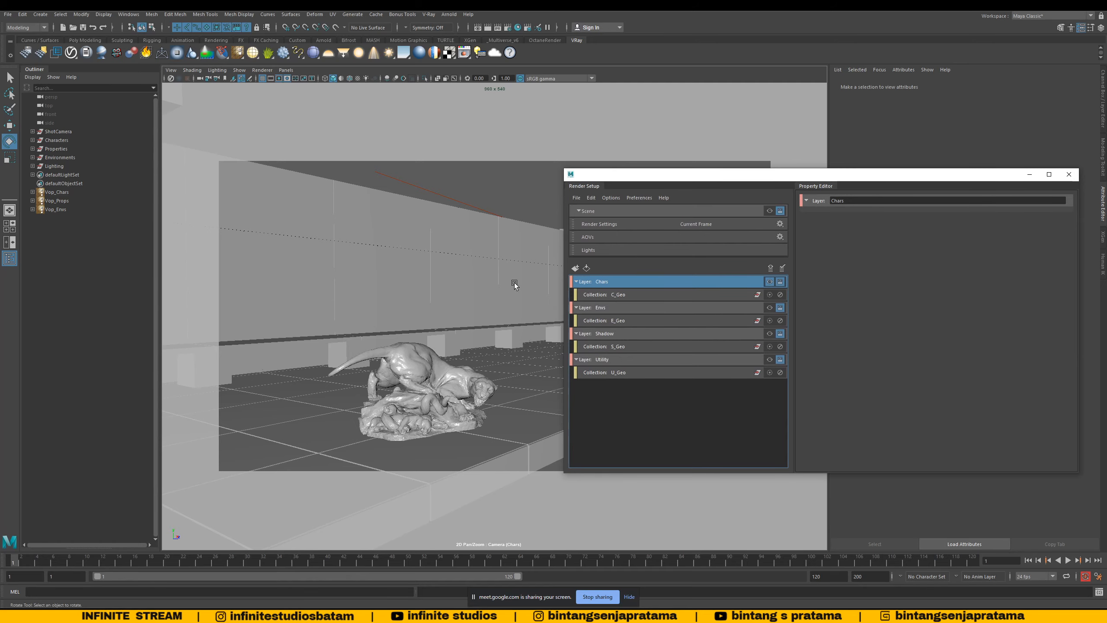
Step: Review the C_Geo, E_Geo, S_Geo and U_Geo collections across the four render layers
drag(627, 179, 453, 179)
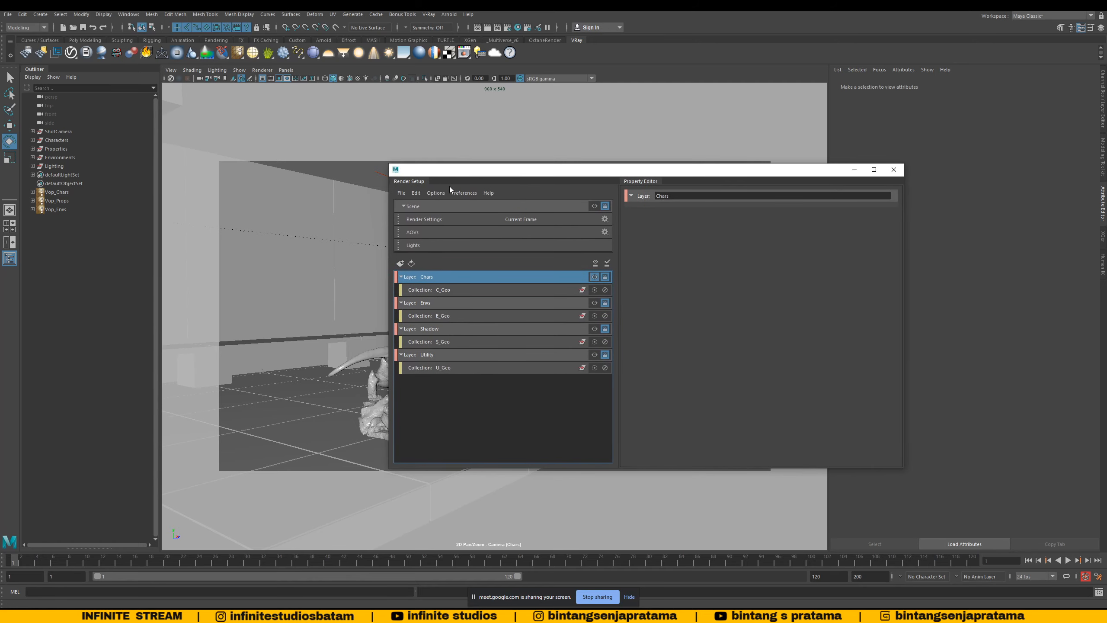
click(426, 291)
click(436, 316)
click(446, 330)
click(441, 352)
click(442, 345)
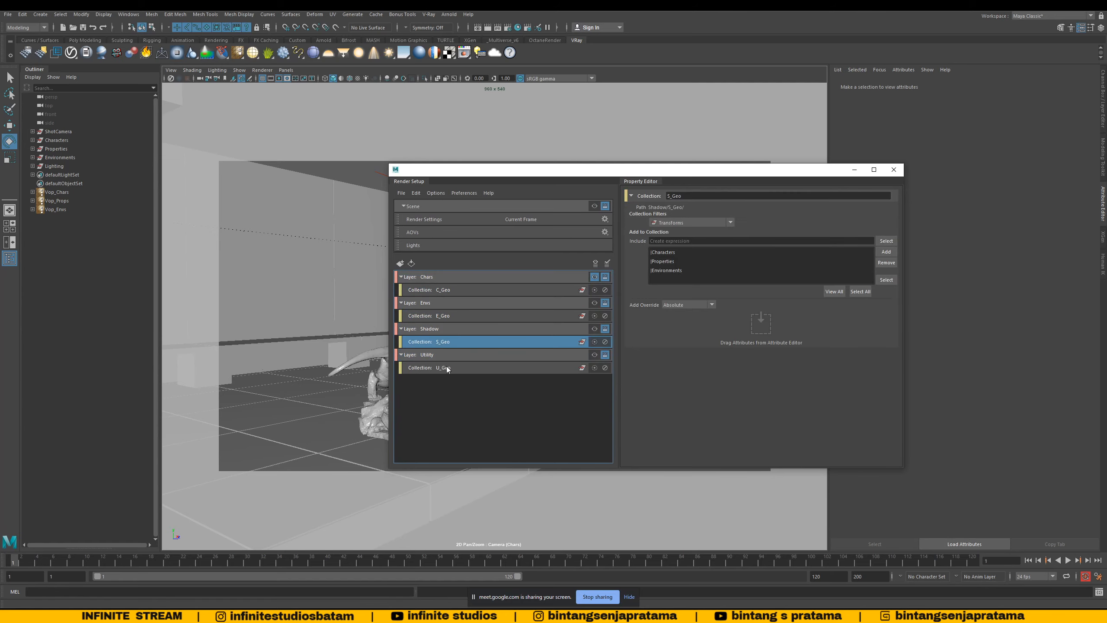
click(447, 367)
click(446, 290)
click(448, 281)
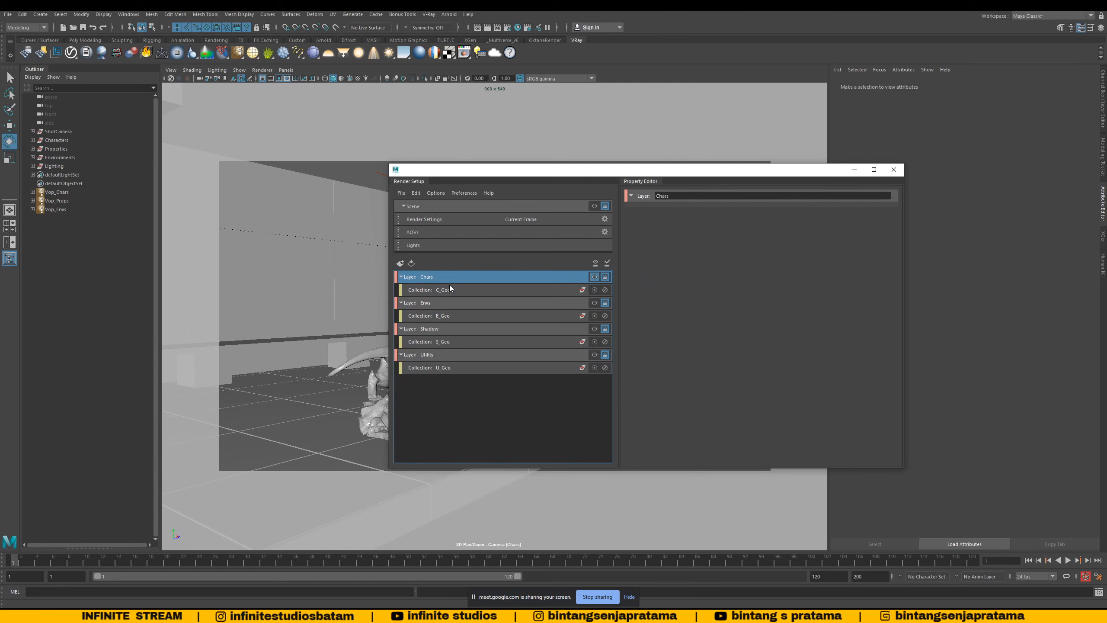
drag(466, 185, 626, 187)
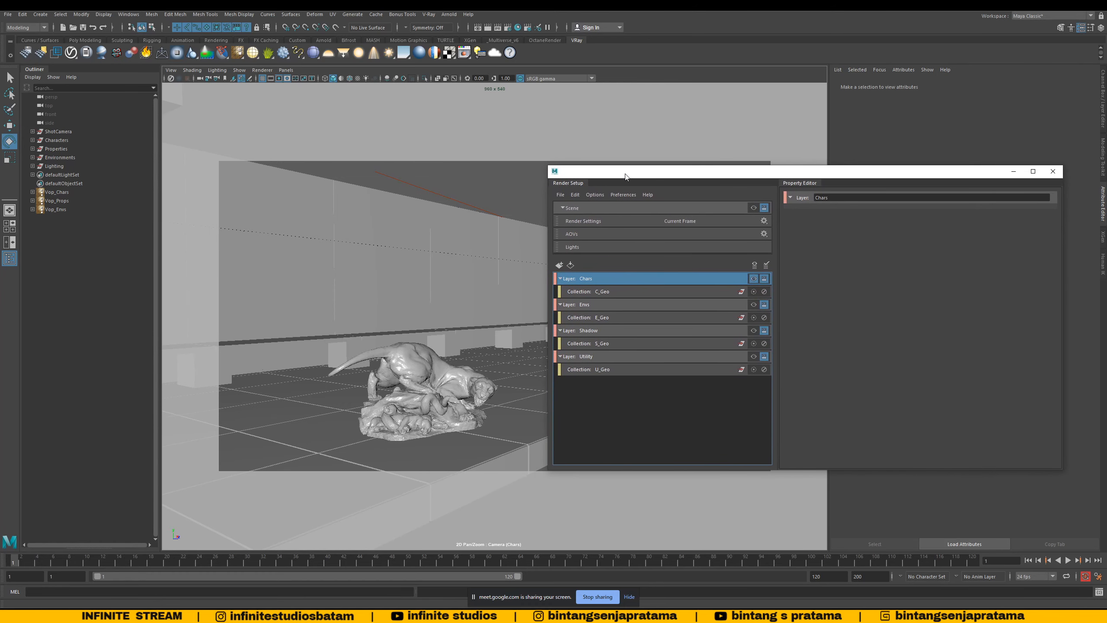
Step: Delete the existing V-Ray object properties nodes Vop_Chars, Vop_Props and Vop_Envs from the scene
click(63, 193)
shift+click(58, 210)
click(75, 229)
click(60, 192)
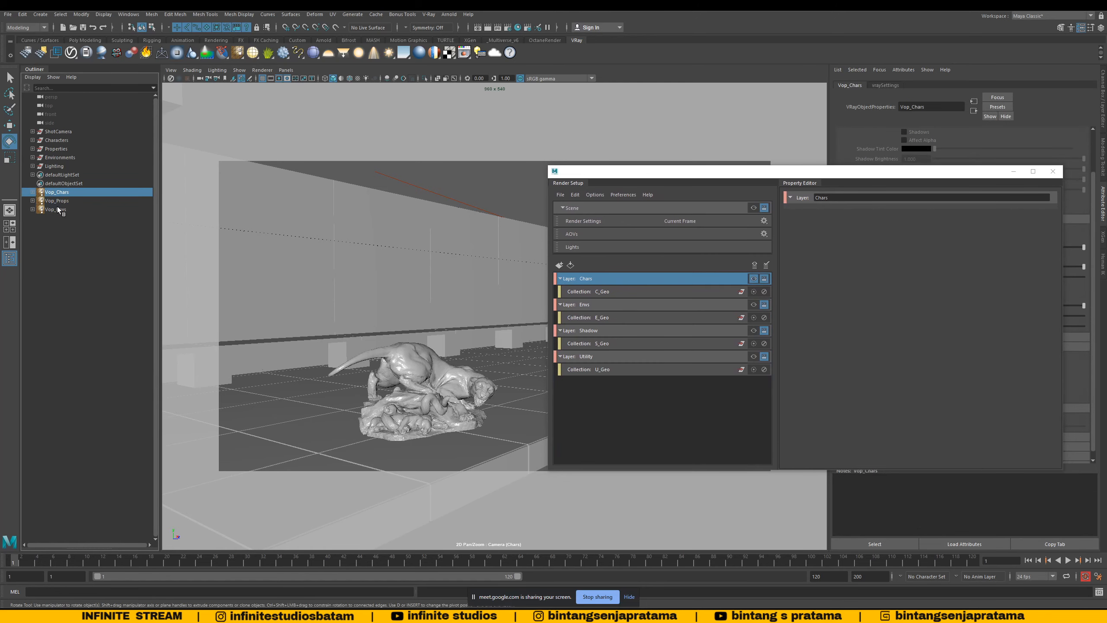
shift+click(57, 207)
click(66, 226)
click(57, 207)
shift+click(59, 194)
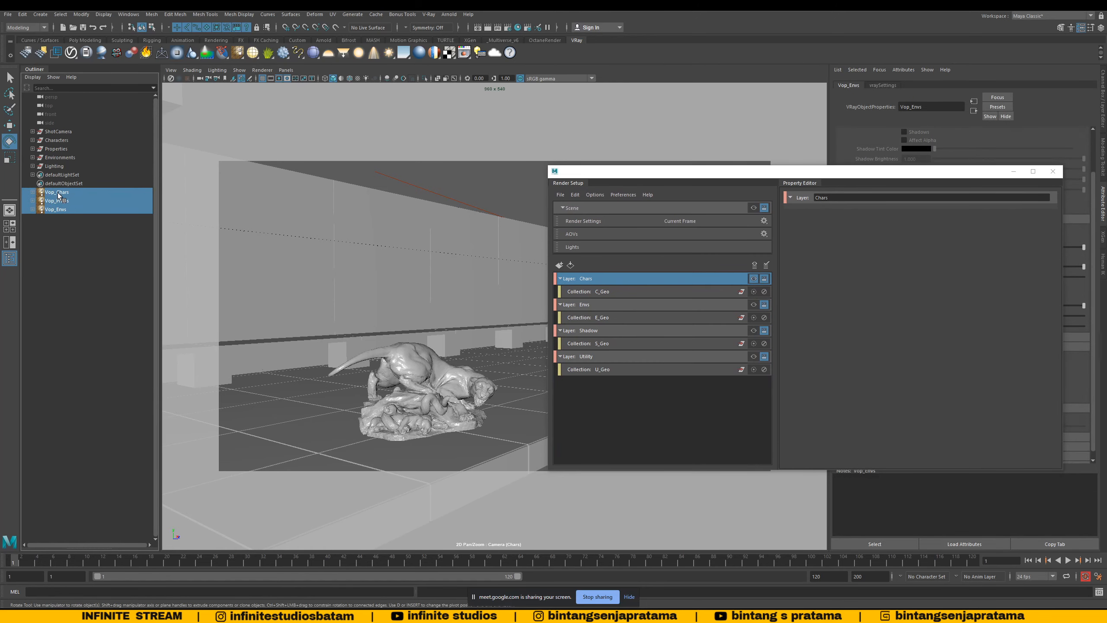
click(59, 193)
shift+click(61, 210)
key(Delete)
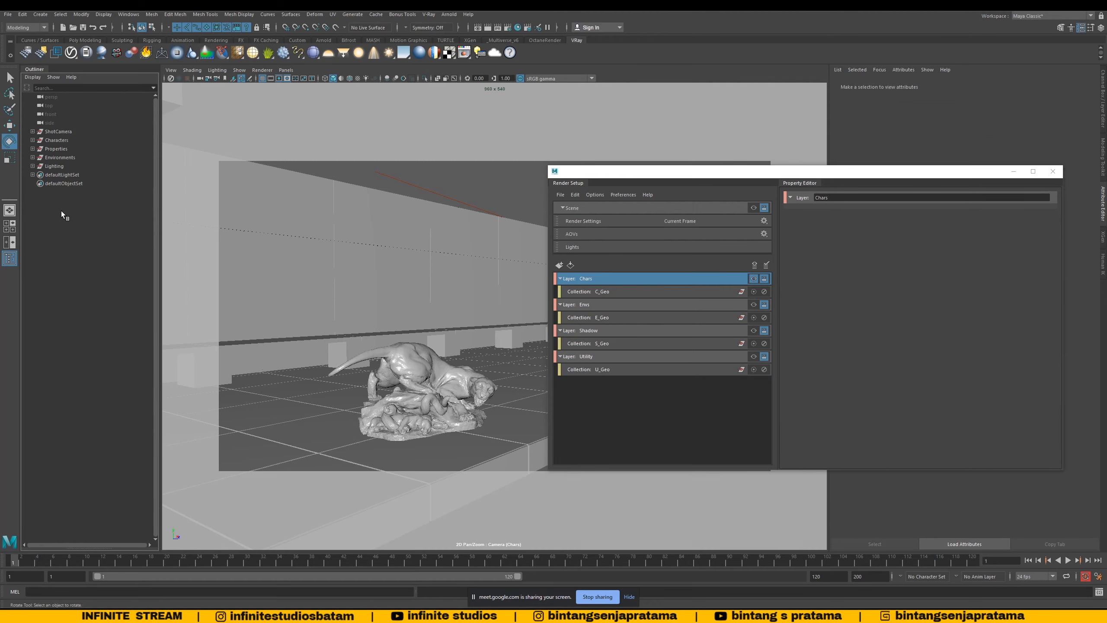
drag(600, 177, 569, 174)
click(99, 4)
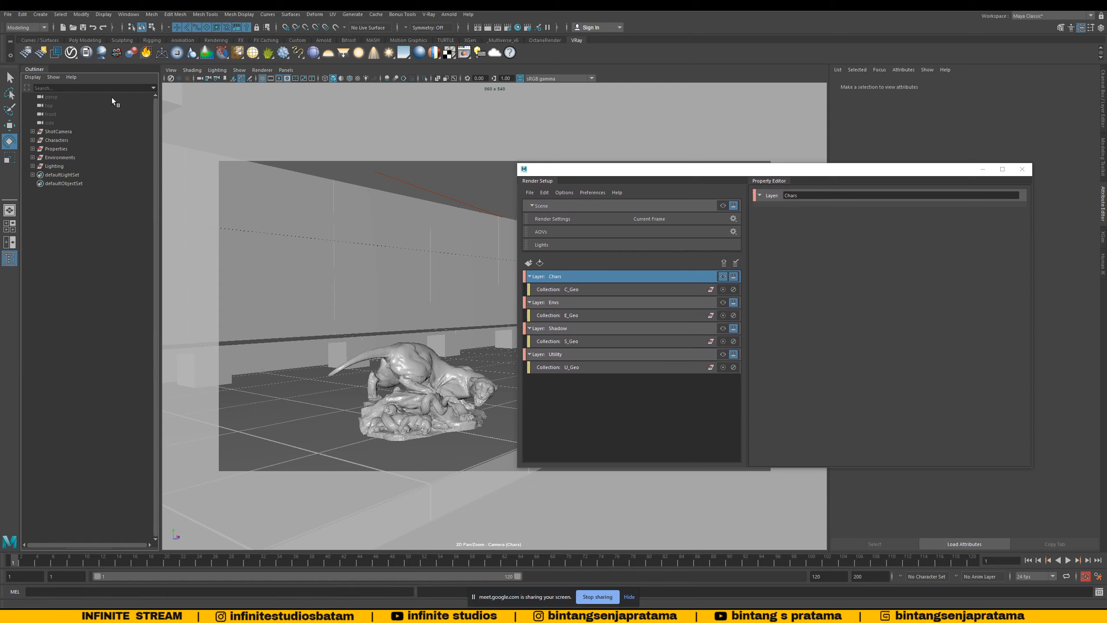
click(40, 14)
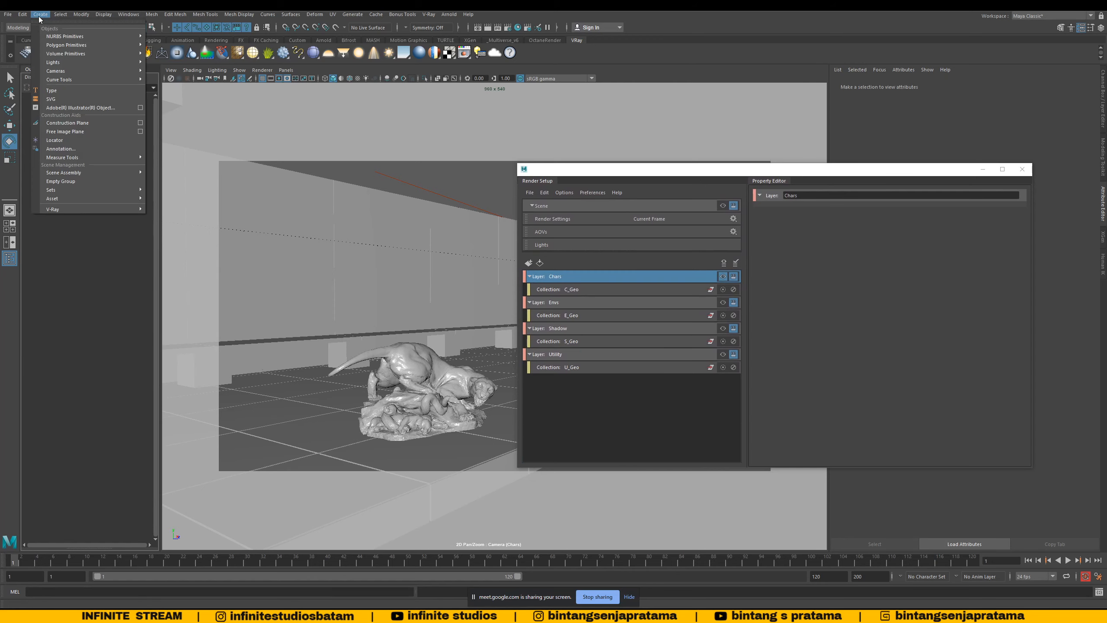
mouse_move(109, 209)
mouse_move(187, 336)
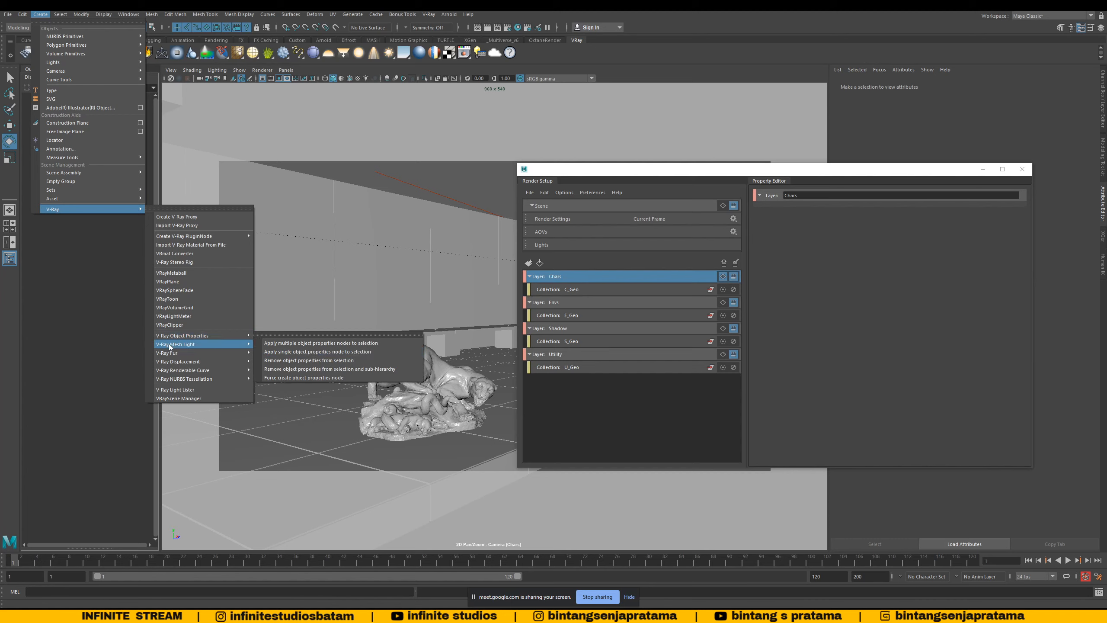
click(82, 334)
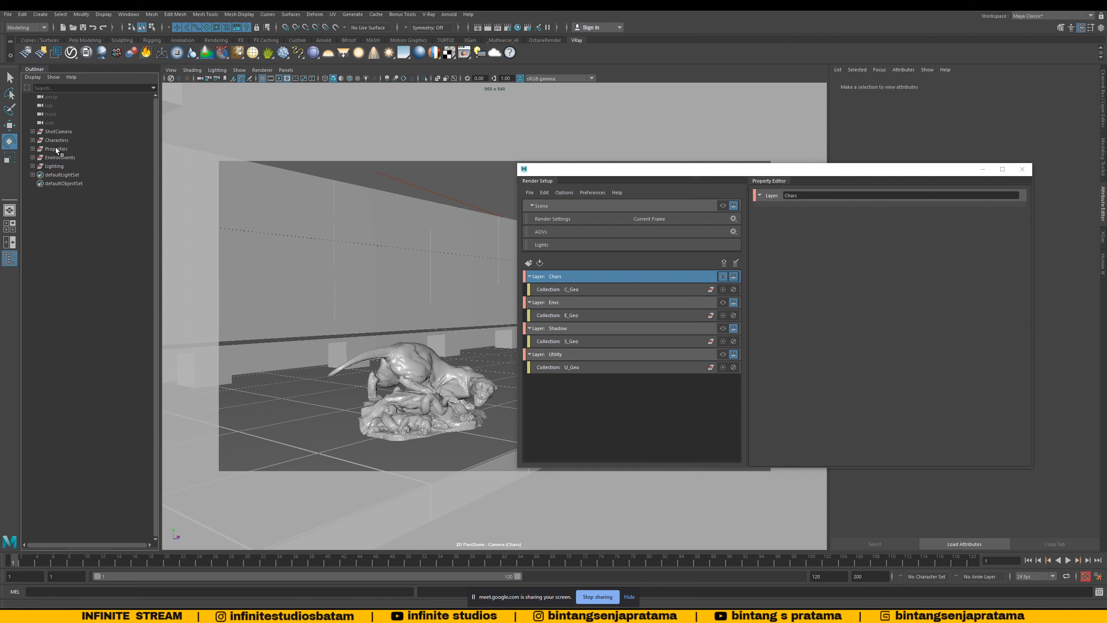
Step: Highlight the Characters, Properties and Environments groups in turn to examine the geometry each one contains
click(67, 142)
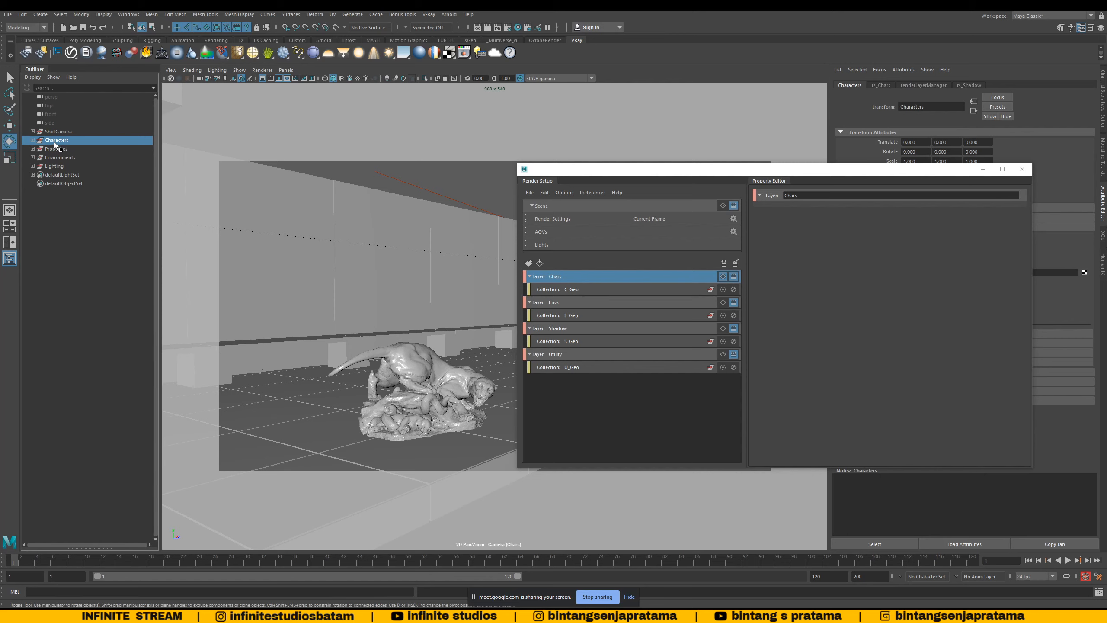
click(54, 148)
click(56, 142)
click(53, 156)
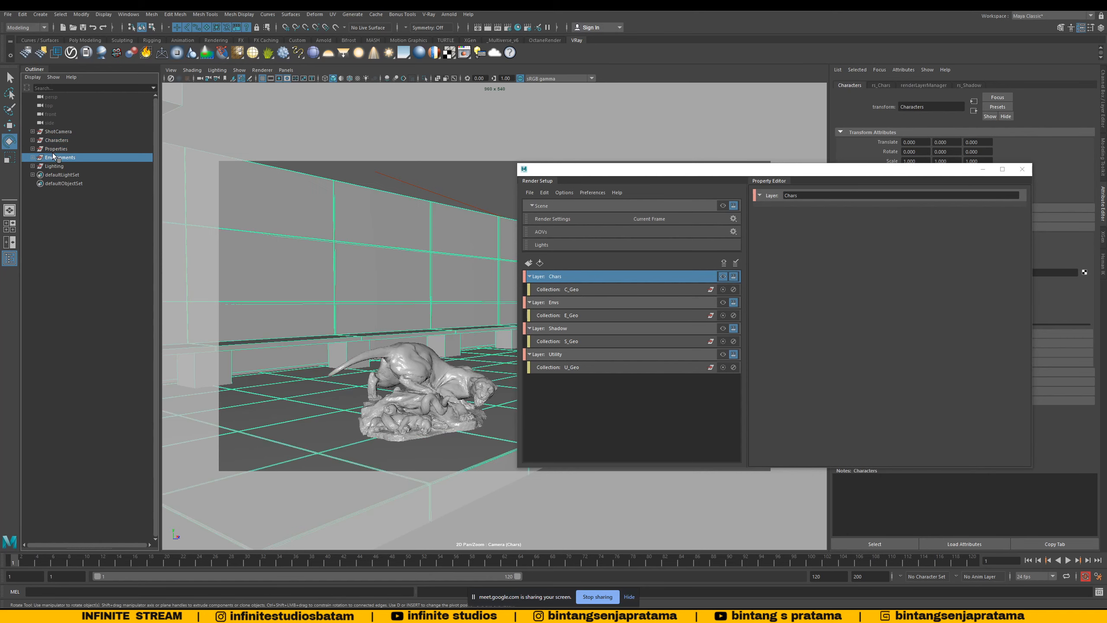
click(58, 141)
click(56, 149)
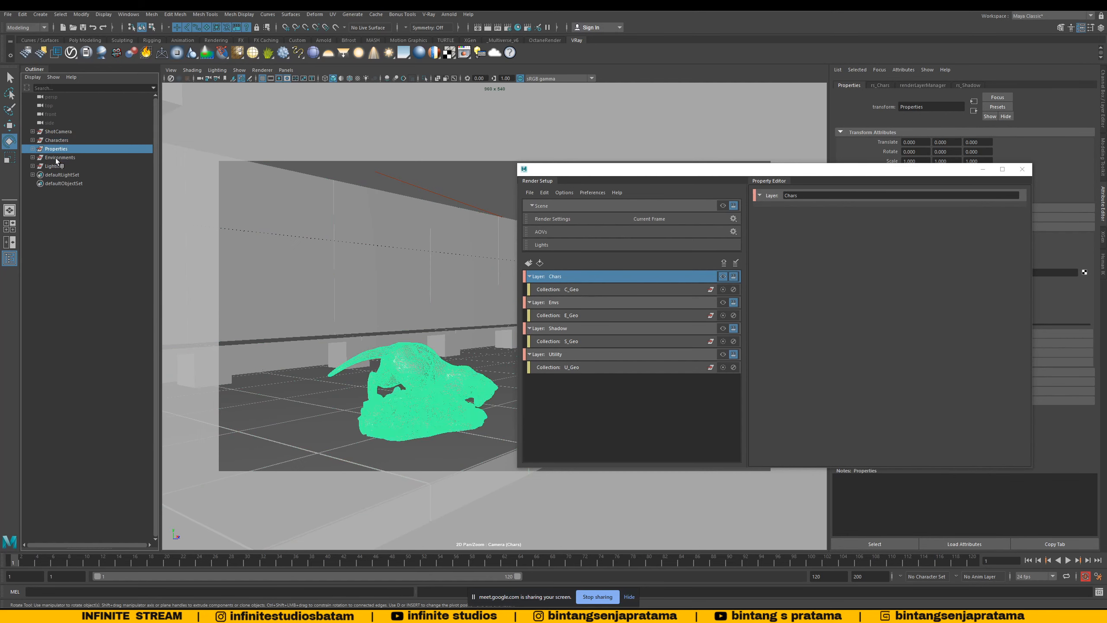
click(55, 157)
Step: Select the Characters group and detach the V-Ray Object Properties commands as a floating window beside the Outliner
click(58, 143)
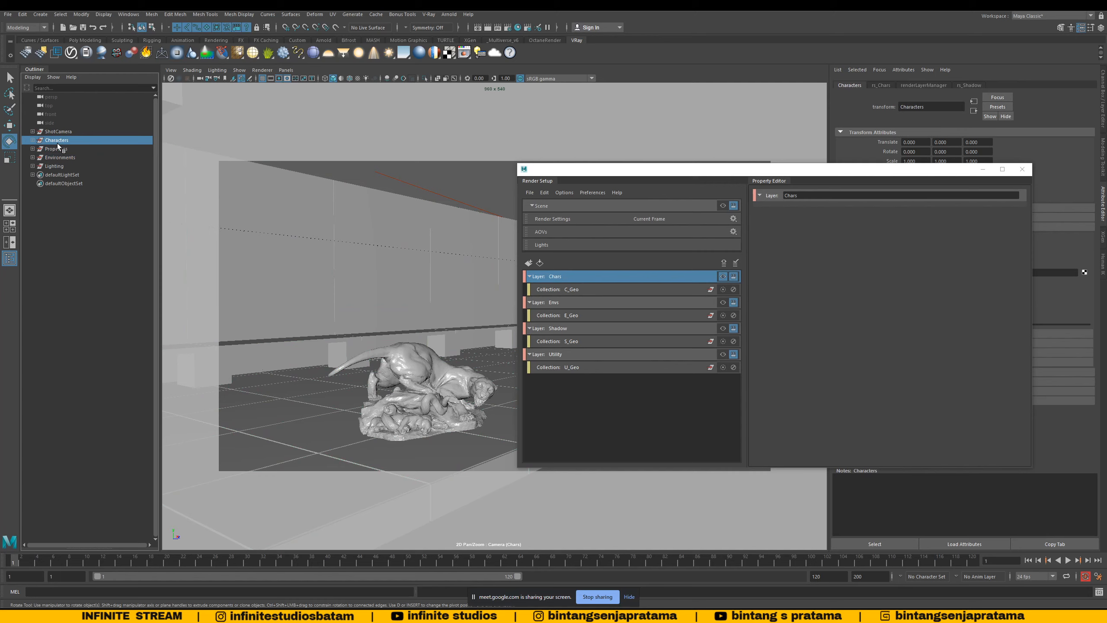
click(40, 14)
mouse_move(60, 208)
mouse_move(209, 352)
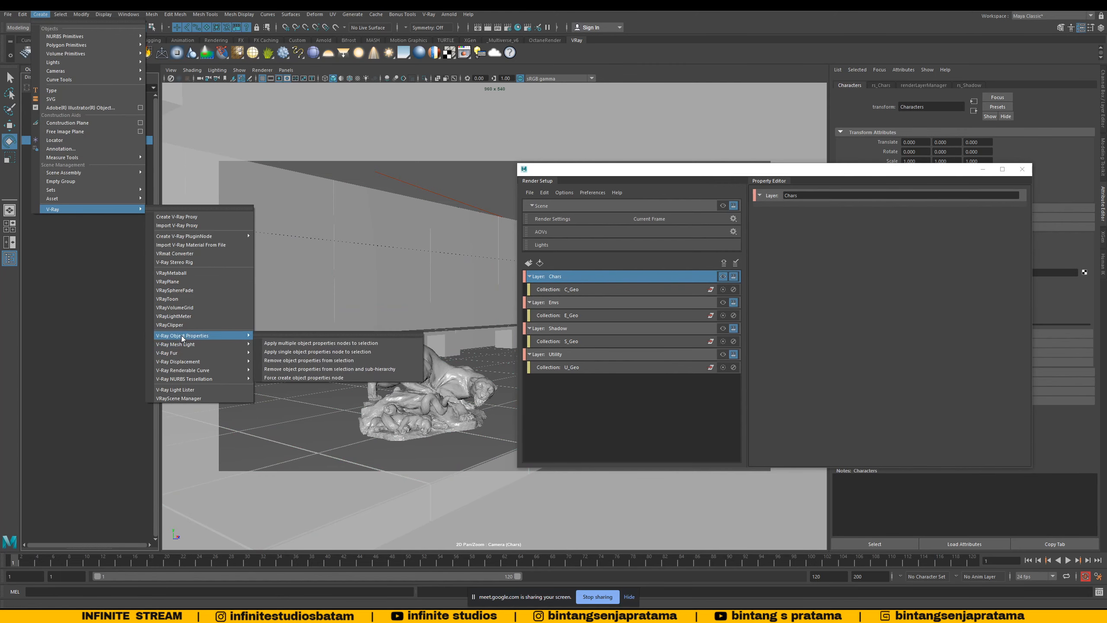
mouse_move(182, 336)
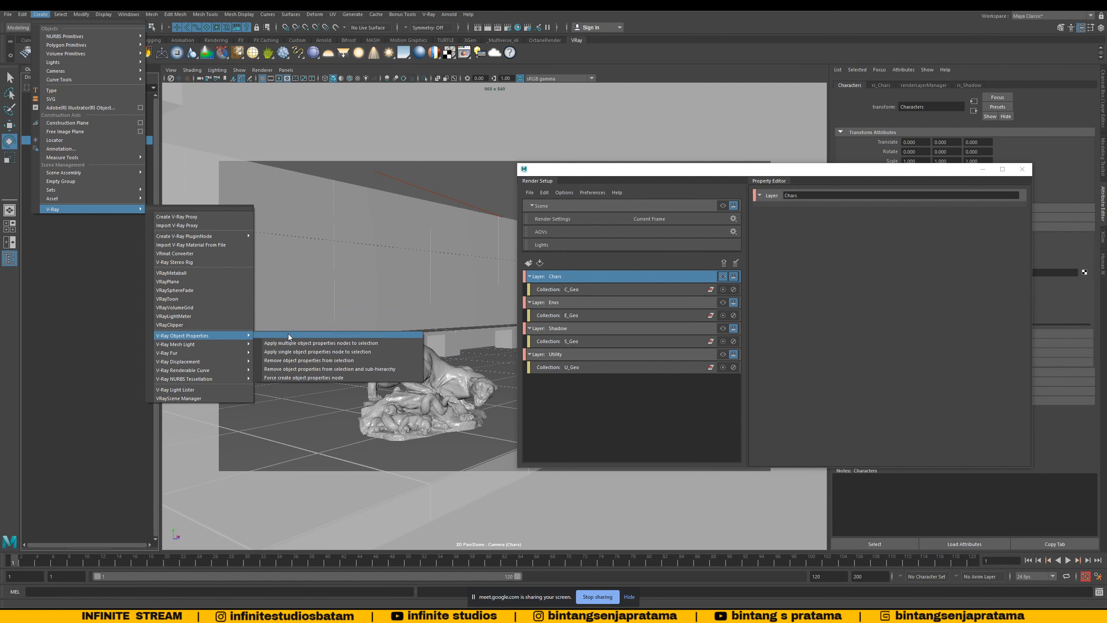
click(288, 334)
drag(306, 335, 156, 330)
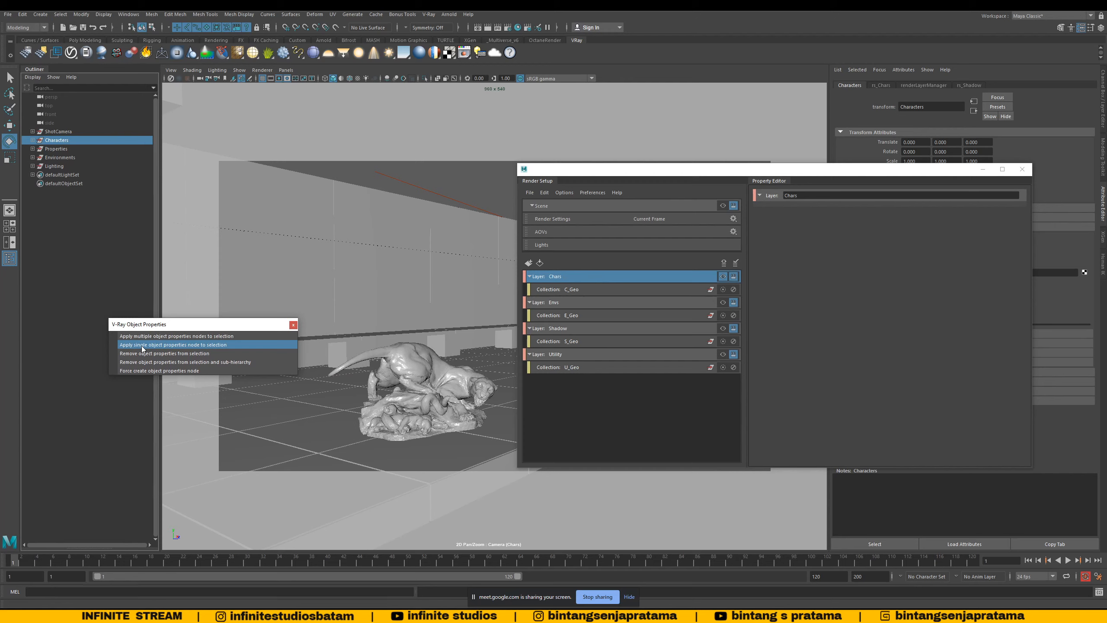
Step: Apply a single V-Ray object properties node to the Characters group and rename the node Vop_Chars
click(142, 345)
click(33, 192)
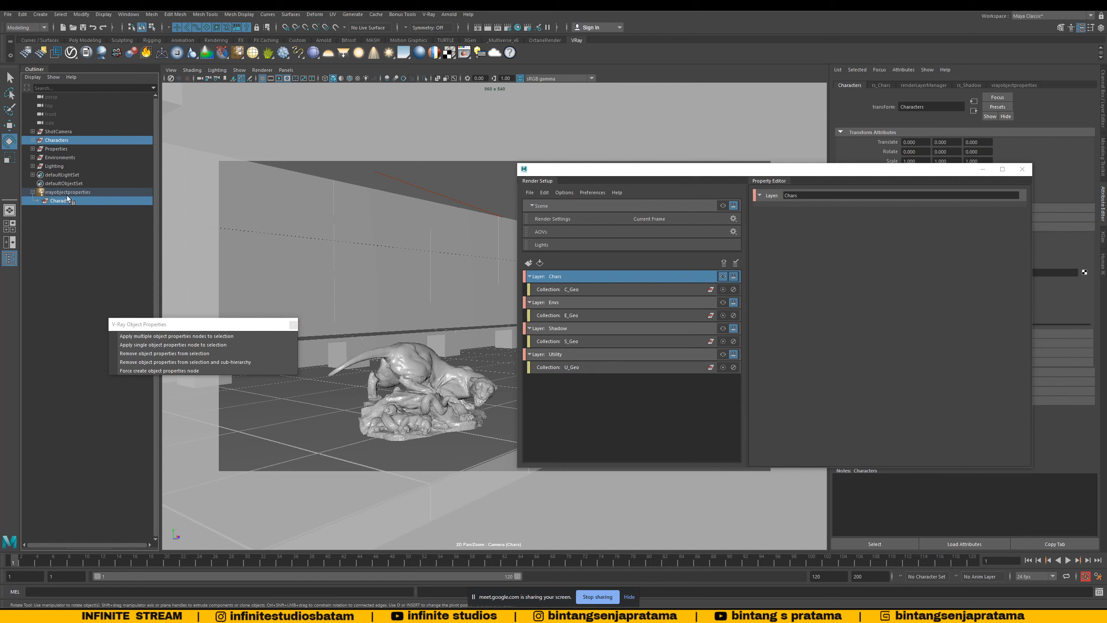
click(54, 192)
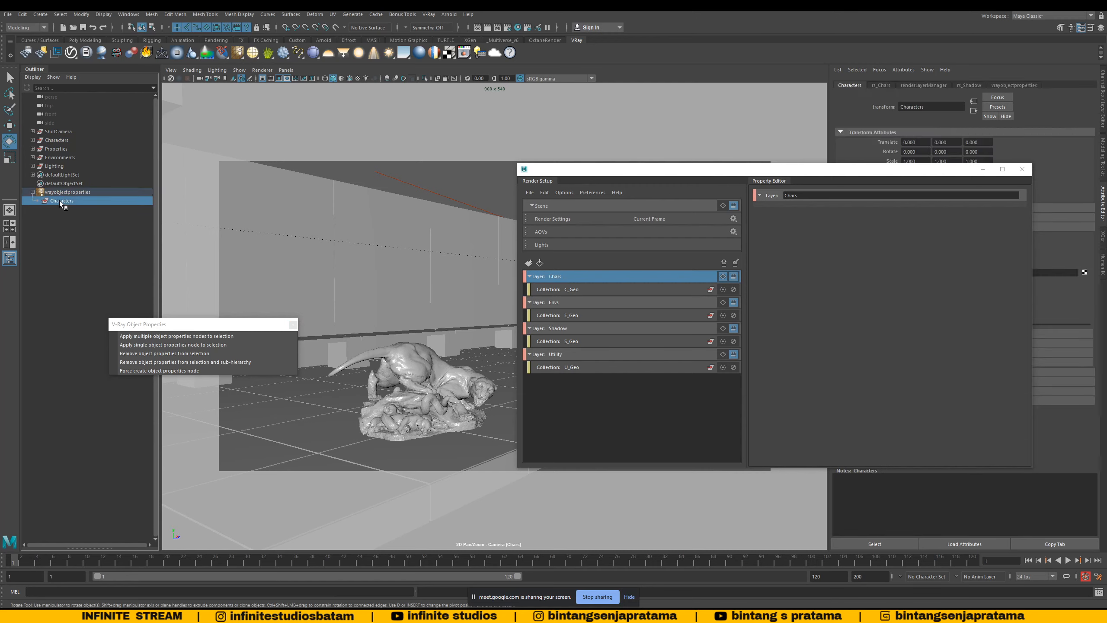
double_click(65, 192)
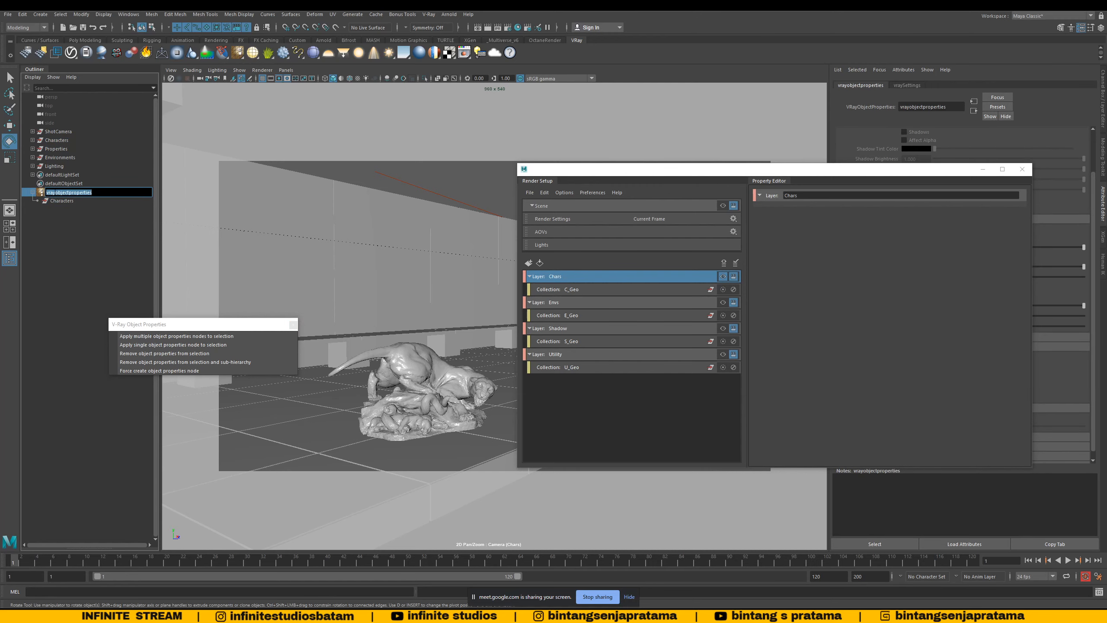
text(Vop_Chars)
key(Return)
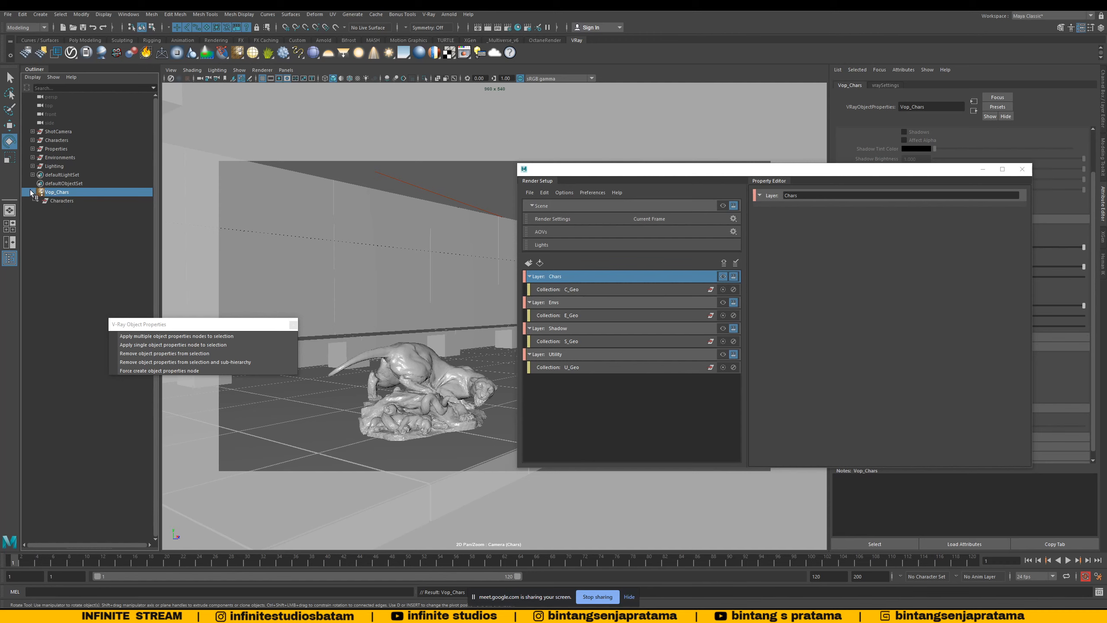
click(33, 192)
Step: Apply a single V-Ray object properties node to the Properties group and rename the node Vop_Props
click(56, 149)
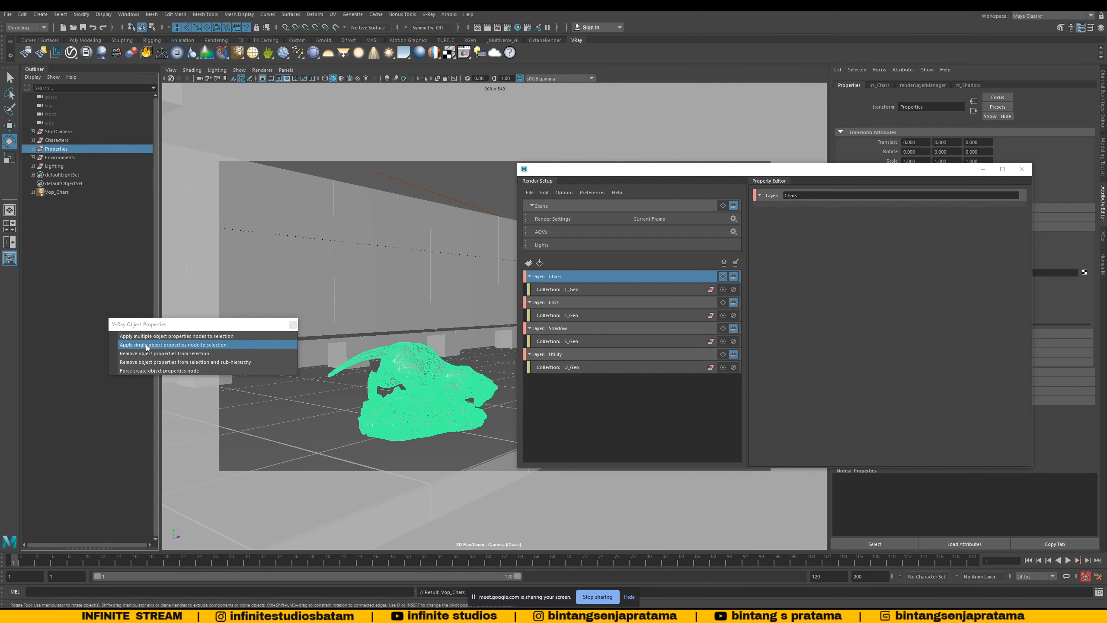
click(147, 346)
double_click(65, 199)
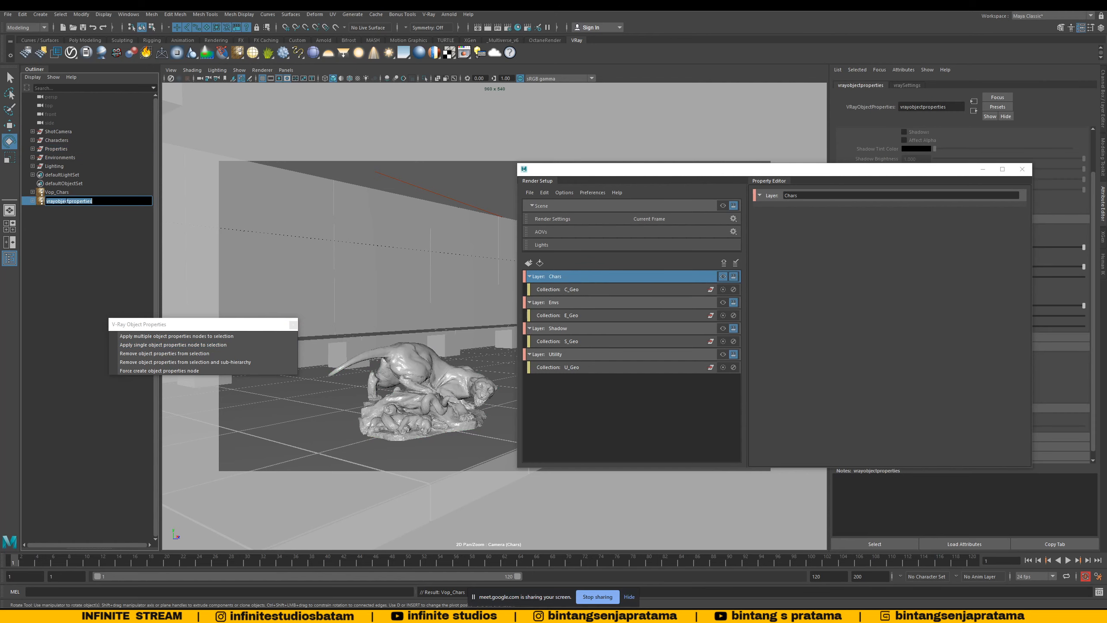
text(Vop_Props)
key(Return)
Step: Apply a single V-Ray object properties node to the Environments group, rename the node Vop_Envs and dismiss the floating commands window
click(52, 158)
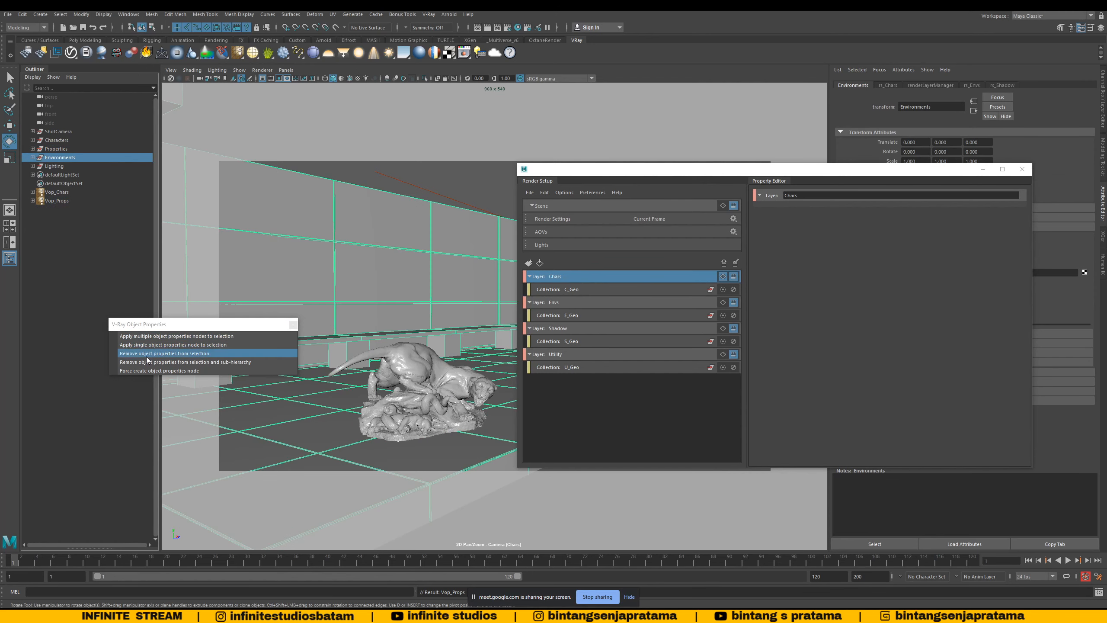
click(146, 344)
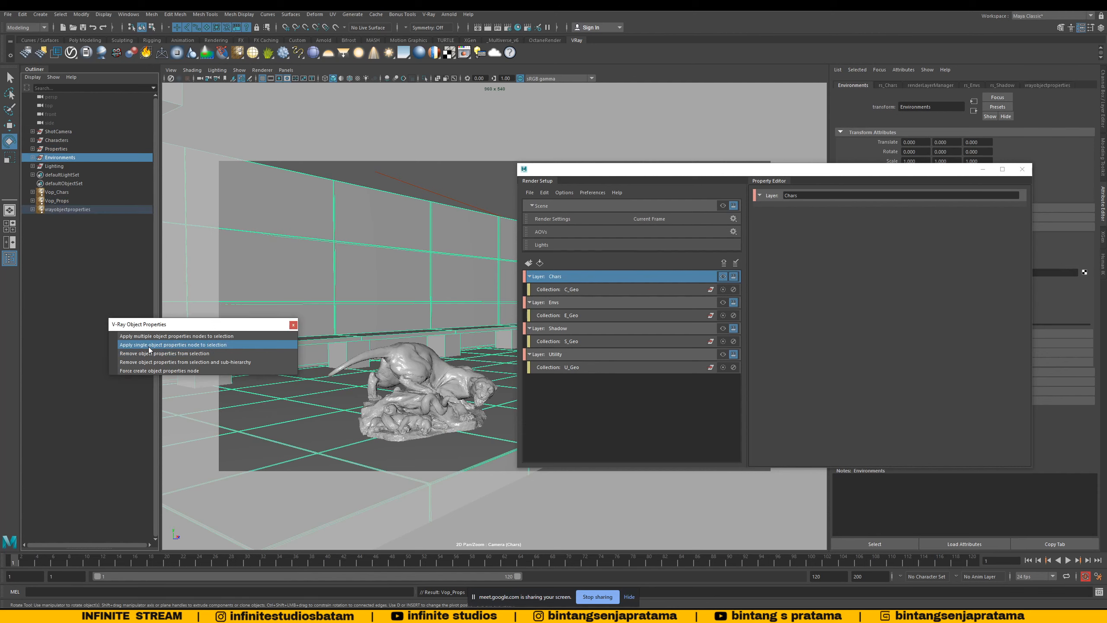
double_click(65, 209)
text(Vop_Env)
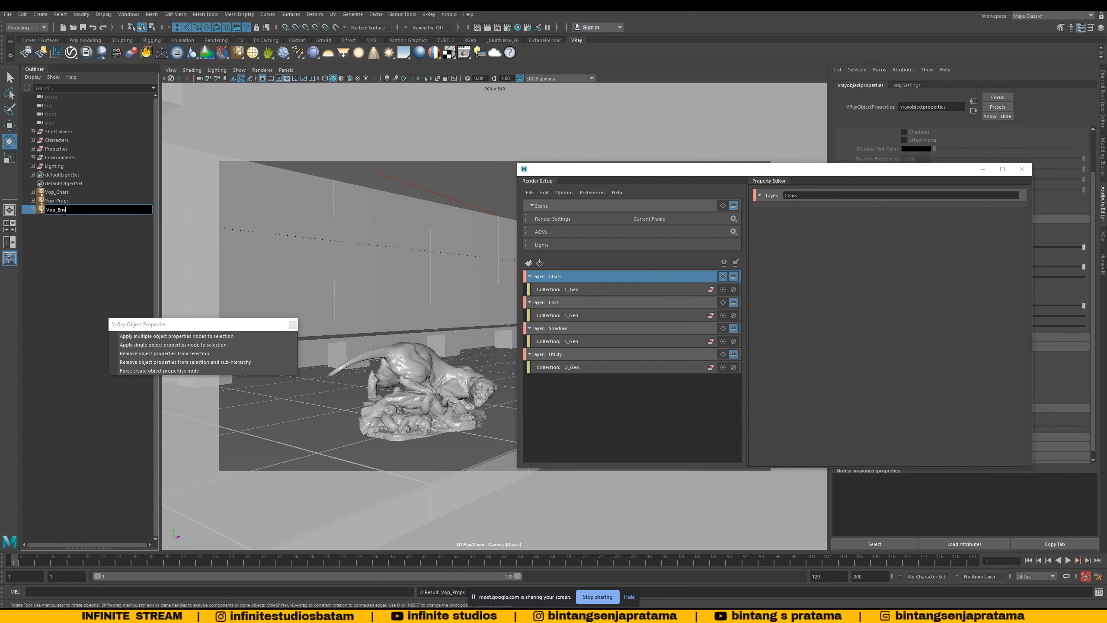
text(s)
key(Return)
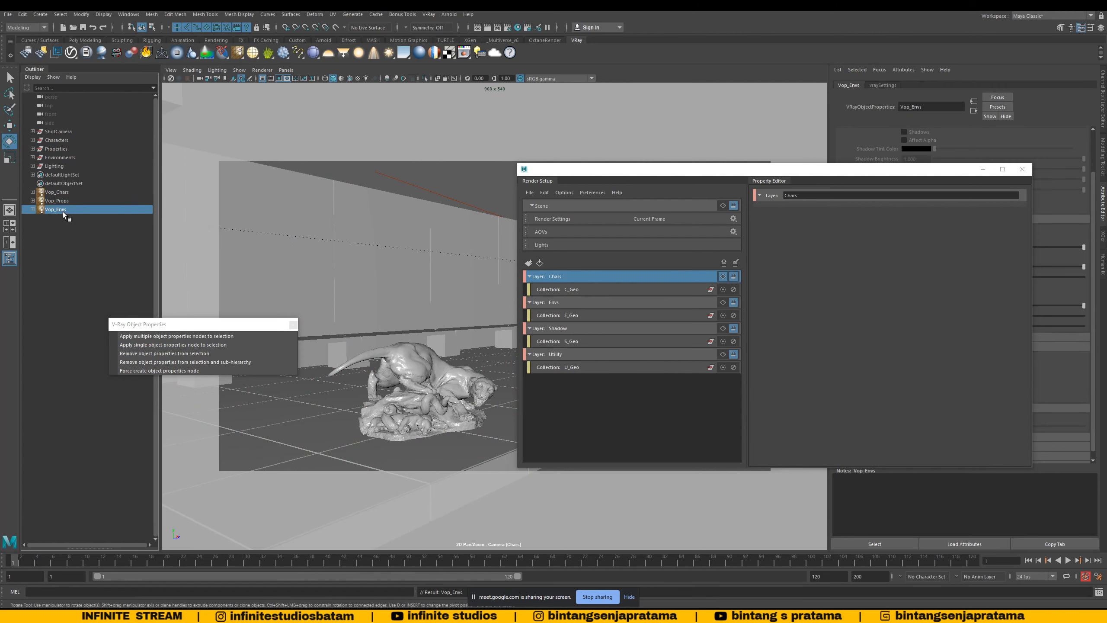
click(293, 325)
Step: Review the matte, surface and visibility properties of the Vop_Chars node, collapsing its Additional Surface Properties section
drag(645, 169, 342, 172)
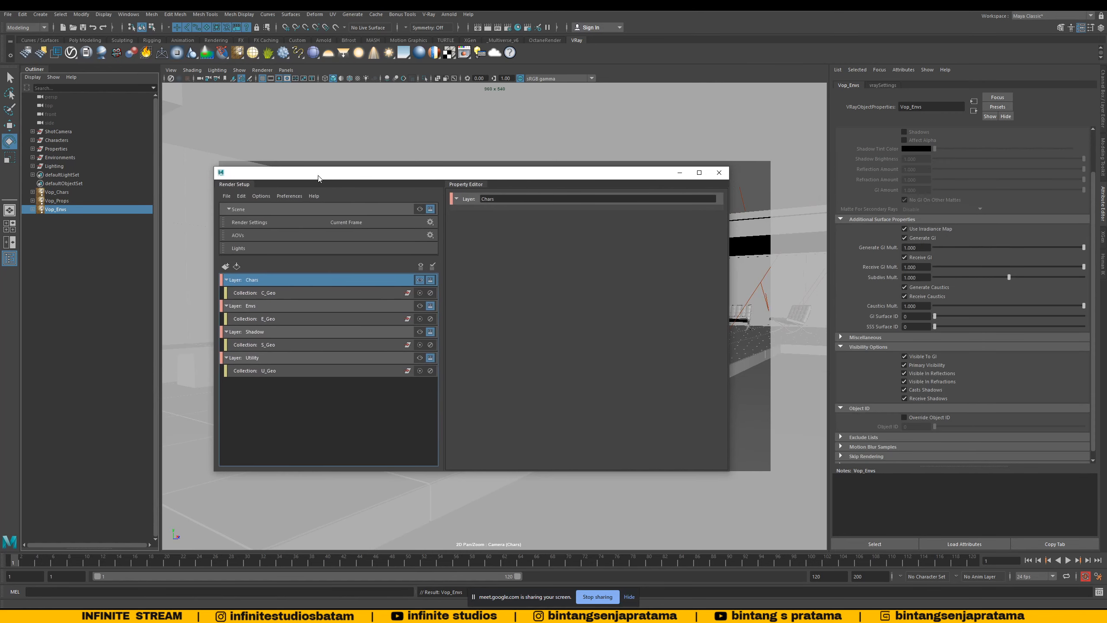
click(57, 192)
scroll(991, 214, up, 2)
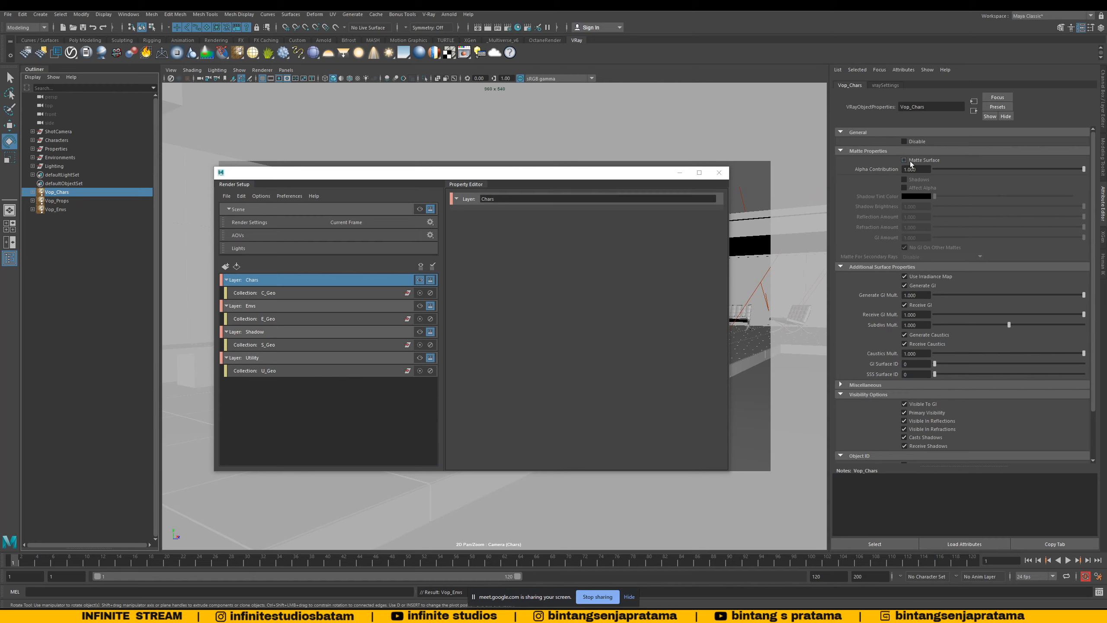
scroll(901, 303, down, 2)
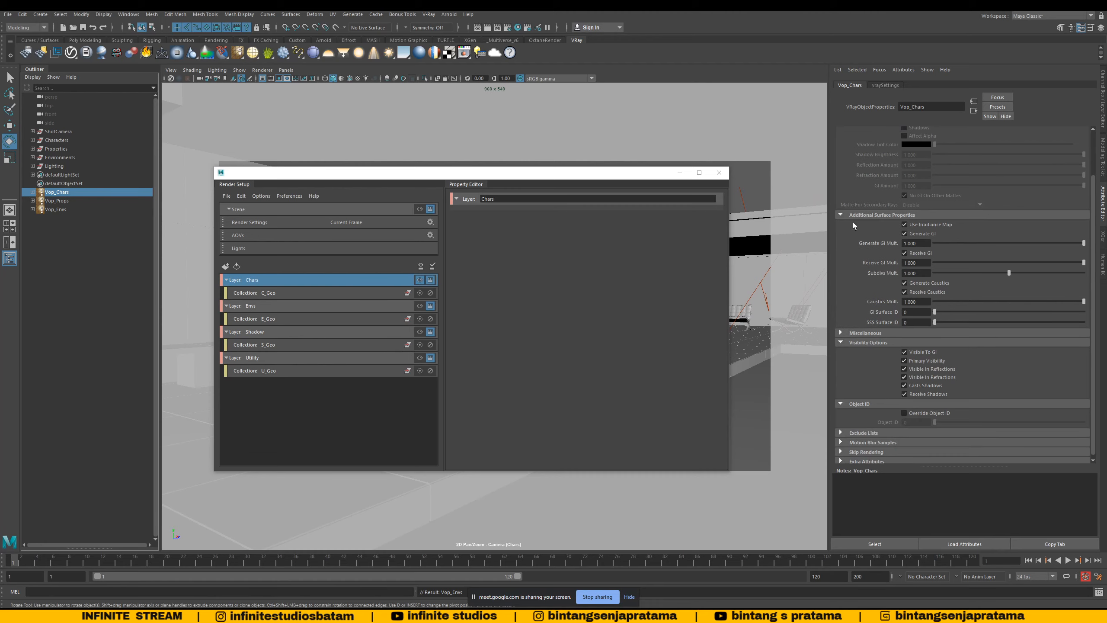
scroll(854, 244, up, 2)
click(855, 267)
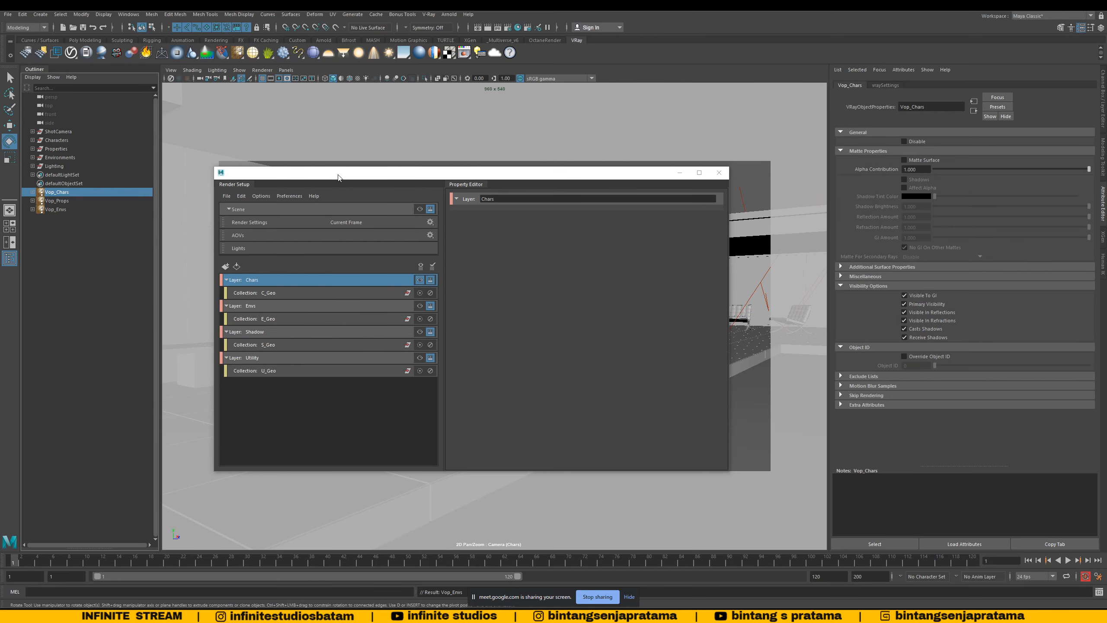
Step: Select the animal sculpture and frame it in the perspective view
drag(319, 177, 732, 172)
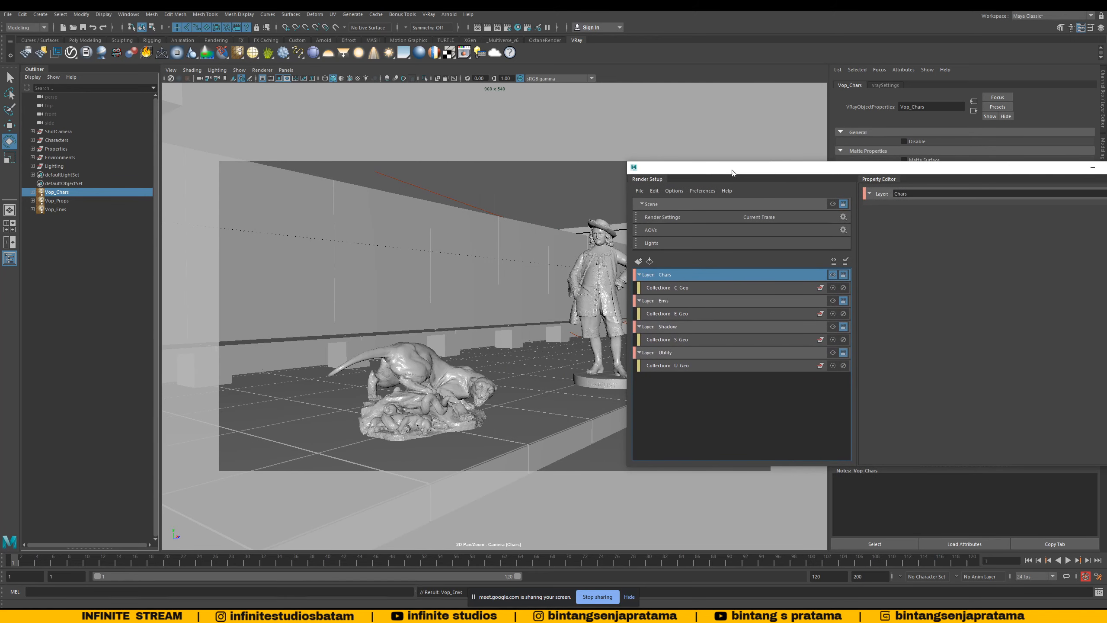
click(448, 384)
key(w)
click(473, 369)
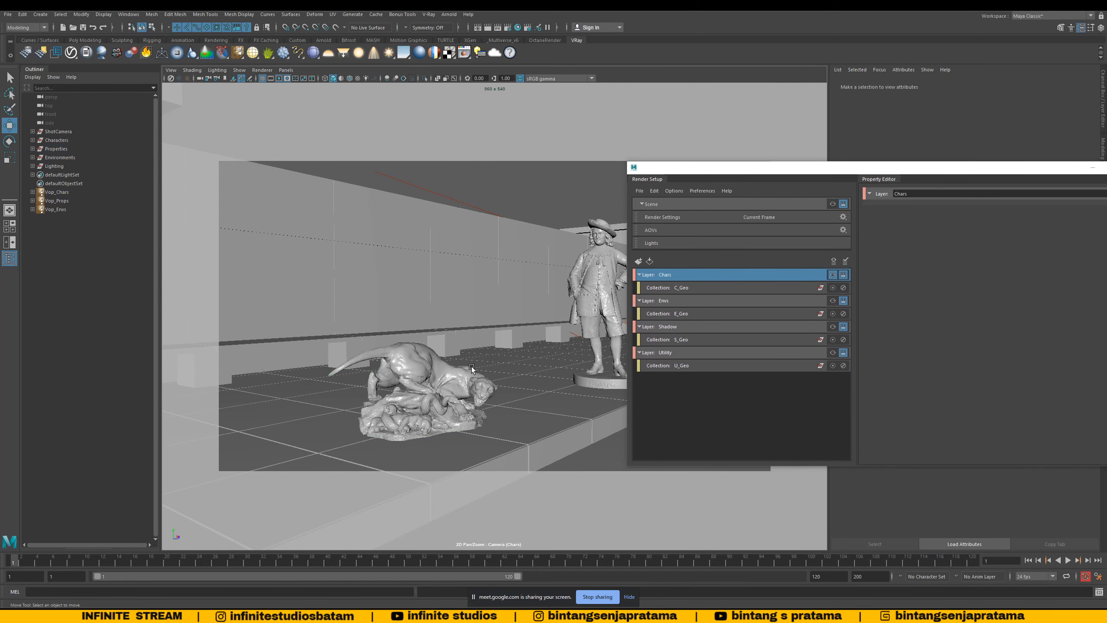
click(422, 402)
click(286, 70)
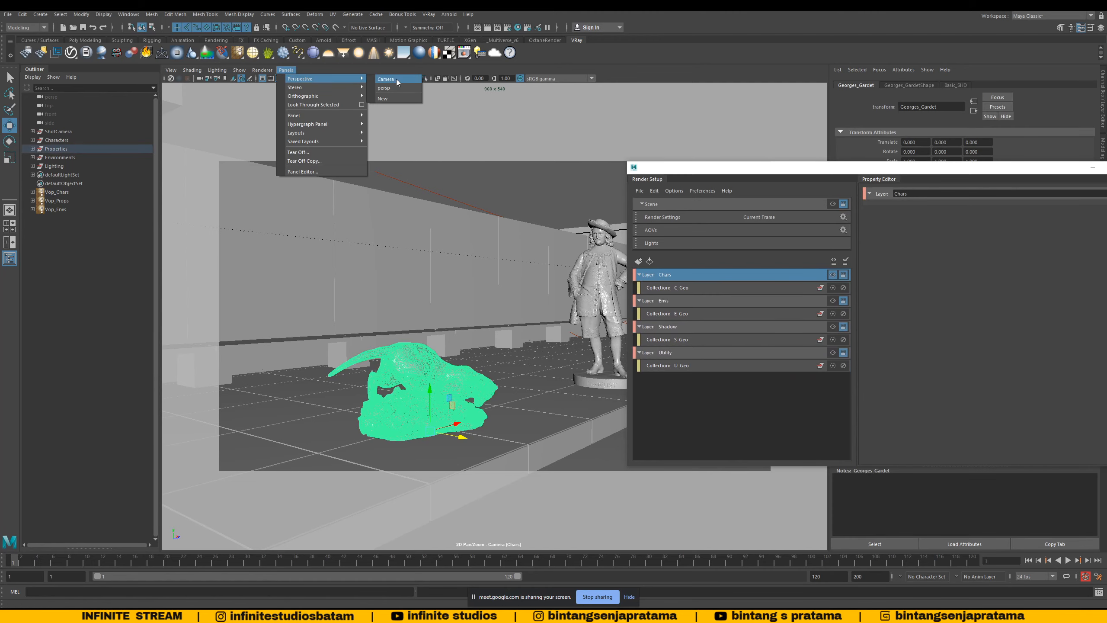
click(395, 80)
key(f)
mouse_move(464, 382)
alt+mouse_down()
mouse_move(477, 348)
mouse_move(453, 351)
alt+mouse_up()
alt+middle_drag(452, 351, 401, 349)
mouse_move(400, 349)
alt+right_down()
mouse_move(414, 379)
mouse_move(426, 370)
alt+right_up()
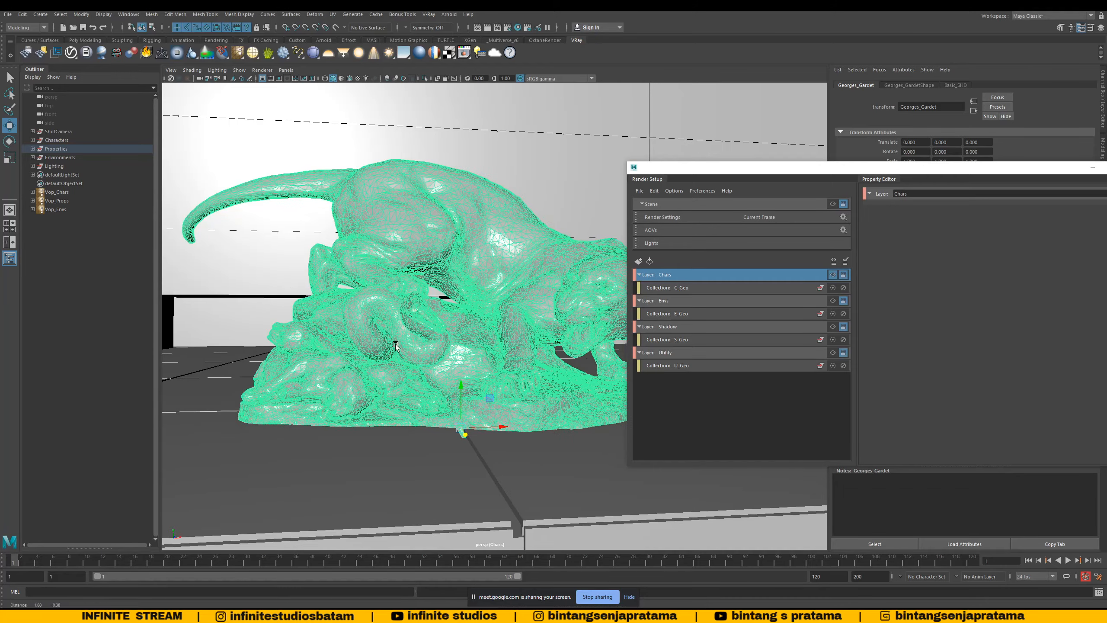
Step: Examine the sculpture's mesh and the area where its base meets the floor in shaded display
key(4)
mouse_move(396, 385)
alt+mouse_down()
mouse_move(375, 384)
mouse_move(531, 417)
alt+mouse_up()
key(5)
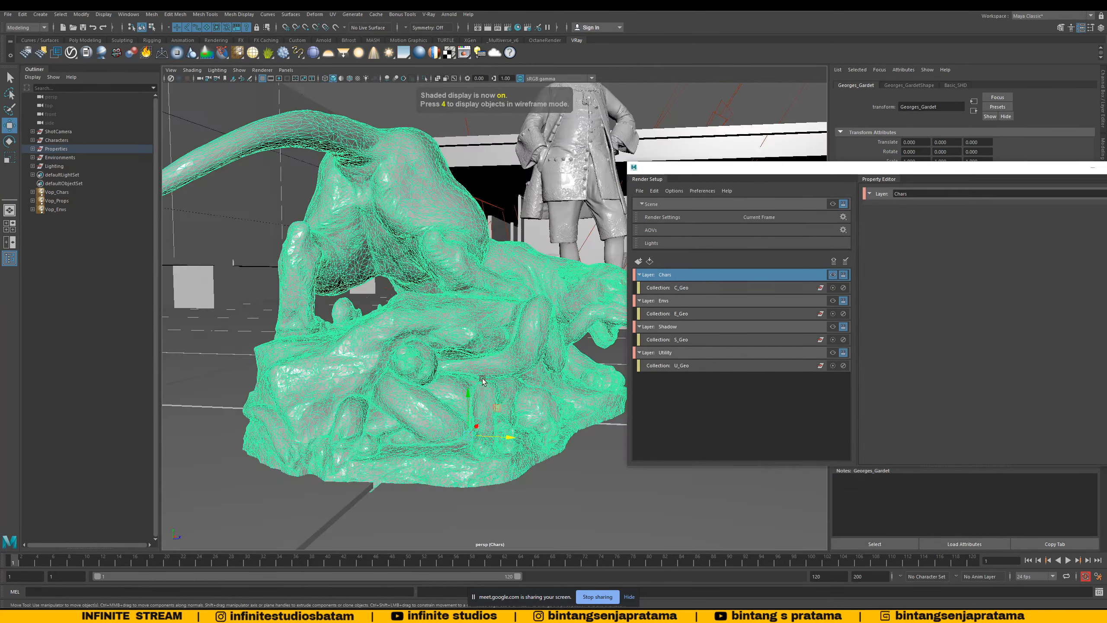
alt+middle_drag(532, 417, 444, 406)
alt+right_drag(444, 405, 489, 459)
mouse_move(489, 460)
alt+mouse_down()
mouse_move(465, 474)
mouse_move(446, 450)
alt+mouse_up()
alt+middle_drag(446, 450, 401, 379)
alt+right_drag(401, 377, 487, 436)
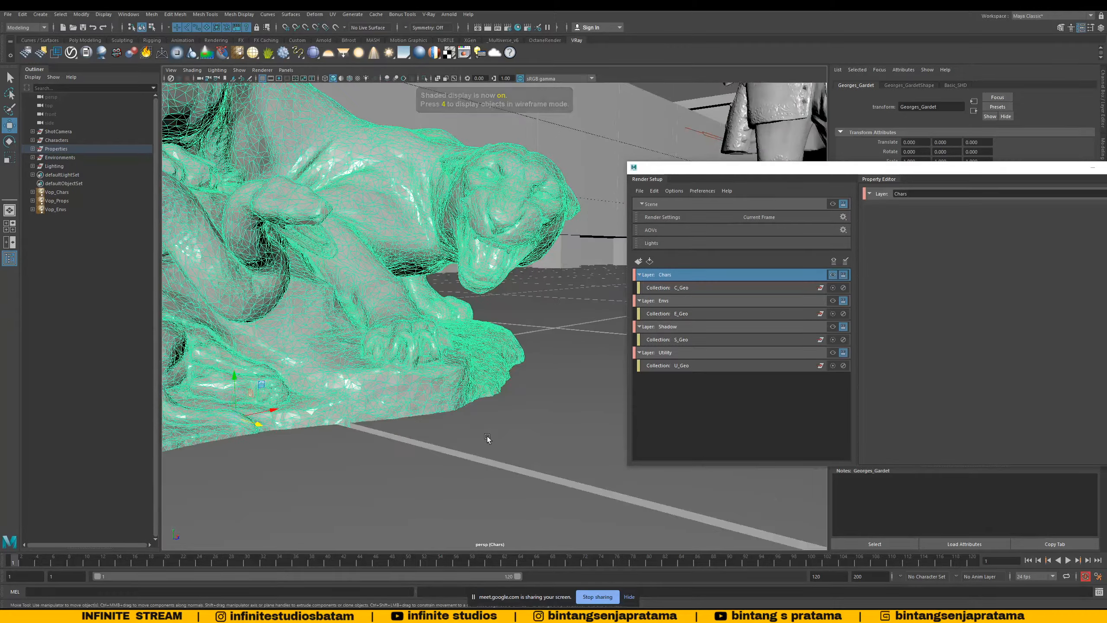
Step: Try nudging the sculpture slightly upward, and undo the move
alt+middle_drag(327, 377, 392, 368)
mouse_move(307, 377)
mouse_down()
mouse_move(308, 308)
mouse_move(320, 393)
mouse_move(323, 367)
mouse_up()
key(ctrl+z)
Step: Inspect the sculpture from above and then its base from close to floor level
alt+drag(561, 413, 523, 438)
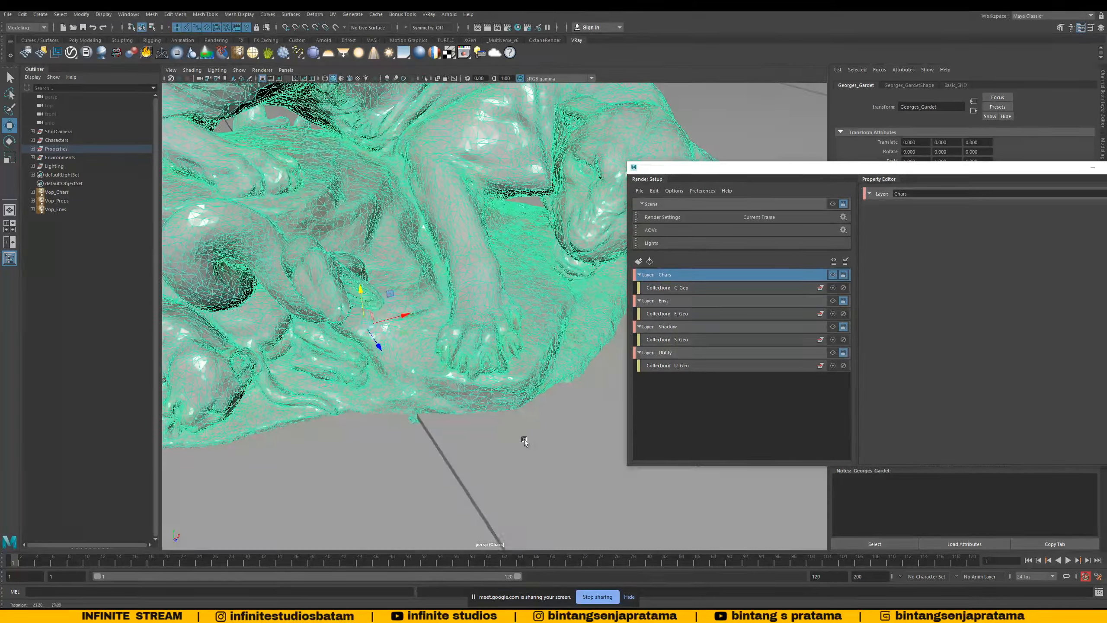
alt+right_drag(524, 438, 479, 370)
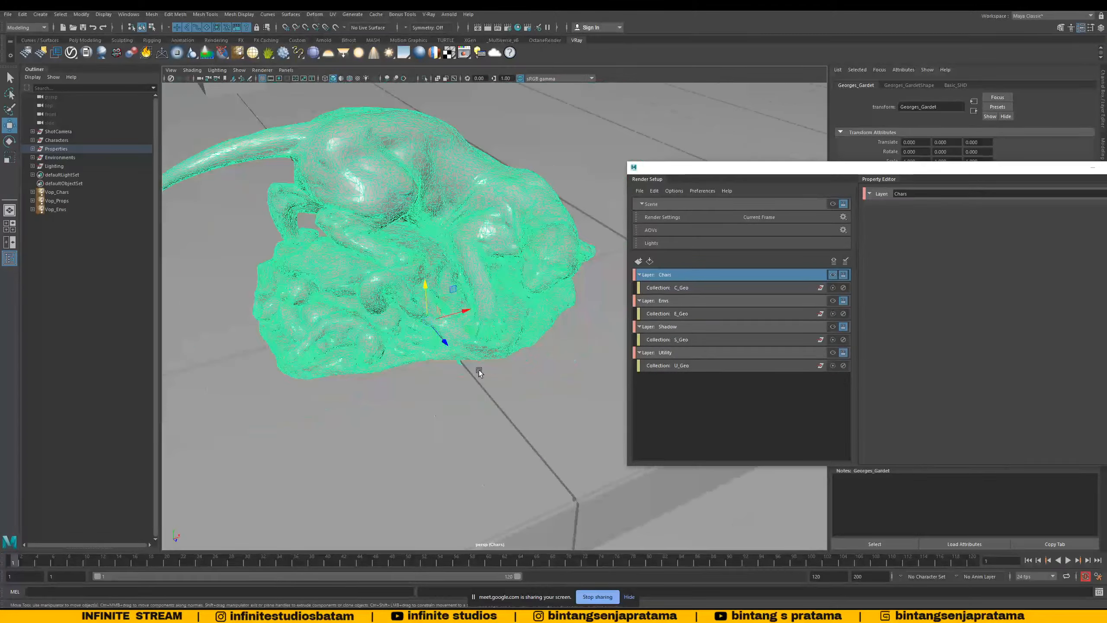
alt+drag(479, 371, 581, 315)
alt+right_drag(417, 329, 497, 433)
alt+middle_drag(503, 382, 466, 369)
alt+right_drag(466, 370, 505, 418)
alt+drag(505, 418, 407, 418)
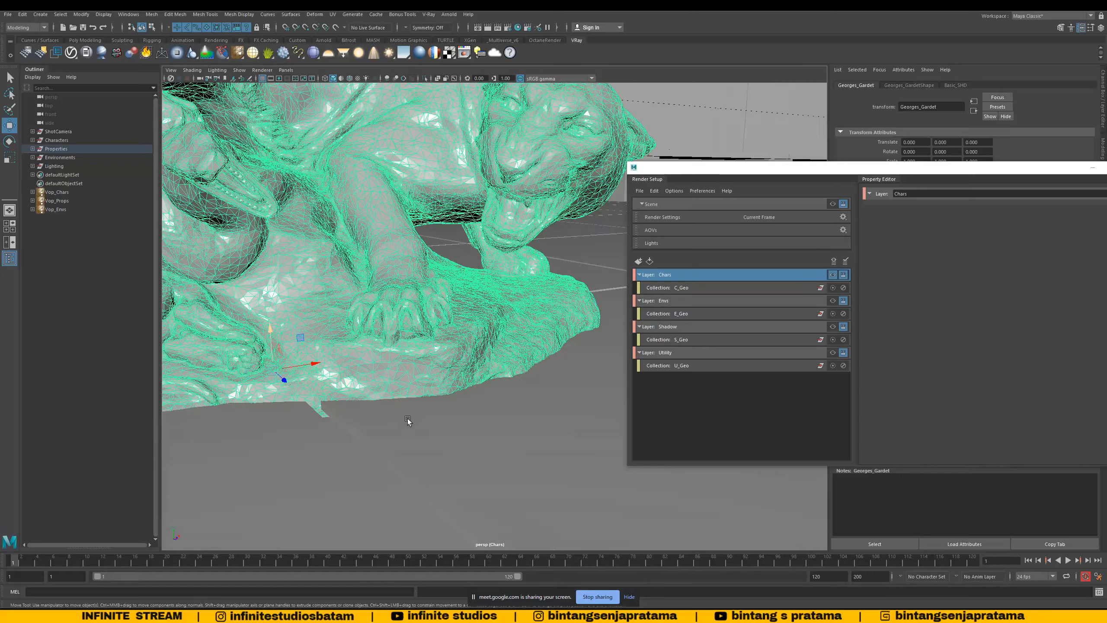
Step: Try raising the sculpture above the floor two times, undoing each move
alt+middle_drag(324, 376, 405, 350)
alt+right_drag(405, 350, 449, 441)
drag(336, 339, 330, 298)
key(ctrl+z)
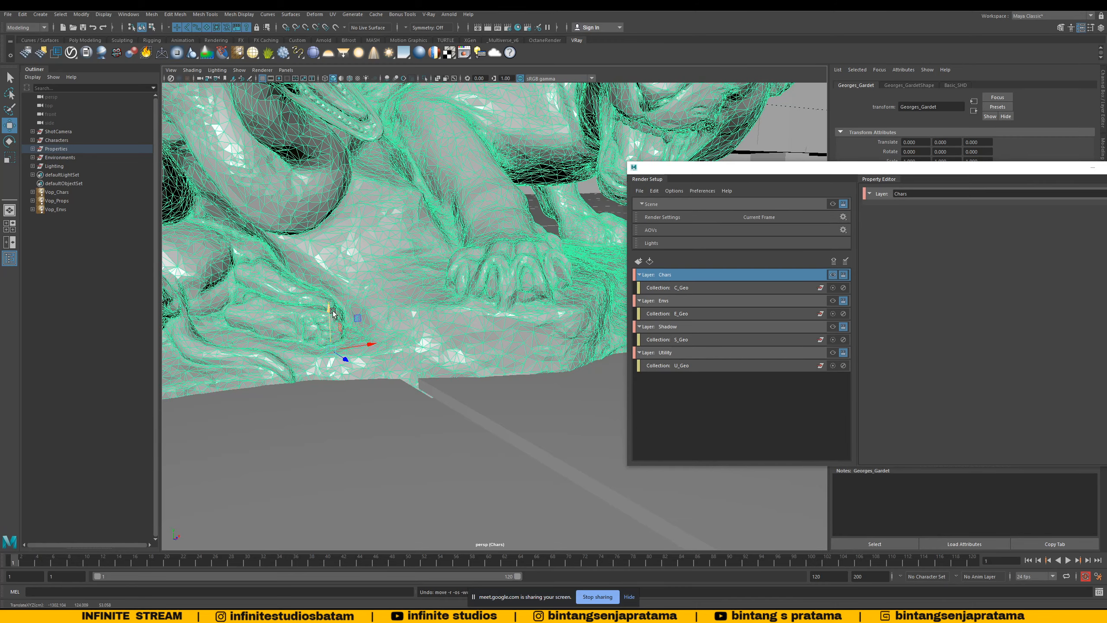
mouse_move(329, 310)
mouse_down()
mouse_move(332, 267)
mouse_move(331, 302)
mouse_up()
key(ctrl+z)
Step: Look over the sculpture from several more angles and return the viewport to the shot camera named Camera
scroll(407, 290, down, 4)
alt+drag(407, 290, 478, 293)
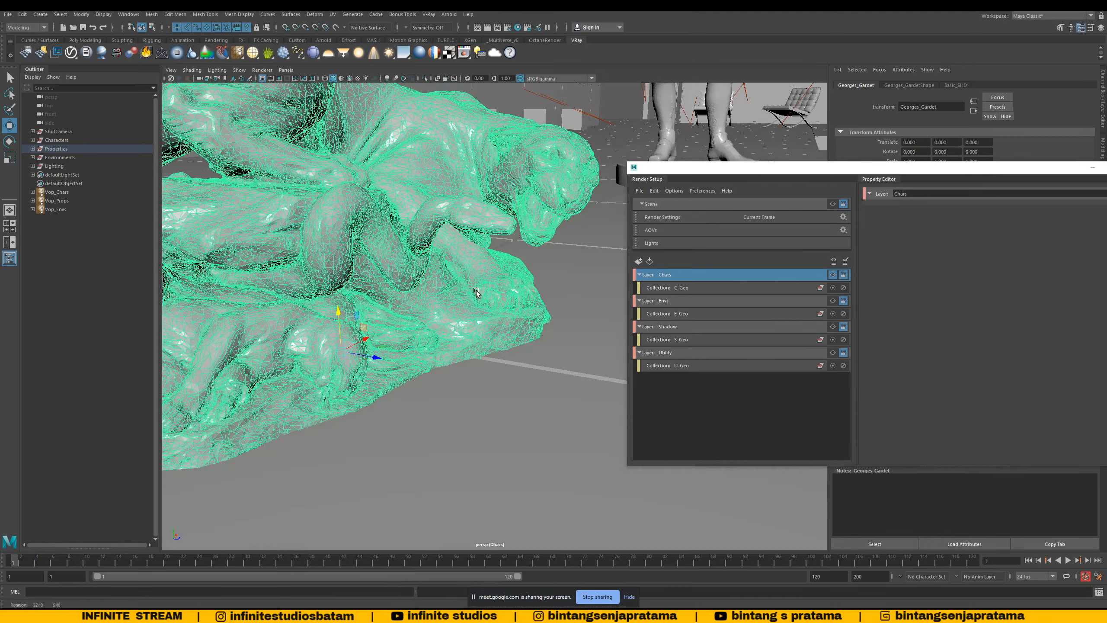
alt+right_drag(490, 337, 468, 310)
alt+drag(468, 311, 447, 350)
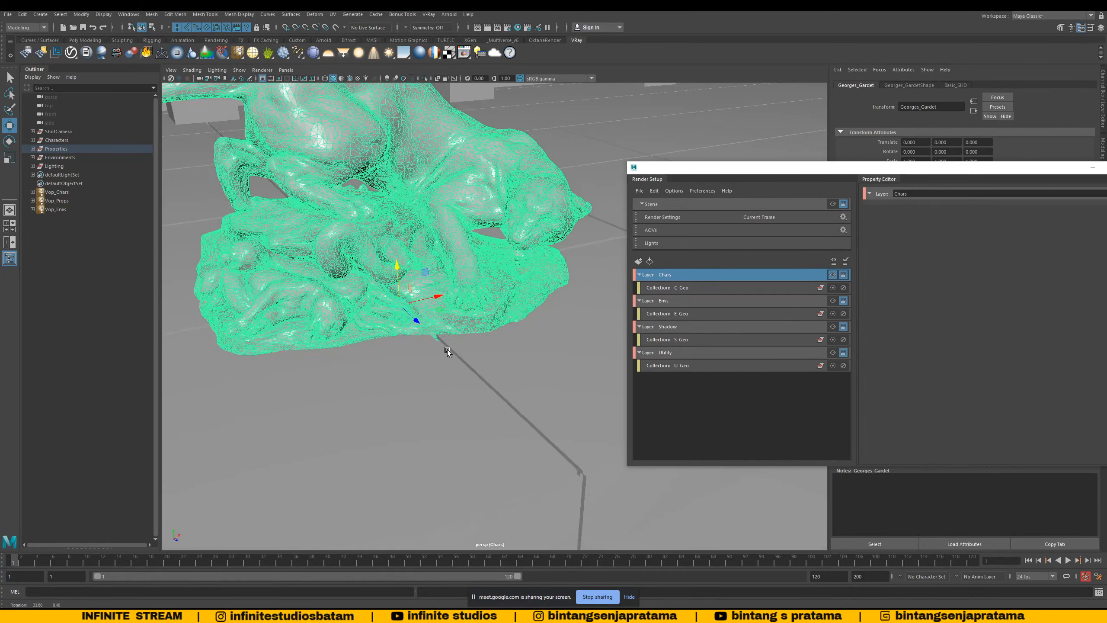
alt+right_drag(448, 344, 474, 332)
alt+middle_drag(460, 288, 455, 336)
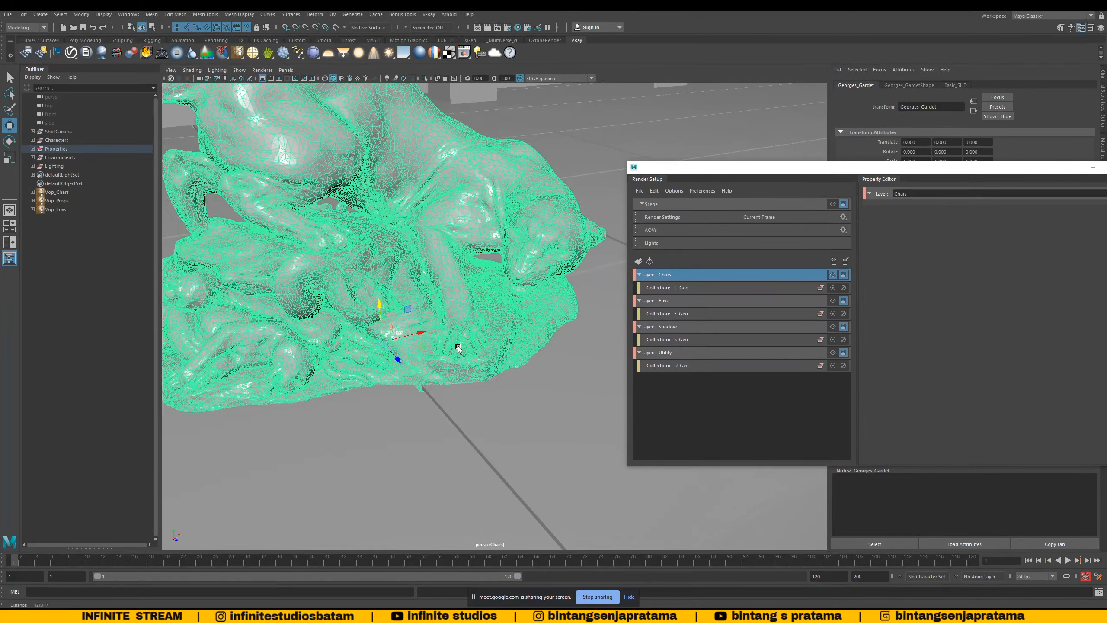
alt+right_drag(455, 335, 467, 344)
click(286, 70)
mouse_move(300, 79)
click(378, 79)
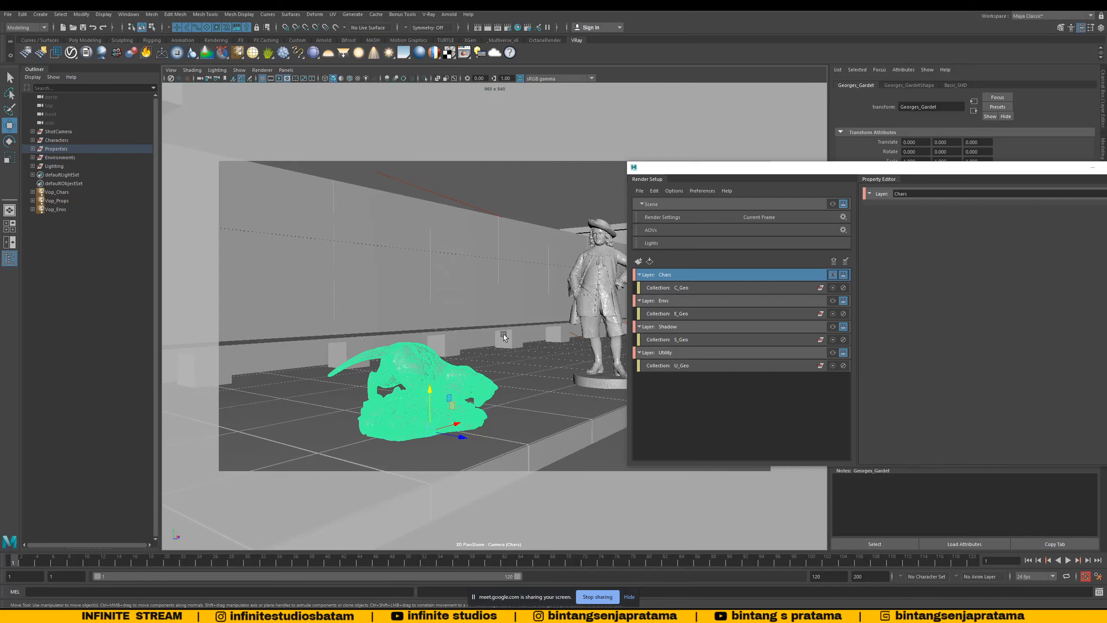
Step: Select the Vop_Chars node and create a collection named C_Vop_Chars_Props1 in the Chars render layer
drag(674, 167, 454, 163)
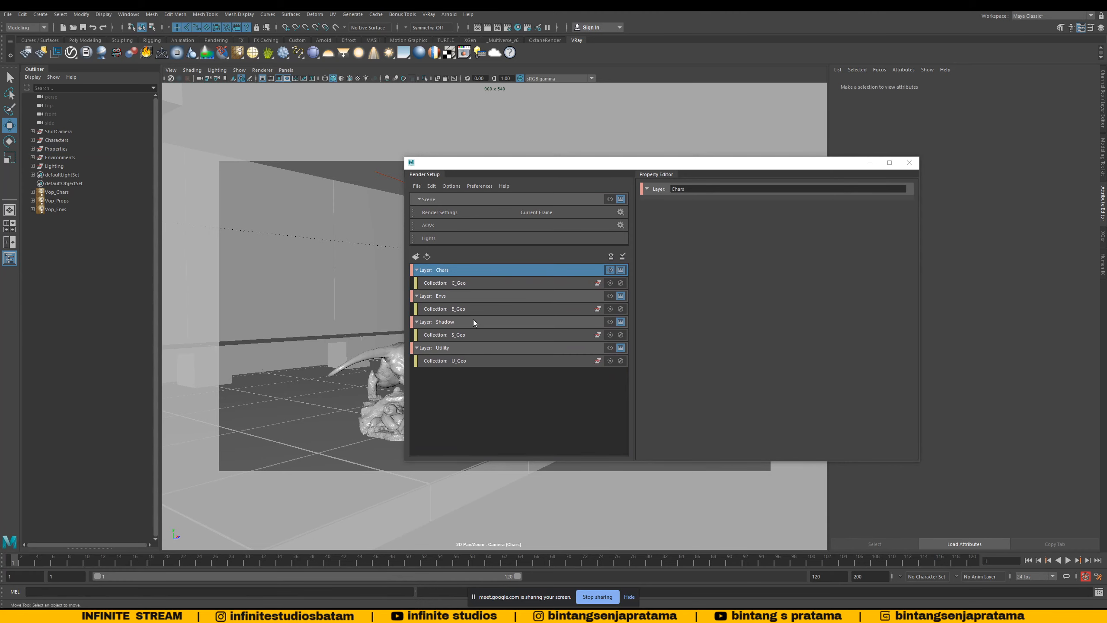
drag(509, 165, 557, 165)
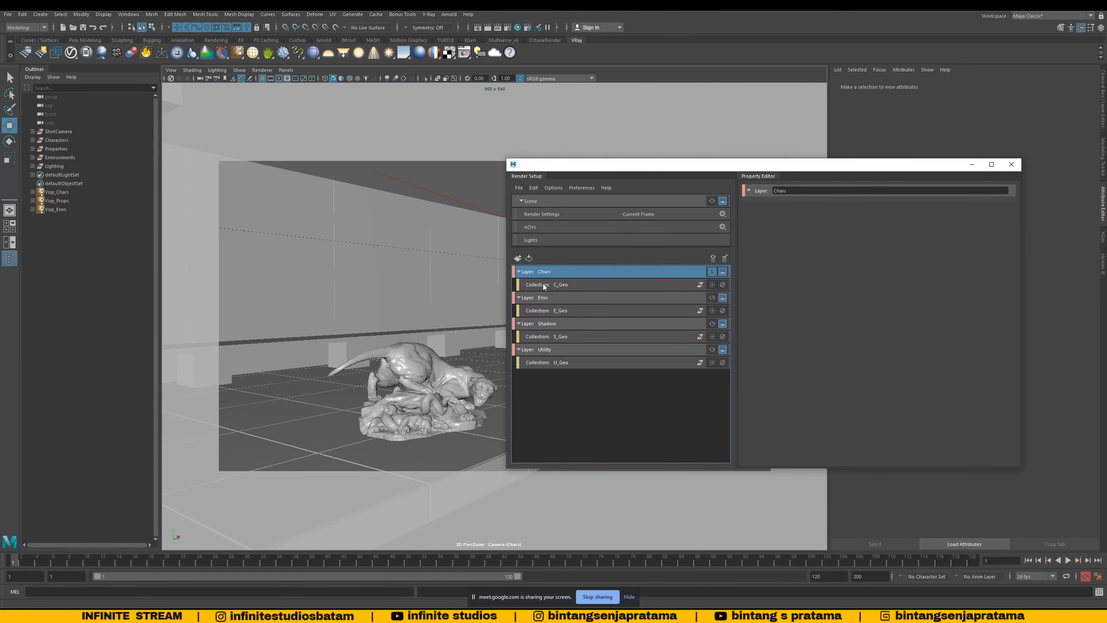
click(64, 200)
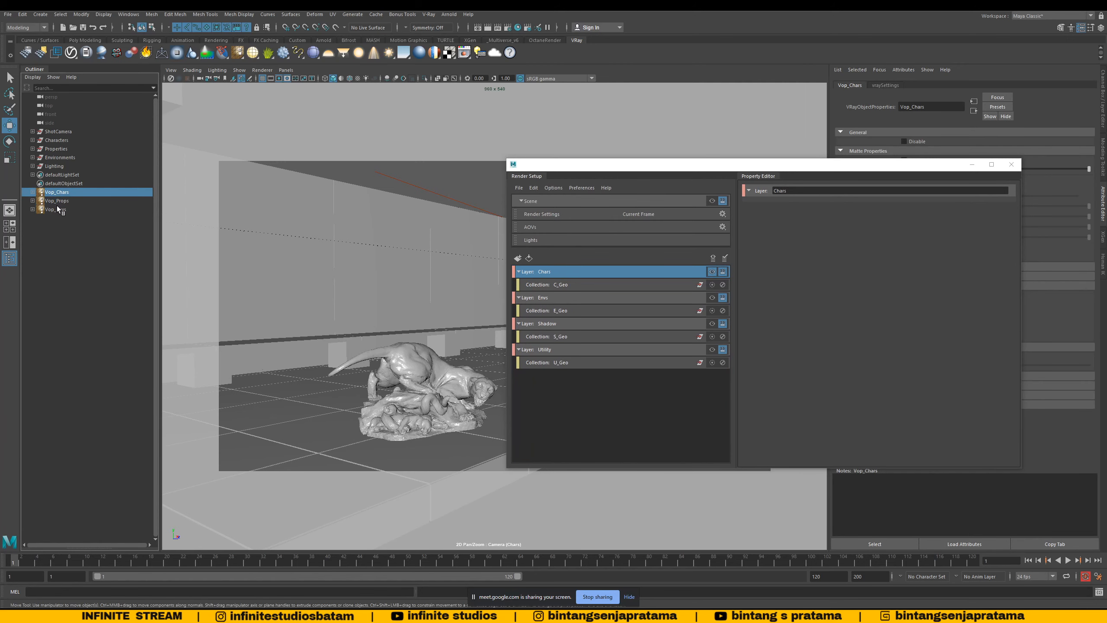
click(56, 208)
click(57, 192)
right_click(561, 271)
click(590, 274)
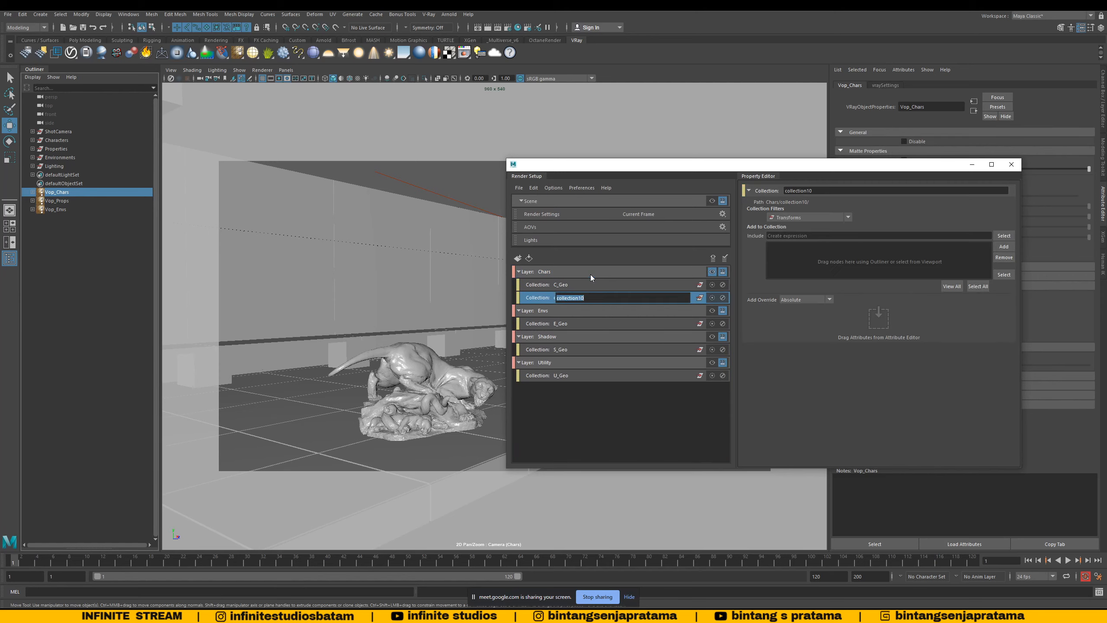
text(C_Vop_Chars_Props1)
key(Return)
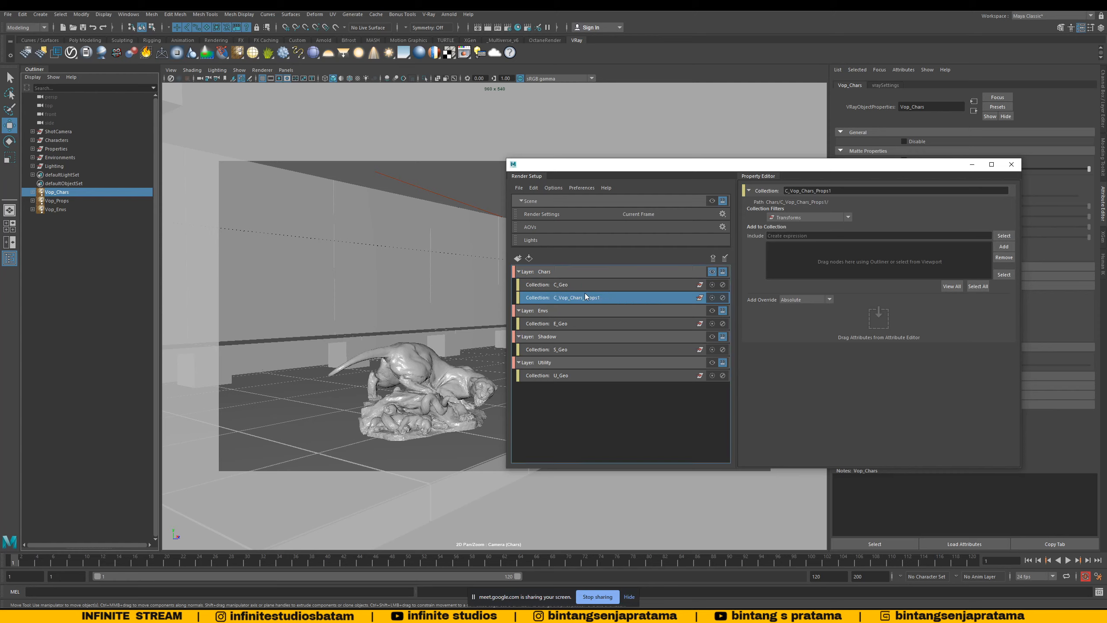
click(612, 300)
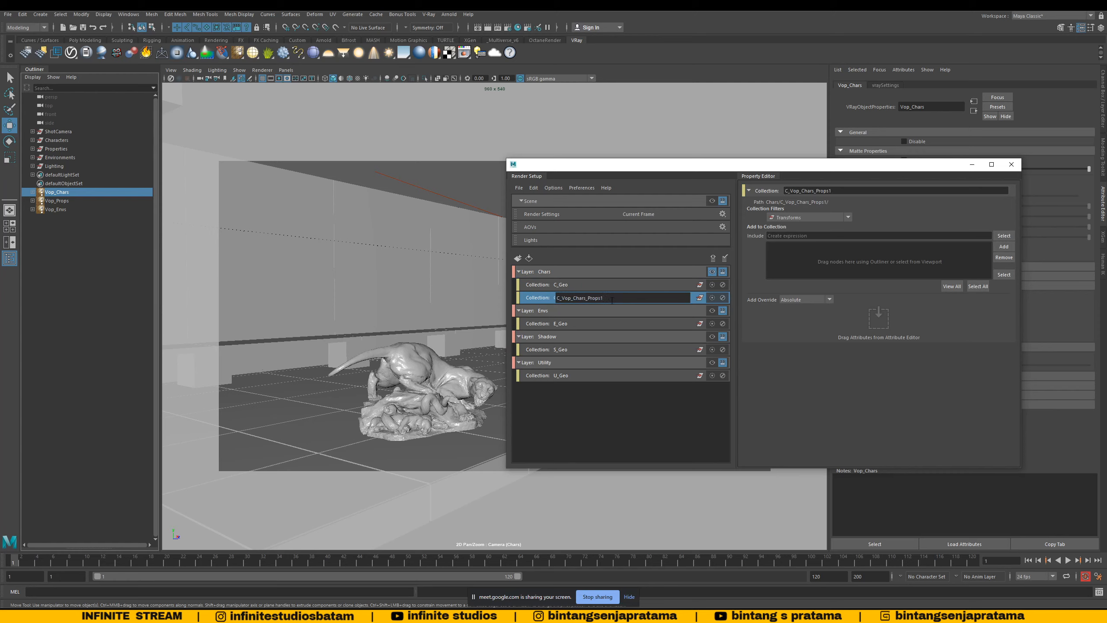
key(Return)
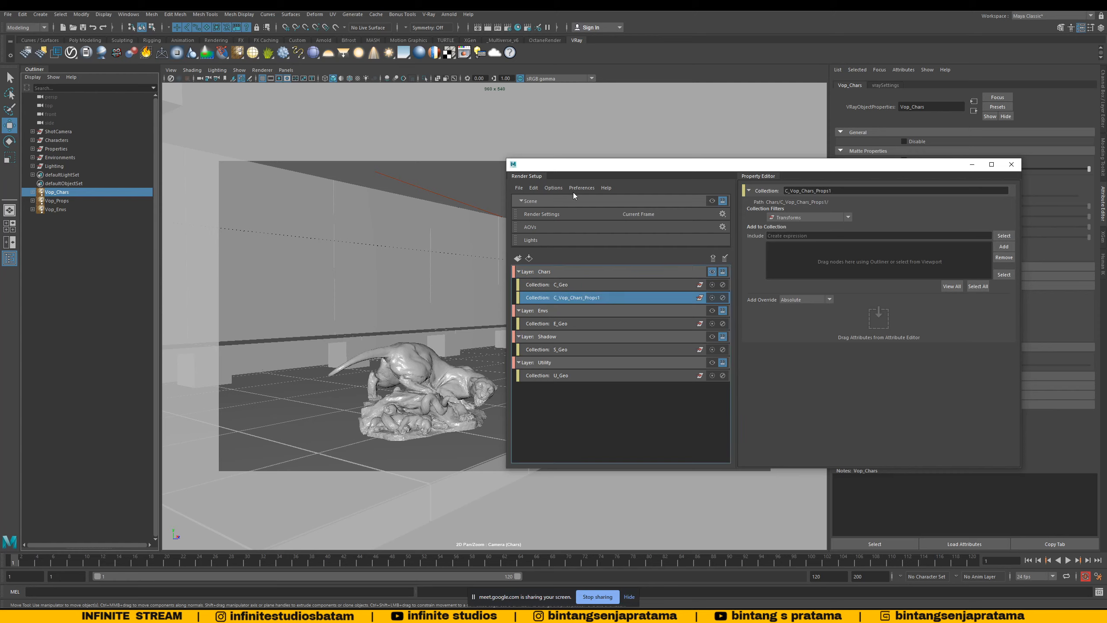
Step: Add the Vop_Chars and Vop_Props nodes to the C_Vop_Chars_Props1 collection
mouse_move(582, 168)
mouse_down()
mouse_move(547, 168)
mouse_move(585, 180)
mouse_up()
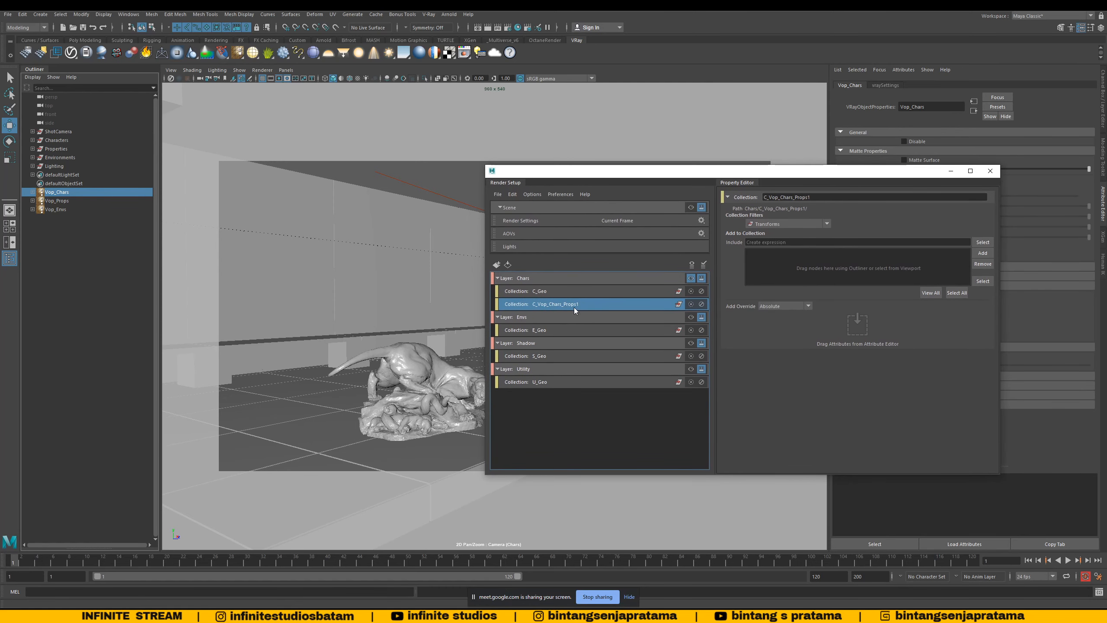
shift+click(57, 200)
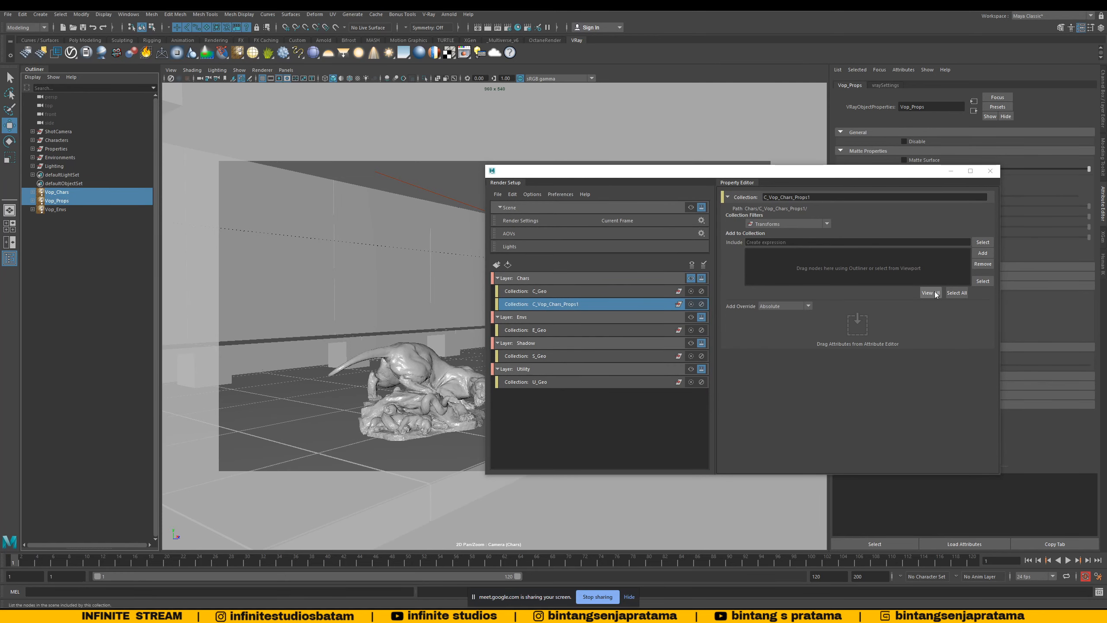
click(978, 256)
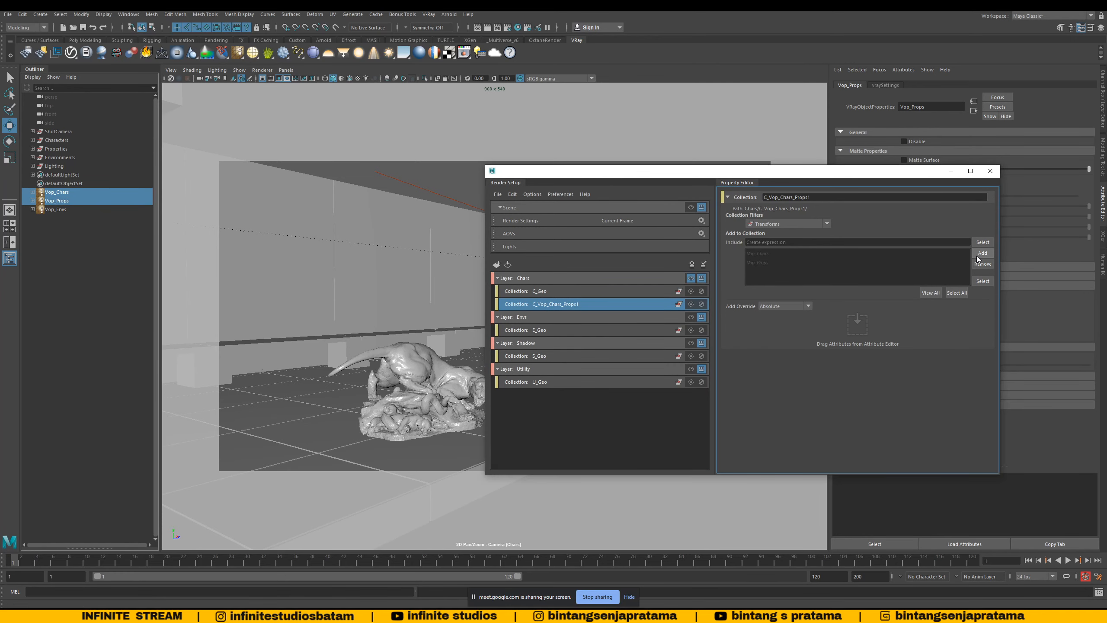
drag(694, 172, 623, 170)
click(691, 254)
click(692, 258)
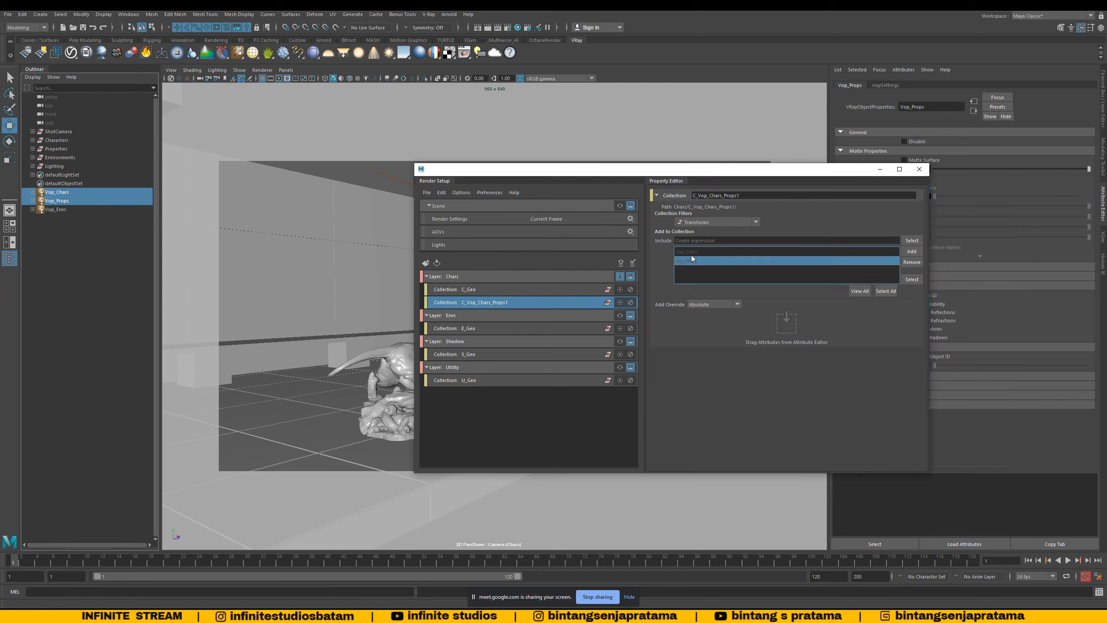
click(712, 222)
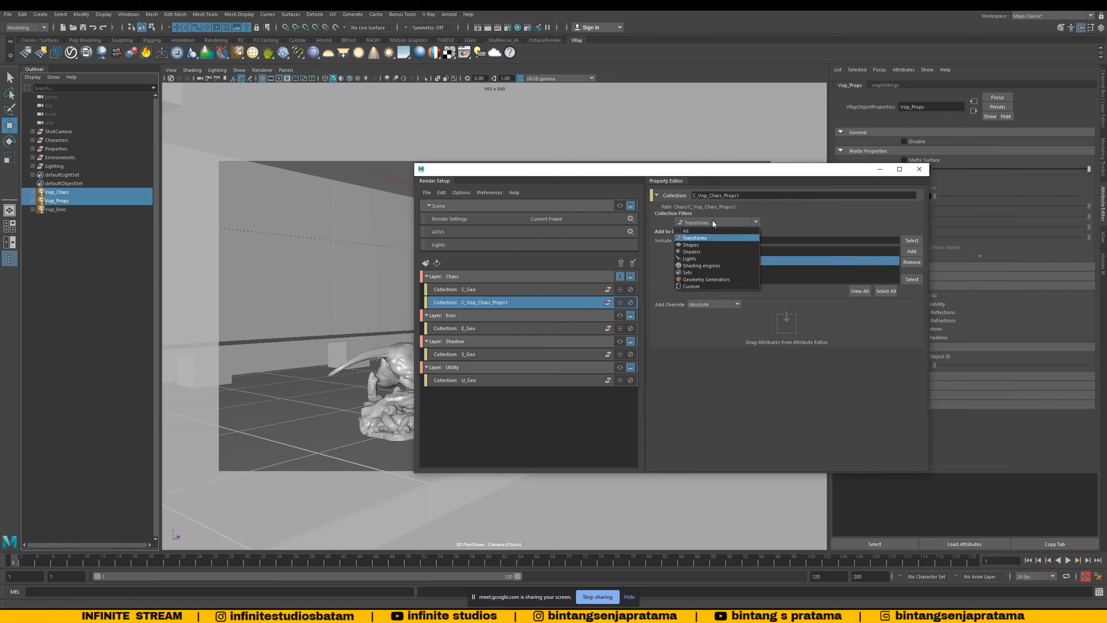
click(734, 235)
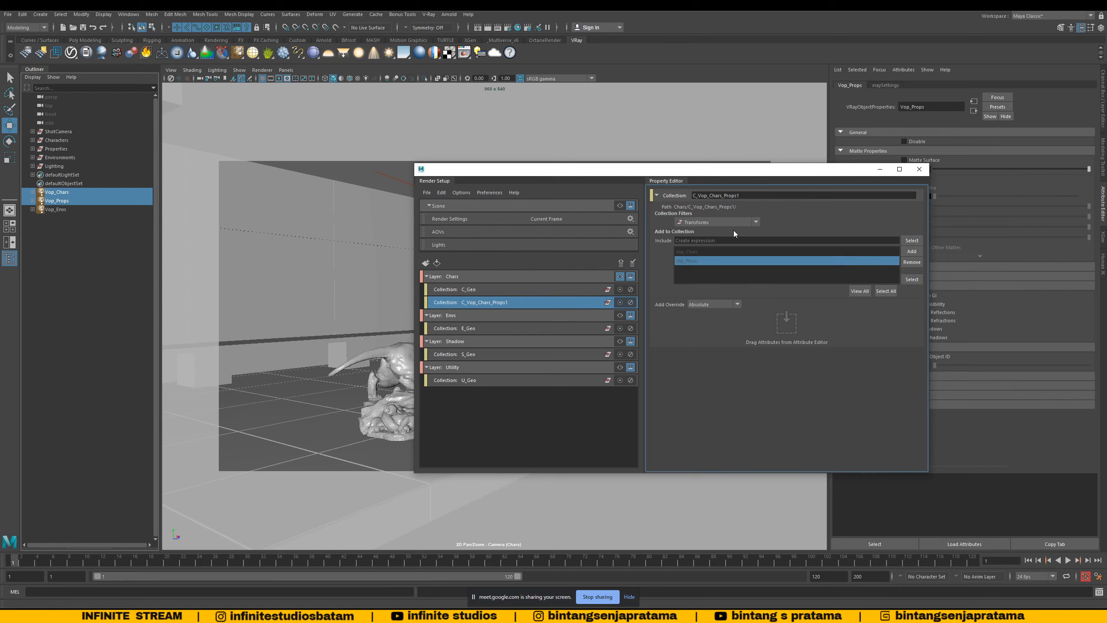
click(70, 193)
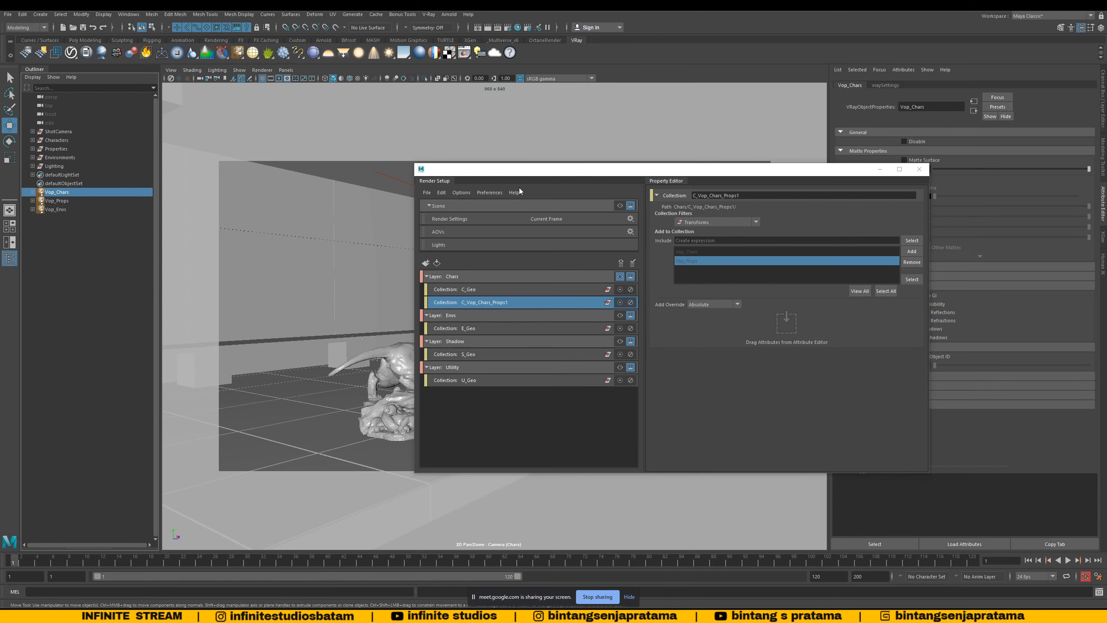
click(701, 224)
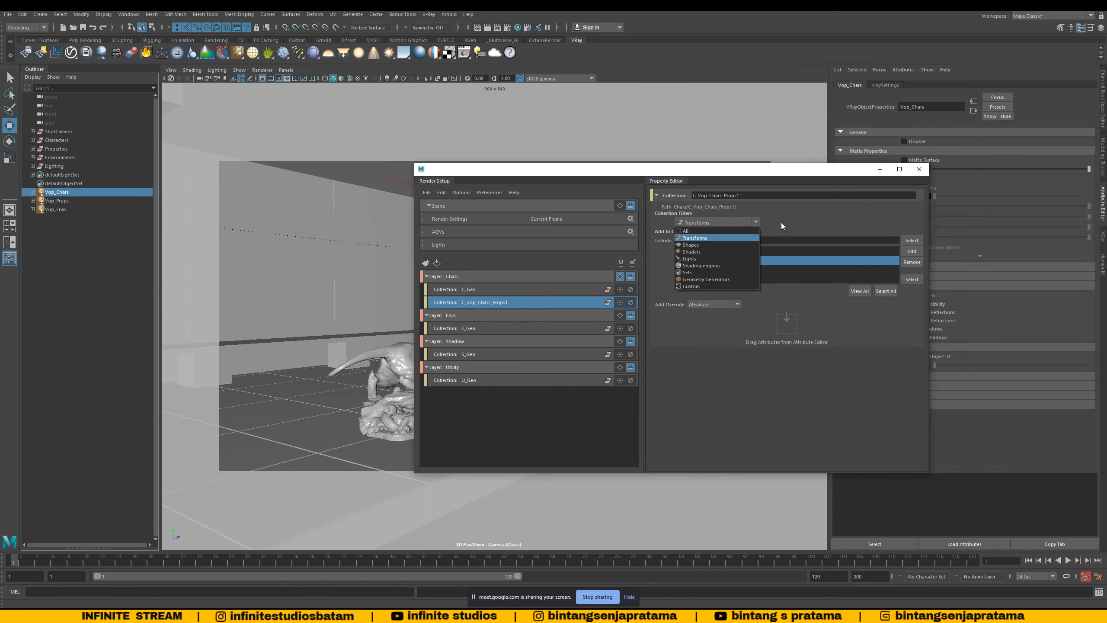
click(799, 219)
Step: Set the C_Vop_Chars_Props1 collection filter to Custom with the VRayObjectProperties type taken from the Vop_Chars node
click(710, 224)
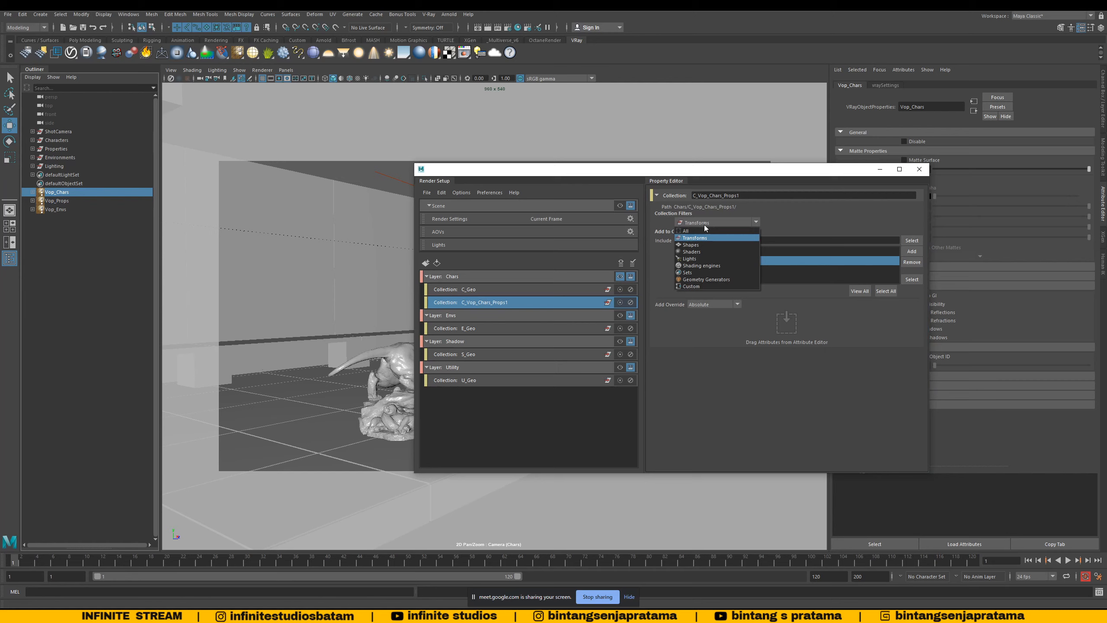
click(690, 286)
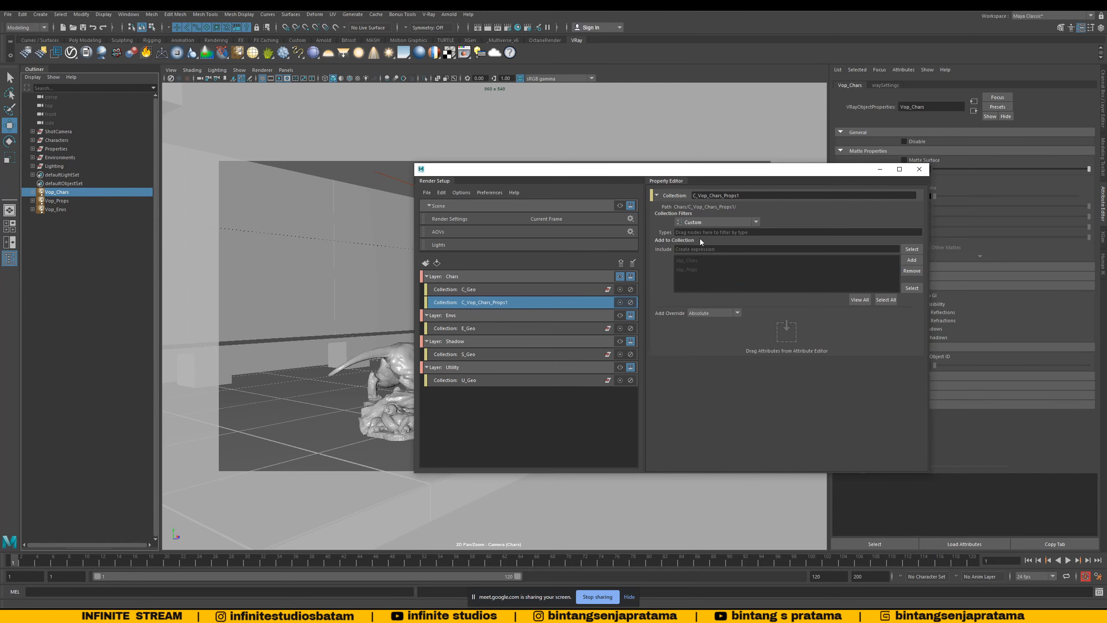
click(707, 225)
click(701, 287)
drag(57, 193, 54, 195)
drag(54, 196, 592, 229)
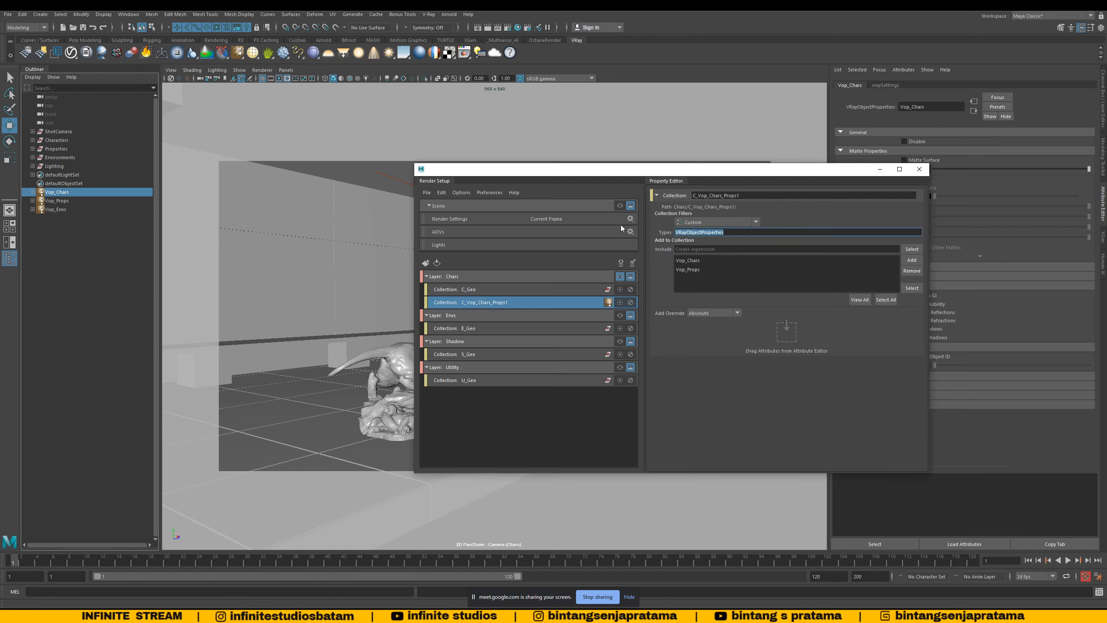
Step: Examine the Vop_Chars and Vop_Props entries included in the C_Vop_Chars_Props1 collection
click(693, 269)
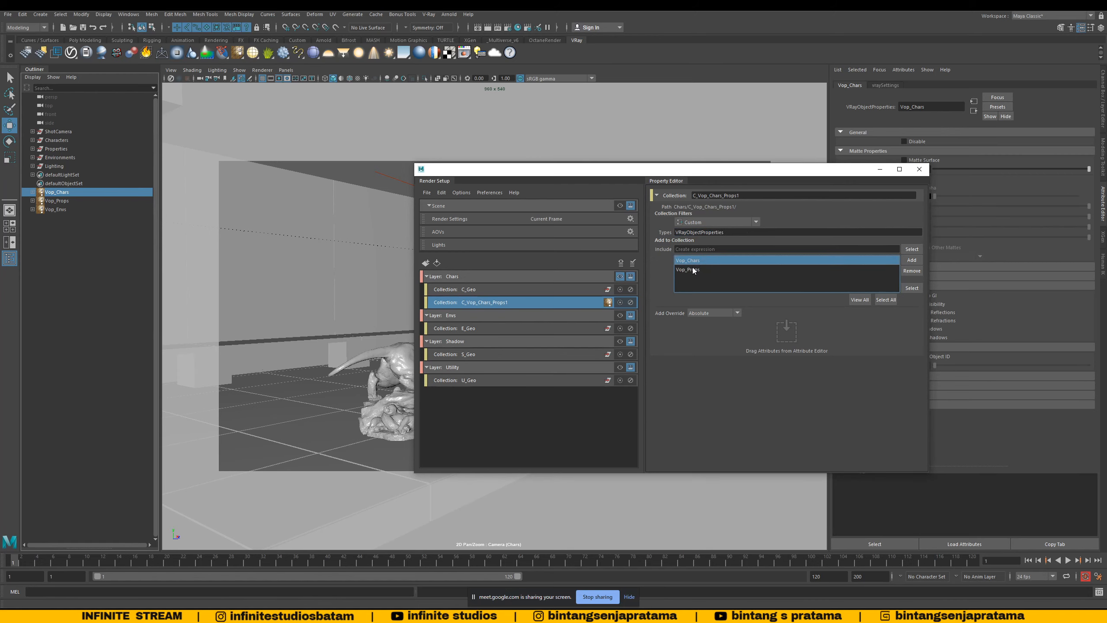
click(693, 260)
click(519, 302)
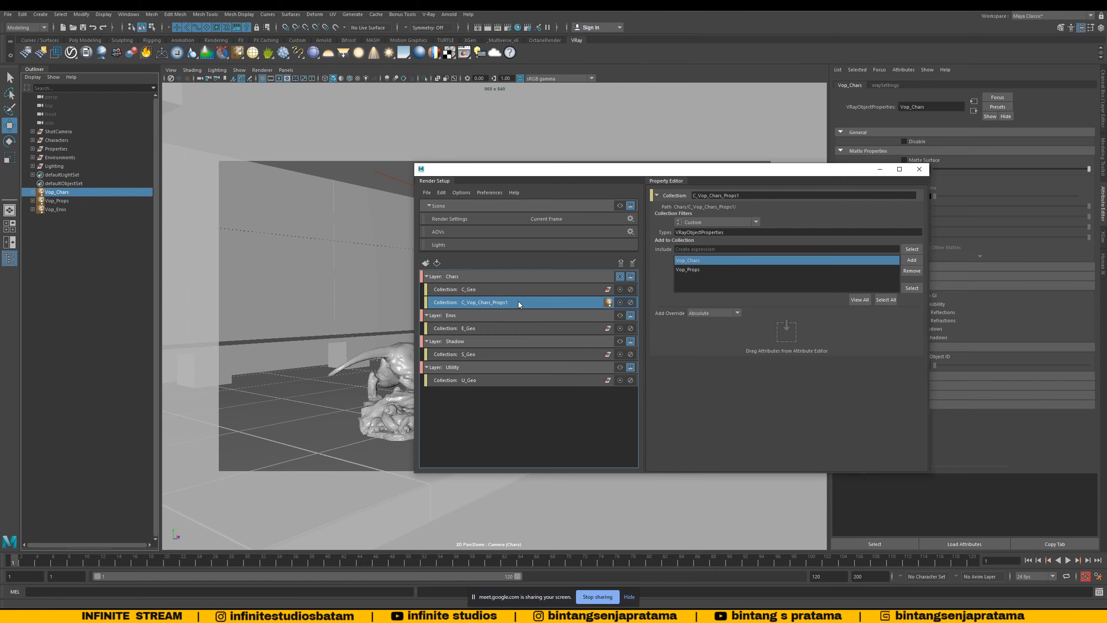
click(703, 269)
click(696, 261)
ctrl+click(695, 269)
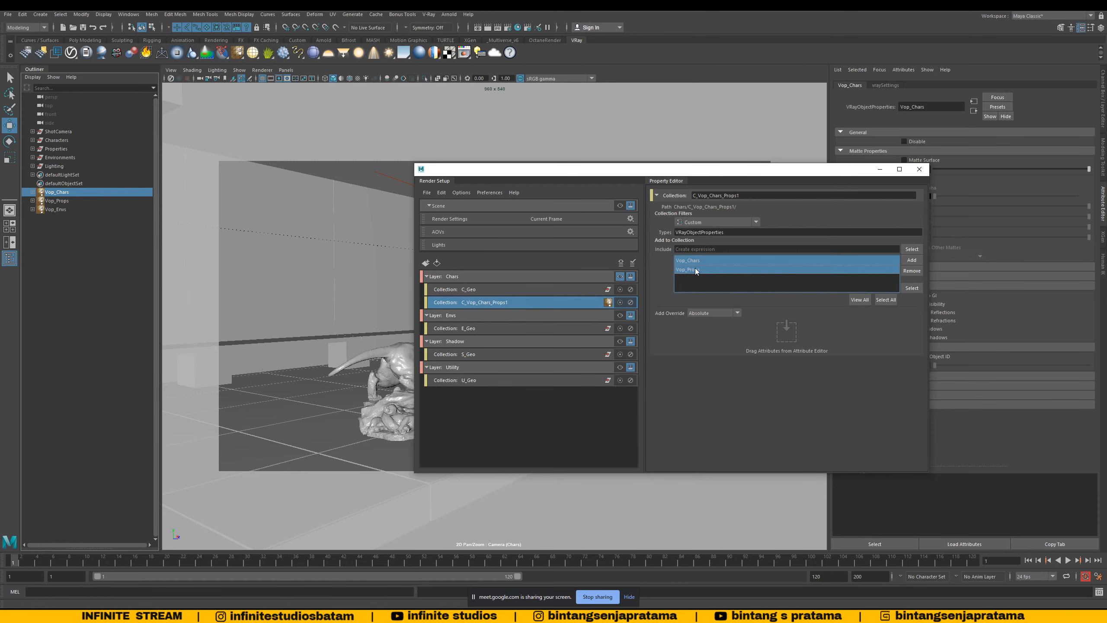
ctrl+click(694, 269)
ctrl+click(693, 262)
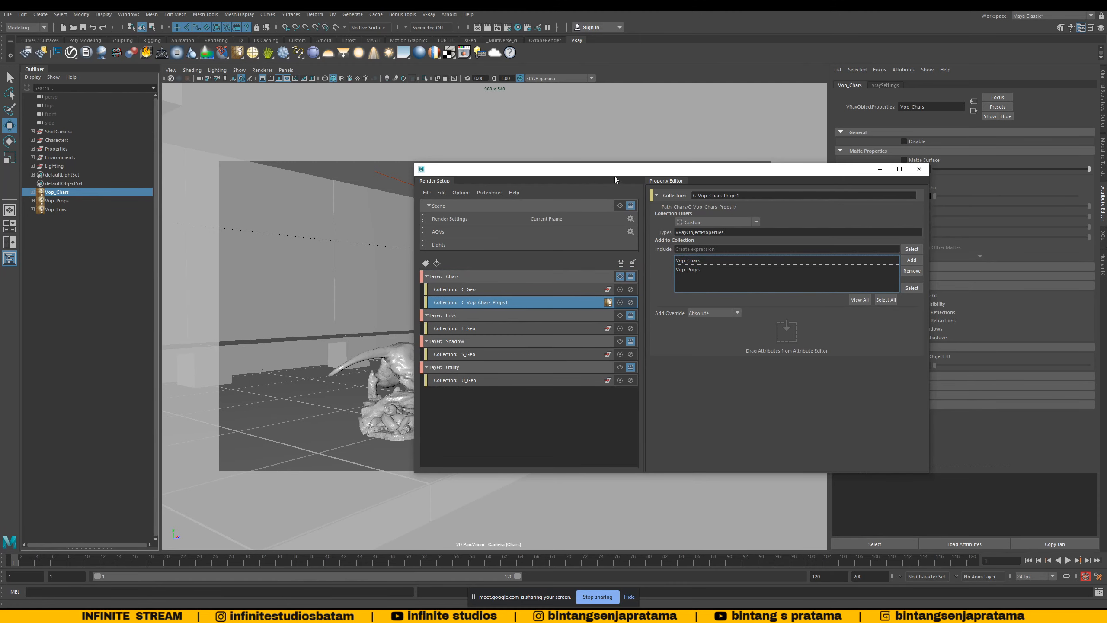
Step: Create a second V-Ray properties collection named C_Vop_Envs in the Chars render layer
drag(613, 174, 597, 171)
click(460, 271)
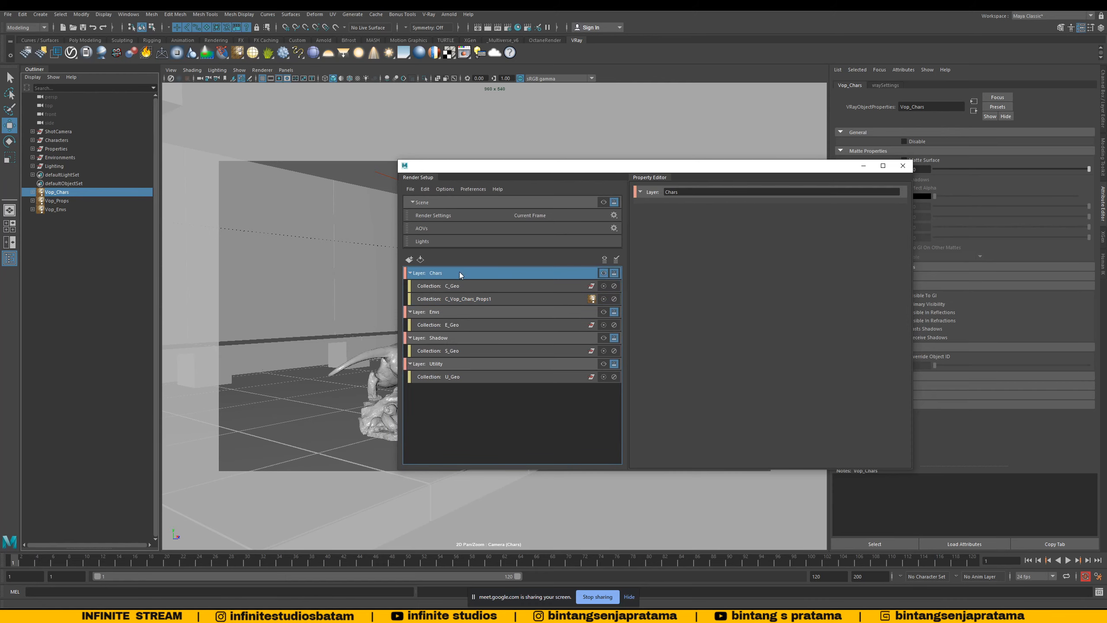
right_click(459, 272)
click(490, 277)
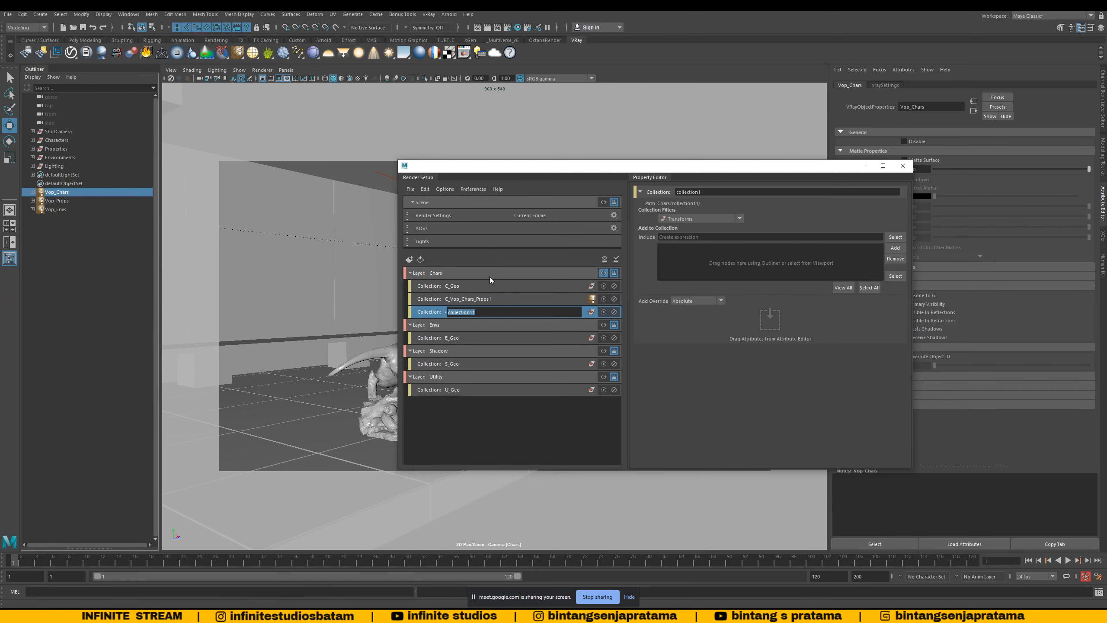
text(C_Voipo)
key(Return)
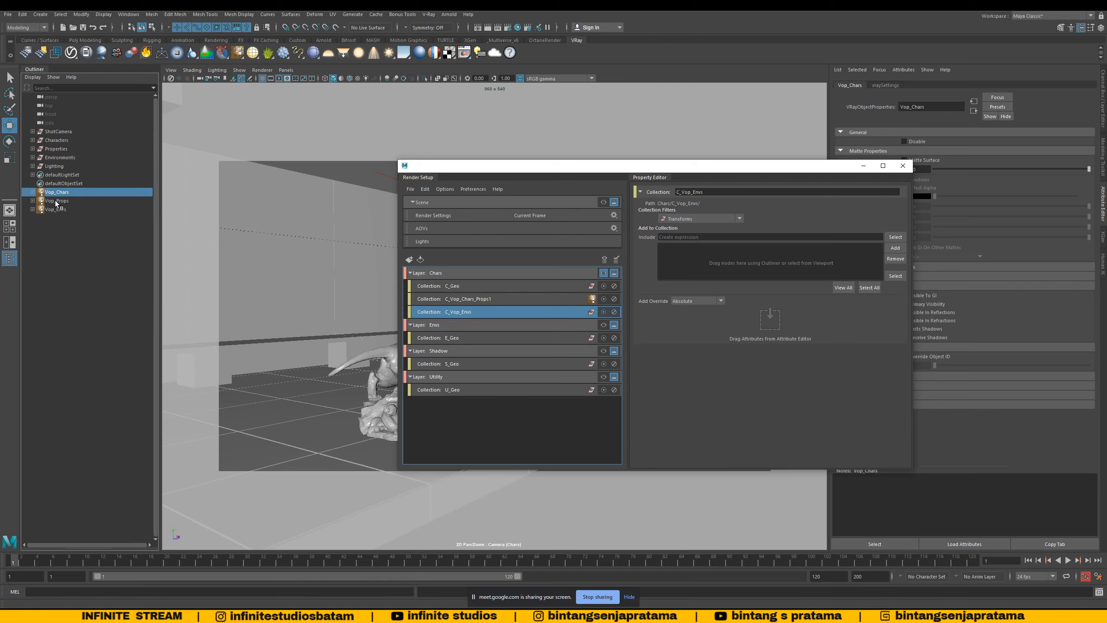
Step: Set the C_Vop_Envs collection filter to Custom with the VRayObjectProperties type taken from the Vop_Envs node
drag(57, 210, 677, 281)
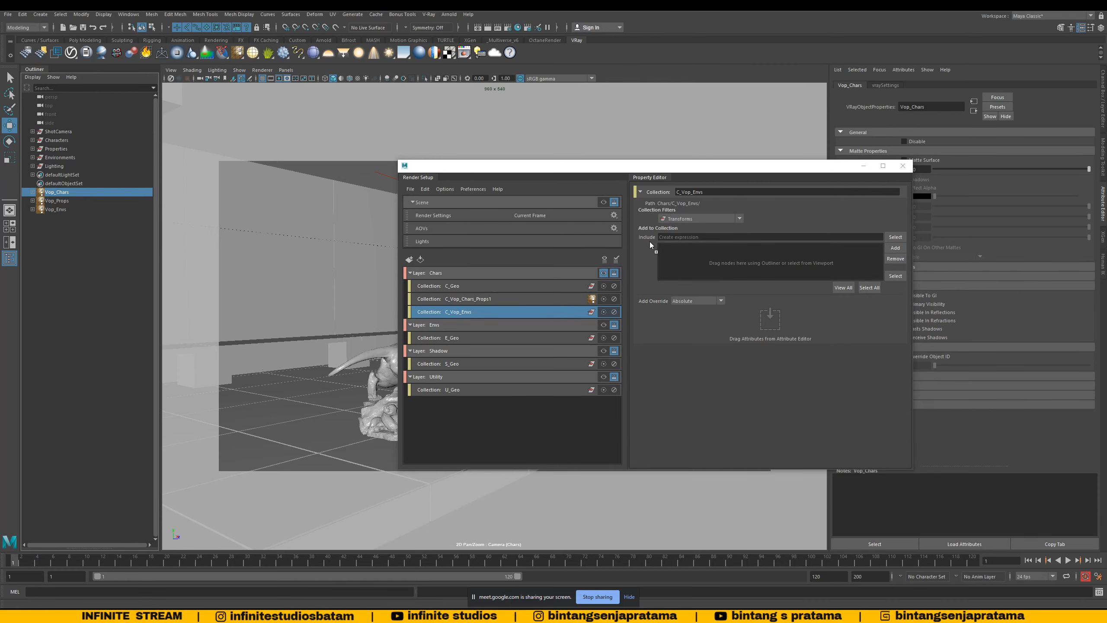
drag(652, 237, 77, 248)
click(708, 220)
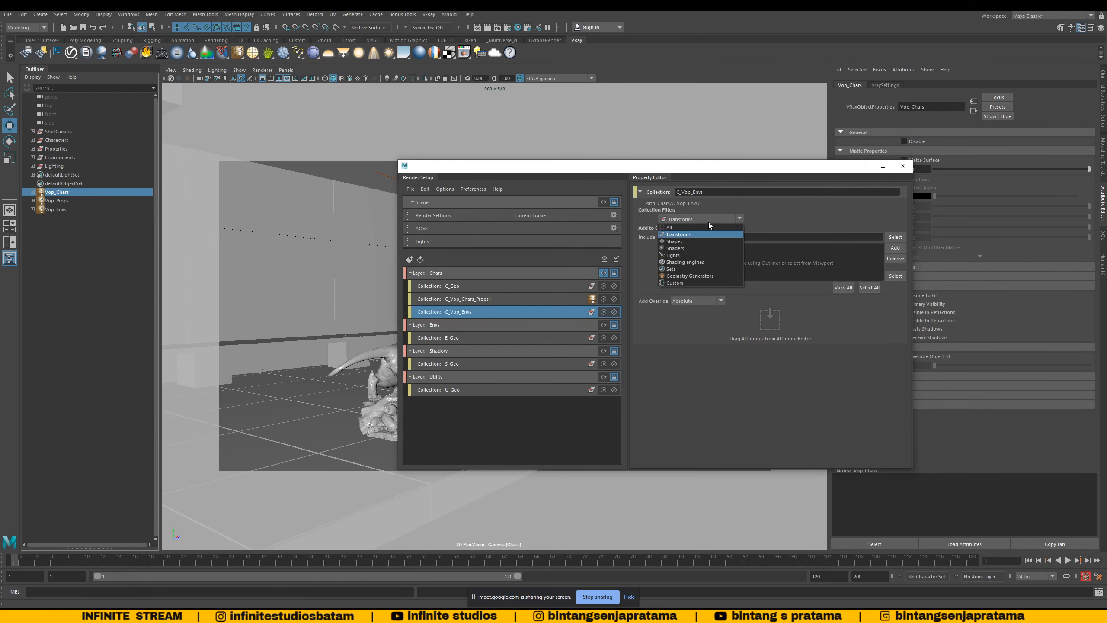
click(687, 283)
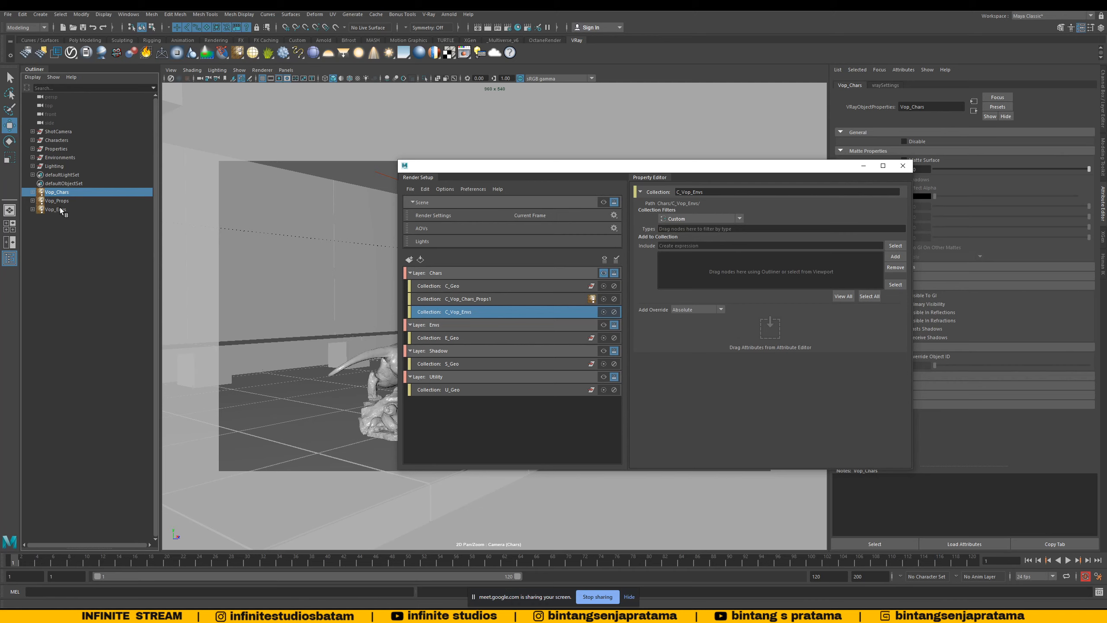
drag(59, 209, 668, 229)
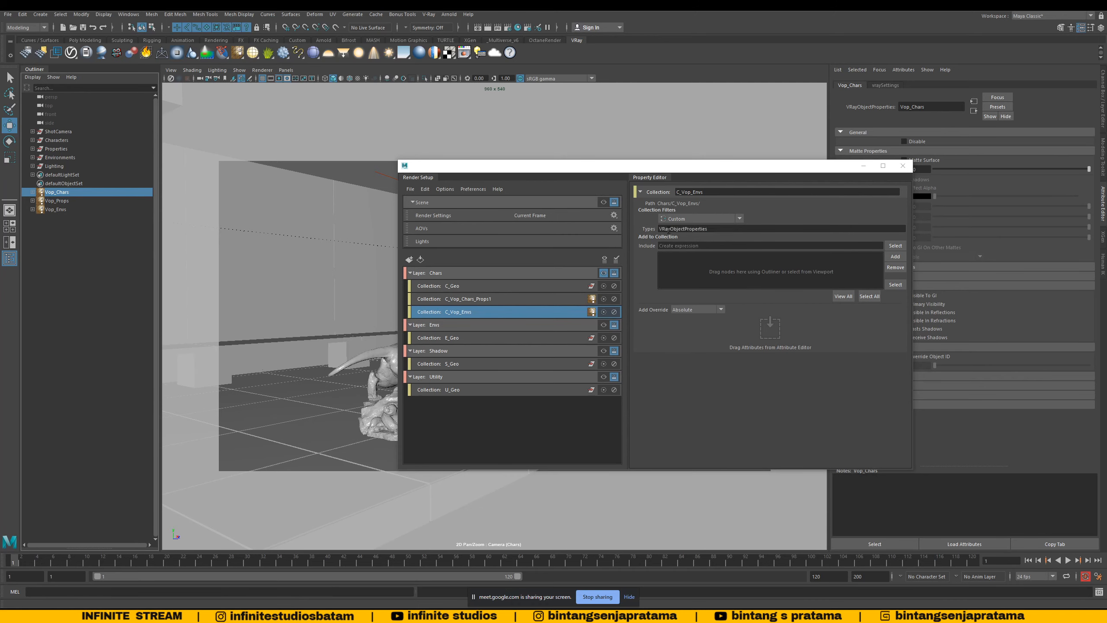
Step: Compare the filter types of the C_Vop_Chars_Props1 and C_Vop_Envs collections
click(561, 299)
double_click(713, 230)
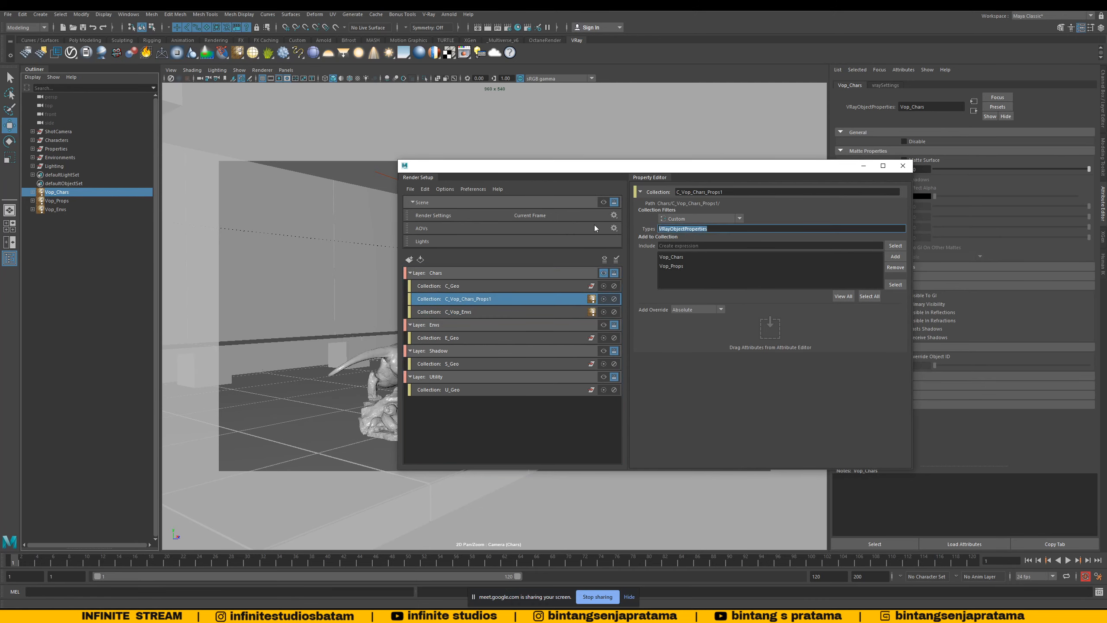
click(570, 311)
double_click(697, 229)
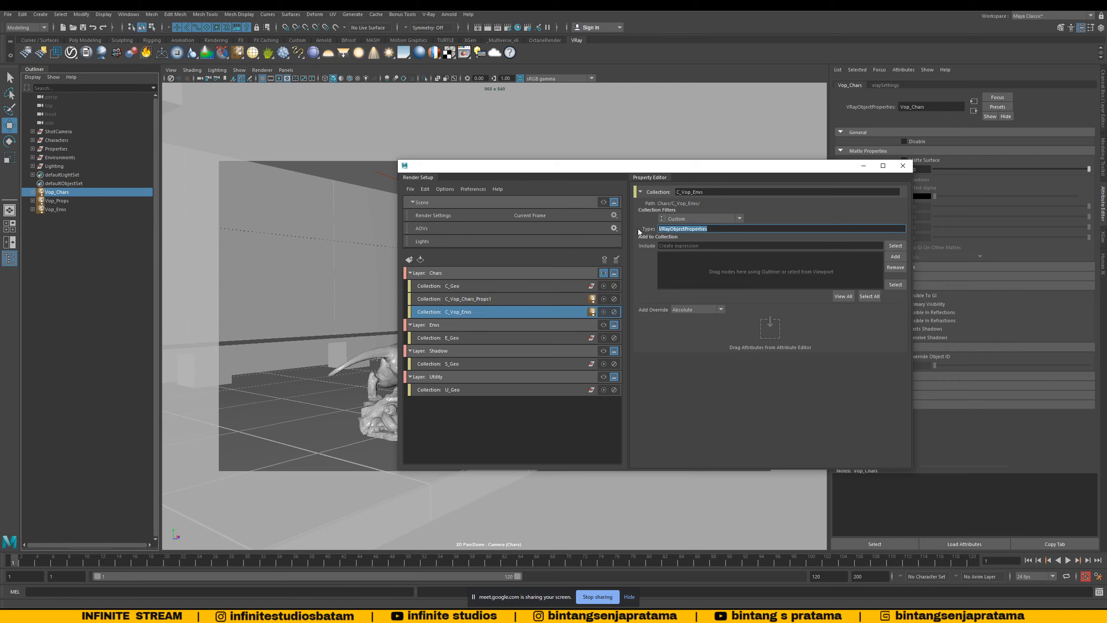
click(692, 230)
Step: Add the Vop_Envs node to the C_Vop_Envs collection in the Chars render layer
click(543, 312)
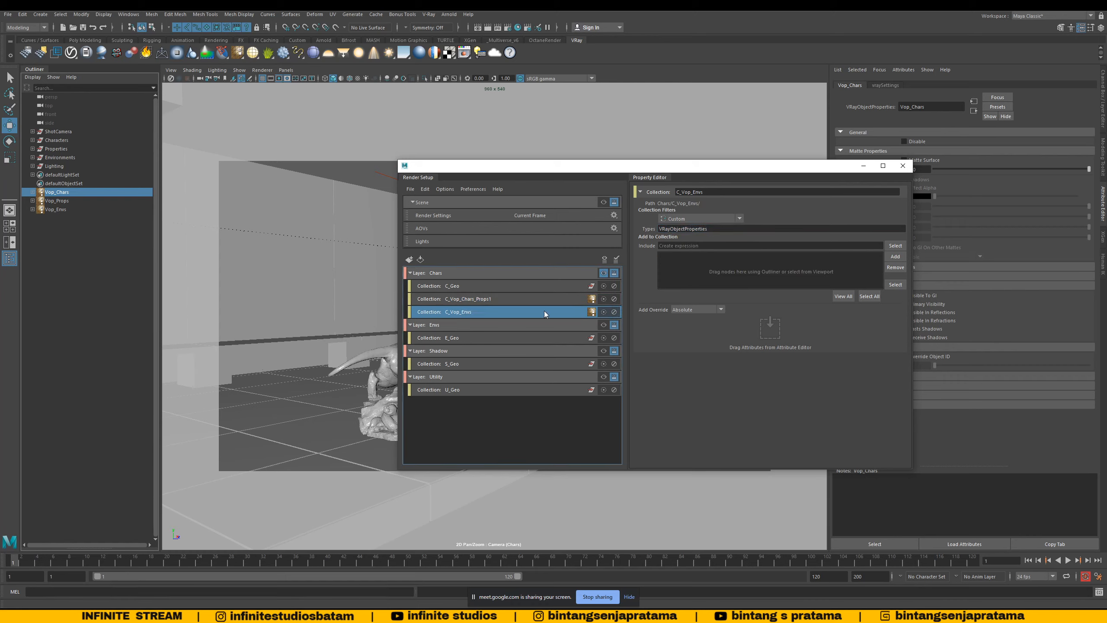
click(64, 210)
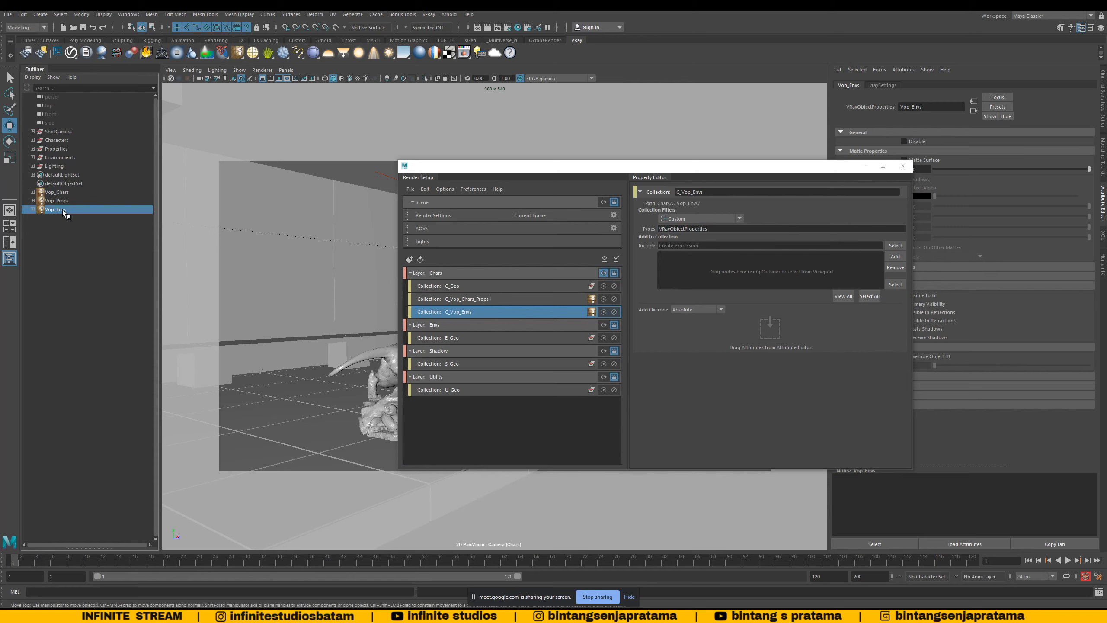
click(895, 257)
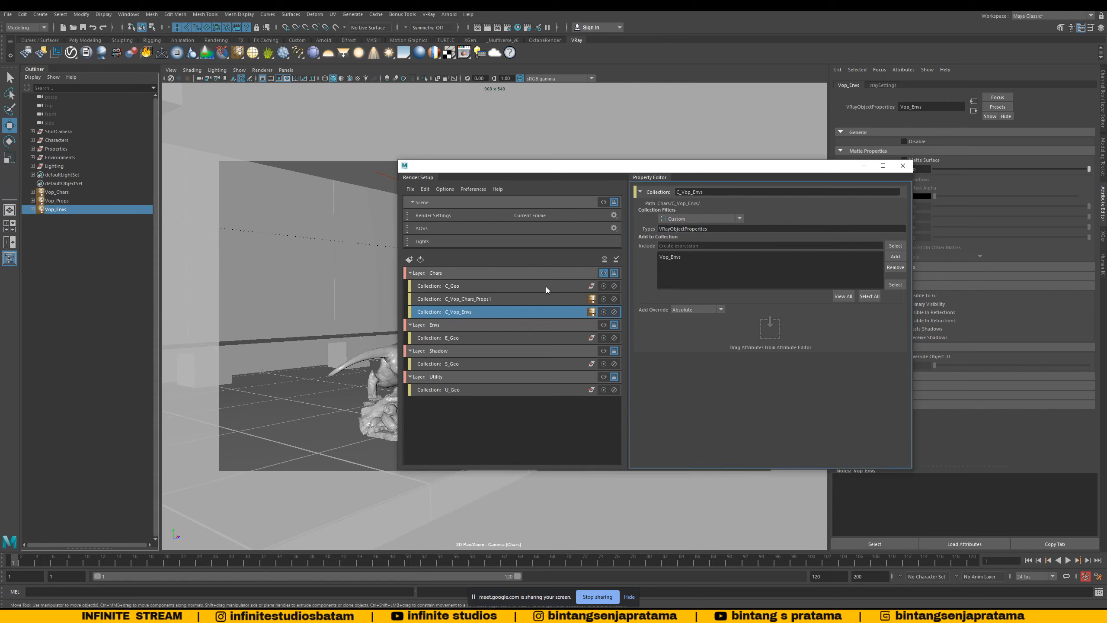
Step: Compare the members of the C_Vop_Chars_Props1 and C_Vop_Envs collections in the Chars layer
click(540, 298)
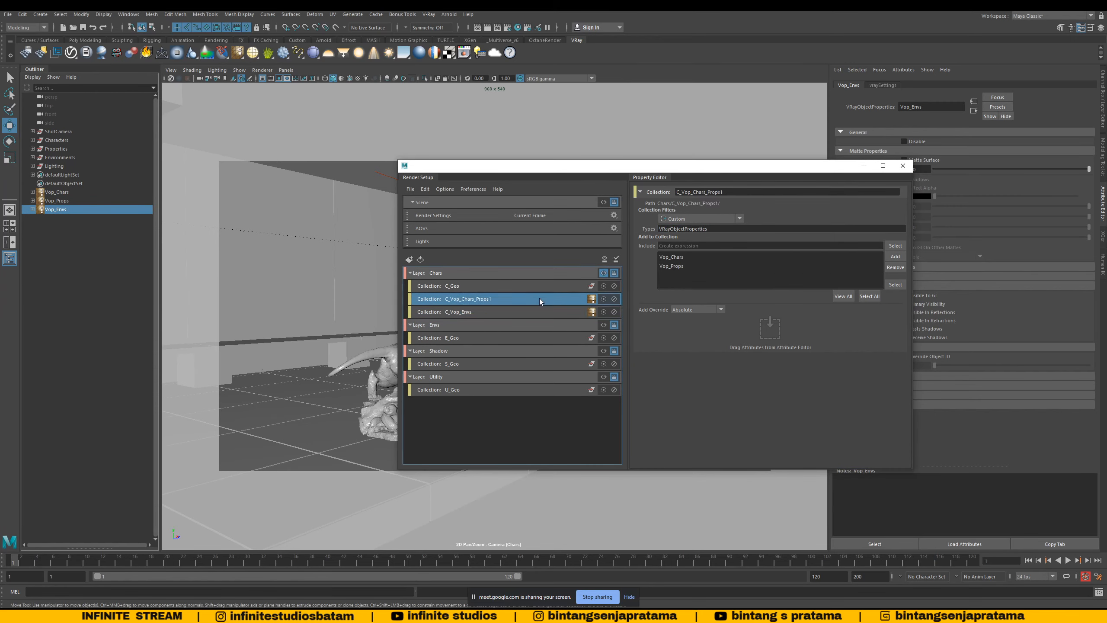
click(541, 310)
click(540, 300)
click(541, 311)
drag(558, 171, 456, 166)
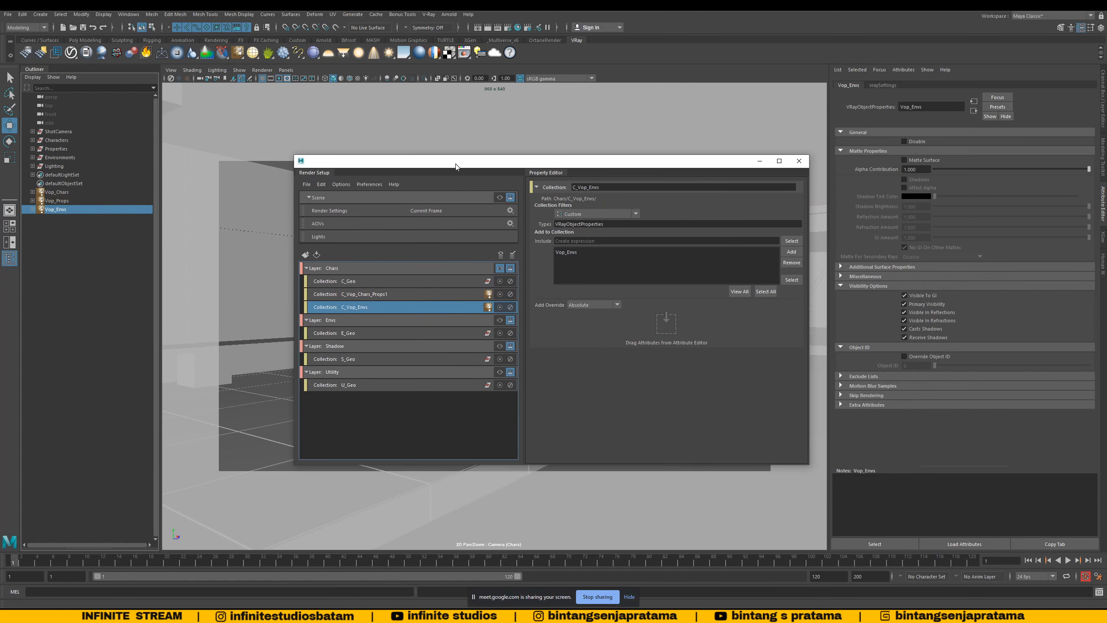
click(402, 298)
click(402, 309)
click(409, 296)
click(412, 308)
click(414, 294)
click(411, 307)
click(415, 296)
click(416, 307)
click(417, 295)
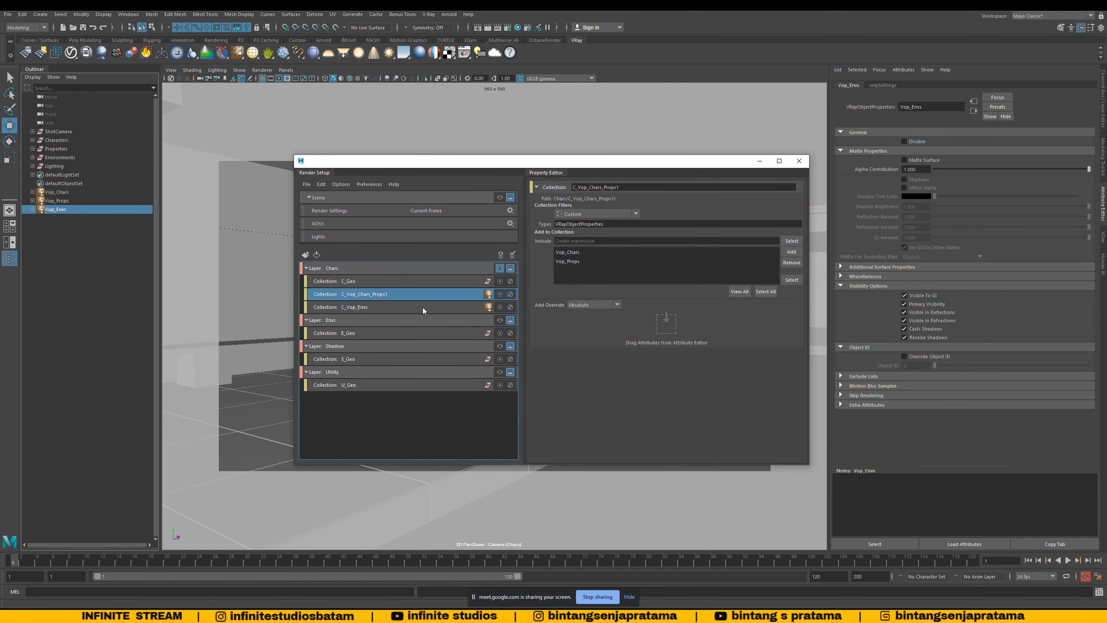
click(422, 307)
mouse_move(454, 169)
mouse_down()
mouse_move(610, 166)
mouse_move(449, 159)
mouse_up()
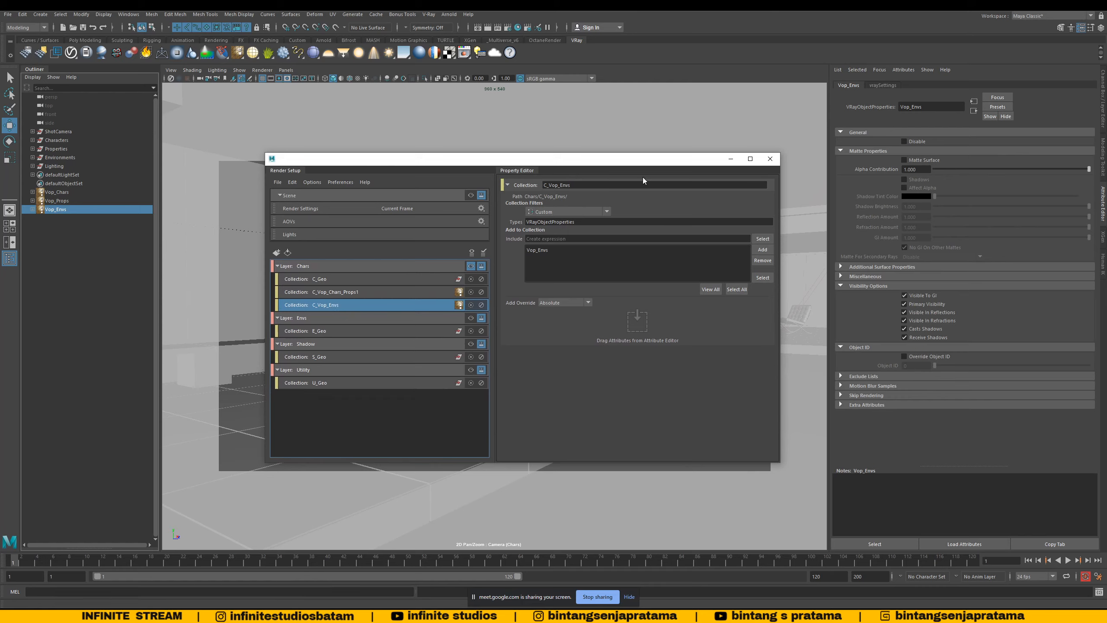
drag(643, 159, 606, 159)
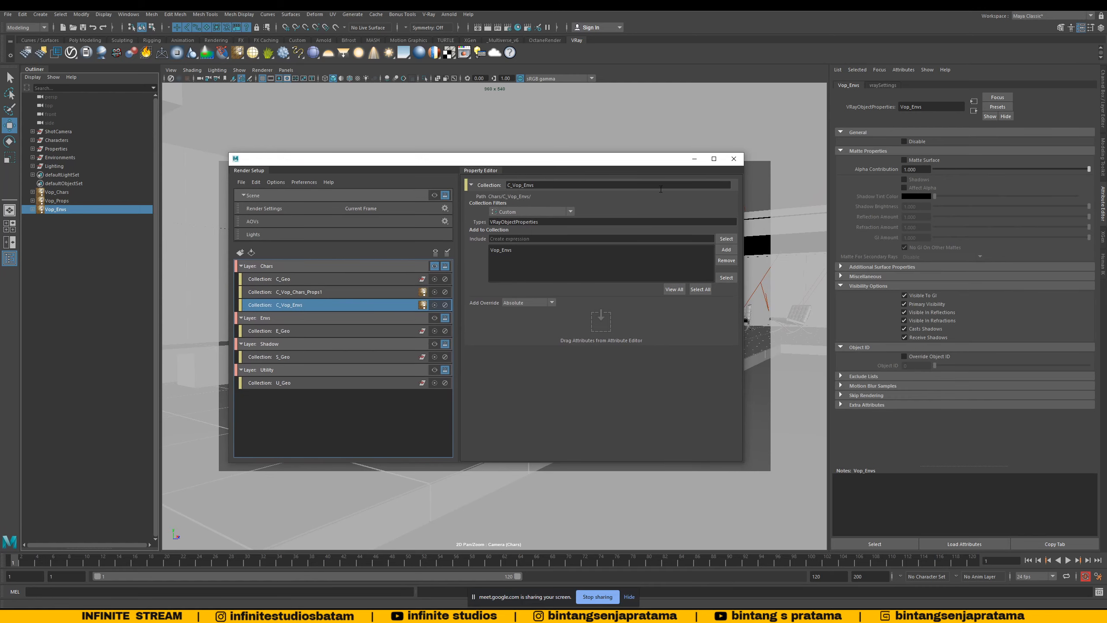
Step: Create an absolute override for the Primary Visibility of Vop_Envs in the visible Chars layer
click(434, 266)
click(434, 266)
click(54, 209)
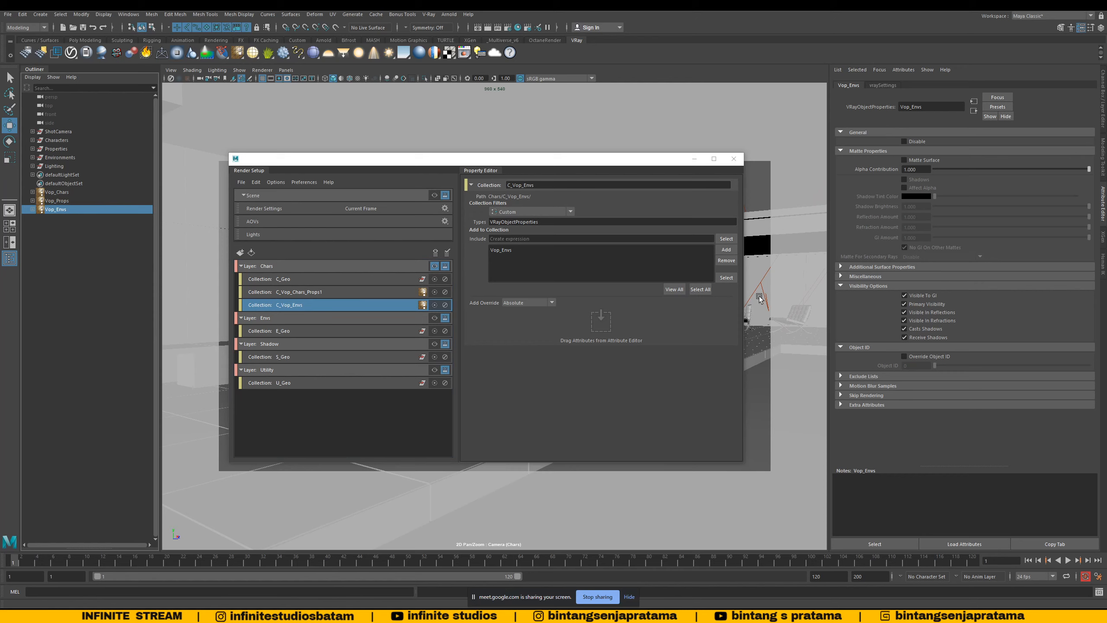
right_click(915, 307)
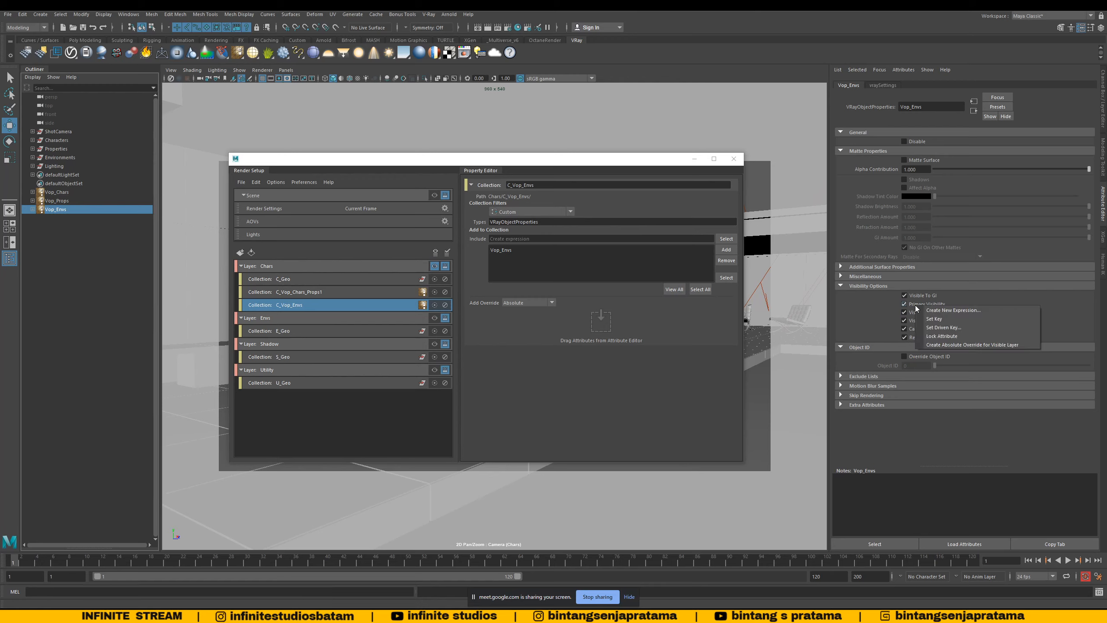
click(959, 345)
Step: Turn off Primary Visibility in the absolute override under the C_Vop_Envs collection
click(383, 320)
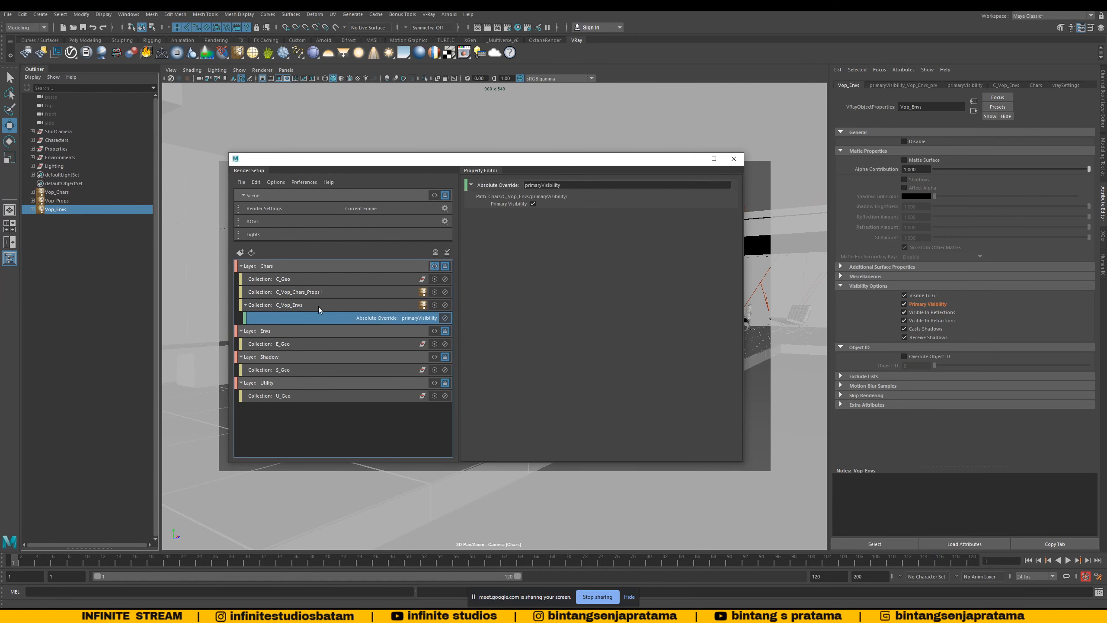
click(295, 305)
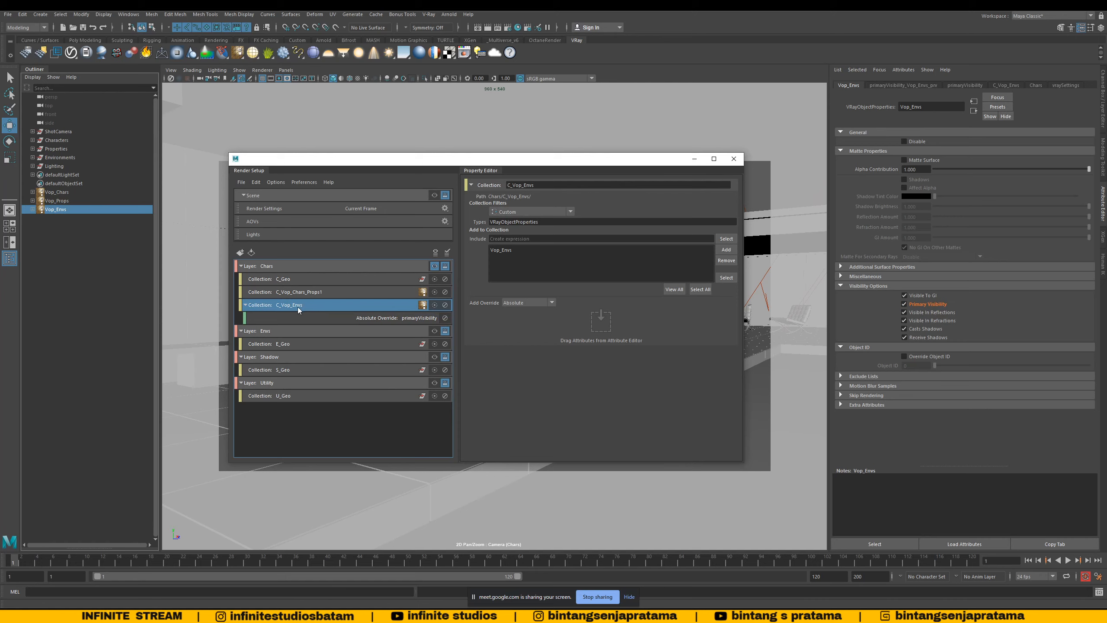
click(390, 319)
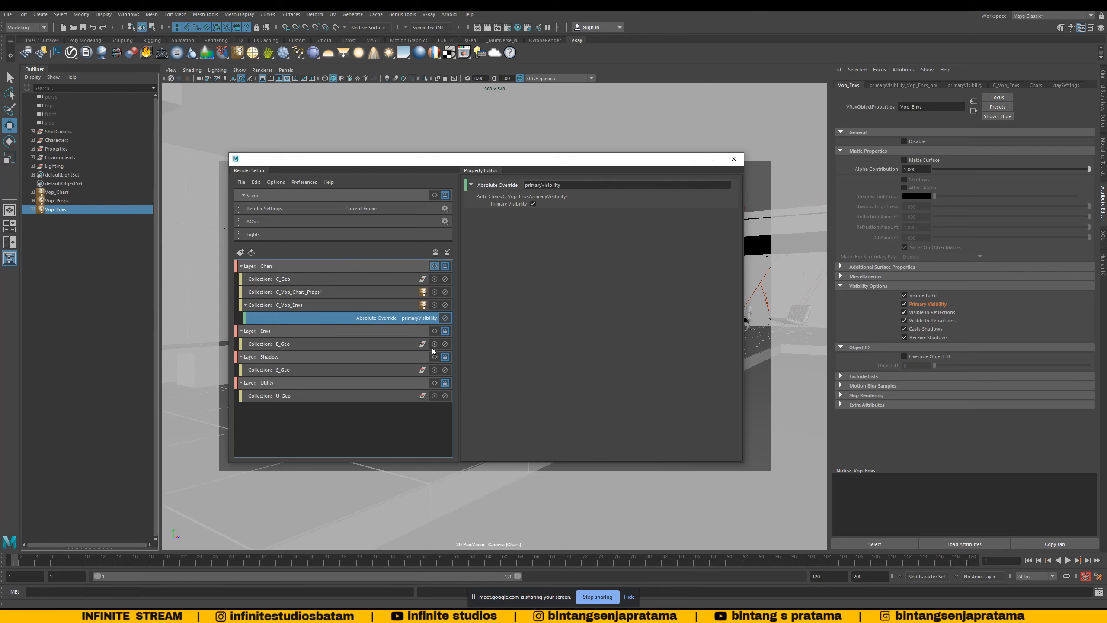
click(532, 203)
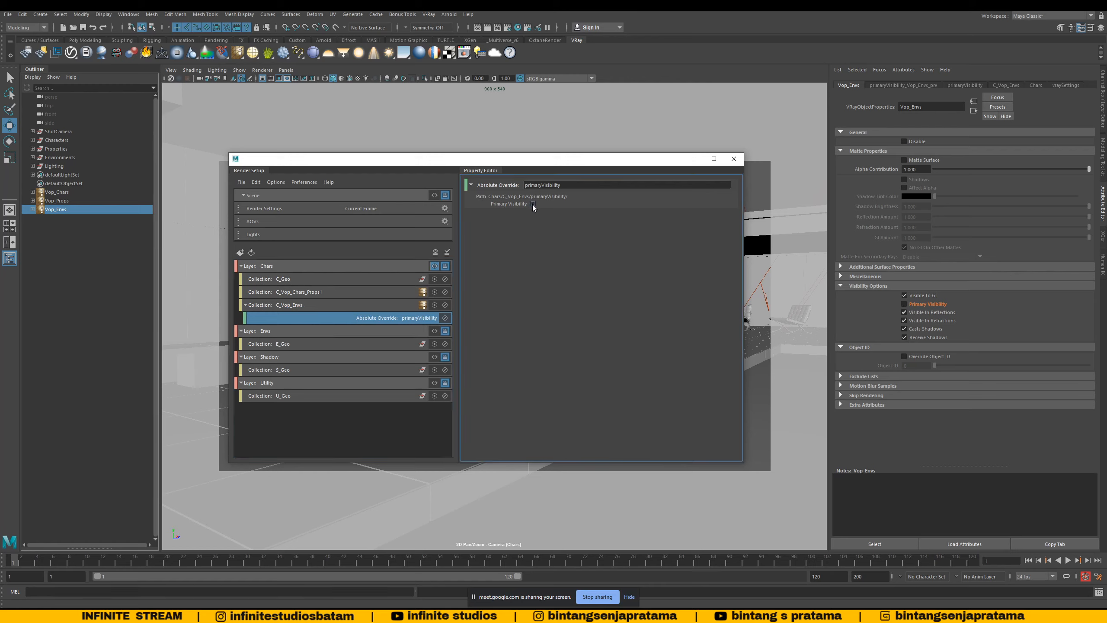
mouse_move(523, 159)
mouse_down()
mouse_move(538, 171)
mouse_move(777, 174)
mouse_move(526, 156)
mouse_up()
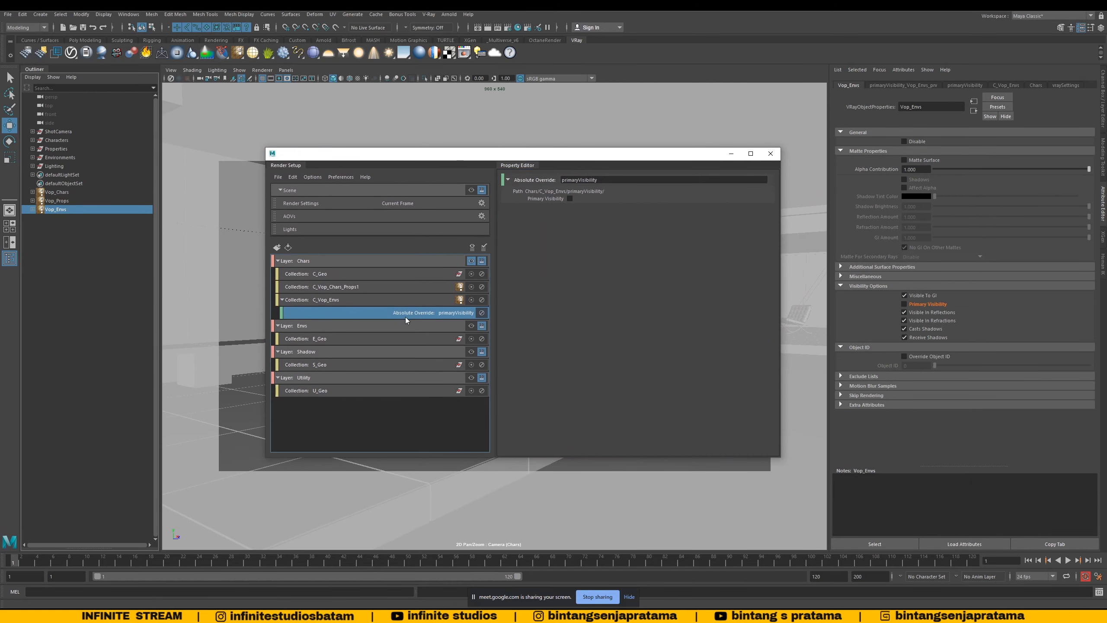
Step: Review the Chars layer's collections, comparing C_Vop_Chars_Props1 with C_Vop_Envs and its primaryVisibility override
click(412, 261)
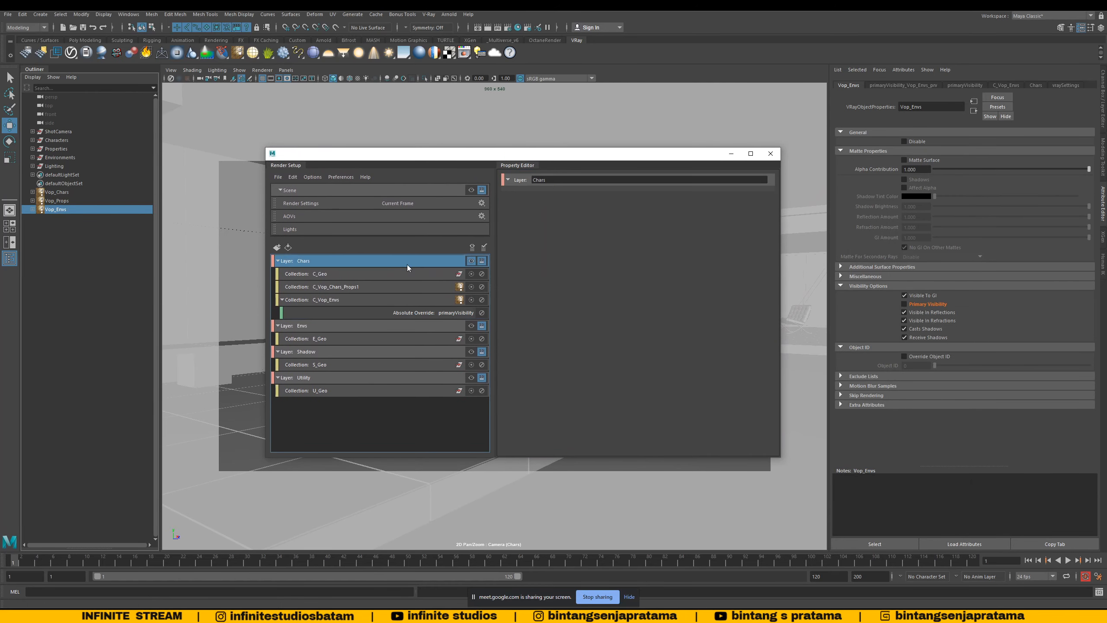
click(414, 313)
click(435, 299)
click(431, 286)
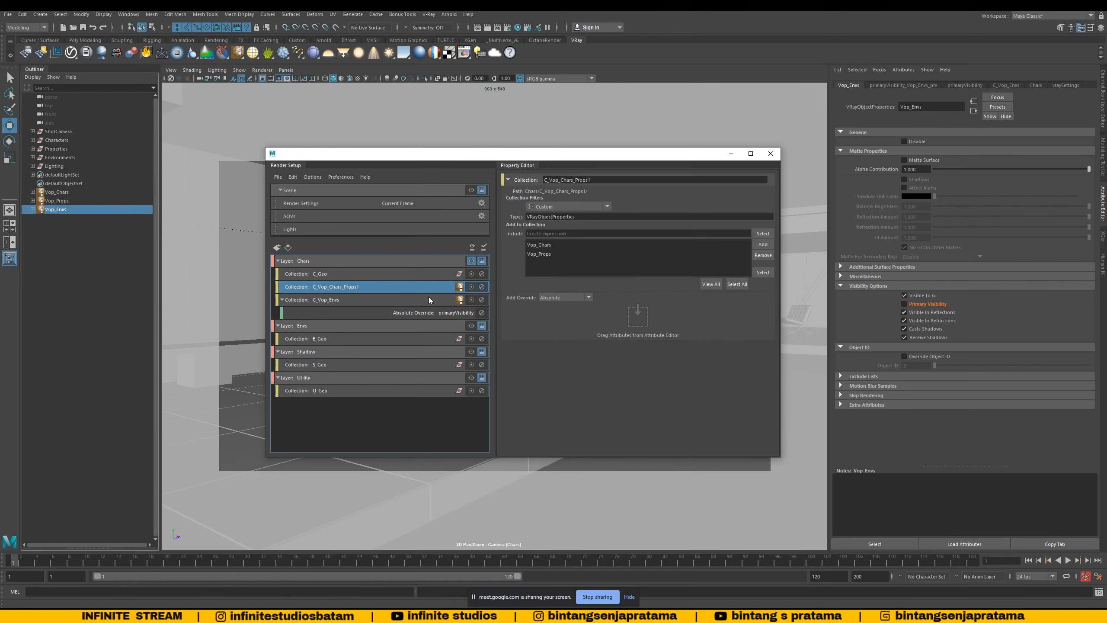
click(429, 299)
click(415, 288)
click(403, 299)
click(282, 300)
click(360, 287)
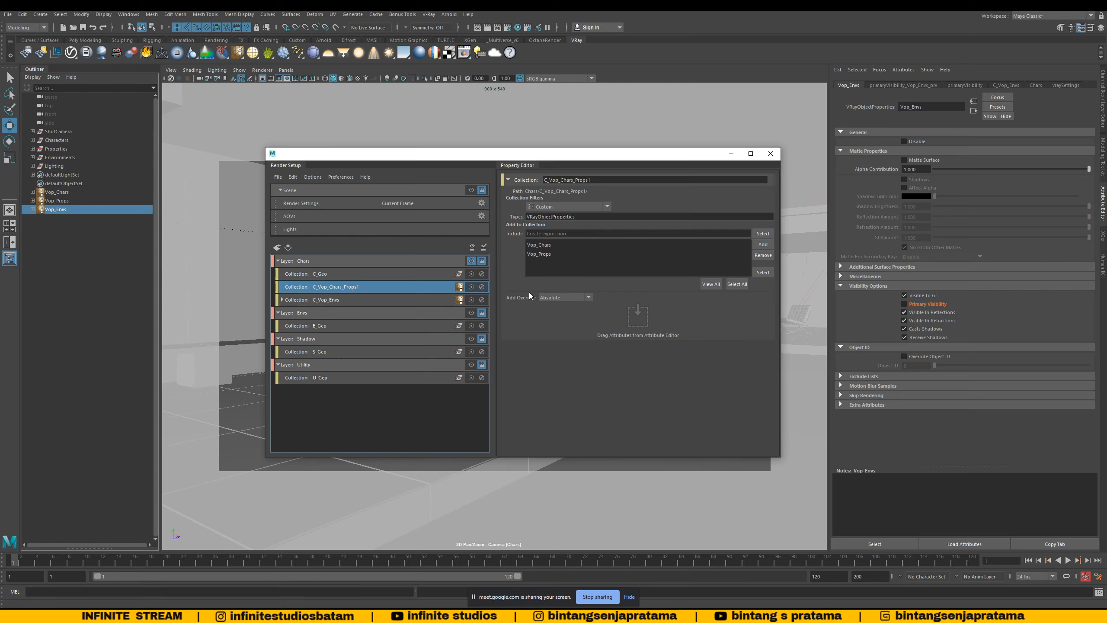
click(282, 300)
click(282, 300)
drag(386, 156, 612, 158)
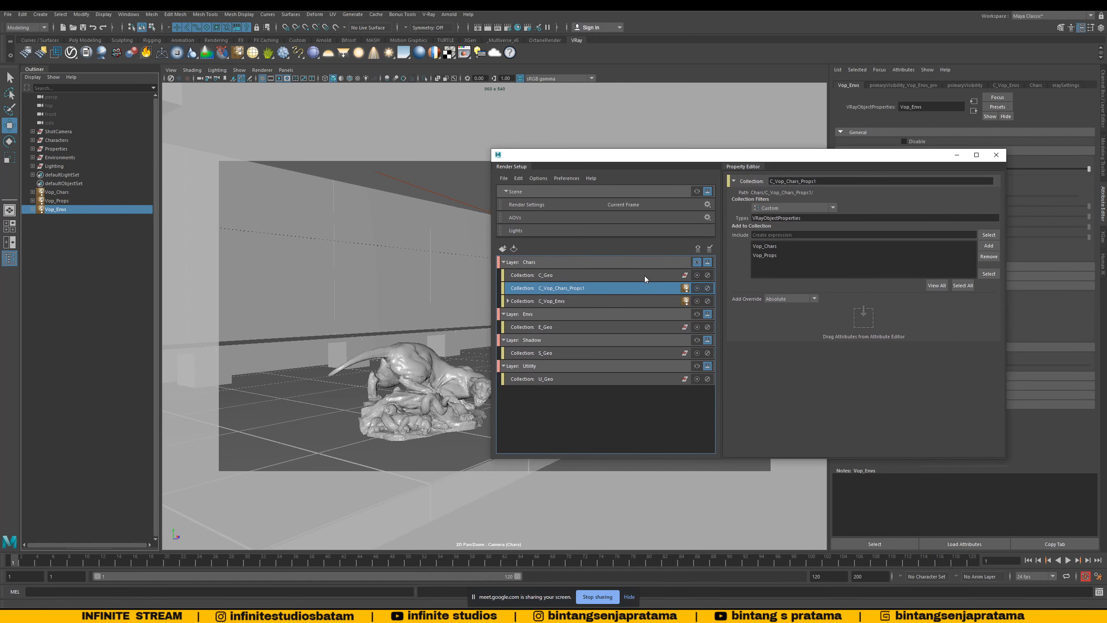
click(627, 302)
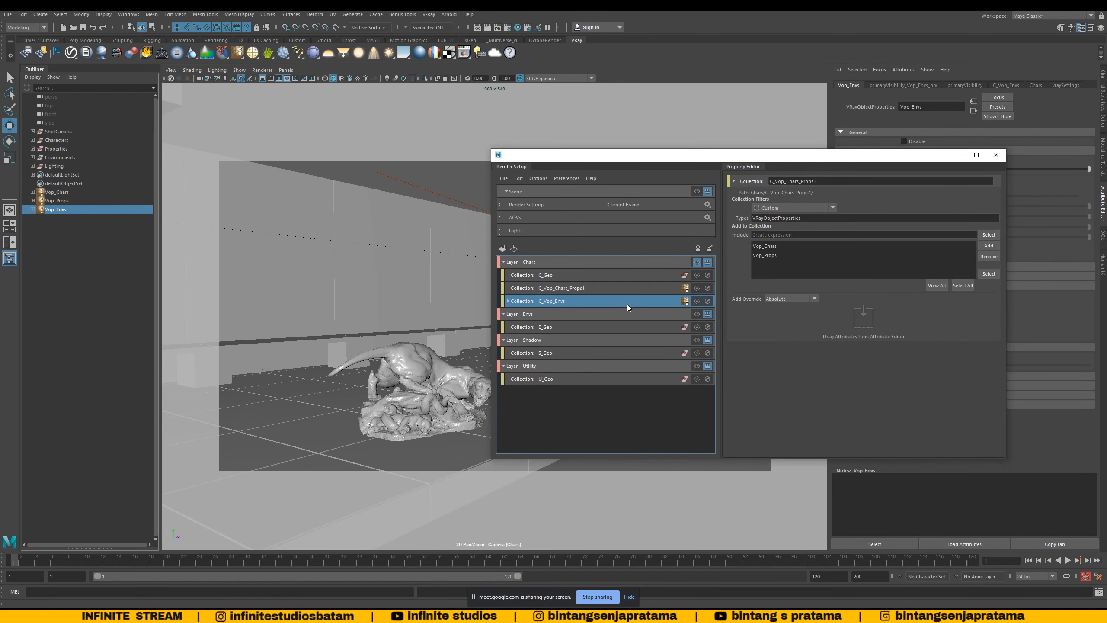
Step: Disable the C_Vop_Chars_Props1 and C_Vop_Envs collections to check their effect in the viewport, and enable both again
click(707, 288)
click(707, 301)
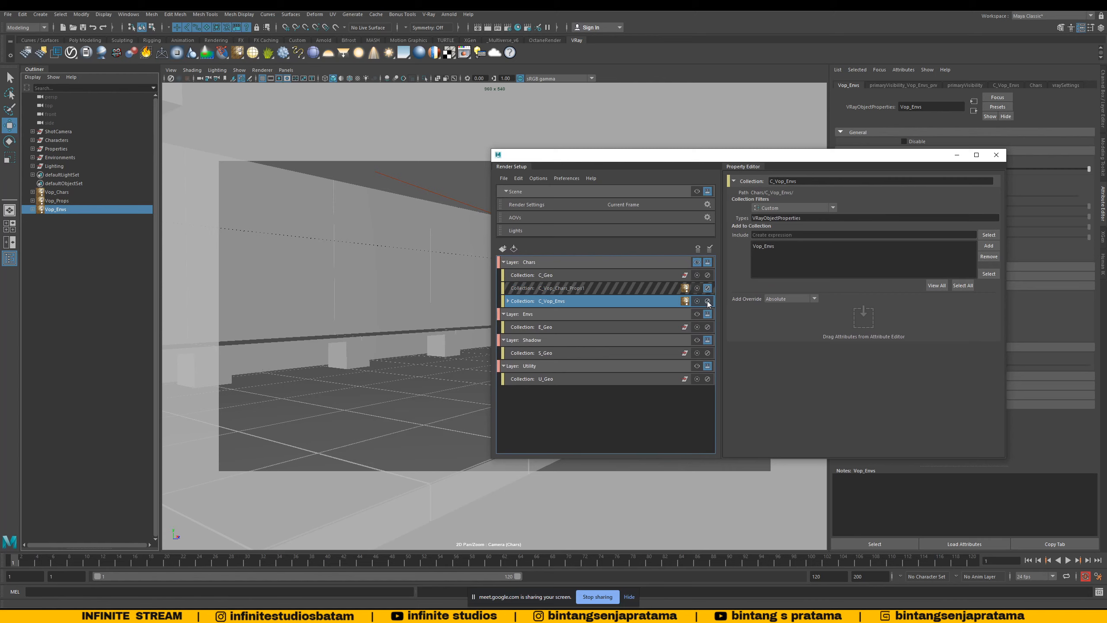
click(602, 275)
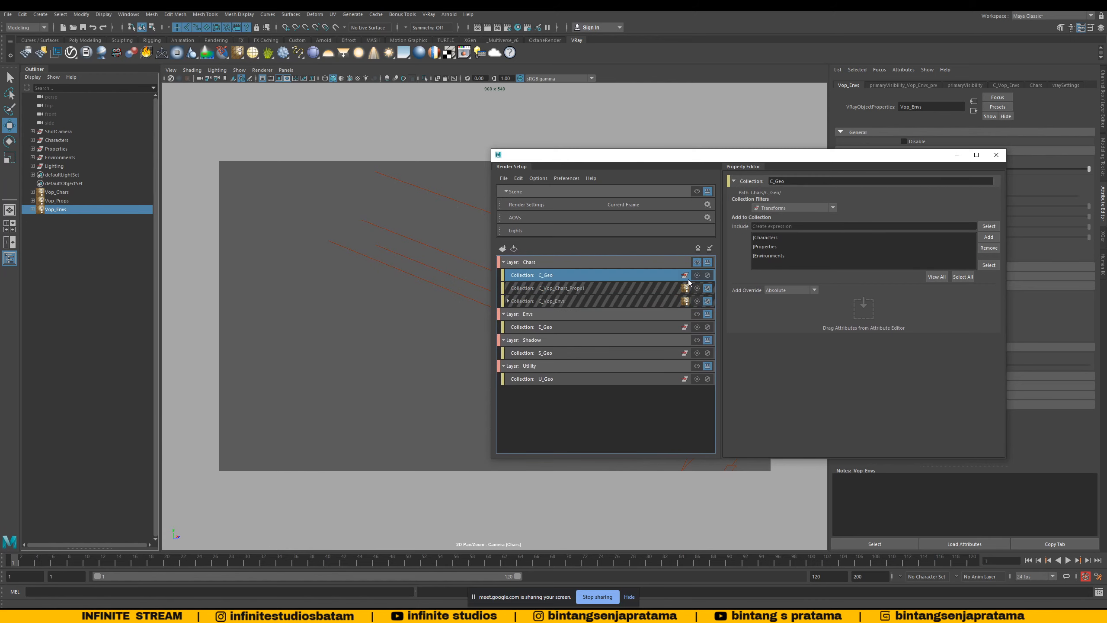
click(548, 293)
click(707, 289)
click(707, 301)
click(540, 301)
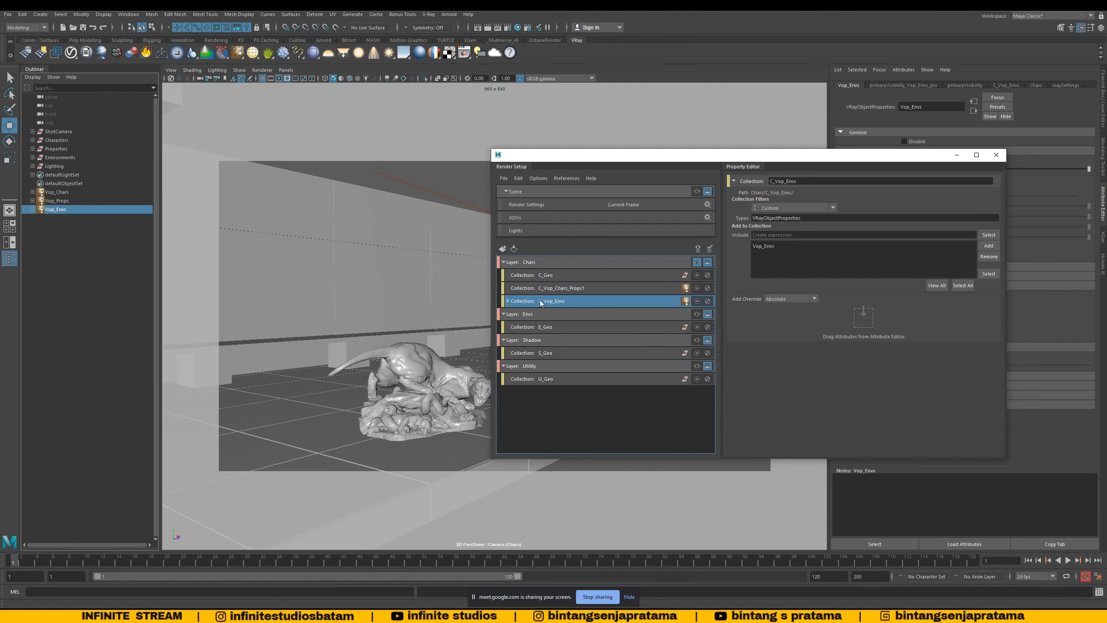
Step: Expand the C_Vop_Envs collection and disable its primaryVisibility override
click(508, 301)
click(707, 314)
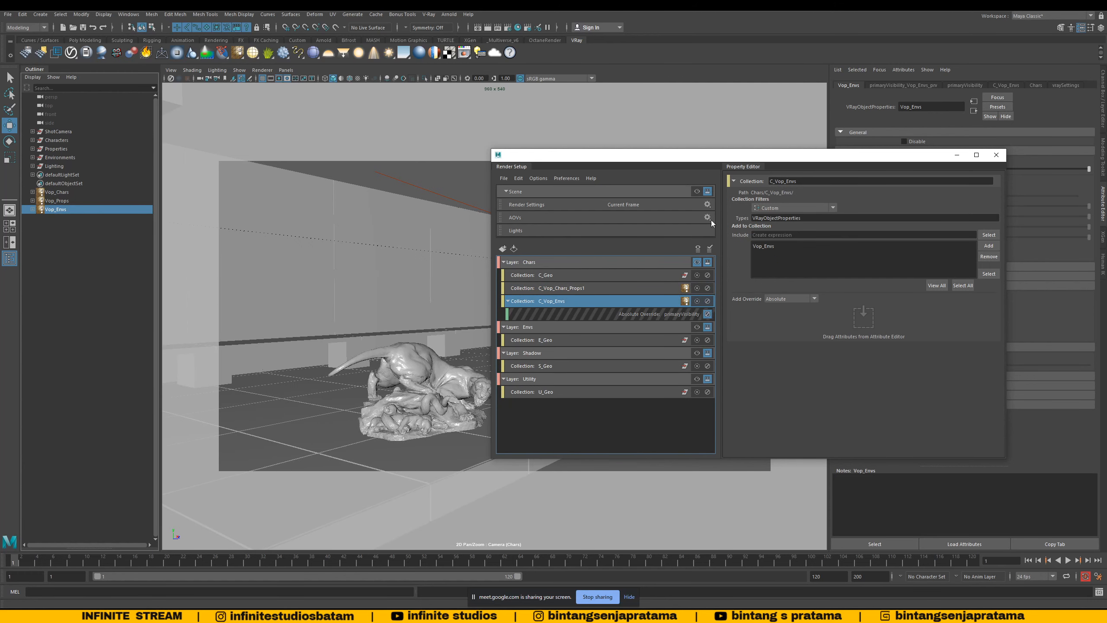
drag(674, 165, 641, 212)
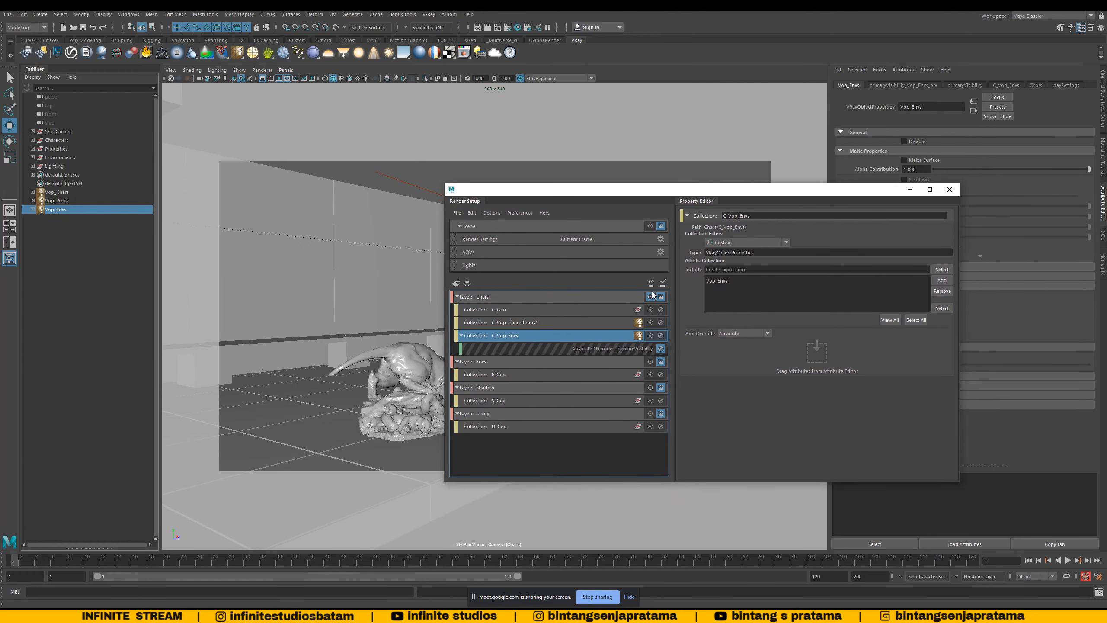
Step: Open the V-Ray Frame Buffer and arrange it beside the Render Setup window
click(479, 52)
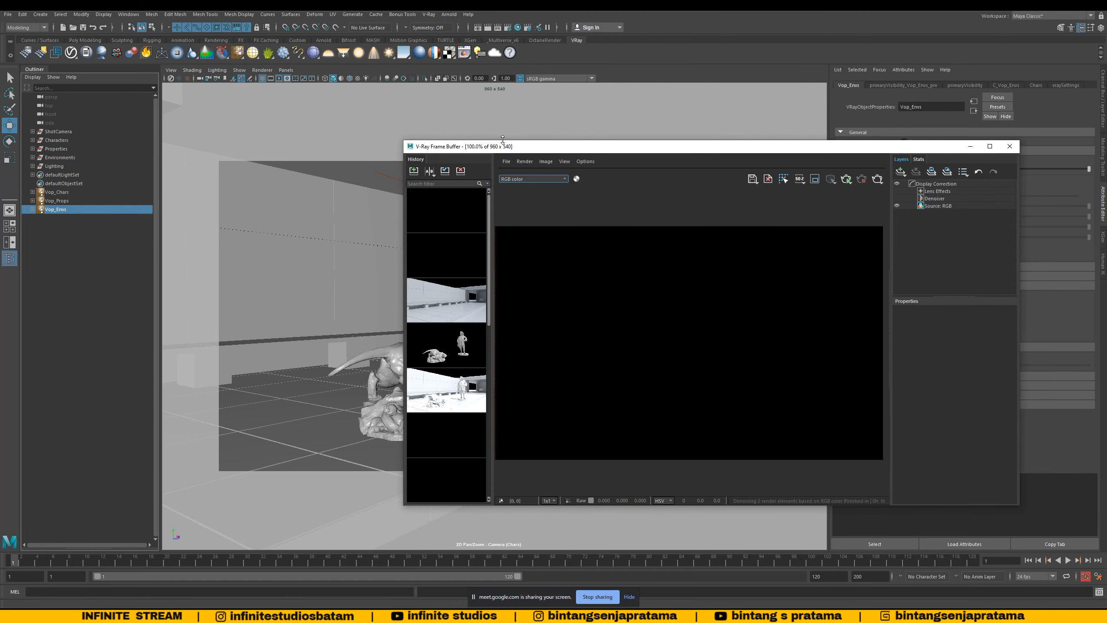
drag(503, 140, 162, 154)
drag(754, 197, 898, 193)
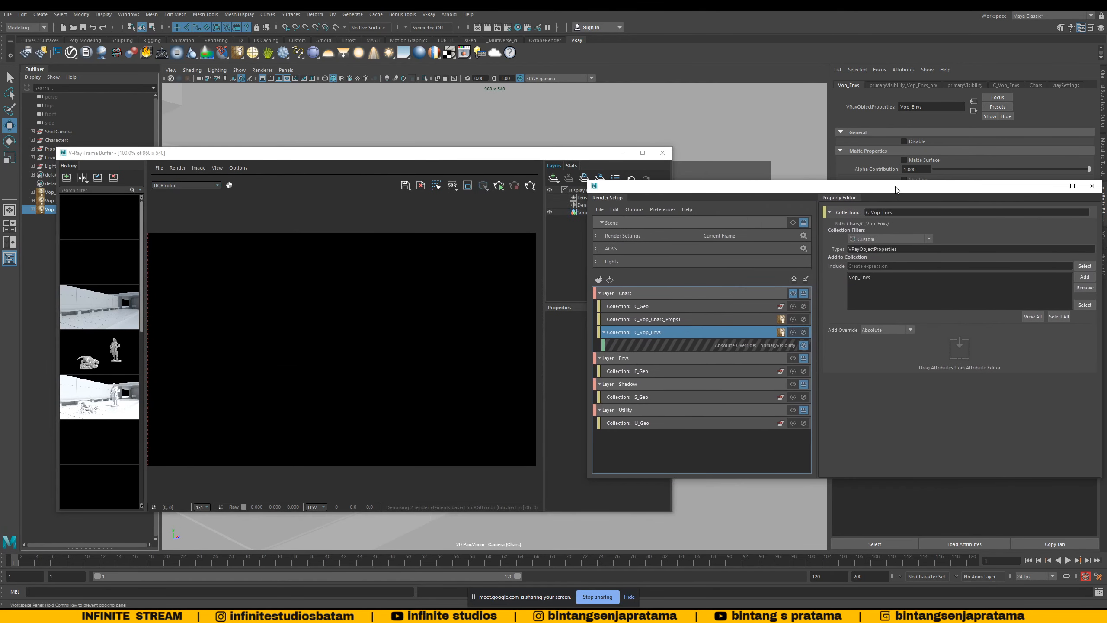
Step: Set the bucket image sampler's threshold to 0.1 in the V-Ray render settings and close them
click(508, 28)
click(614, 169)
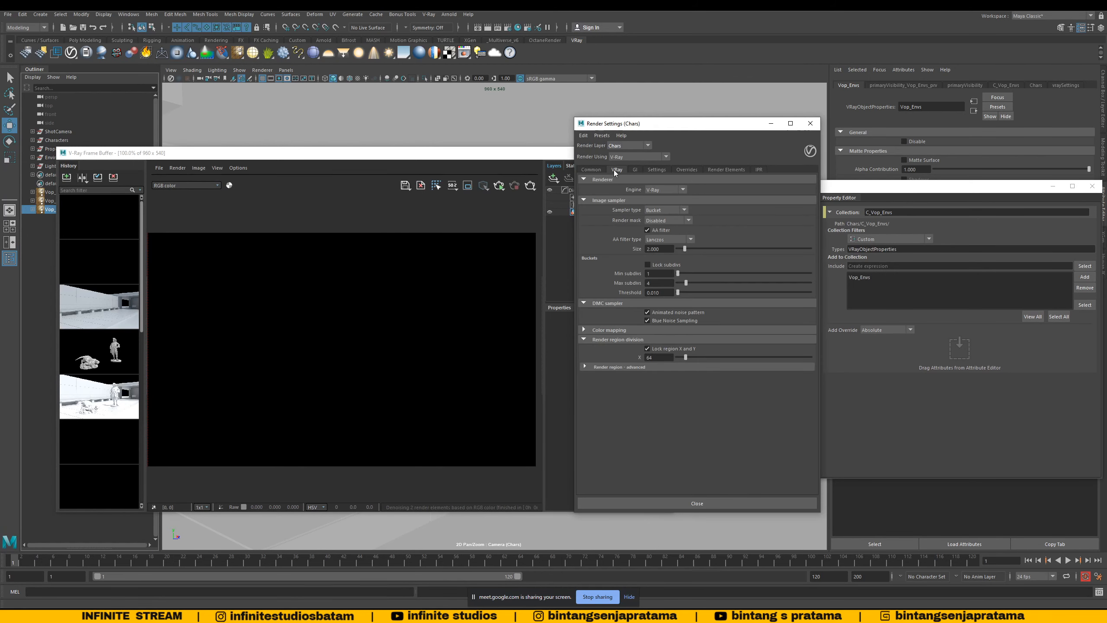
click(658, 283)
click(656, 293)
text(0.1)
key(Return)
click(810, 123)
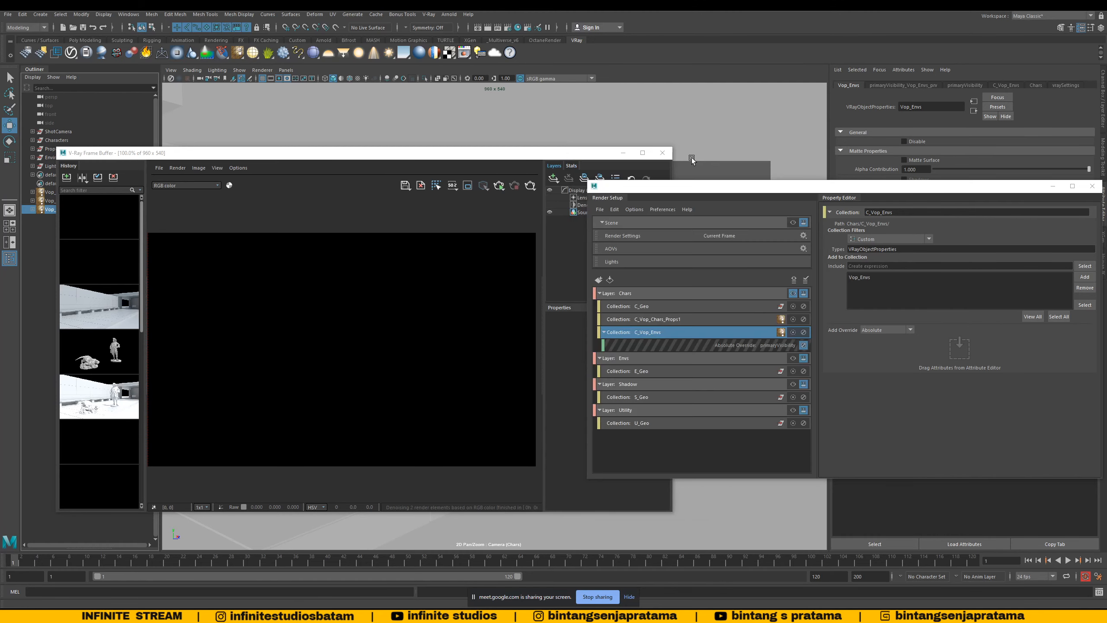
Step: Render the Chars layer in the V-Ray Frame Buffer with the primaryVisibility override disabled
click(527, 195)
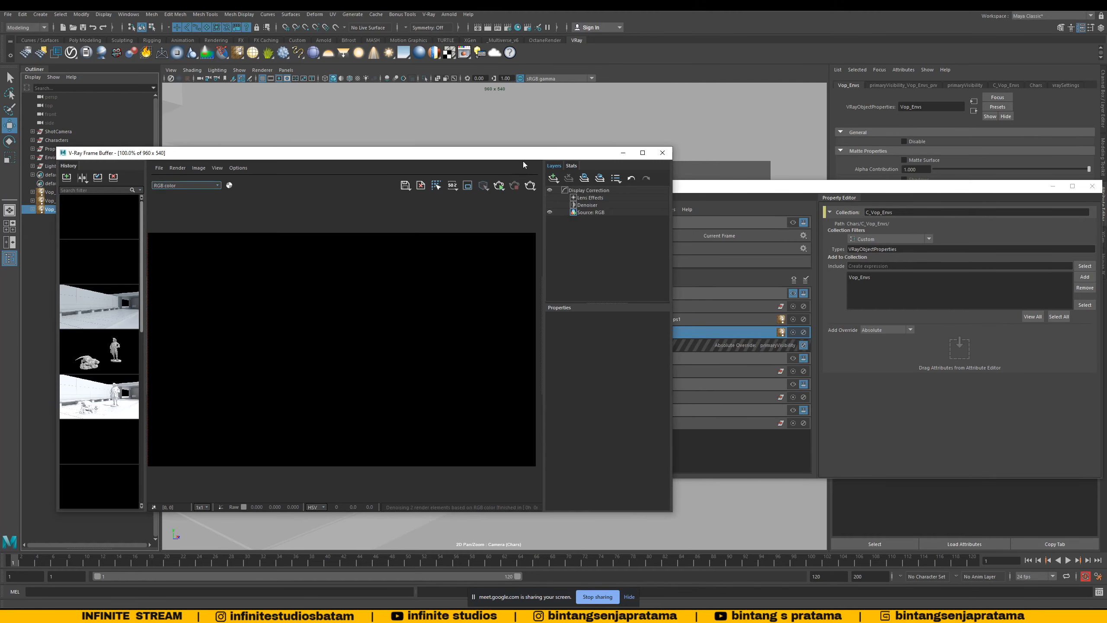
click(531, 187)
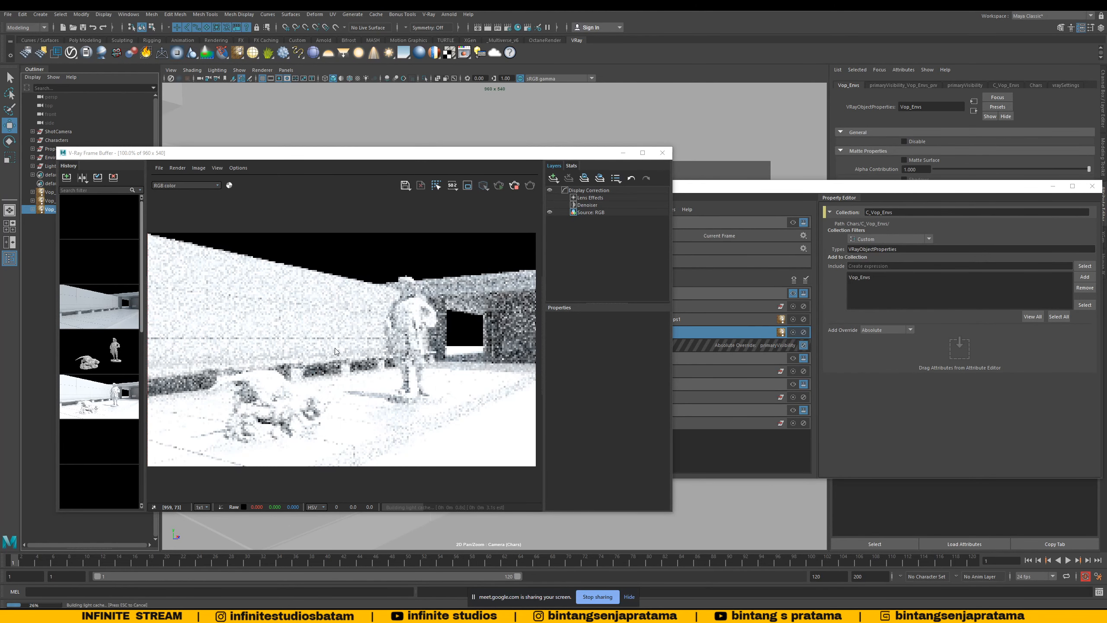
drag(715, 187, 741, 183)
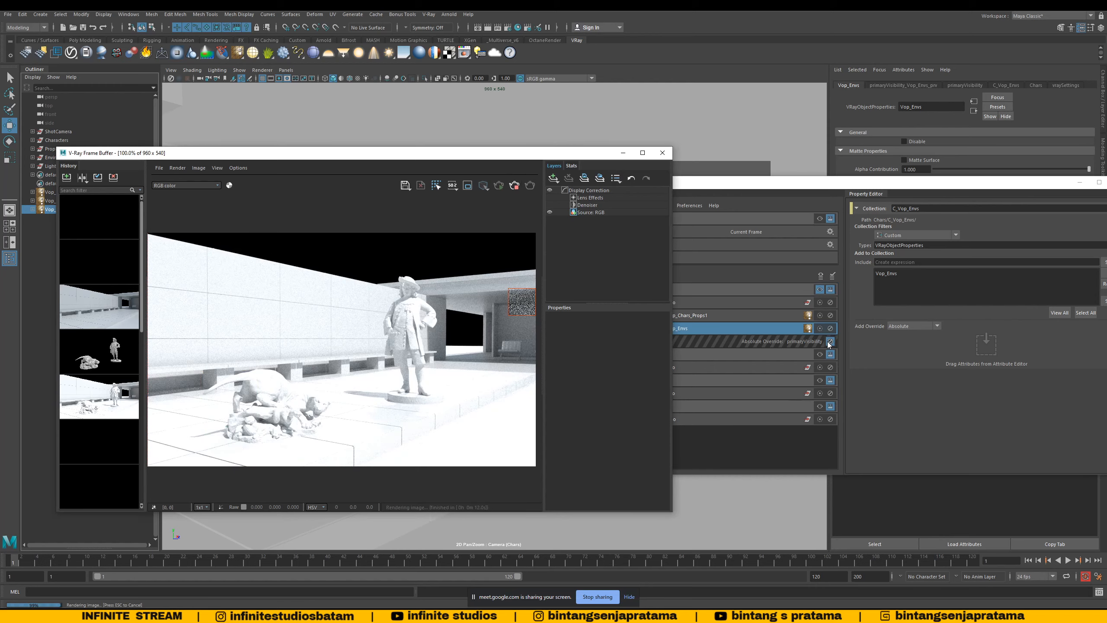
Step: Enable the primaryVisibility override of C_Vop_Envs again and render the Chars layer once more
click(829, 342)
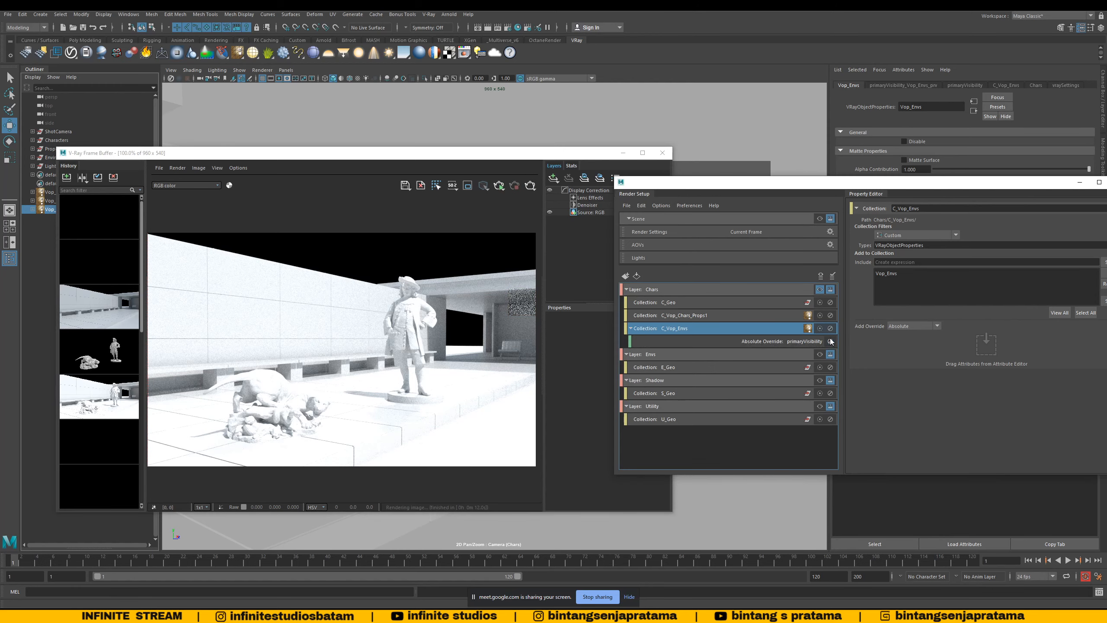
click(495, 160)
click(530, 185)
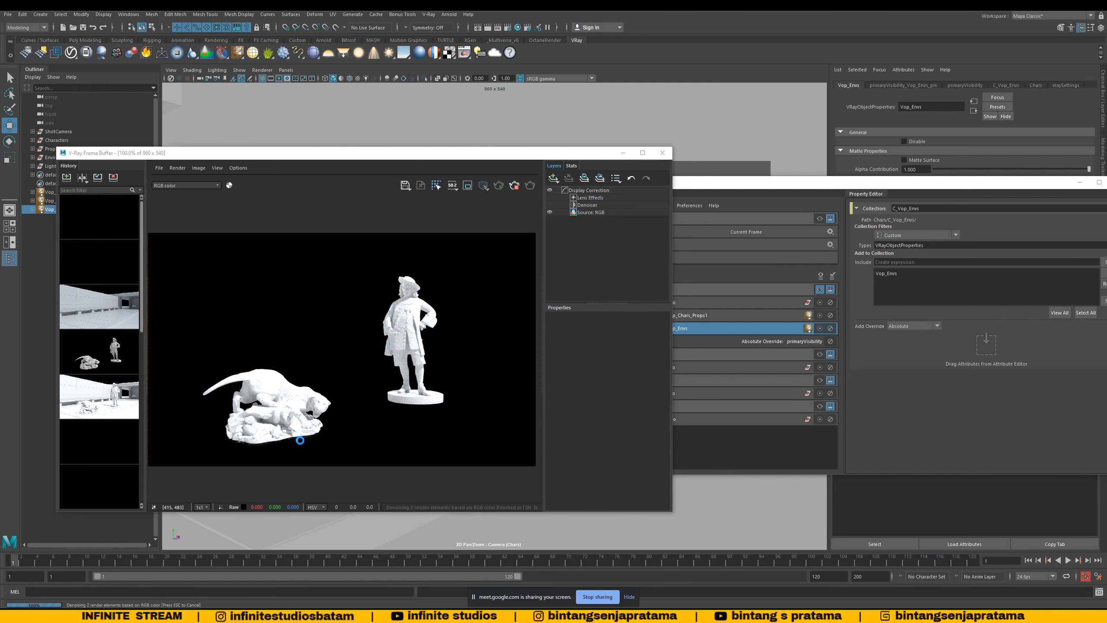
Step: Examine the primaryVisibility override's setting and the base of the animal sculpture up close in the finished render
click(779, 341)
drag(871, 178, 759, 186)
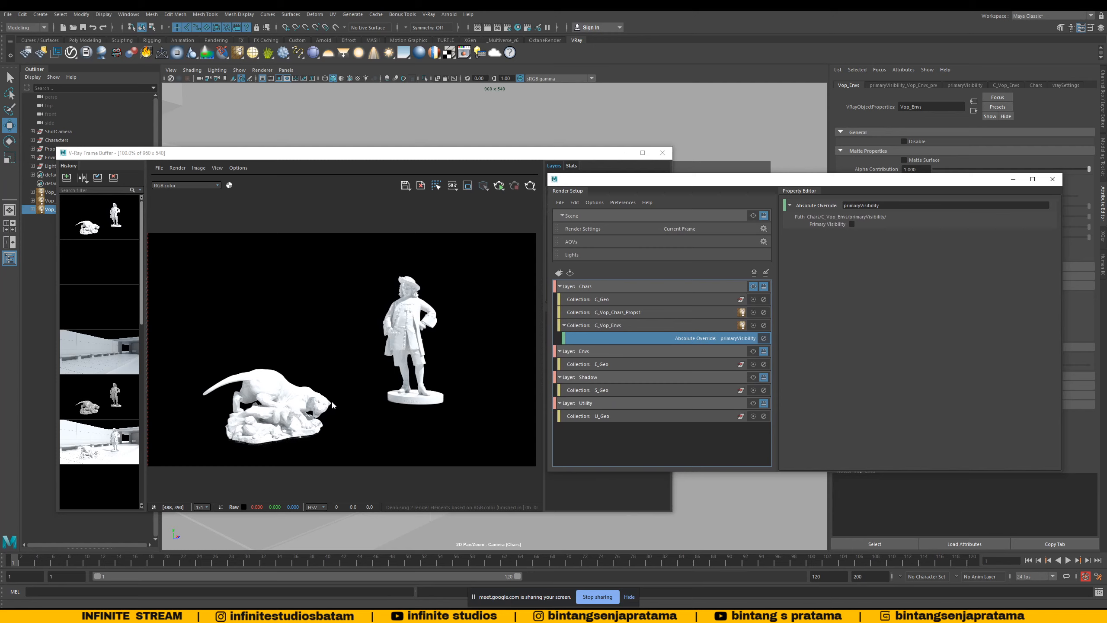
scroll(311, 434, up, 1)
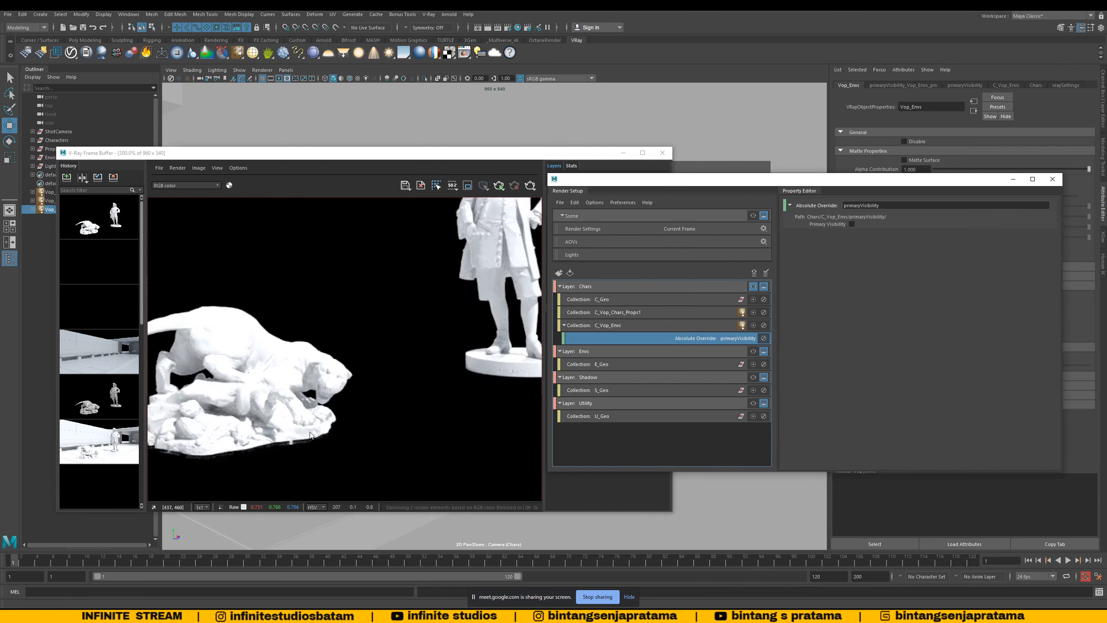
scroll(310, 434, up, 1)
middle_drag(238, 449, 321, 381)
scroll(297, 401, up, 1)
scroll(298, 401, down, 1)
scroll(308, 414, up, 1)
scroll(317, 379, down, 1)
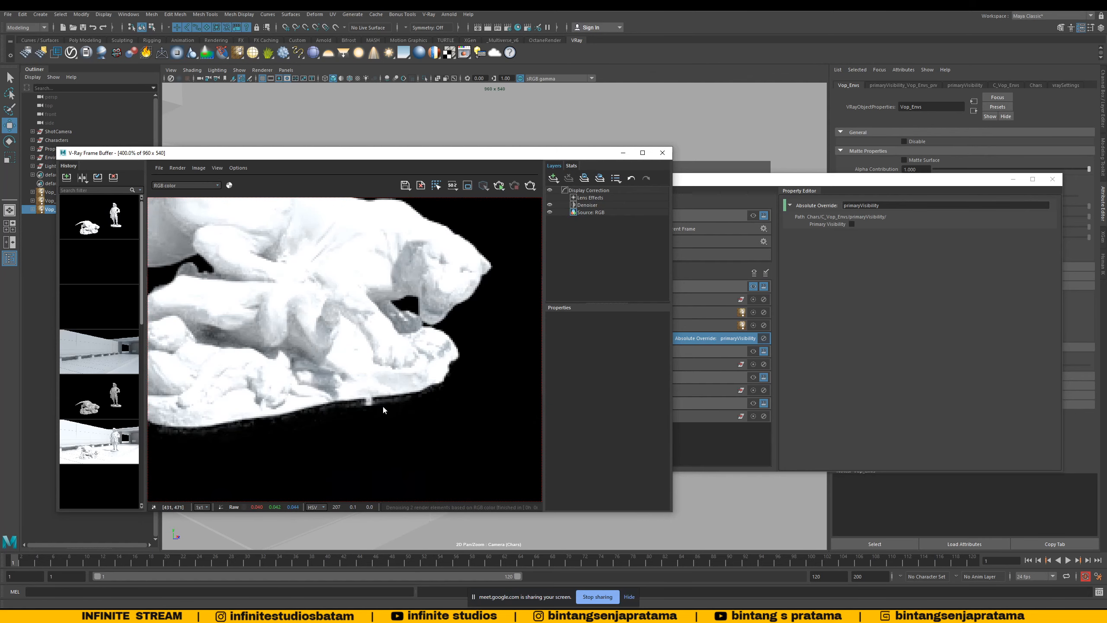
scroll(355, 403, down, 1)
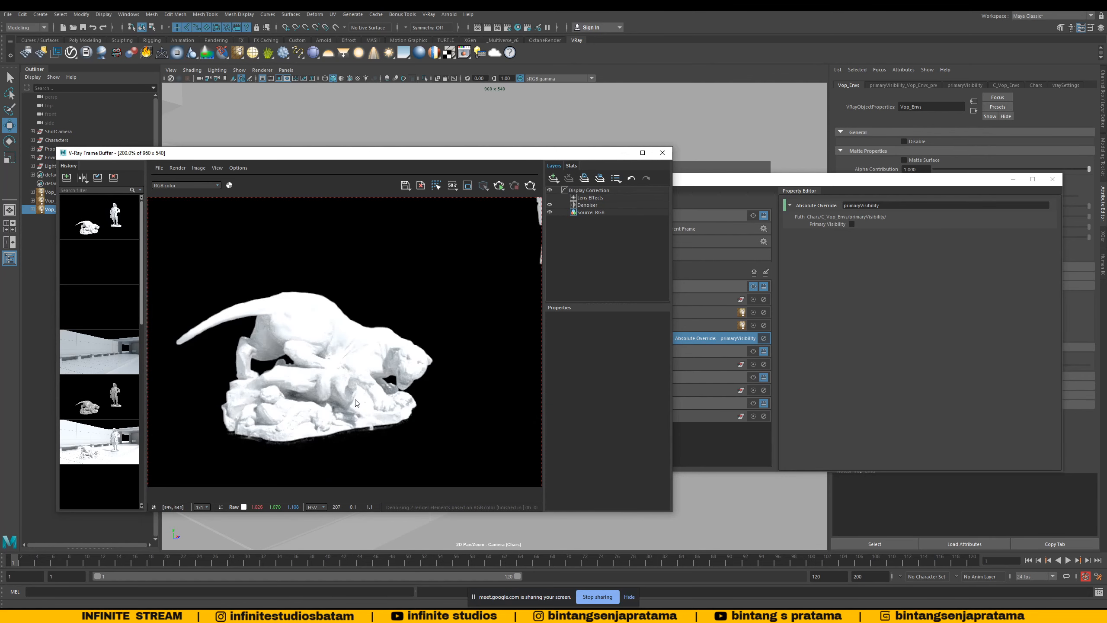
Step: Compare the RGB color and alpha channels along the animal sculpture's base in the Chars render
scroll(356, 403, up, 2)
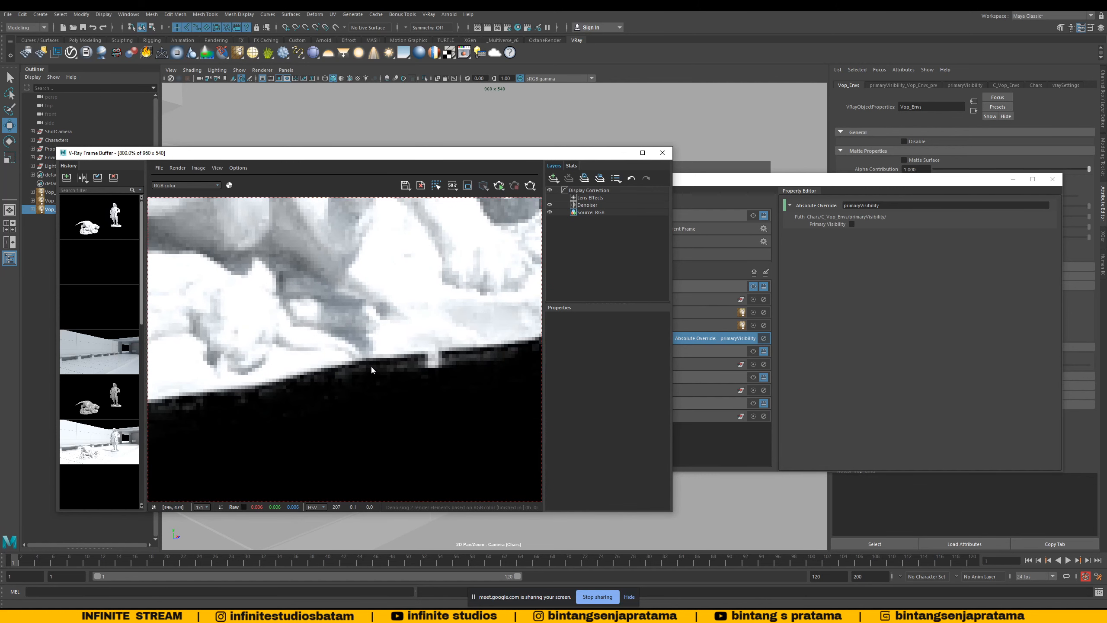
scroll(372, 370, down, 1)
middle_drag(341, 348, 314, 355)
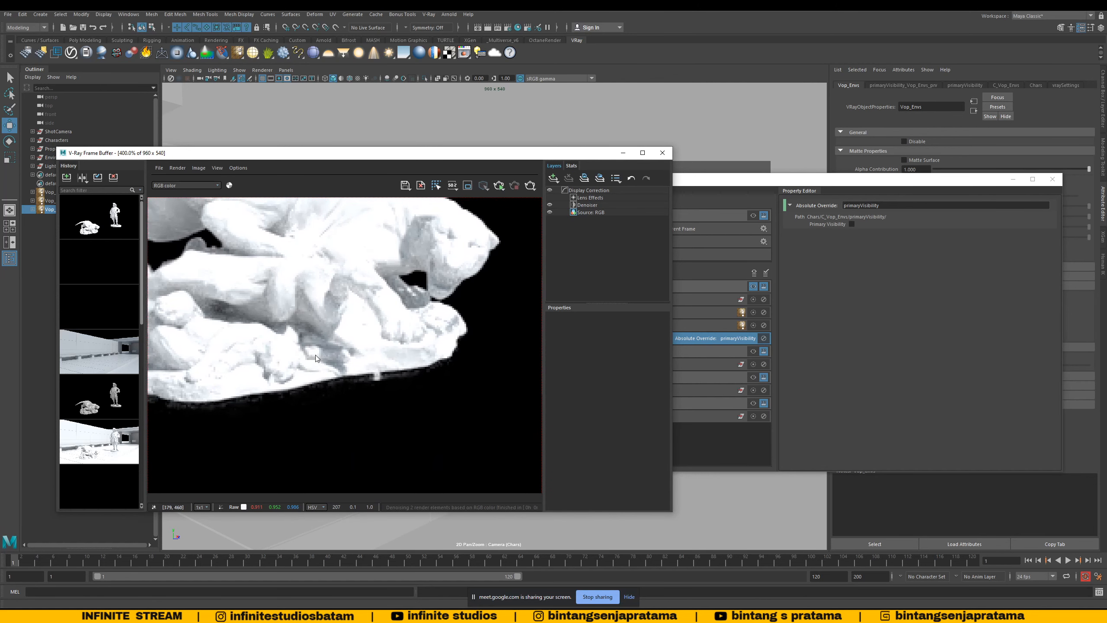
click(228, 187)
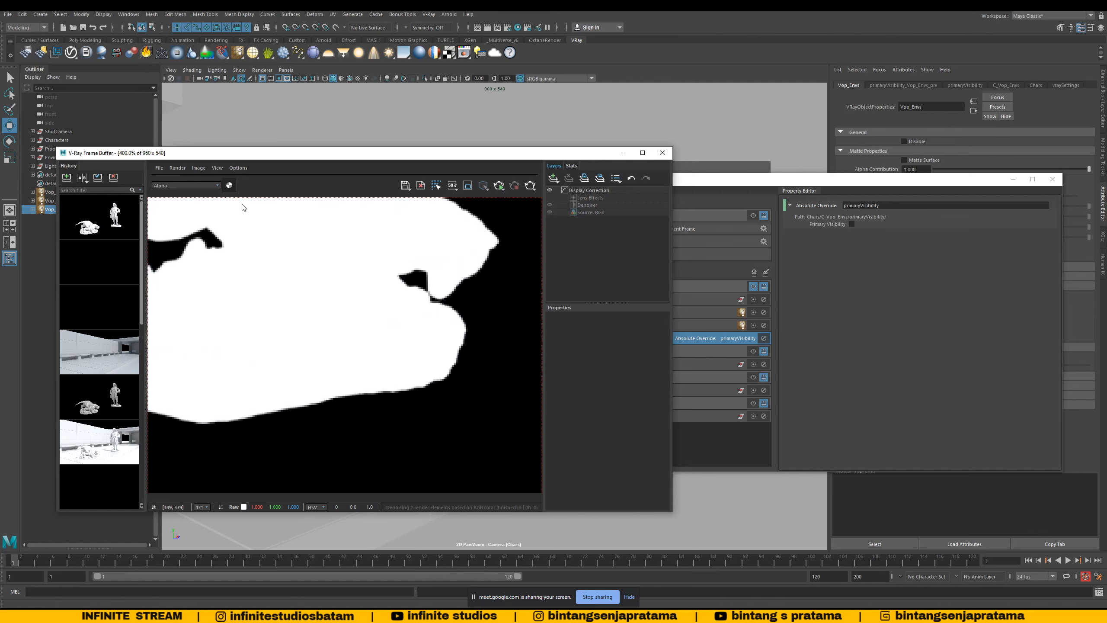
click(229, 185)
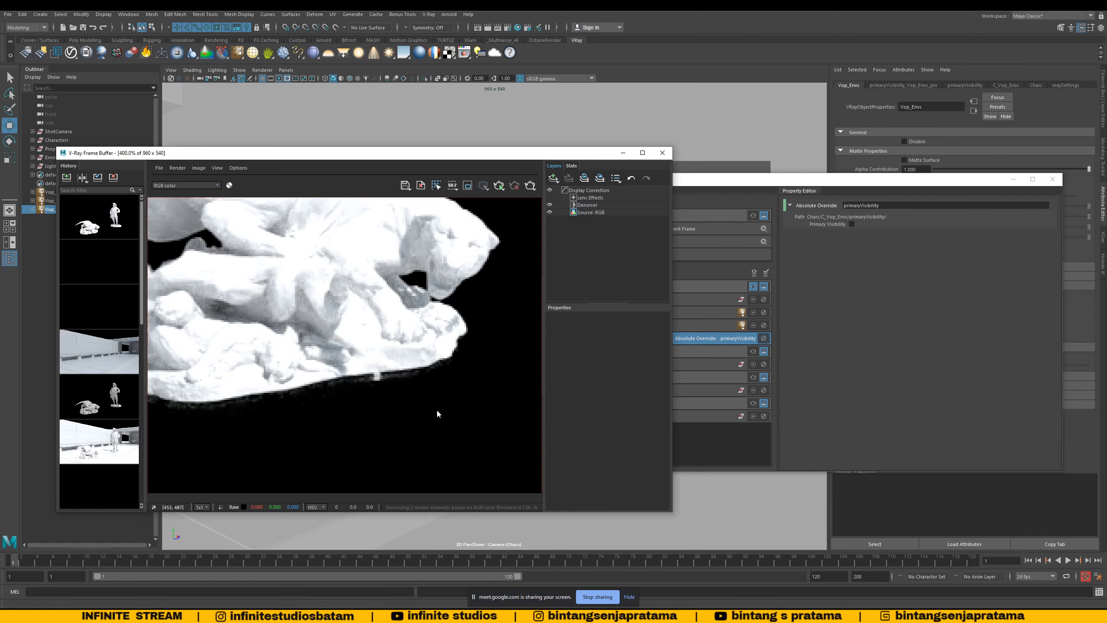
click(229, 185)
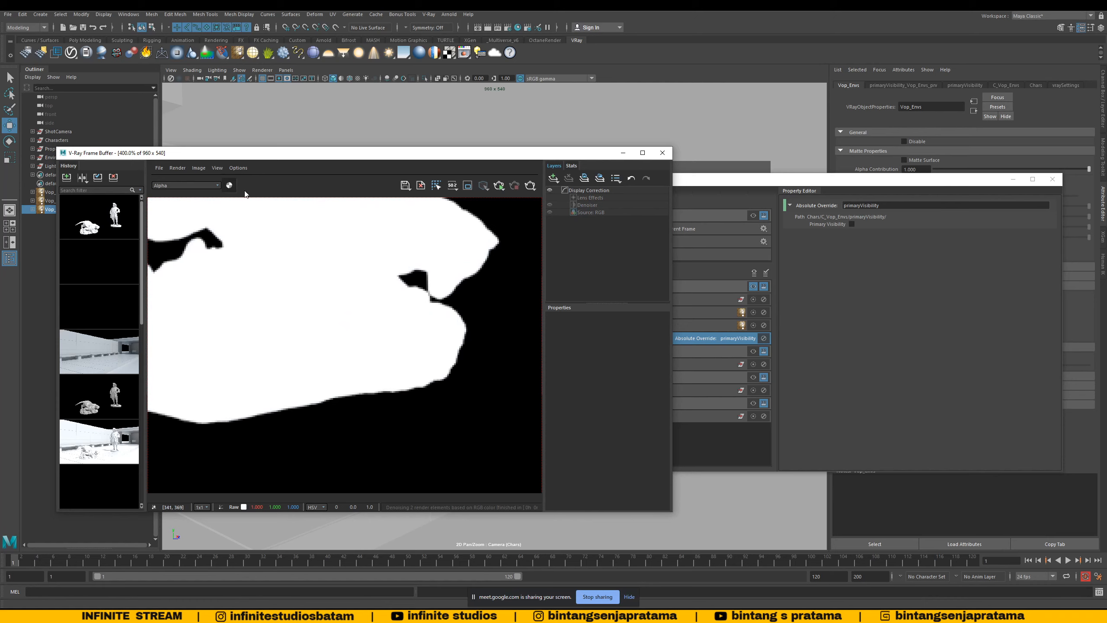
click(229, 185)
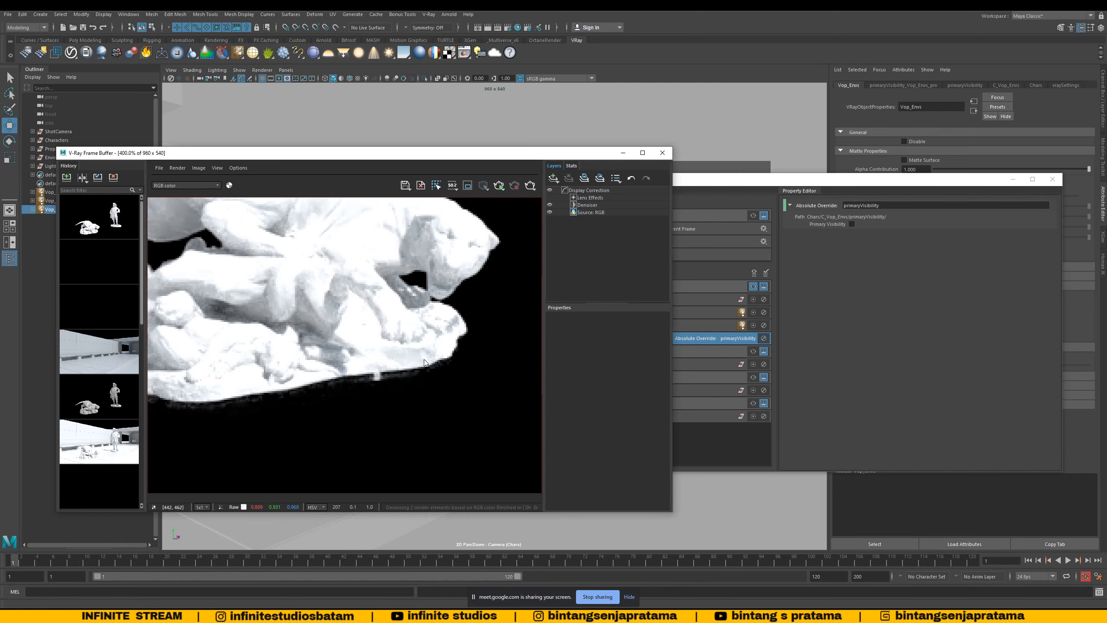
scroll(424, 359, down, 4)
middle_drag(485, 360, 463, 360)
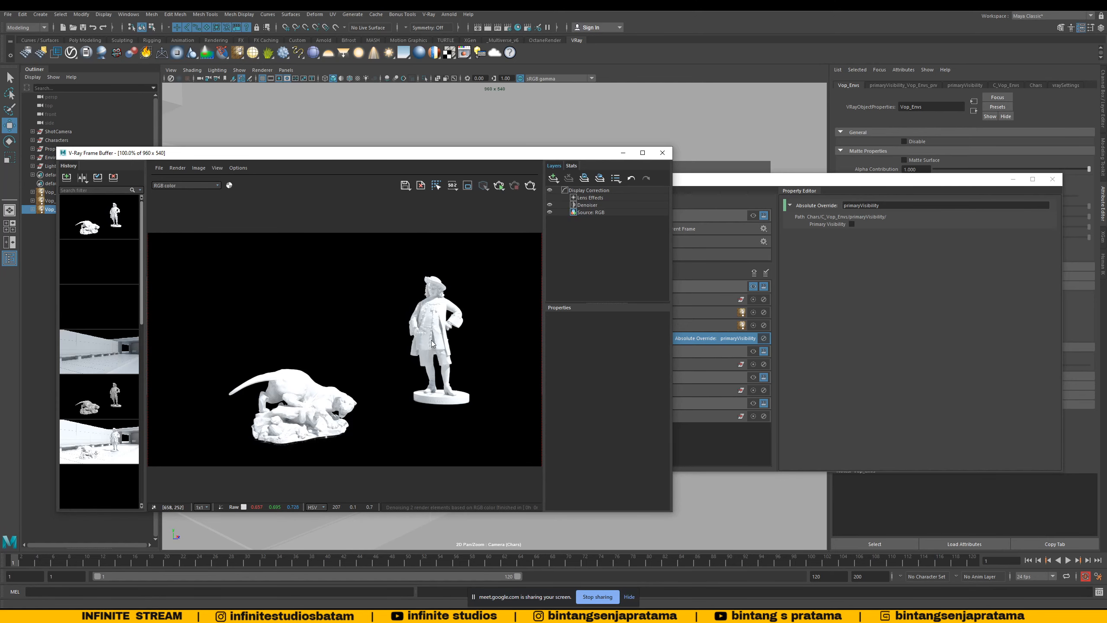
Step: Collapse the C_Vop_Envs collection and move the Render Setup and frame buffer windows clear of the Outliner
click(695, 185)
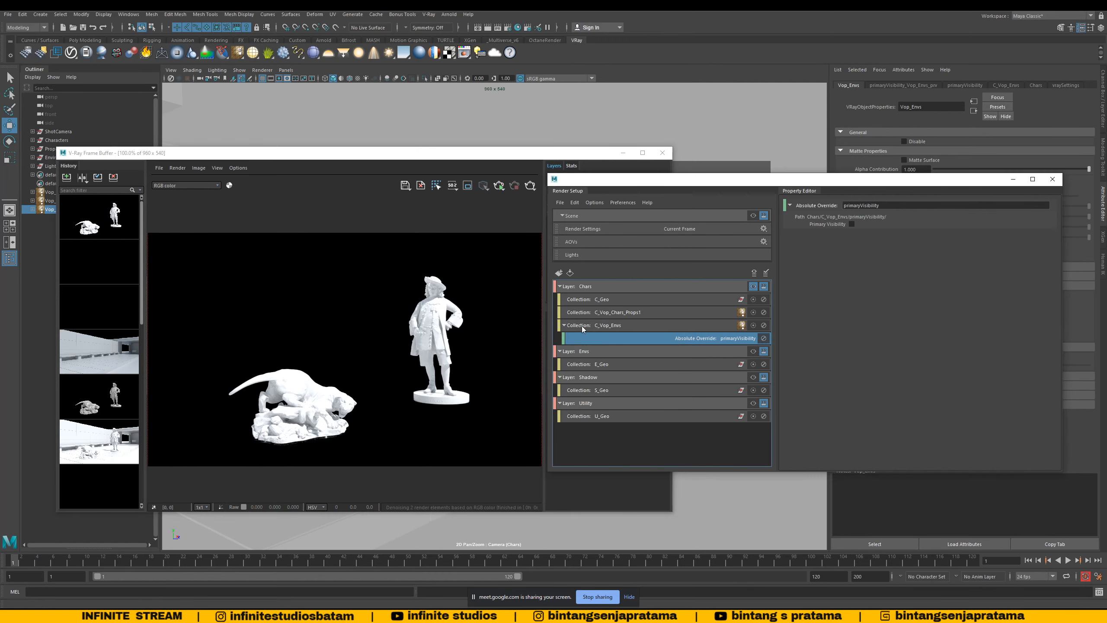
click(564, 325)
scroll(440, 309, up, 1)
middle_drag(437, 301, 453, 275)
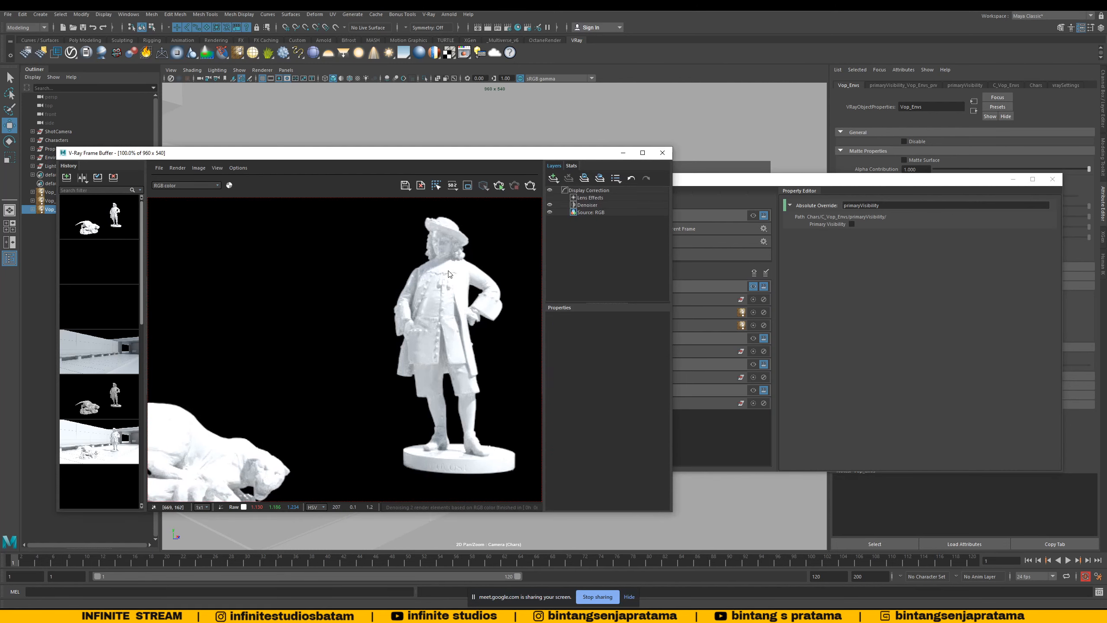
scroll(449, 272, down, 1)
click(707, 170)
drag(709, 178, 770, 179)
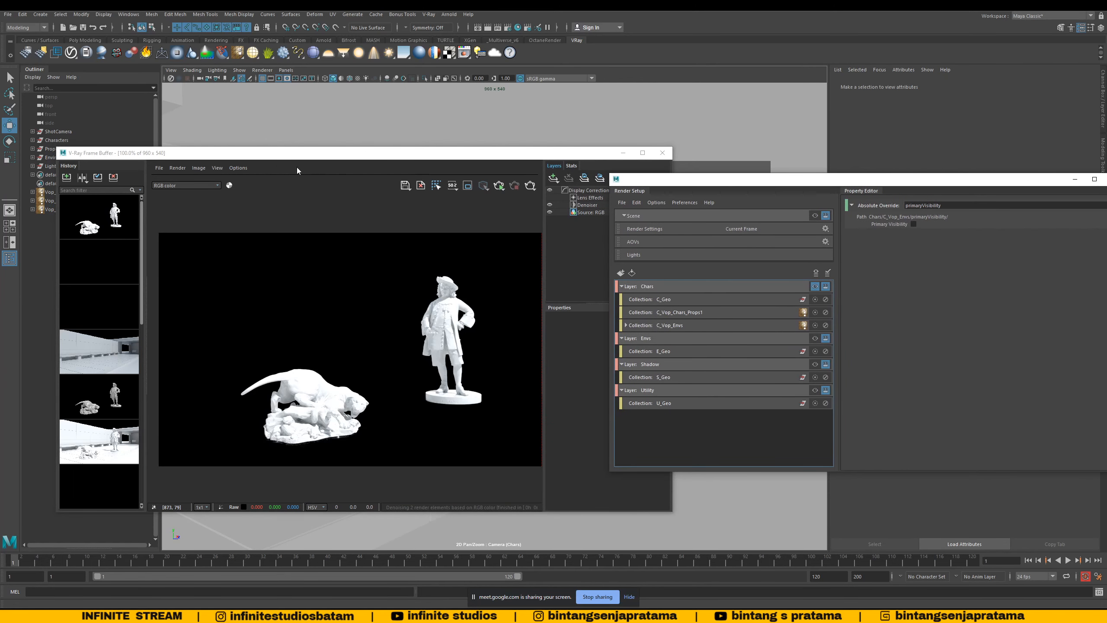
drag(297, 152, 326, 221)
Step: Expand the Lighting group in the Outliner and select its Global_LGT group
click(33, 166)
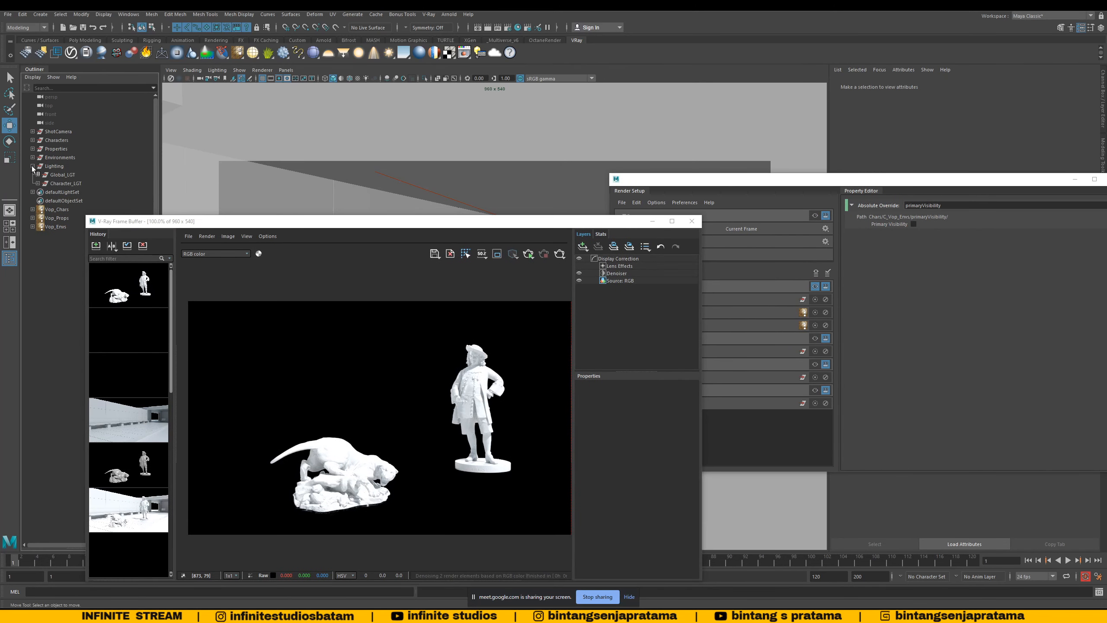
click(65, 175)
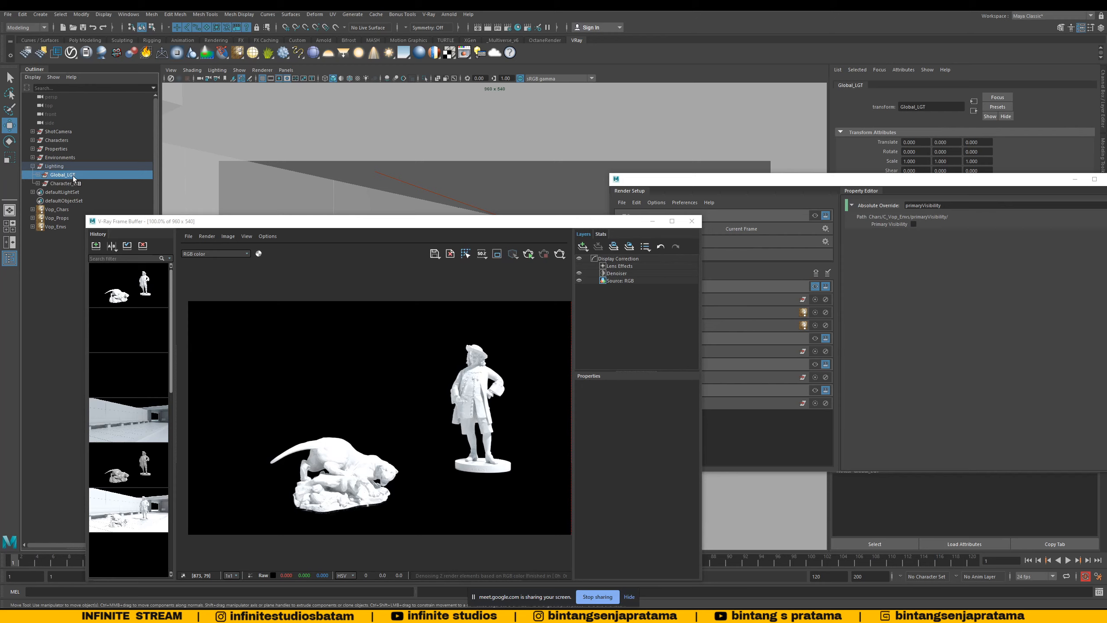
scroll(506, 422, up, 1)
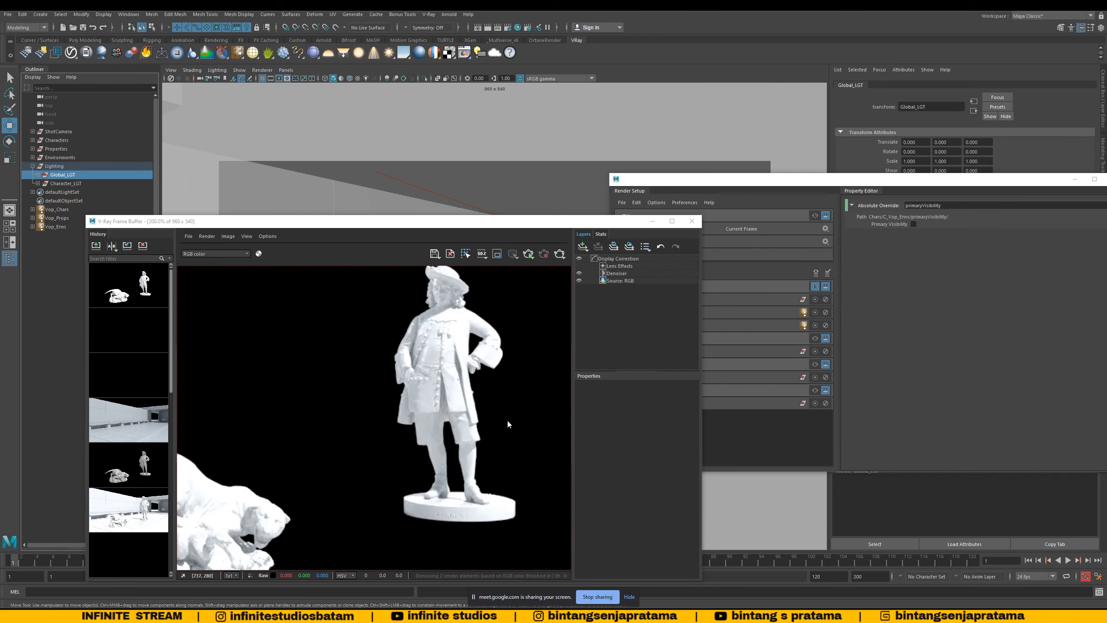
scroll(508, 422, down, 1)
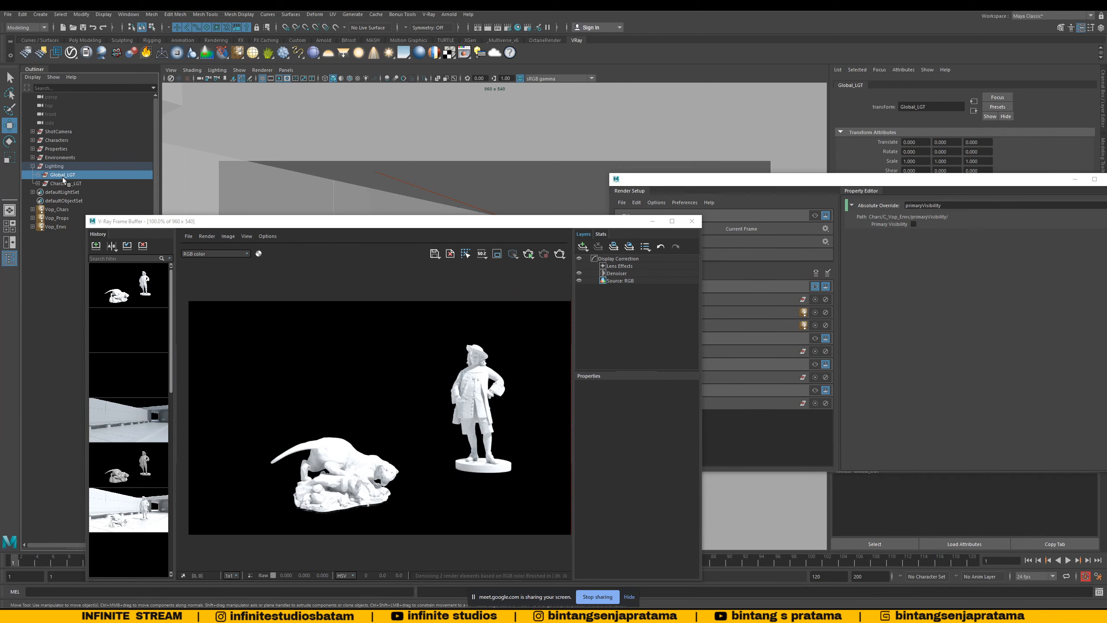
Step: Create a collection named C_Global_LGT in the Chars render layer
drag(244, 221, 210, 164)
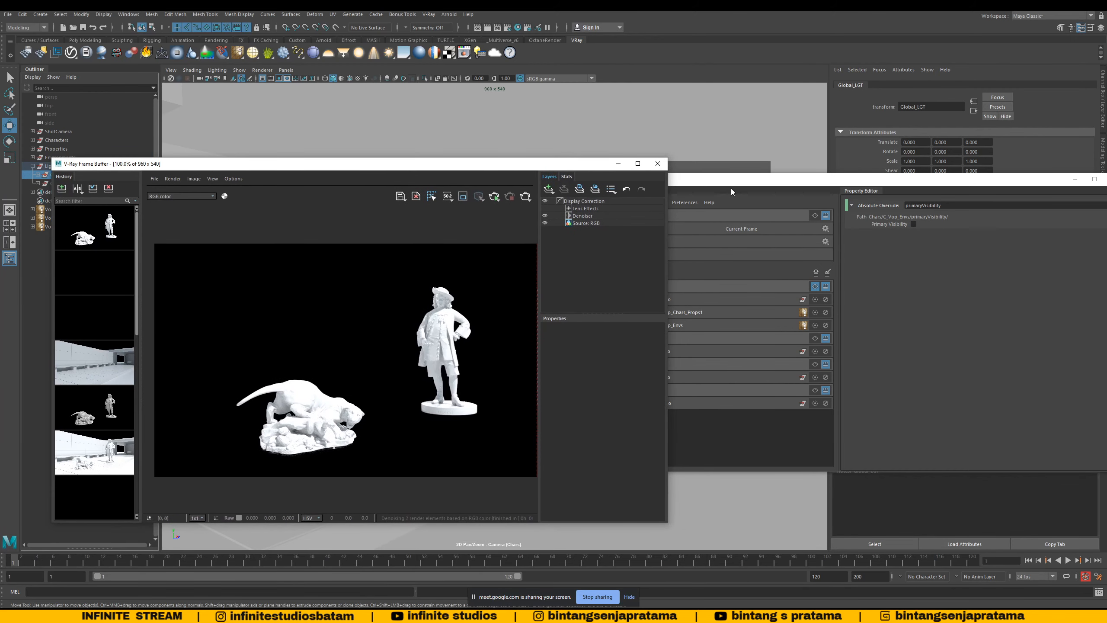
mouse_move(712, 185)
mouse_down()
mouse_move(723, 170)
mouse_move(661, 164)
mouse_up()
click(616, 267)
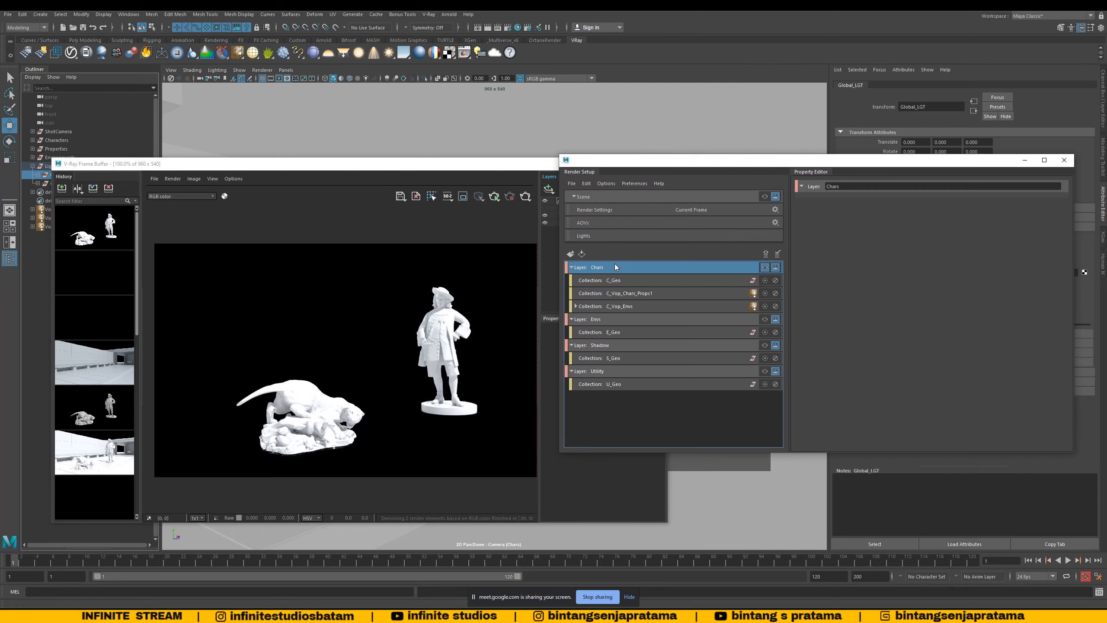
right_click(616, 267)
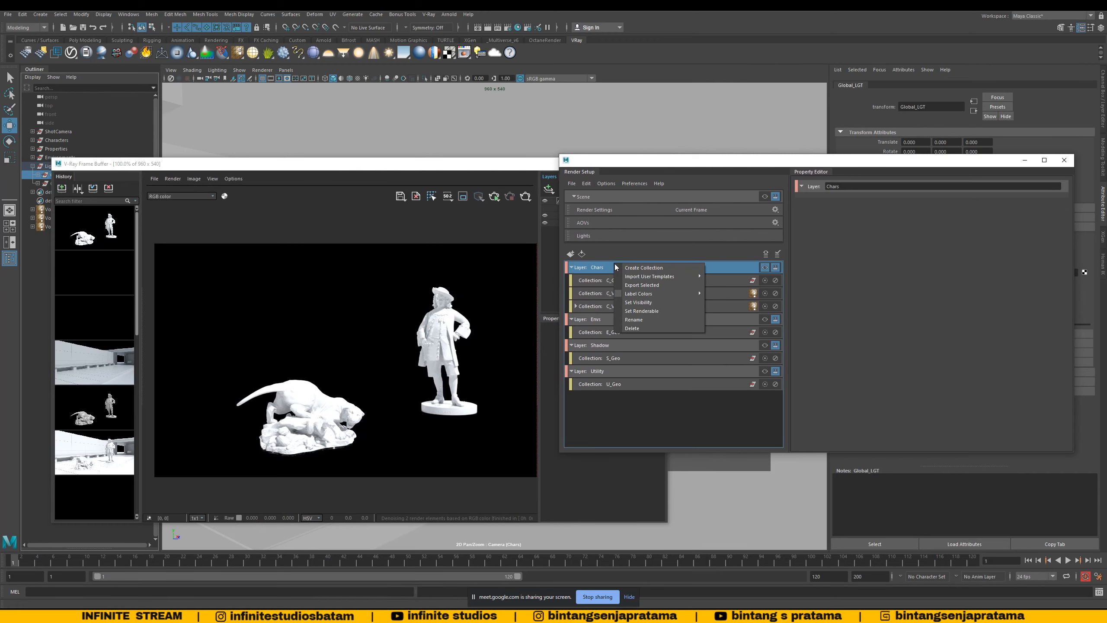
click(643, 267)
text(C)
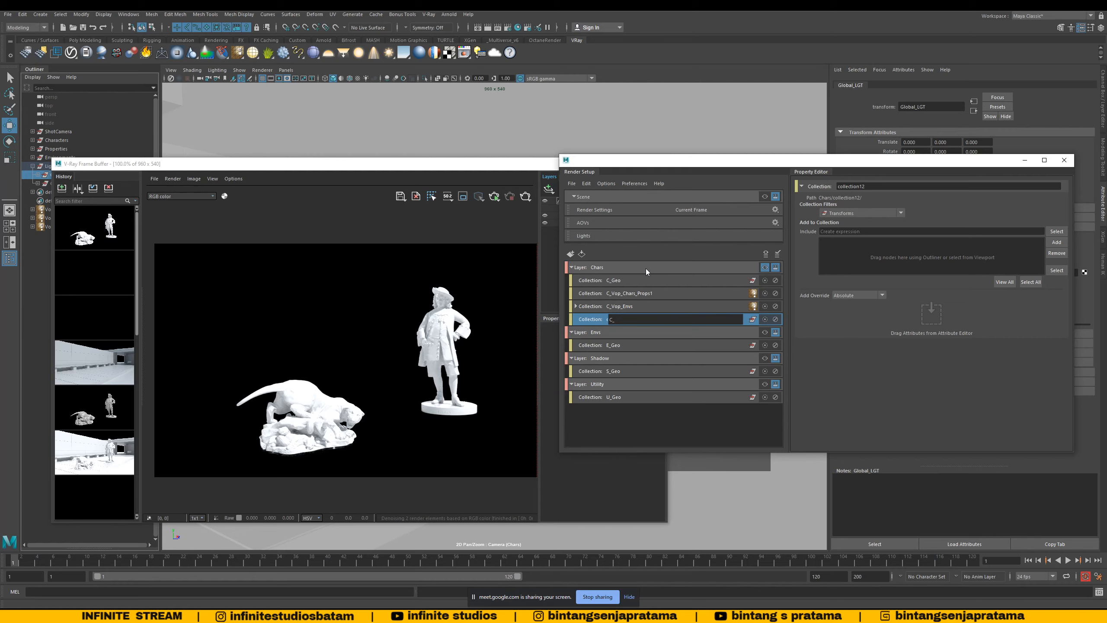
text(_Global_LGT)
key(Return)
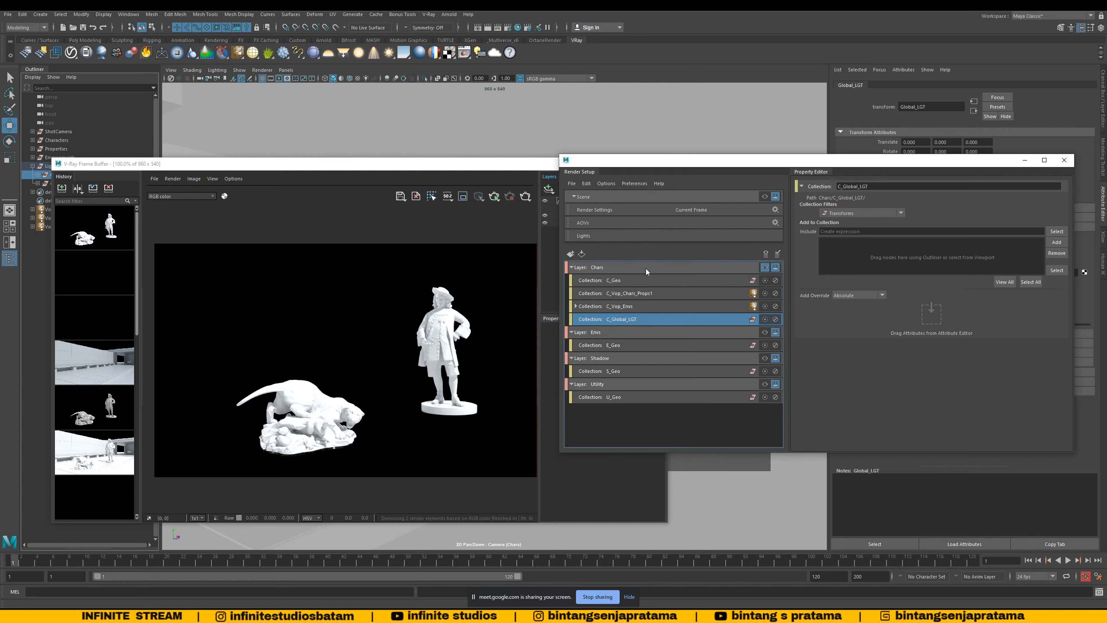
Step: Create a second lighting collection named C_Chars_LGT in the Chars render layer
right_click(645, 268)
click(664, 282)
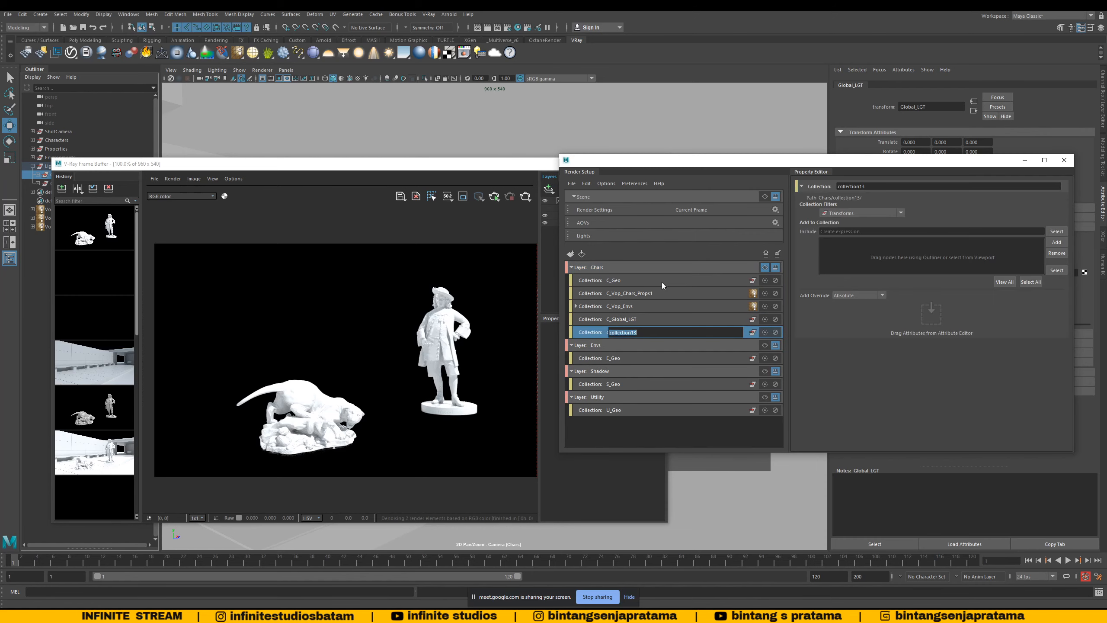
text(C_Chars_LGT)
key(Return)
Step: Add the Global_LGT group to the C_Global_LGT collection
click(618, 318)
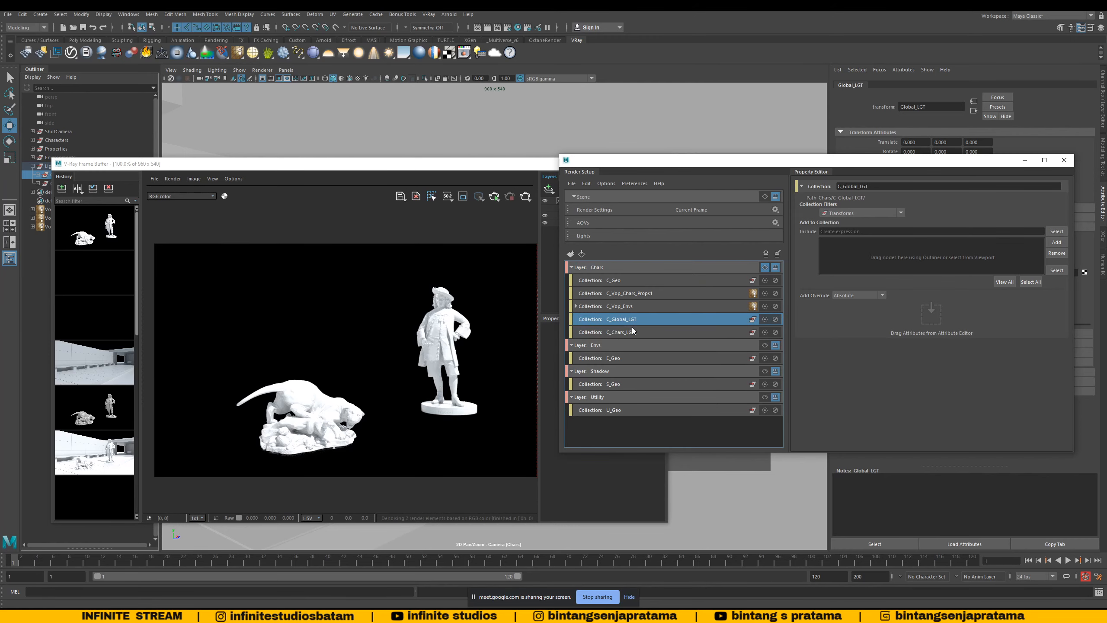
drag(379, 163, 362, 257)
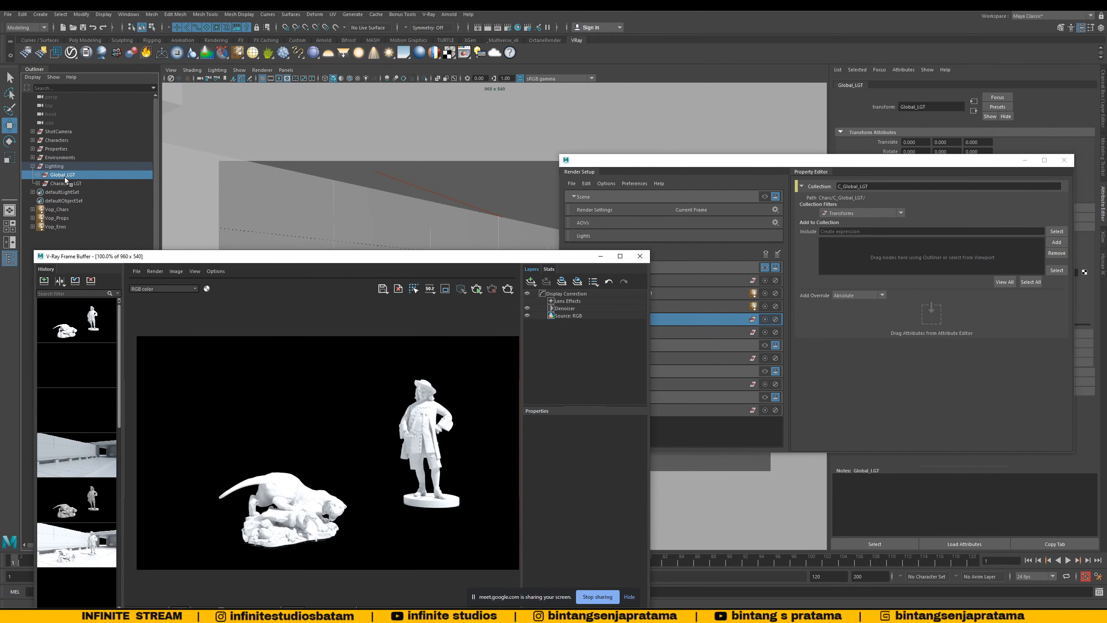
drag(708, 164, 669, 162)
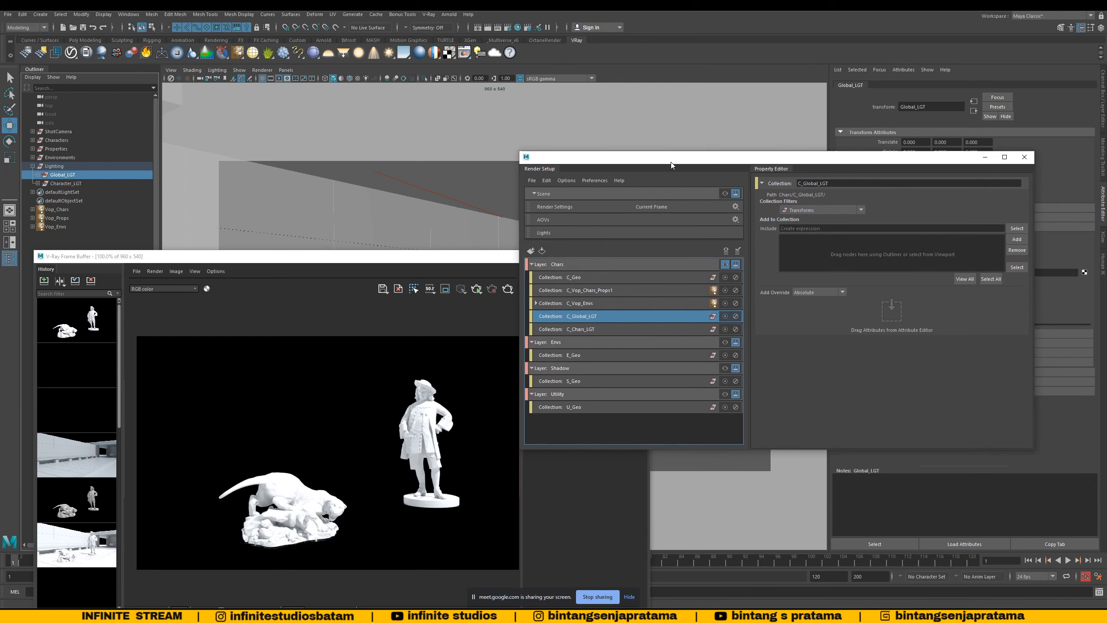
click(1016, 240)
Step: Add the Character_LGT group to the C_Chars_LGT collection
click(80, 185)
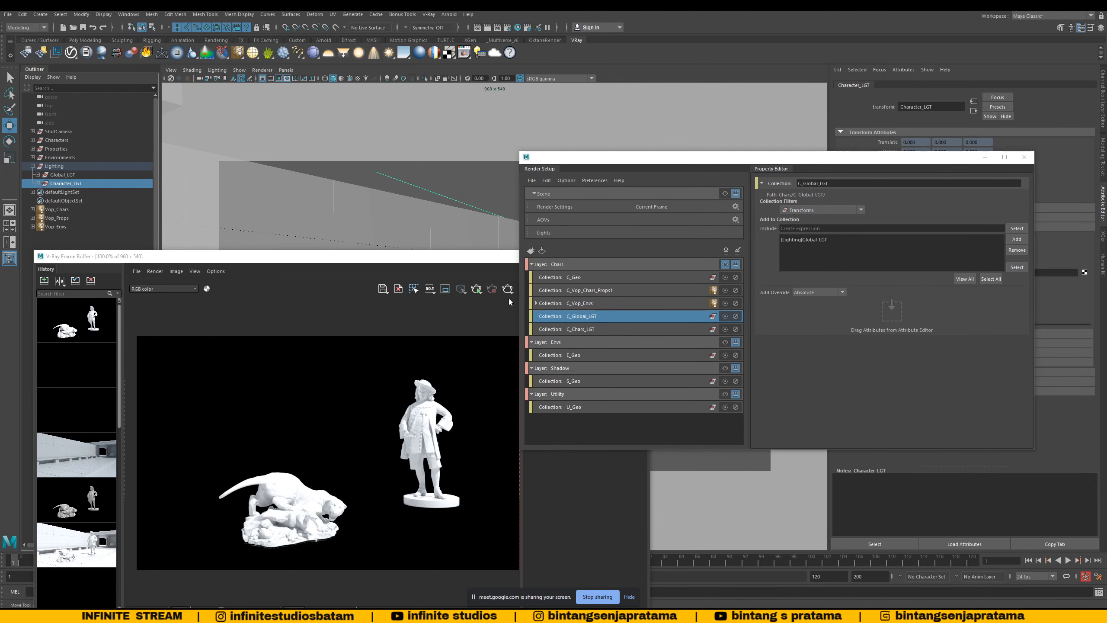
click(577, 329)
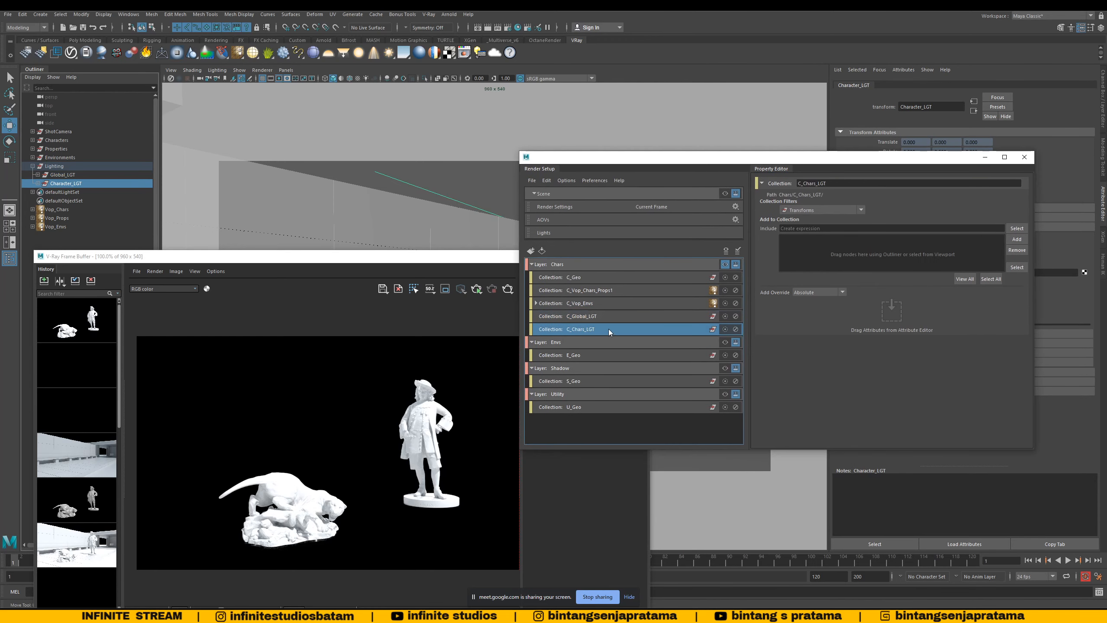
click(1016, 239)
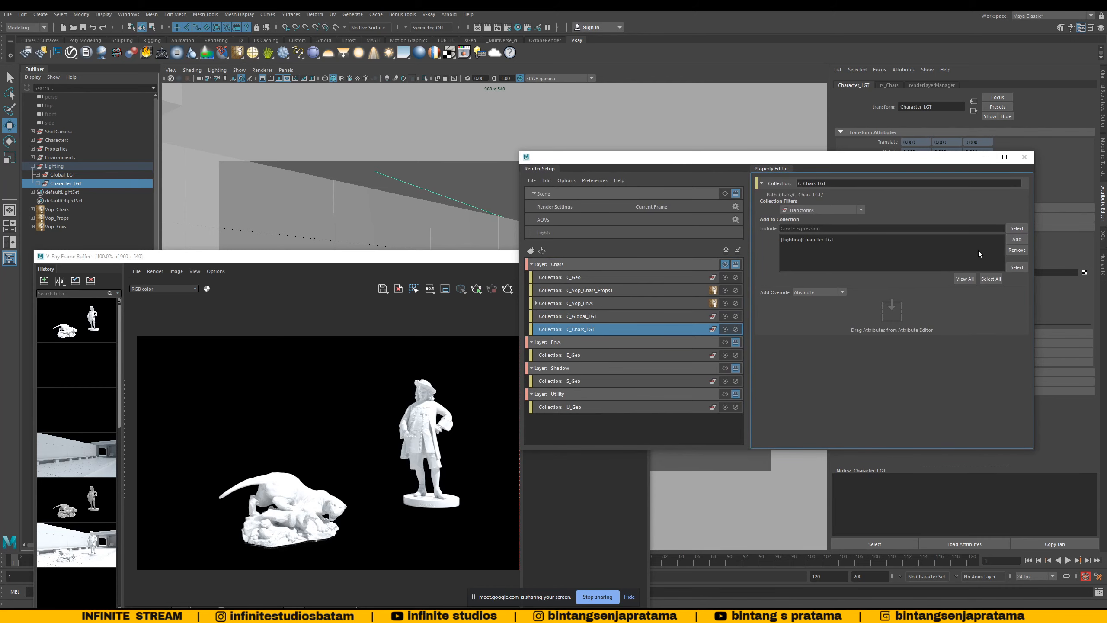
Step: Create an absolute override for the Global_LGT group's Visibility attribute in the C_Global_LGT collection
click(584, 316)
drag(689, 160, 372, 147)
click(93, 174)
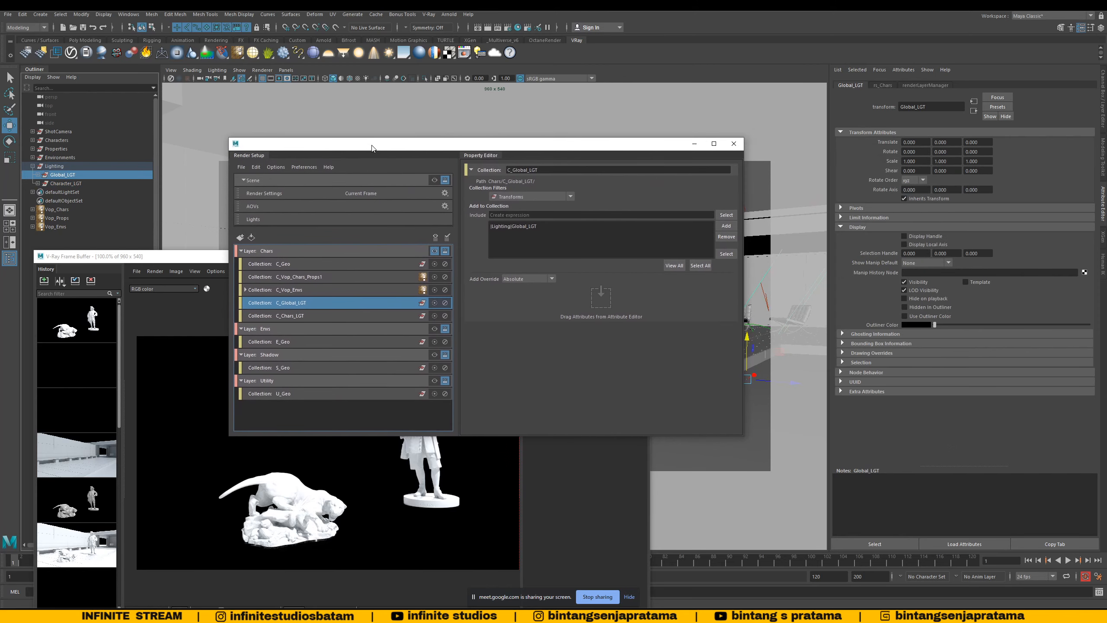
click(847, 228)
click(848, 227)
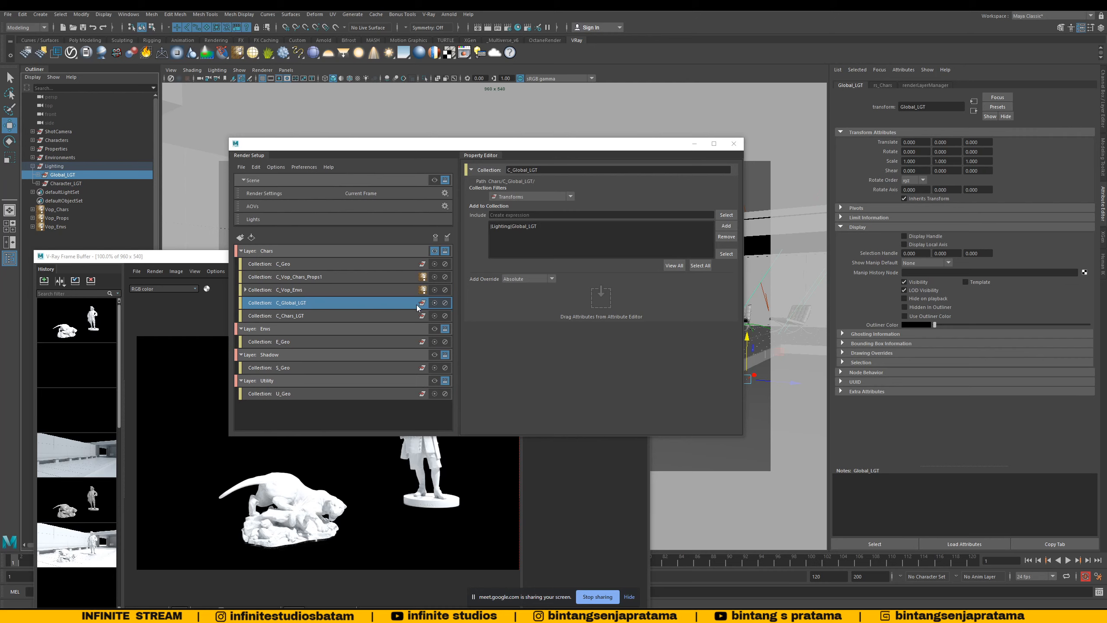
click(272, 305)
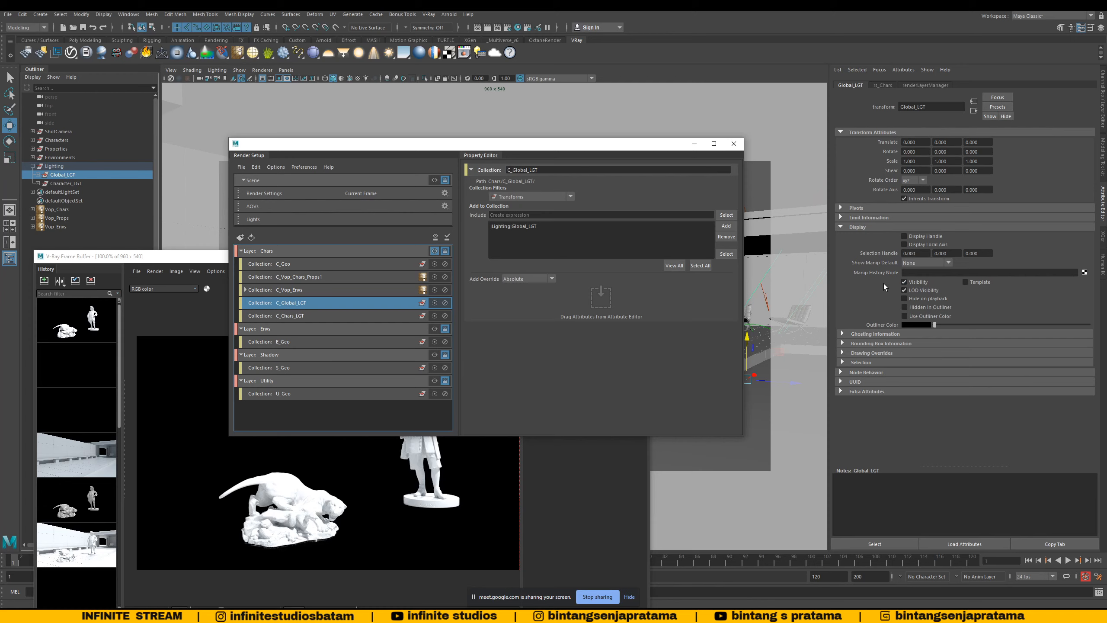
right_click(918, 283)
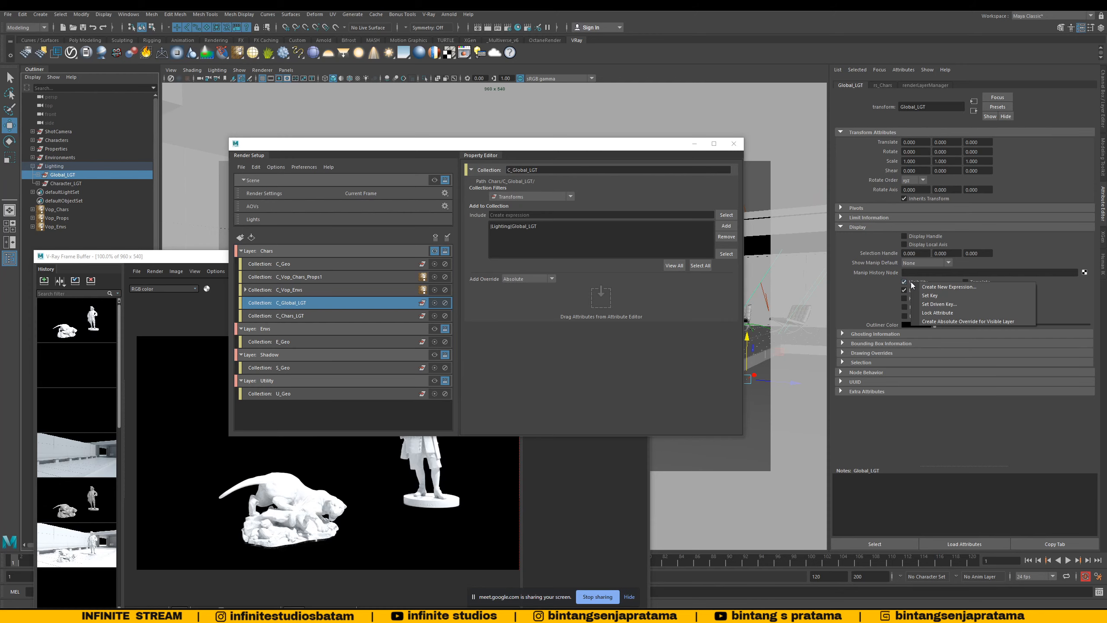
click(939, 321)
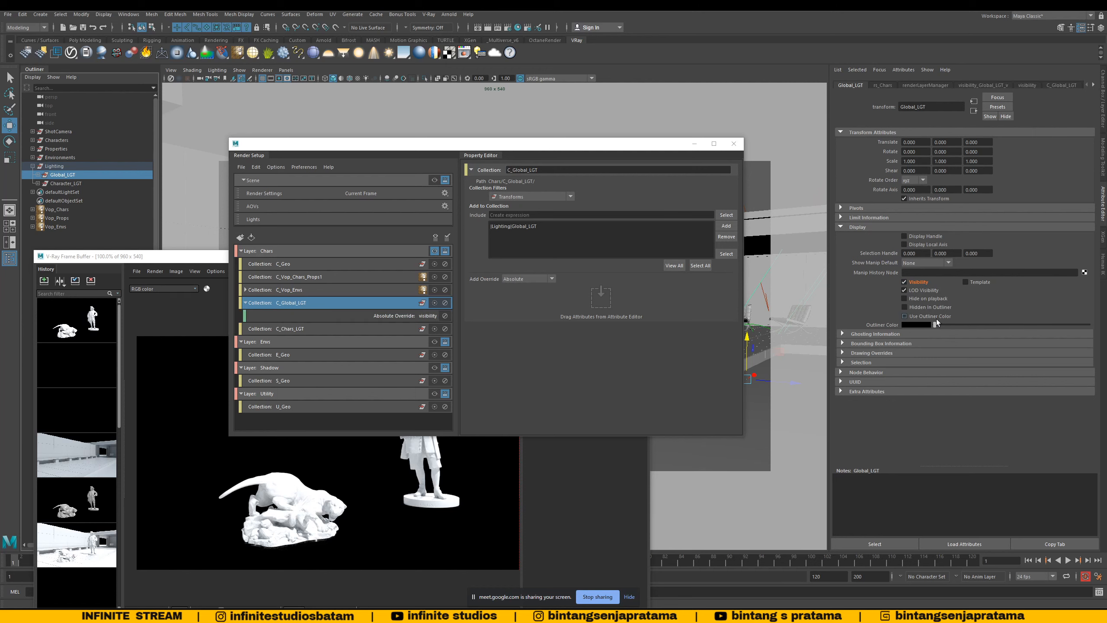
Step: Turn Visibility off in C_Global_LGT's override, then collapse that collection and select the Chars layer
click(415, 317)
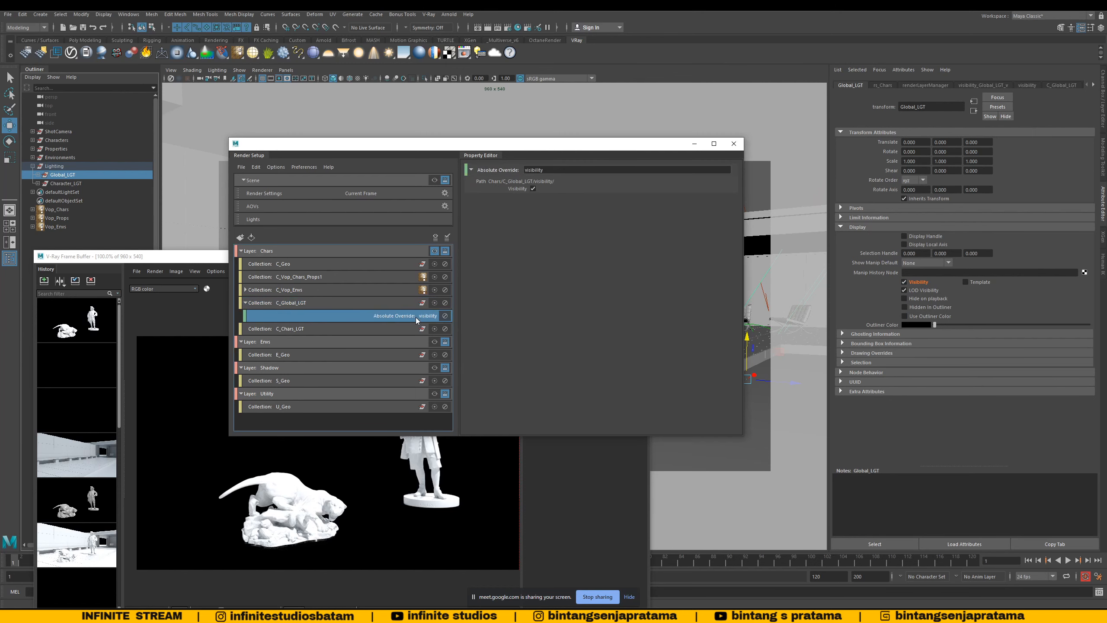
click(532, 190)
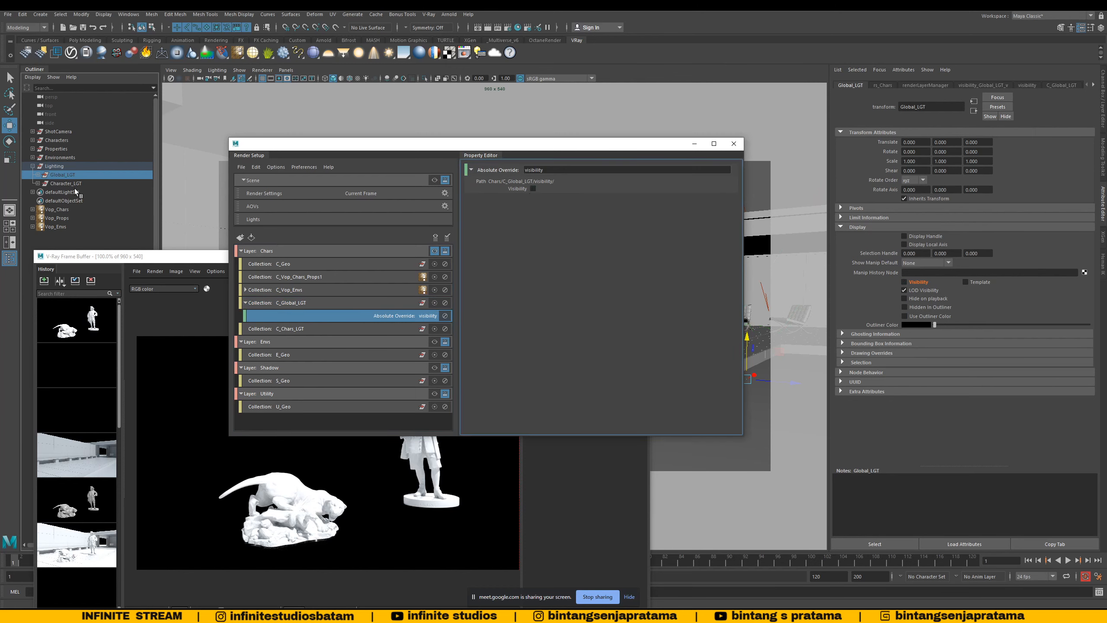
drag(448, 146, 829, 154)
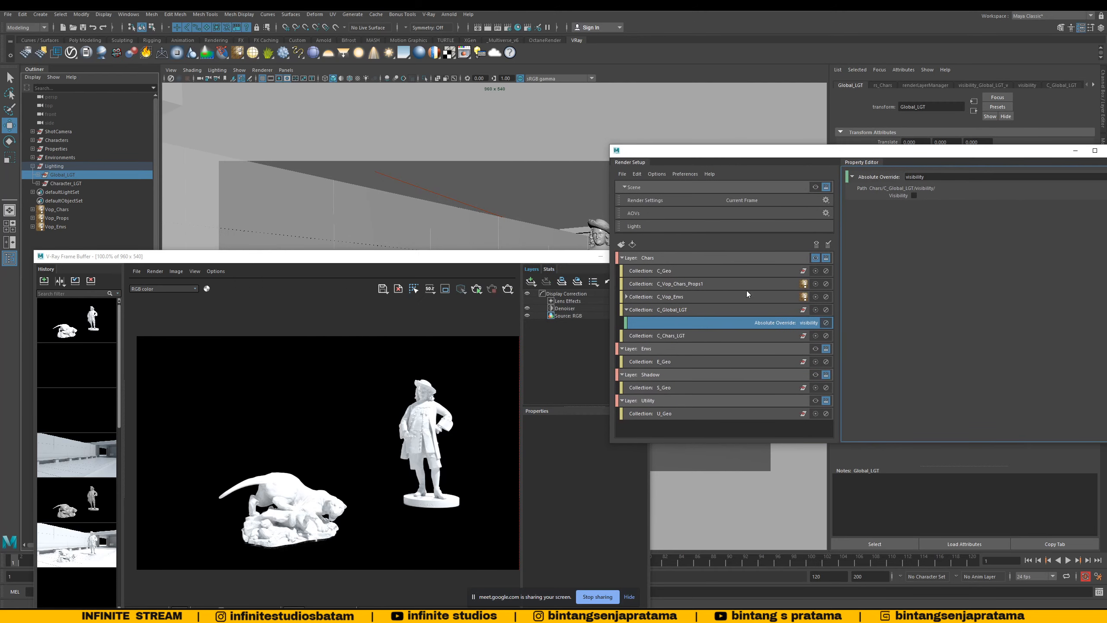
click(626, 309)
click(688, 258)
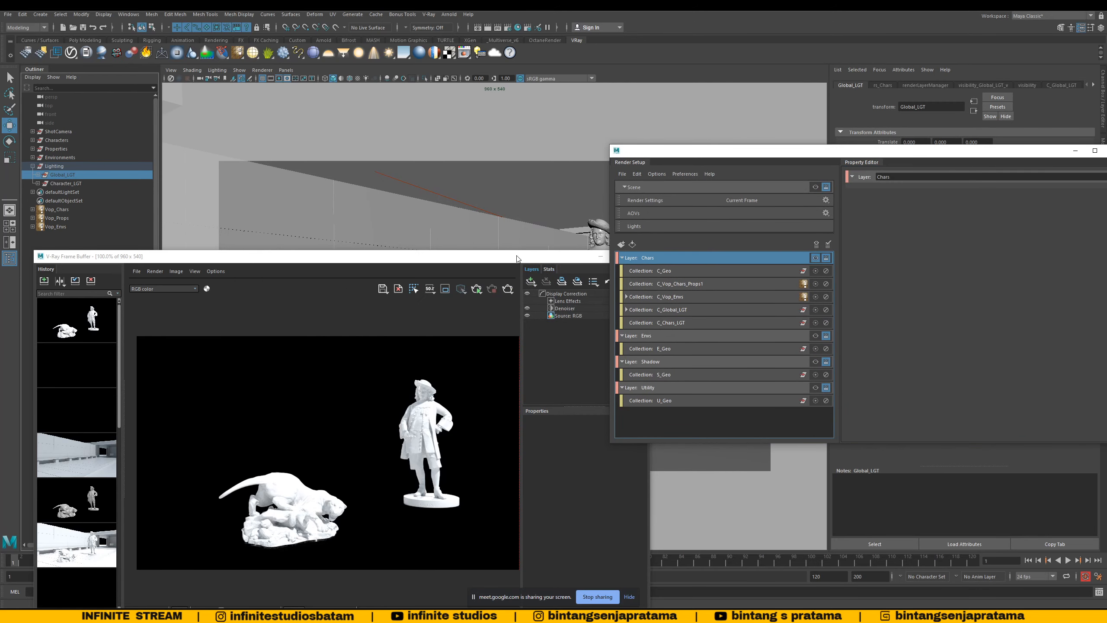
Step: Render the Chars layer in the V-Ray Frame Buffer and inspect the lighting on the standing statue up close
drag(516, 258, 597, 183)
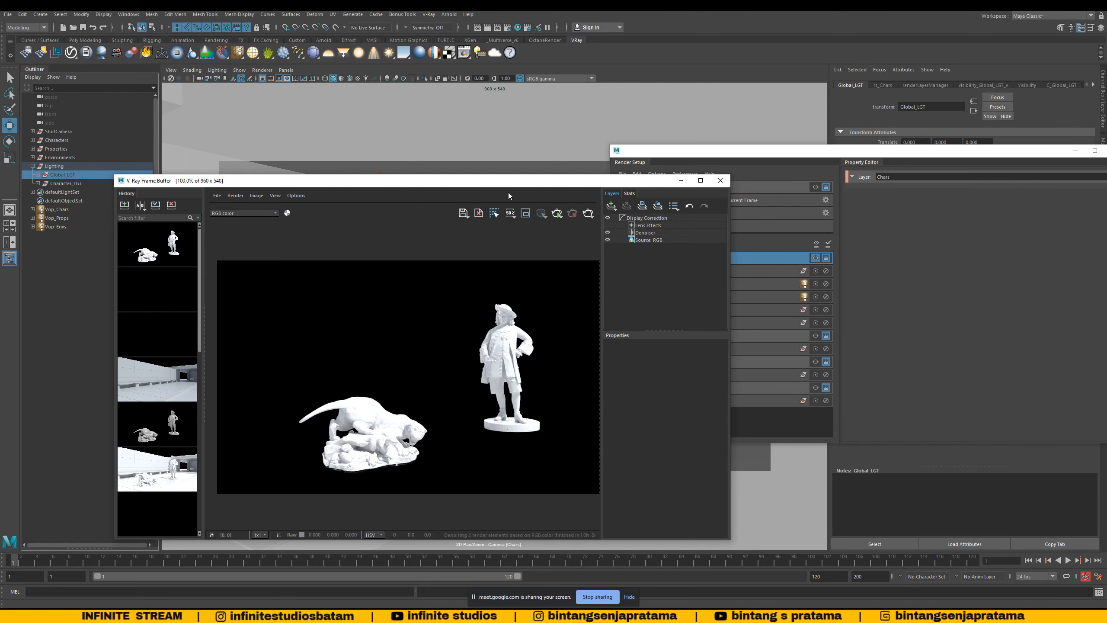
drag(516, 180, 444, 149)
drag(697, 152, 710, 148)
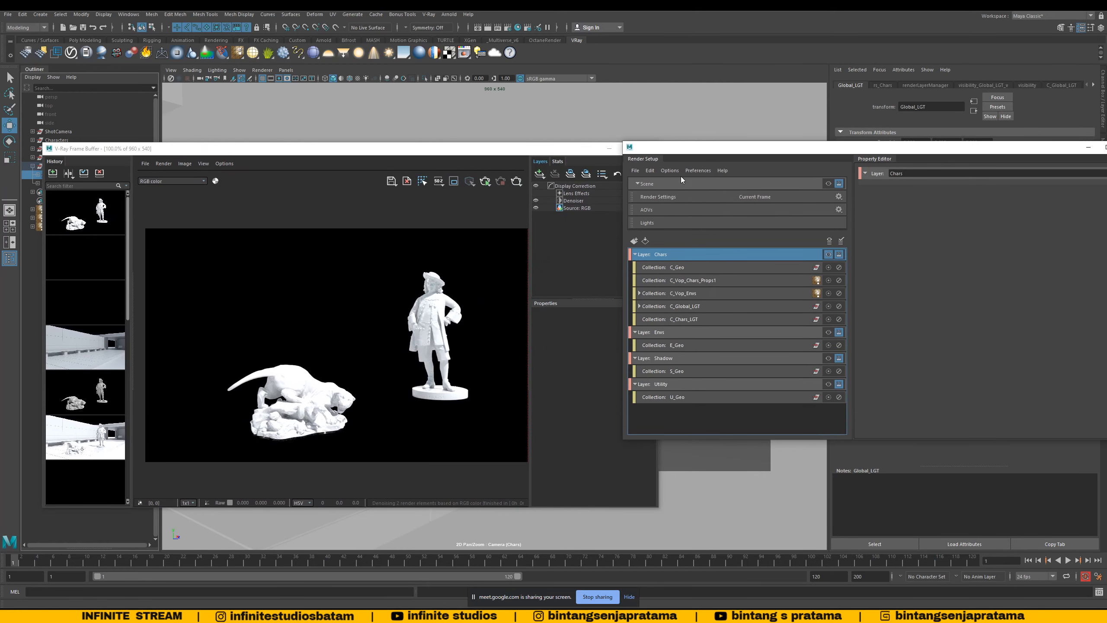
click(516, 181)
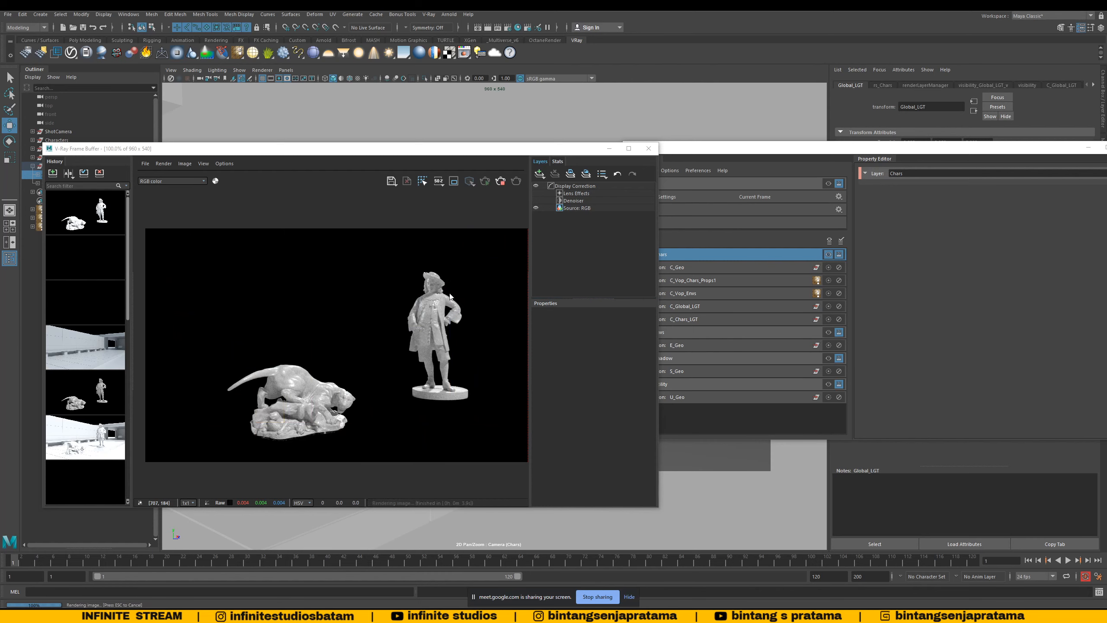
scroll(434, 299, up, 1)
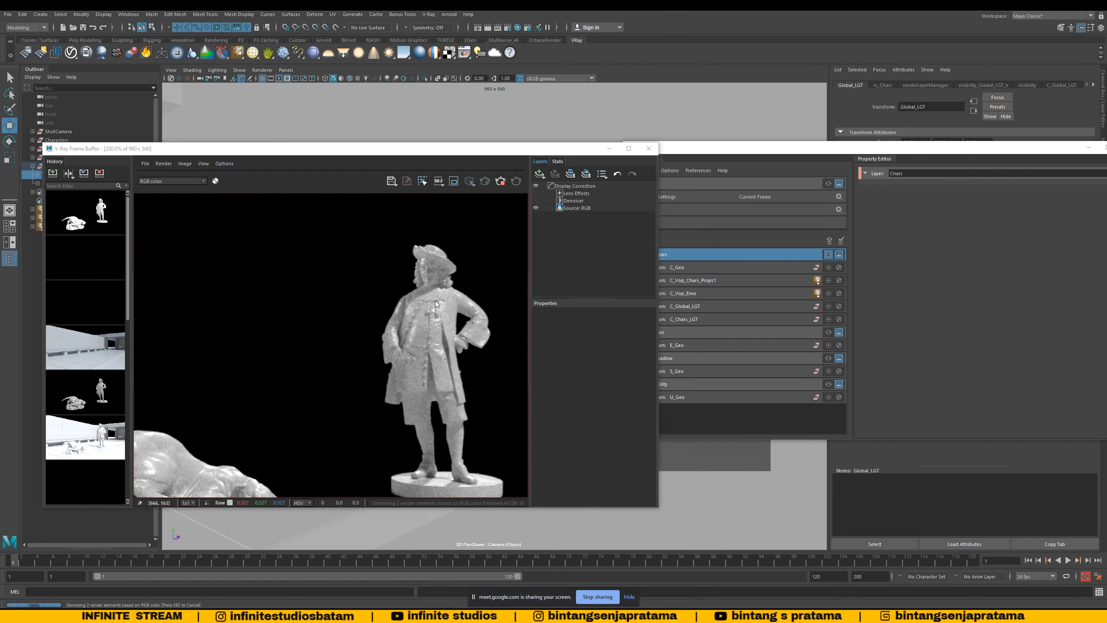
scroll(435, 301, down, 1)
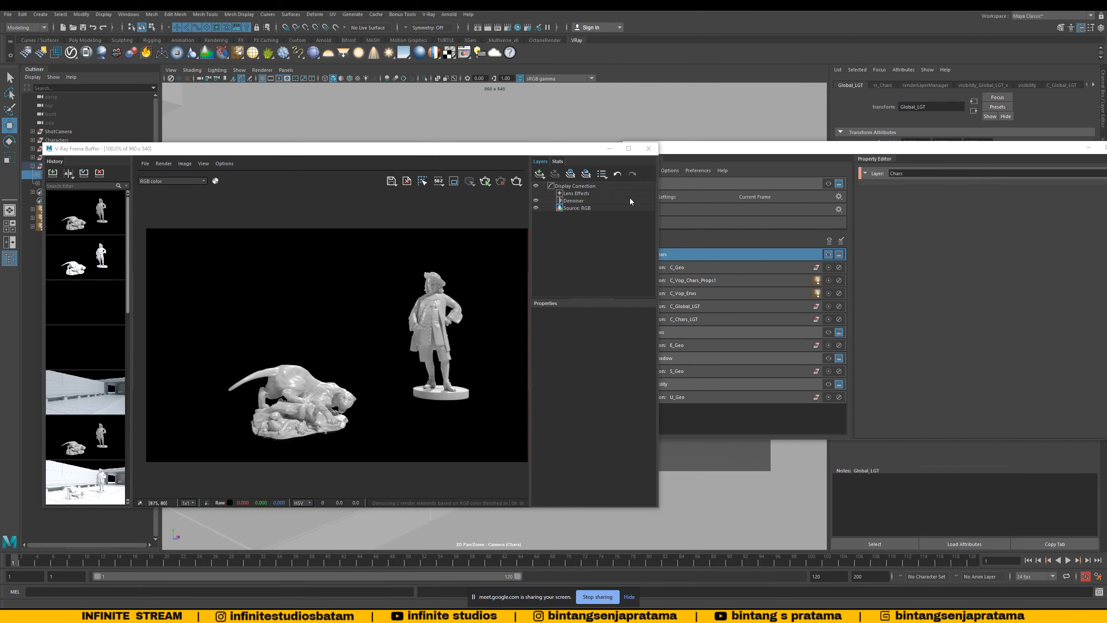
drag(540, 155, 500, 154)
drag(648, 148, 586, 153)
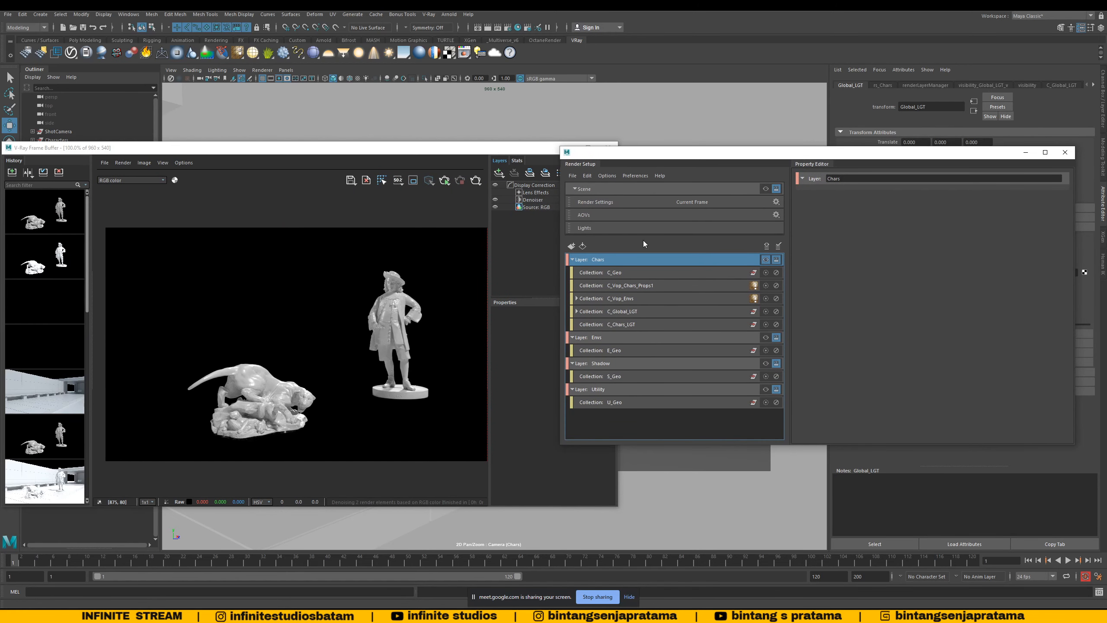
Step: Collapse the Chars, Envs, Shadow and Utility layers in Render Setup and keep Envs selected
click(572, 260)
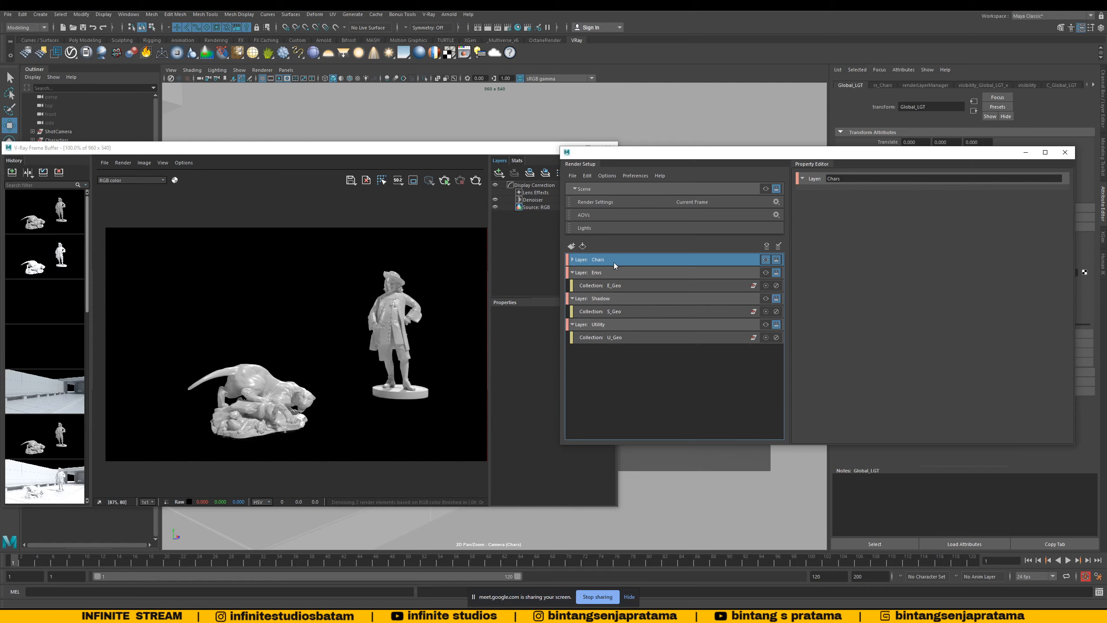
click(596, 273)
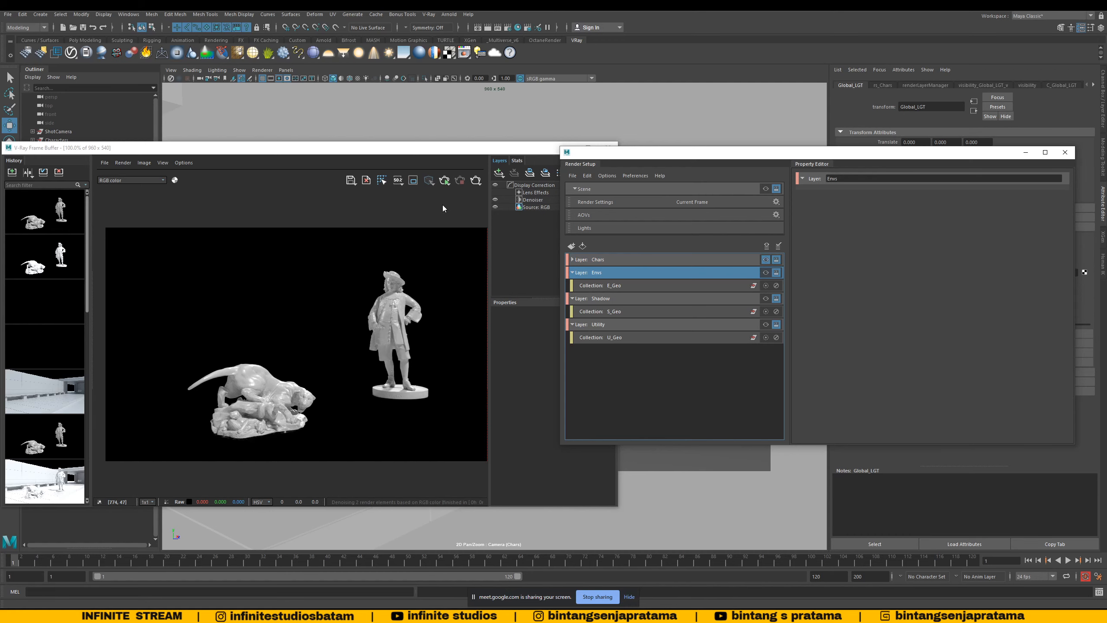
drag(469, 148, 481, 149)
click(701, 156)
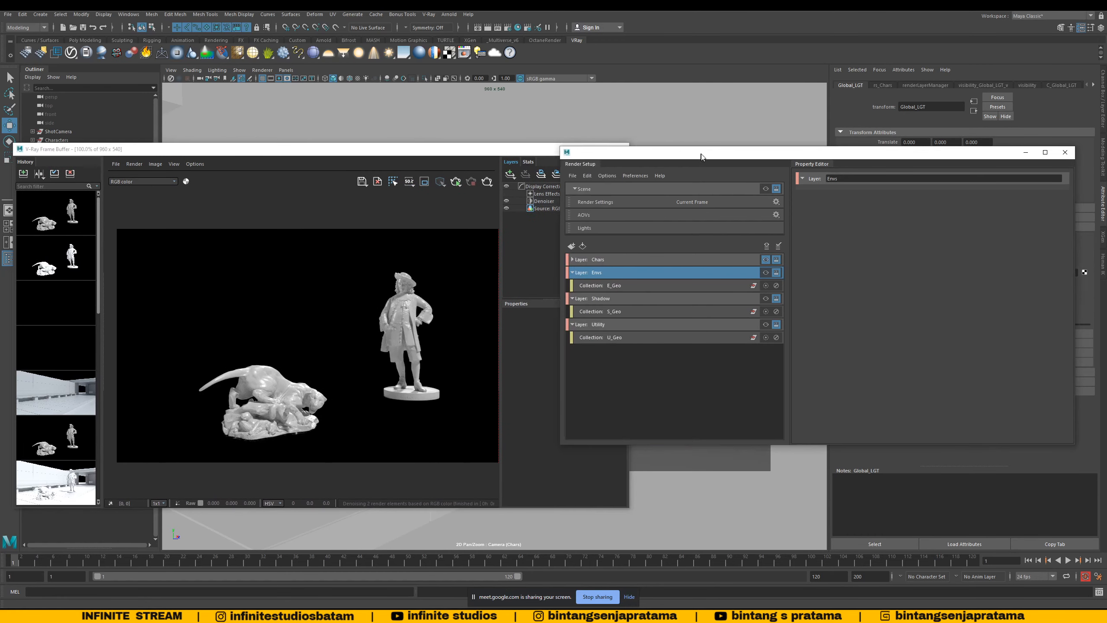
drag(701, 153, 705, 152)
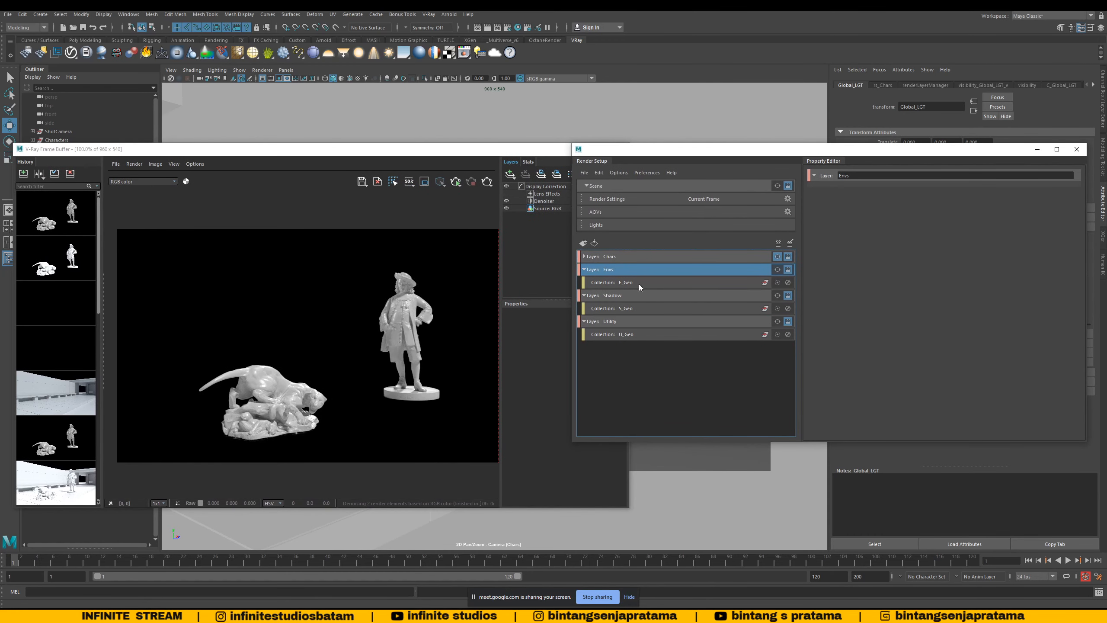
click(584, 270)
click(584, 282)
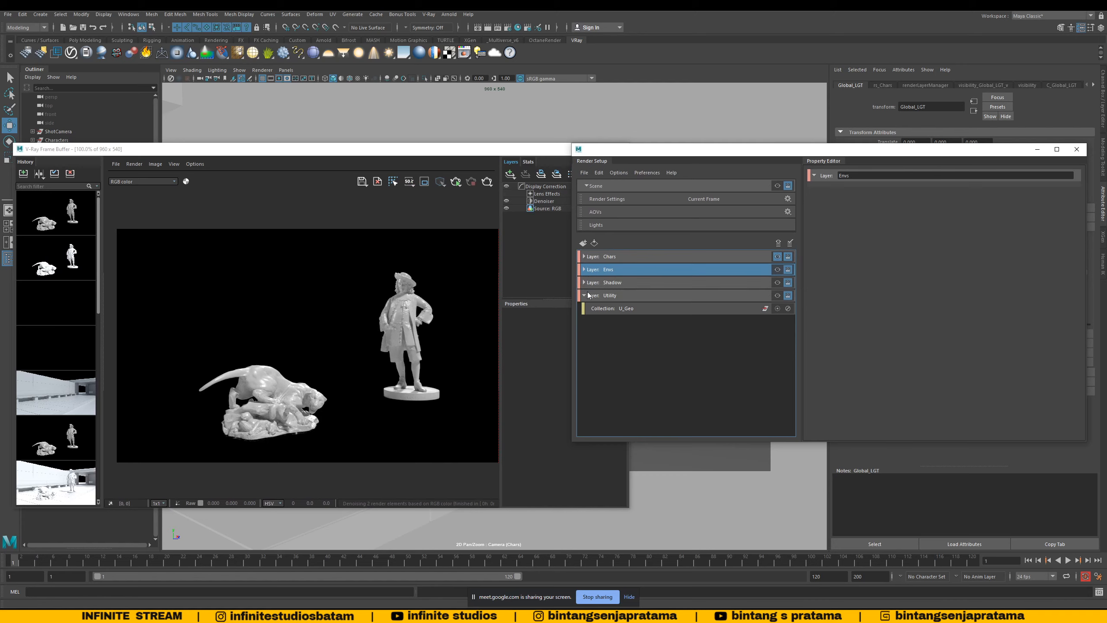
click(585, 296)
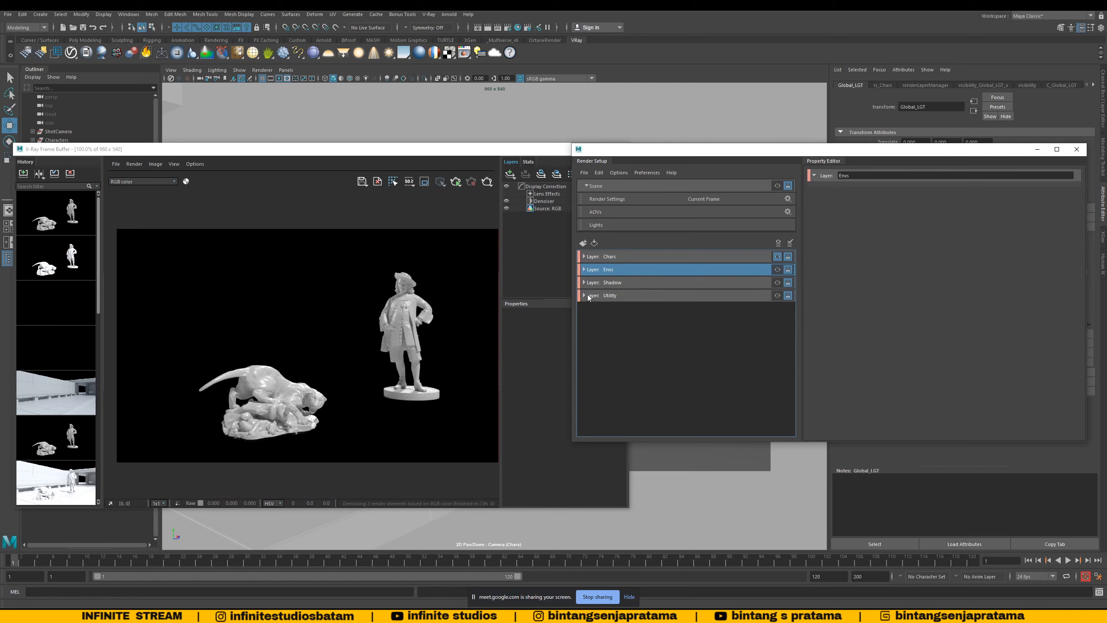
Step: Review the collections in the Chars and Envs layers and compare them with the rendered characters image
click(585, 269)
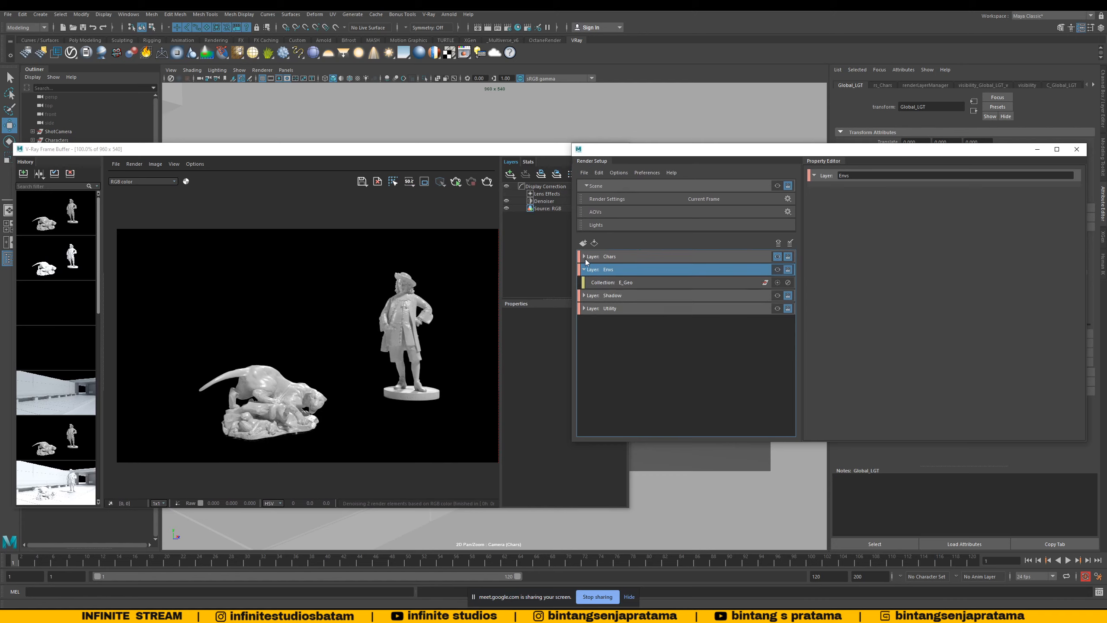
click(584, 257)
click(628, 258)
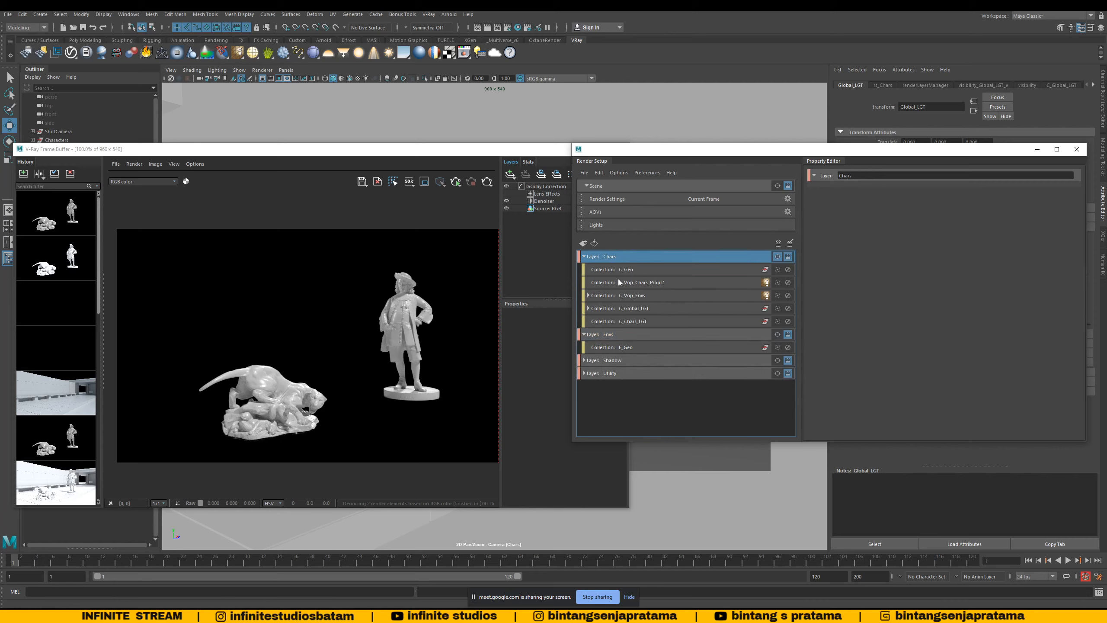
click(584, 257)
click(585, 269)
click(615, 270)
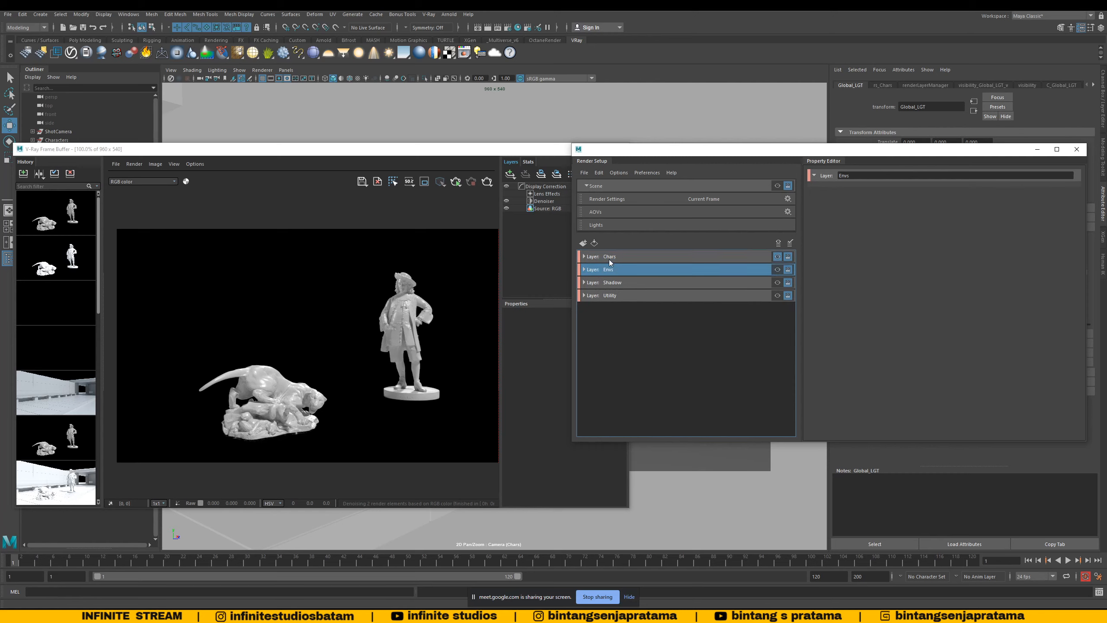
click(612, 261)
click(612, 269)
click(584, 257)
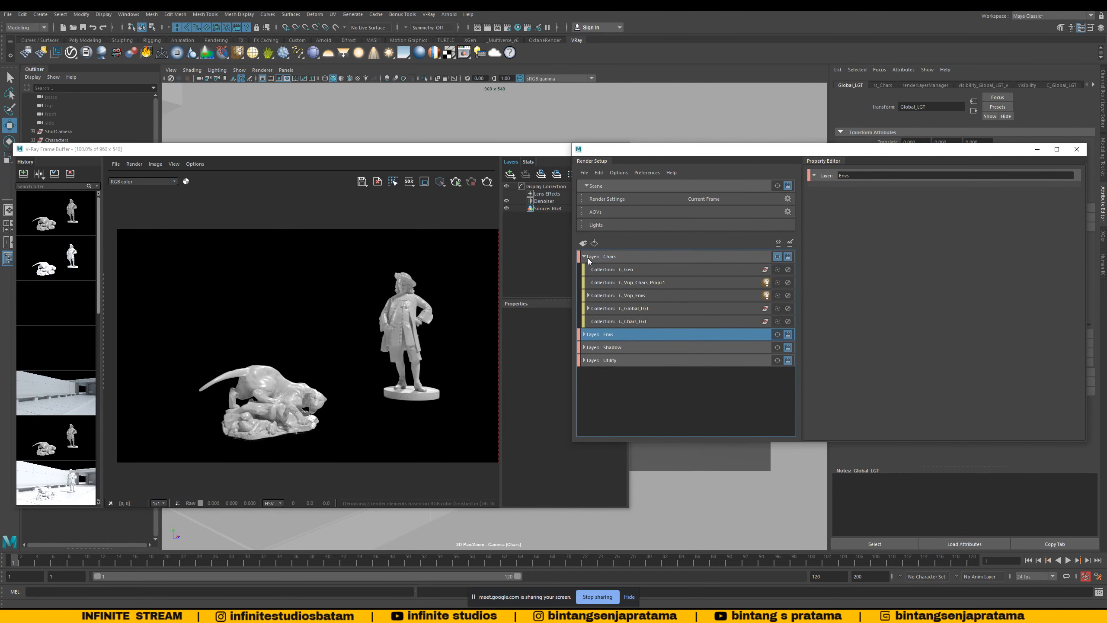
click(585, 256)
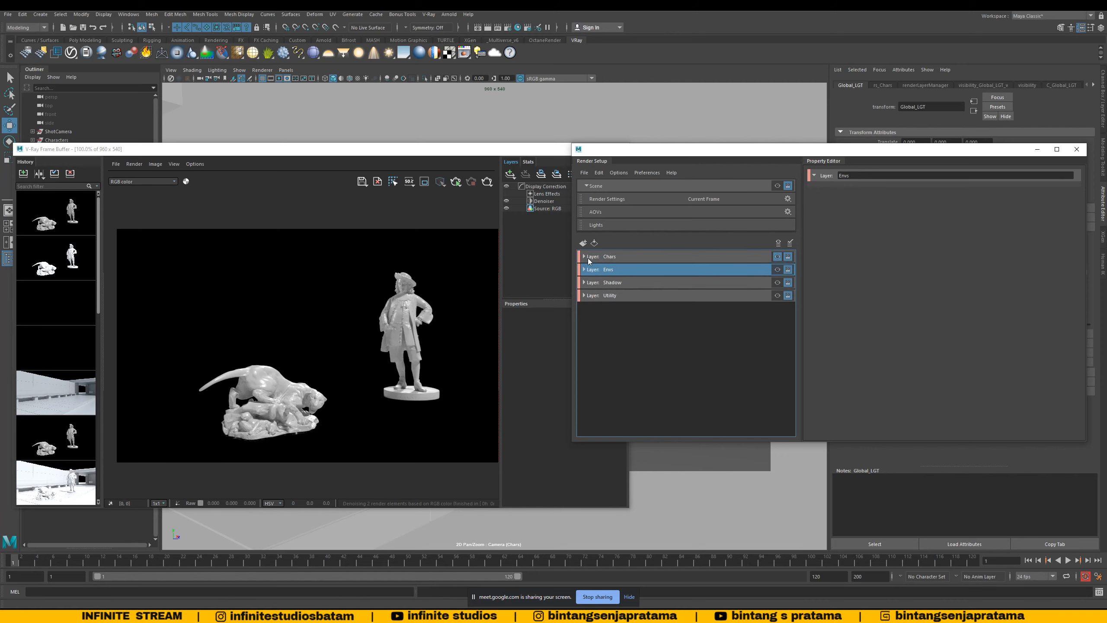
click(584, 257)
click(584, 257)
click(621, 274)
click(585, 258)
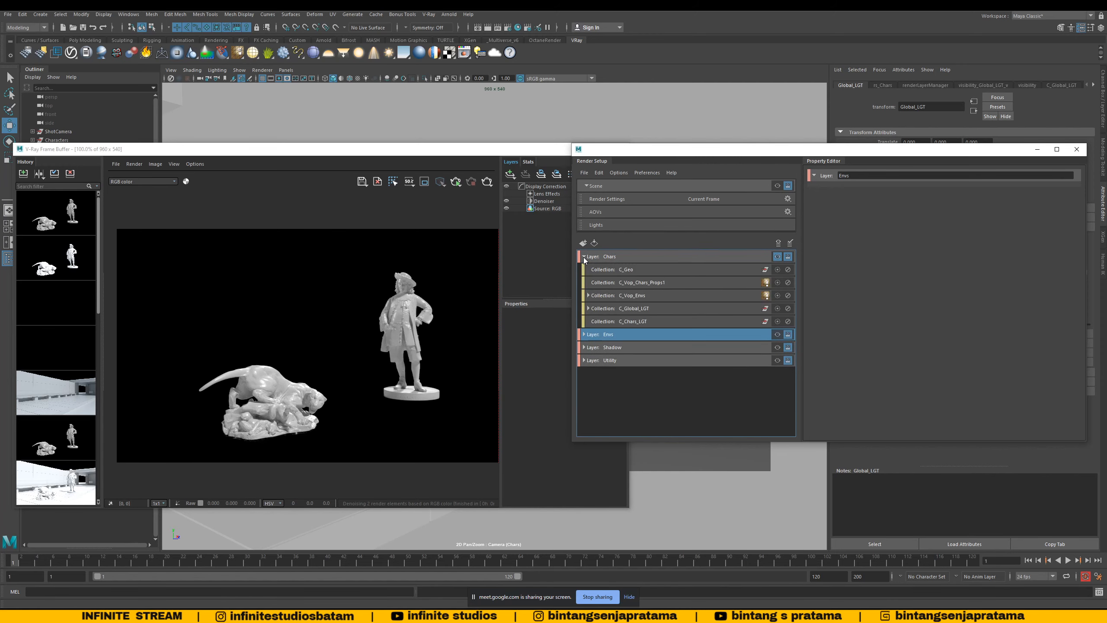
click(585, 257)
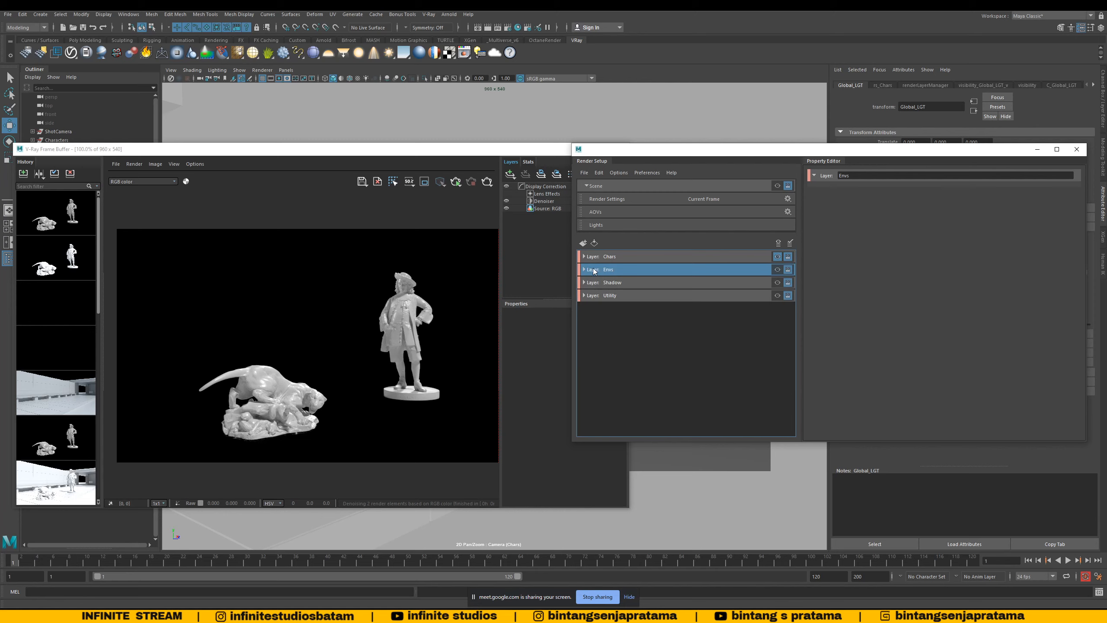
click(584, 257)
click(642, 258)
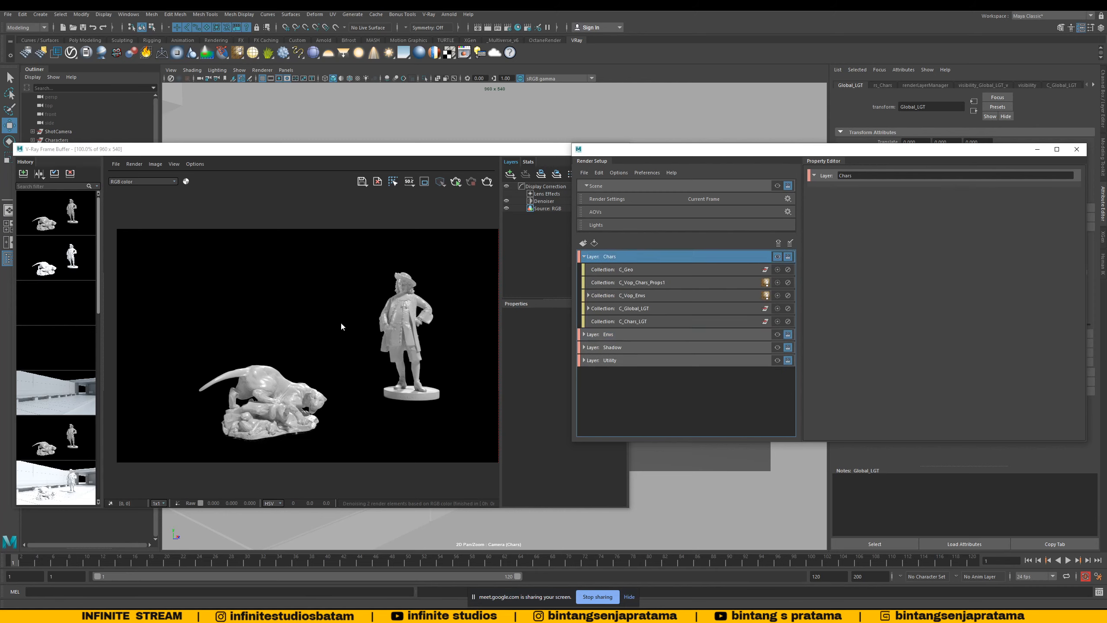
scroll(344, 398, up, 2)
scroll(366, 396, down, 2)
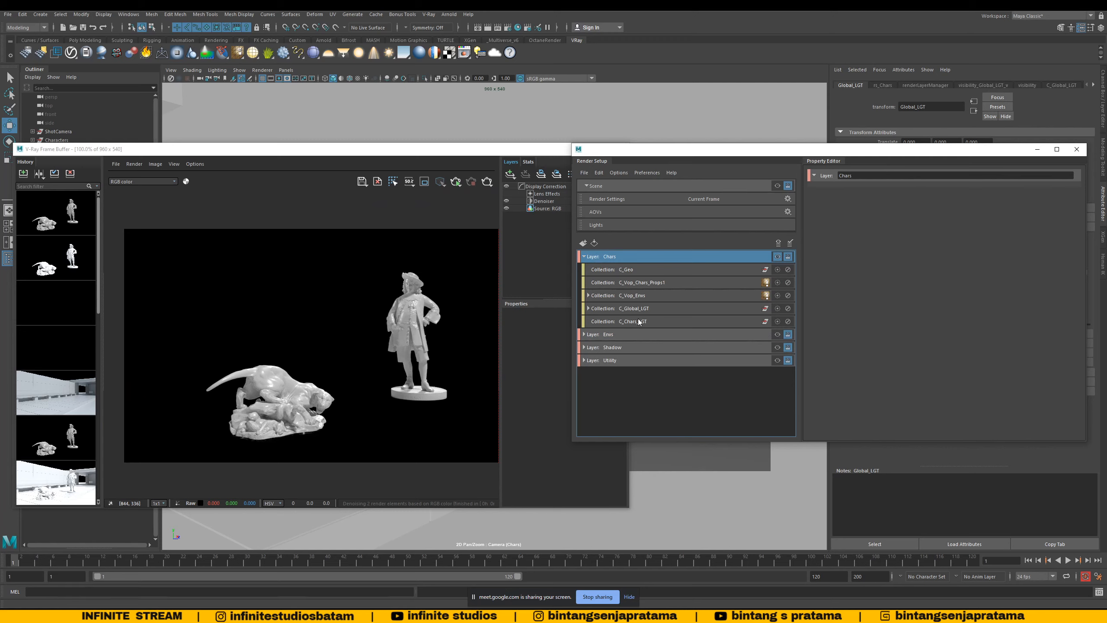
click(584, 257)
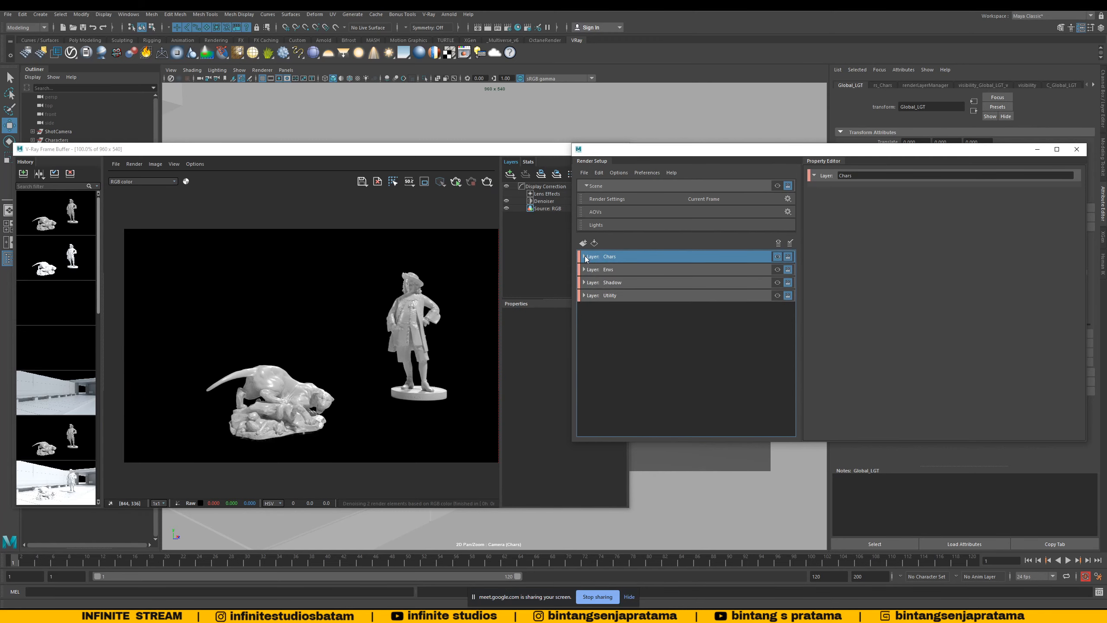
Step: Make Envs the visible render layer and render it, arranging the frame buffer and Render Setup windows side by side
click(619, 271)
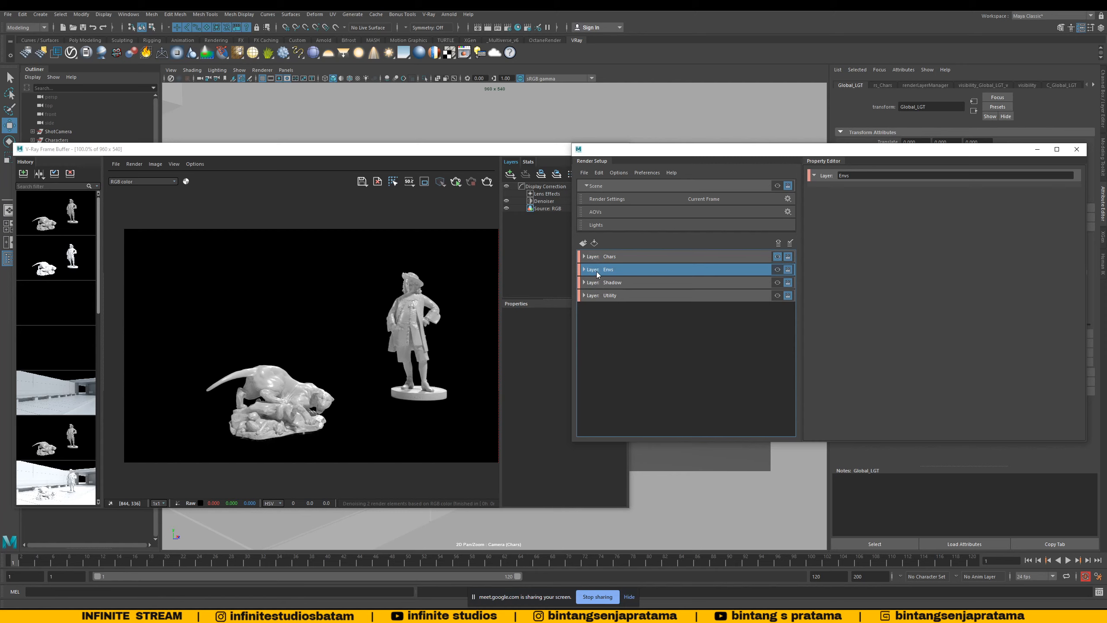
click(776, 271)
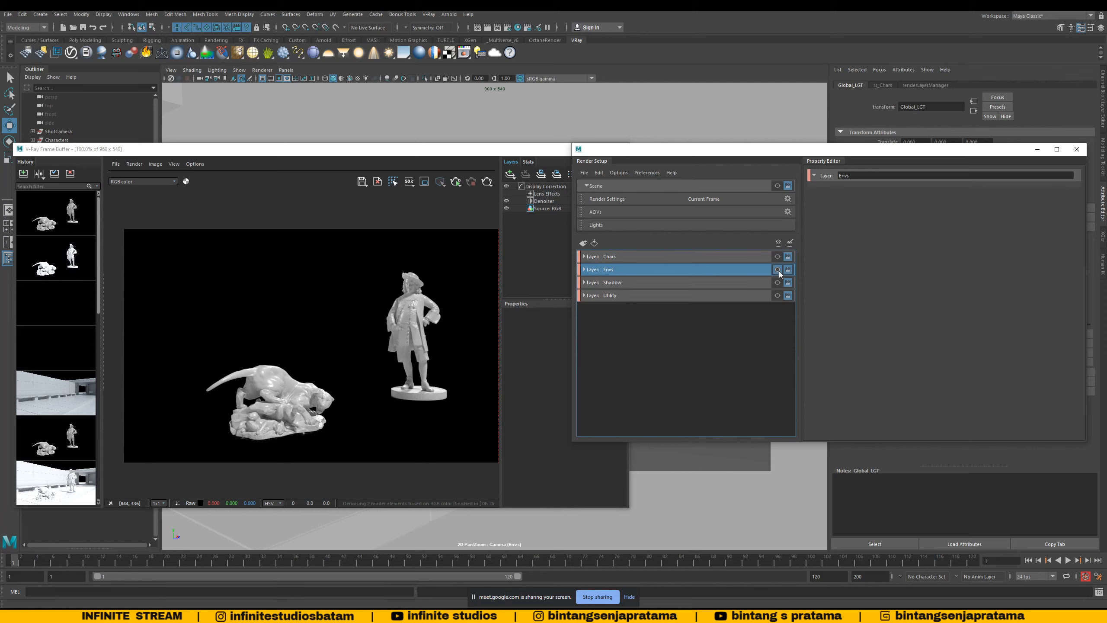
click(487, 182)
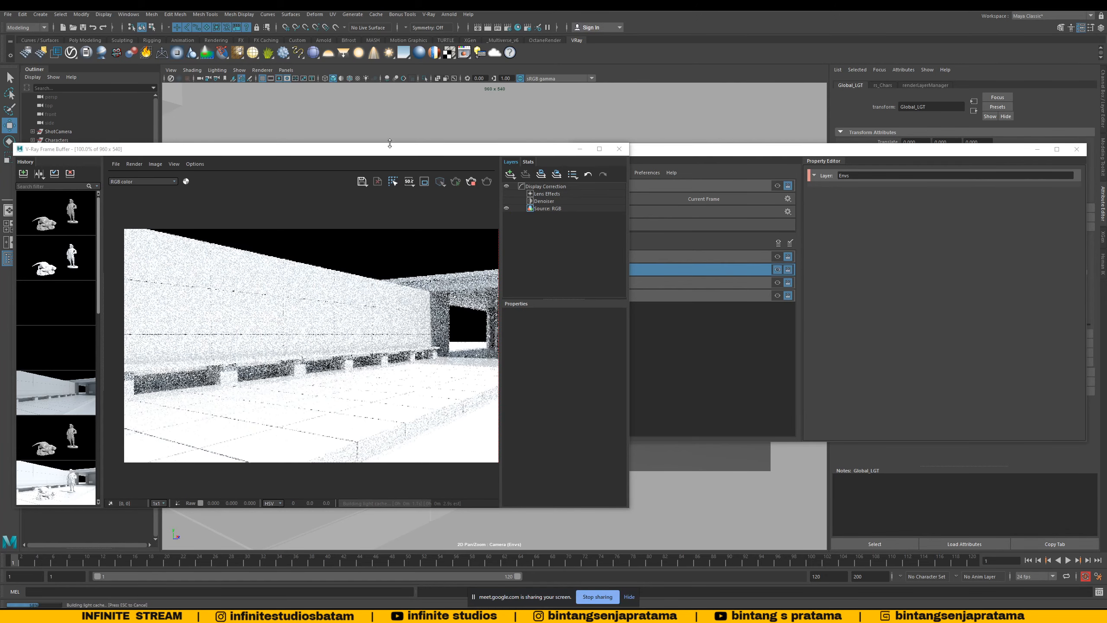
drag(383, 150, 534, 161)
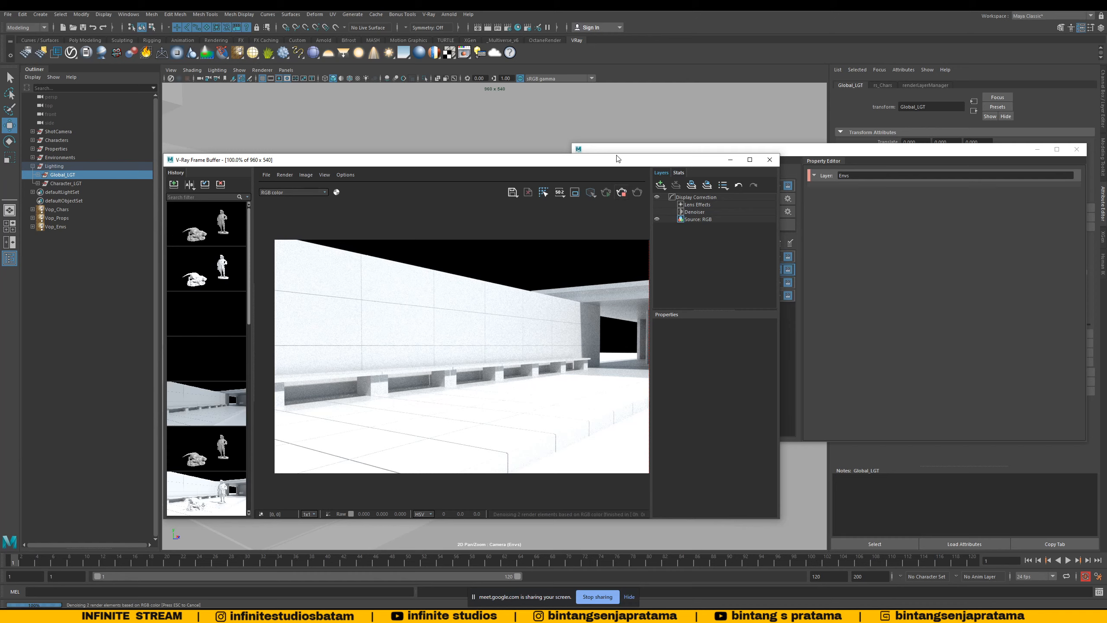
drag(637, 153, 543, 159)
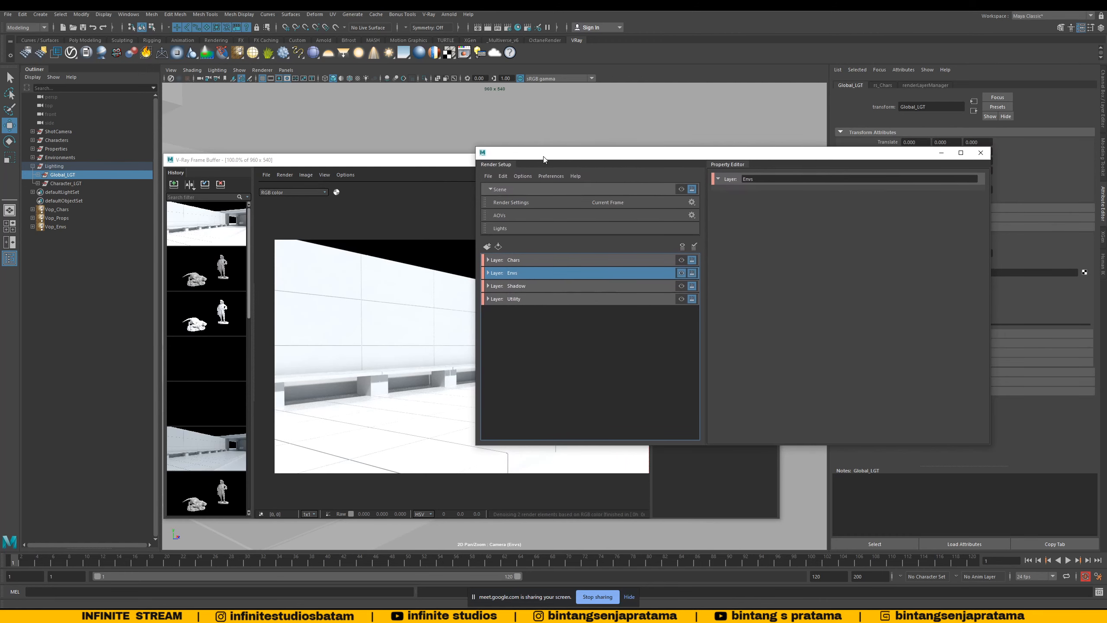
Step: Copy the C_Global_LGT and C_Chars_LGT collections from the Chars layer and paste them into the Envs layer
click(488, 261)
click(488, 338)
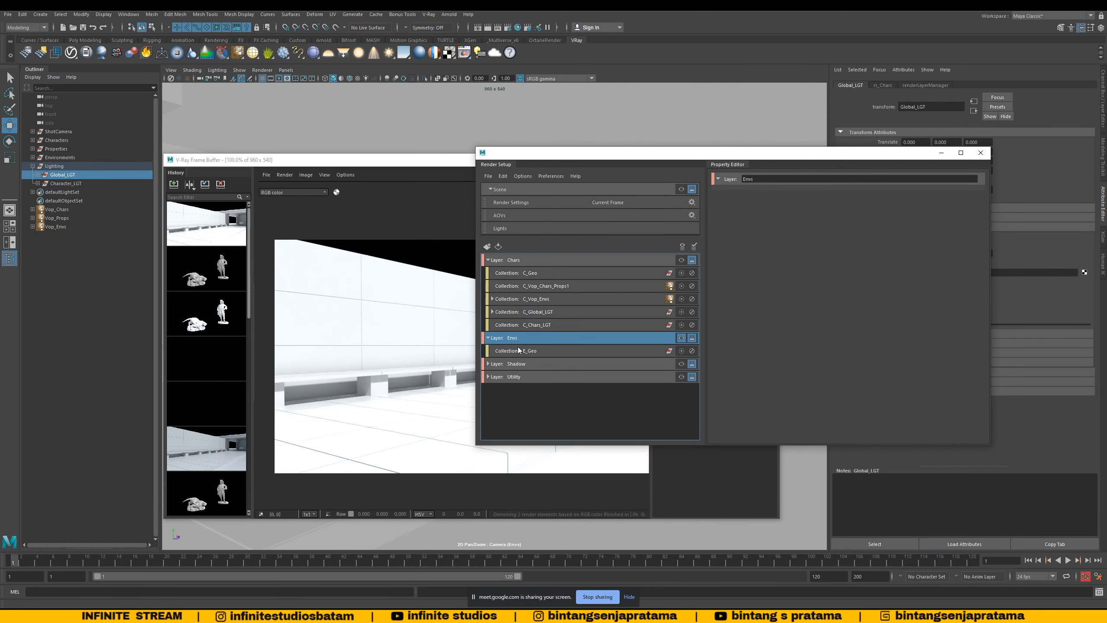
click(549, 313)
shift+click(546, 325)
click(545, 313)
shift+click(544, 324)
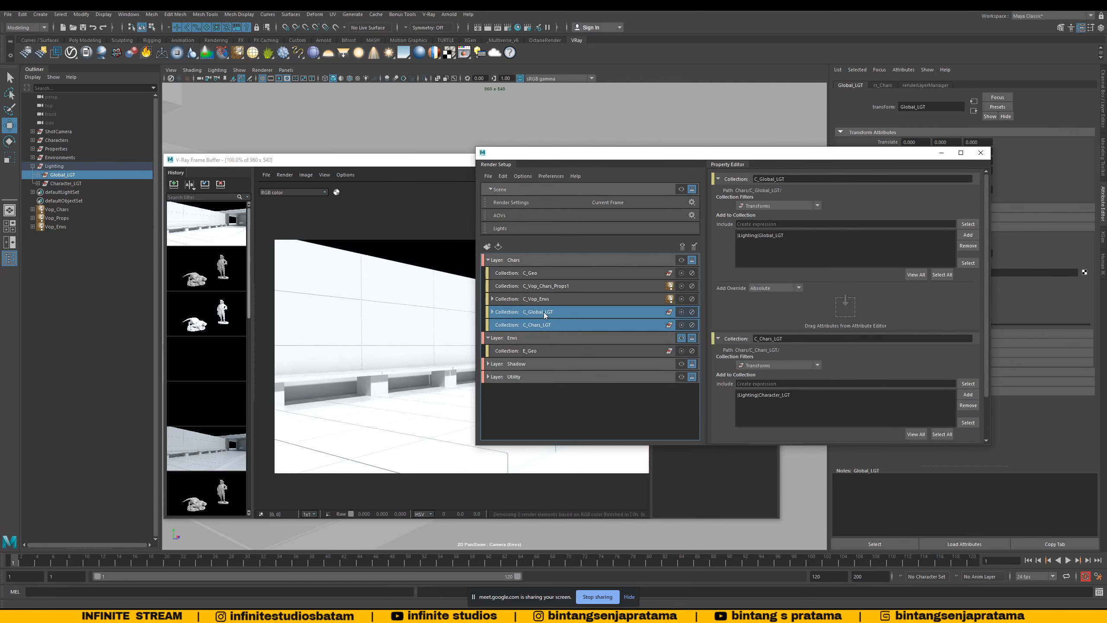
click(526, 341)
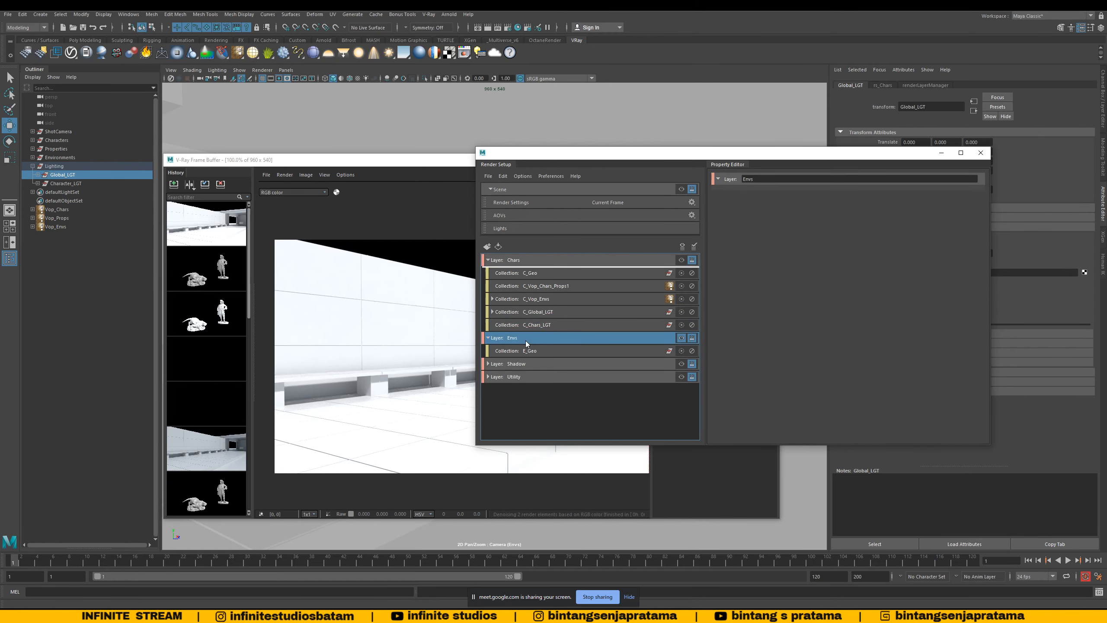
key(ctrl+v)
Step: Collapse the pasted global light collection in the Envs layer and rename it E_Global_LGT
click(543, 364)
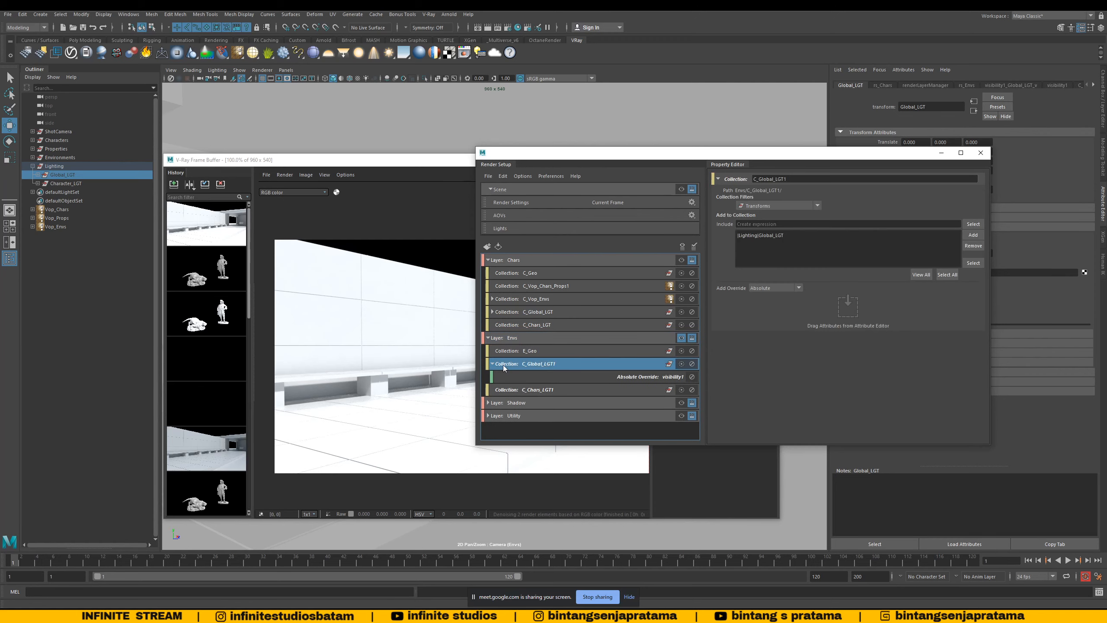
double_click(531, 364)
click(527, 364)
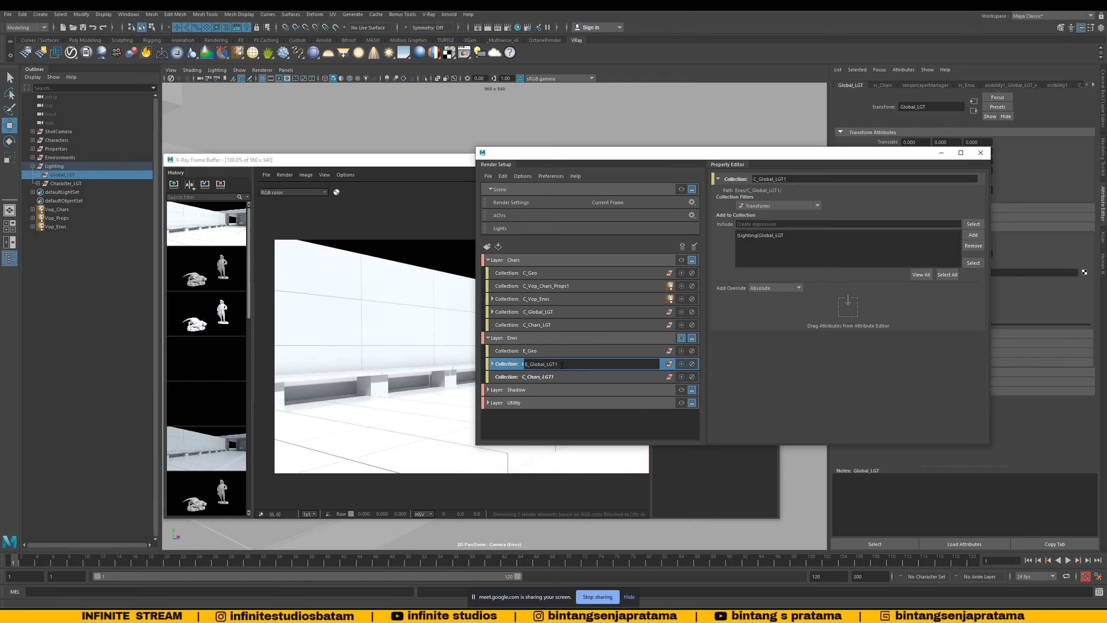
key(Return)
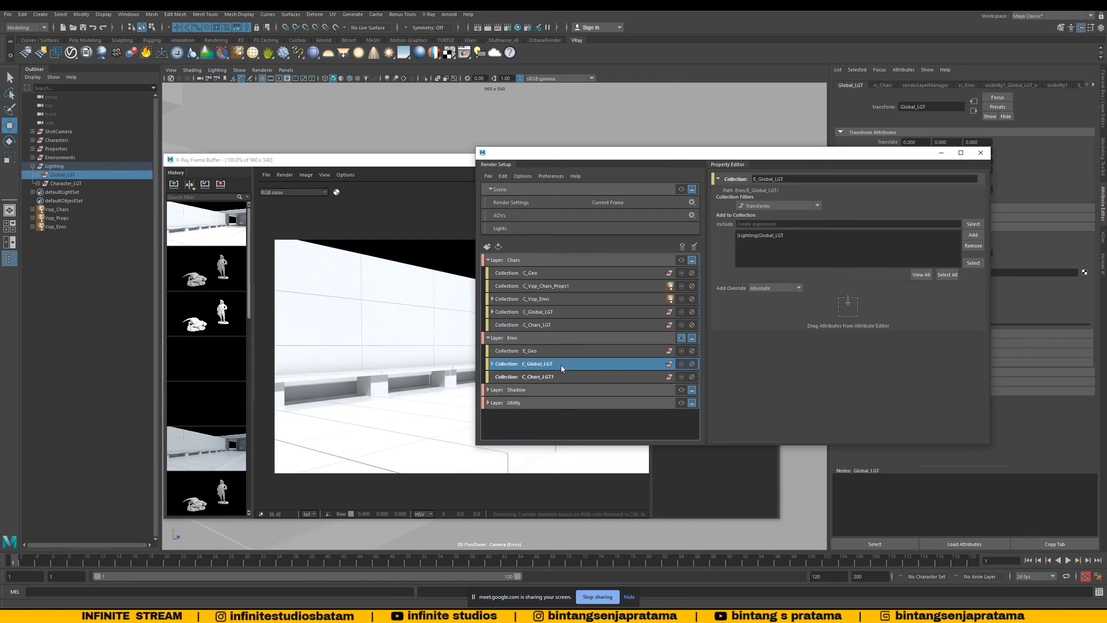
Step: Rename the pasted character light collection in the Envs layer to E_Chars_LGT1
double_click(530, 377)
click(521, 378)
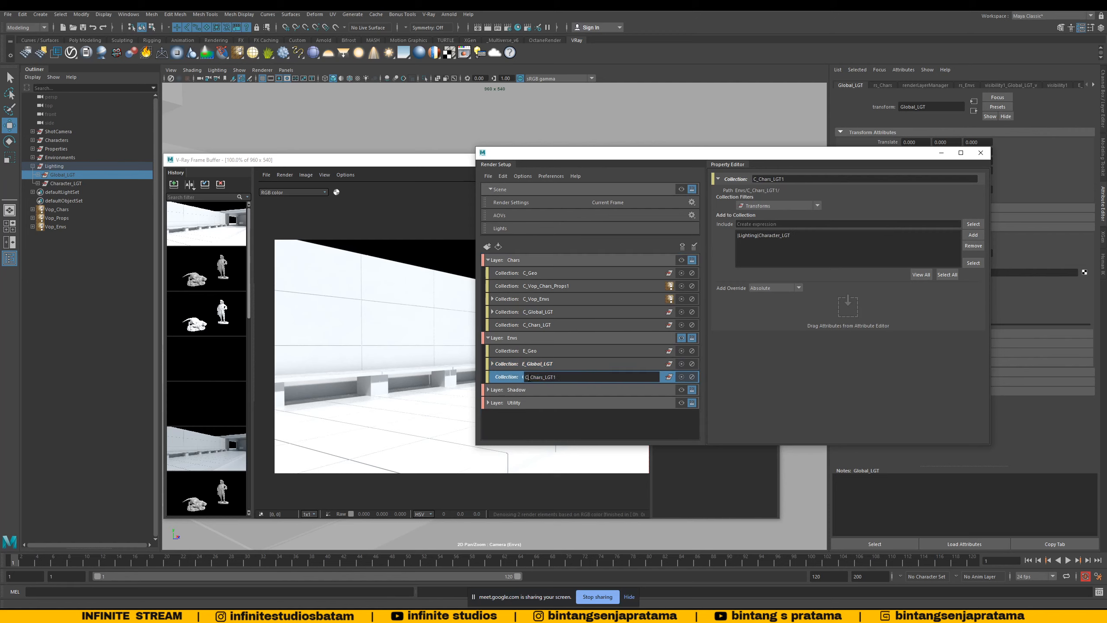
text(E)
key(Return)
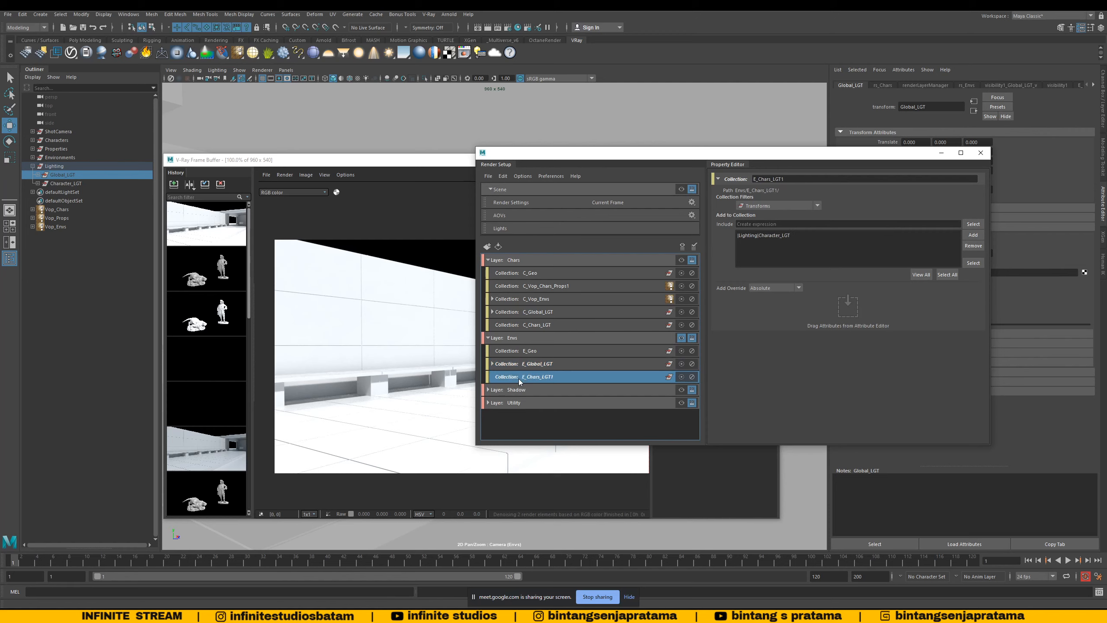
Step: Rename the pasted character light collection in the Envs layer to E_Chars_LGT
double_click(550, 377)
key(BackSpace)
key(Return)
Step: Move the visibility override from the E_Global_LGT collection to the E_Chars_LGT collection in the Envs layer
click(554, 363)
click(492, 364)
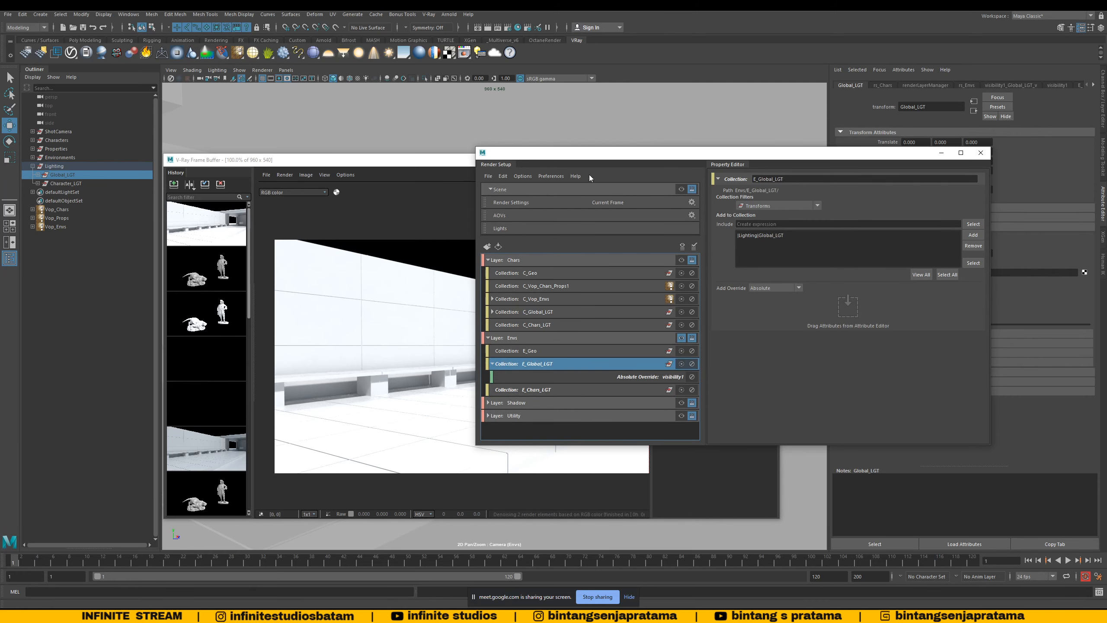
drag(589, 153, 508, 119)
click(551, 344)
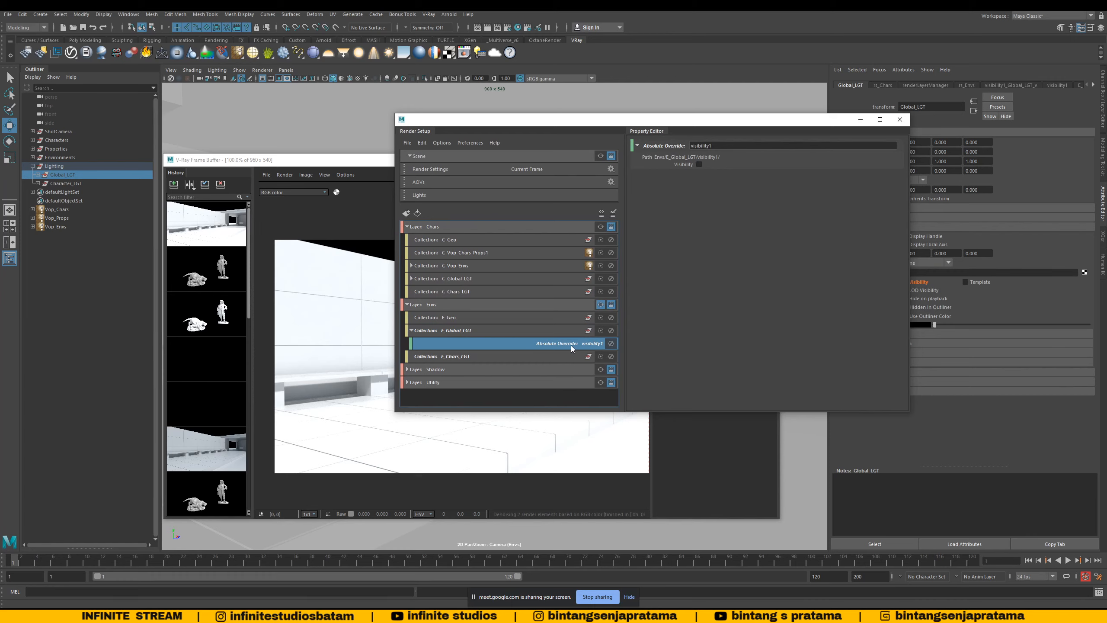
drag(546, 343, 545, 356)
click(458, 344)
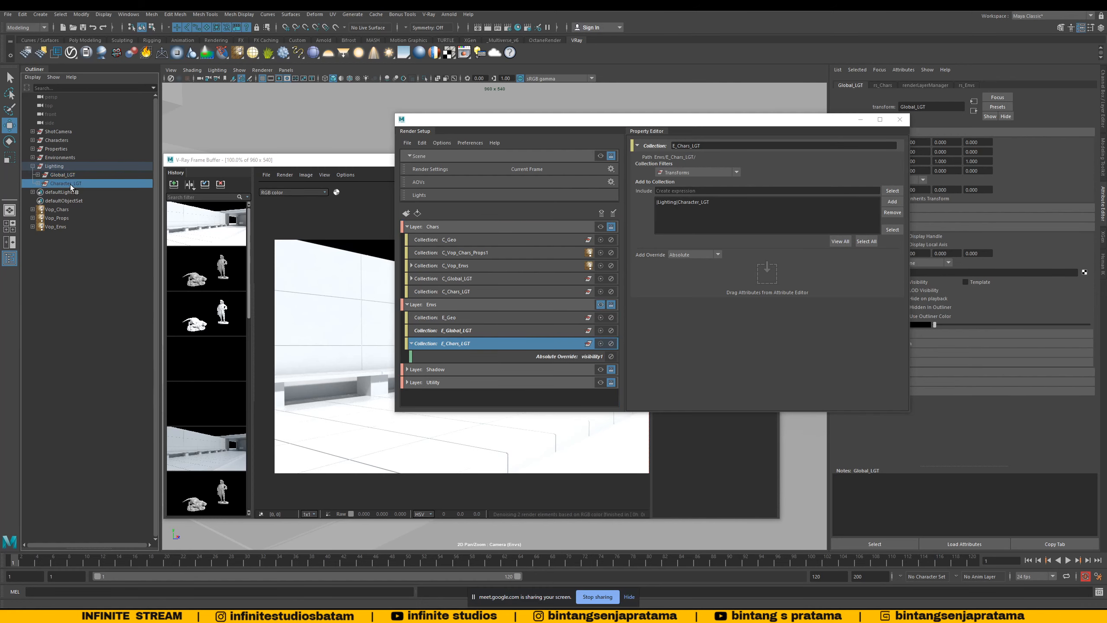
Step: Render the Envs layer with the moved override and place the frame buffer beside the Render Setup window
click(370, 161)
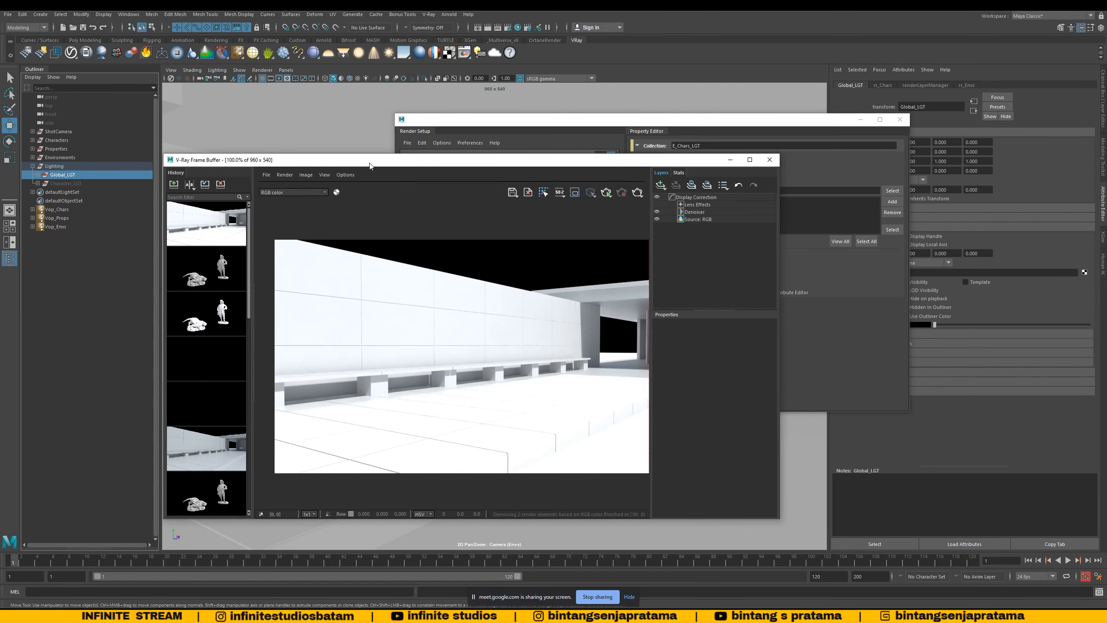
click(656, 135)
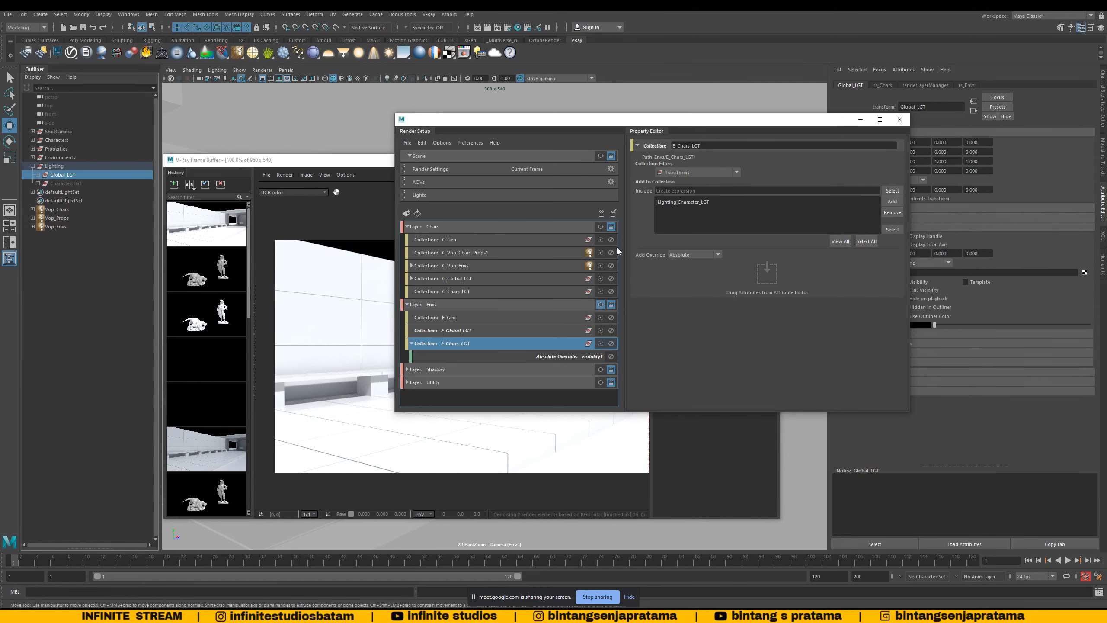
click(414, 228)
drag(533, 122, 785, 138)
click(547, 160)
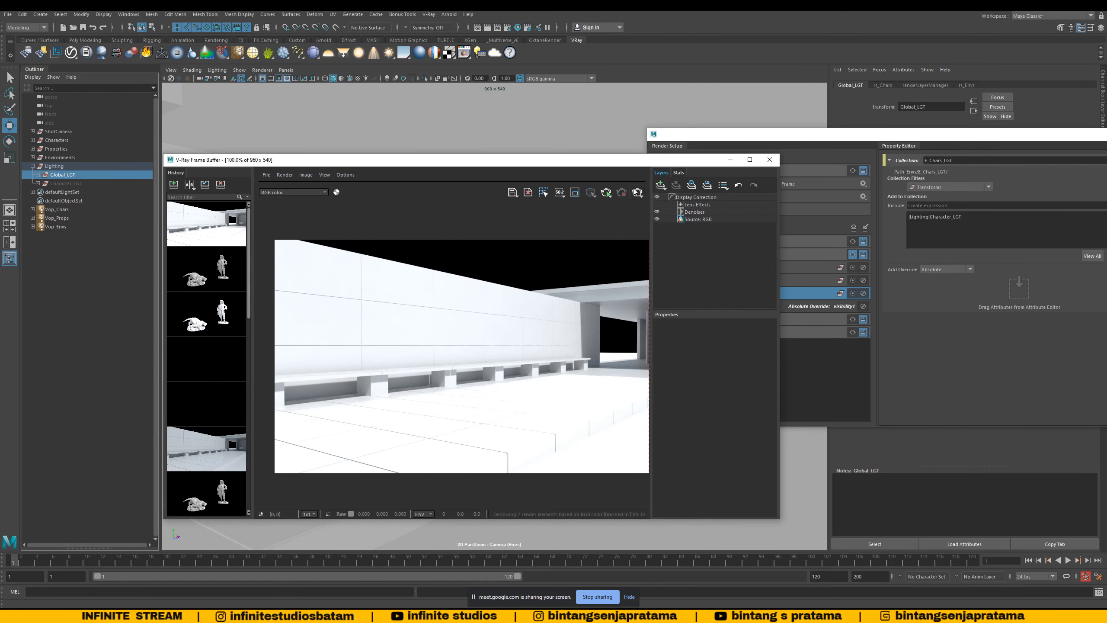
click(636, 192)
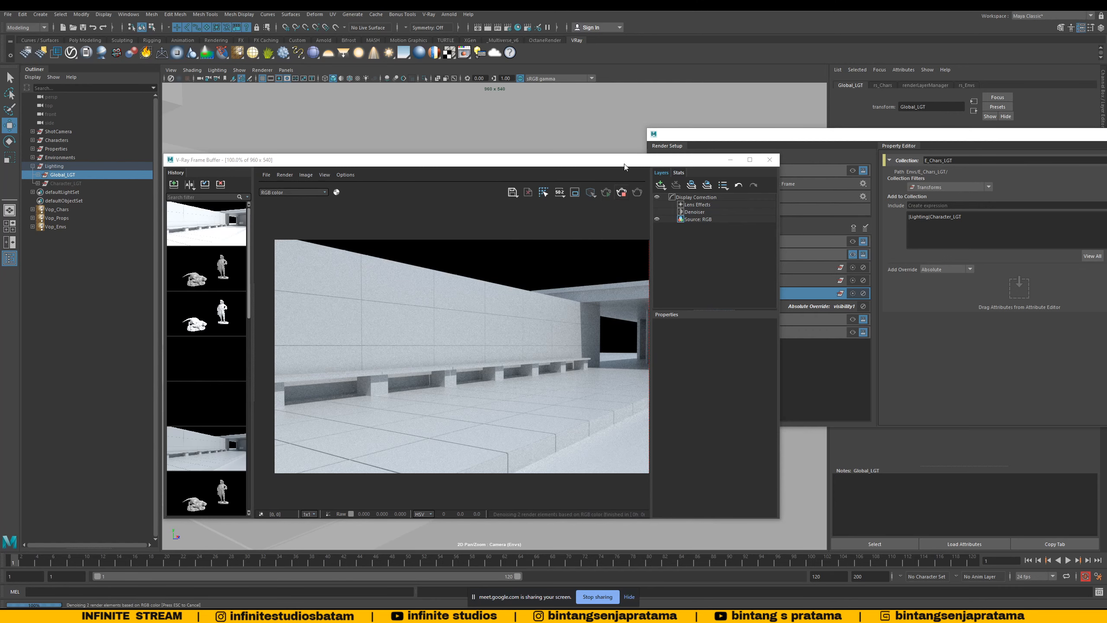
drag(624, 164, 502, 136)
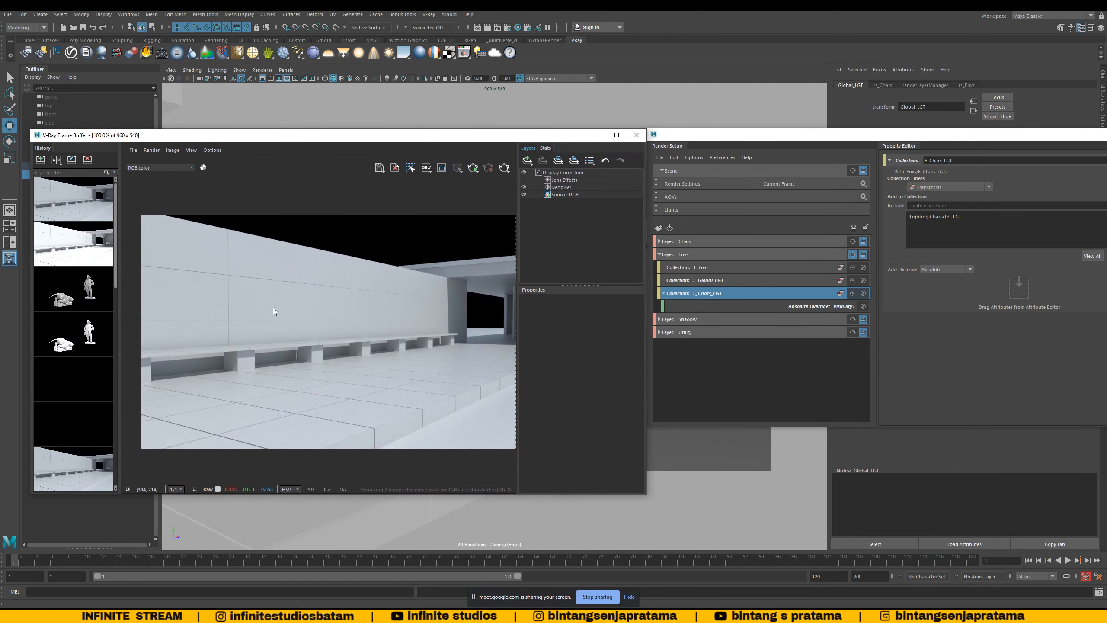
Step: Compare the character render with the new environment render in the frame buffer history and expand the Shadow layer
click(87, 288)
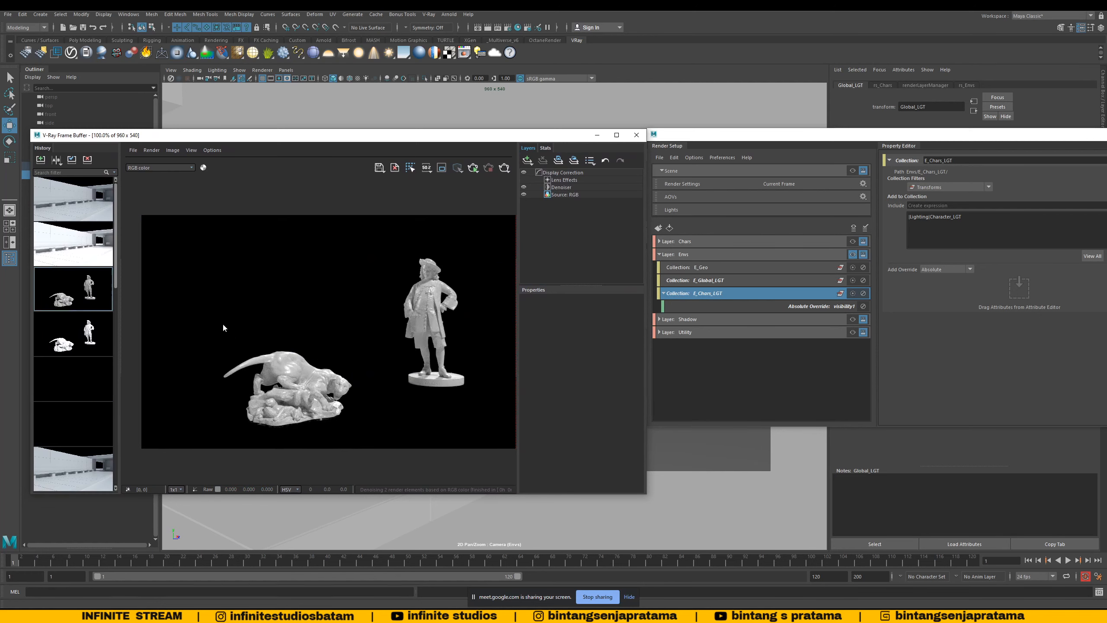
click(89, 204)
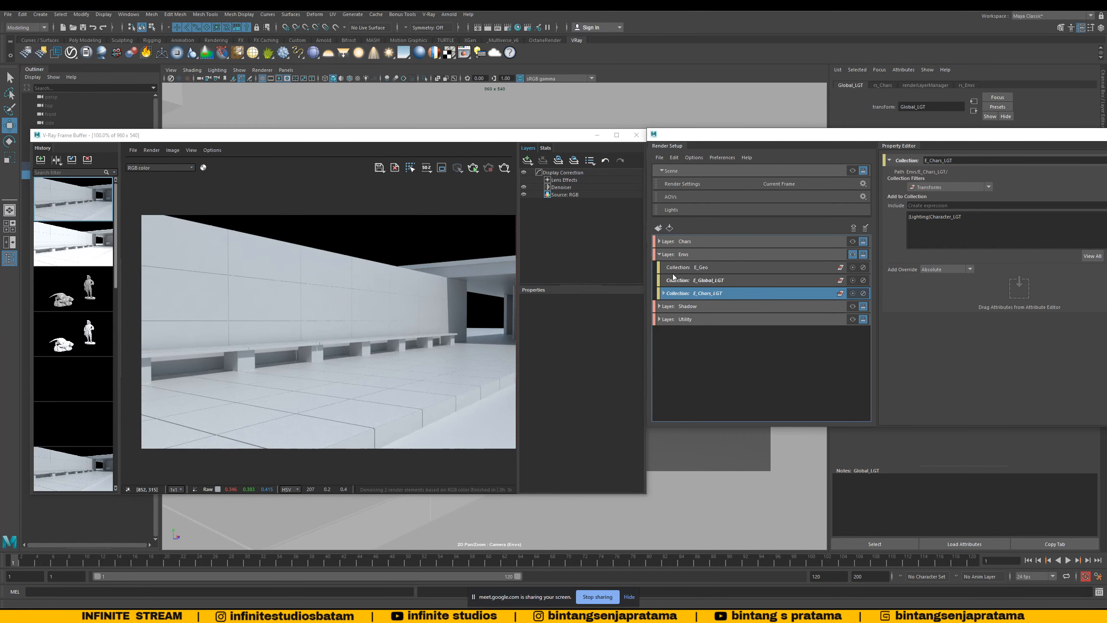
click(660, 254)
drag(685, 138, 554, 138)
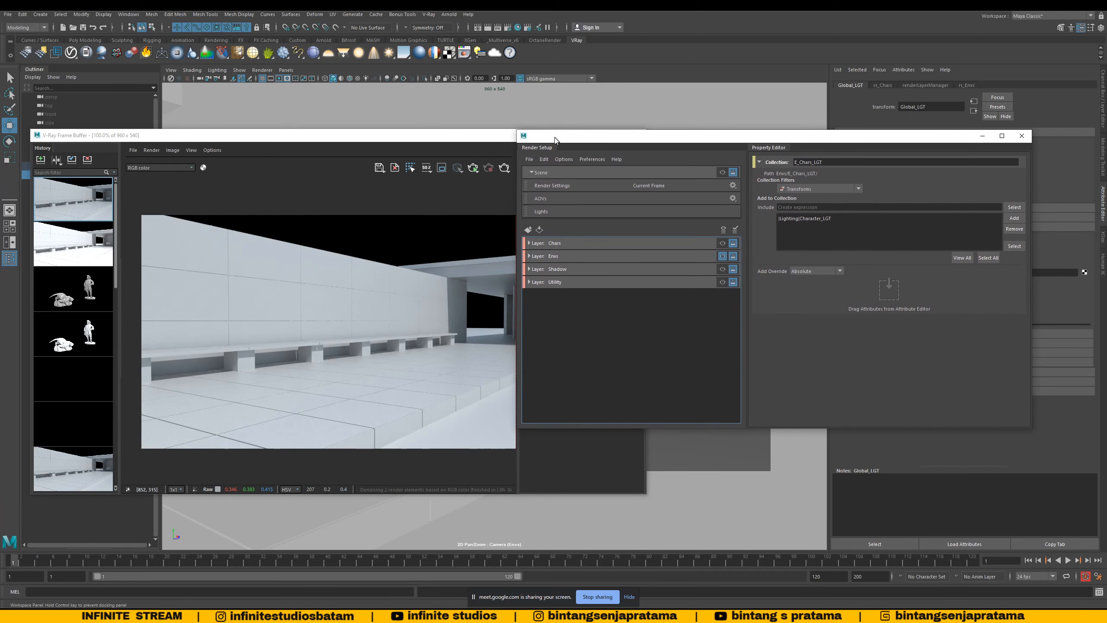
click(559, 270)
click(529, 268)
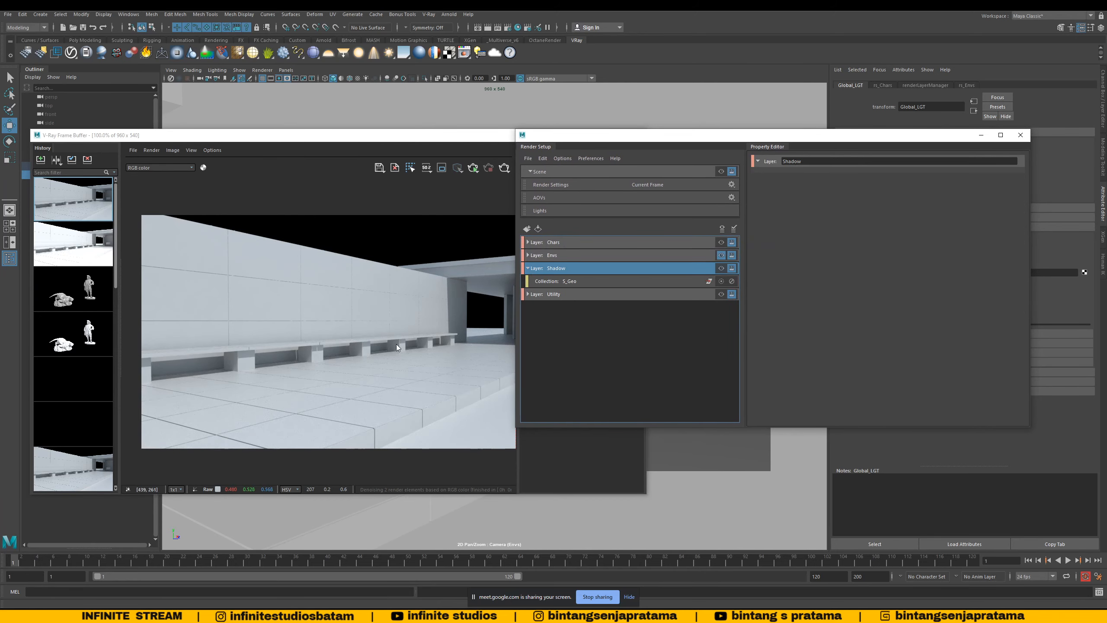
click(76, 284)
click(68, 289)
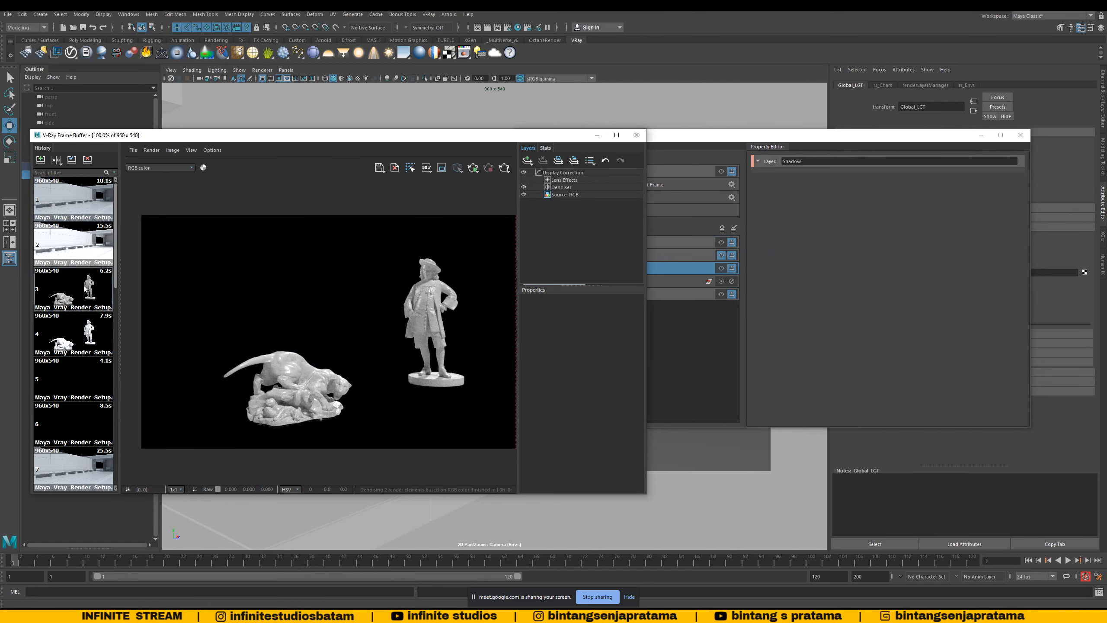
click(81, 204)
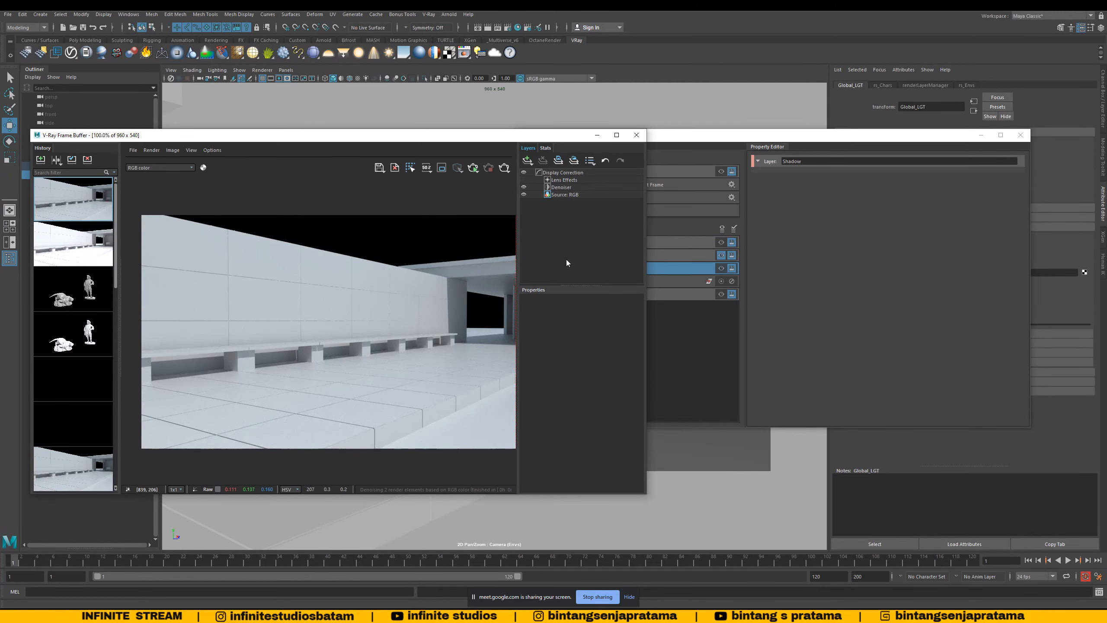
Step: Inspect the members of the Shadow layer's S_Geo collection and minimize the V-Ray frame buffer
click(666, 136)
drag(625, 138, 645, 136)
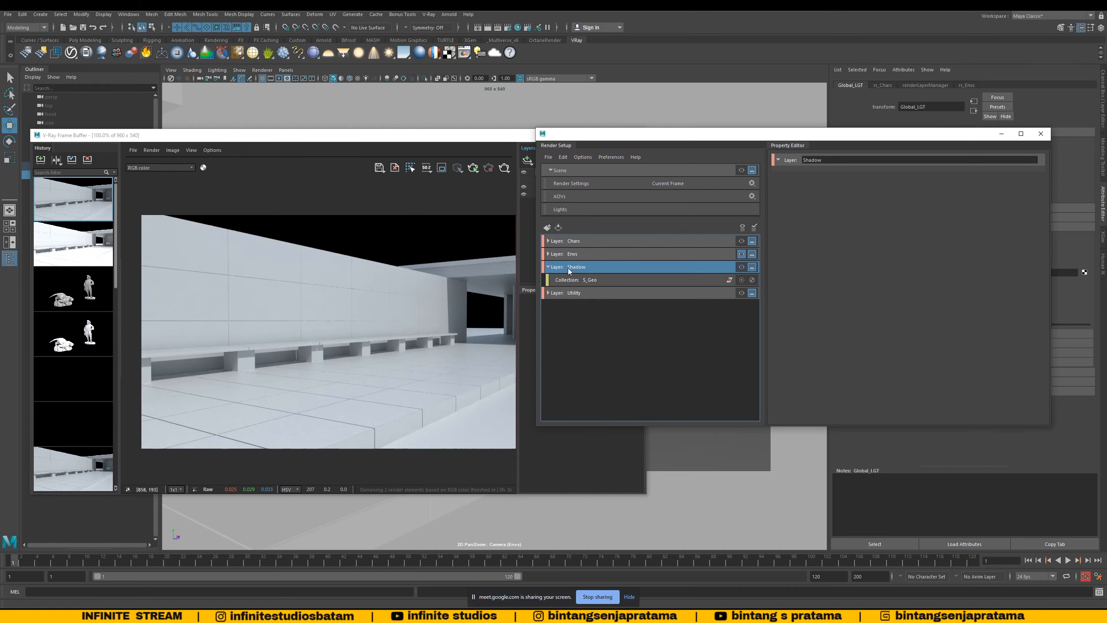
click(604, 282)
click(504, 139)
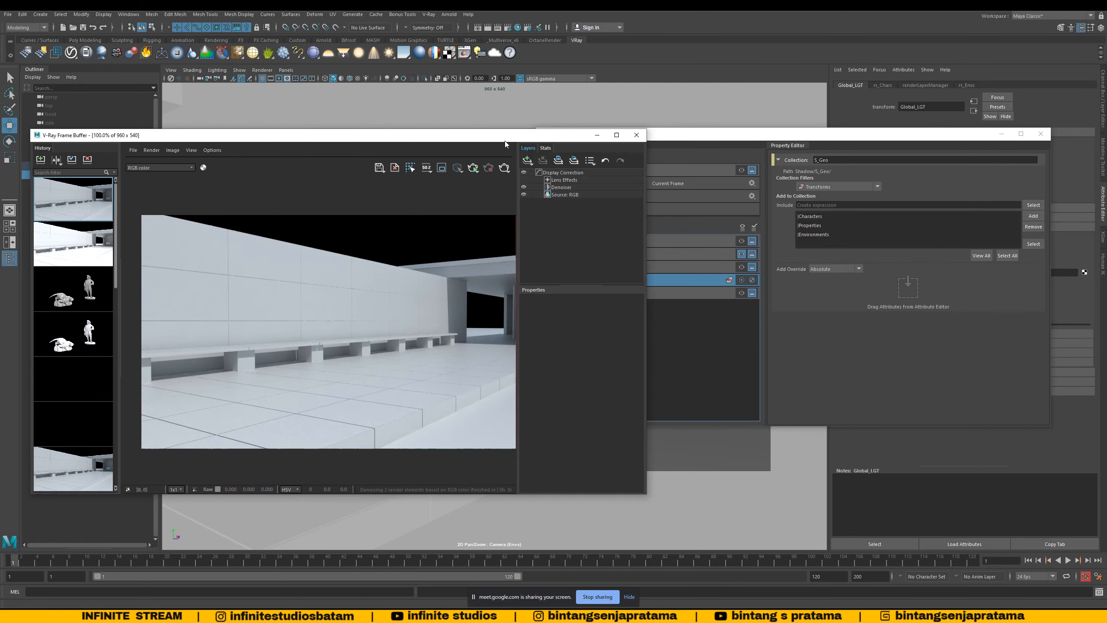
click(593, 137)
drag(600, 137, 582, 160)
click(530, 289)
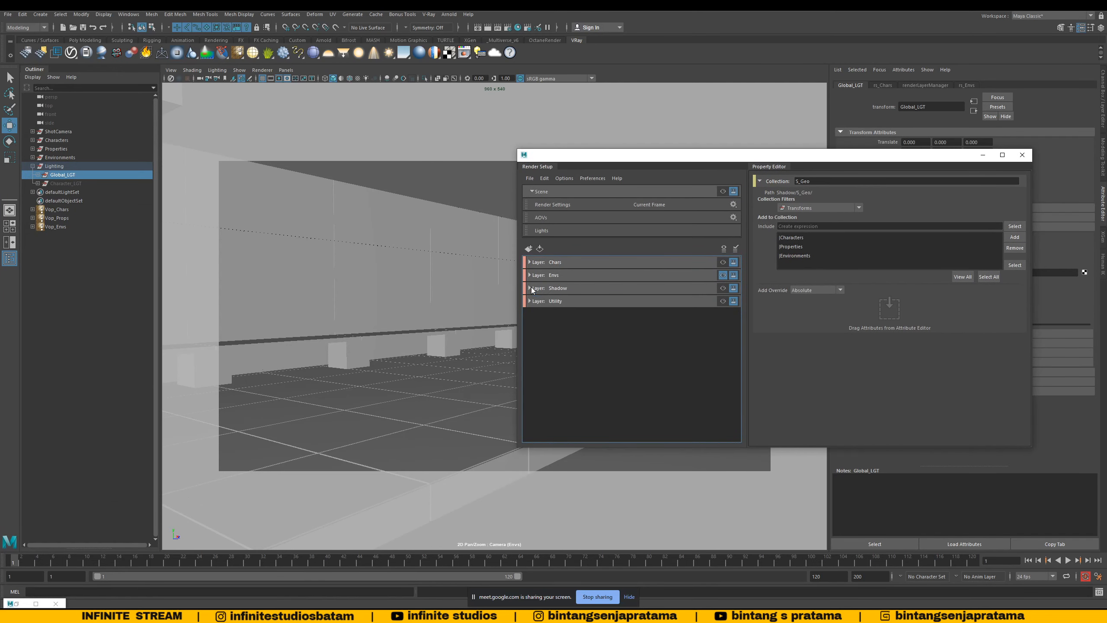
click(530, 288)
click(552, 288)
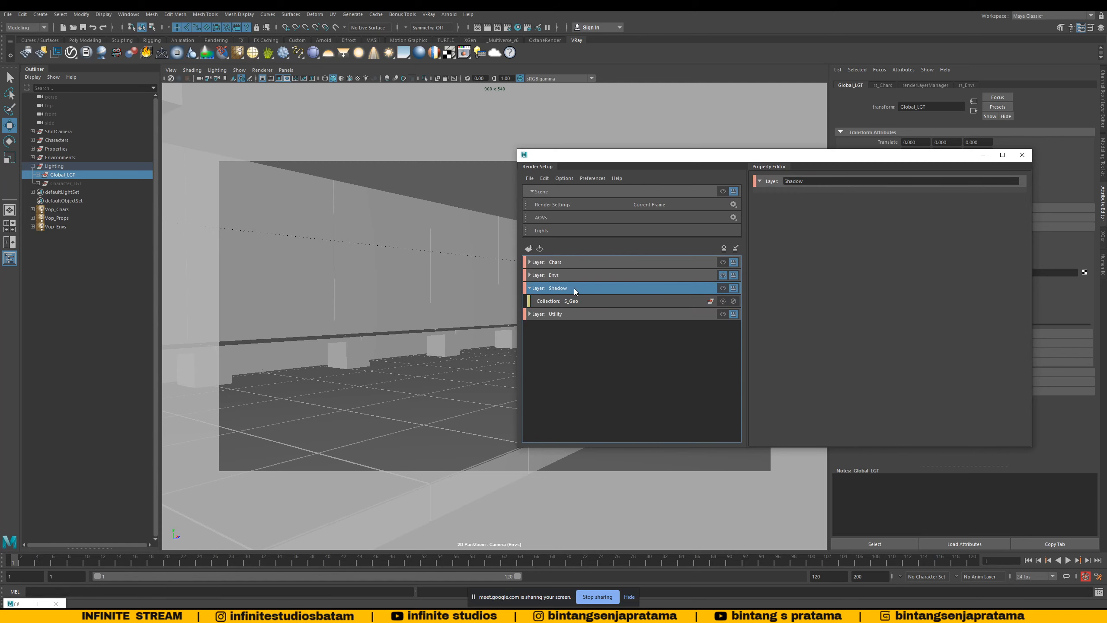
right_click(574, 289)
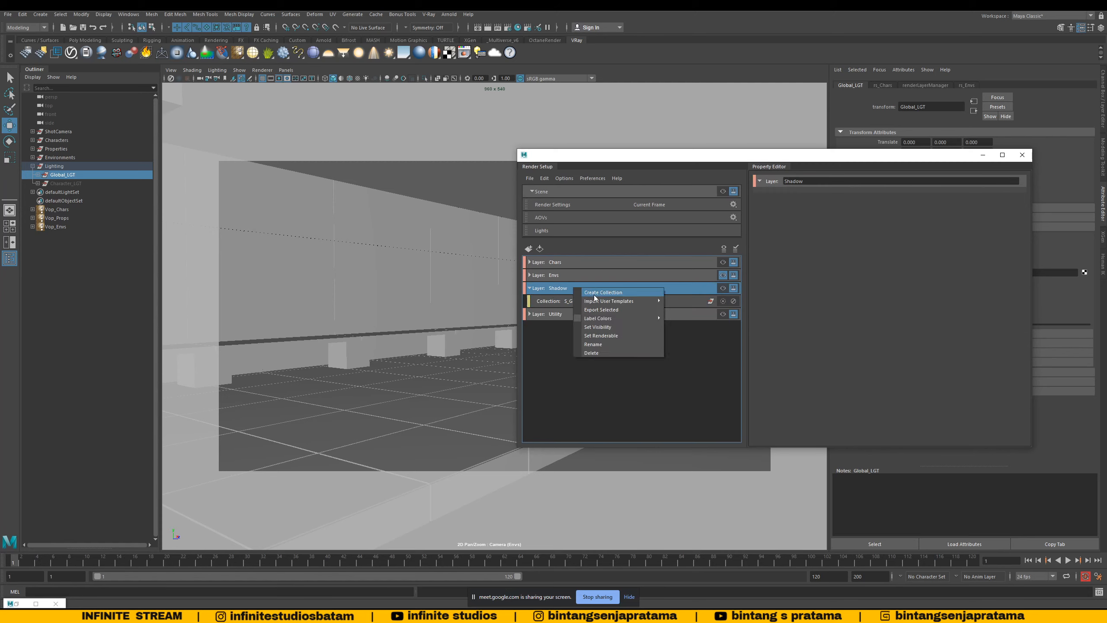
click(530, 289)
Step: Copy the C_Vop_Chars_Props1 and C_Vop_Envs collections from the Chars layer and paste them into the Shadow layer
click(529, 275)
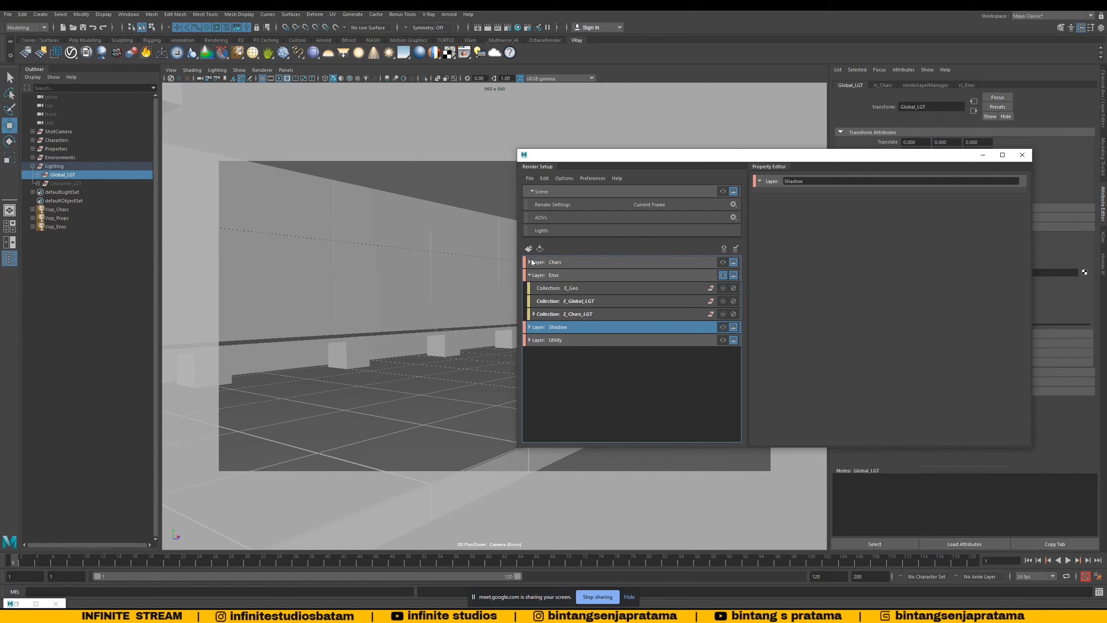
click(529, 262)
click(530, 340)
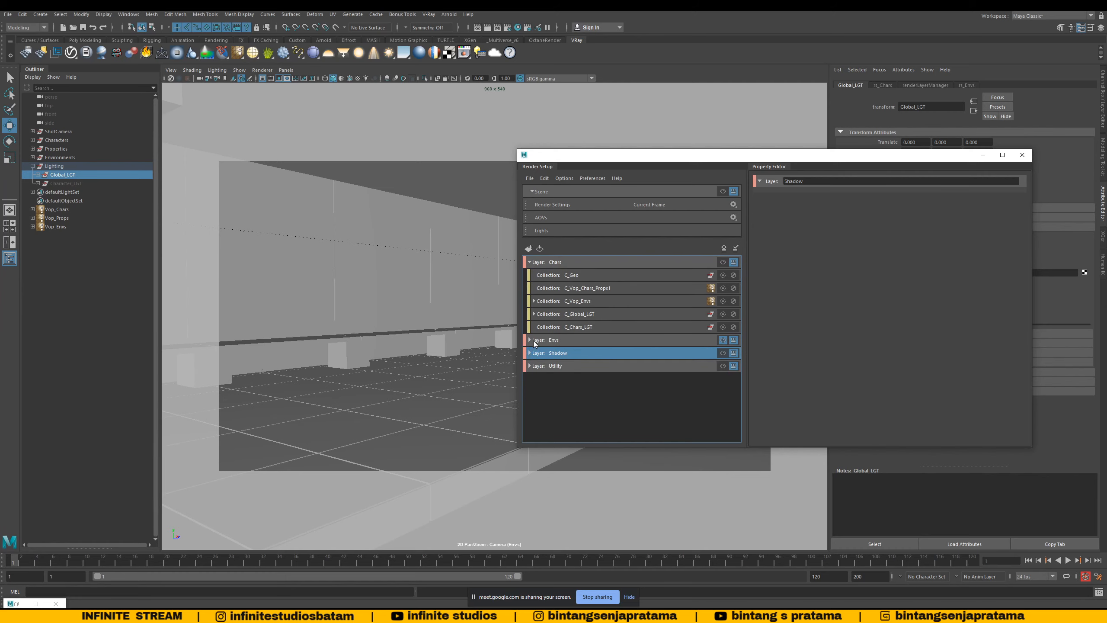
click(576, 288)
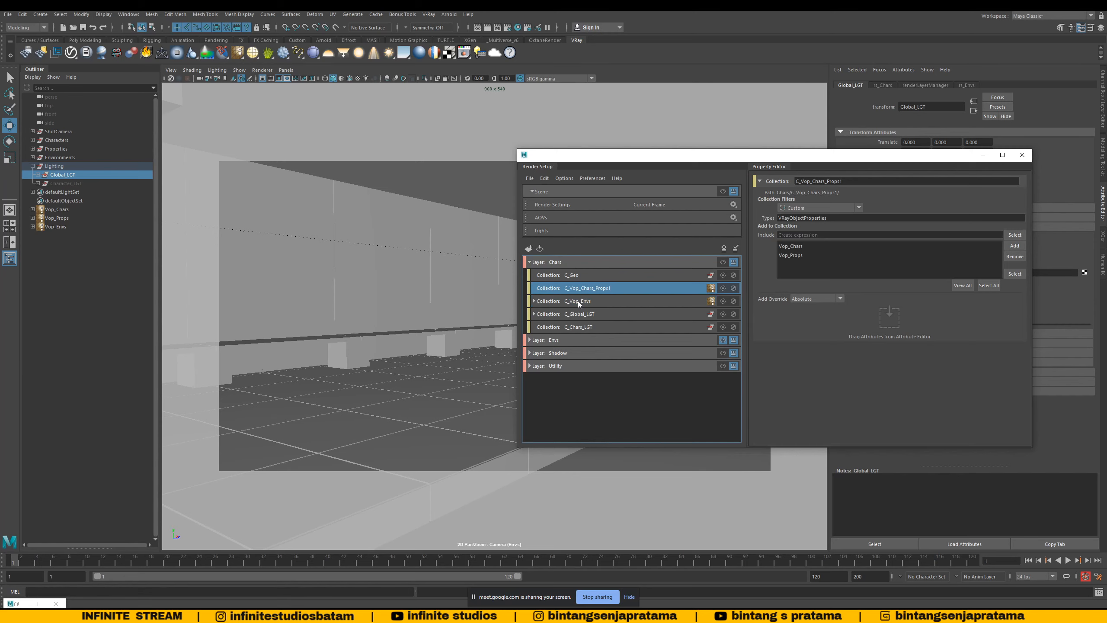
ctrl+click(578, 301)
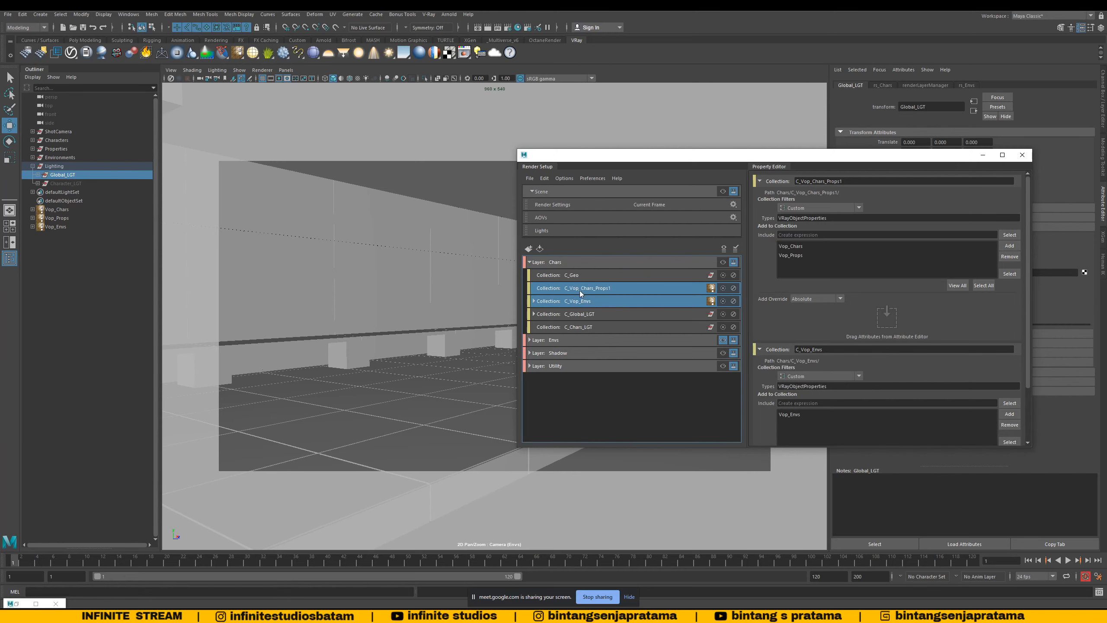
click(579, 291)
ctrl+click(581, 299)
click(585, 290)
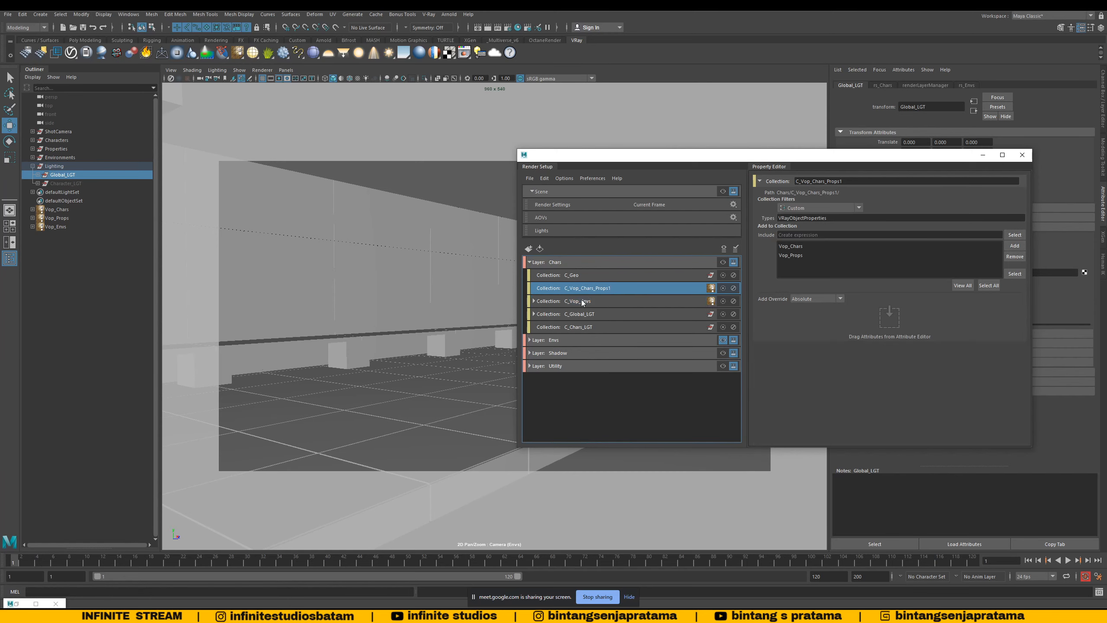
ctrl+click(580, 303)
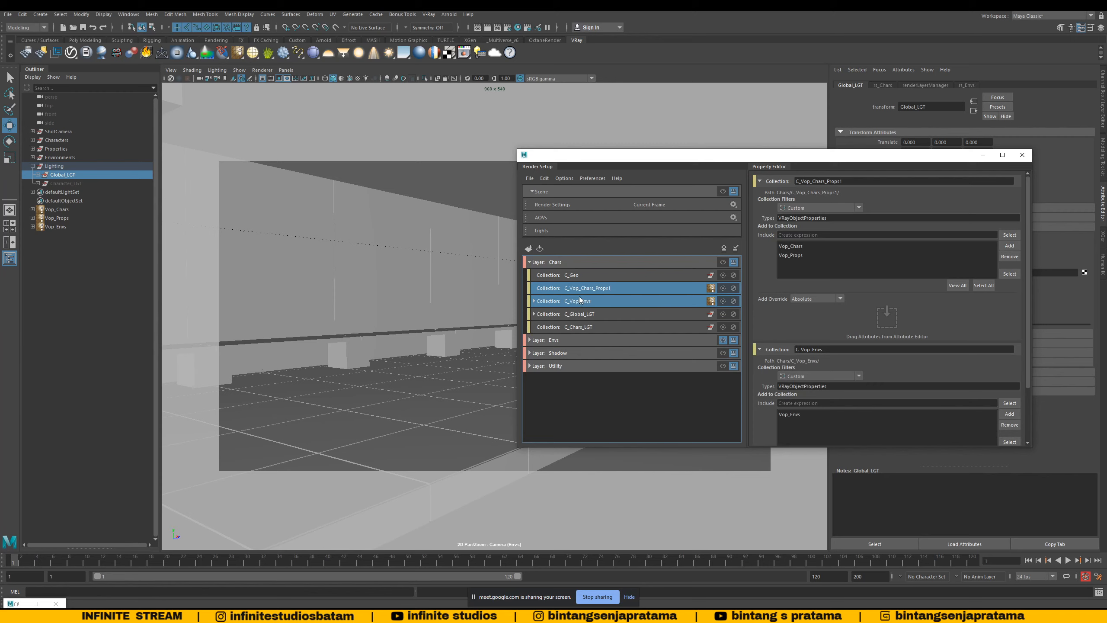
click(533, 354)
click(574, 353)
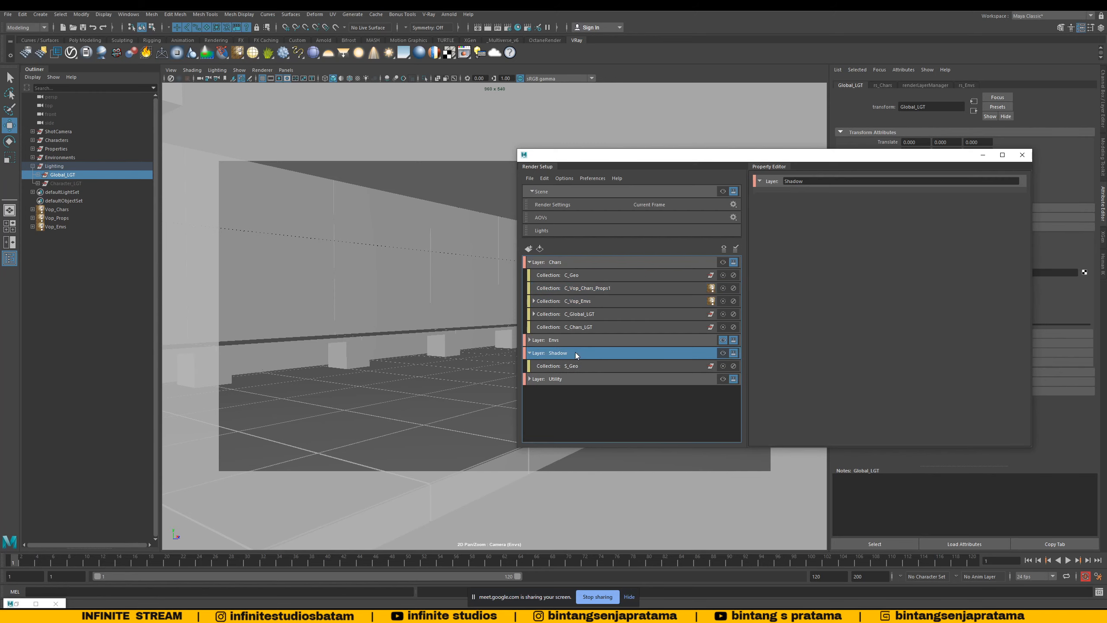
key(ctrl+v)
Step: Rename the pasted characters and props collection in the Shadow layer to S_Vop_Chars_Props
double_click(560, 379)
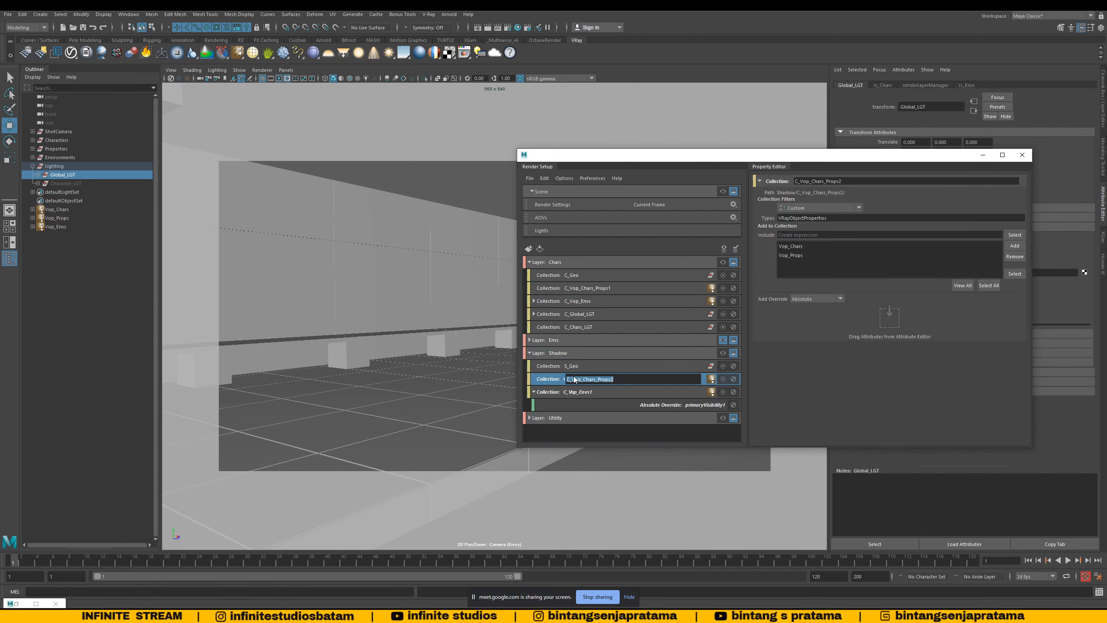
text(S)
key(BackSpace)
key(Return)
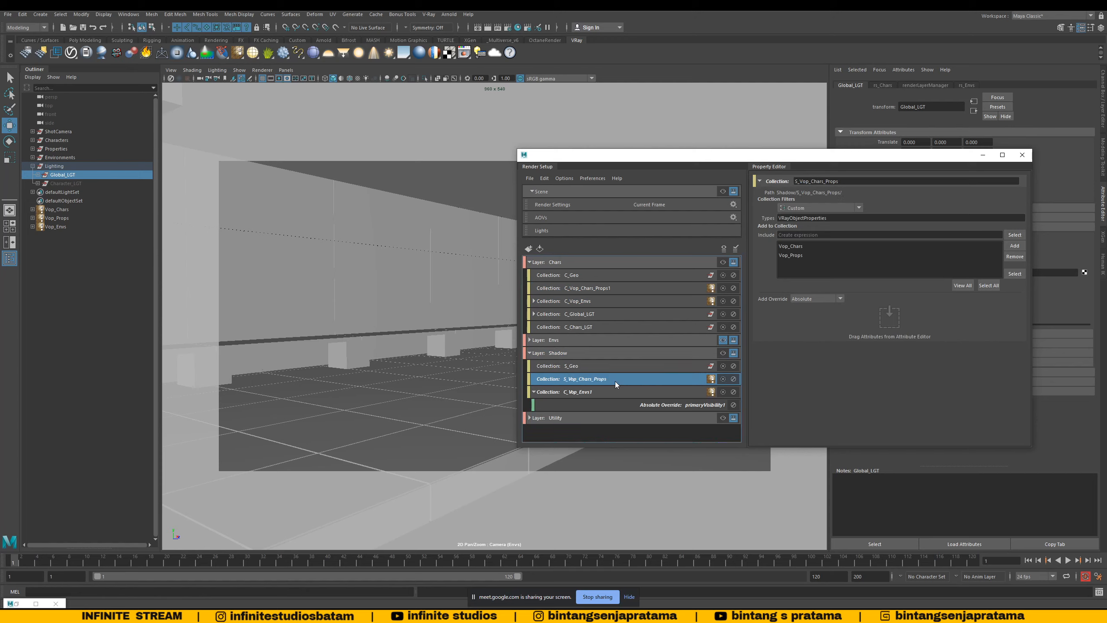
Step: Rename the pasted environment object properties collection in the Shadow layer to S_Vop_Envs
double_click(568, 392)
click(567, 392)
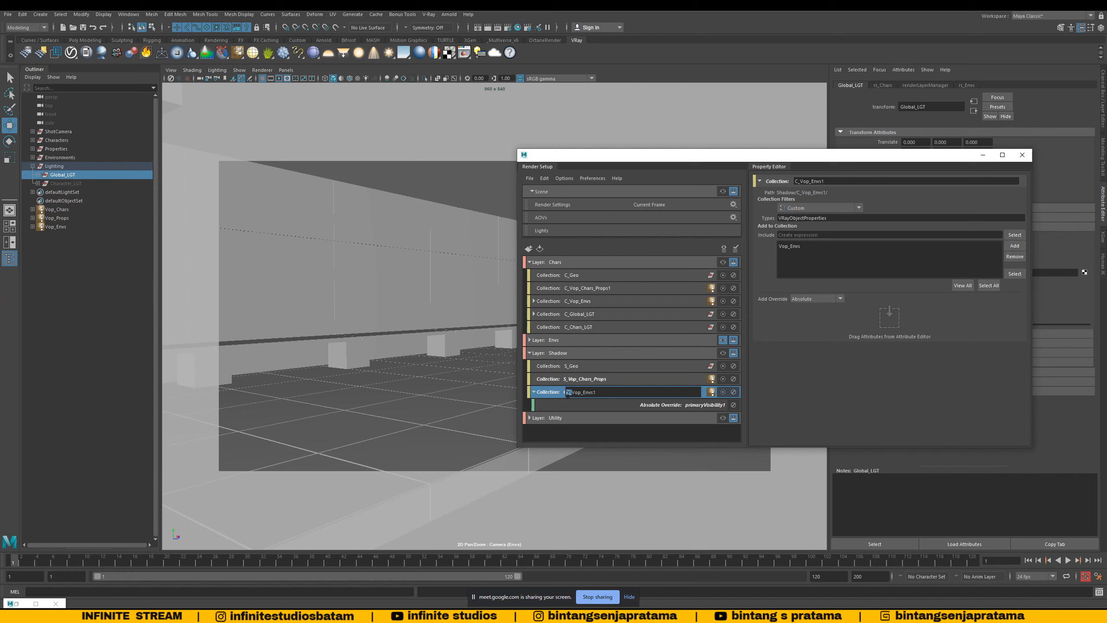
key(BackSpace)
text(S)
key(Return)
Step: Delete the primary visibility override from the S_Vop_Envs collection in the Shadow layer
click(621, 405)
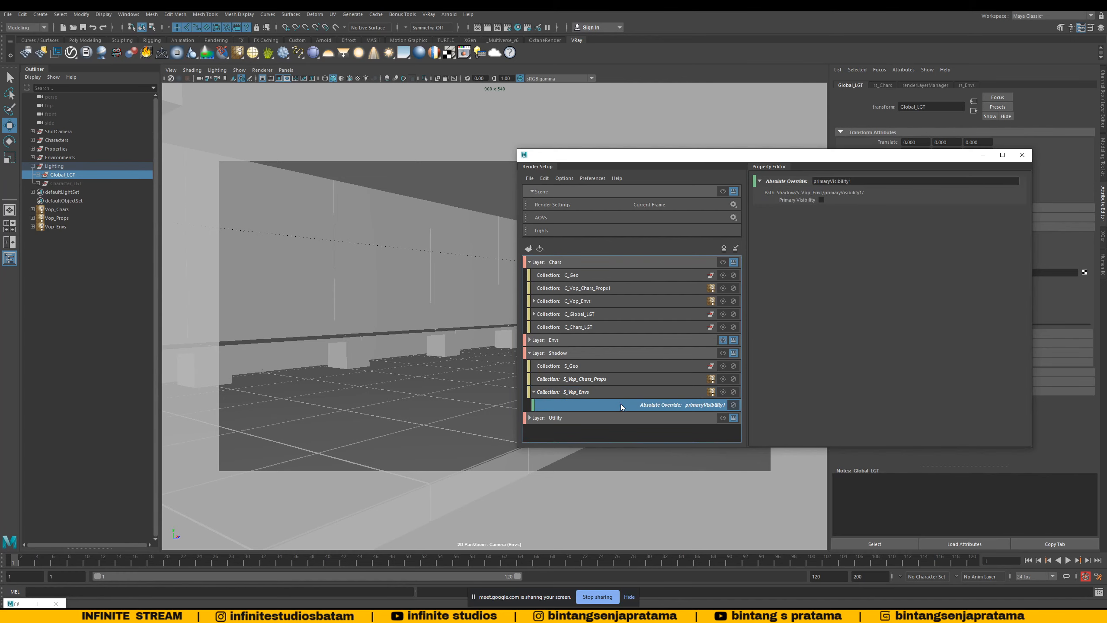
drag(605, 150, 556, 134)
right_click(624, 389)
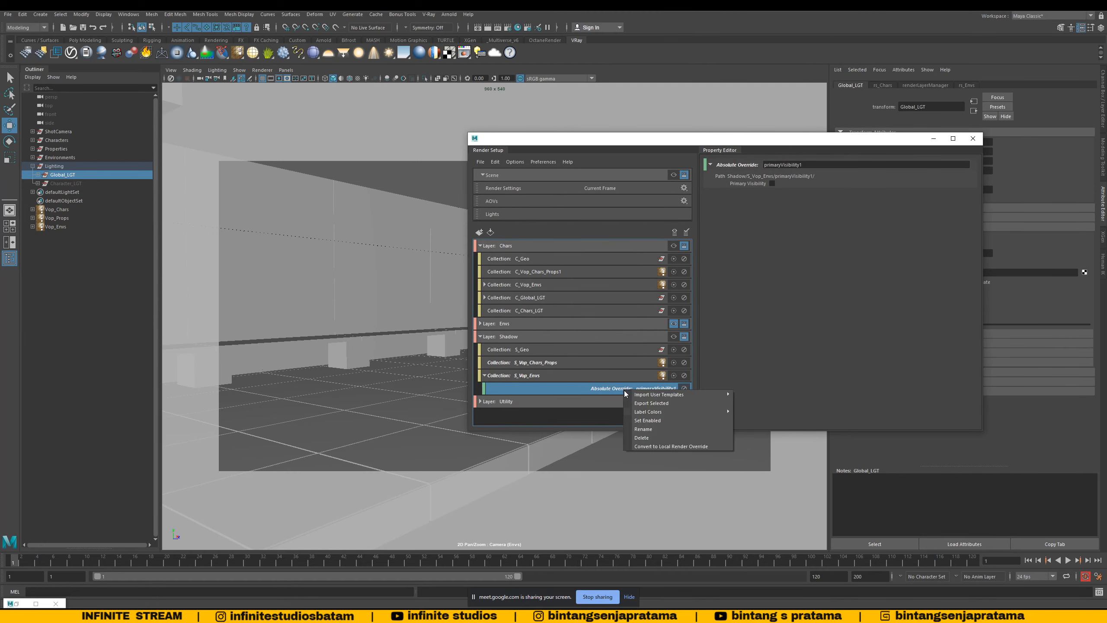
click(639, 438)
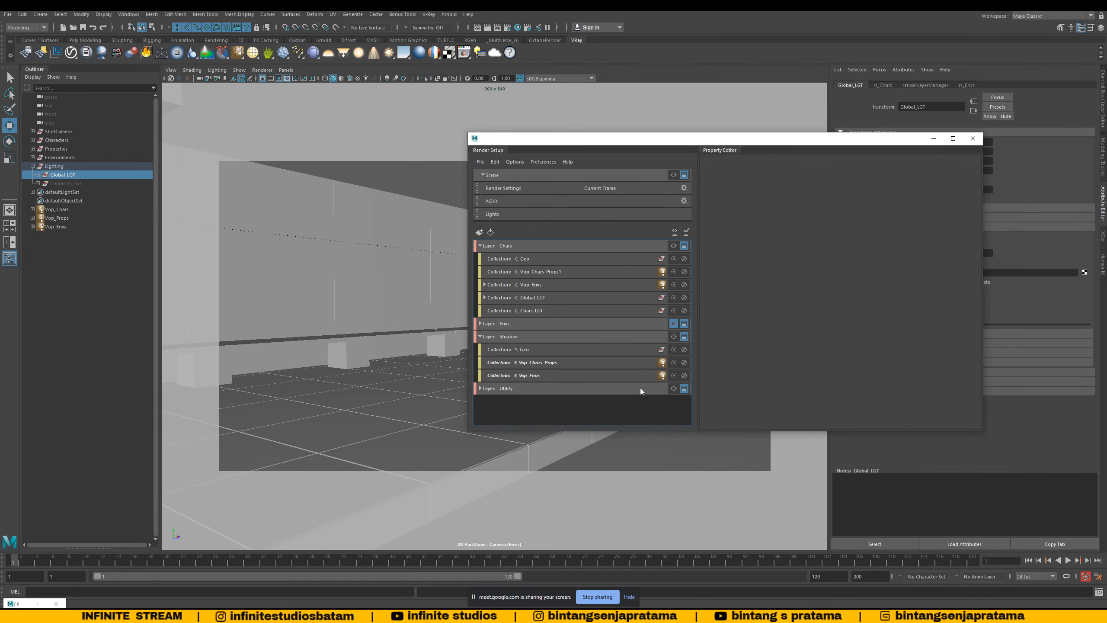
Step: Review the members and properties of the S_Geo, S_Vop_Chars_Props and S_Vop_Envs collections in the Shadow layer
click(543, 376)
click(539, 364)
click(539, 351)
click(540, 363)
click(542, 375)
click(541, 351)
click(540, 362)
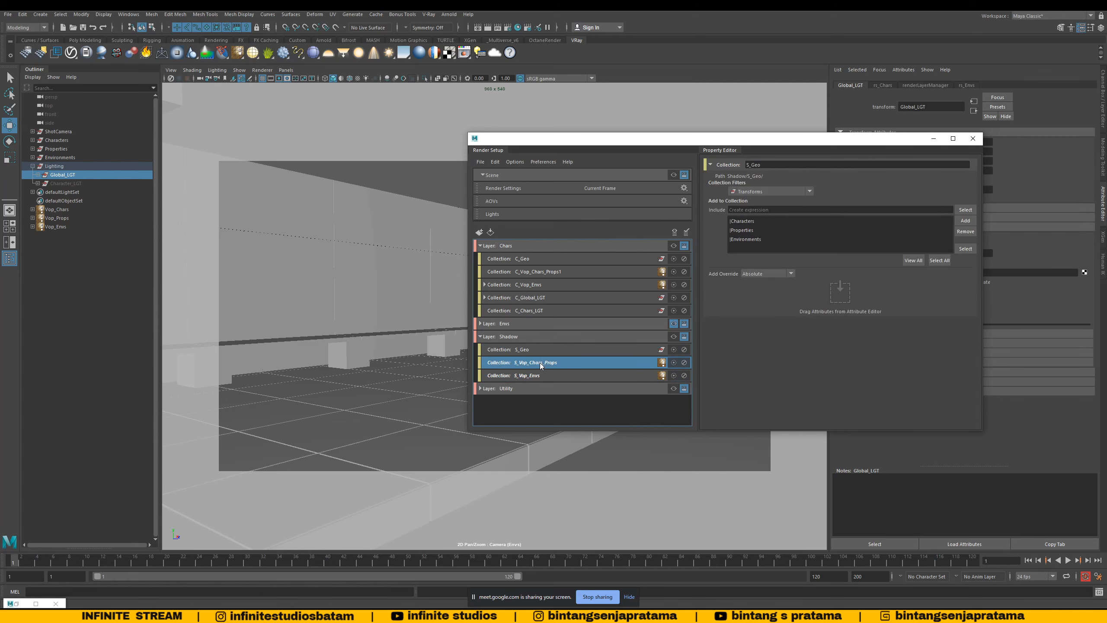
click(540, 374)
click(539, 363)
click(538, 353)
click(538, 363)
click(538, 377)
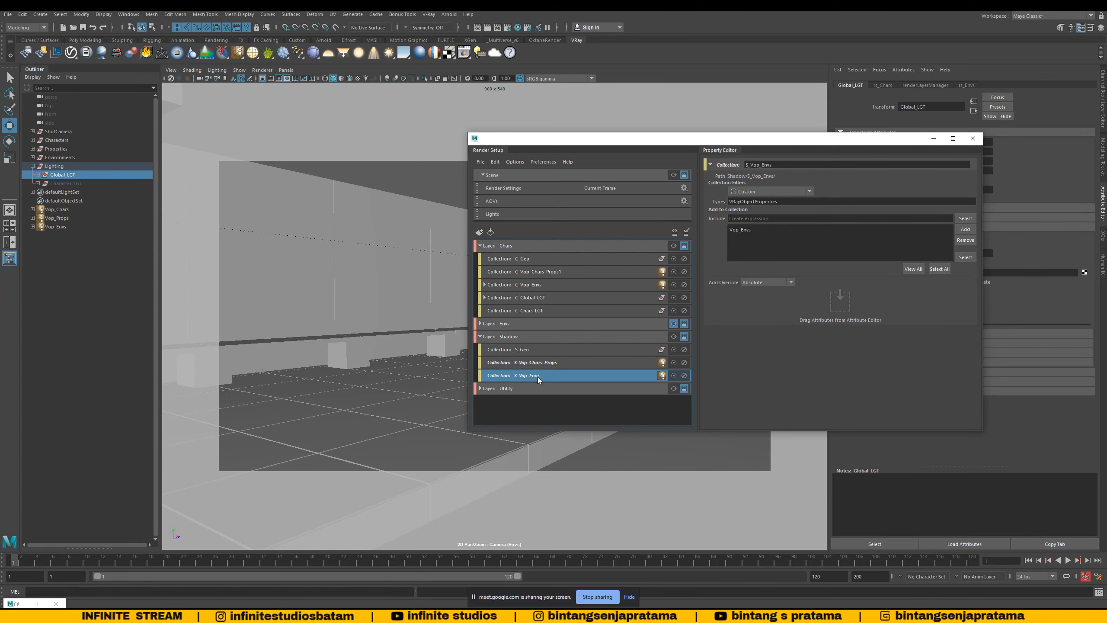
click(540, 362)
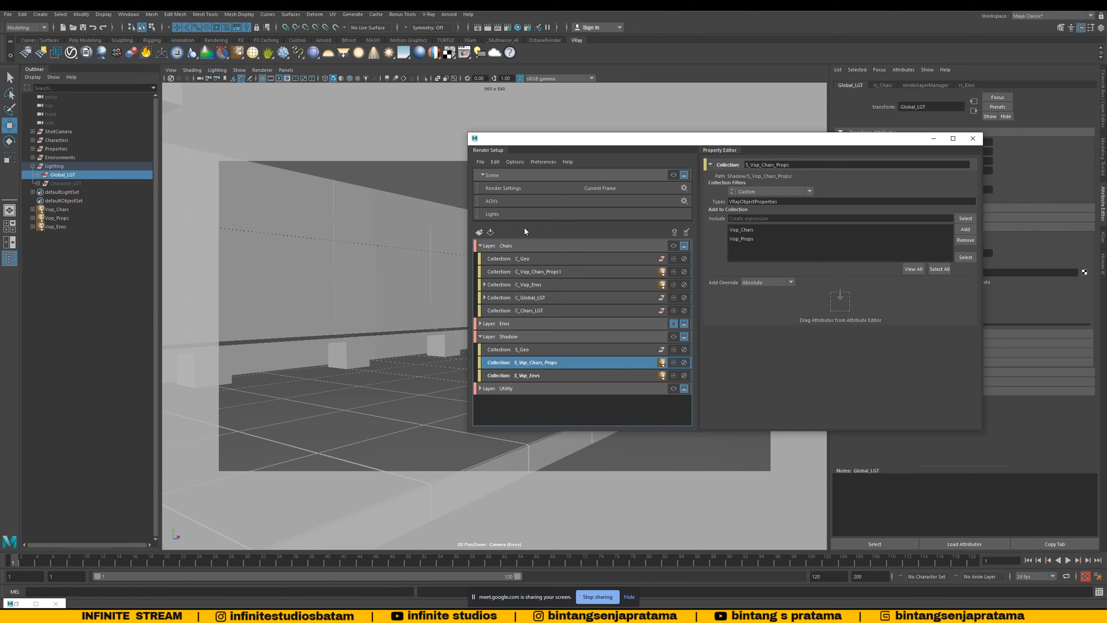
Step: Make the Shadow layer the visible layer so its contents show in the viewport
click(638, 338)
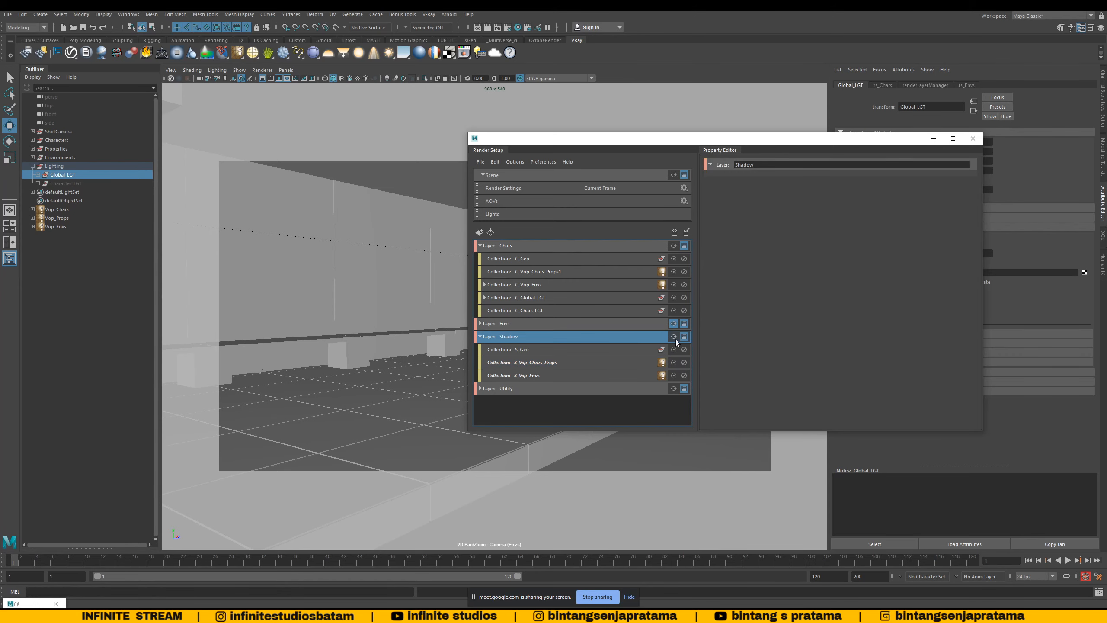
click(674, 336)
mouse_move(550, 141)
mouse_down()
mouse_move(639, 142)
mouse_move(531, 145)
mouse_move(590, 146)
mouse_move(567, 148)
mouse_up()
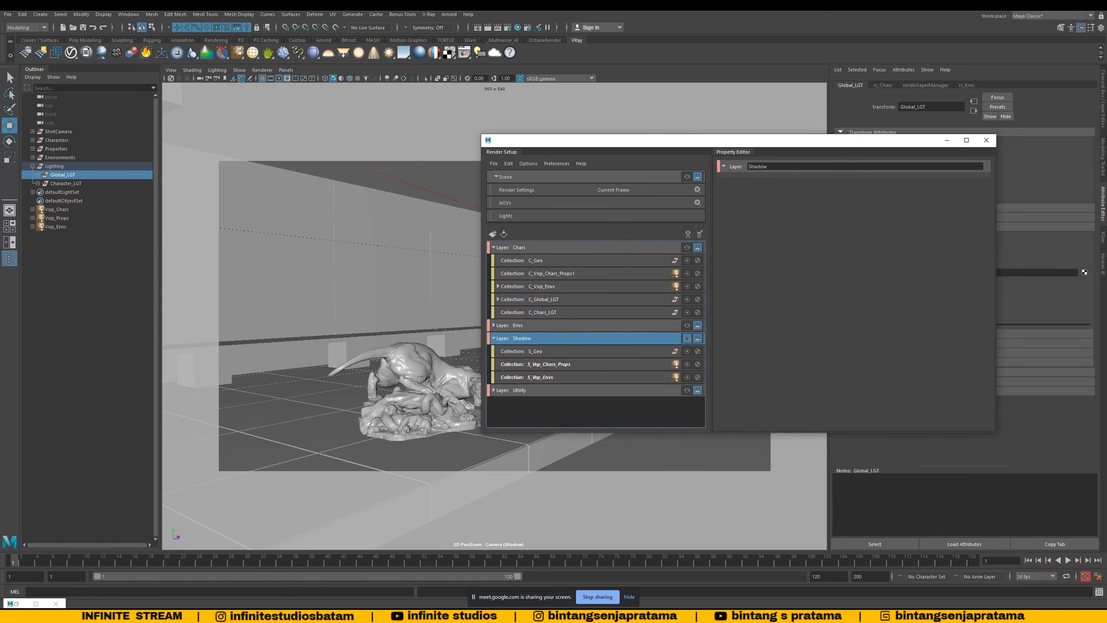
click(192, 616)
click(220, 595)
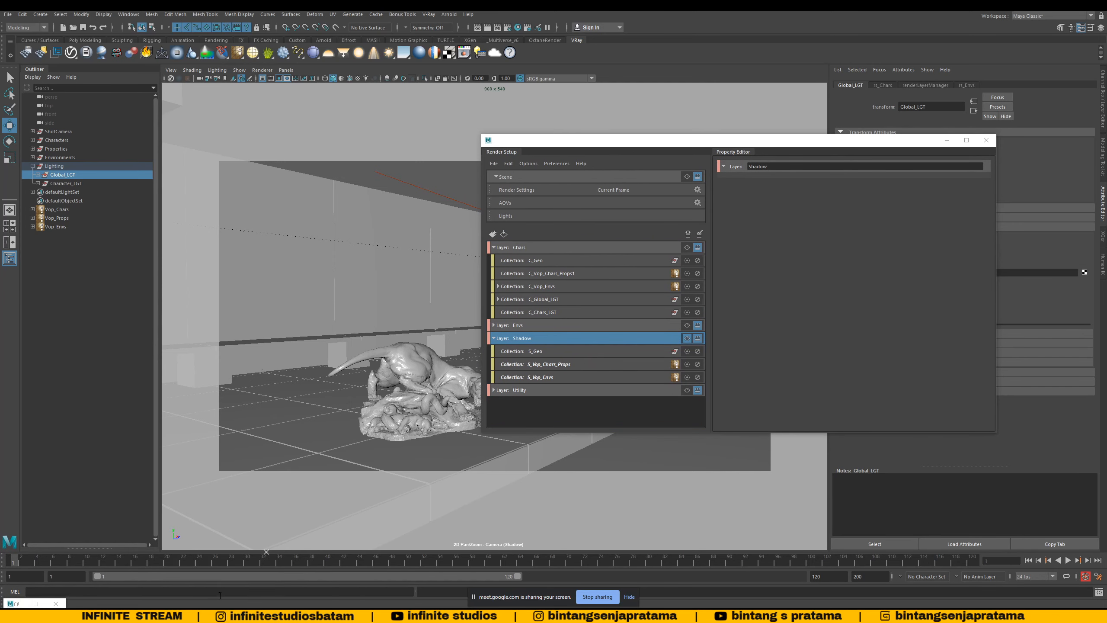
drag(539, 146, 664, 175)
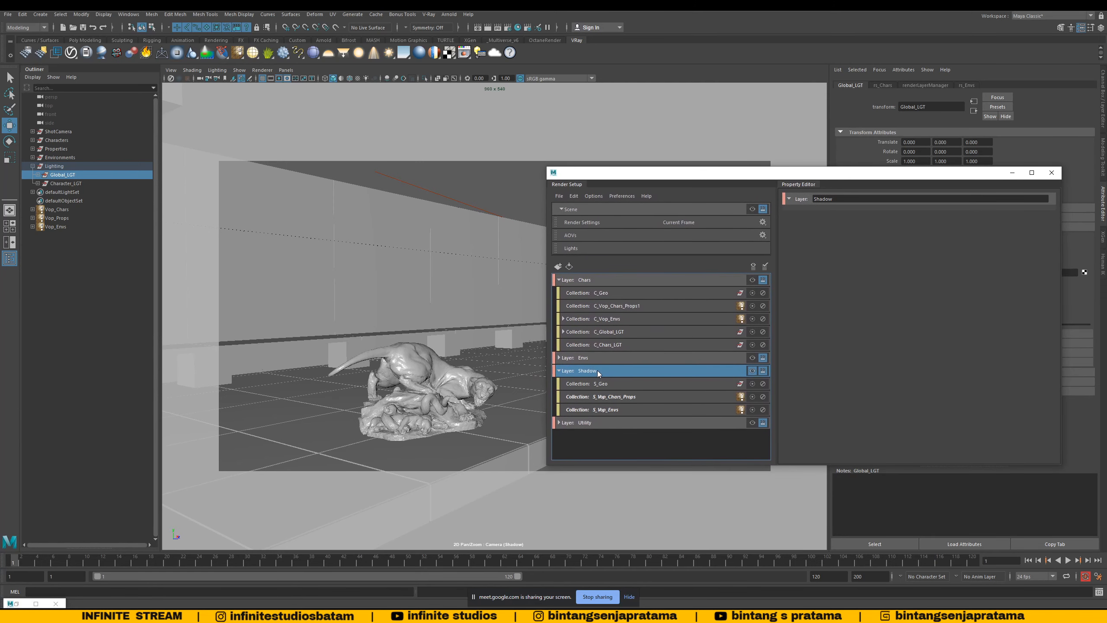
click(73, 183)
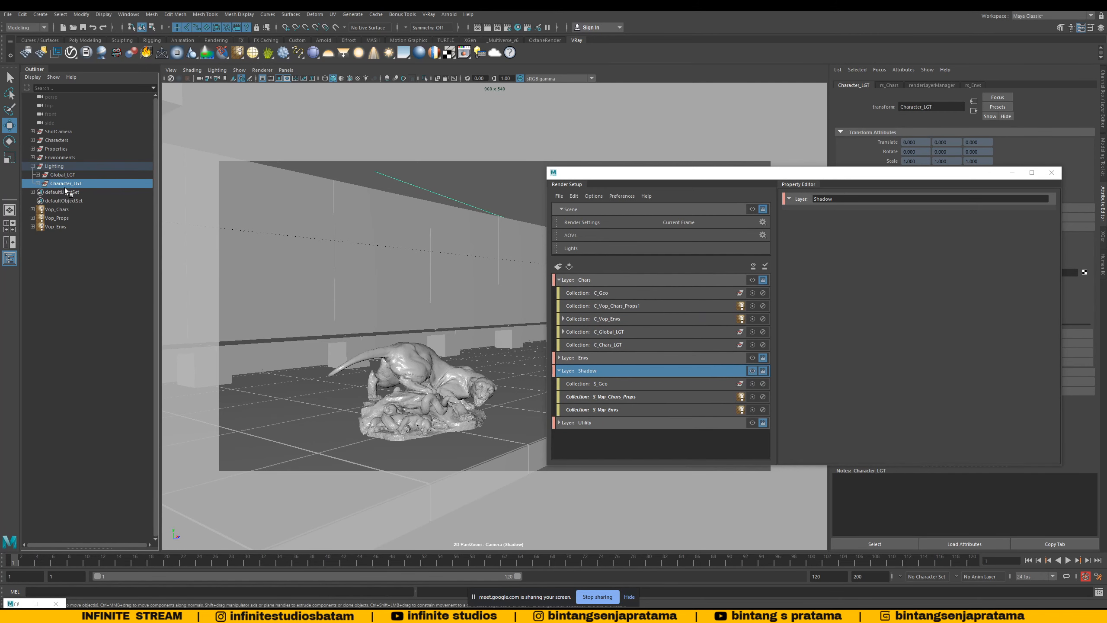
click(593, 281)
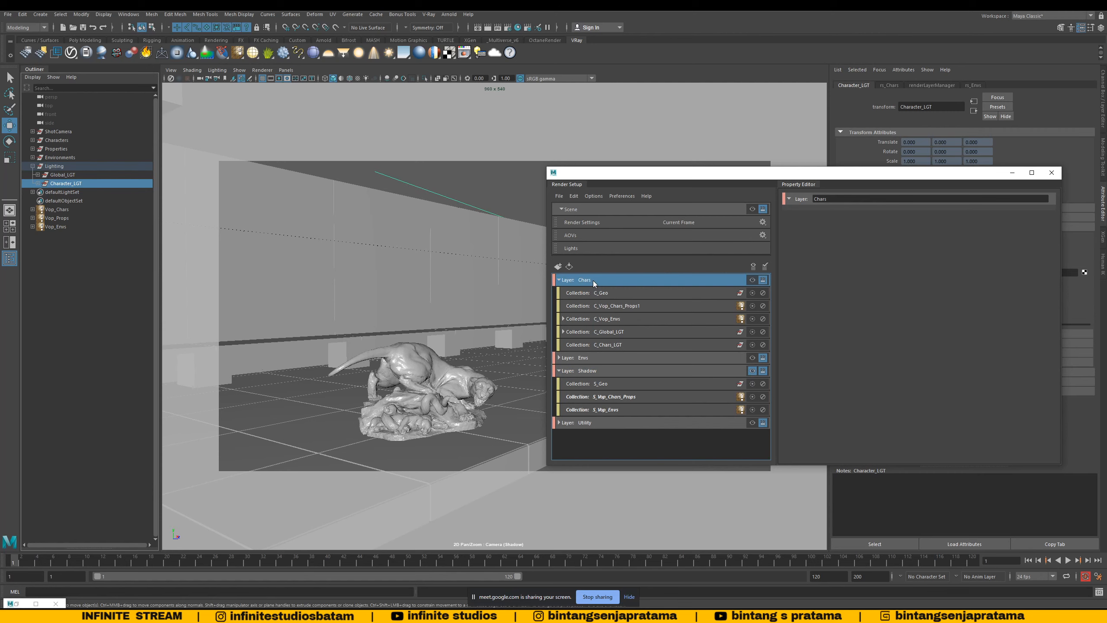
click(610, 332)
shift+click(612, 345)
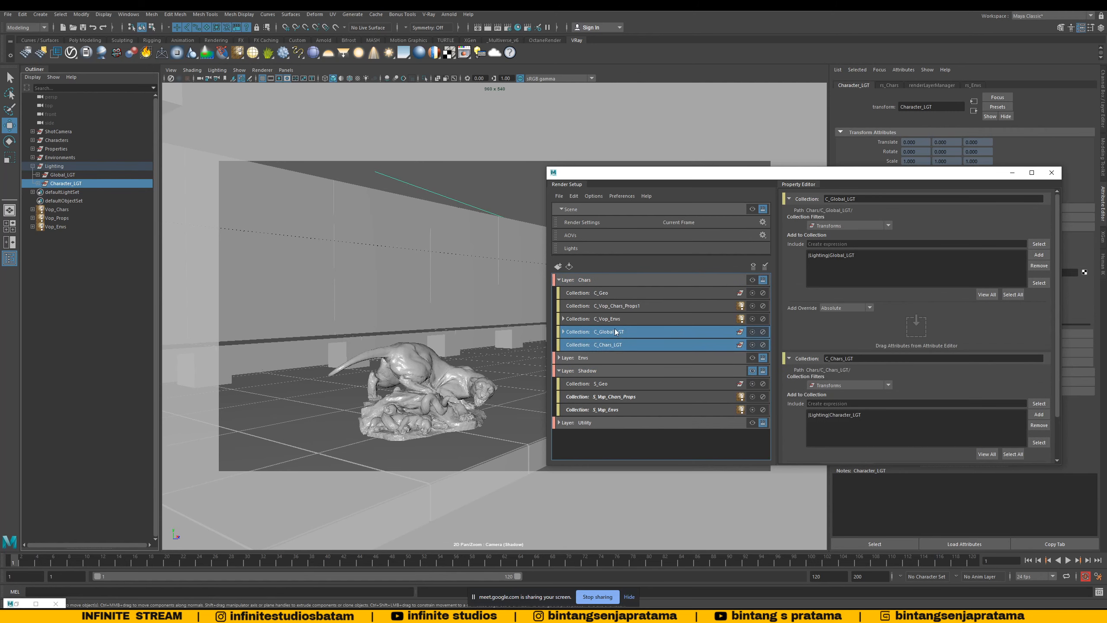
right_click(615, 331)
Step: Copy the E_Global_LGT and E_Chars_LGT collections from the Envs layer into the Shadow layer
click(559, 358)
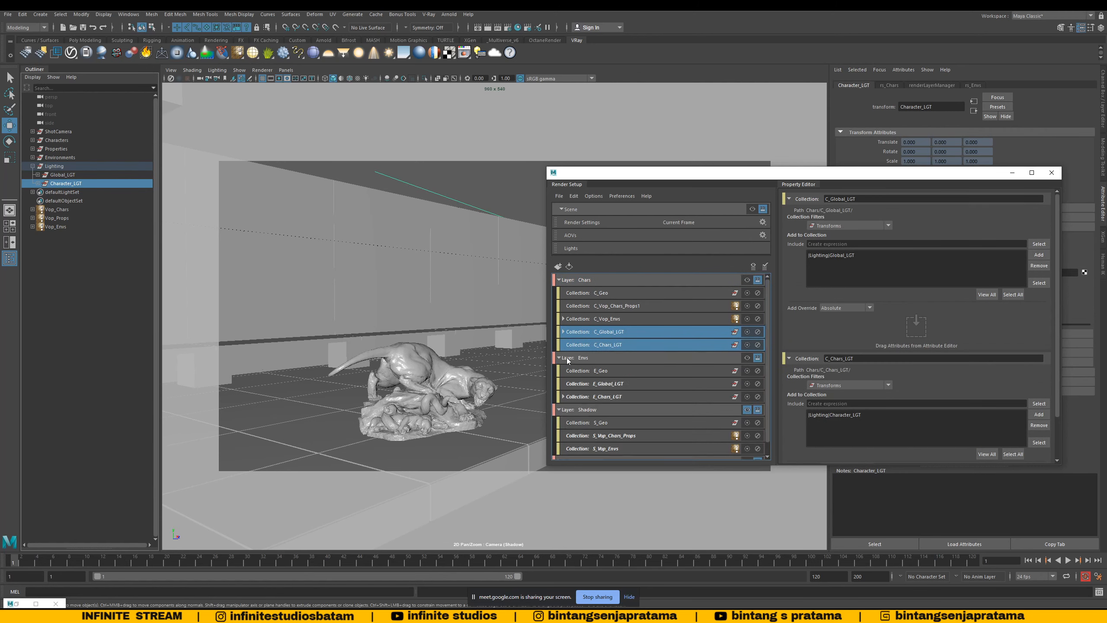
scroll(633, 367, down, 1)
click(610, 371)
shift+click(606, 383)
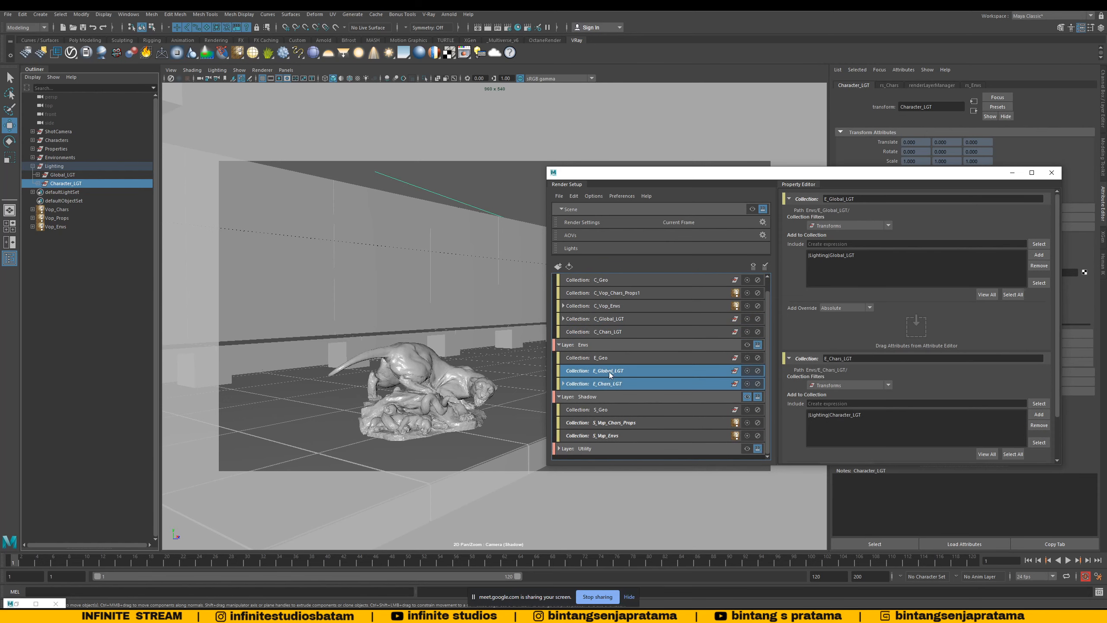
right_click(609, 370)
click(610, 400)
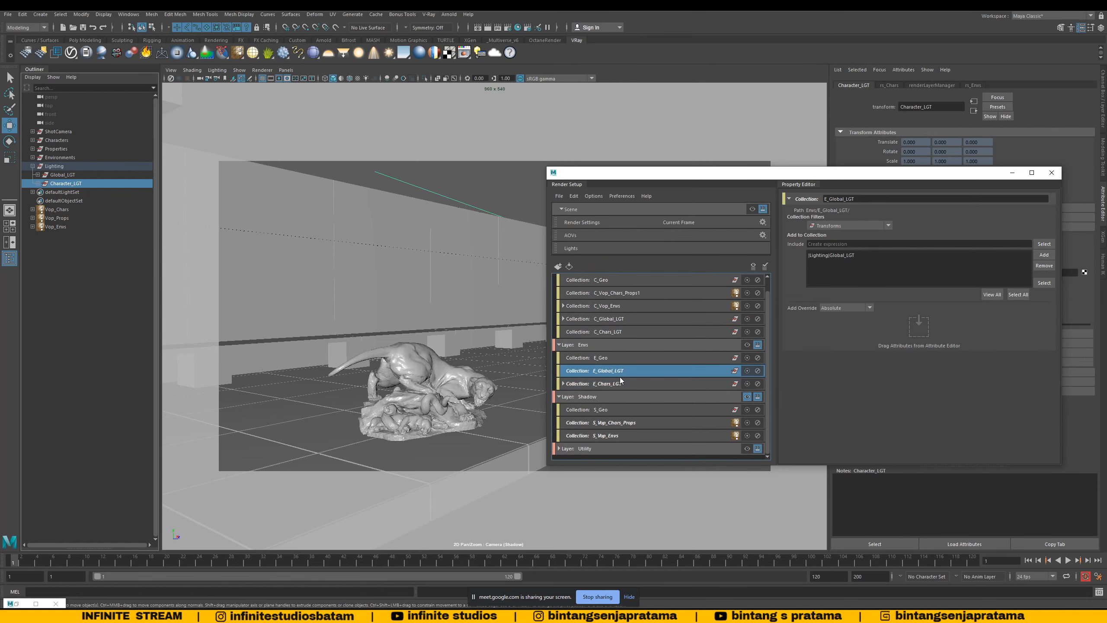
click(608, 397)
key(ctrl+v)
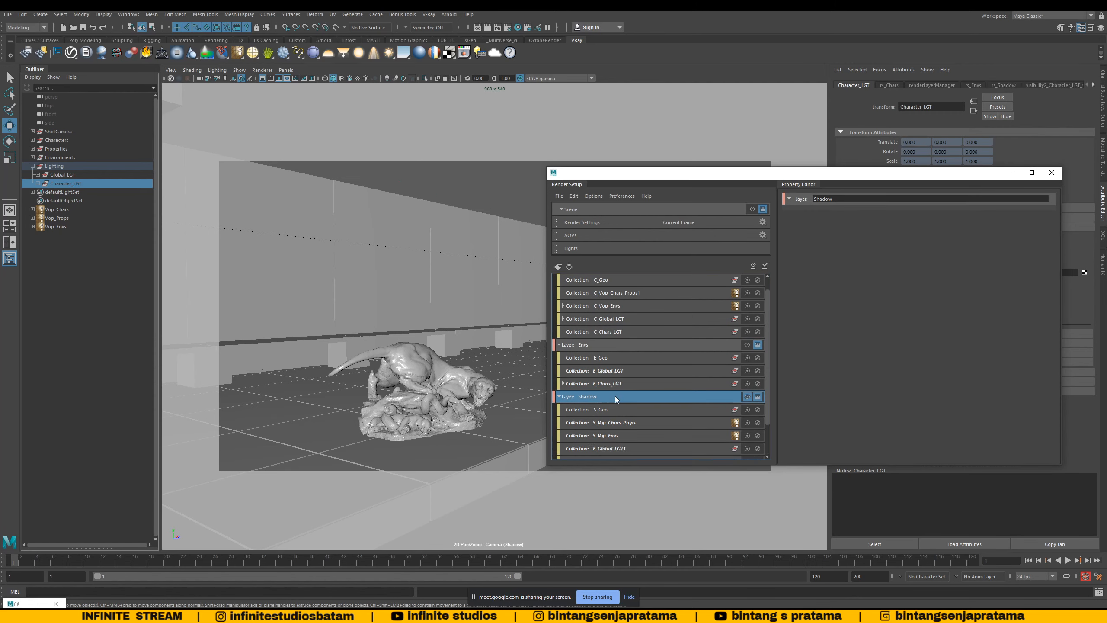
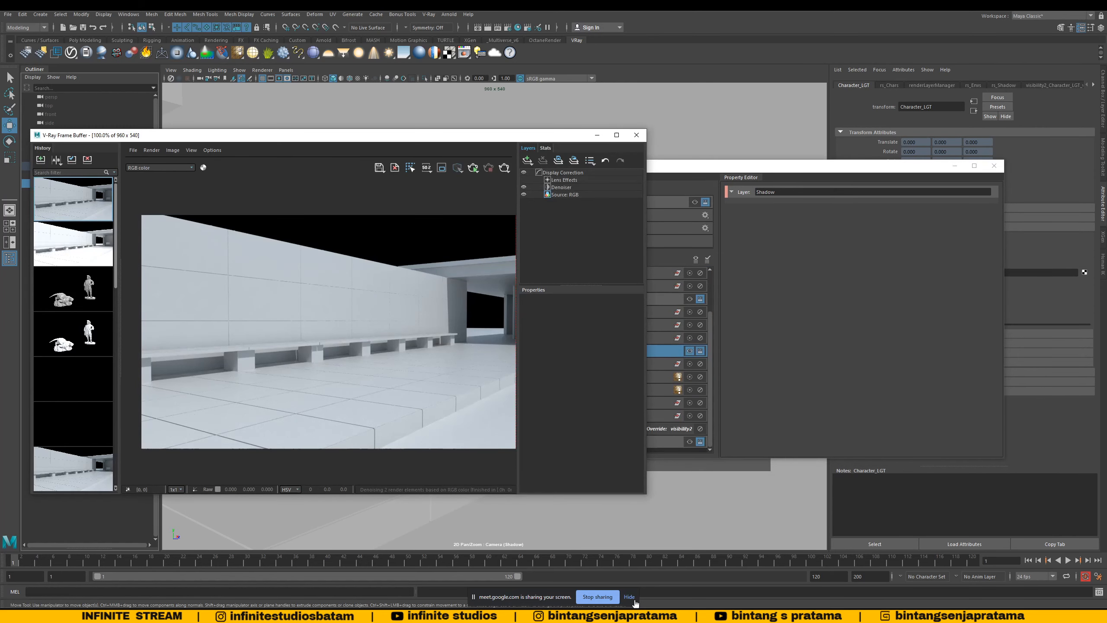
Step: Put the render frame buffer away and rename the pasted global lighting collection in the Shadow layer to S_Global_LGT
click(633, 599)
click(598, 138)
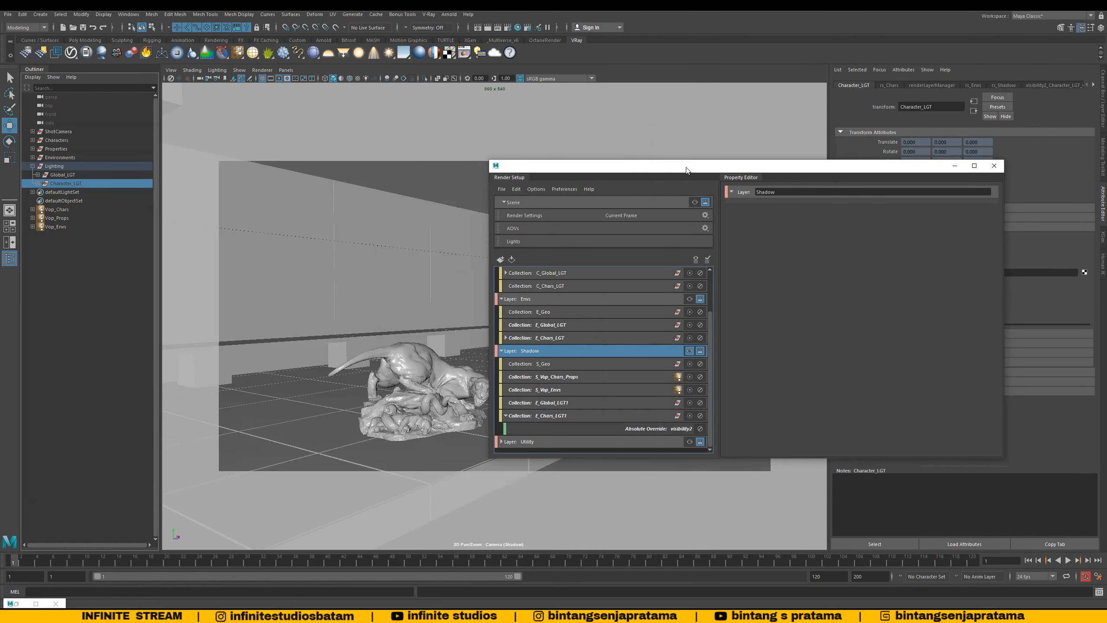
click(450, 402)
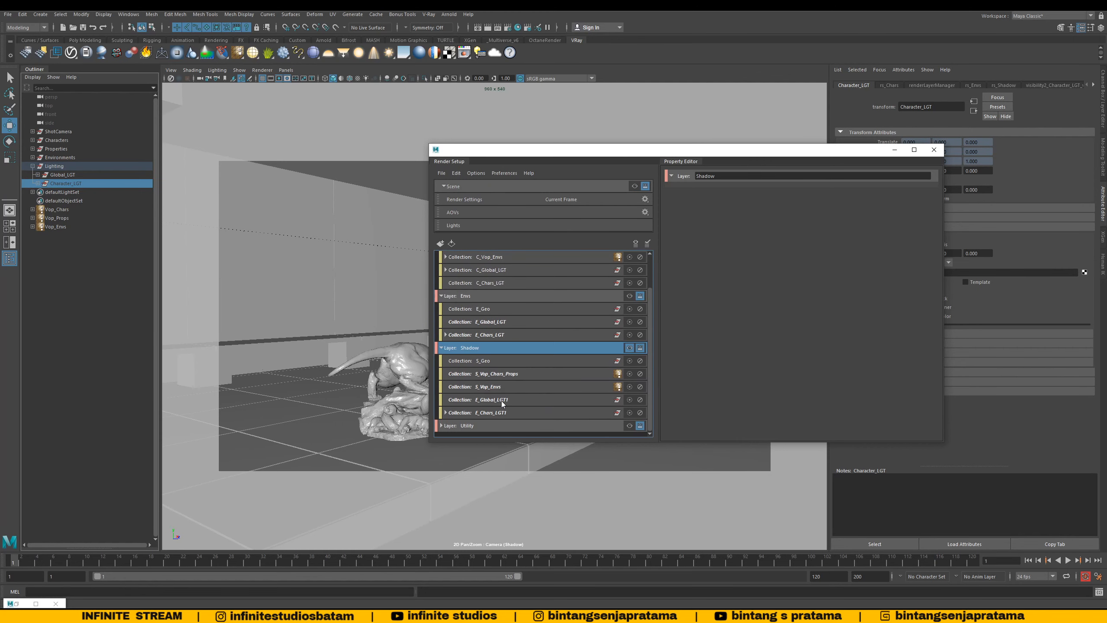
click(502, 401)
double_click(482, 400)
drag(481, 400, 475, 400)
text(S)
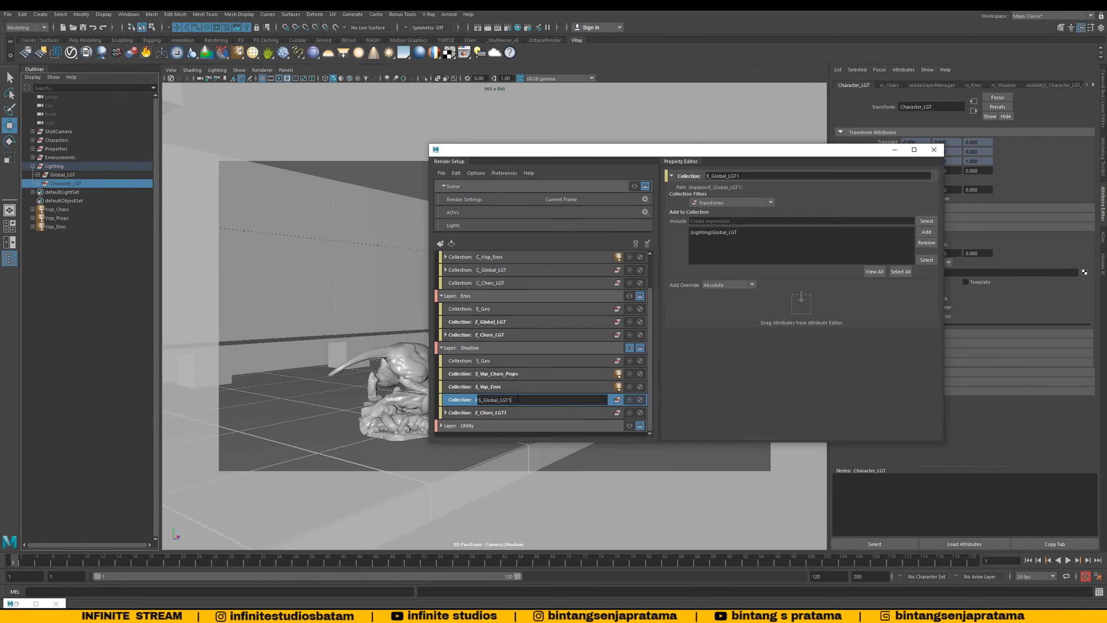
key(BackSpace)
Step: Rename the pasted character lighting collection in the Shadow layer to S_Chars_LGT and check its visibility override
click(484, 410)
double_click(482, 413)
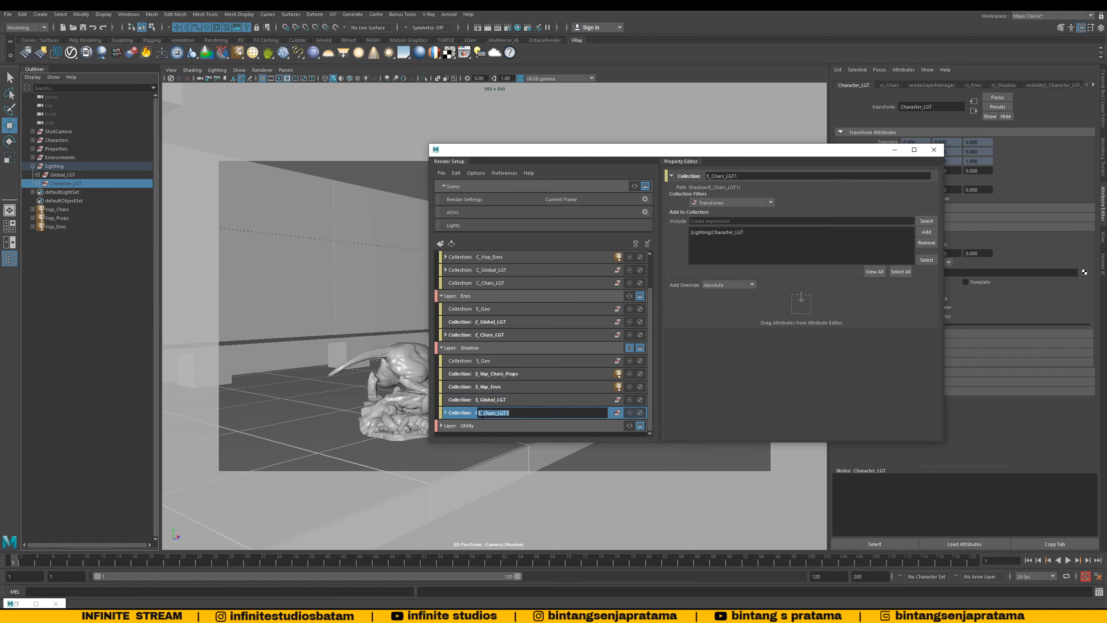
drag(482, 414, 475, 414)
key(Return)
click(445, 412)
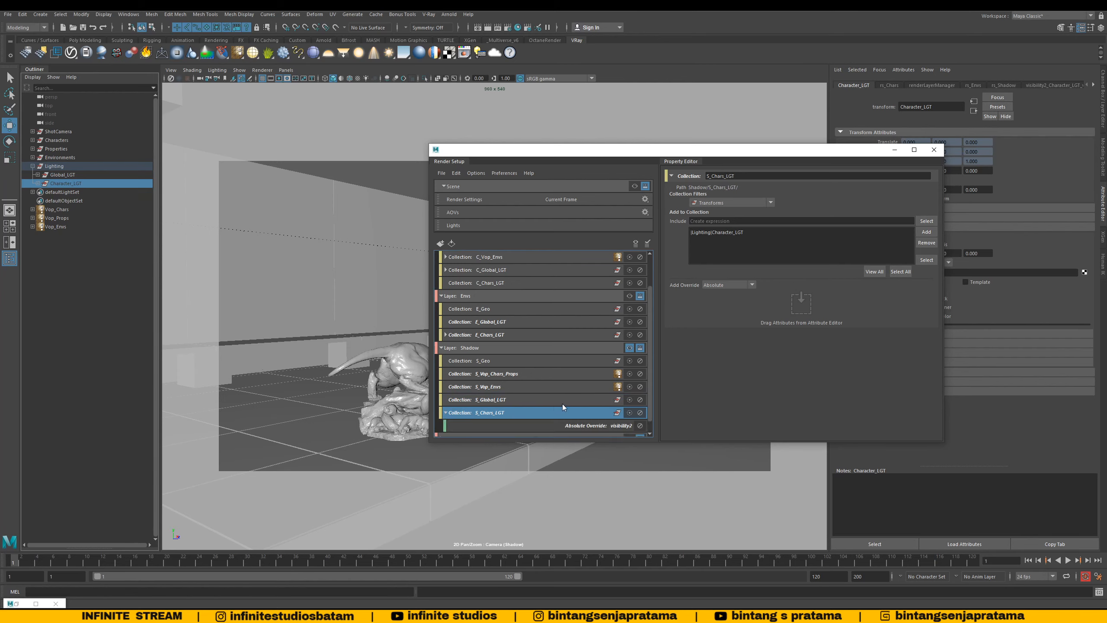
scroll(562, 404, down, 1)
click(446, 400)
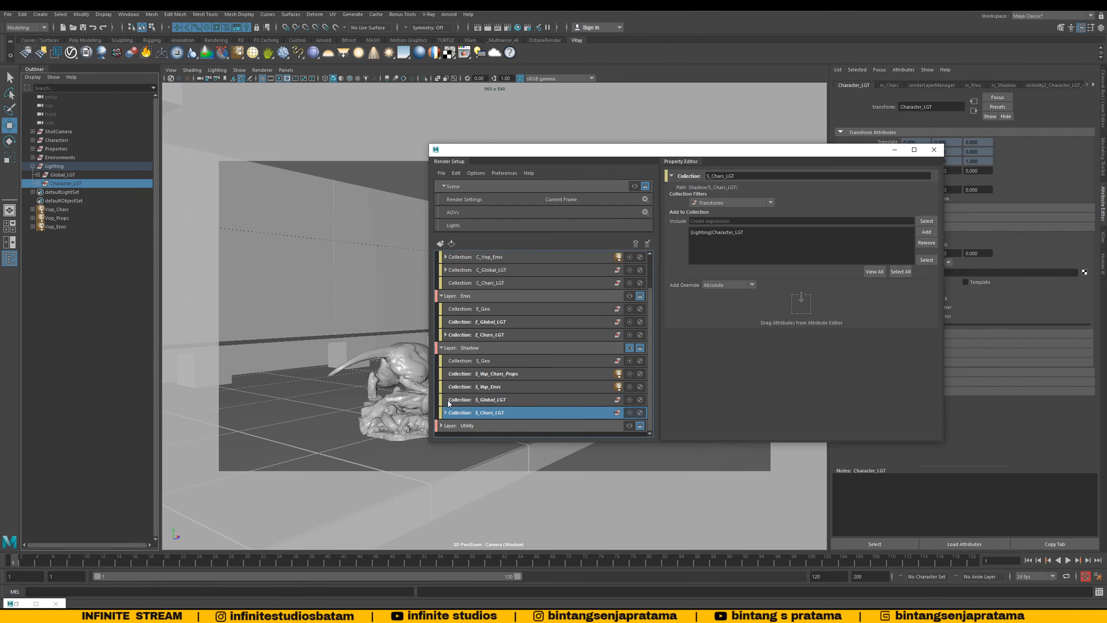
Step: Review the Shadow and Envs layers and the S_Vop_Envs and S_Vop_Chars_Props collections alongside the models in the viewport
click(508, 348)
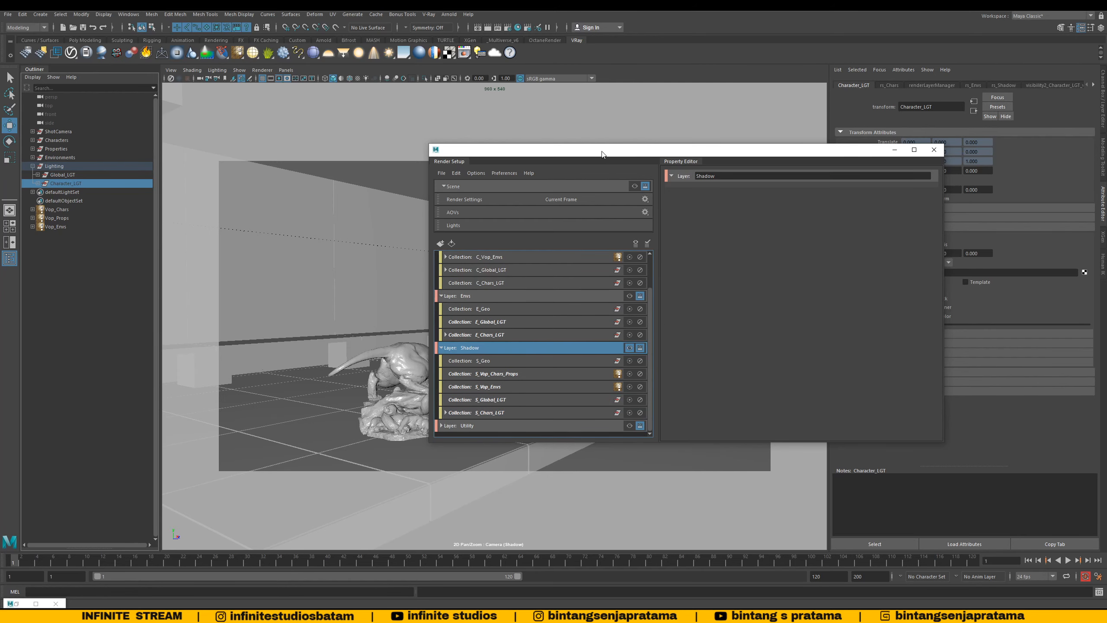
drag(601, 154, 678, 166)
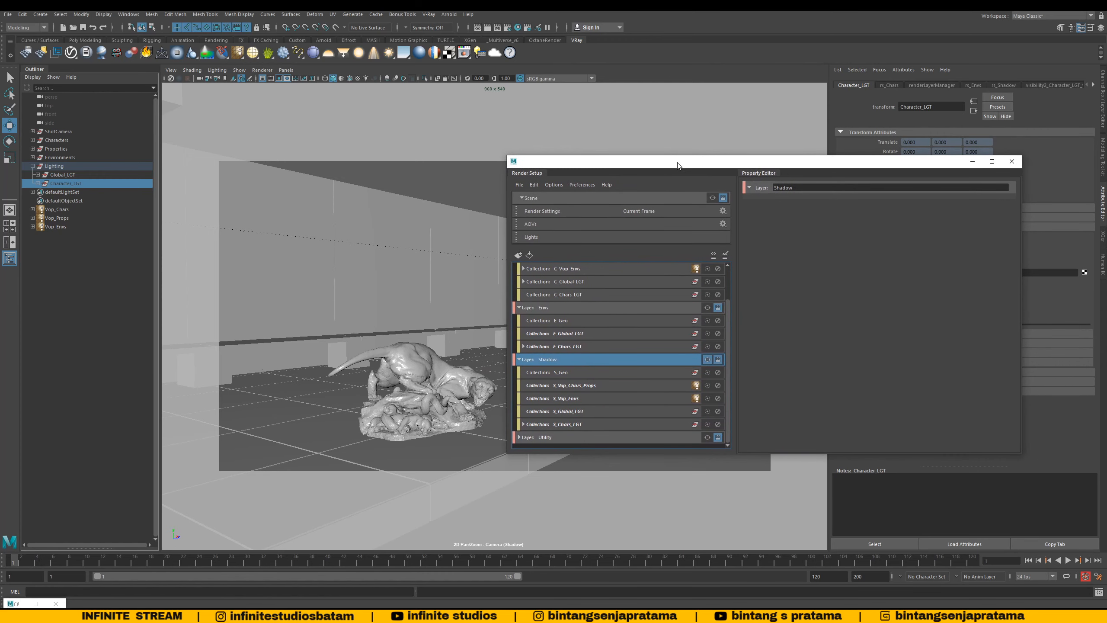
click(598, 398)
drag(596, 158, 577, 160)
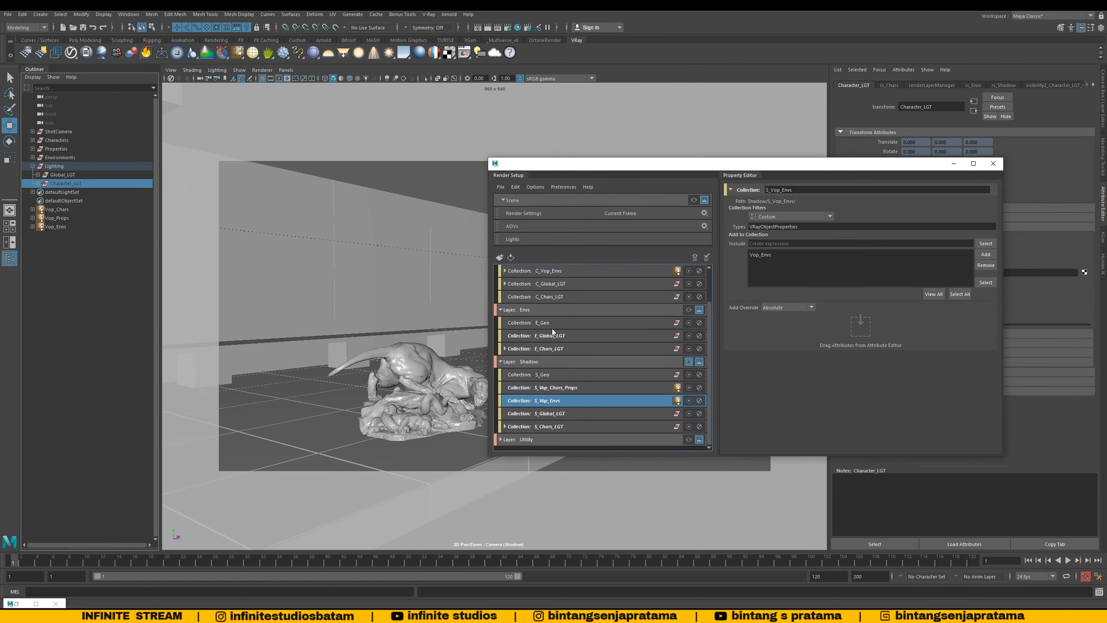
click(535, 310)
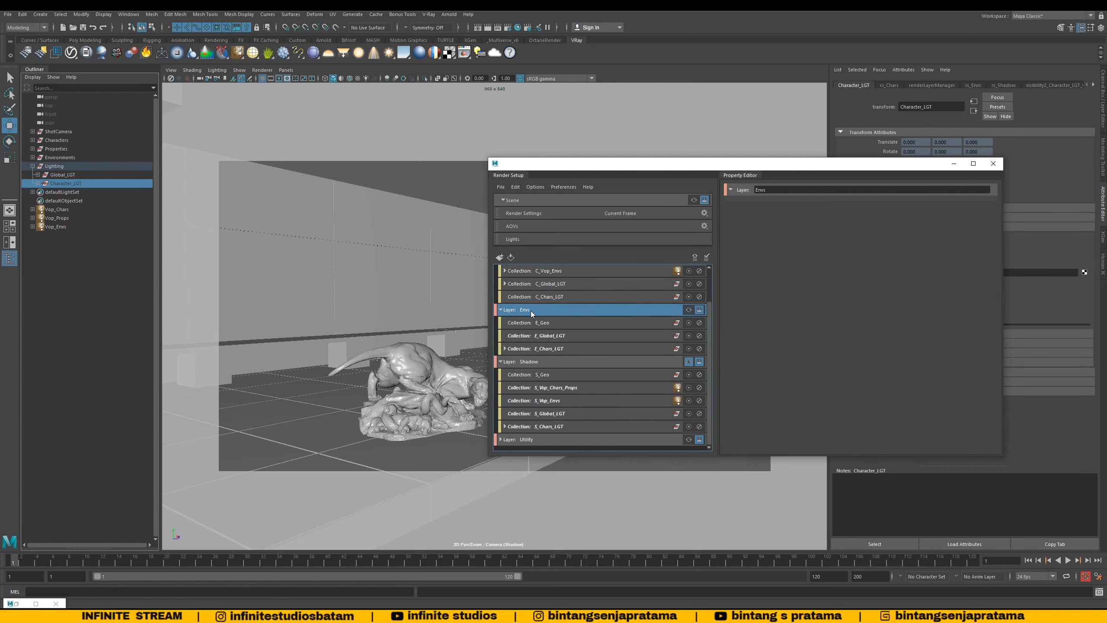
click(573, 383)
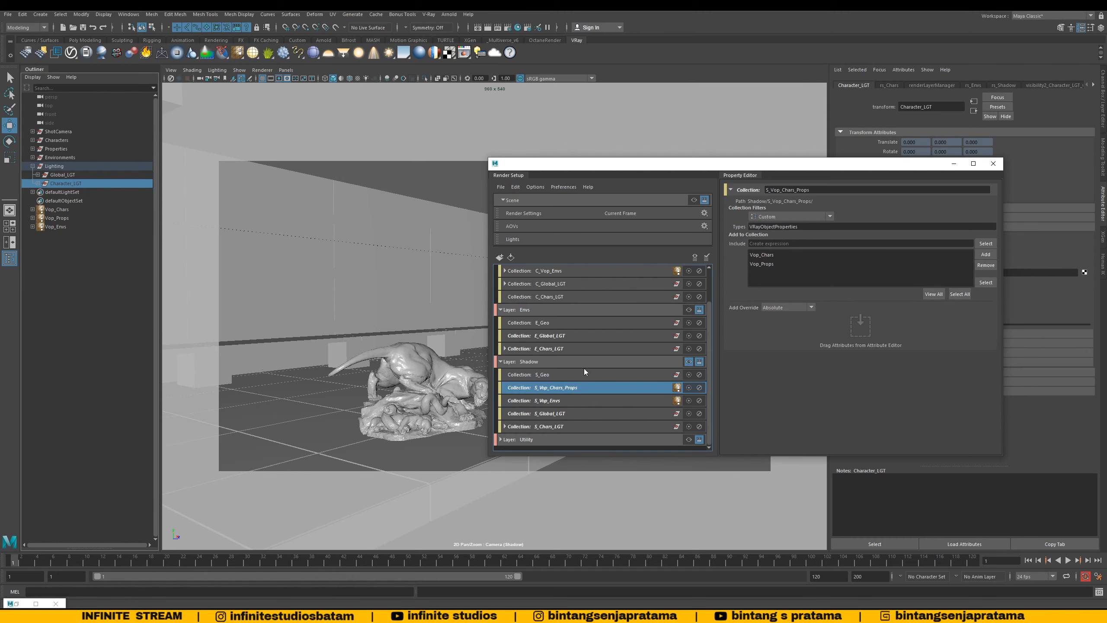
drag(562, 168, 715, 173)
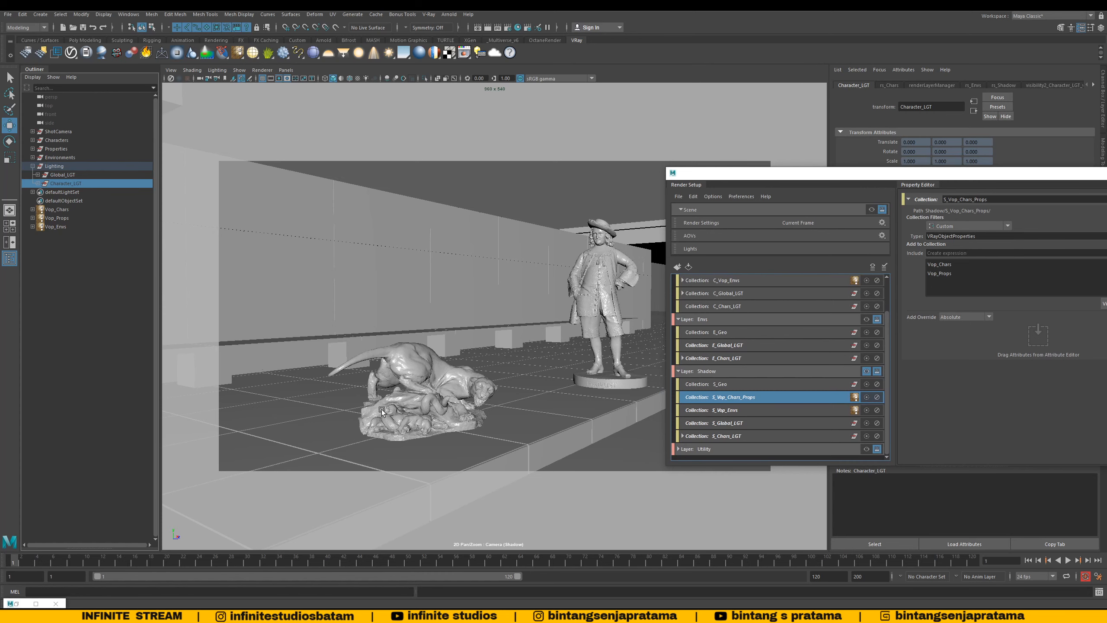
Step: Create an absolute override for Vop_Chars' primary visibility in the S_Vop_Chars_Props collection of the Shadow layer and turn it off
drag(768, 175, 450, 161)
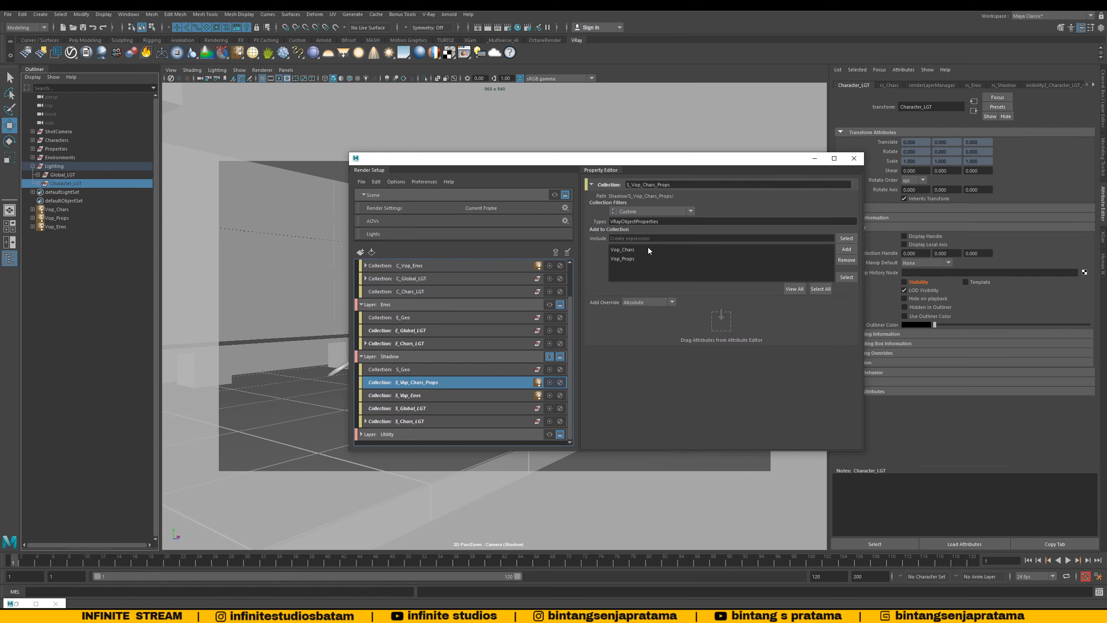
click(623, 249)
click(623, 258)
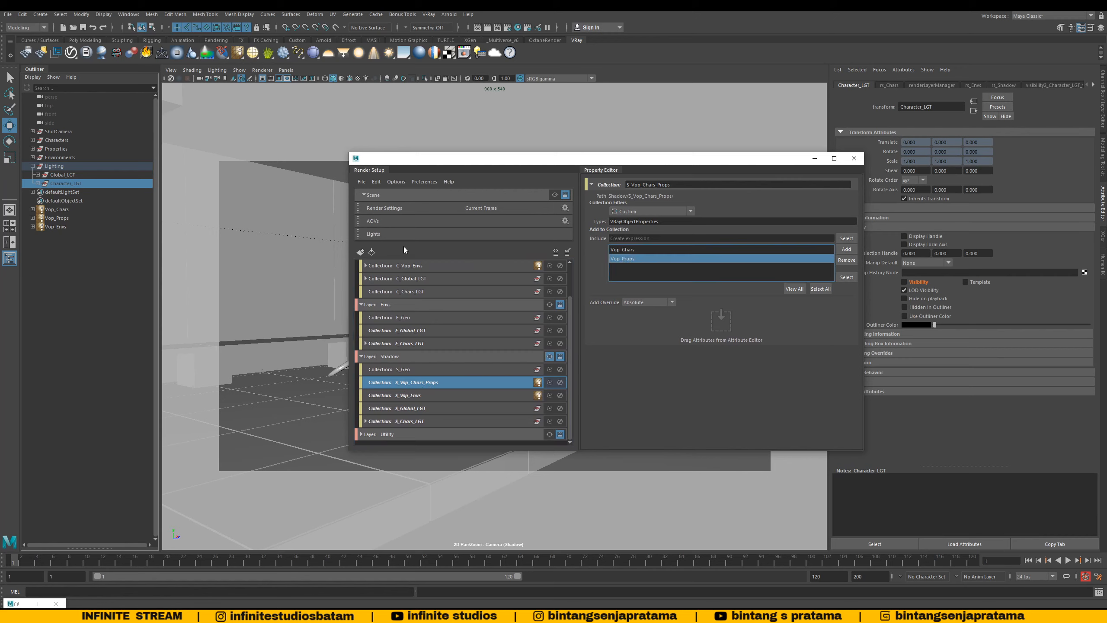
click(53, 206)
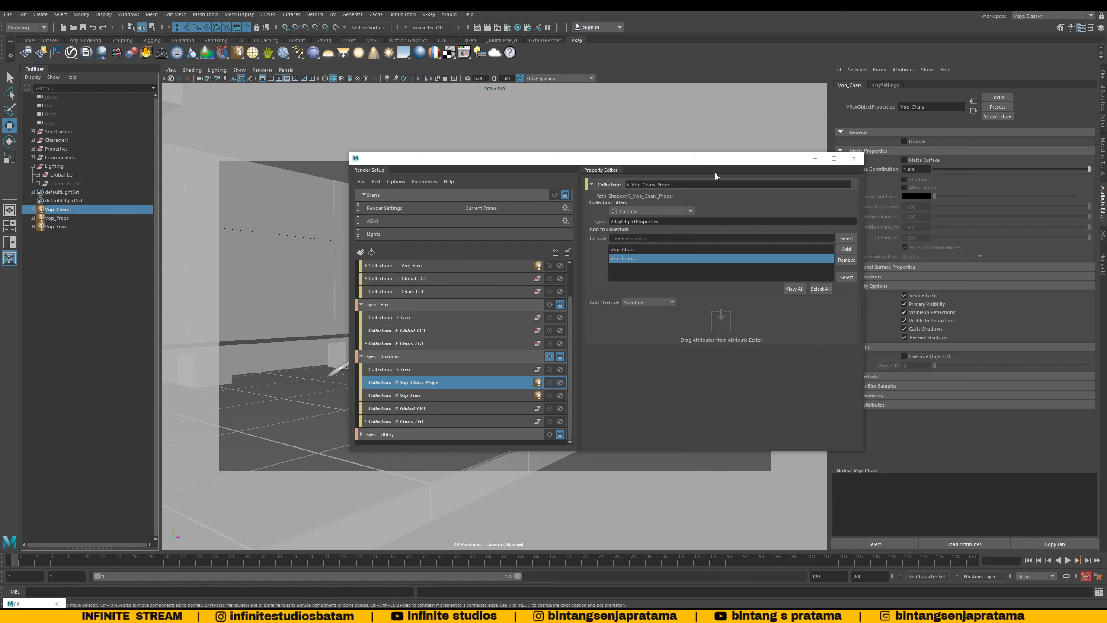
drag(706, 166, 656, 156)
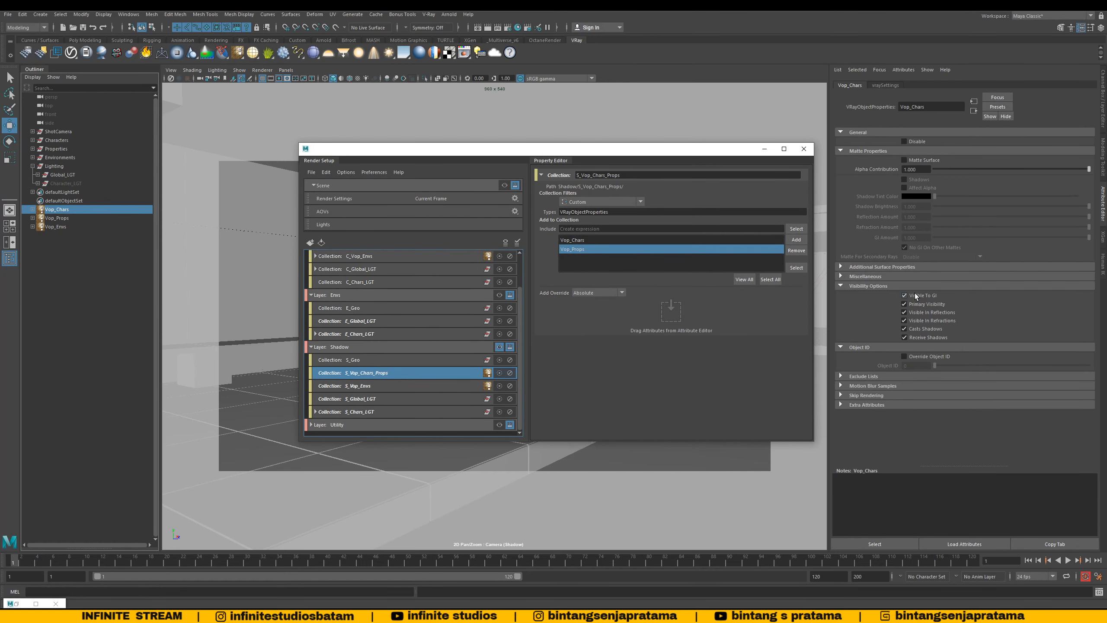
right_click(926, 304)
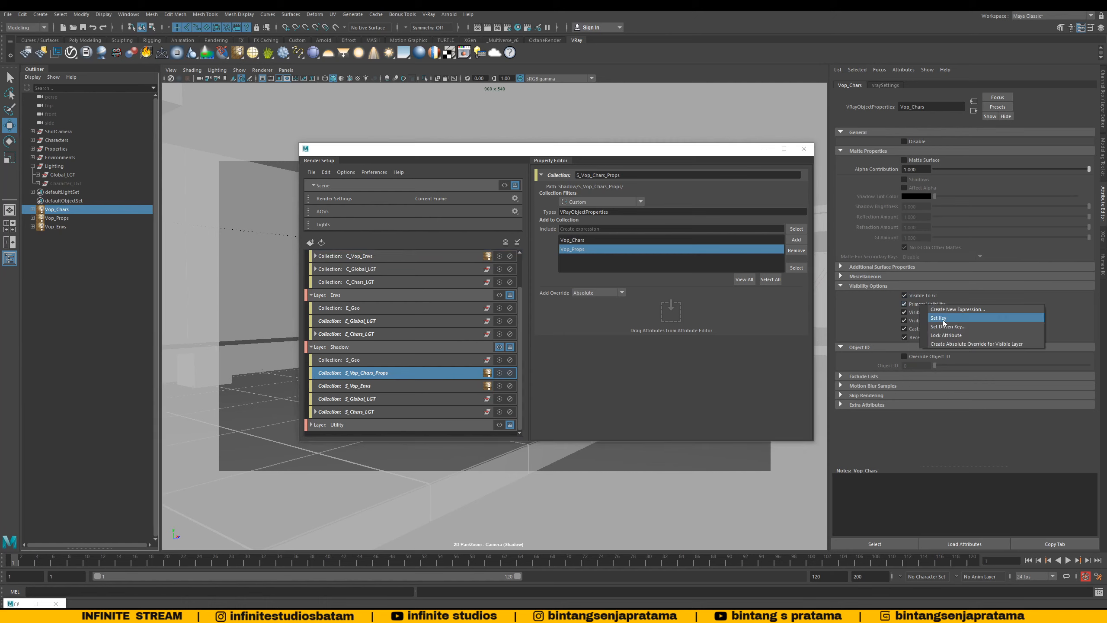
click(943, 344)
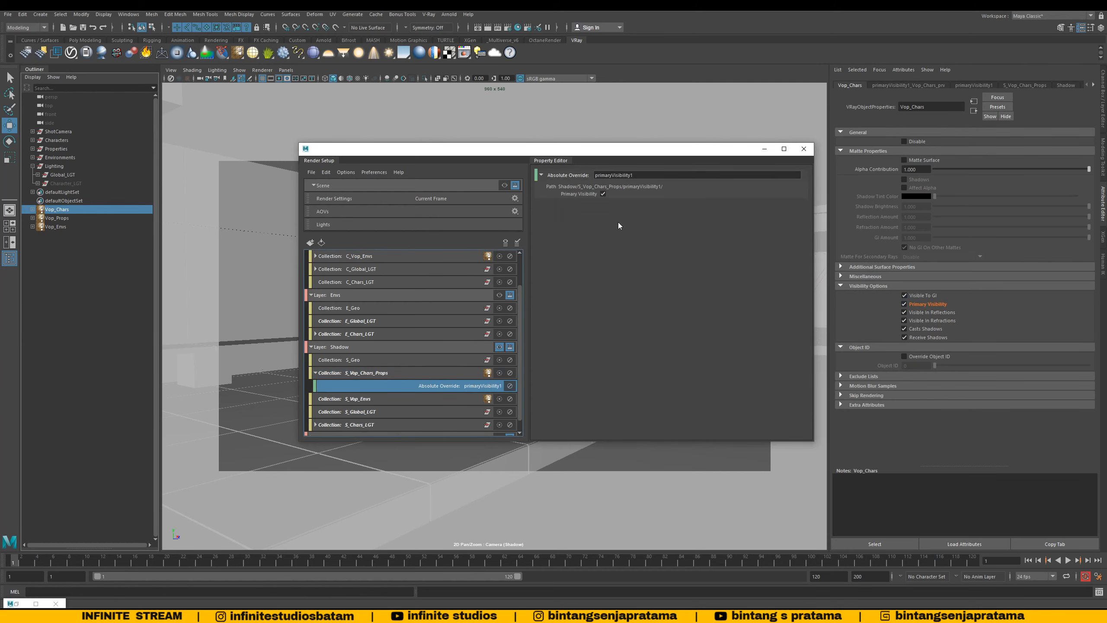
click(603, 193)
drag(543, 150, 883, 165)
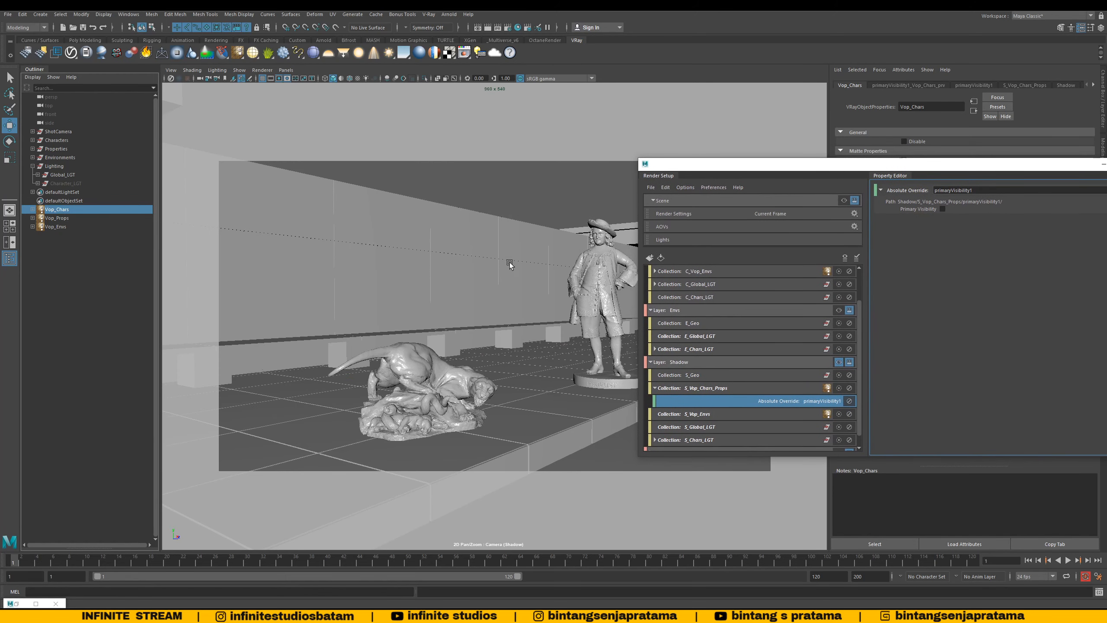
drag(730, 169, 716, 169)
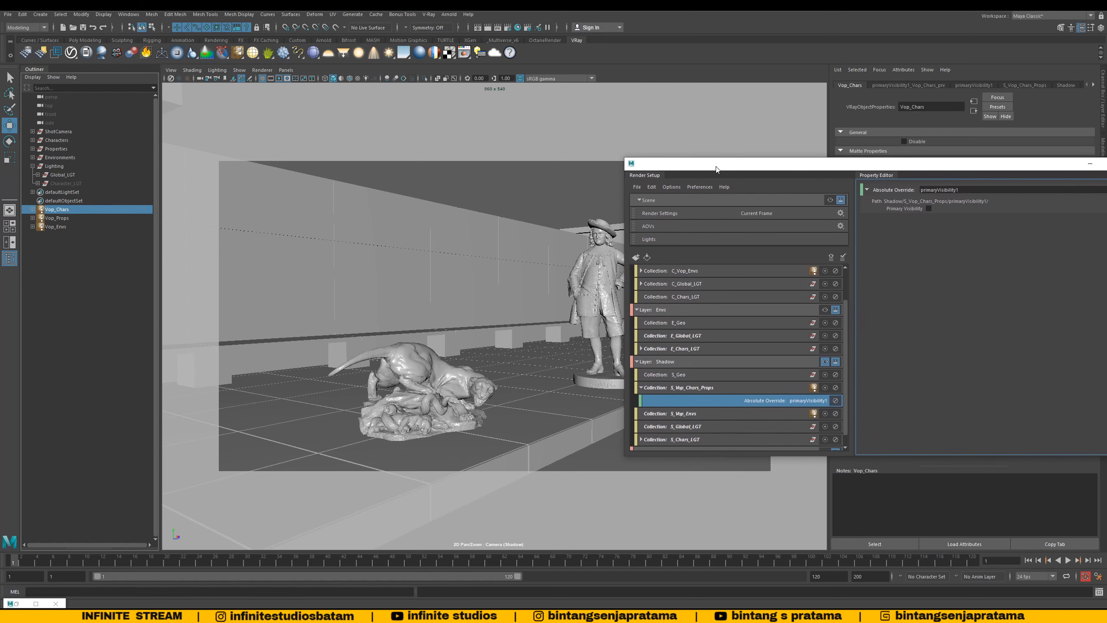
click(670, 361)
click(641, 387)
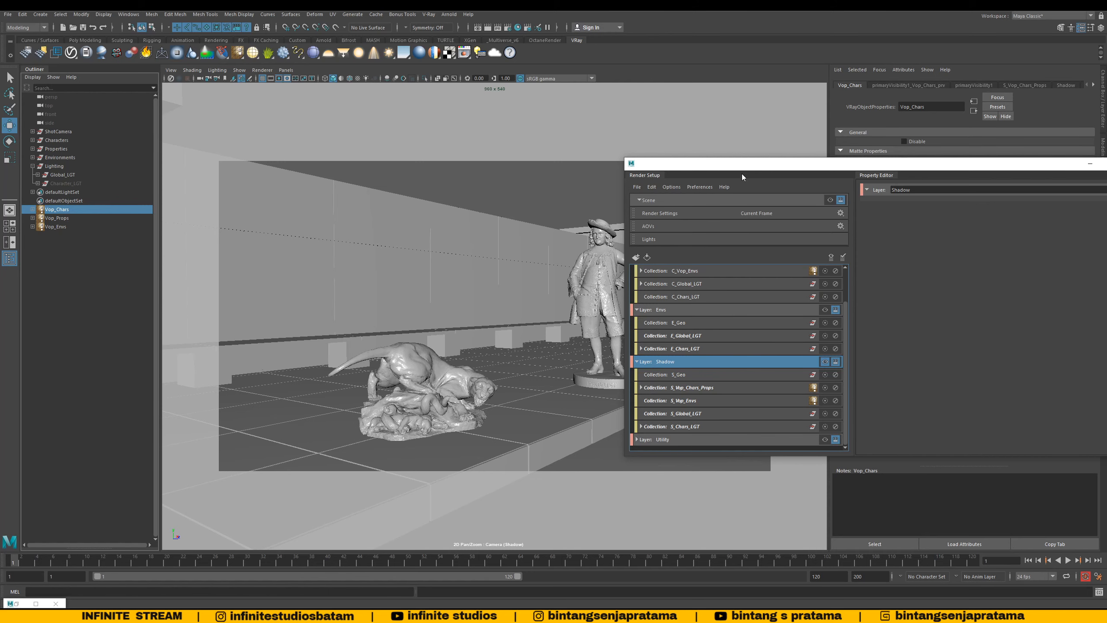
Step: Select the S_Vop_Envs collection in the Shadow layer and show the attributes of the Vop_Envs object-properties node
drag(737, 164, 641, 159)
click(658, 396)
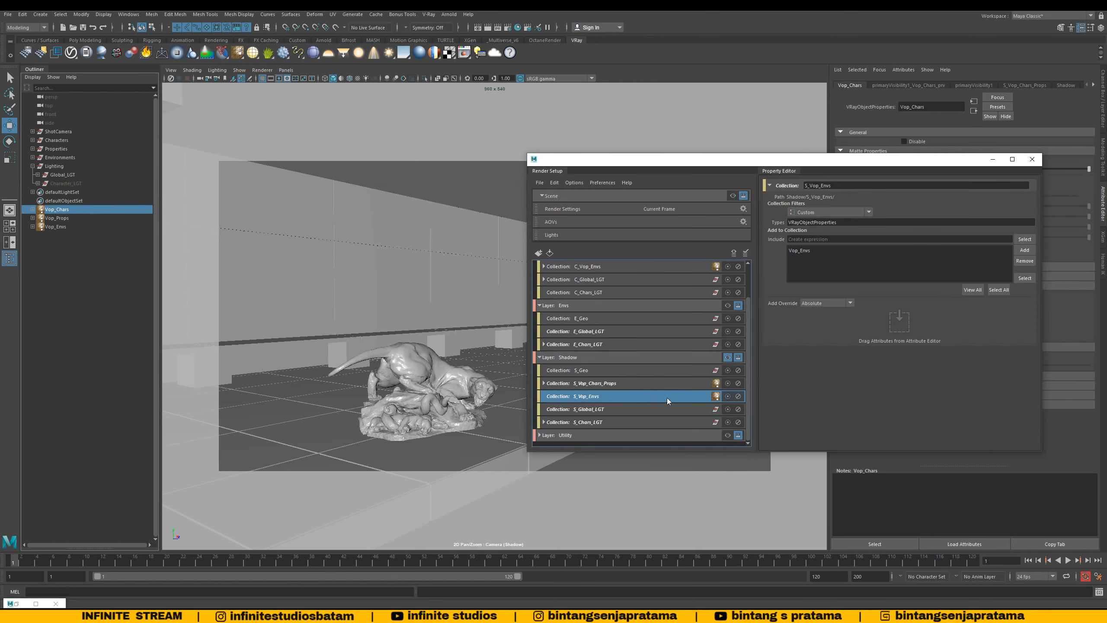
drag(719, 164, 453, 150)
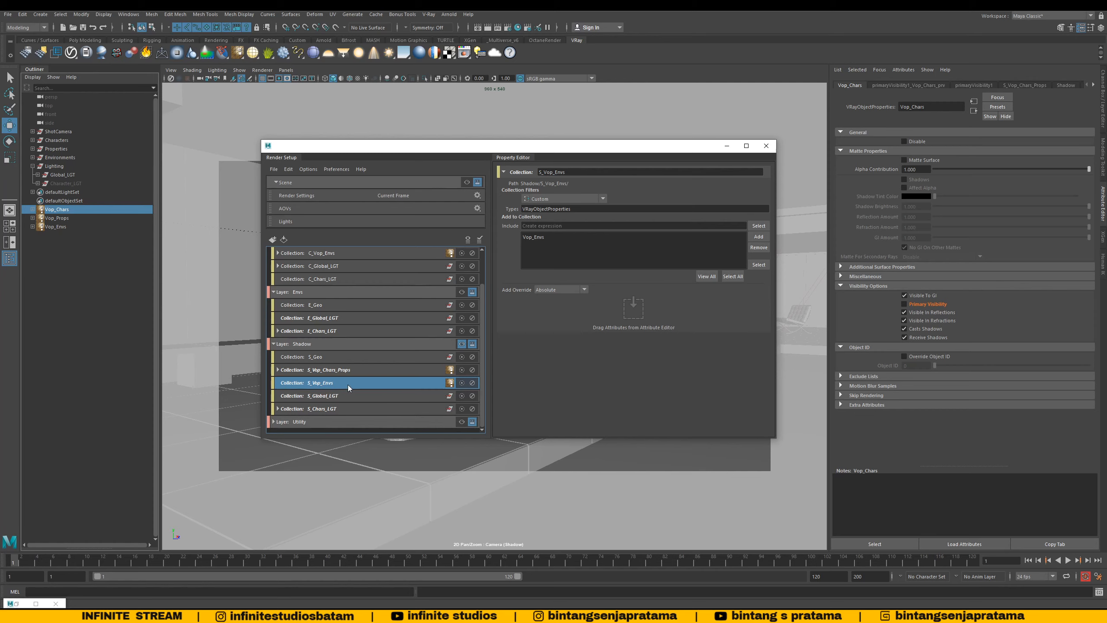
click(311, 344)
click(320, 383)
middle_drag(42, 227, 43, 227)
click(74, 227)
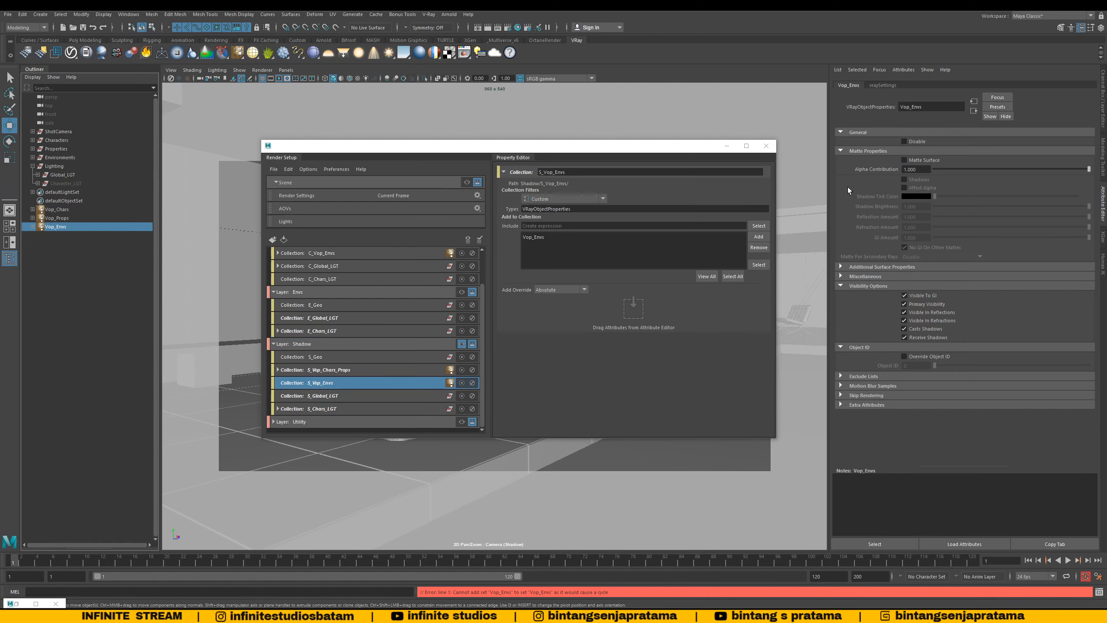
drag(657, 150, 652, 151)
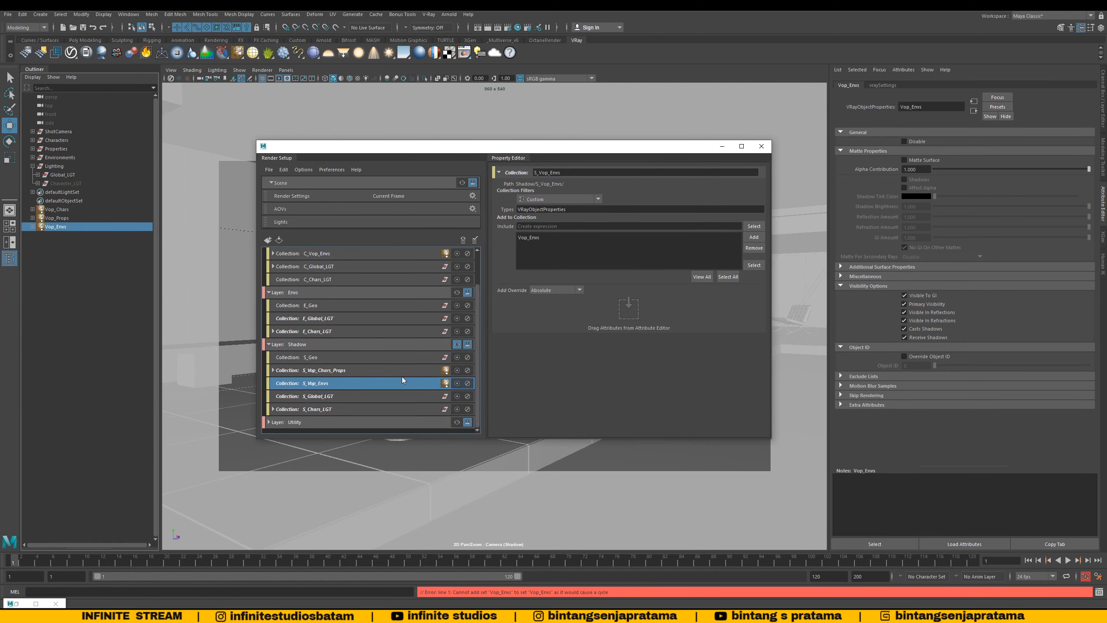
Step: Create absolute overrides for Vop_Envs' Matte Surface and Alpha Contribution, turning Matte Surface on and setting Alpha Contribution to -1
right_click(917, 159)
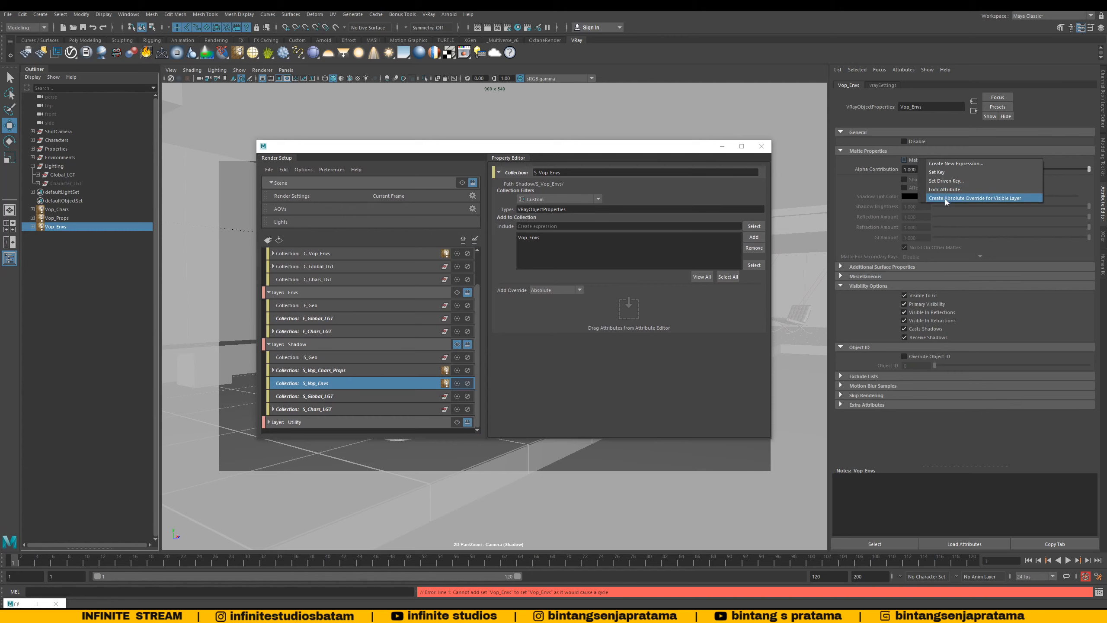
click(944, 198)
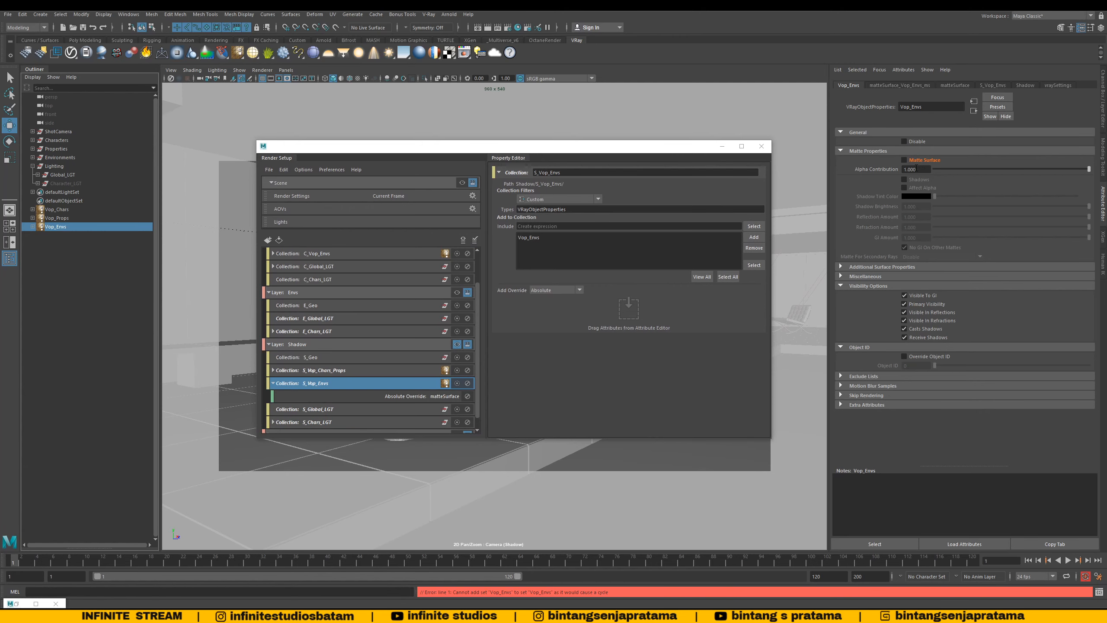
right_click(898, 168)
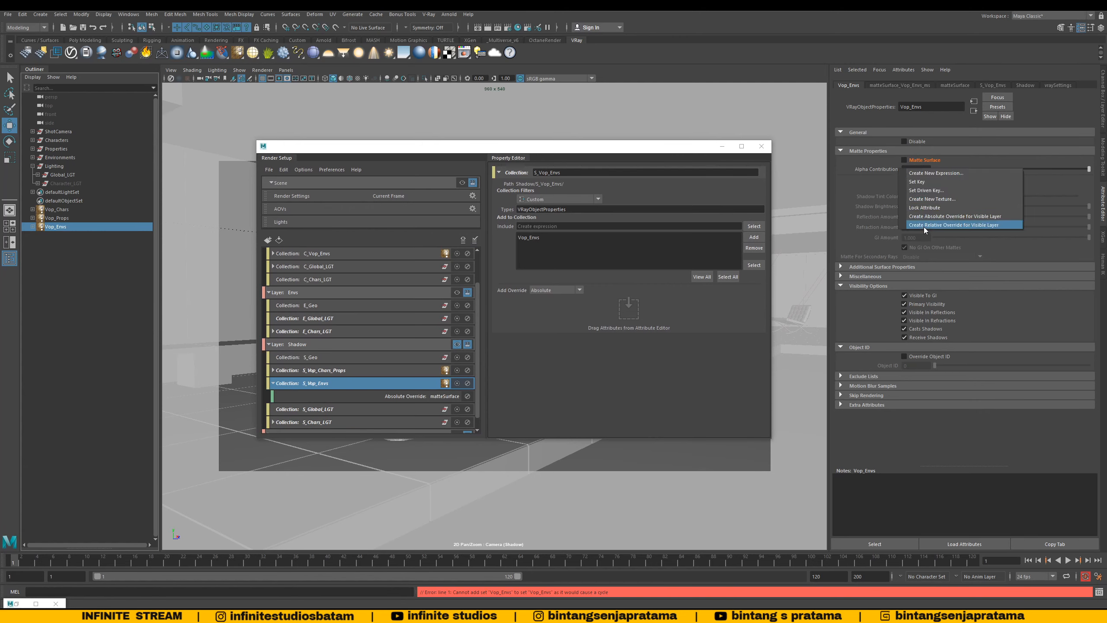
click(931, 216)
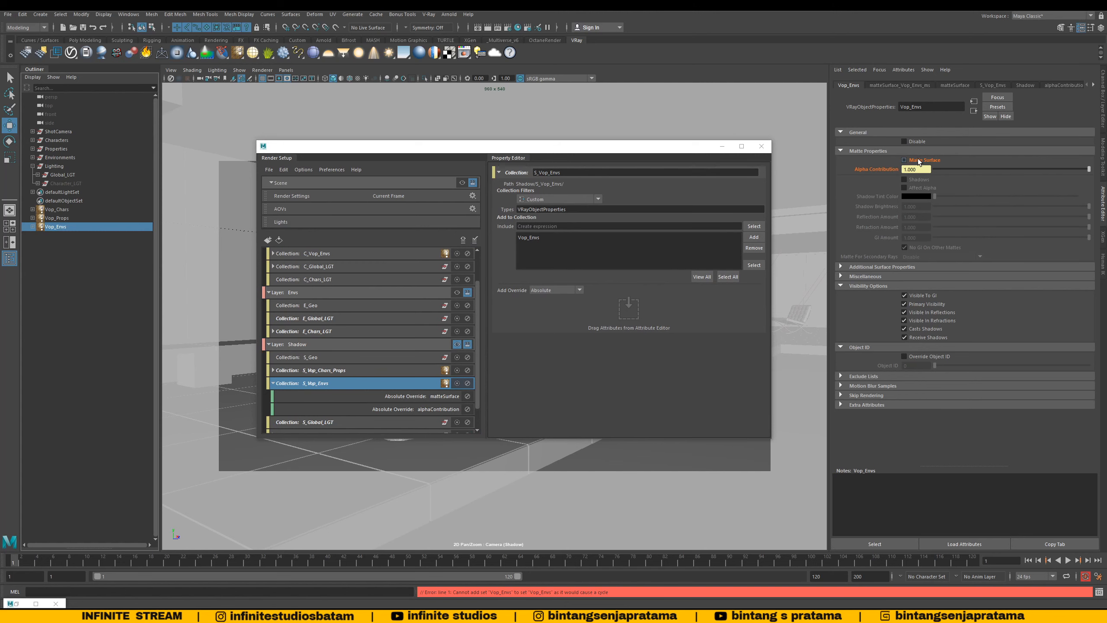
click(915, 160)
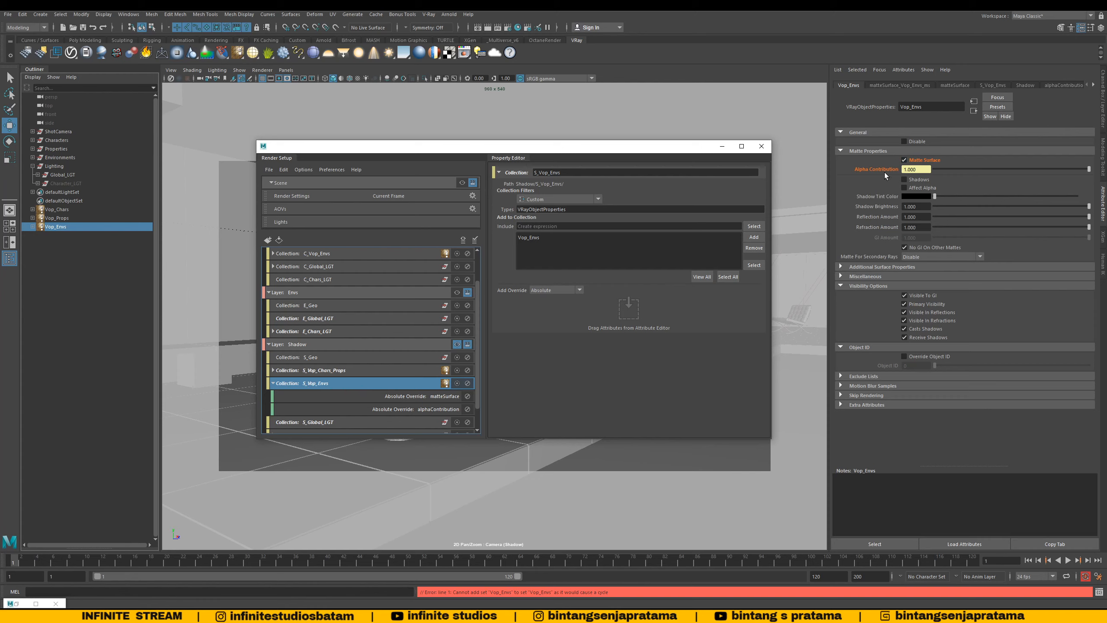
drag(1088, 169, 857, 170)
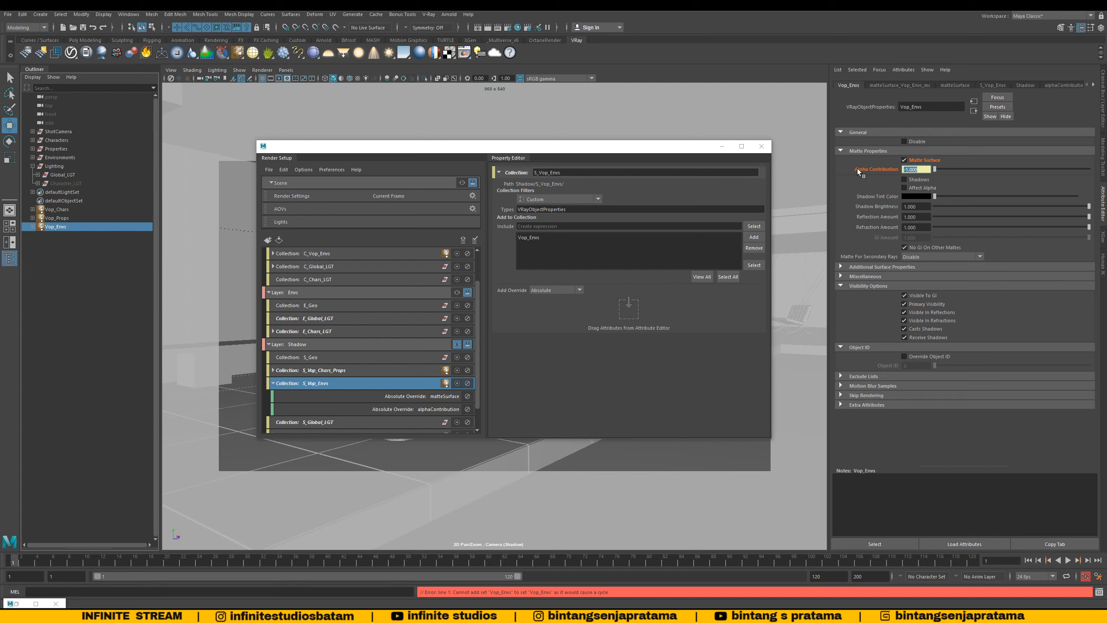
Step: Create absolute overrides for Vop_Envs' matte Shadows and Affect Alpha options and turn both on
right_click(915, 180)
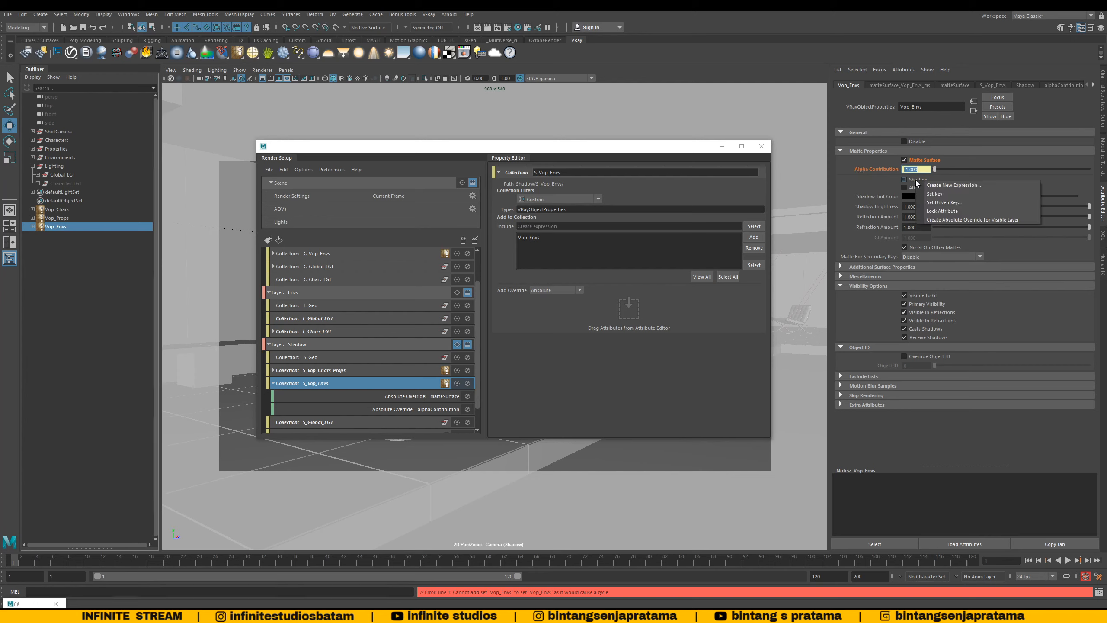
click(936, 220)
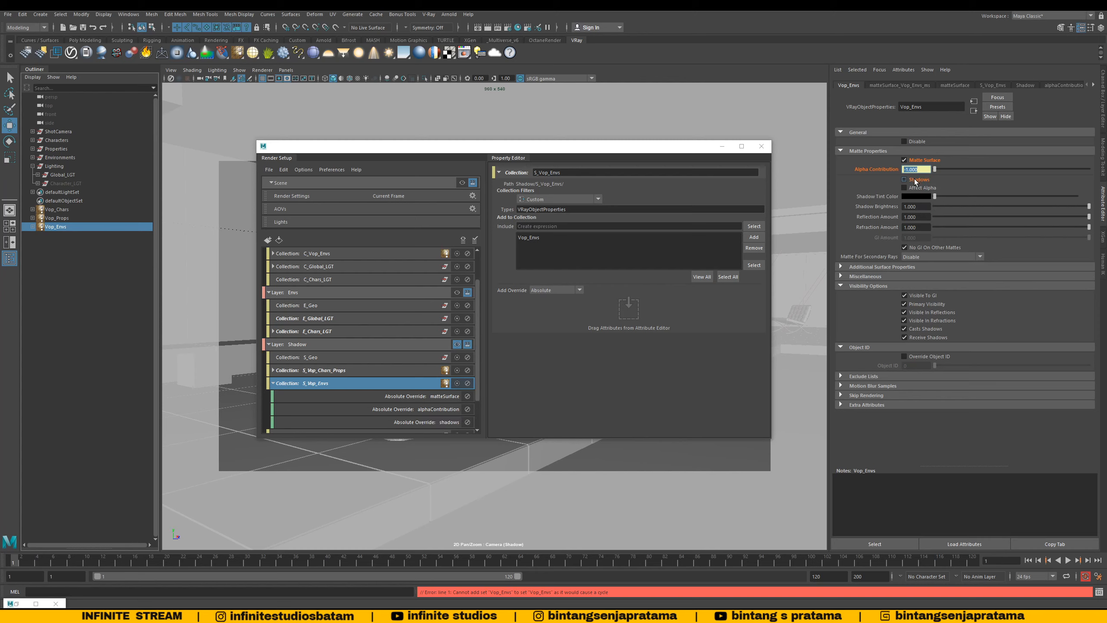
click(915, 179)
right_click(920, 191)
click(973, 228)
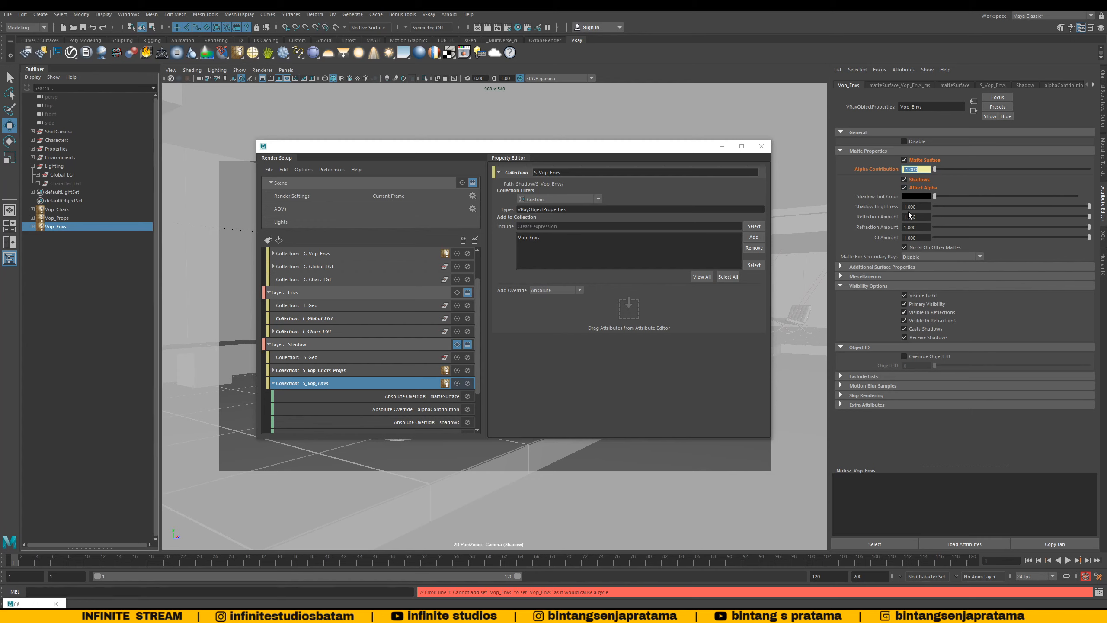
Step: Create relative overrides for Vop_Envs' Reflection Amount, Refraction Amount and GI Amount in the Shadow layer
right_click(890, 216)
click(914, 277)
right_click(894, 228)
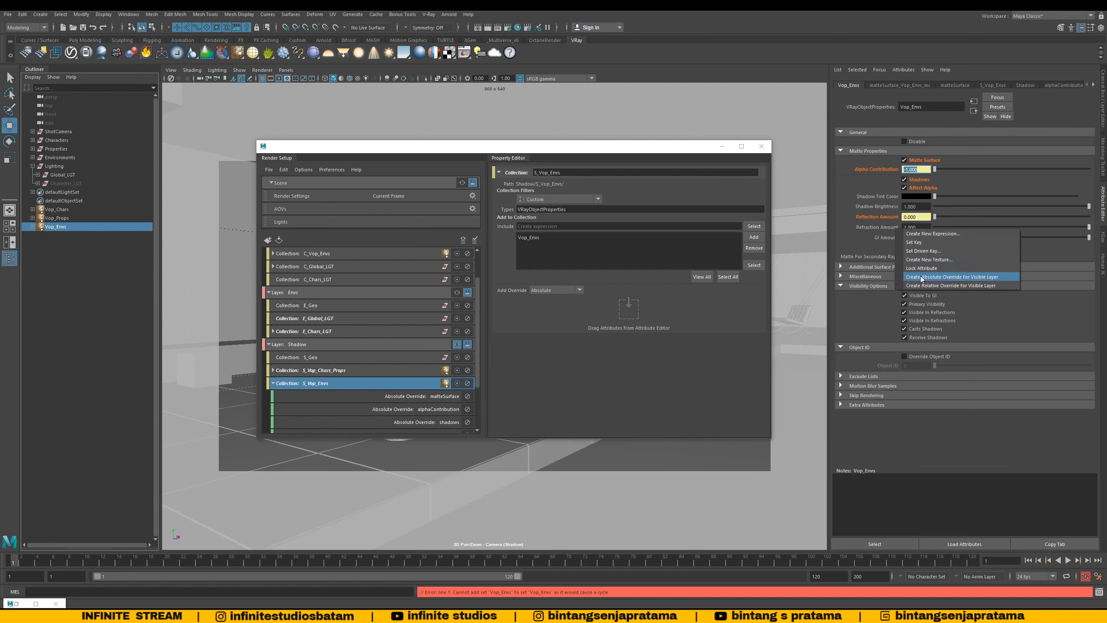
click(923, 277)
right_click(882, 239)
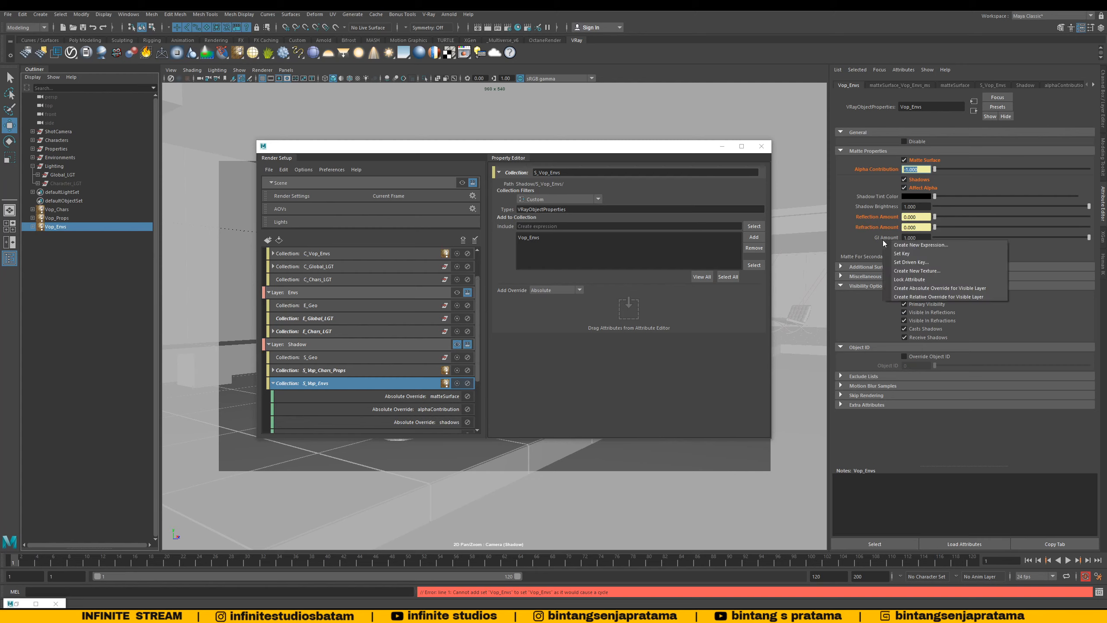
click(949, 297)
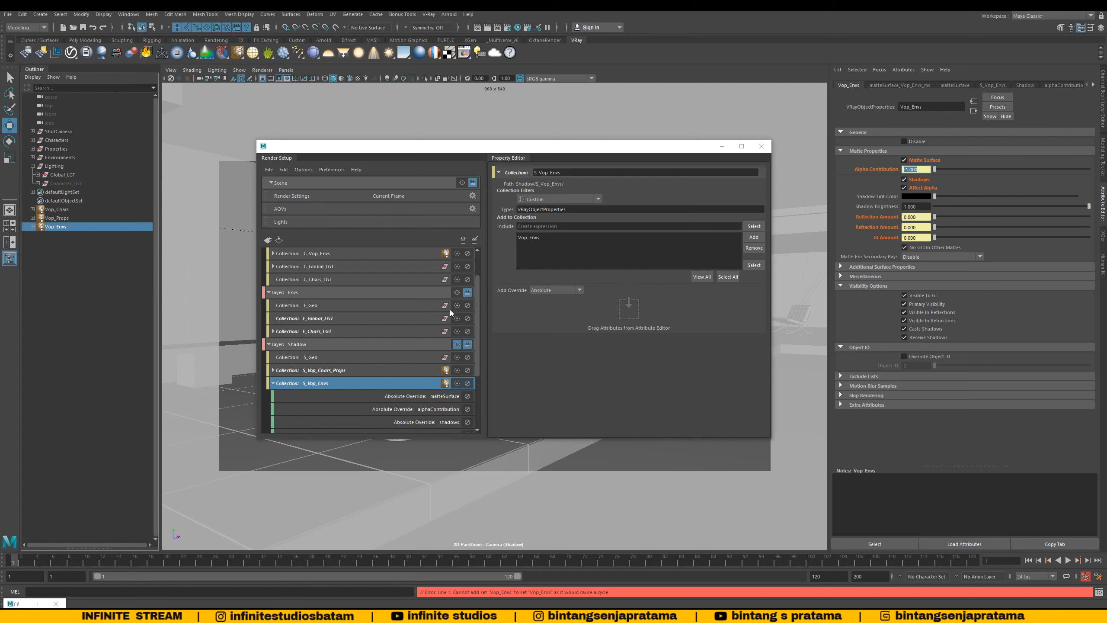
Step: Review the matte, alpha, shadow, reflection, refraction and GI overrides listed under the S_Vop_Envs collection
scroll(394, 386, down, 3)
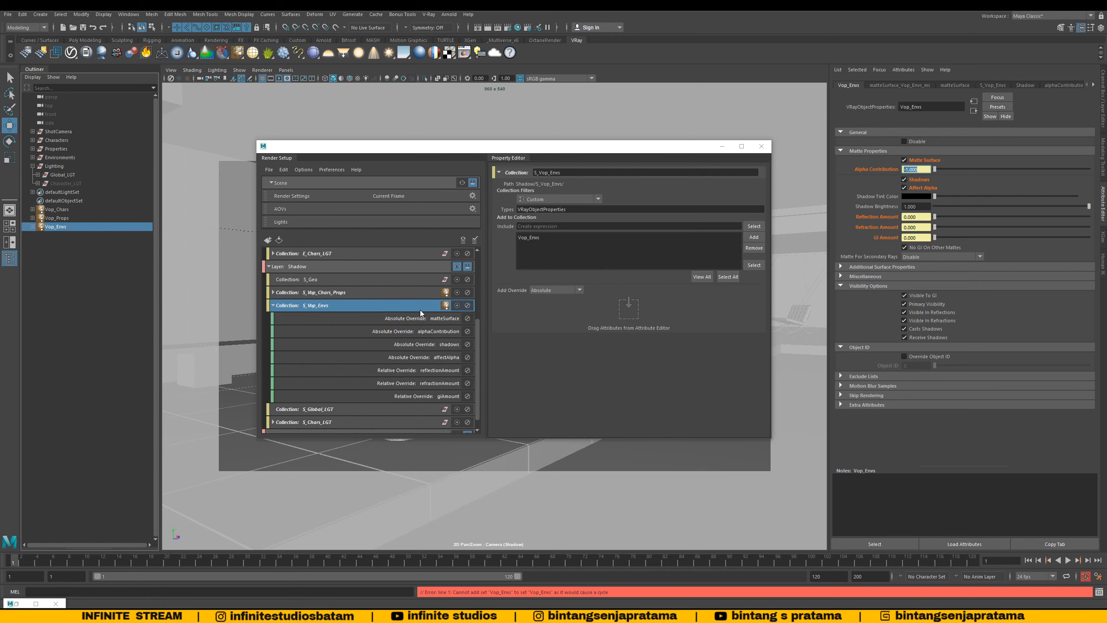
scroll(421, 311, up, 2)
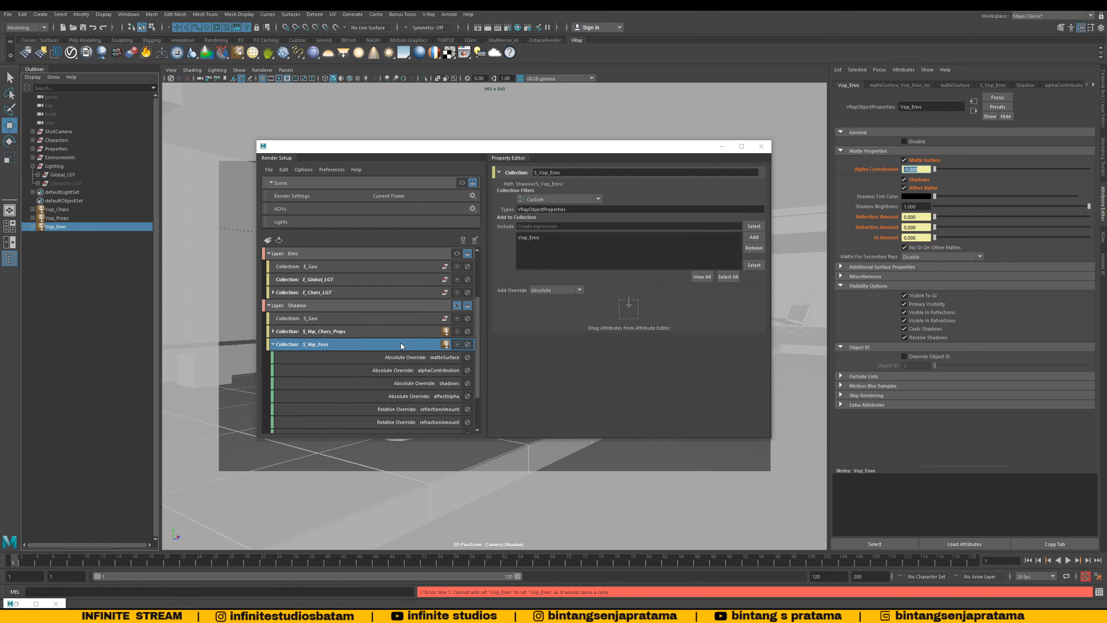
click(273, 344)
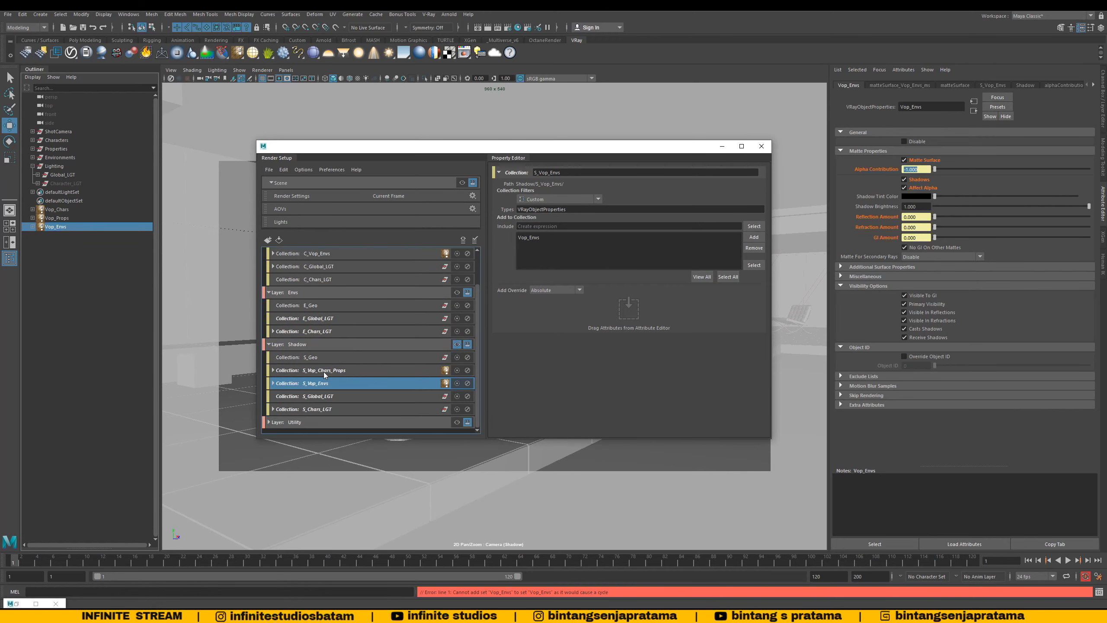
click(321, 349)
drag(416, 151, 438, 151)
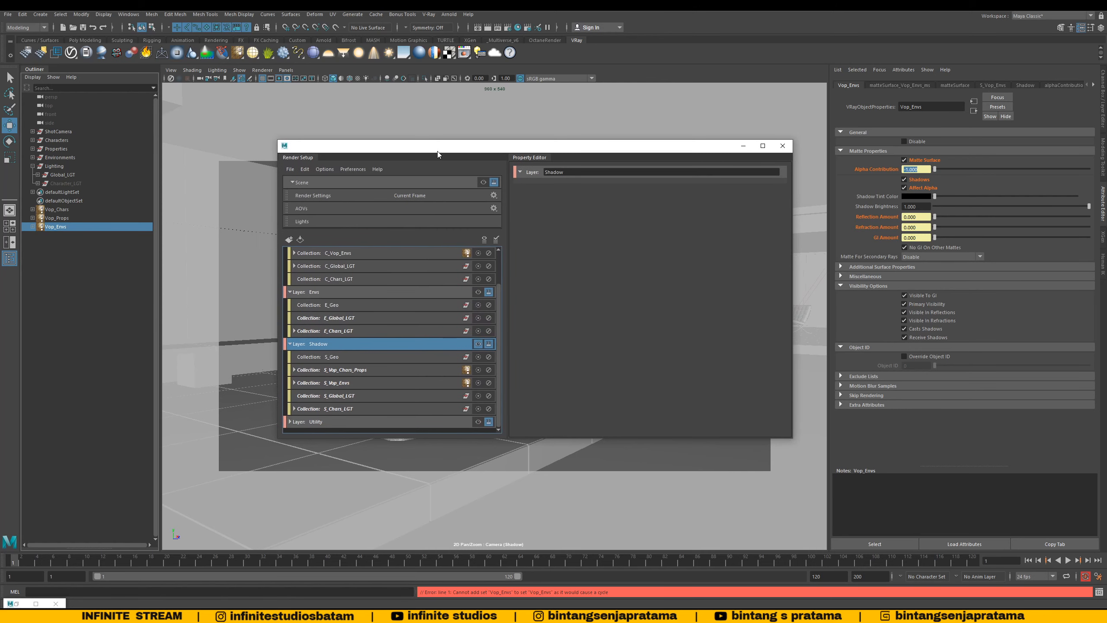
click(301, 383)
click(294, 382)
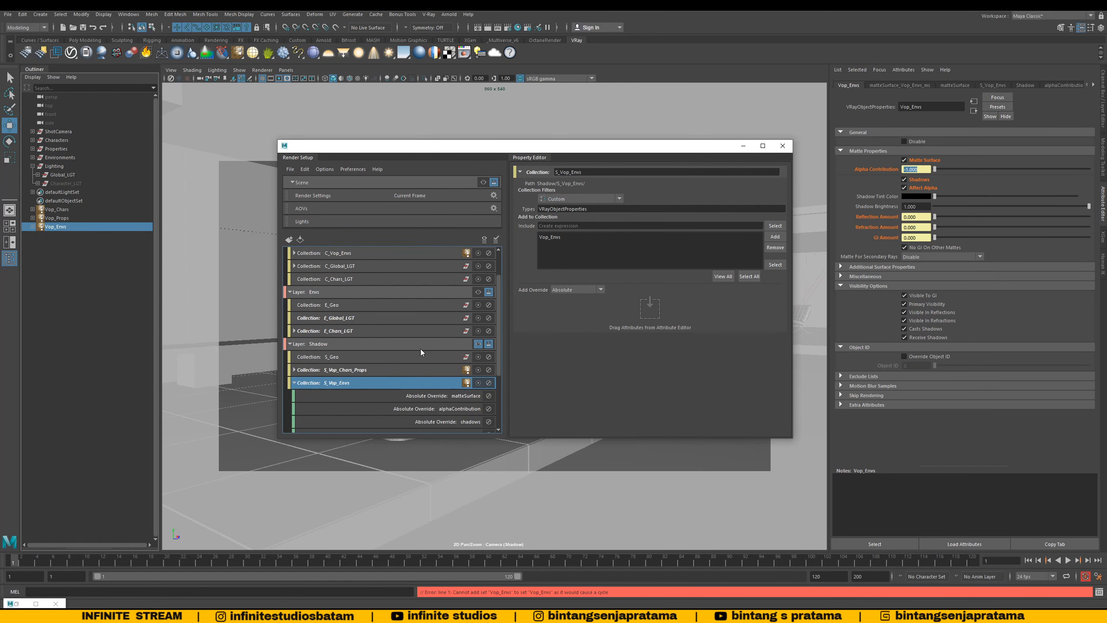
scroll(420, 349, down, 3)
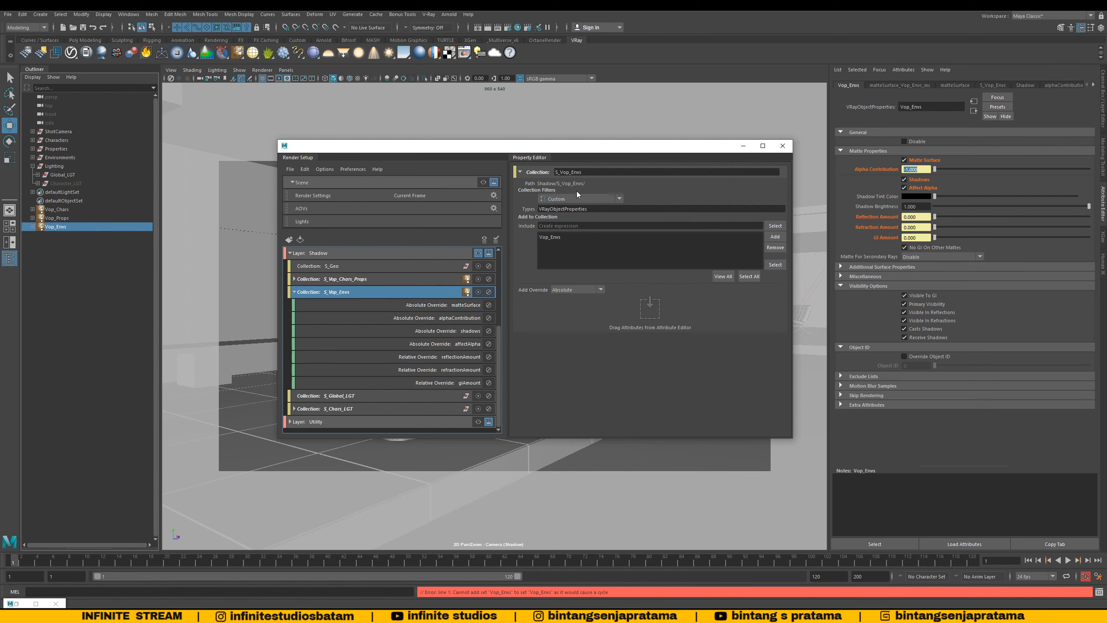
Step: Open the Shadow layer's V-Ray render settings at the GI options and arrange them beside the Render Setup window
drag(536, 149, 524, 150)
click(508, 27)
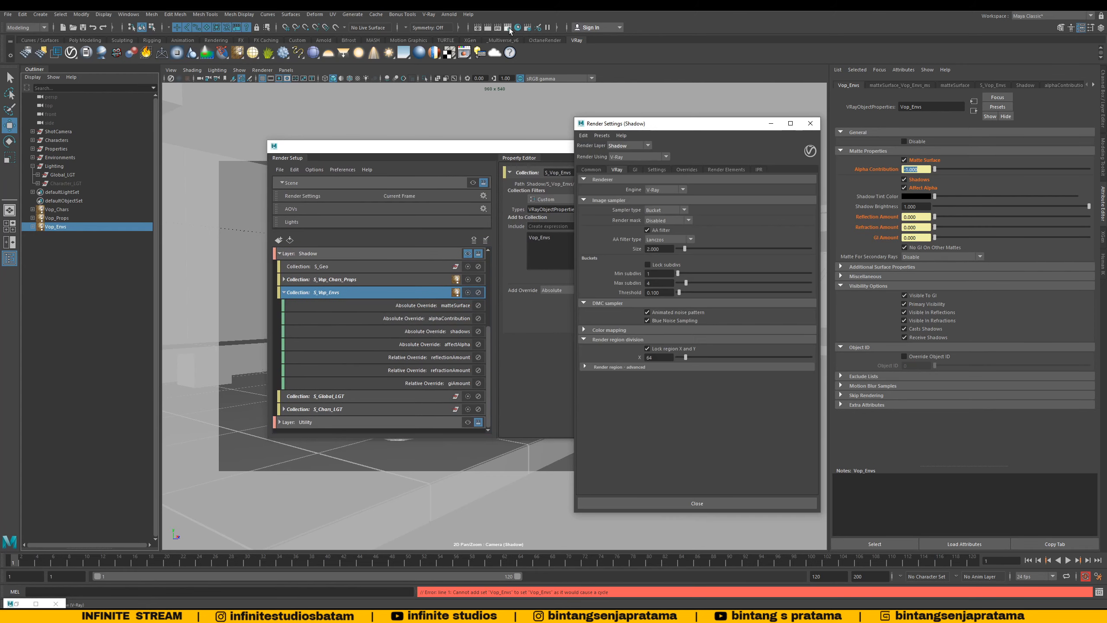
drag(623, 127, 566, 122)
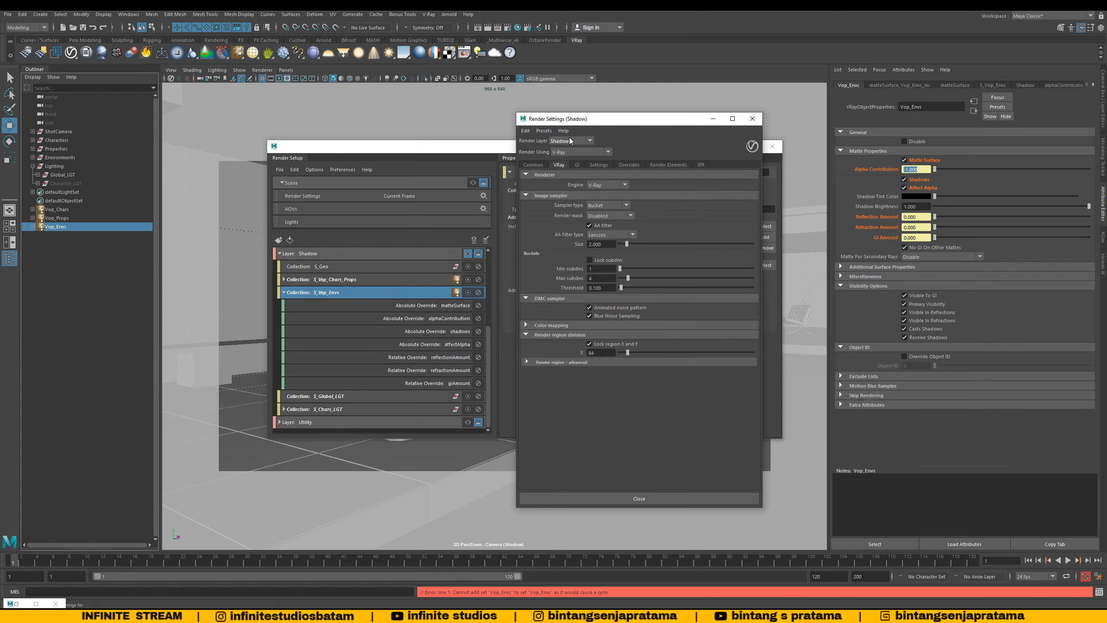
click(578, 165)
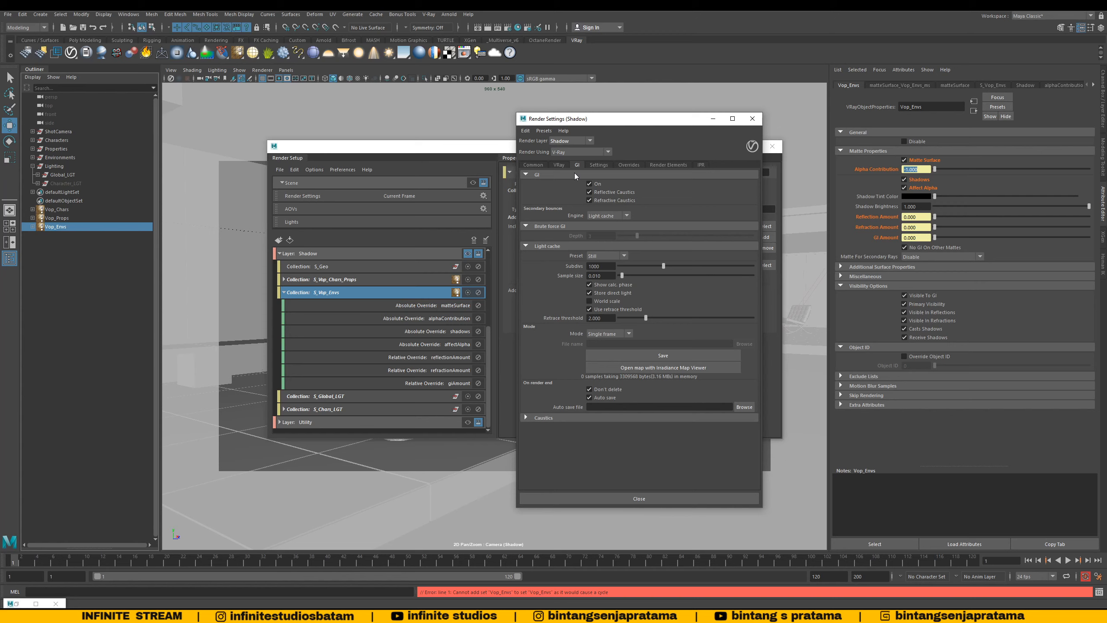
click(307, 256)
scroll(339, 285, up, 3)
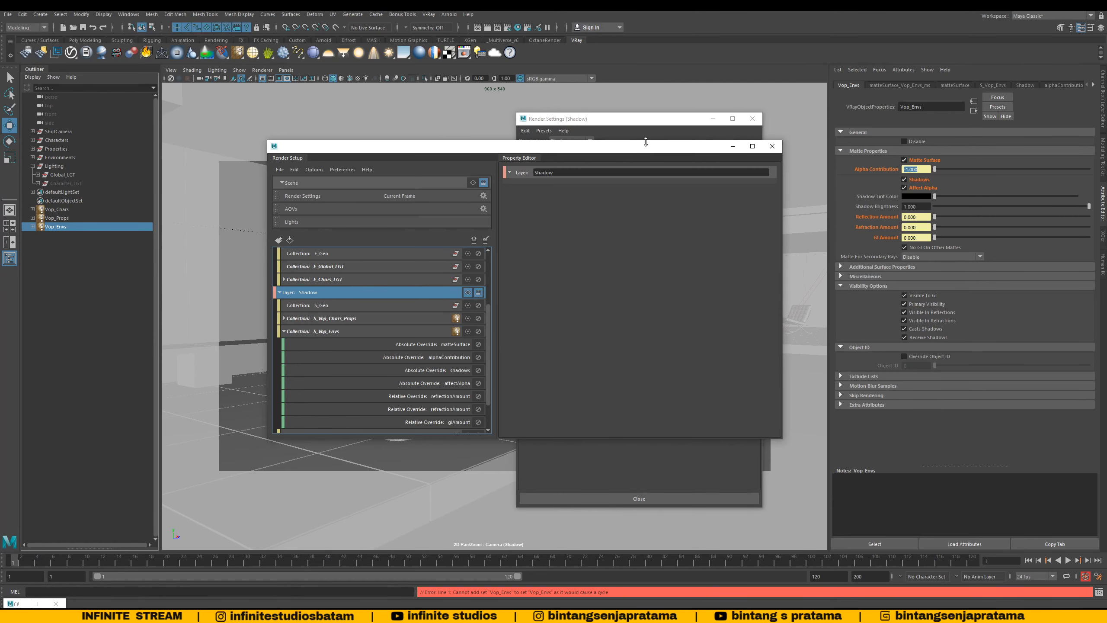
drag(645, 142, 339, 138)
drag(564, 119, 631, 124)
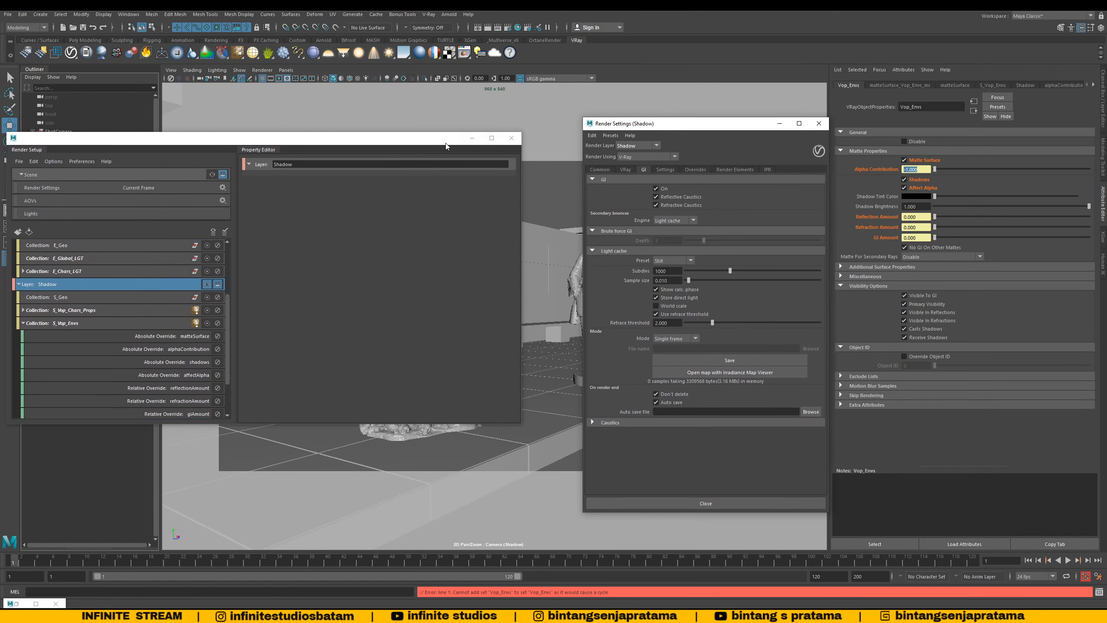
drag(445, 143, 502, 131)
Step: Collapse the Chars layer and the S_Vop_Envs overrides in the render layer list, keeping the Shadow layer expanded and selected
scroll(201, 276, up, 3)
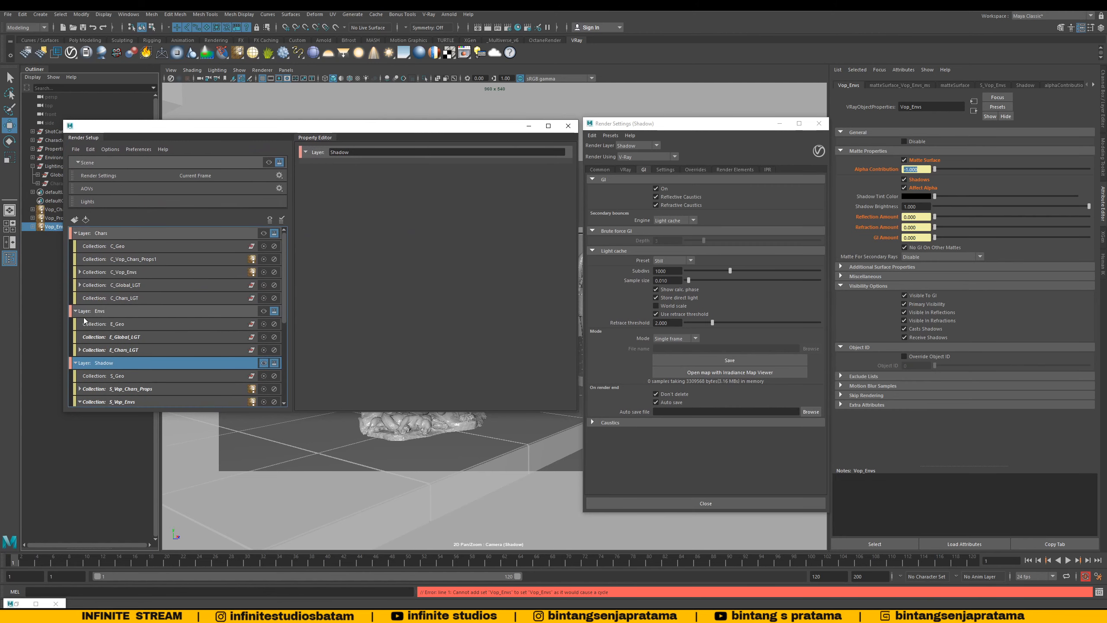
click(75, 233)
click(75, 298)
click(118, 234)
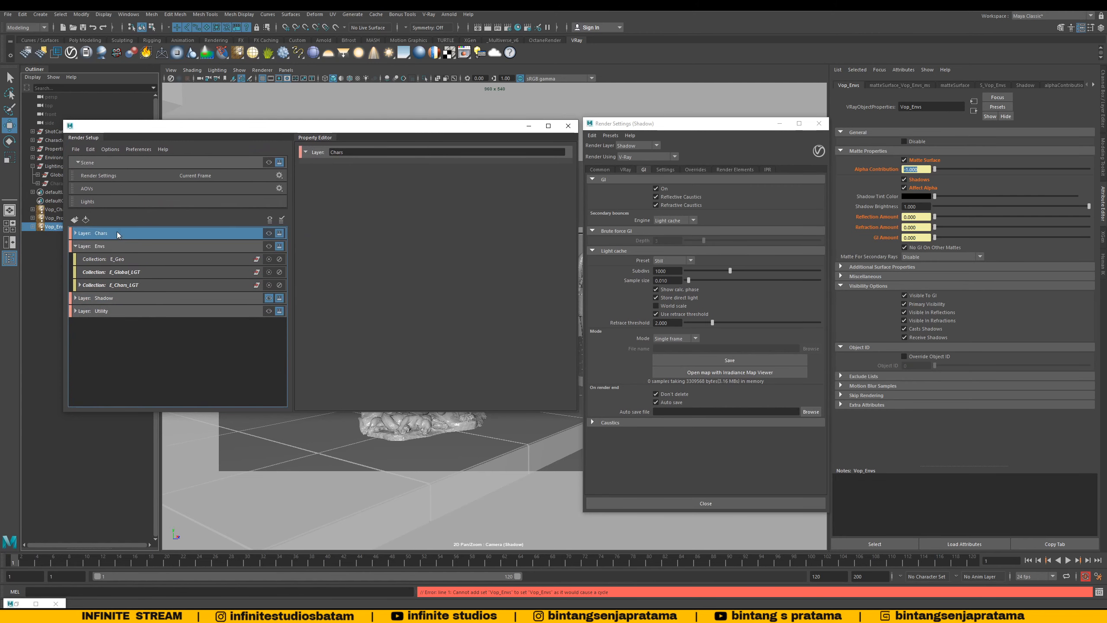
click(87, 246)
click(75, 246)
click(76, 247)
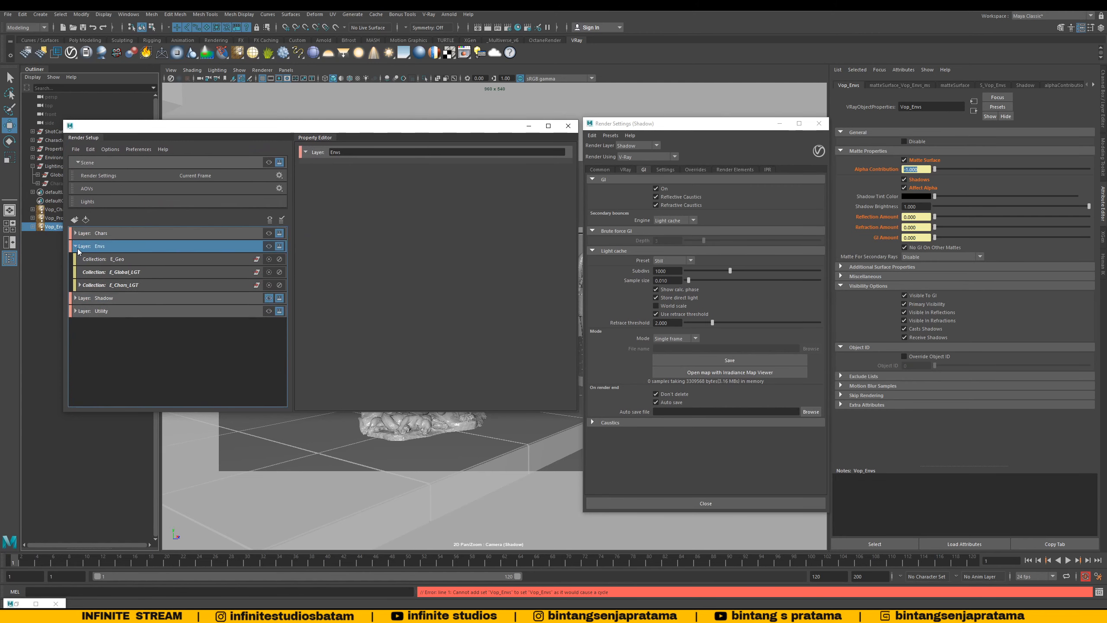
click(75, 298)
click(128, 302)
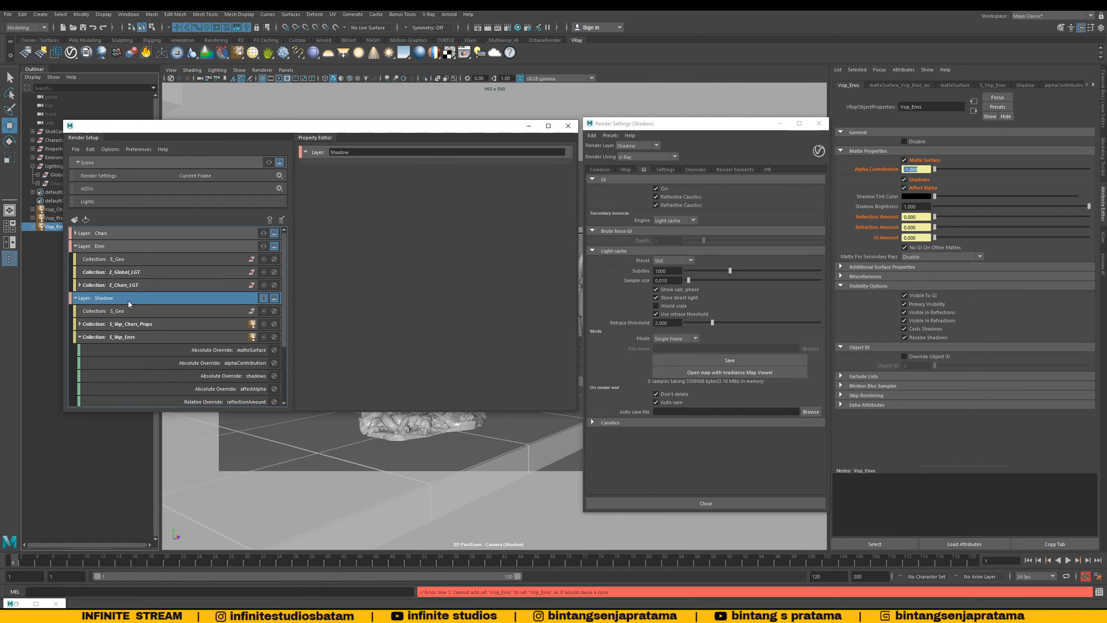
click(85, 338)
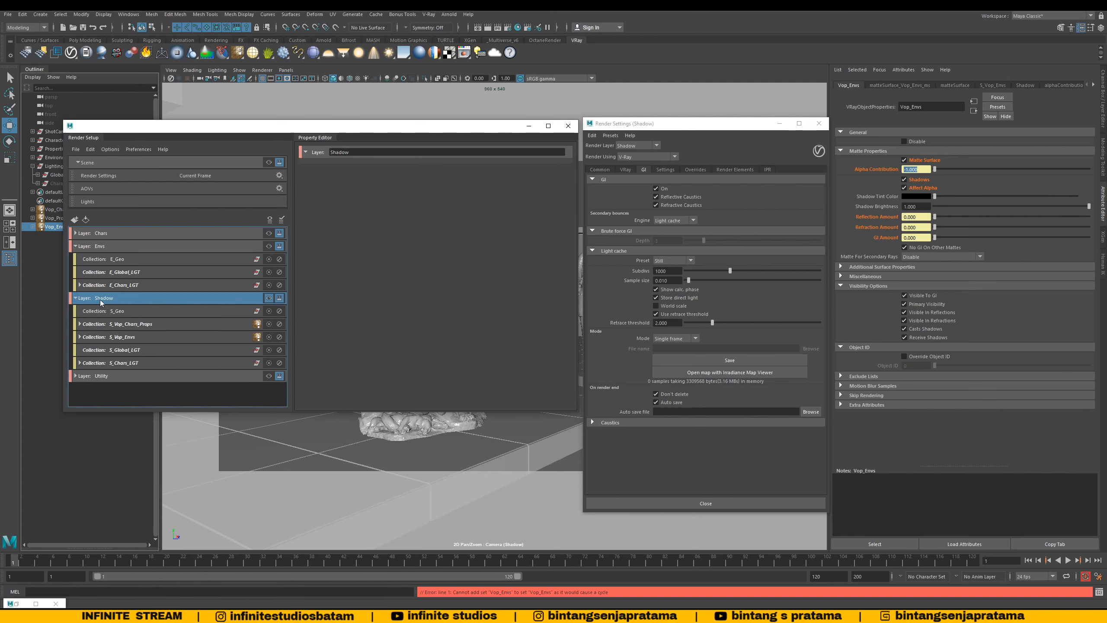
Step: Create an absolute override for GI On in the Shadow layer, turn GI off and collapse the layer's Render Settings entry
right_click(661, 191)
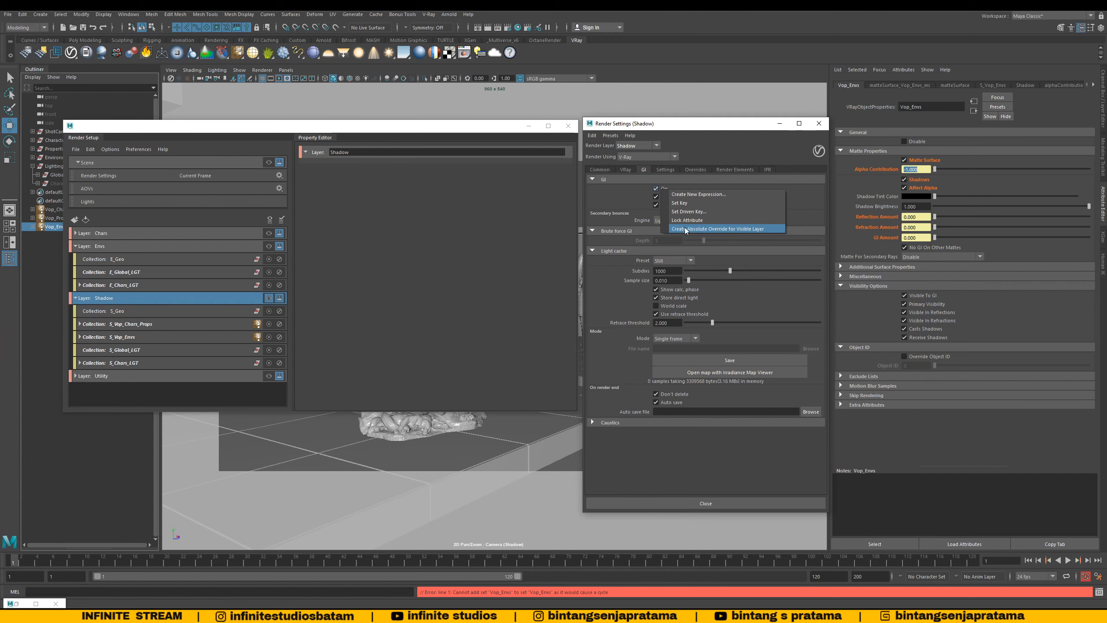
click(685, 228)
click(655, 188)
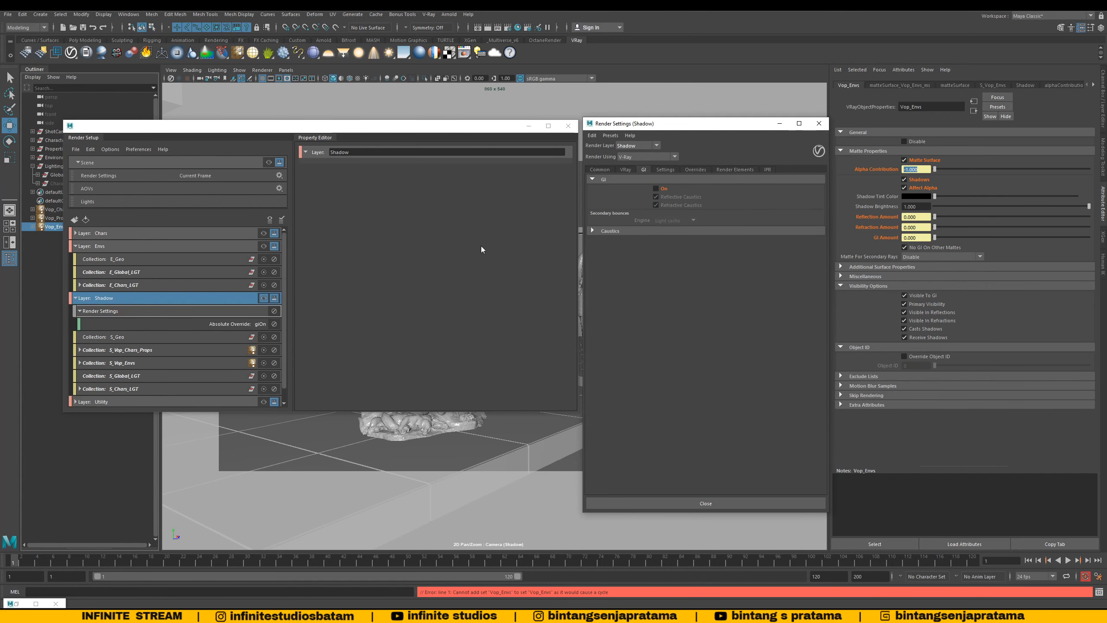
click(80, 311)
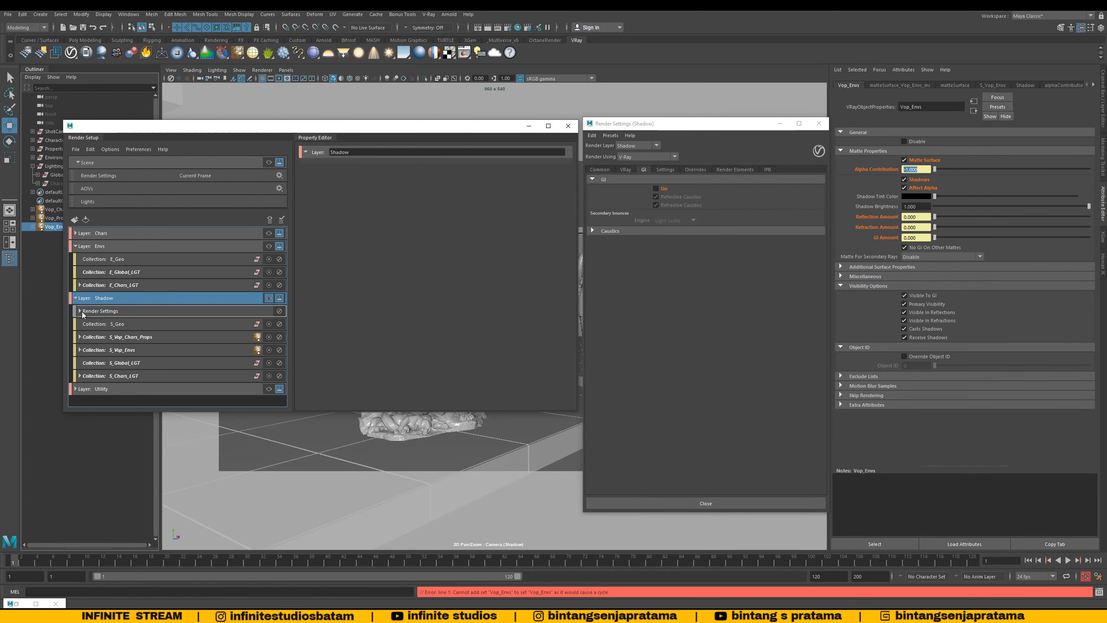
Step: Review the GI On absolute override in the Shadow layer's Render Settings entry, collapse that entry and reselect the Shadow layer
click(80, 310)
click(161, 311)
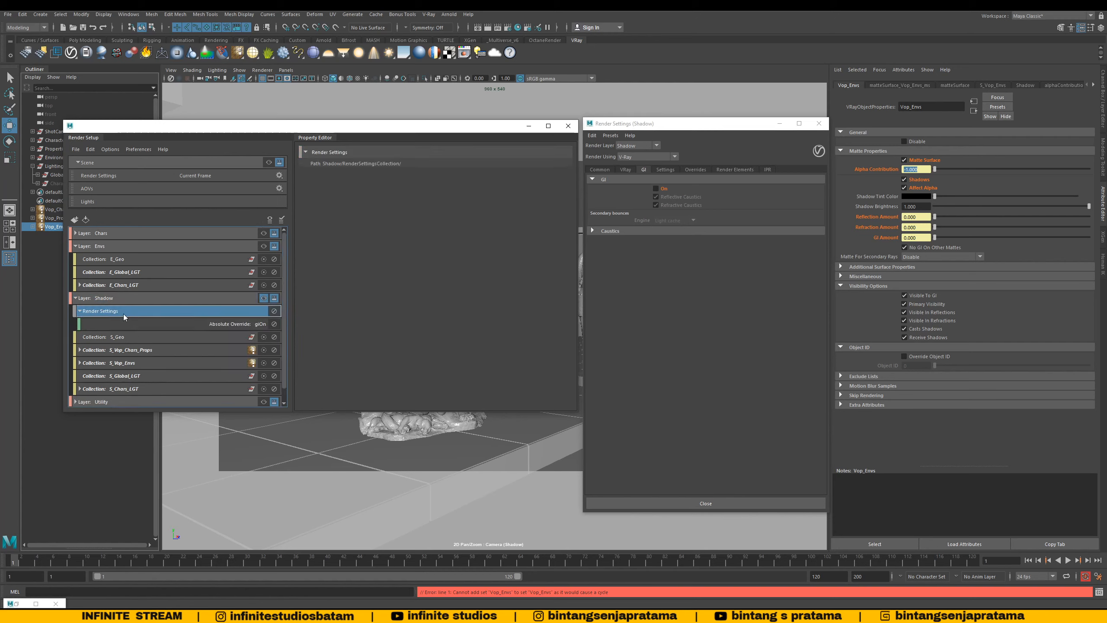
click(234, 324)
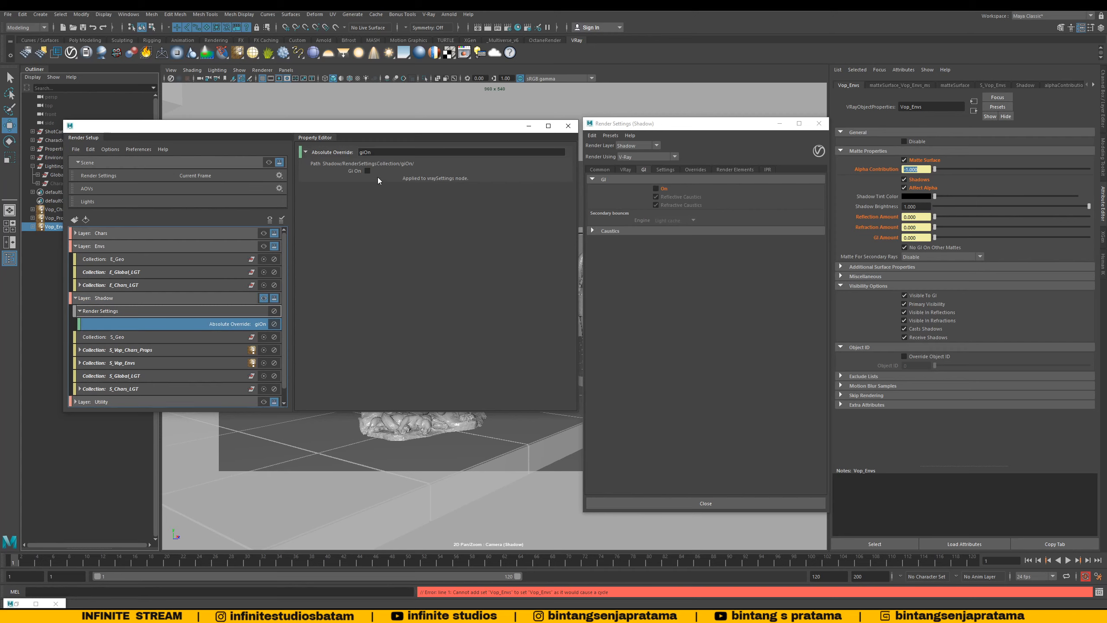
key(Delete)
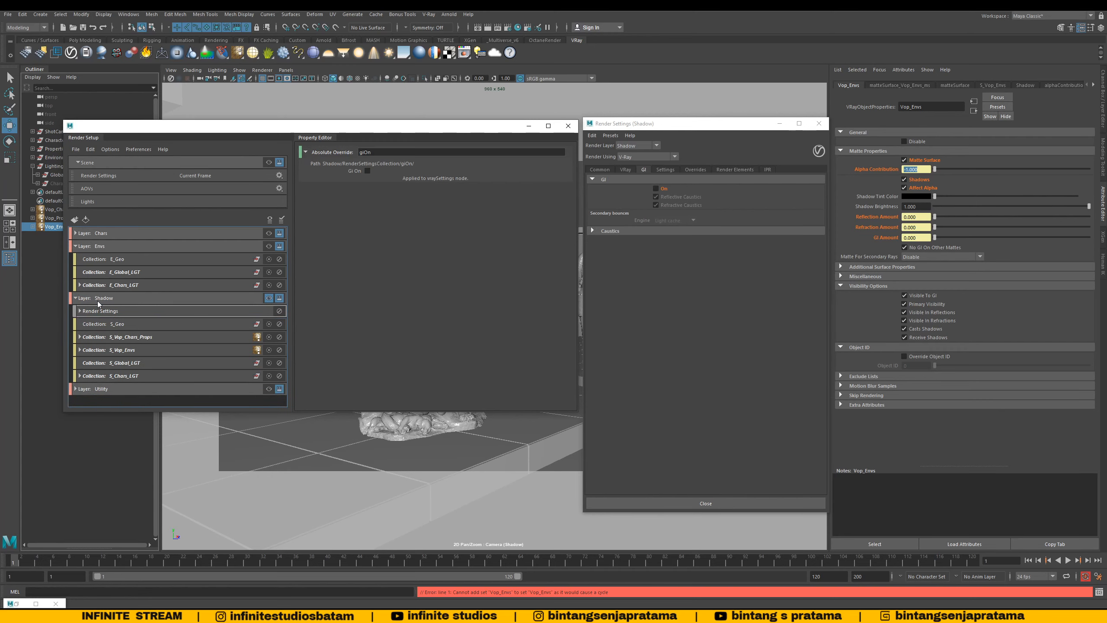
click(97, 302)
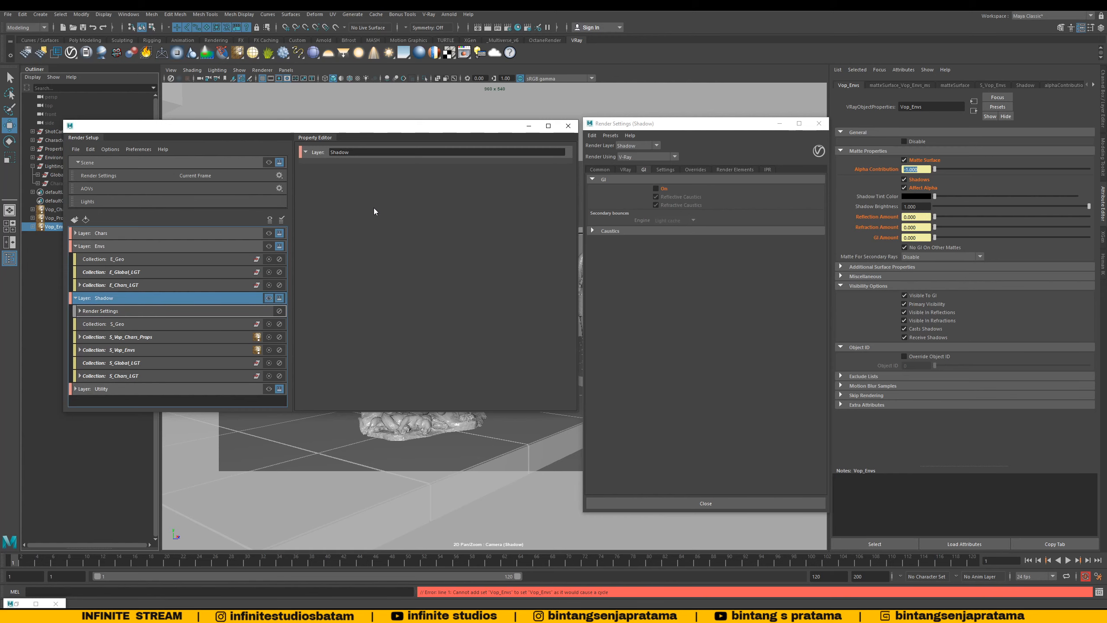
Step: Restore the V-Ray Frame Buffer, arrange it beside the Render Setup window and render the Shadow layer
drag(278, 133, 711, 145)
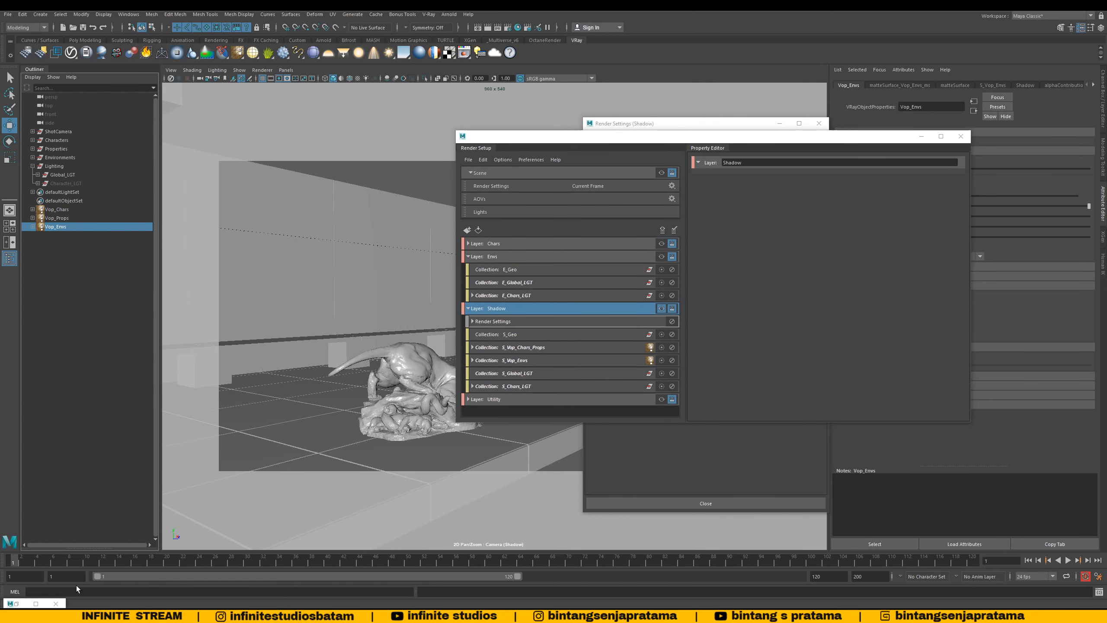
click(16, 603)
drag(493, 137, 495, 145)
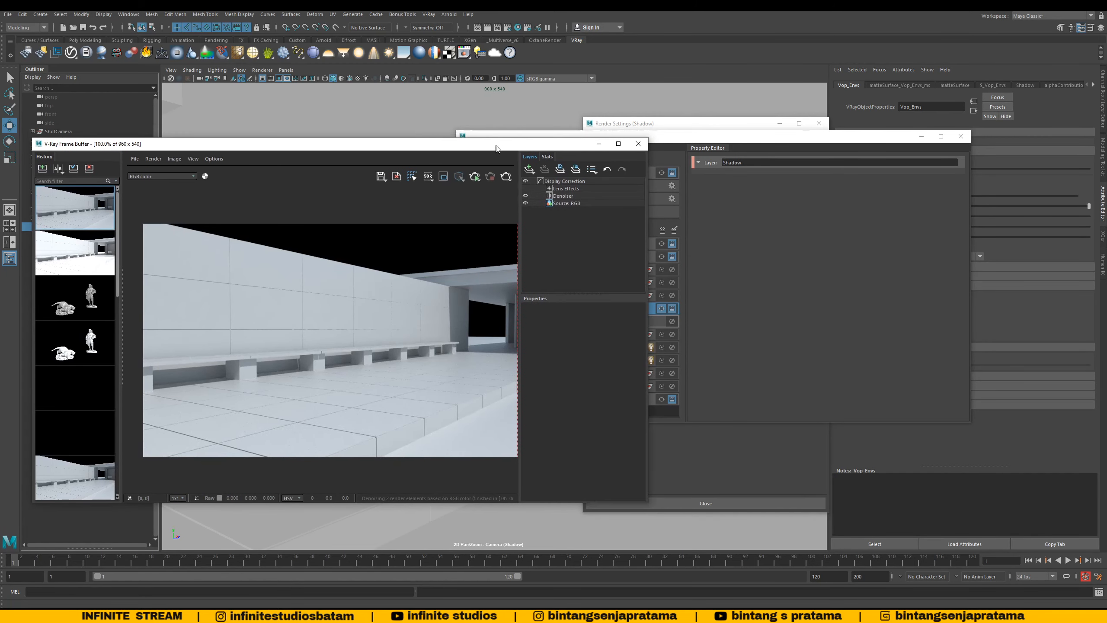
drag(691, 142, 867, 152)
click(543, 147)
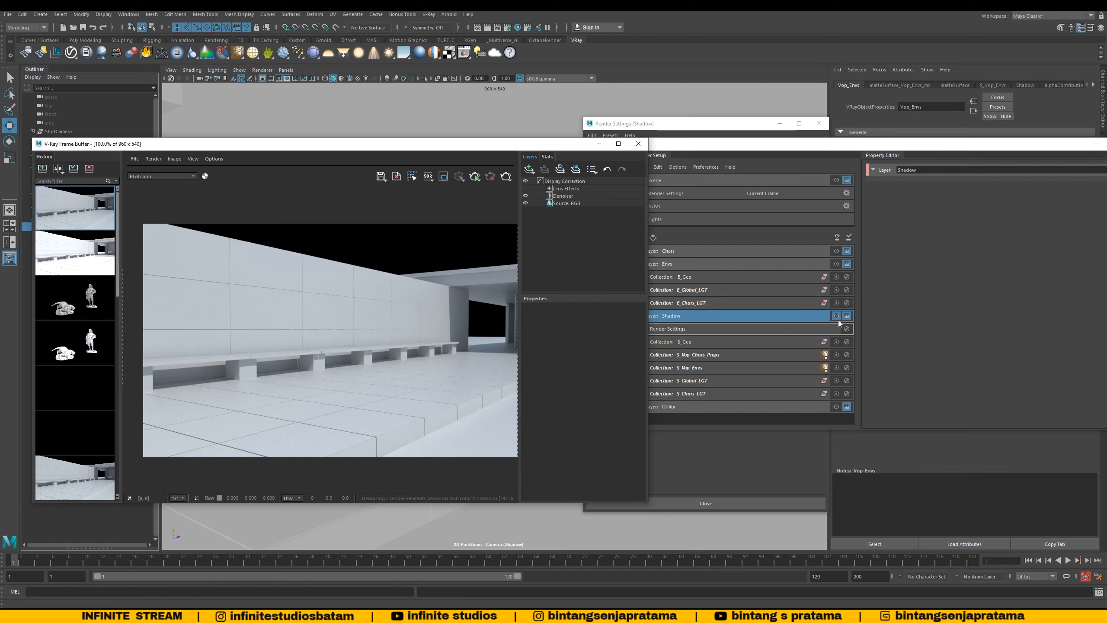
click(744, 319)
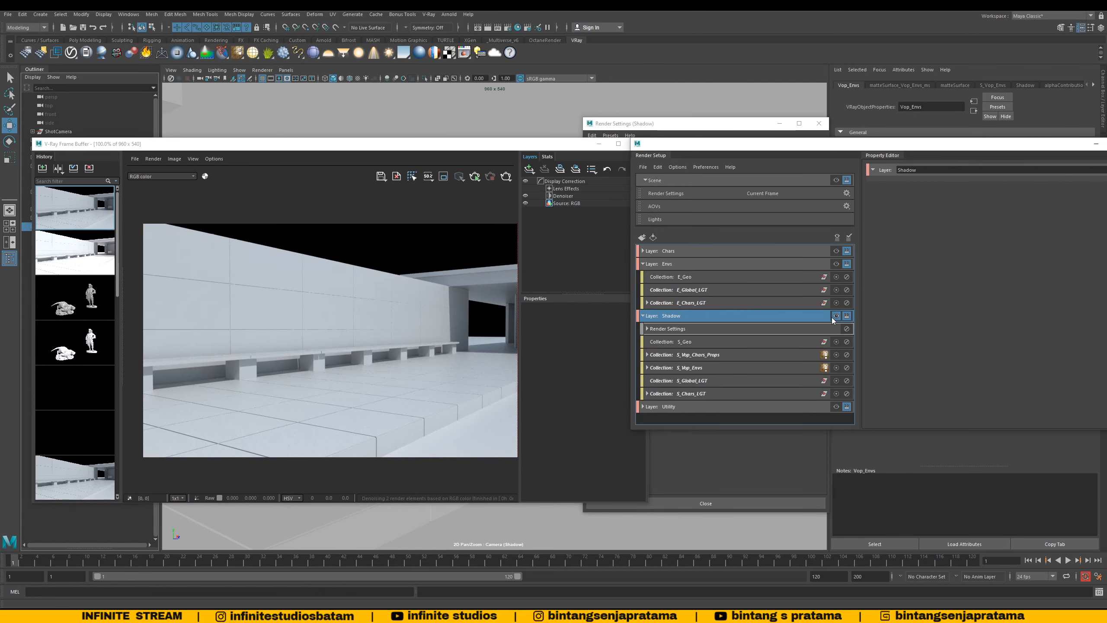
click(505, 176)
click(523, 189)
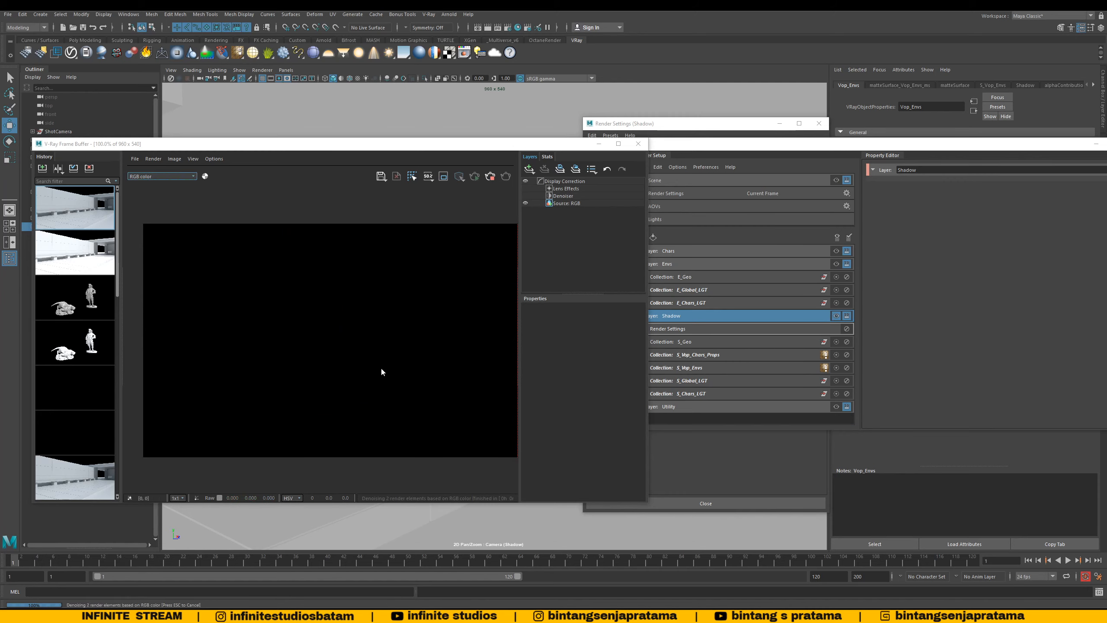
Step: Switch the rendered Shadow image to its alpha channel and examine the shadow areas close up
click(206, 177)
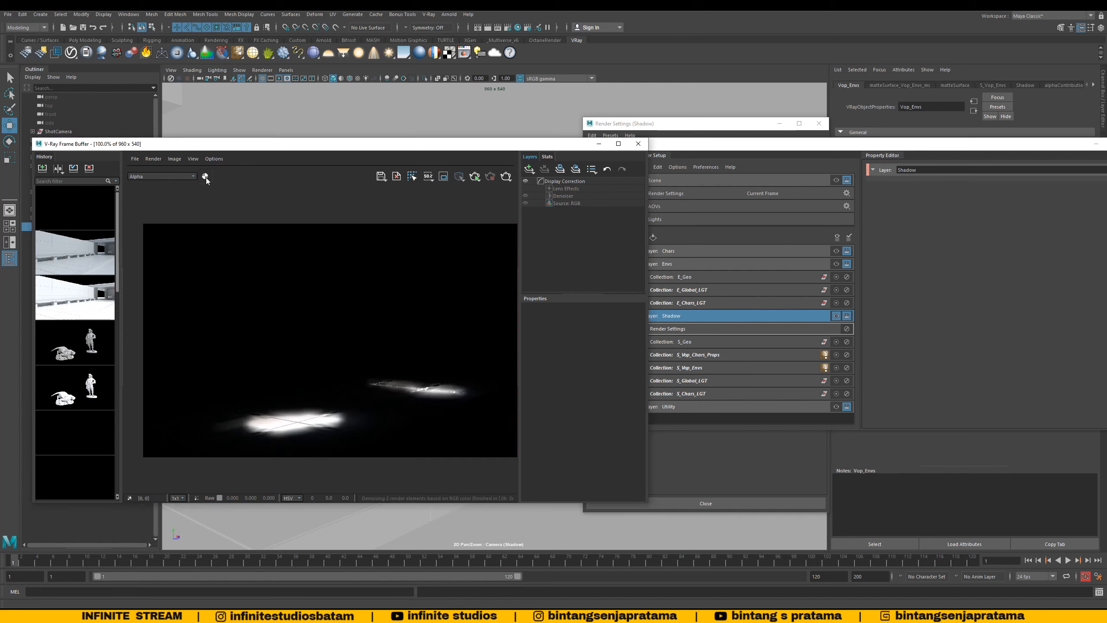
click(206, 178)
click(206, 177)
scroll(301, 409, up, 3)
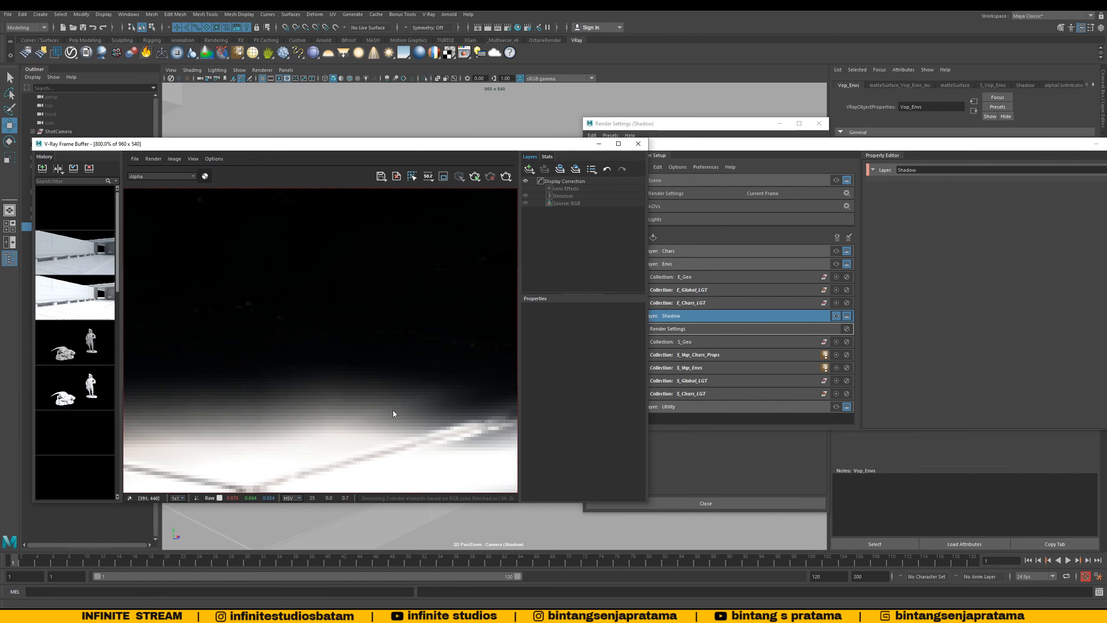
scroll(403, 403, down, 1)
middle_drag(406, 398, 306, 359)
scroll(316, 370, down, 1)
middle_drag(490, 342, 365, 343)
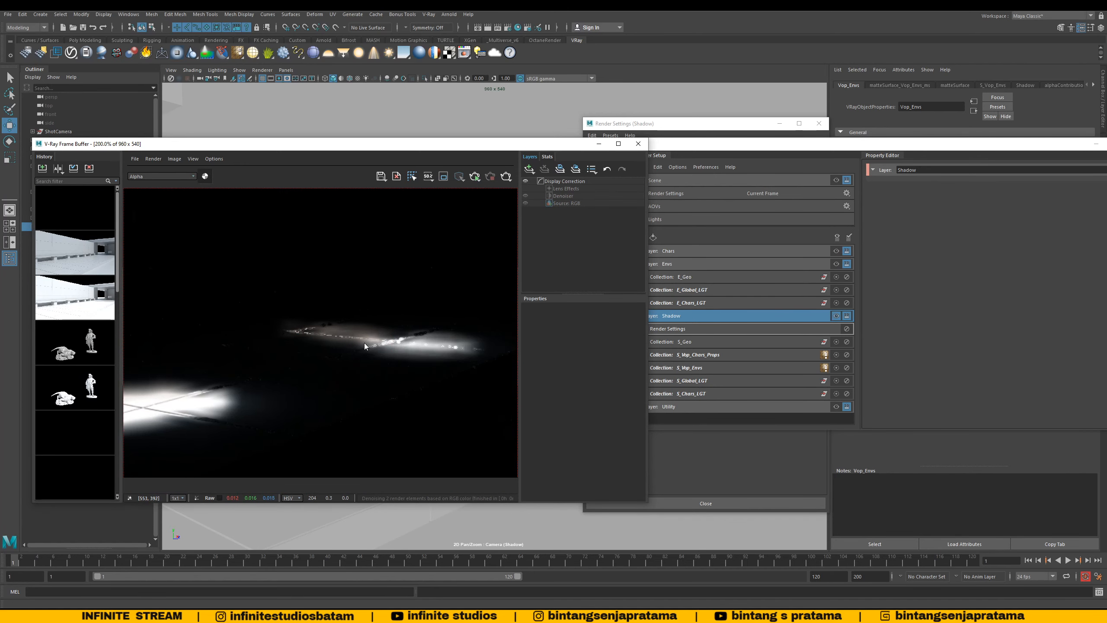
scroll(368, 343, up, 1)
scroll(397, 339, down, 1)
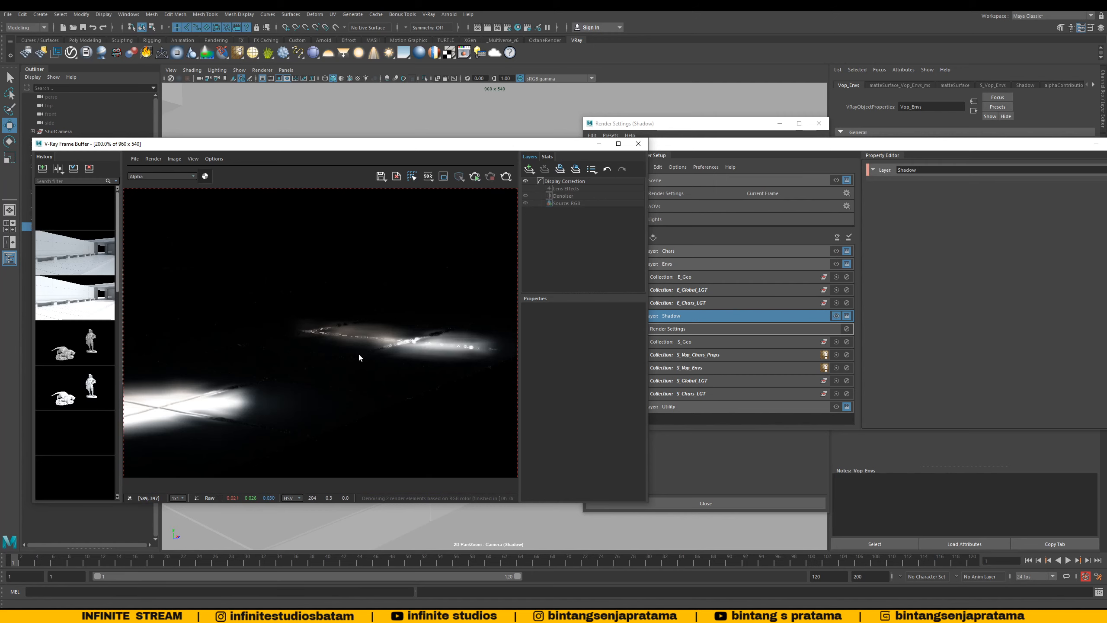
scroll(358, 355, down, 1)
scroll(358, 354, up, 1)
mouse_move(359, 356)
middle_down()
mouse_move(351, 332)
mouse_move(361, 365)
middle_up()
scroll(352, 332, down, 1)
scroll(351, 380, up, 1)
scroll(351, 381, down, 1)
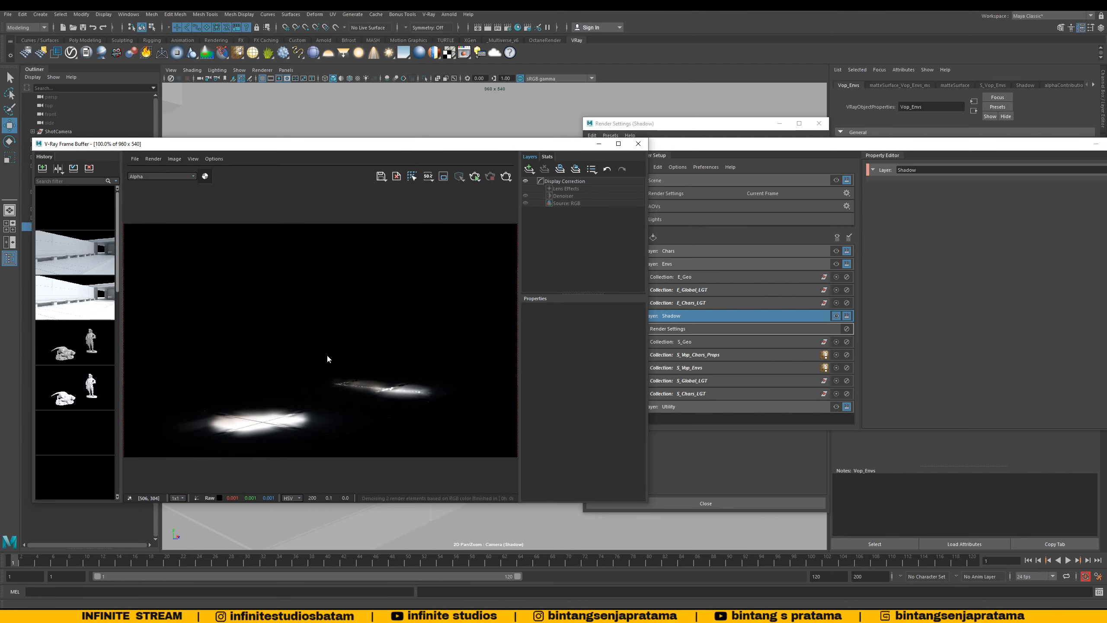
Step: Compare the RGB color and alpha channels of the Shadow render by switching repeatedly between them
click(206, 176)
click(206, 176)
drag(719, 139, 515, 152)
drag(675, 162, 195, 171)
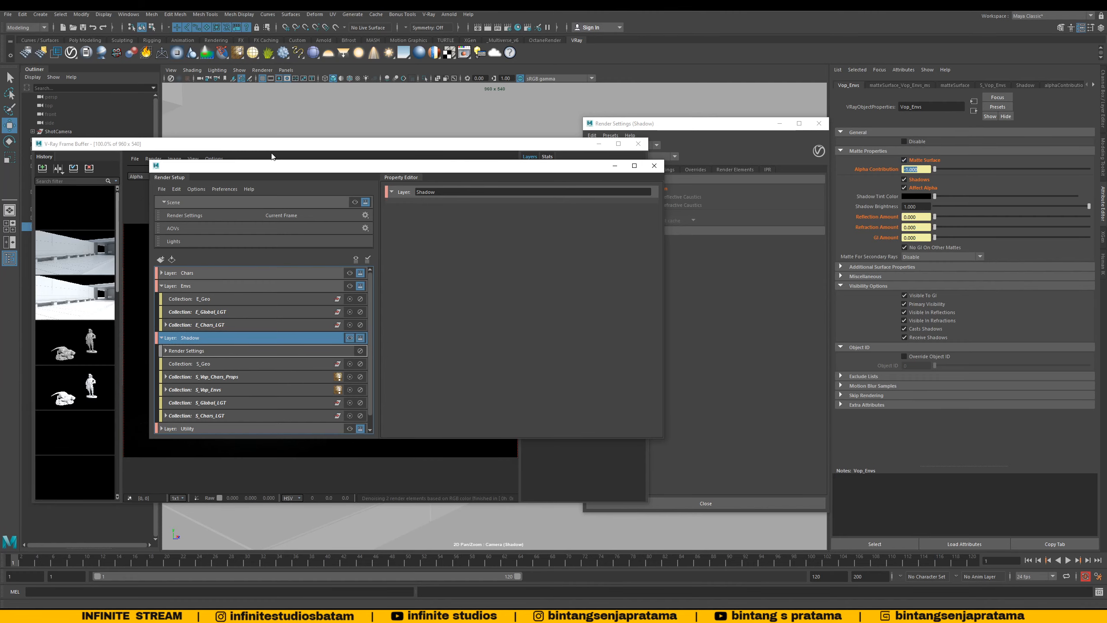
drag(279, 166, 528, 164)
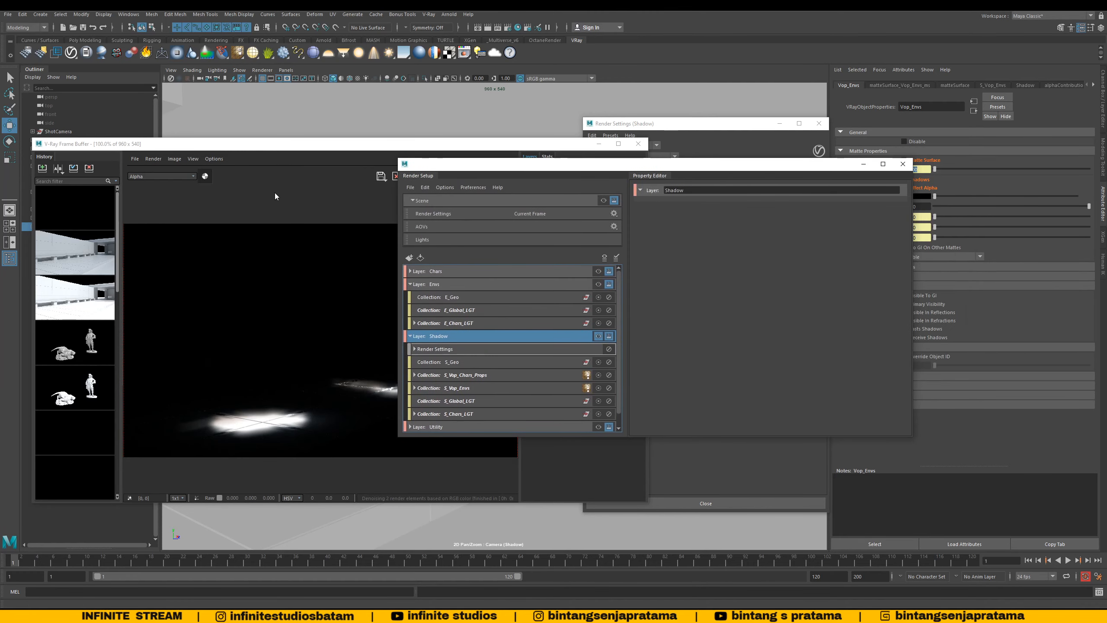
click(205, 176)
click(206, 176)
click(205, 177)
click(205, 177)
click(205, 176)
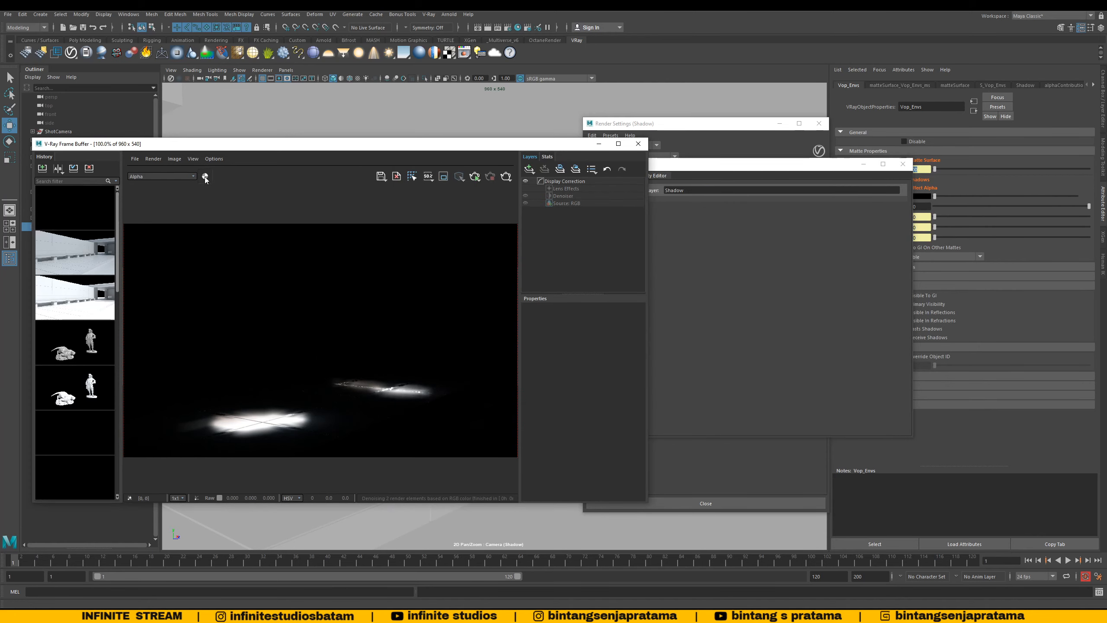
click(205, 176)
click(206, 177)
click(205, 177)
click(206, 177)
click(206, 177)
click(205, 177)
Step: Collapse the Envs and Shadow layers and make Utility the selected, visible render layer
drag(688, 165, 562, 149)
click(284, 268)
click(284, 281)
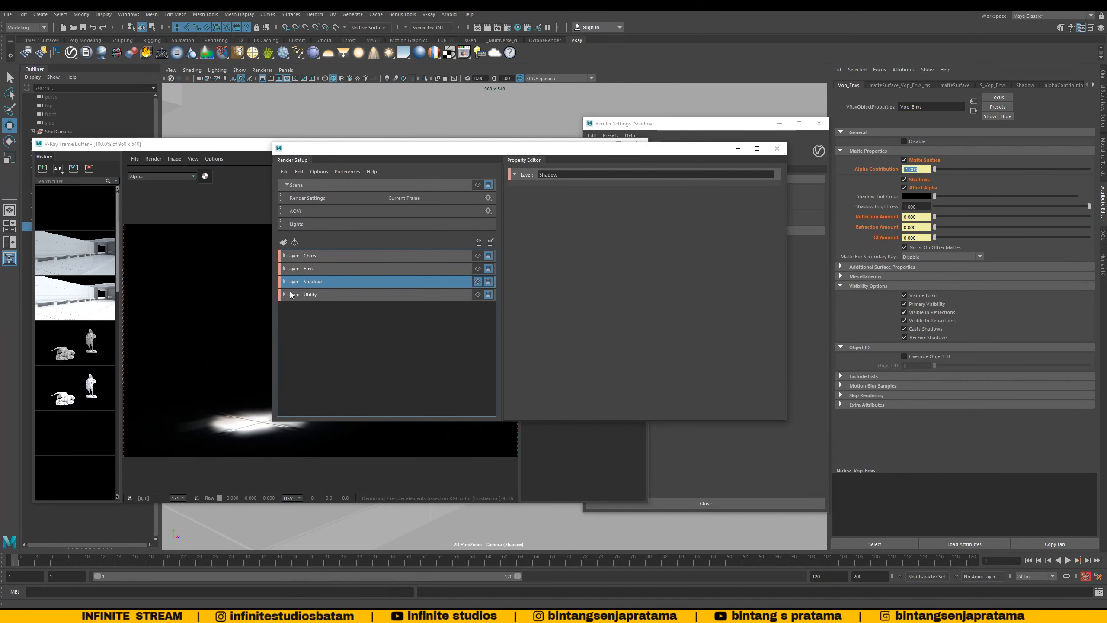
click(327, 296)
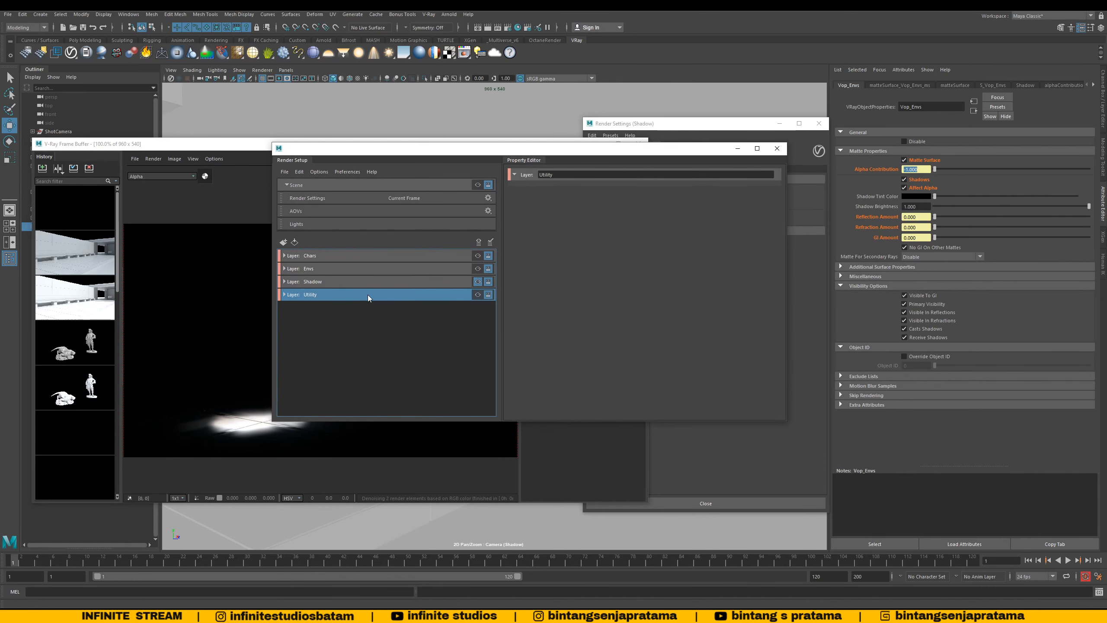
click(477, 296)
drag(484, 154, 378, 149)
Step: Expand the Utility and Shadow layers and review the members of the U_Geo and S_Vop_Chars_Props collections
click(177, 291)
click(178, 291)
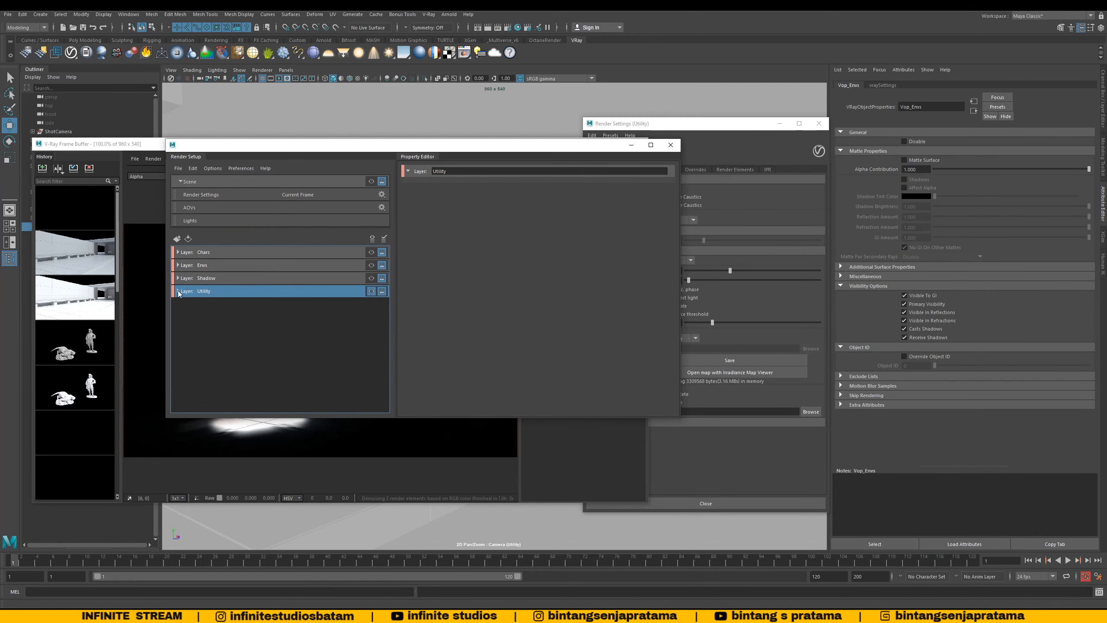
click(178, 291)
click(177, 278)
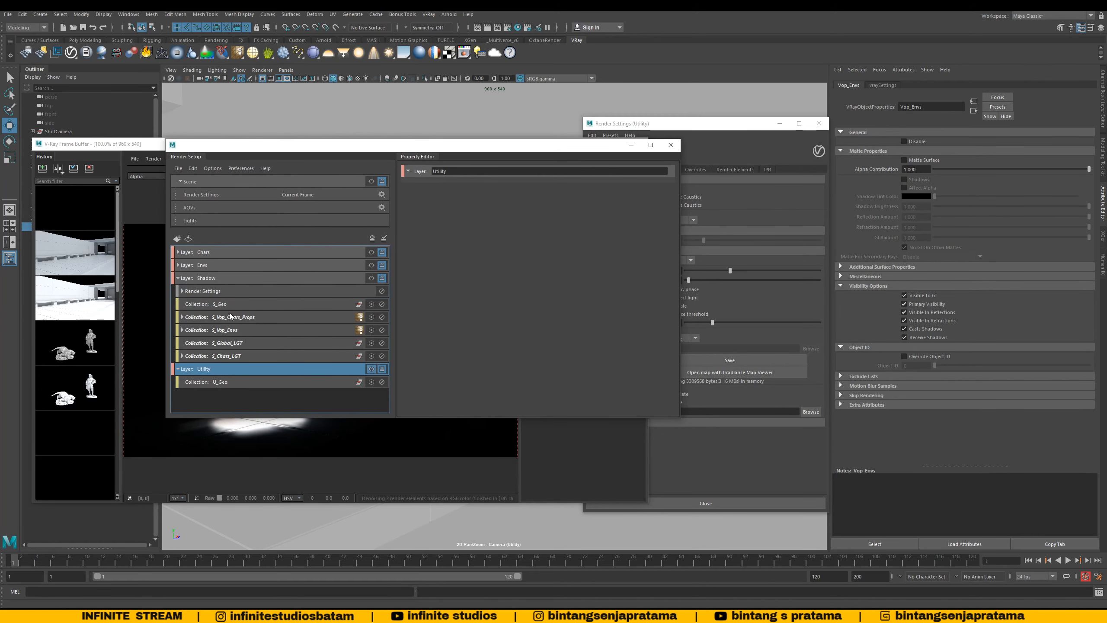
click(229, 386)
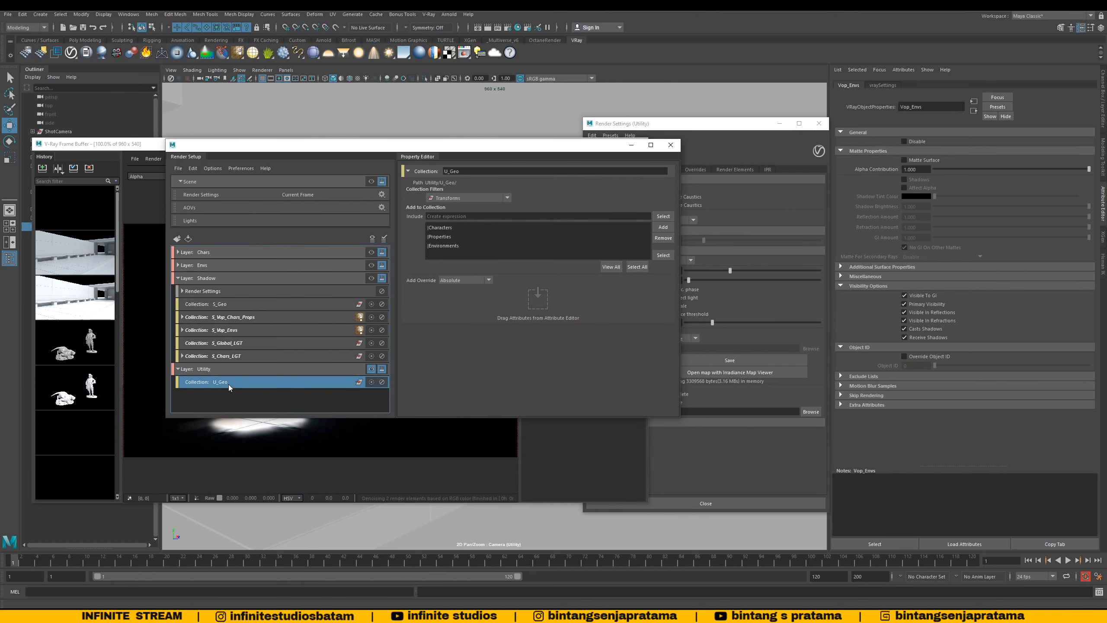
click(277, 317)
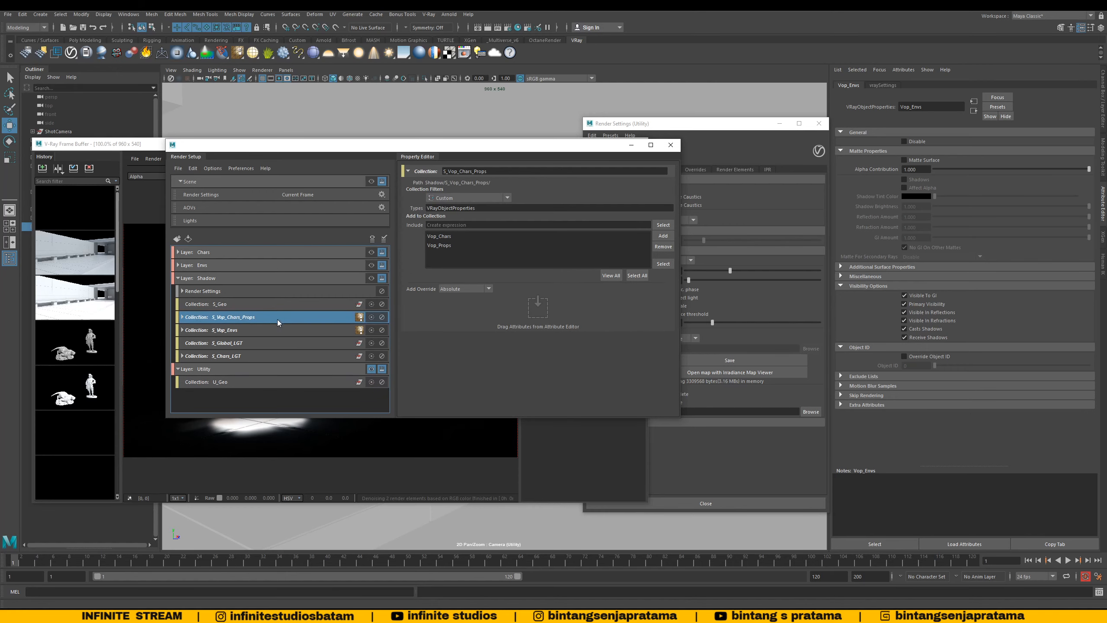
drag(146, 139, 172, 184)
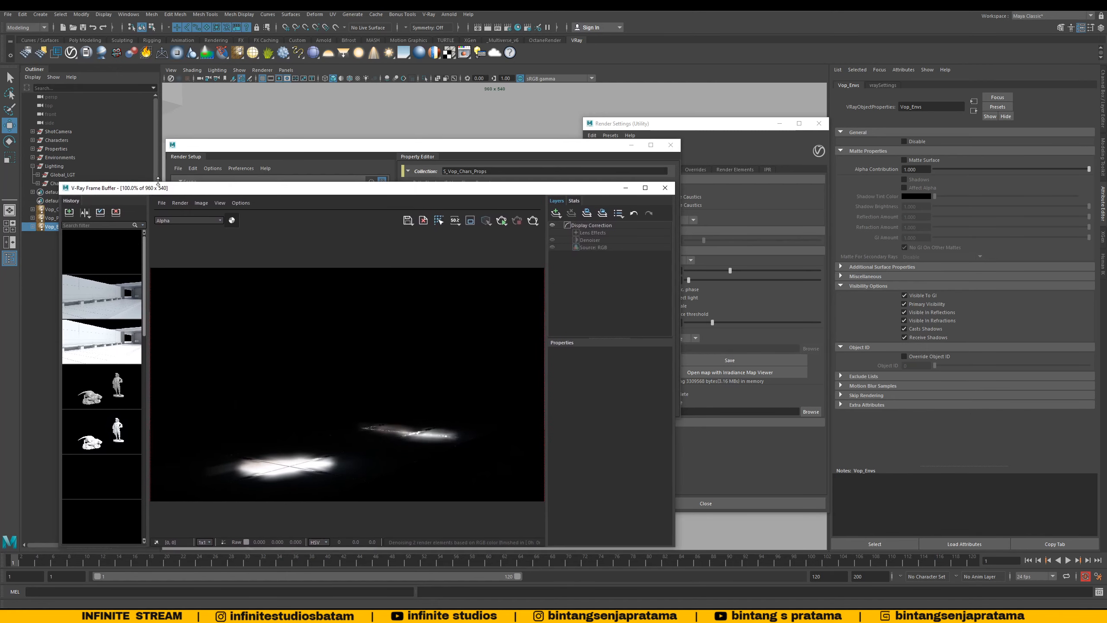
click(248, 357)
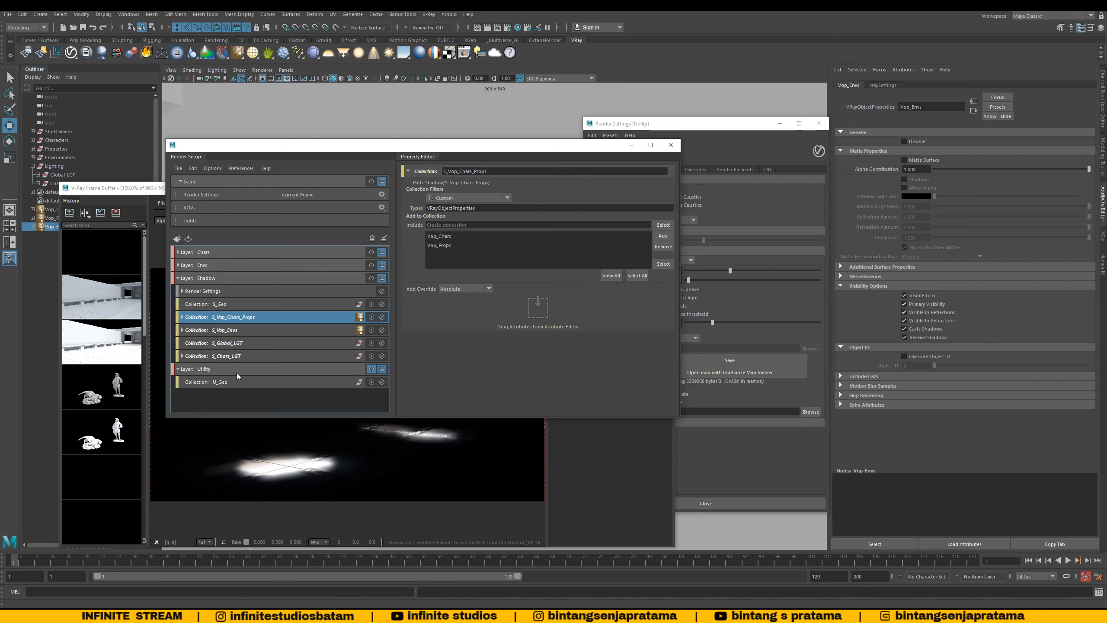
Step: Remove the Denoiser, Extra_Tex_AO, Cryptomatte_Obj and Cryptomatte_Asset render elements from the V-Ray render settings
click(657, 127)
click(732, 170)
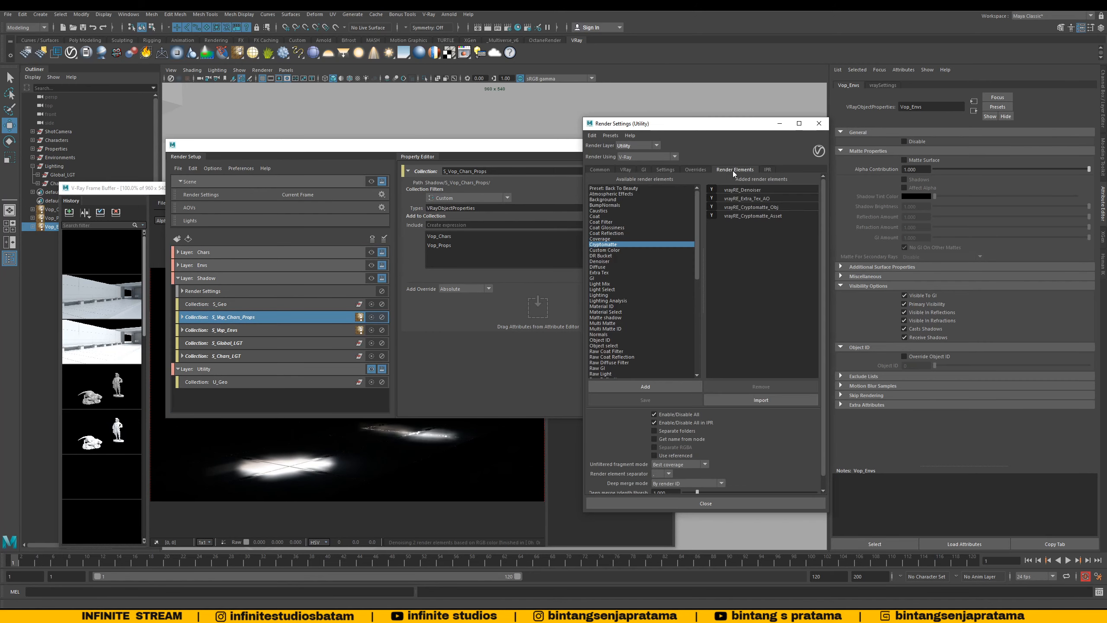
click(730, 191)
shift+click(736, 216)
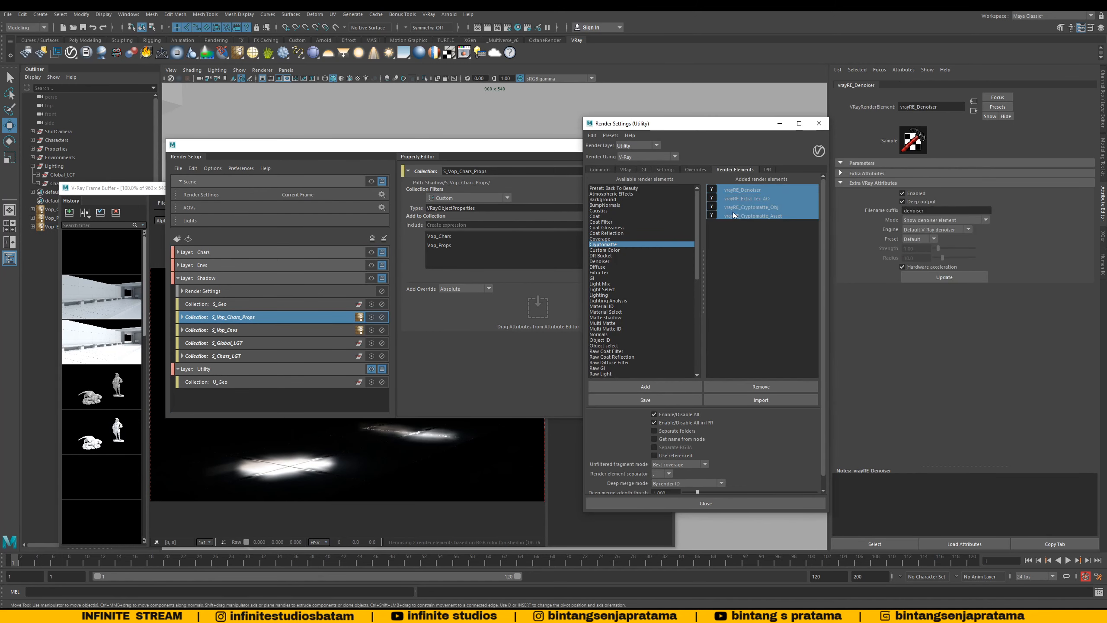
click(750, 386)
Step: Place the Render Setup and Render Settings windows side by side and select the Utility layer
drag(433, 148, 334, 115)
drag(623, 124, 644, 112)
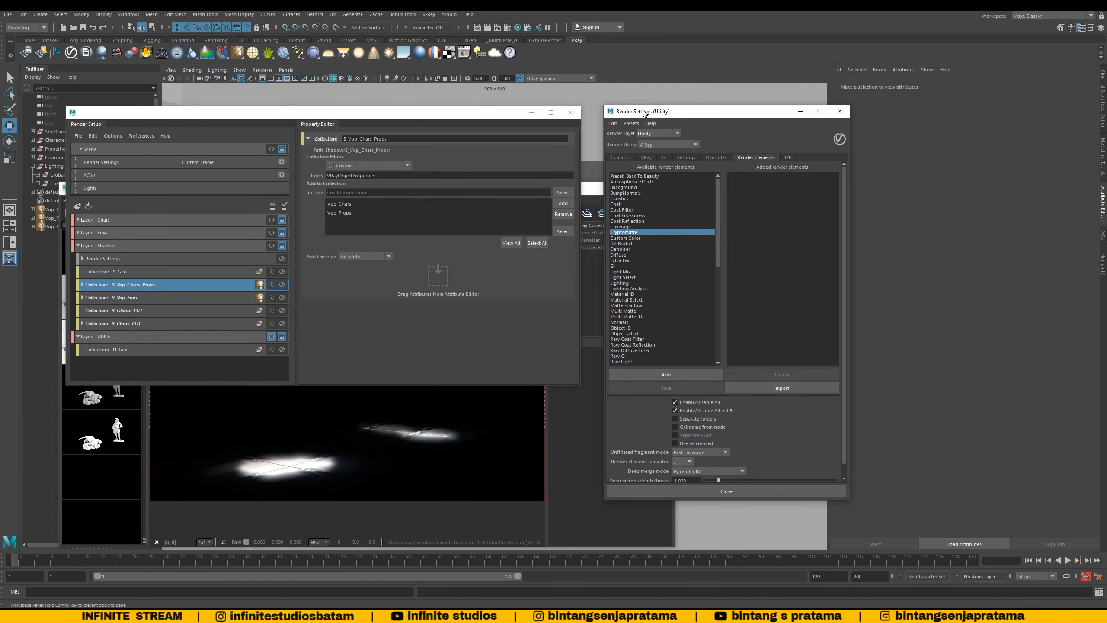
click(179, 336)
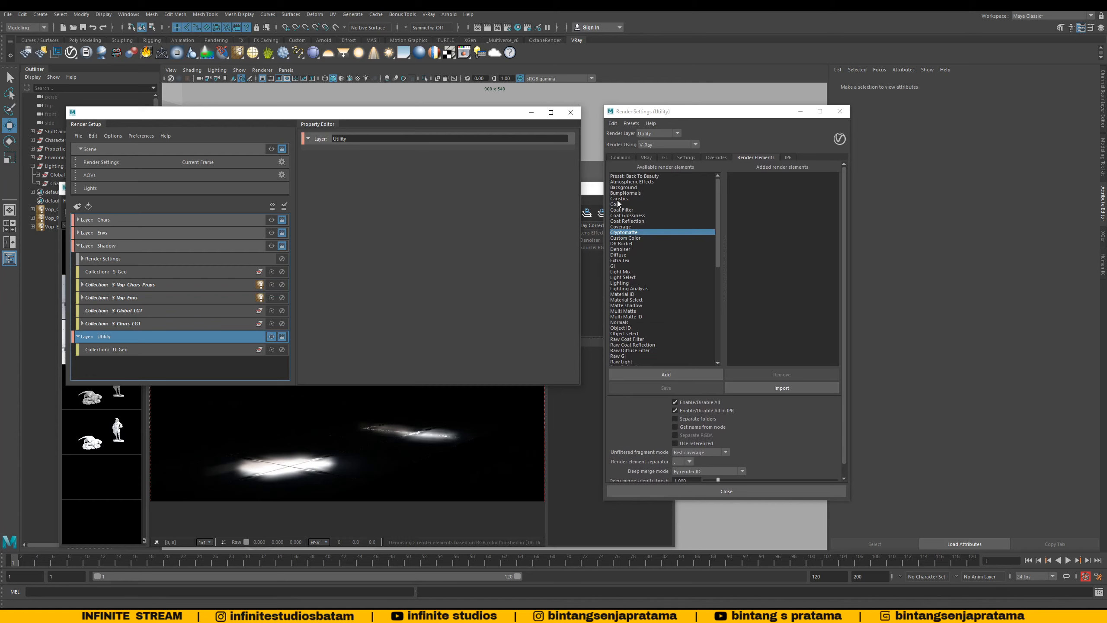
Step: Check the Utility layer's GI settings and try to add a Velocity render element
click(664, 158)
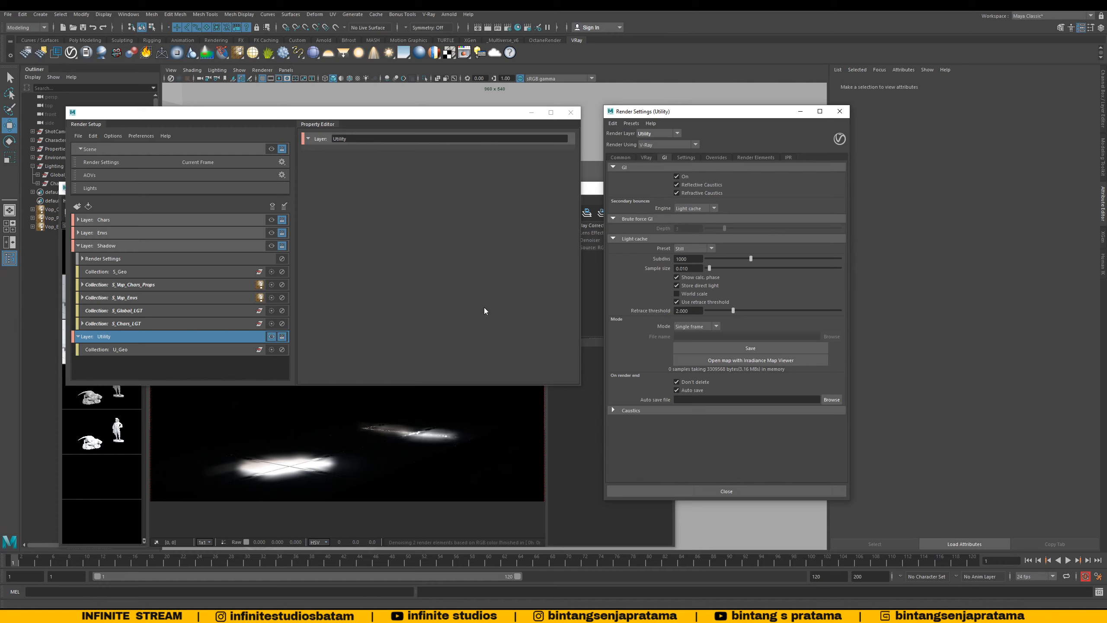
click(754, 156)
scroll(651, 271, down, 10)
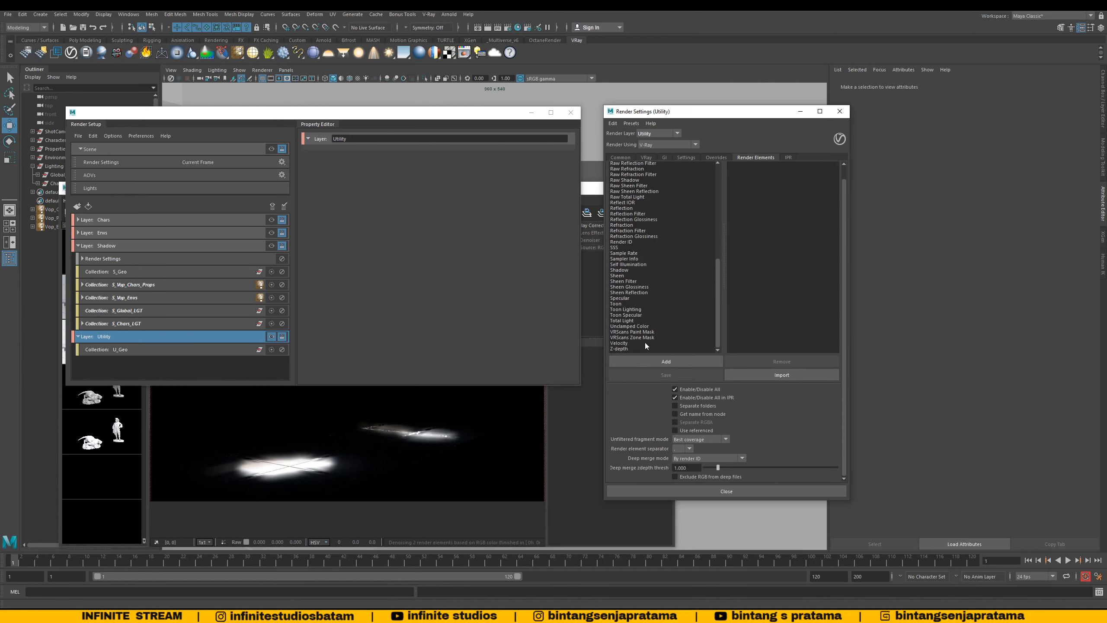
double_click(629, 344)
scroll(672, 319, up, 5)
scroll(672, 323, up, 8)
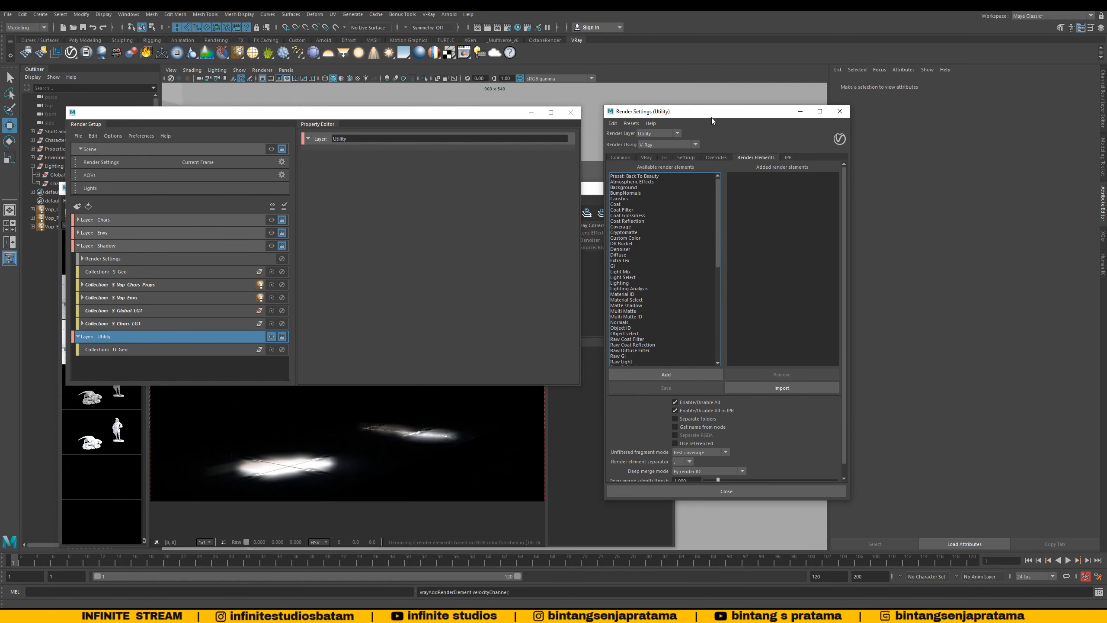
Step: Create an absolute override for the Utility layer's GI On setting and turn global illumination off
drag(711, 118, 693, 120)
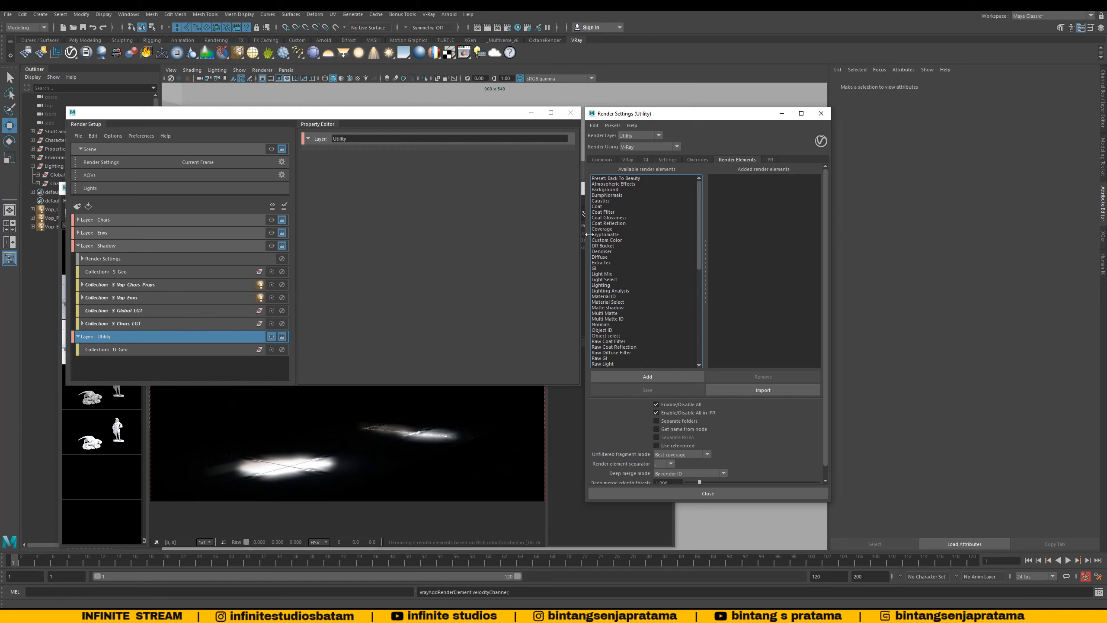
click(646, 160)
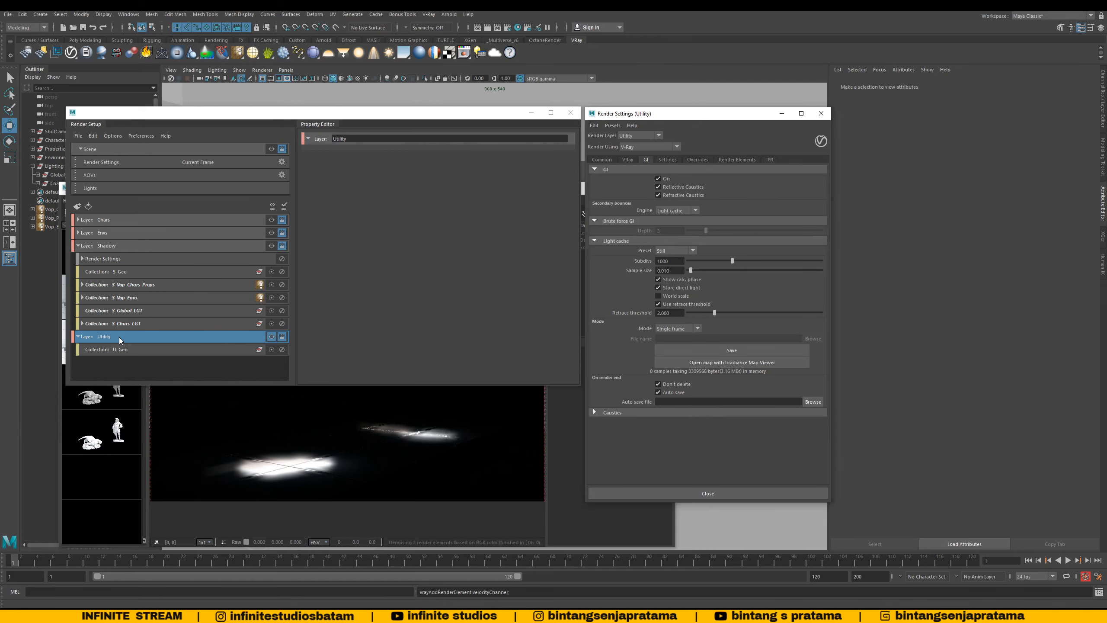
right_click(663, 179)
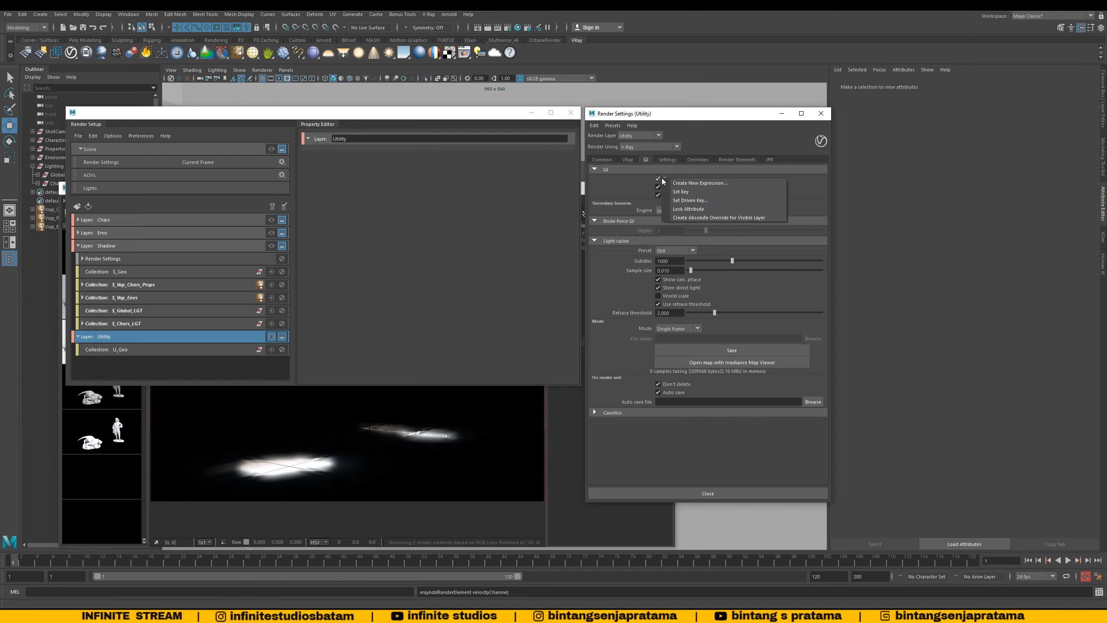
click(683, 216)
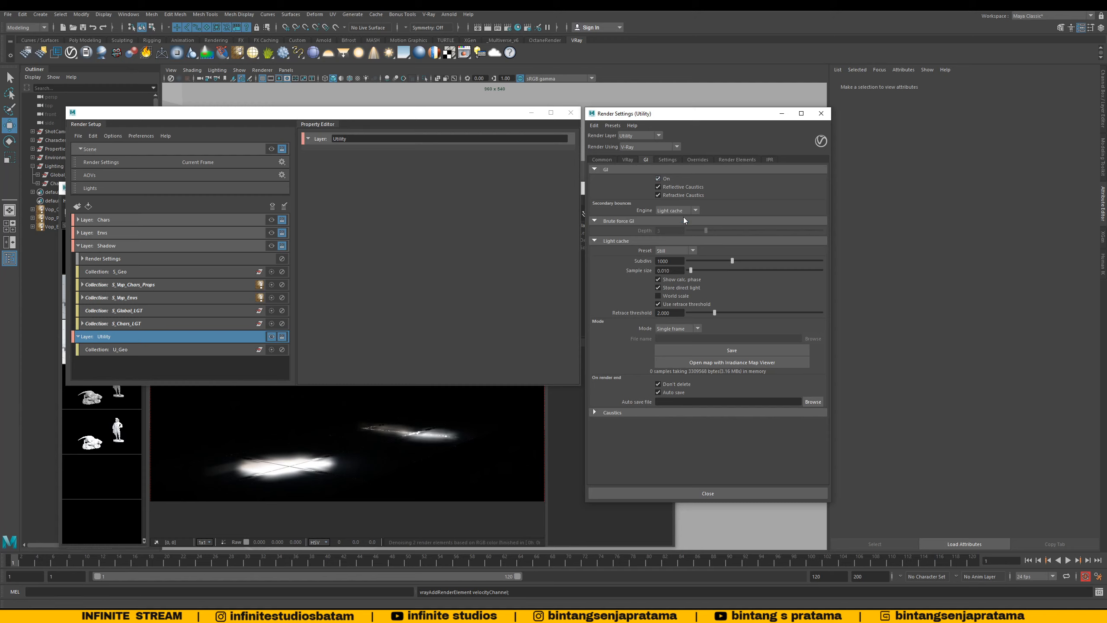
click(663, 179)
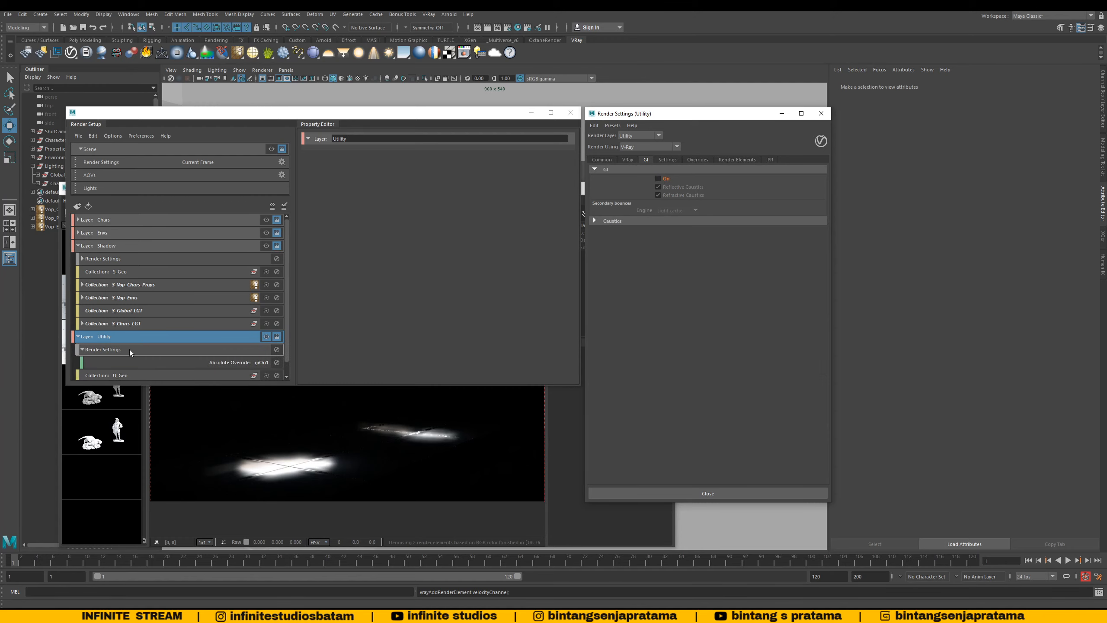
click(84, 350)
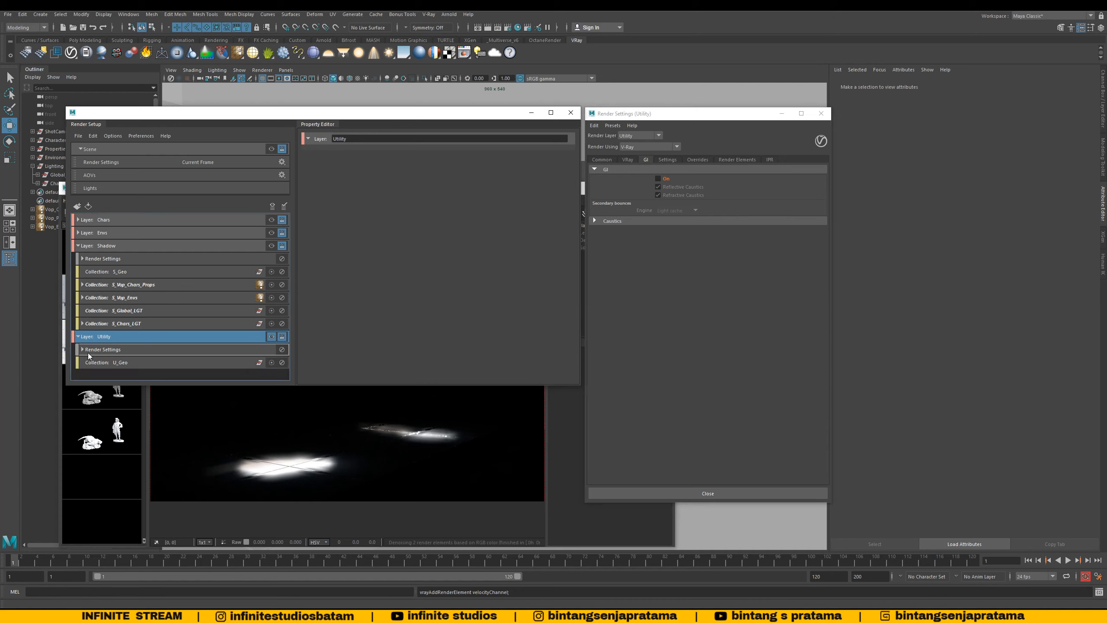
click(146, 351)
Step: Create absolute overrides for Lights, Default lights and Shadows on the Utility layer and turn all three off
click(665, 160)
click(700, 161)
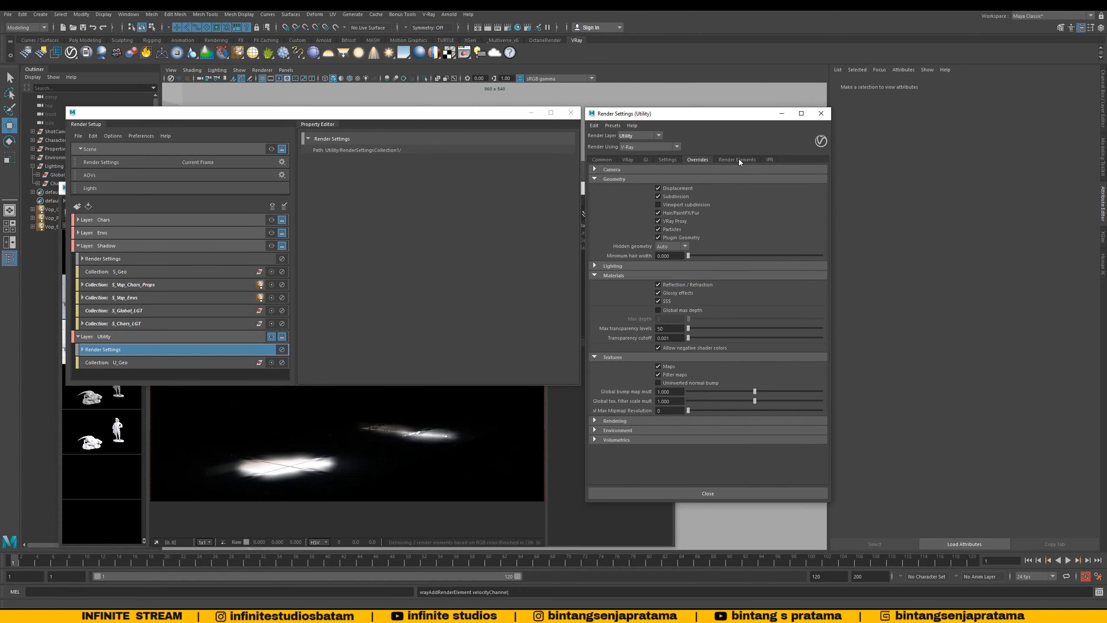
drag(667, 116, 666, 114)
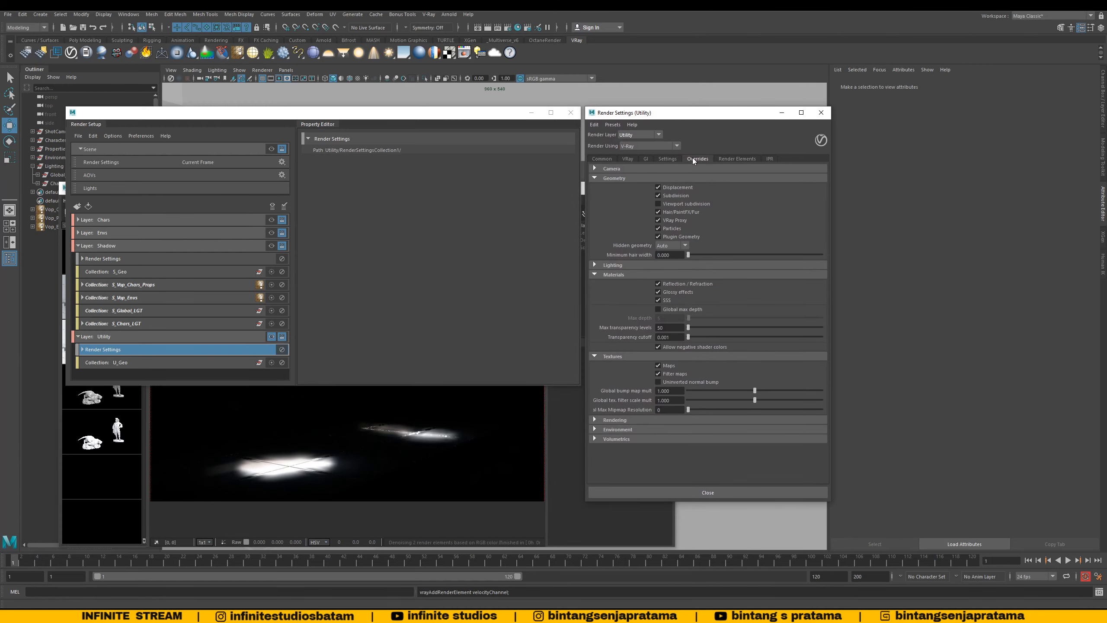
click(611, 266)
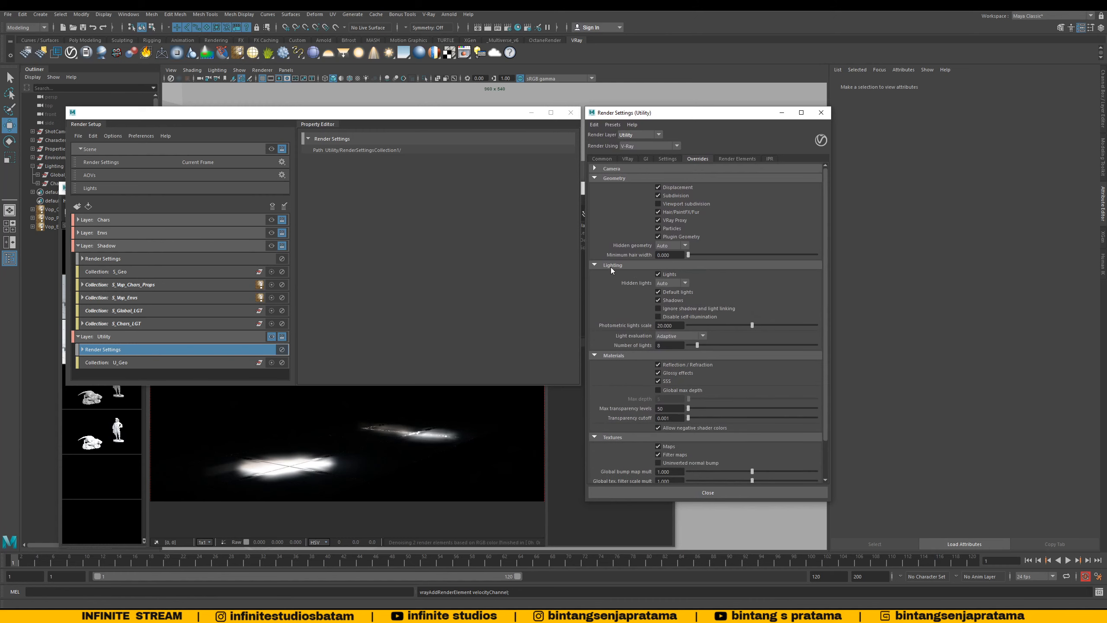
right_click(664, 272)
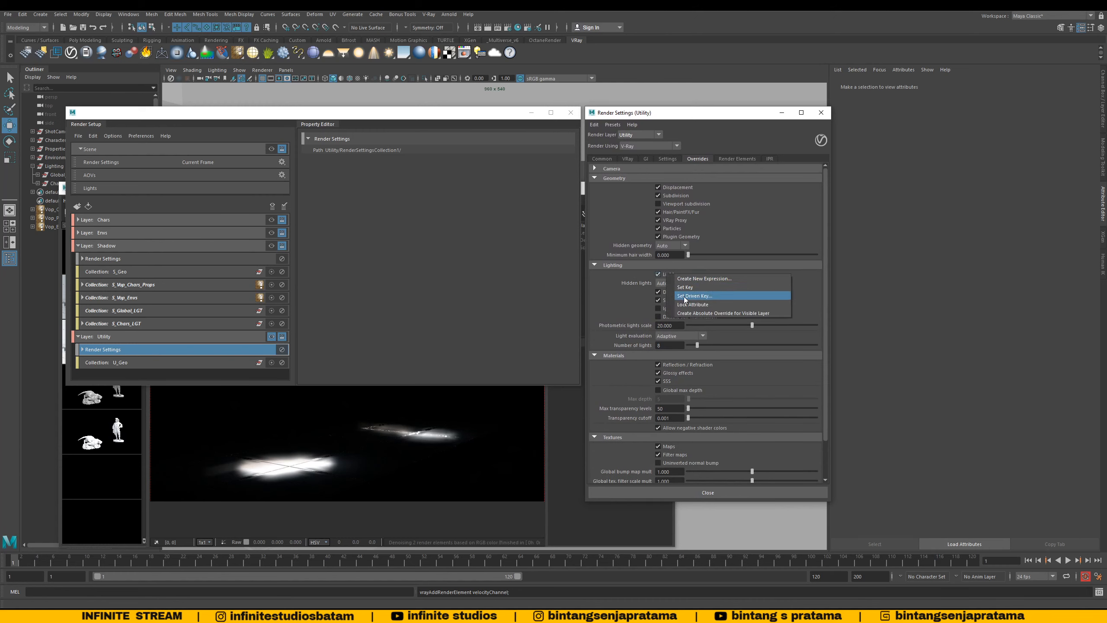
click(701, 313)
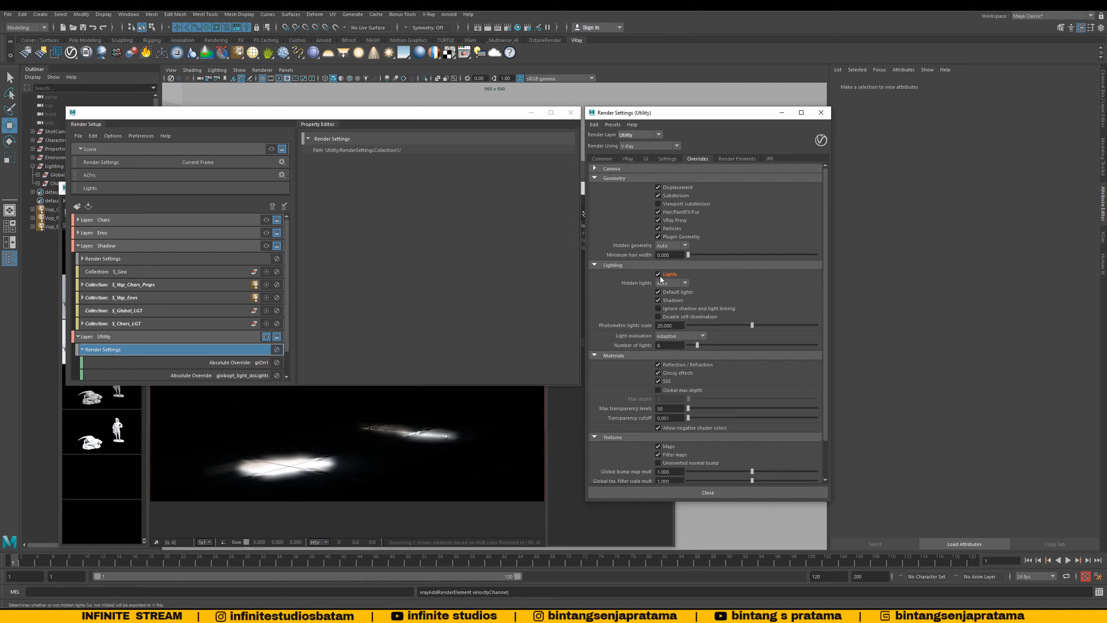
right_click(667, 275)
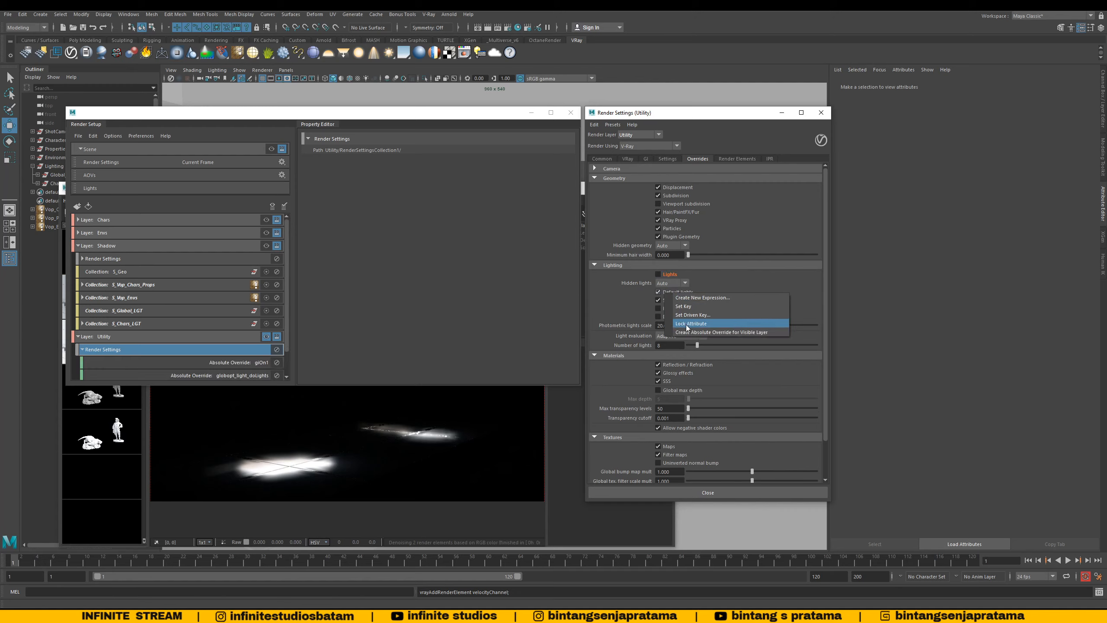
click(686, 330)
right_click(667, 300)
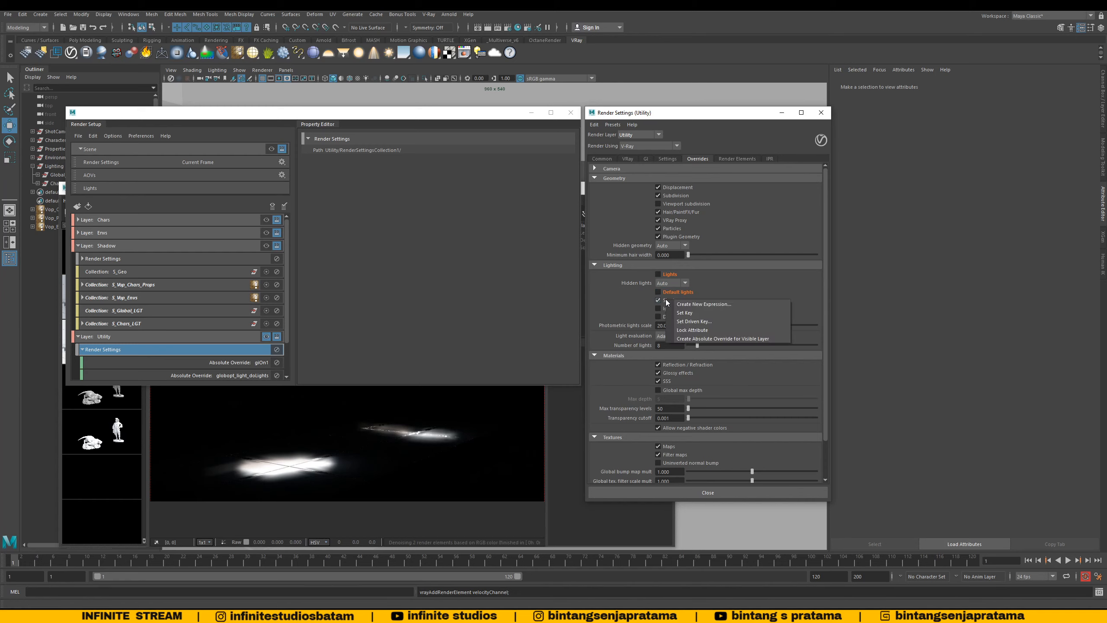
click(677, 342)
click(669, 300)
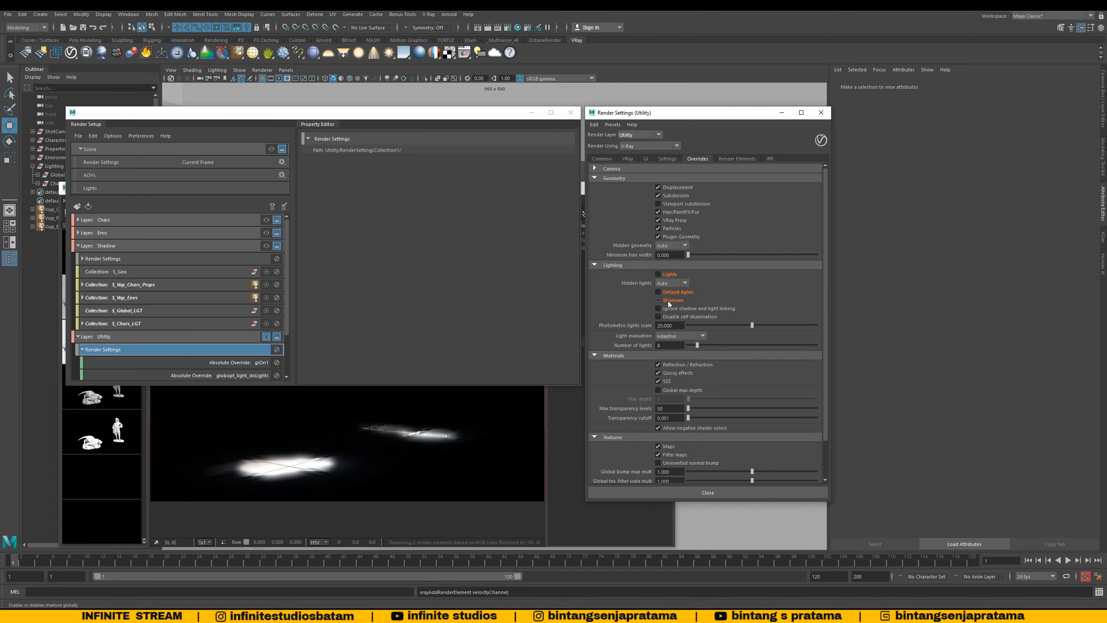
Step: Create absolute overrides for the Reflection / Refraction, Glossy effects and SSS material settings and turn them off
scroll(147, 342, down, 1)
scroll(147, 342, down, 1)
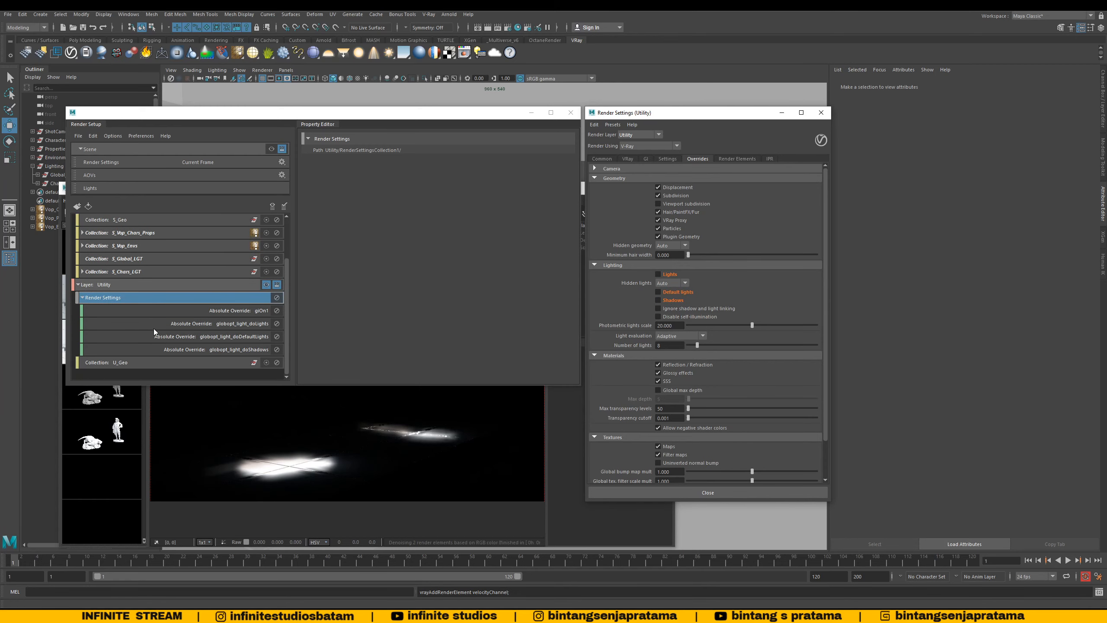
scroll(686, 364, down, 1)
right_click(671, 341)
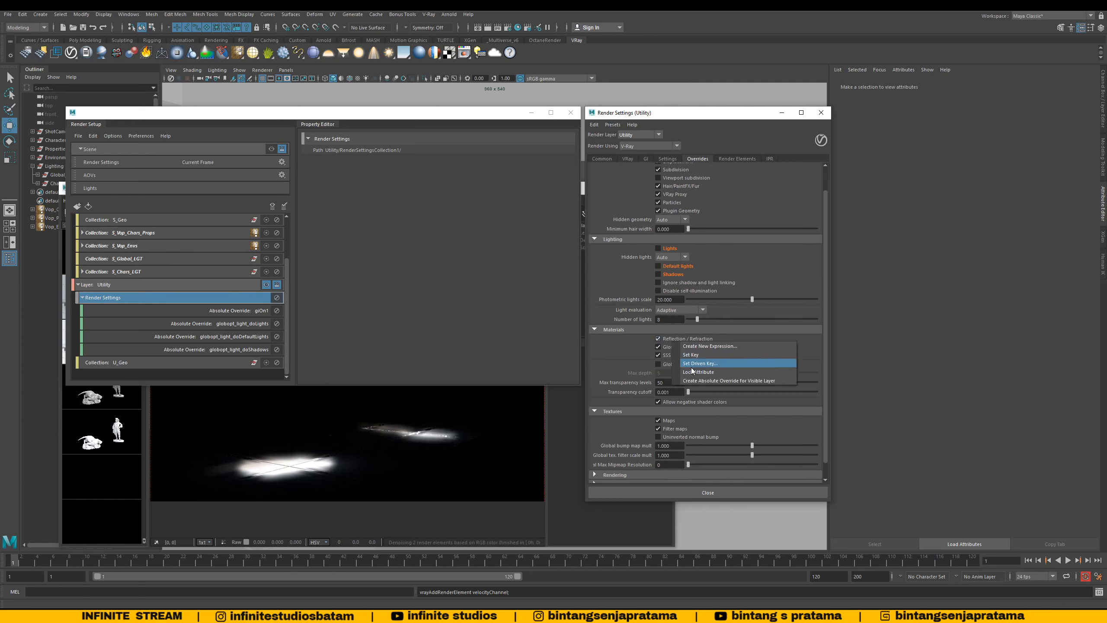
click(723, 378)
click(658, 339)
right_click(665, 349)
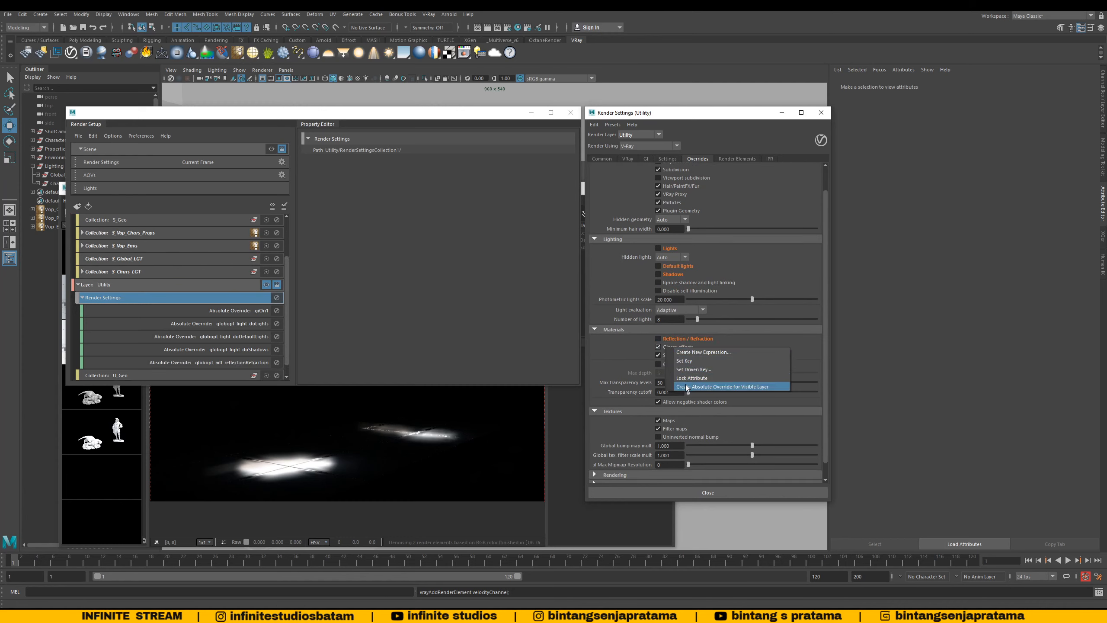
click(724, 386)
click(658, 346)
right_click(669, 356)
click(693, 394)
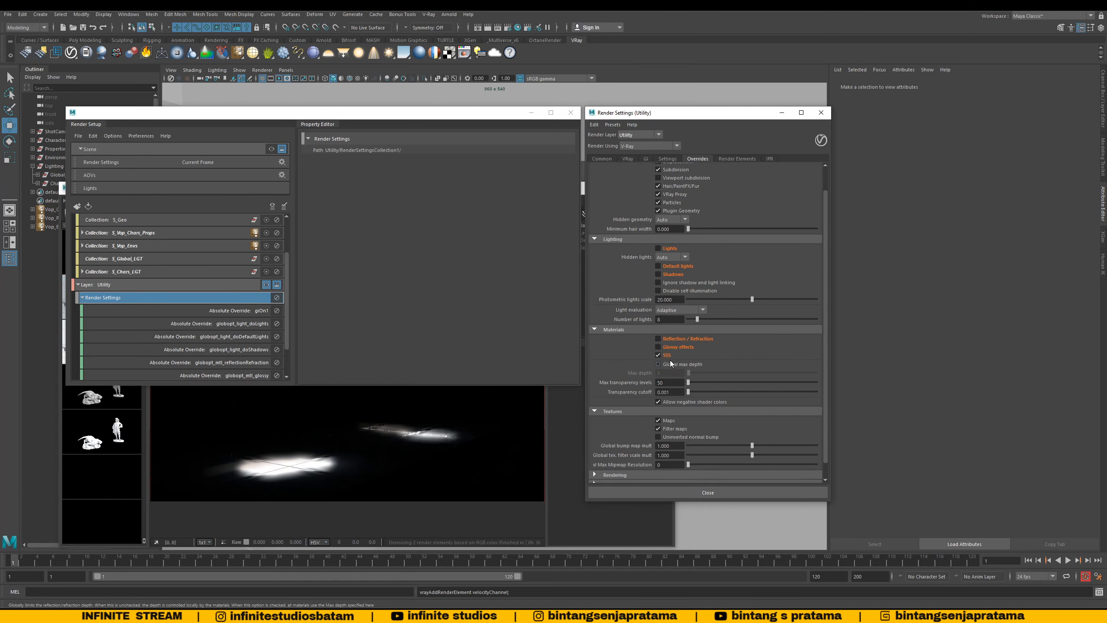
click(658, 355)
Step: Create absolute overrides for the Maps and Filter maps texture settings and turn both off
scroll(680, 405, down, 1)
right_click(680, 405)
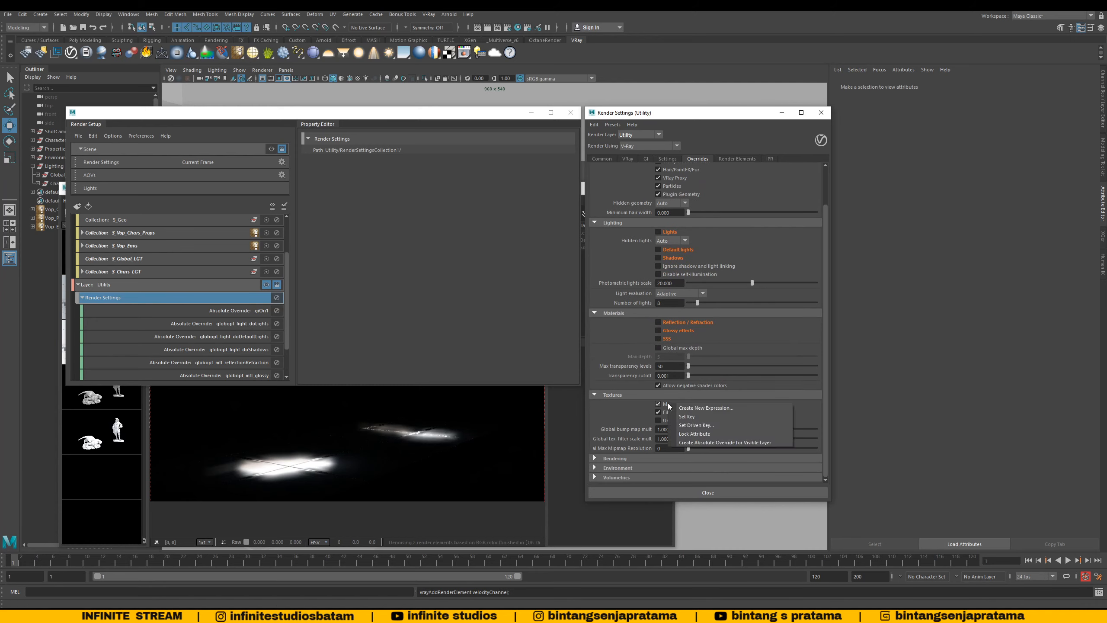
click(698, 444)
click(658, 404)
right_click(669, 412)
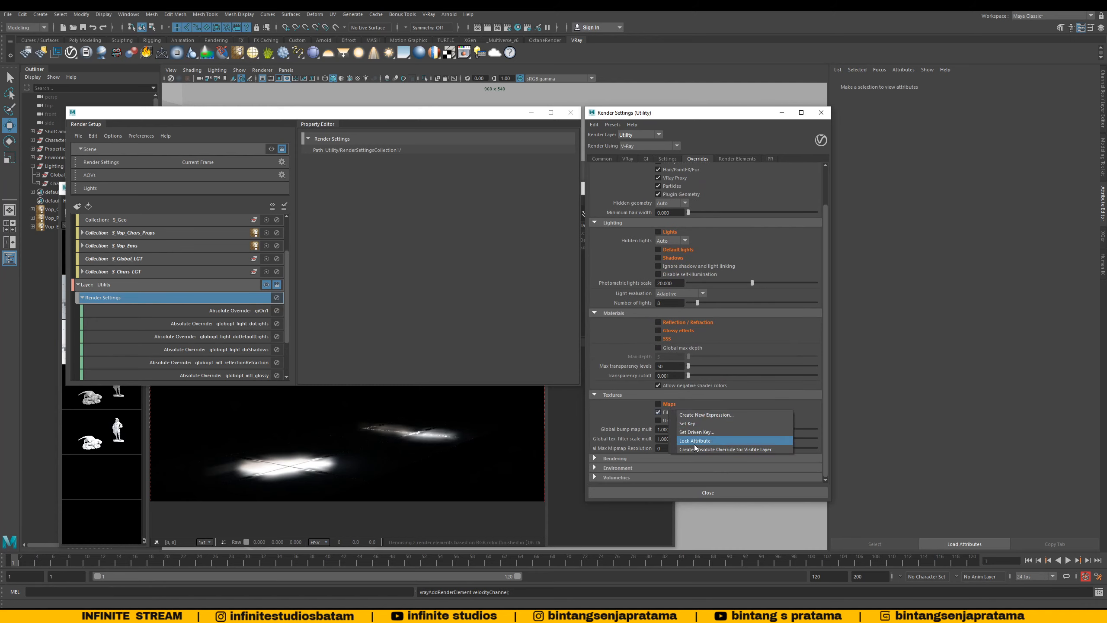
click(698, 451)
click(667, 413)
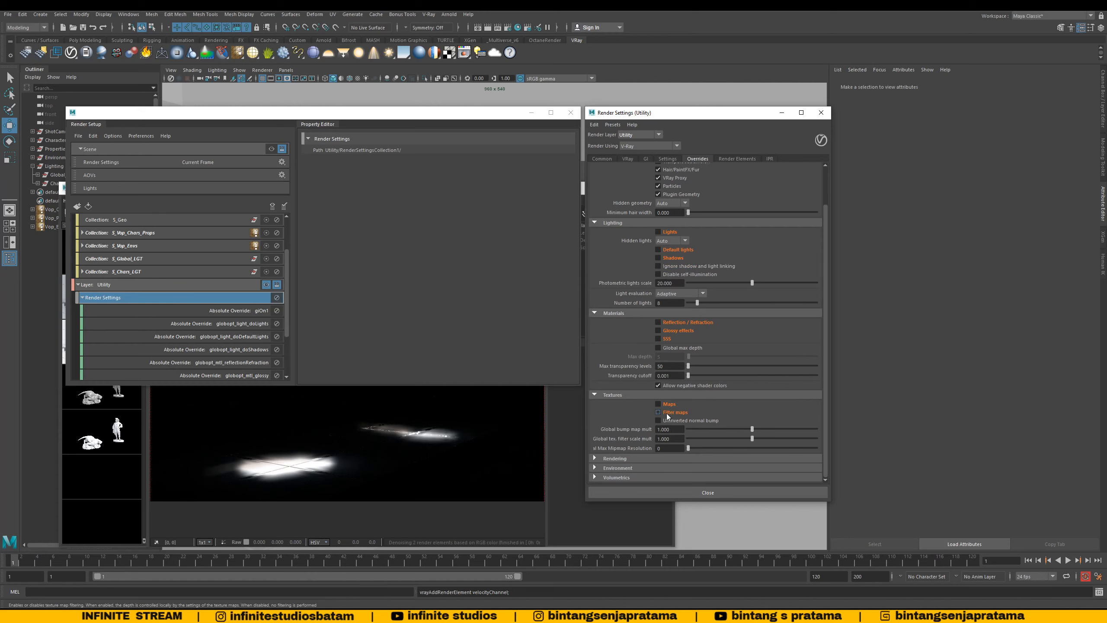
Step: Review the Utility layer's list of absolute overrides against its GI, lighting, material and texture settings
click(85, 298)
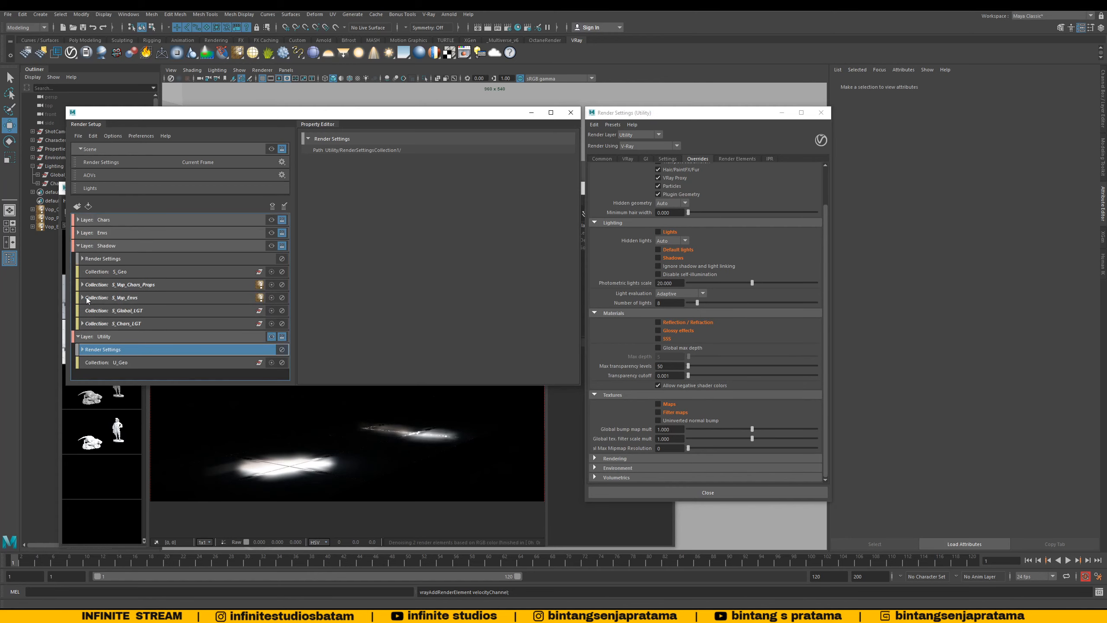
click(83, 349)
scroll(251, 348, down, 3)
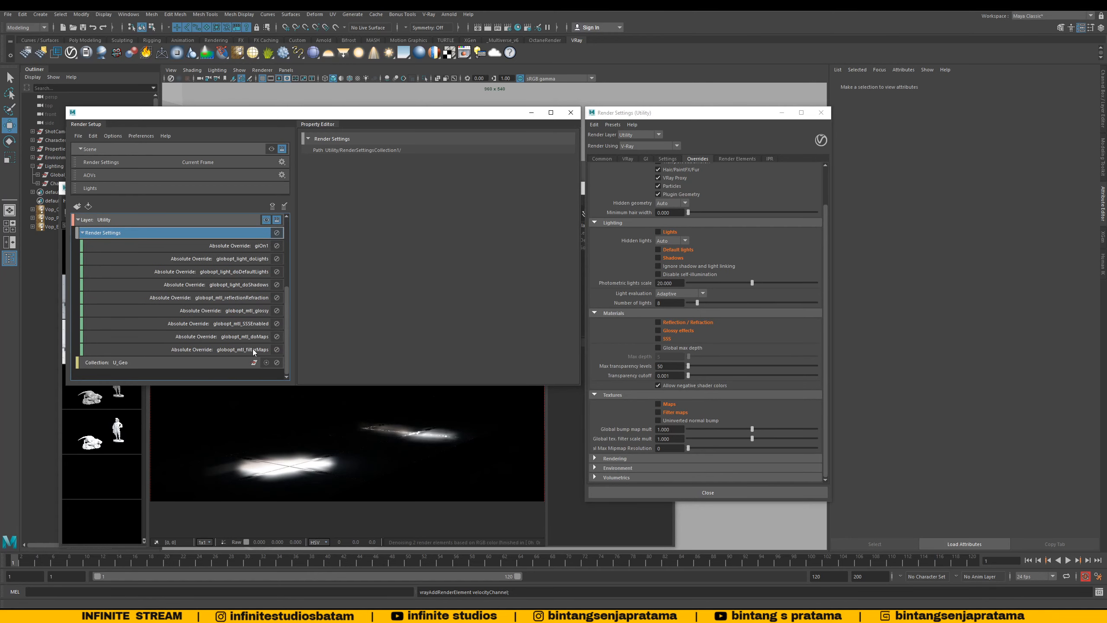
scroll(253, 347, up, 2)
scroll(738, 227, up, 2)
click(646, 160)
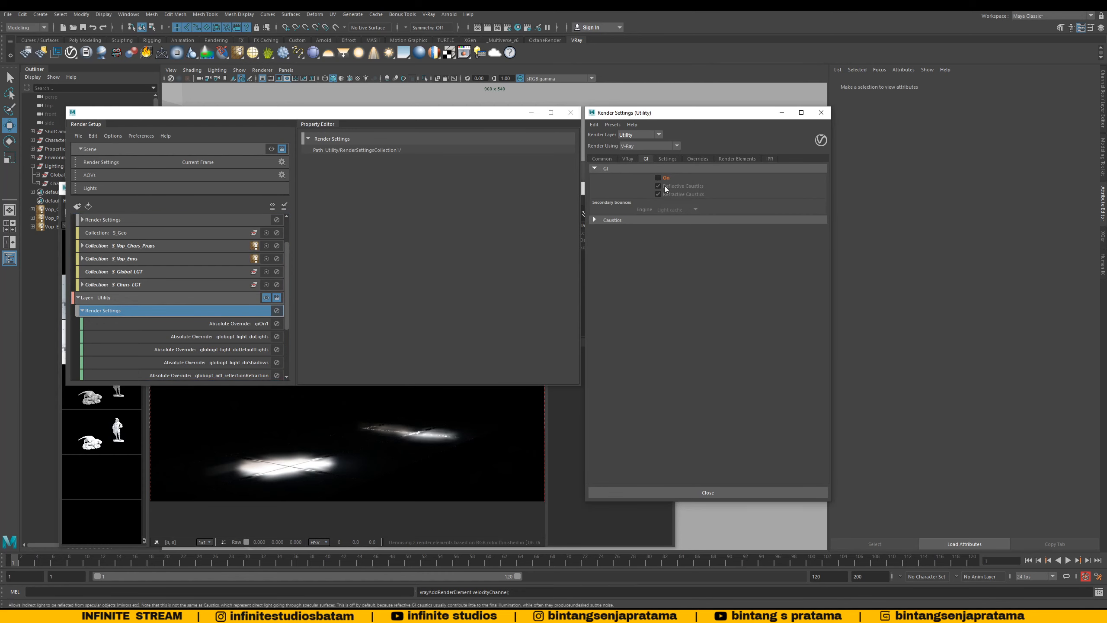
click(698, 160)
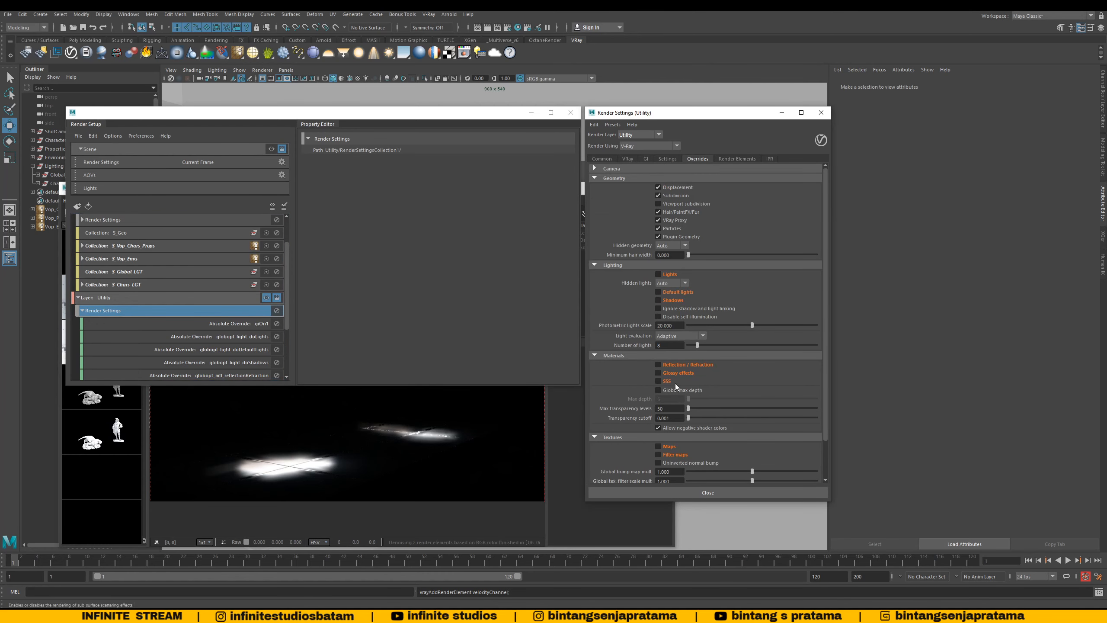
Step: Add a Cryptomatte render element for the Utility layer and realign the Render Setup and Render Settings windows
click(732, 159)
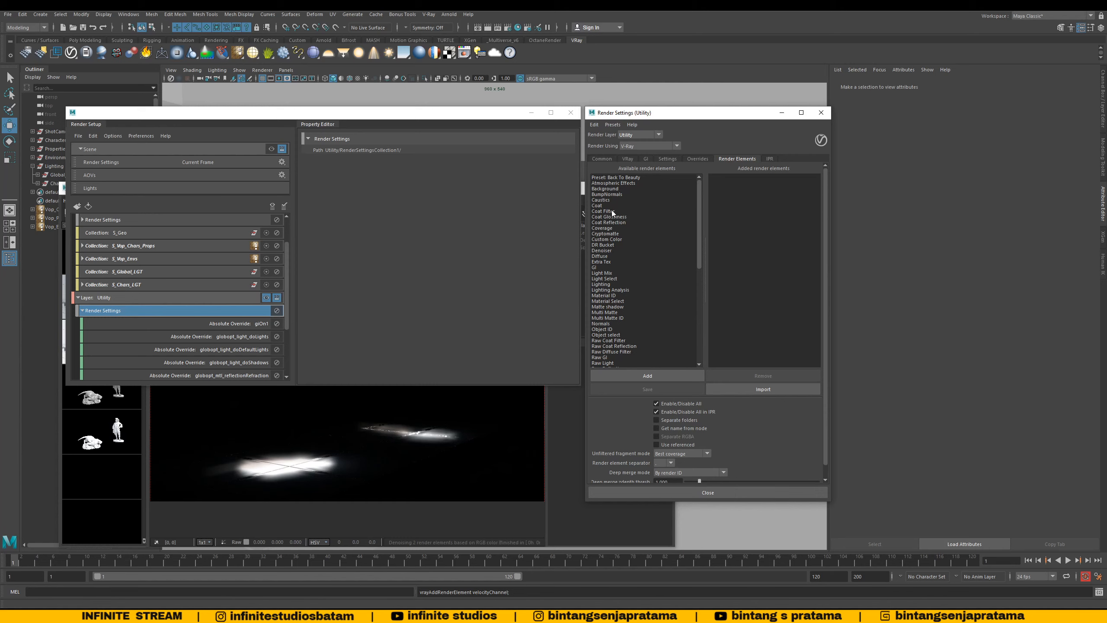
click(605, 233)
click(647, 375)
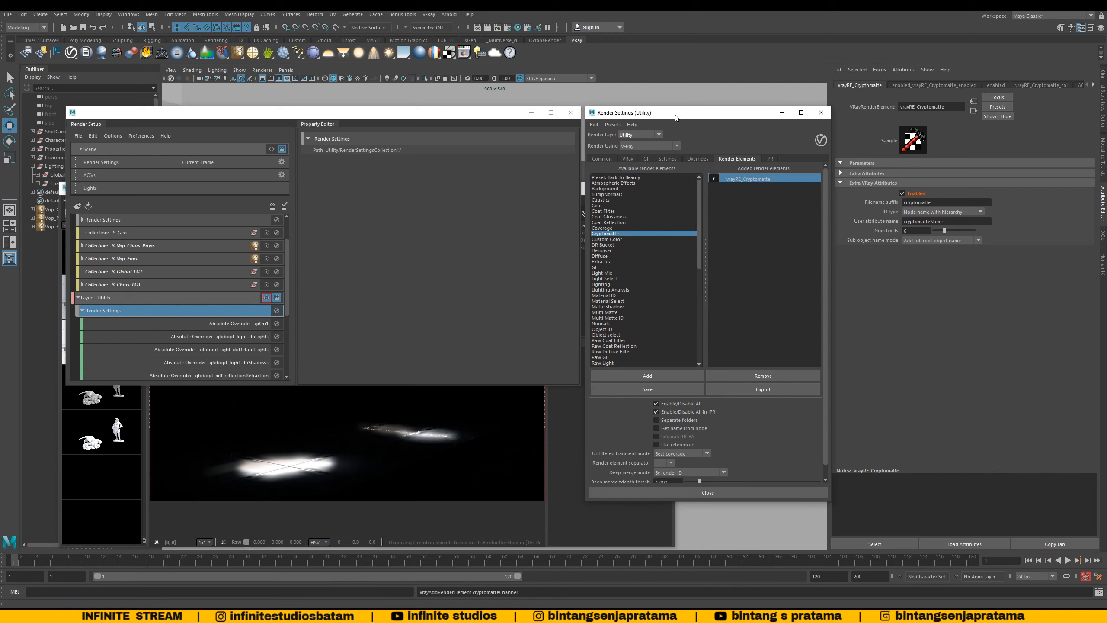
drag(675, 116, 673, 114)
drag(433, 117, 427, 118)
drag(636, 106, 628, 116)
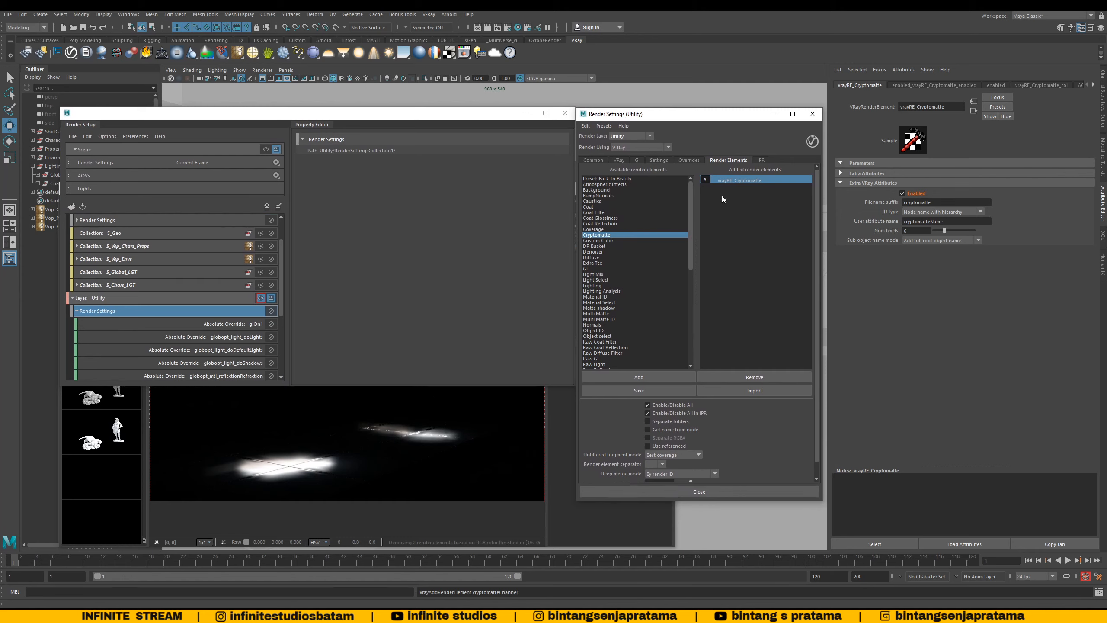
click(941, 210)
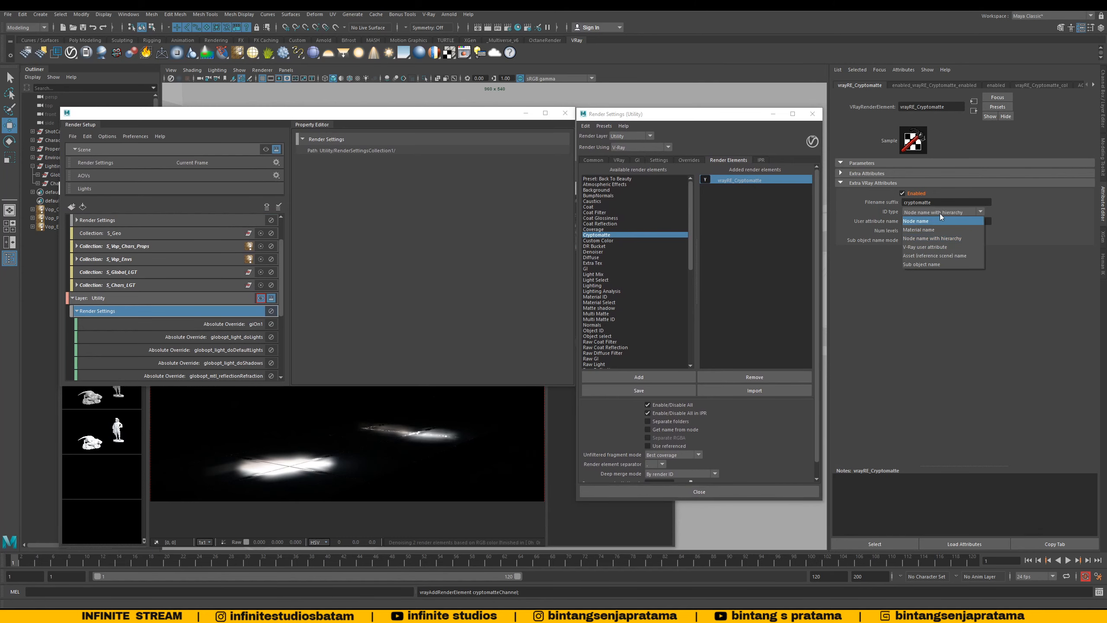
click(939, 213)
click(939, 212)
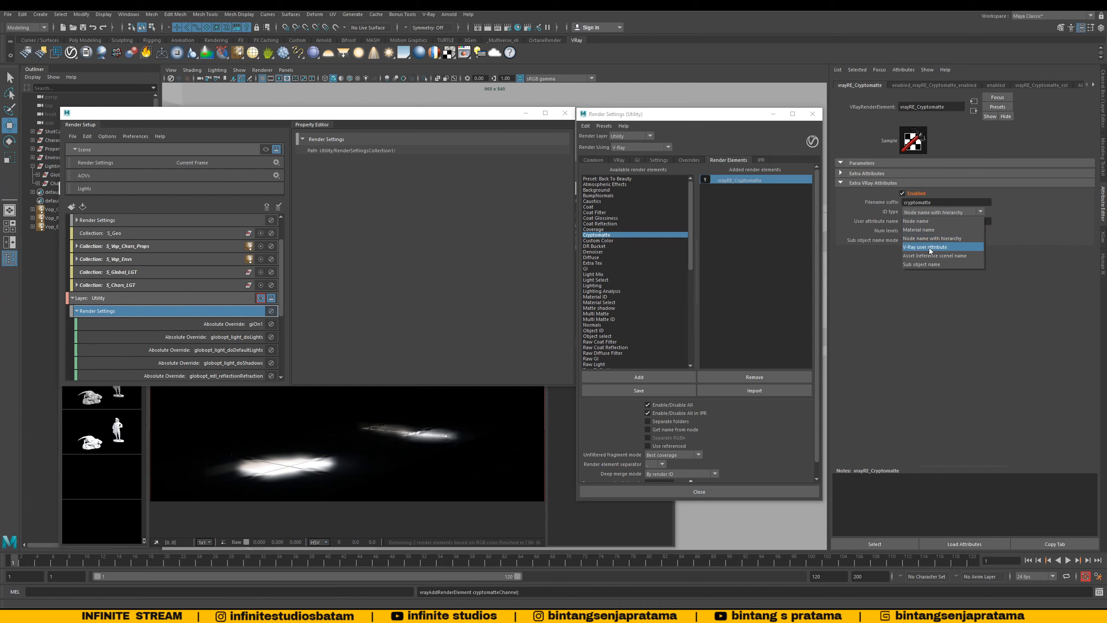
click(930, 311)
Step: Rename the Cryptomatte render element vrayRE_Cryptomatte_Obj and choose Node name with hierarchy as its ID type
double_click(759, 179)
click(773, 179)
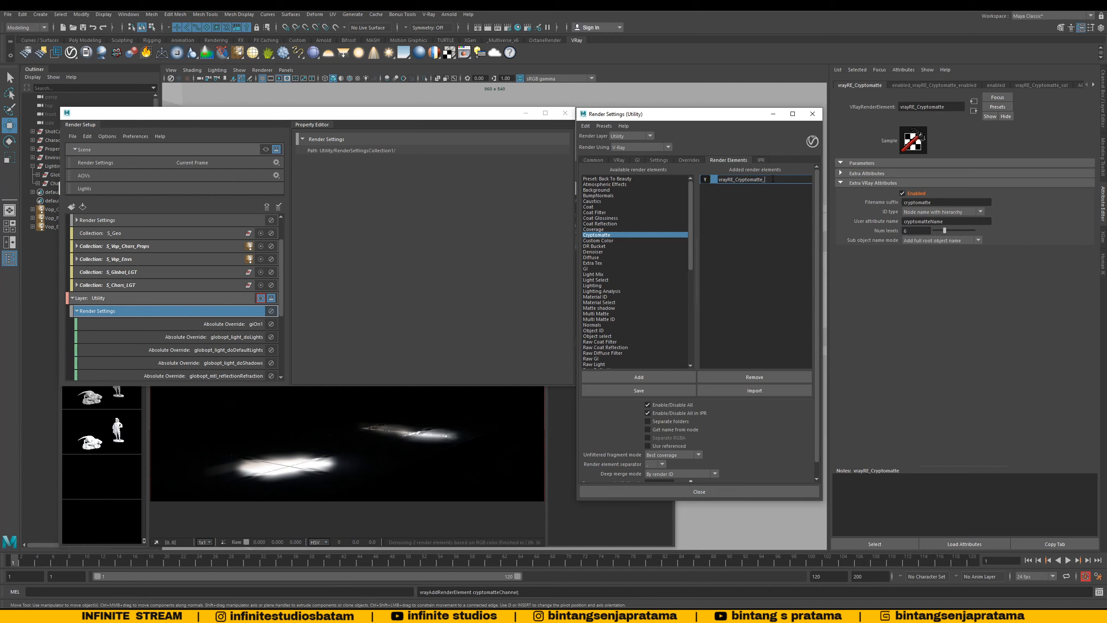
text(_Obj)
key(Return)
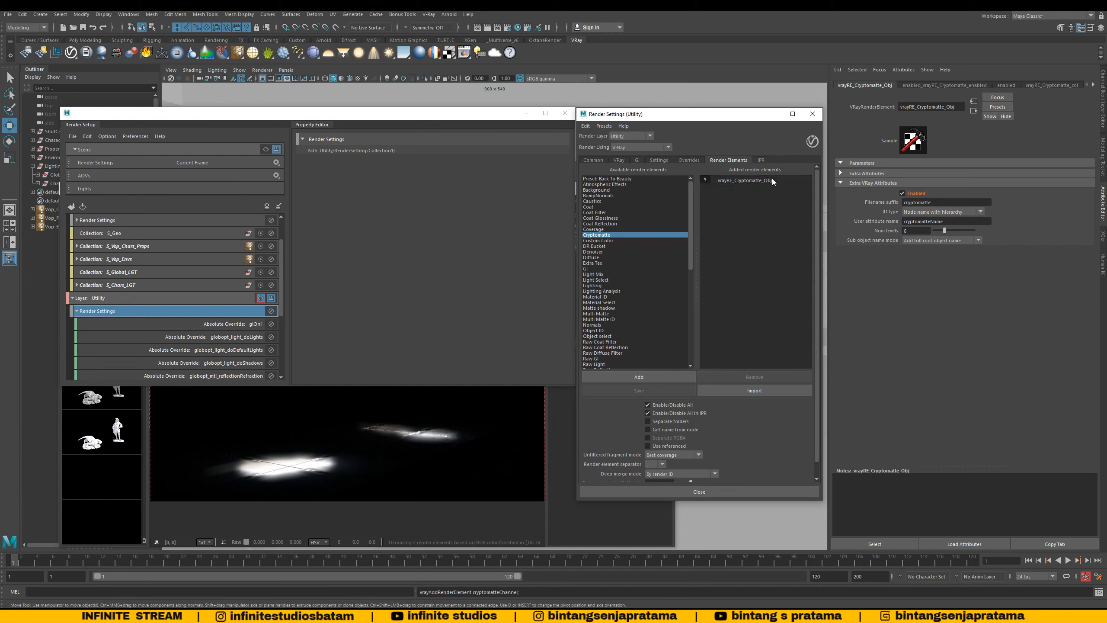
click(771, 179)
click(930, 212)
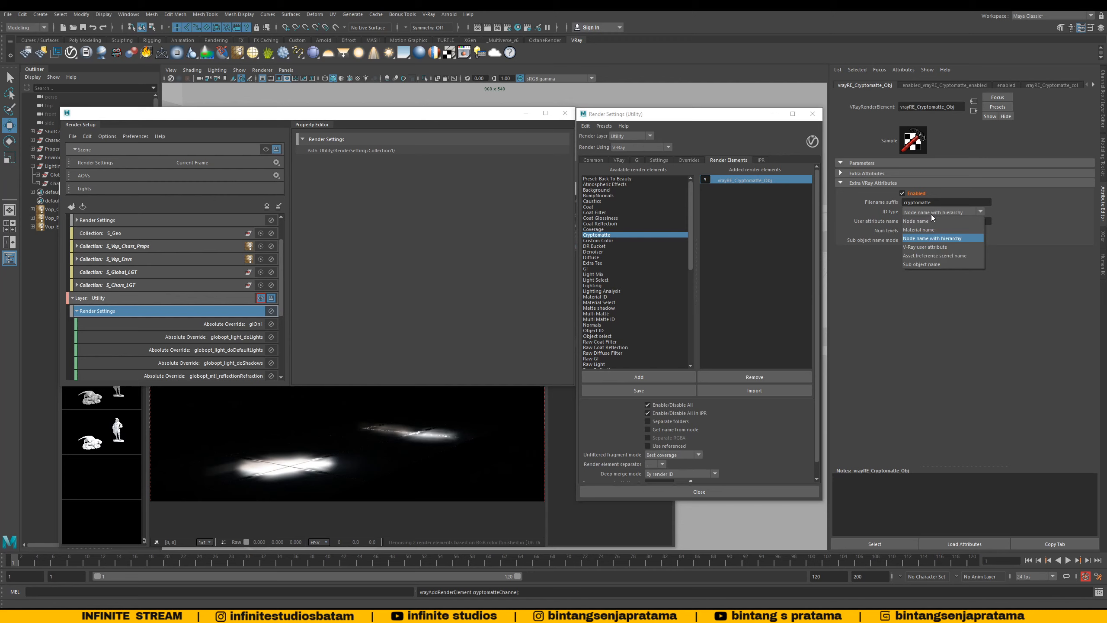
click(927, 240)
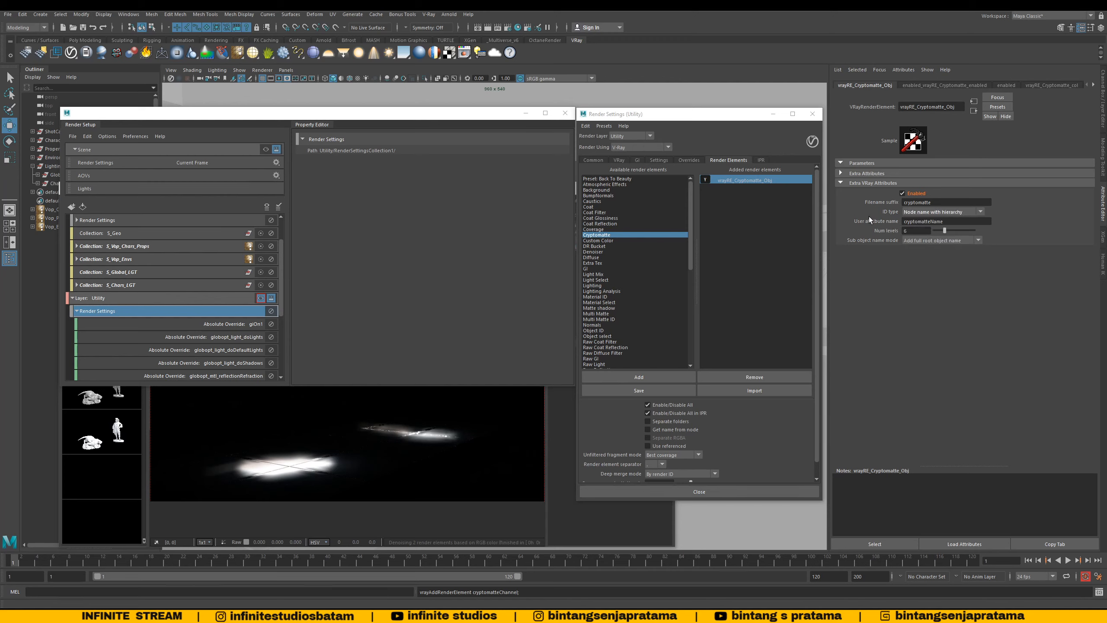
Step: Add a second Cryptomatte render element and rename it vrayRE_Cryptomatte_Asset
click(638, 377)
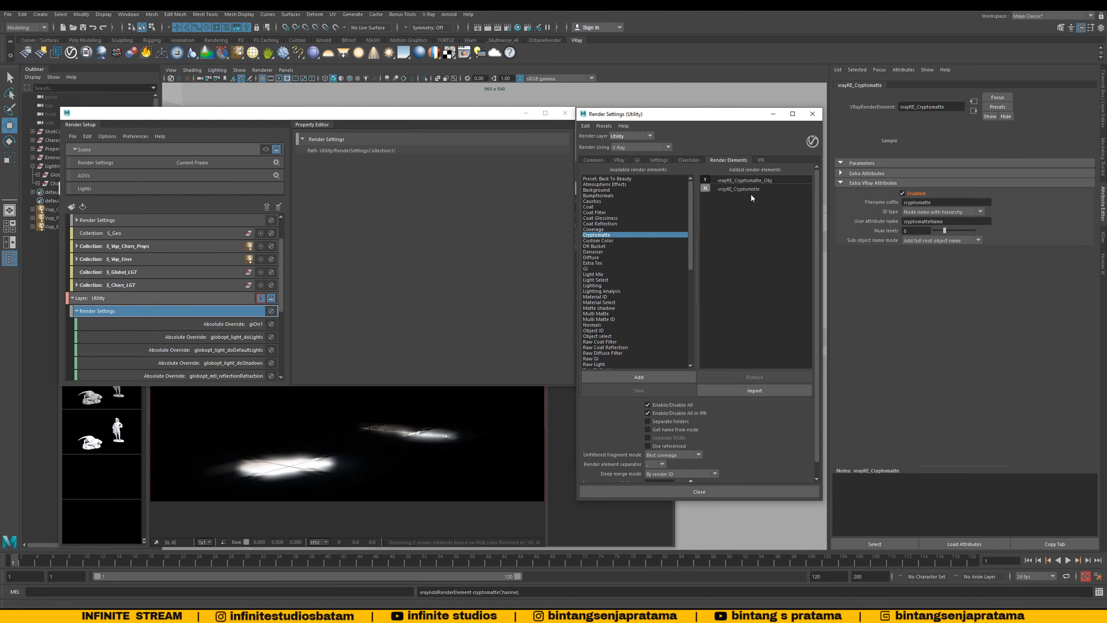
double_click(747, 191)
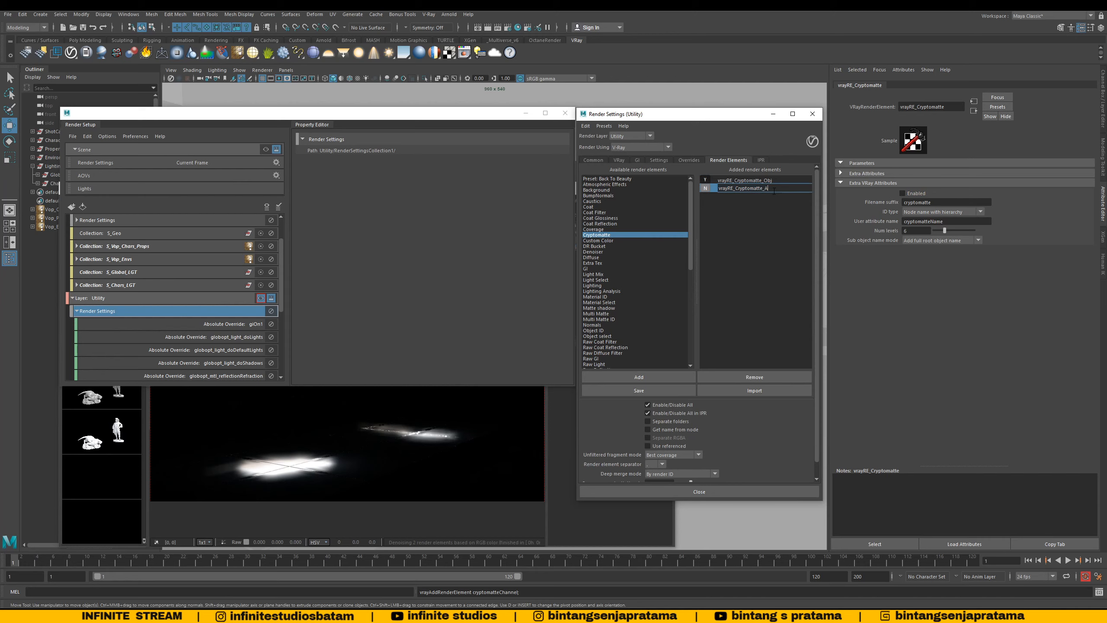
text(_Asset)
key(Return)
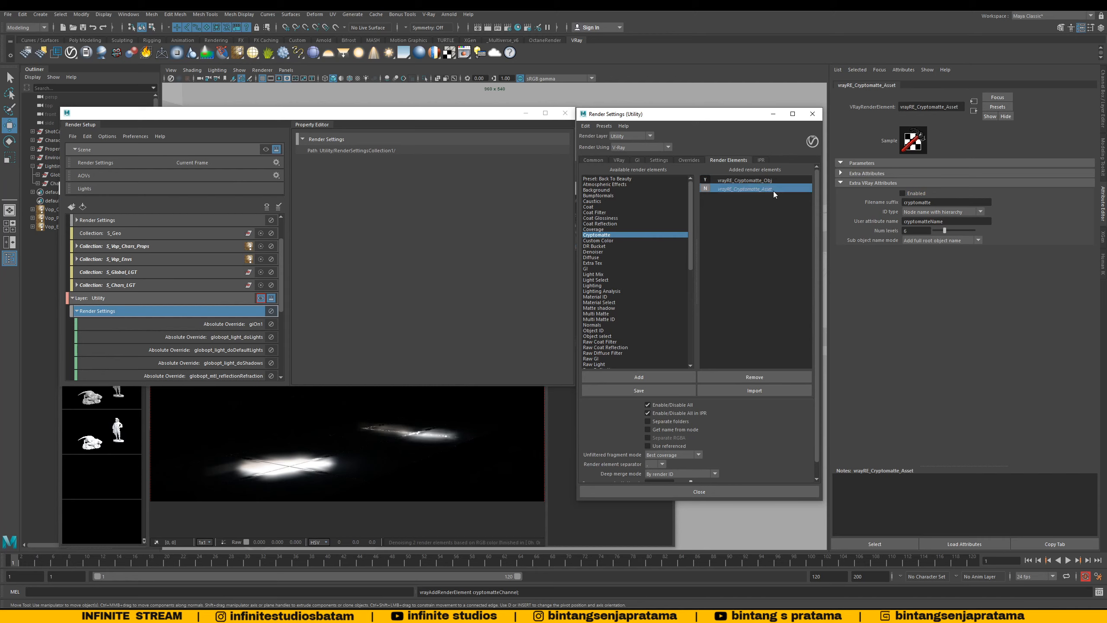
Step: Switch between the Utility layer and the master layer to compare the enabled states of the Cryptomatte elements
click(261, 301)
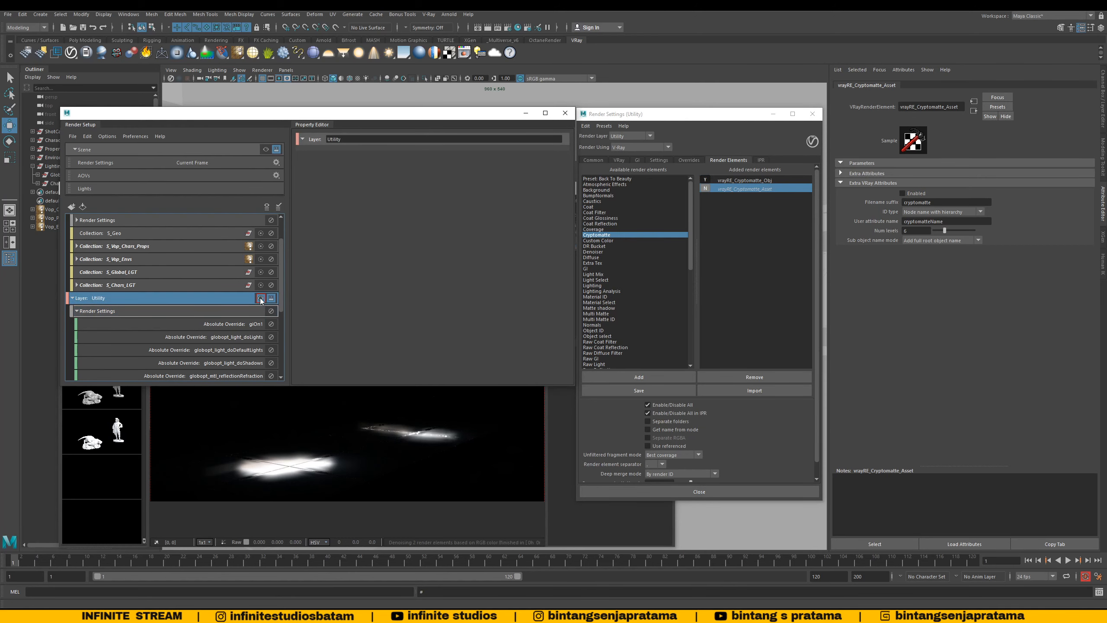
click(266, 155)
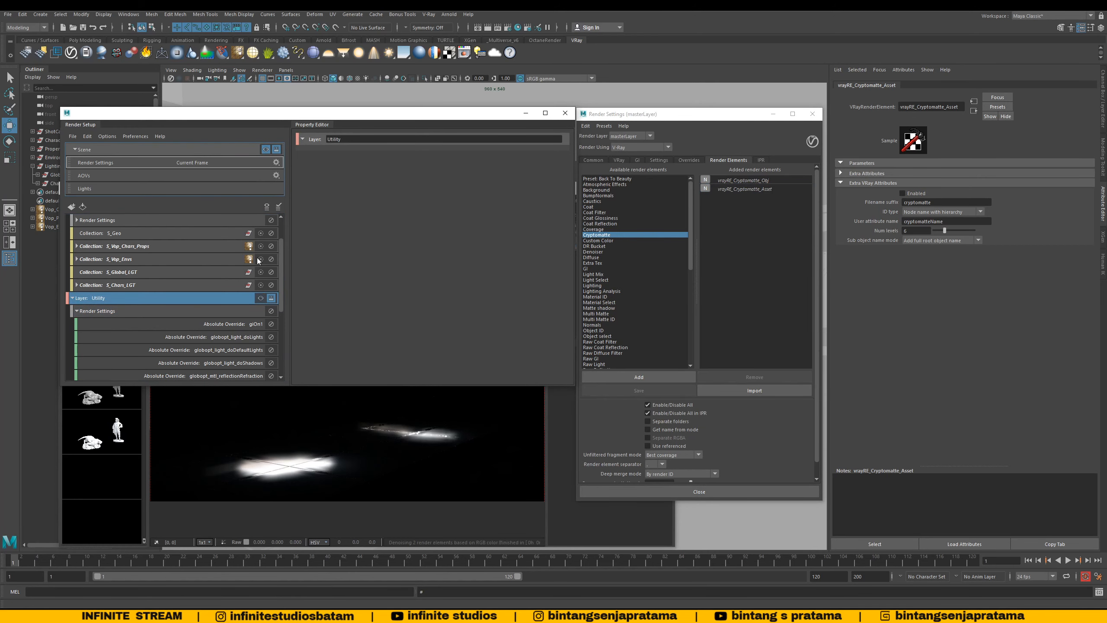
click(265, 299)
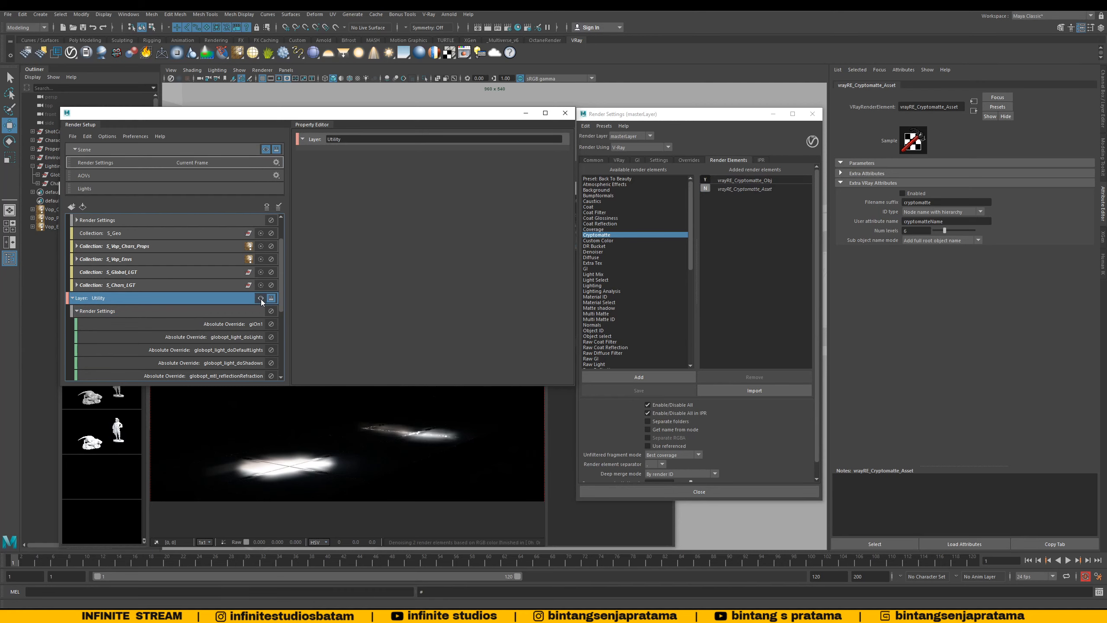
click(719, 189)
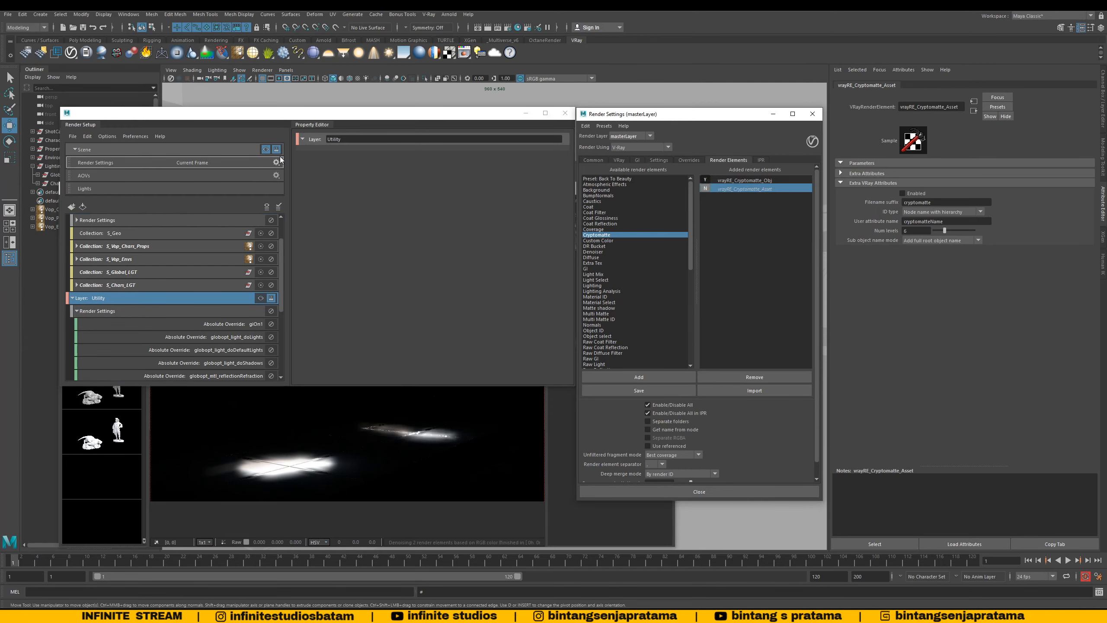
Step: Enlarge the Render Setup window, paste a copy of the Utility layer and delete the original layer
drag(274, 116, 295, 103)
drag(600, 371, 597, 432)
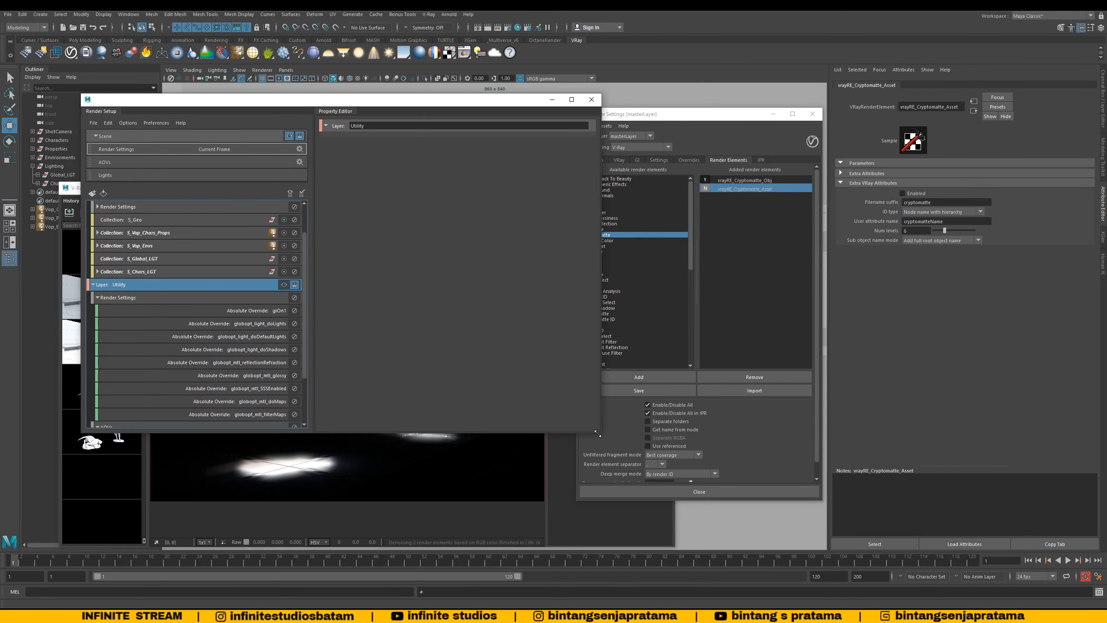
click(93, 284)
right_click(147, 324)
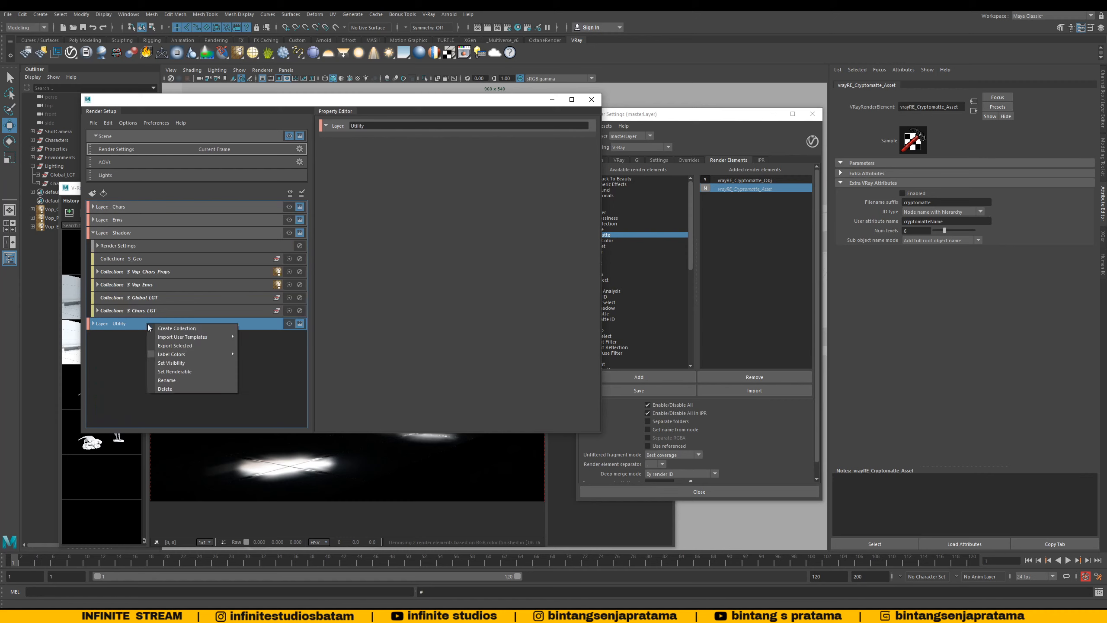
key(Escape)
click(154, 369)
key(ctrl+v)
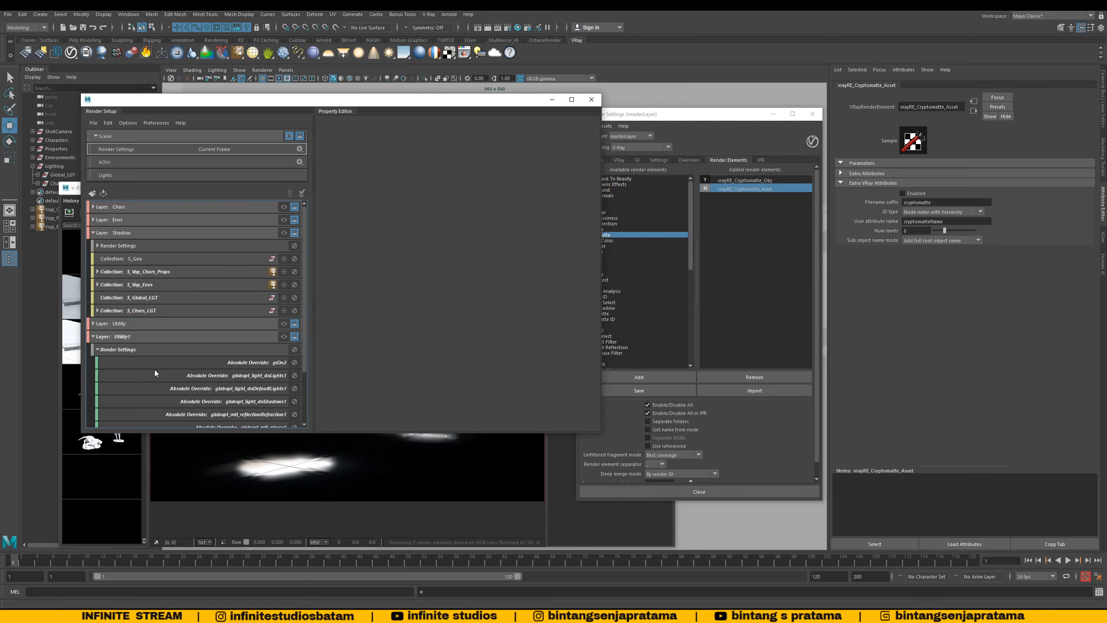
right_click(139, 321)
click(156, 387)
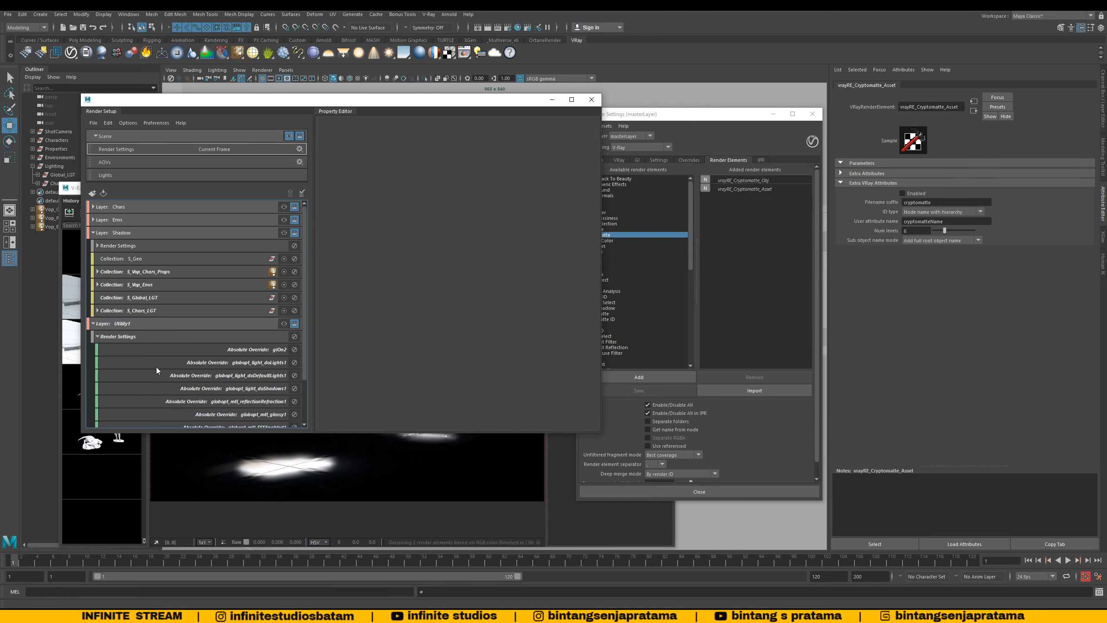
Step: Collapse the Shadow layer and the copied Utility layer's render settings, and delete the copy's AOVs collection with the master layer active
click(284, 323)
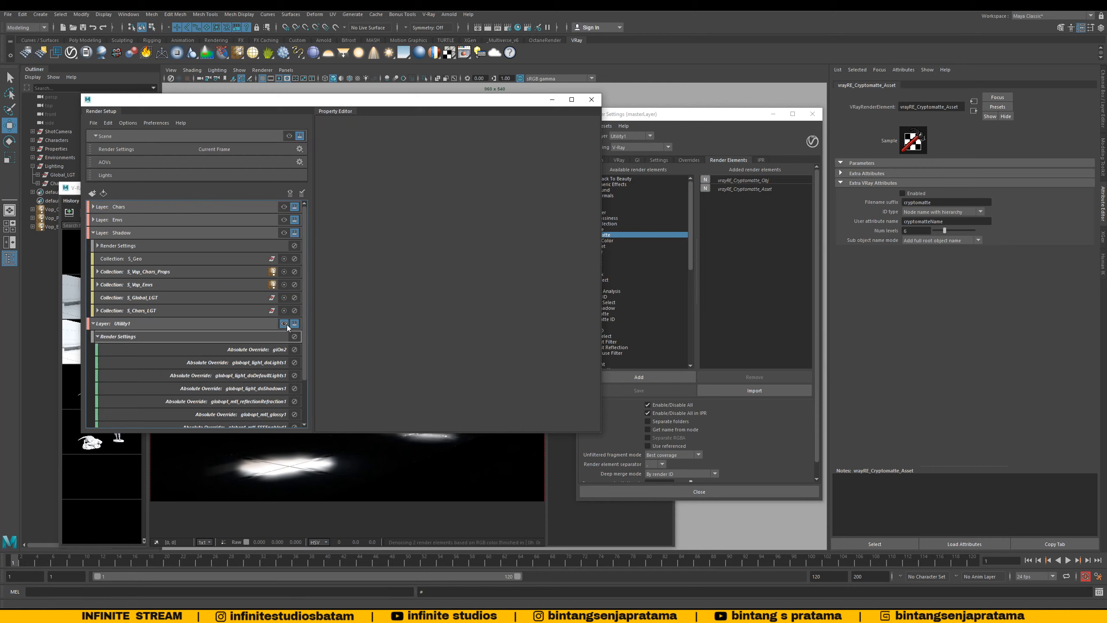
click(98, 336)
click(98, 337)
click(98, 336)
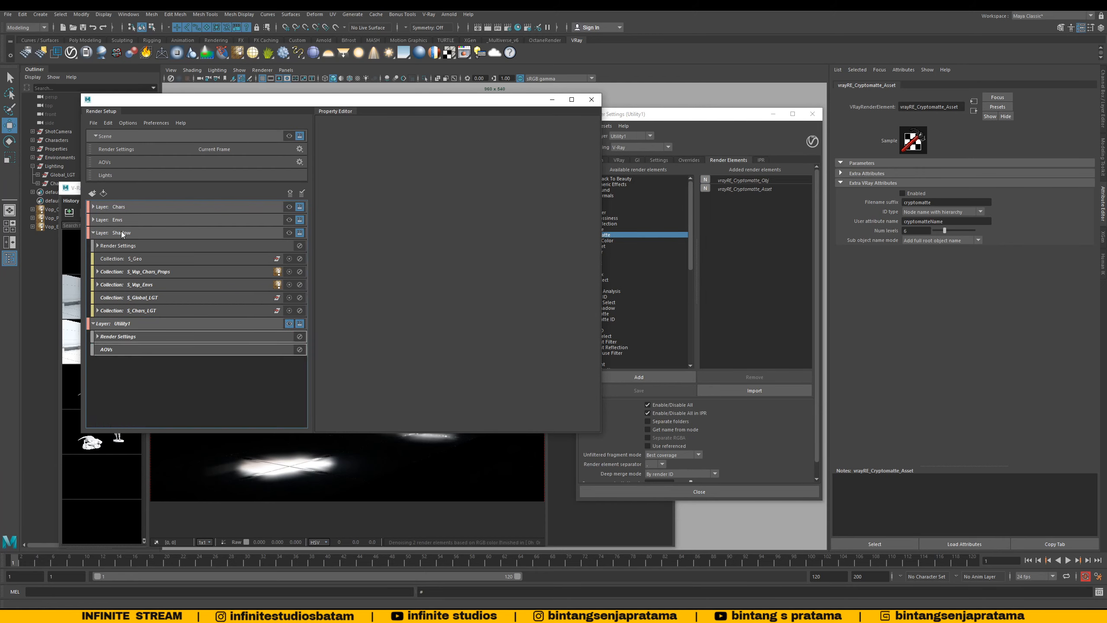
click(93, 232)
click(113, 272)
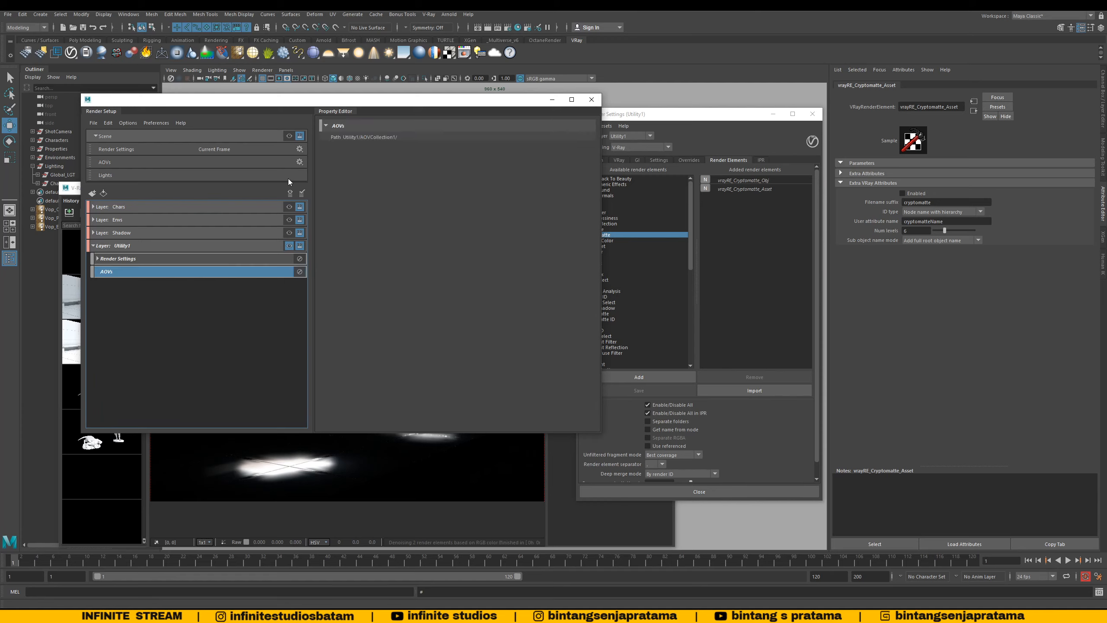
click(288, 136)
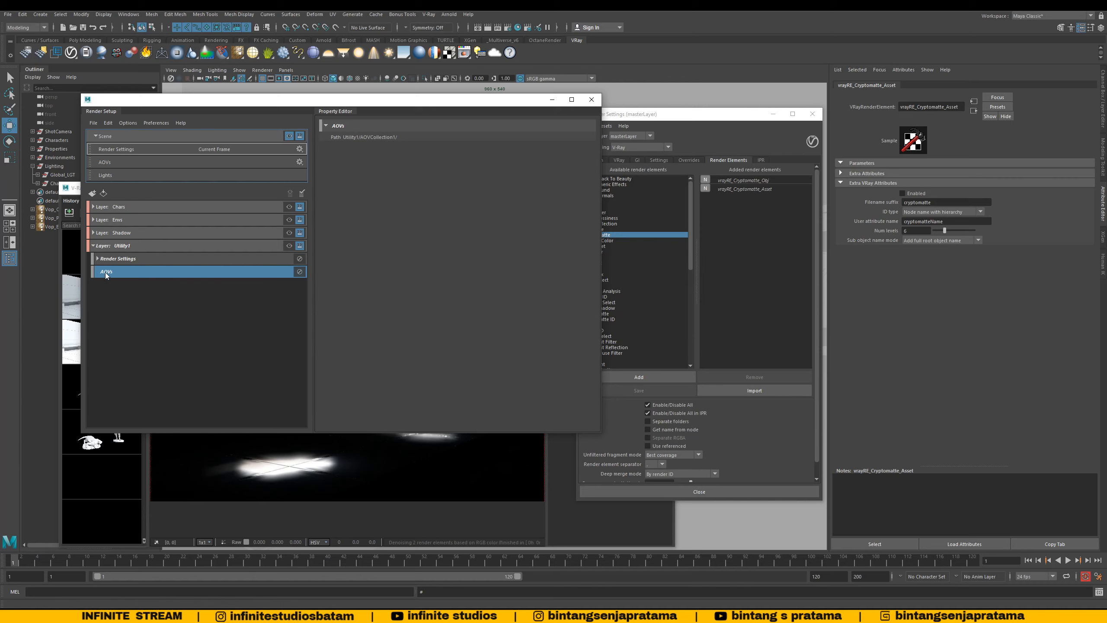
right_click(192, 272)
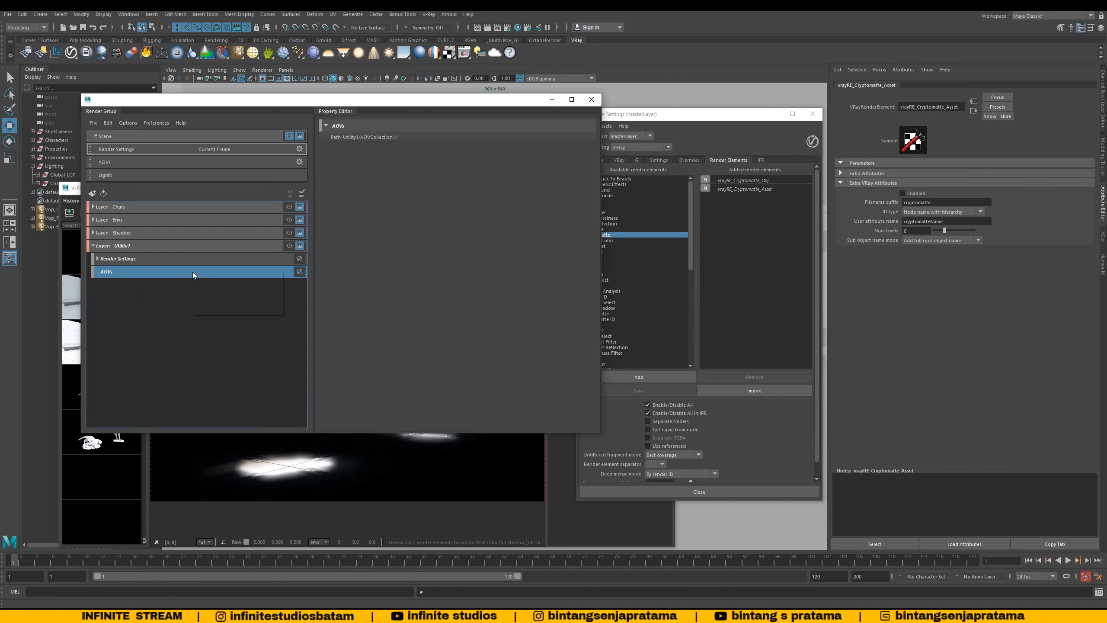
click(220, 313)
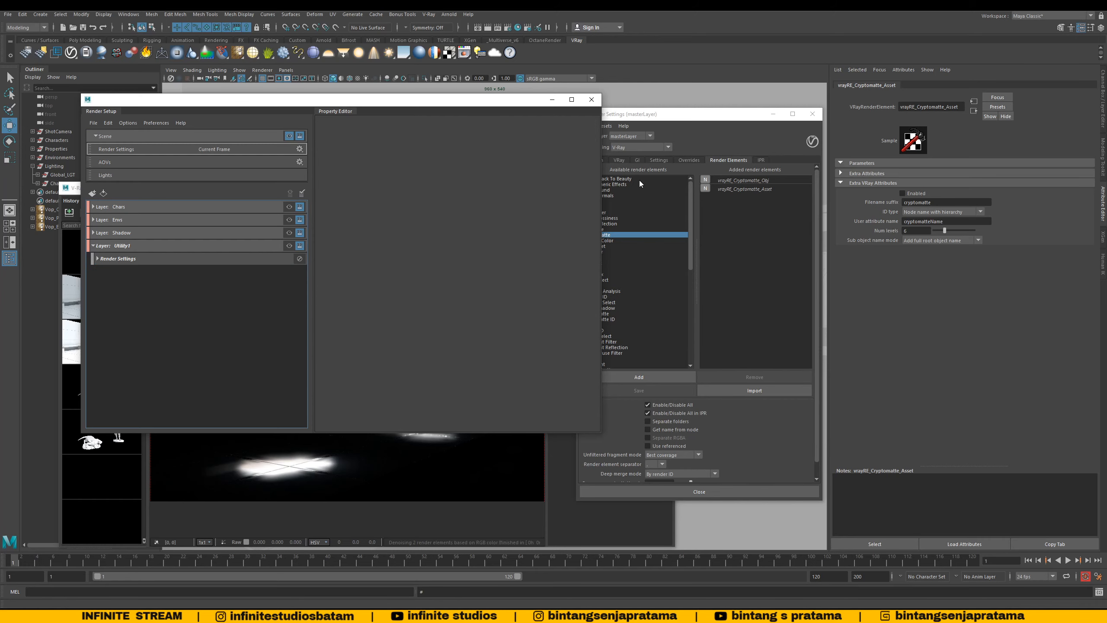
Step: Realign the Render Setup window beside Render Settings and collapse the copied Utility layer
click(694, 121)
drag(269, 101, 245, 109)
click(69, 254)
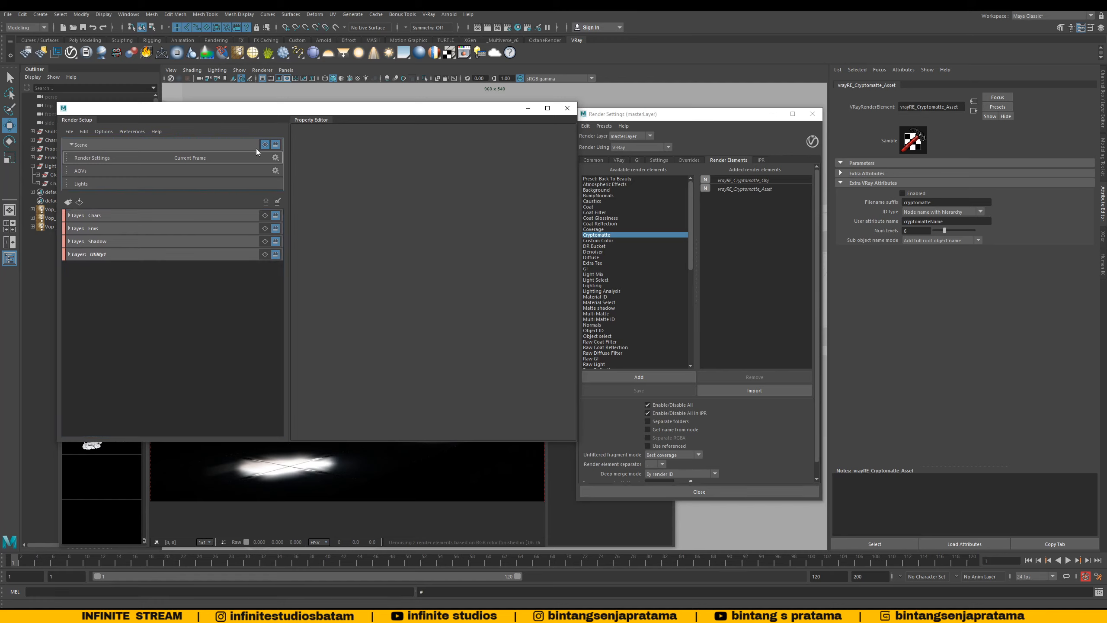
Step: Enable both Cryptomatte render elements, vrayRE_Cryptomatte_Obj and vrayRE_Cryptomatte_Asset, on the master layer
click(753, 191)
click(725, 180)
click(721, 189)
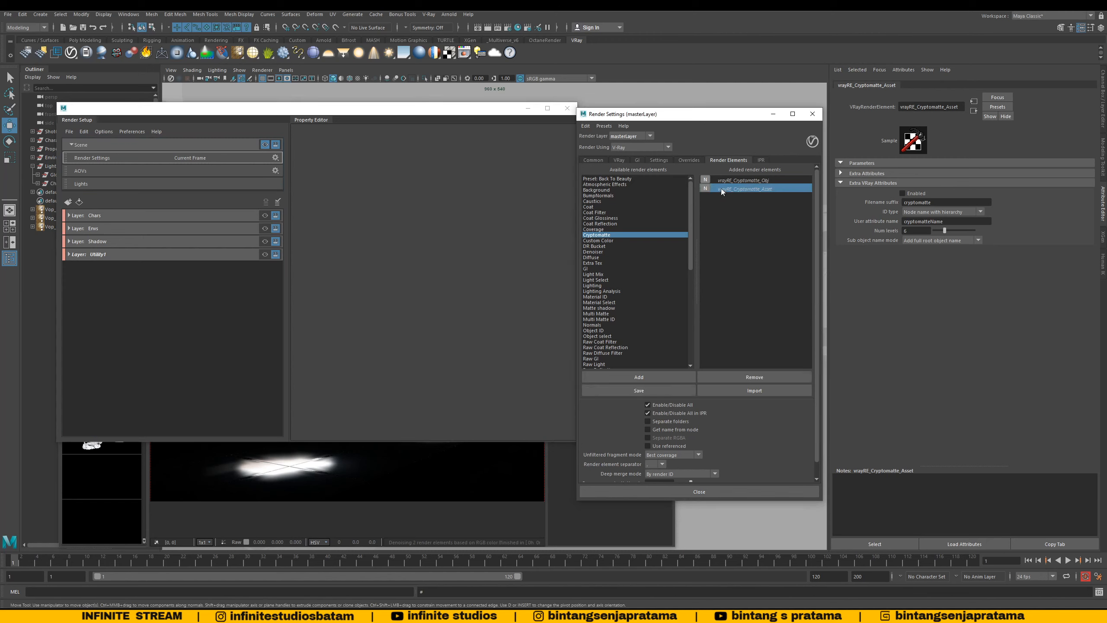
click(705, 179)
click(721, 181)
click(716, 189)
click(706, 179)
click(705, 179)
click(705, 188)
click(742, 180)
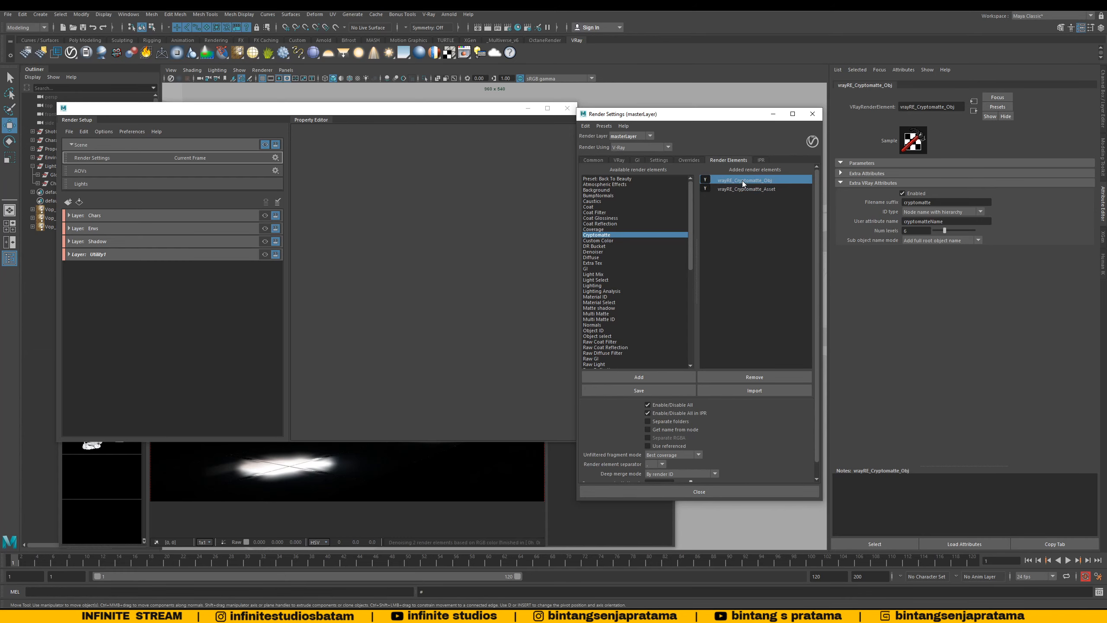
Step: Shift both render windows clear of the attributes and set vrayRE_Cryptomatte_Asset's ID type to V-Ray user attribute
drag(557, 112, 518, 121)
drag(626, 118, 590, 120)
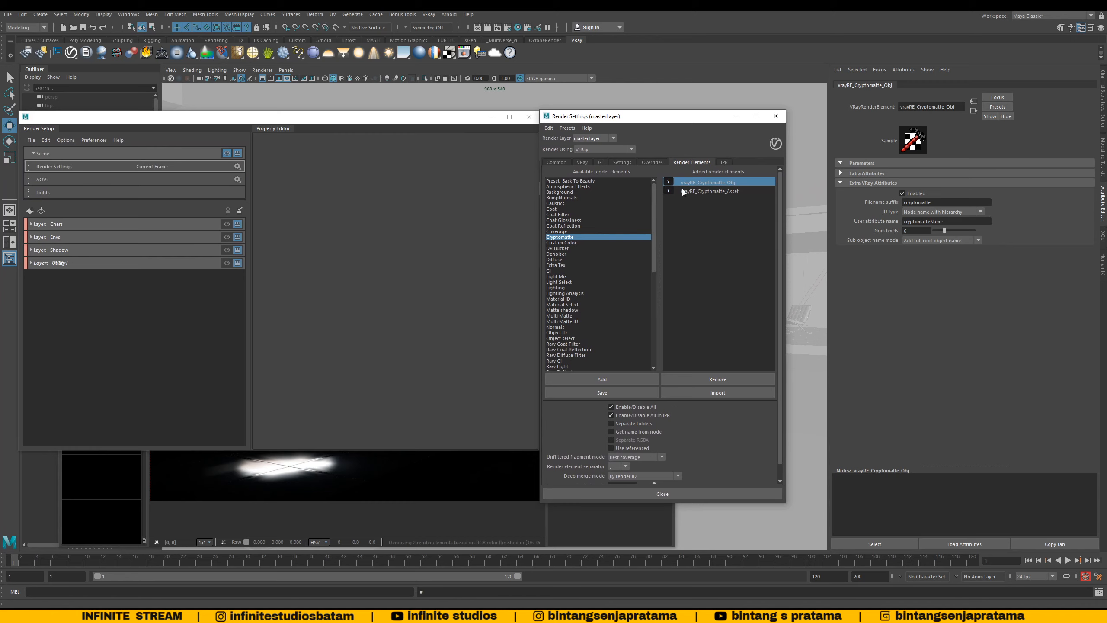
click(734, 192)
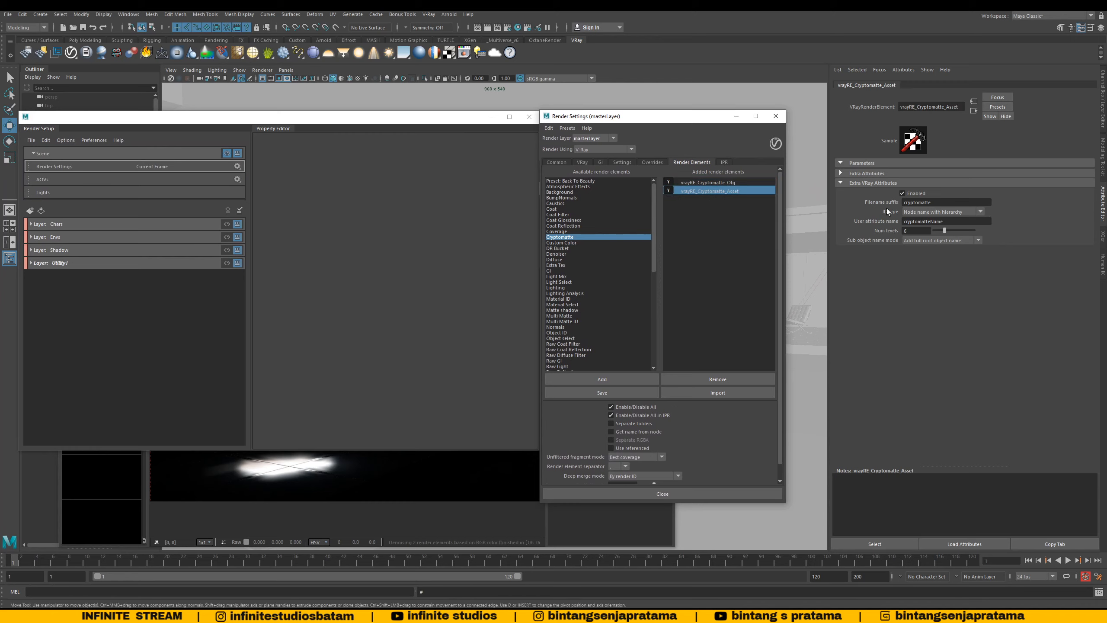
click(932, 211)
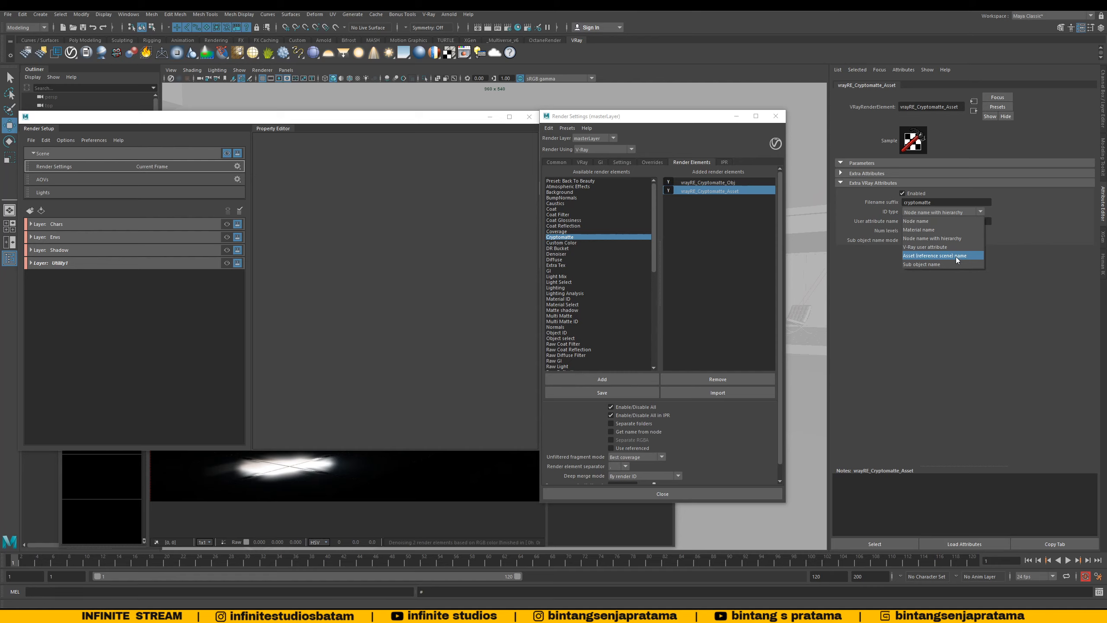
click(929, 248)
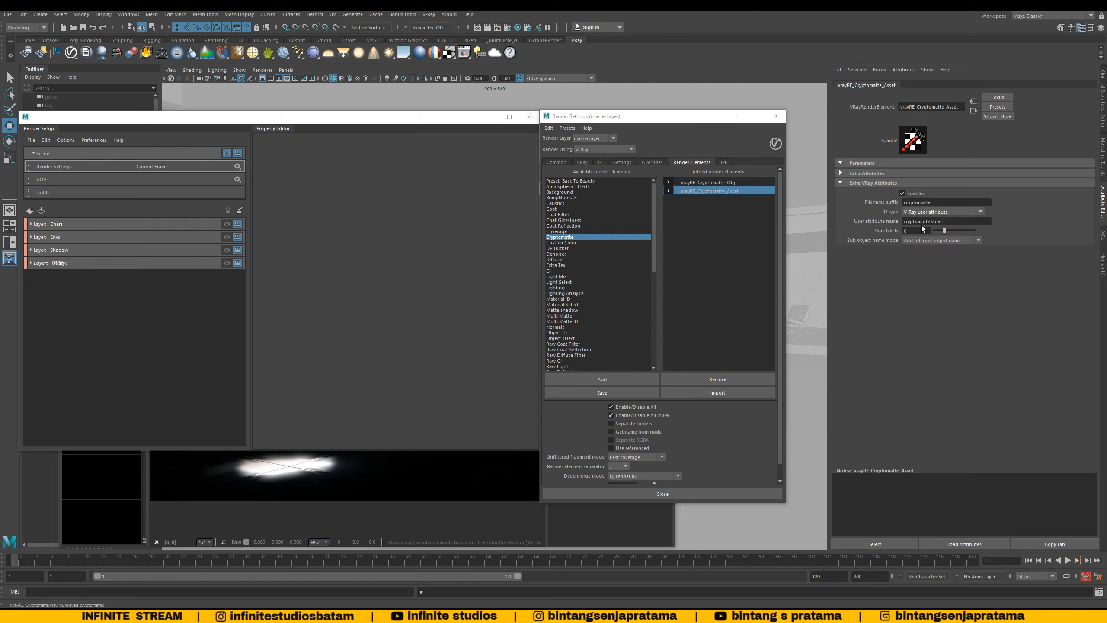
Step: Set the filename suffix of vrayRE_Cryptomatte_Obj to cryptomatte_obj
click(710, 183)
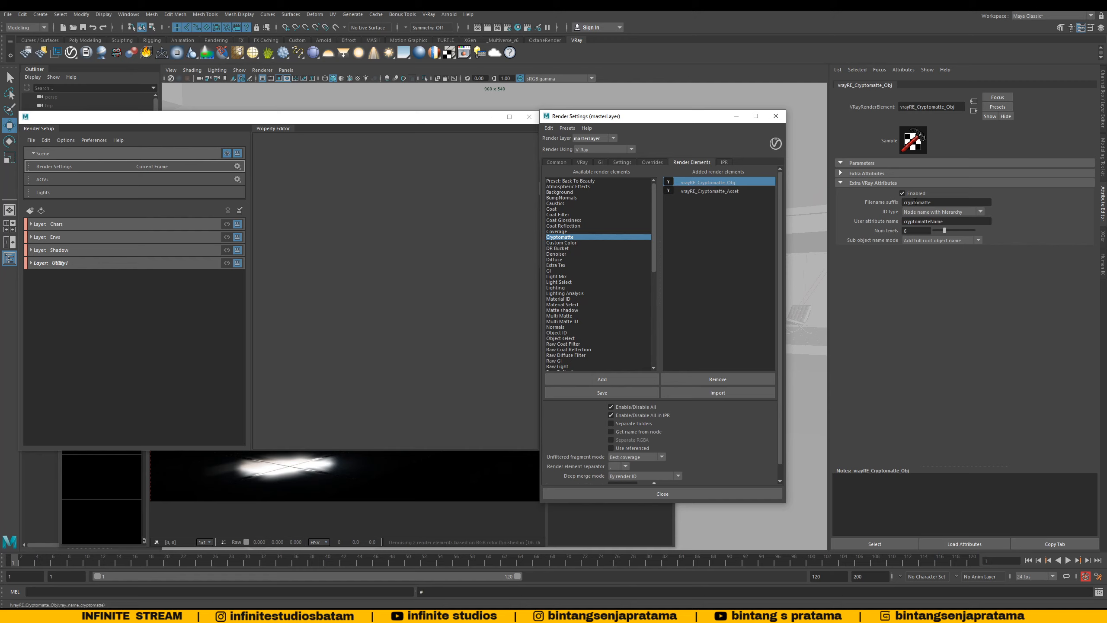
click(939, 203)
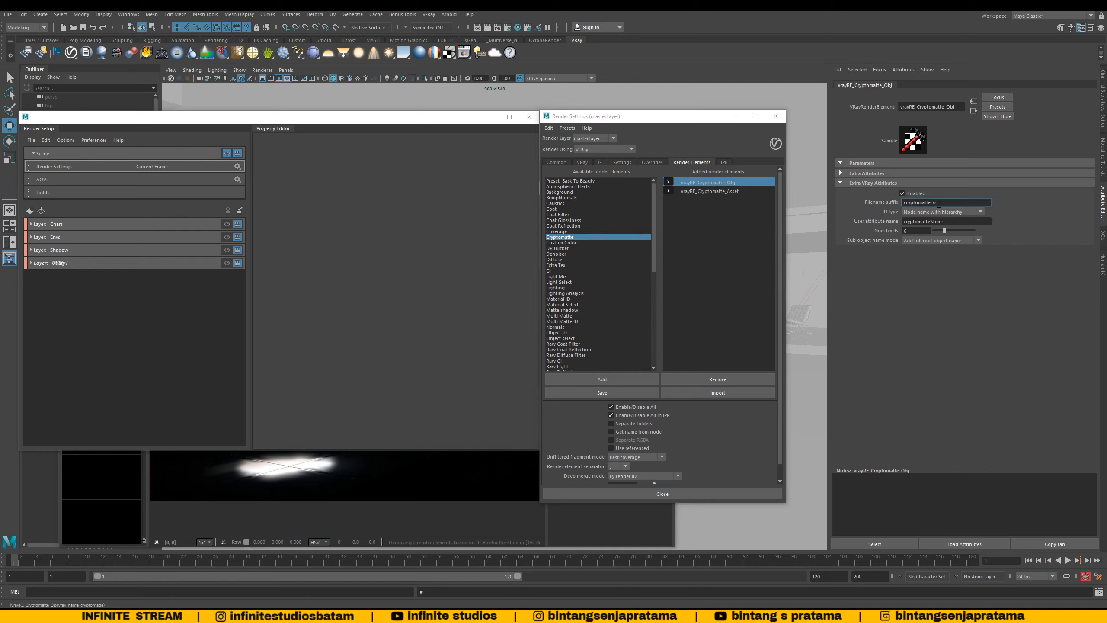
text(_obj)
key(Return)
Step: Set the filename suffix of vrayRE_Cryptomatte_Asset to cryptomatte_asset and check both Cryptomatte elements' attributes
click(735, 191)
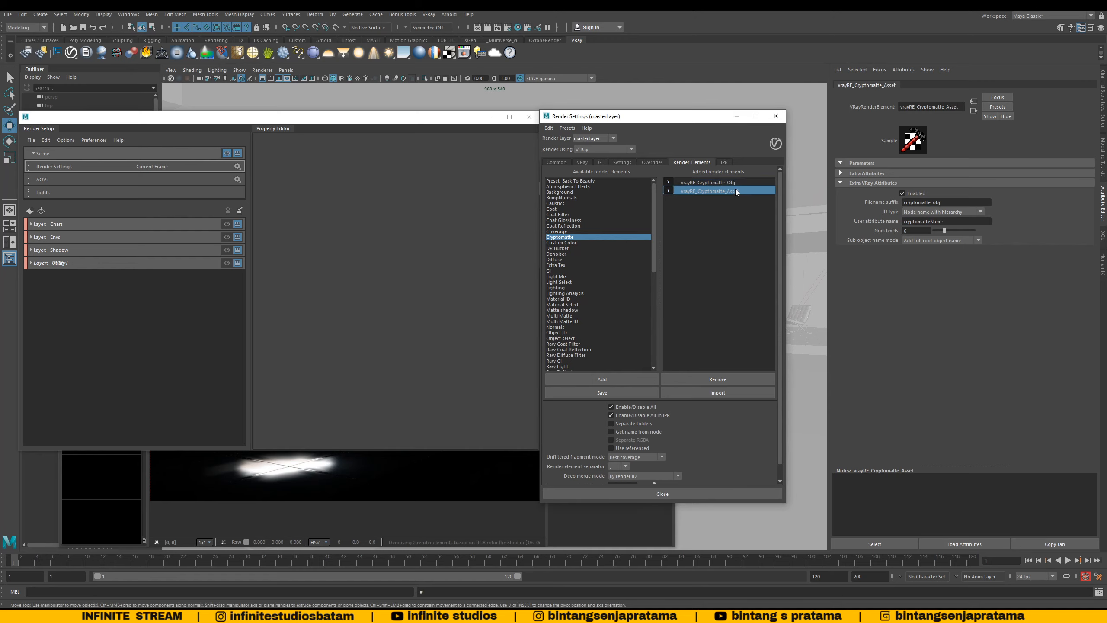
click(945, 202)
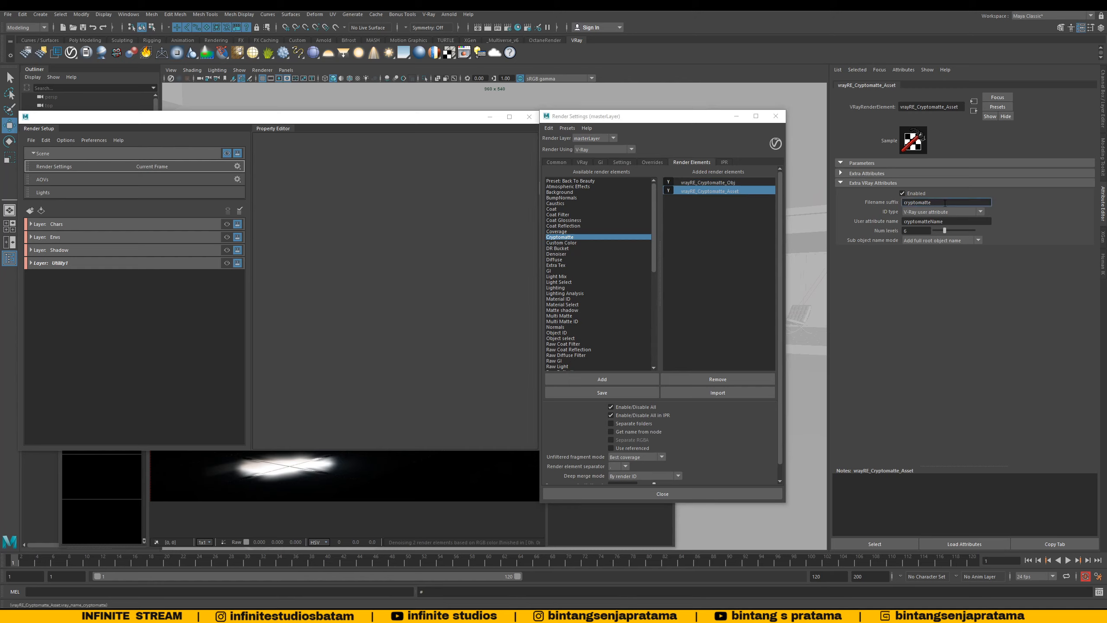
text(_asset)
key(Return)
click(716, 194)
click(714, 184)
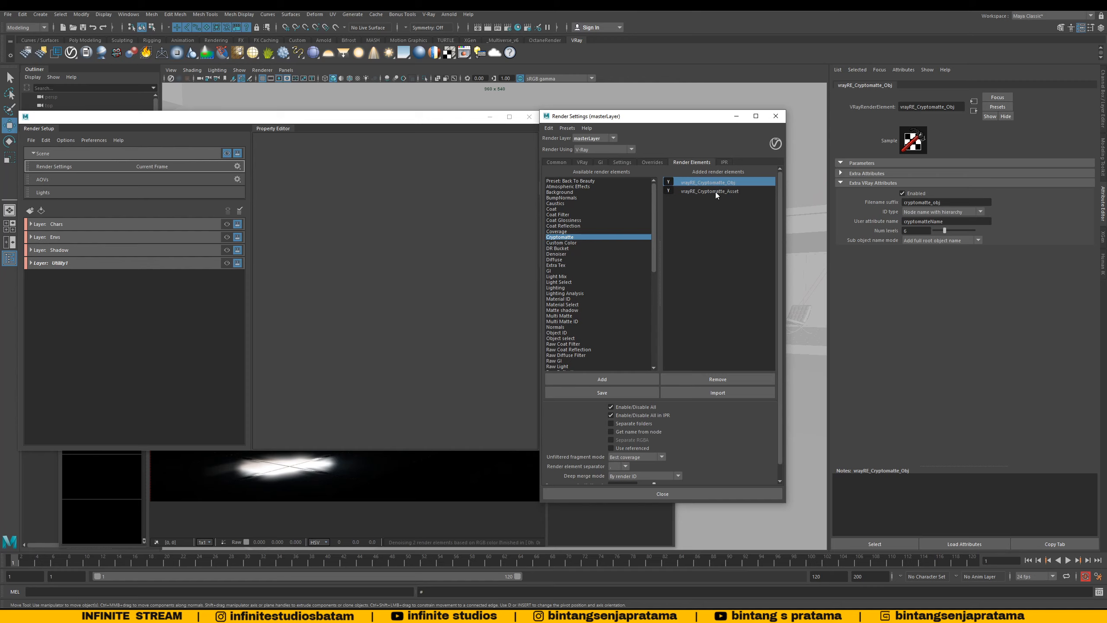
click(715, 193)
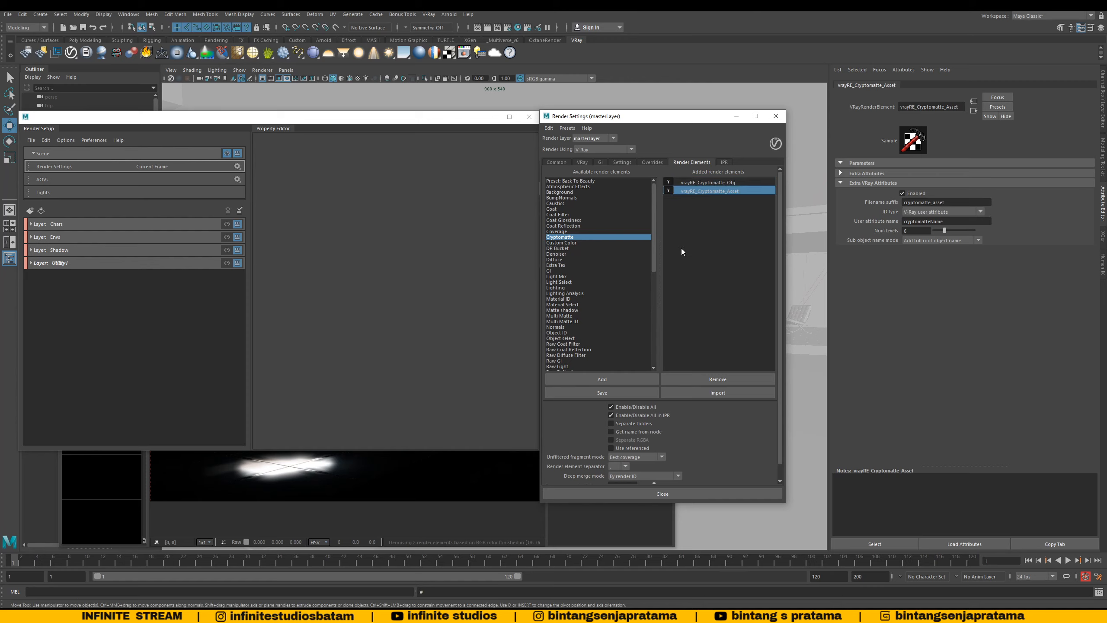
Step: Add an Extra Tex render element and rename it vrayRE_Extra_Tex_AO
click(566, 264)
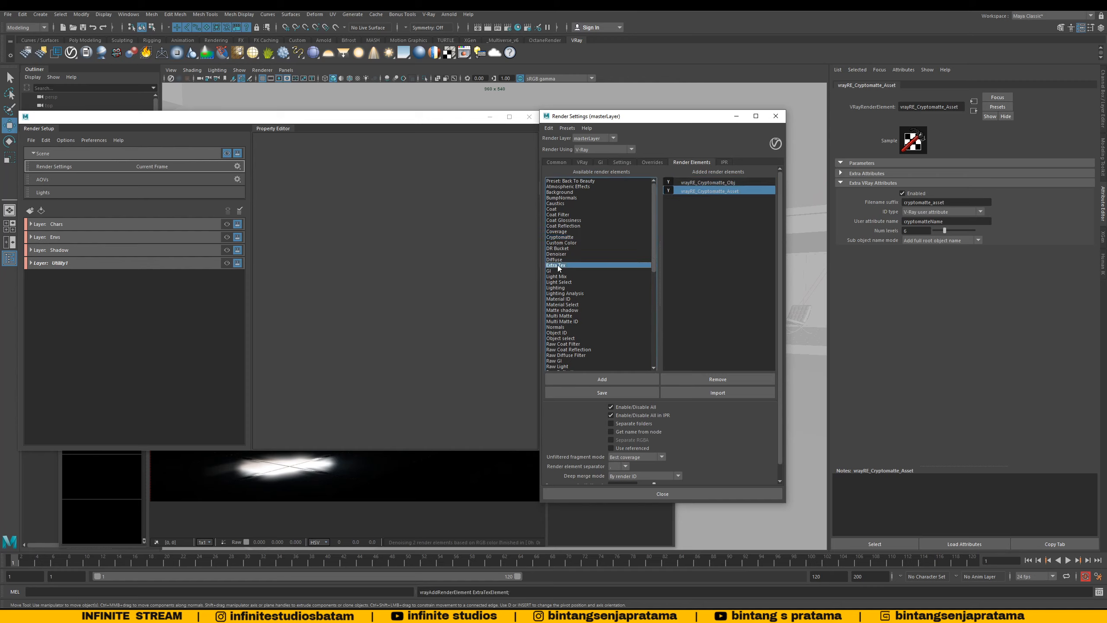
click(600, 379)
double_click(703, 198)
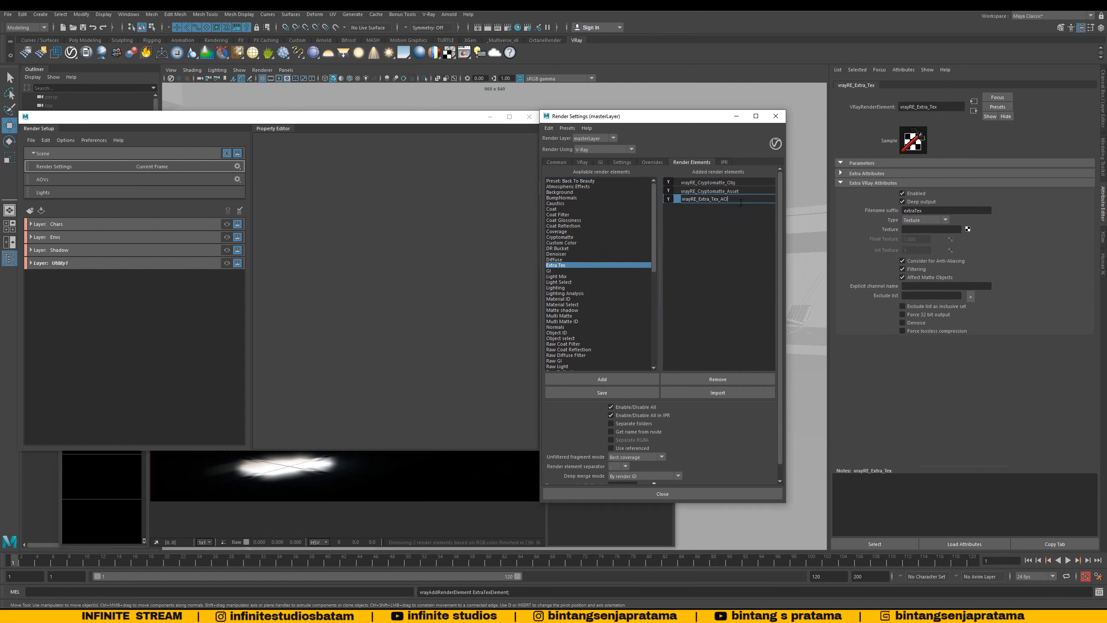
key(Return)
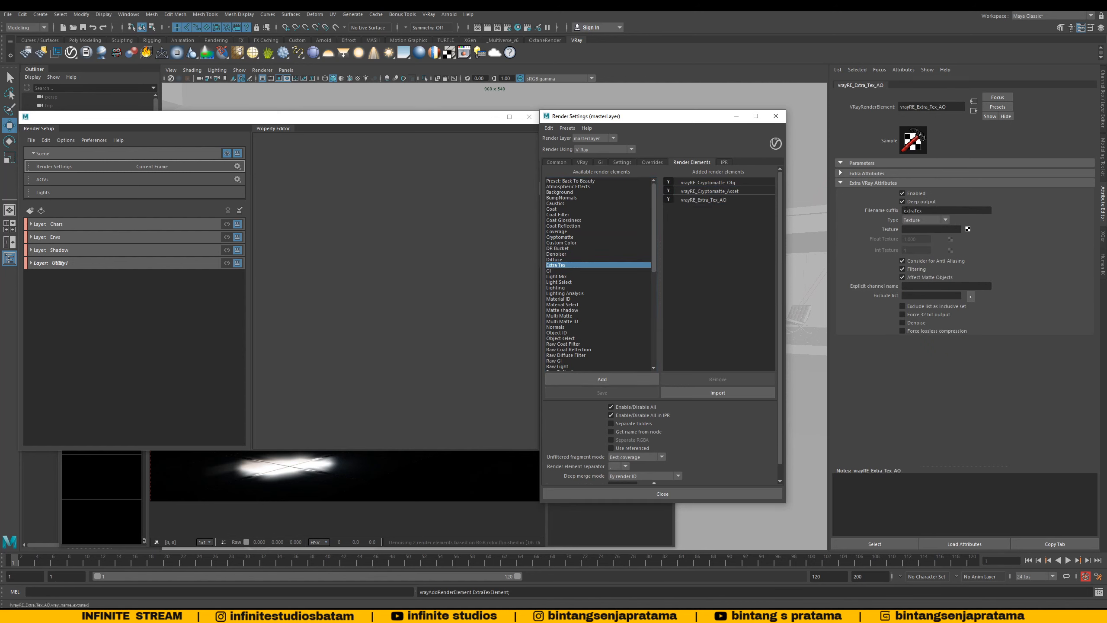
Step: Set the filename suffix of the ambient occlusion Extra Tex element to extraTex_AO
click(933, 211)
text(_AO)
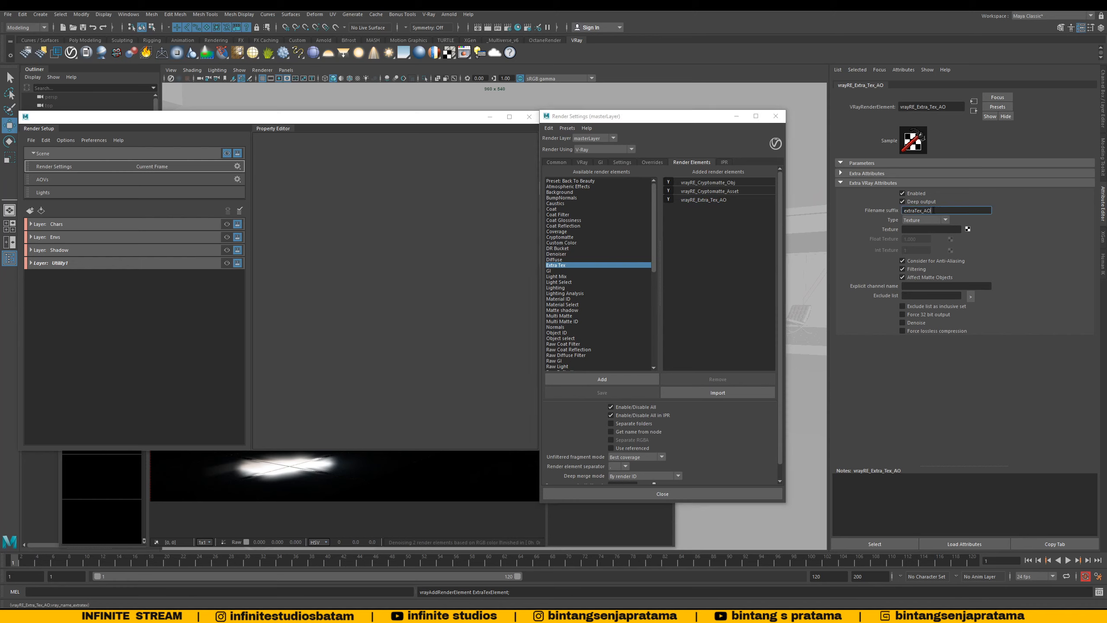
text(AO)
key(Return)
click(725, 200)
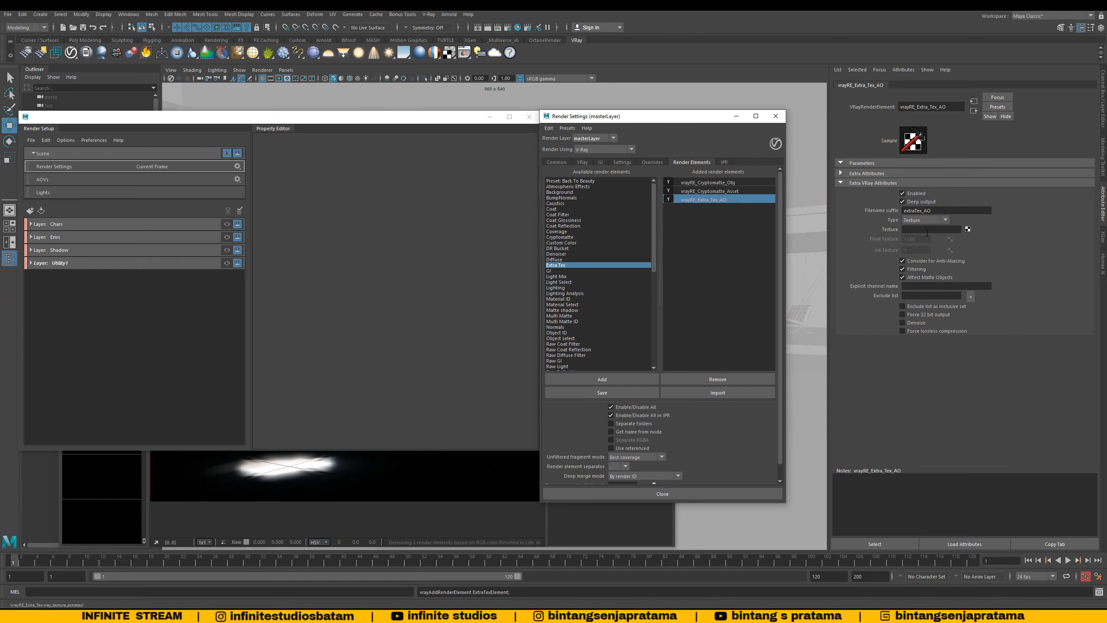
Step: Add an Extra Tex render element named vrayRE_Extra_Tex_Fresnel and set its filename suffix to extraTex_Fresnel
click(594, 381)
double_click(732, 208)
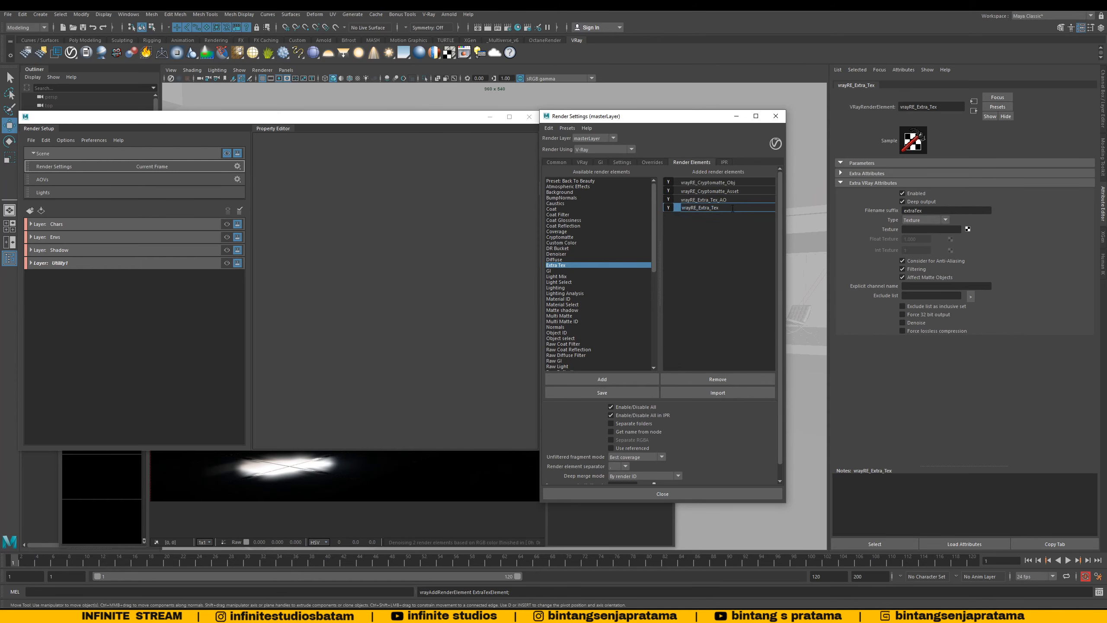
text(_Fresnel)
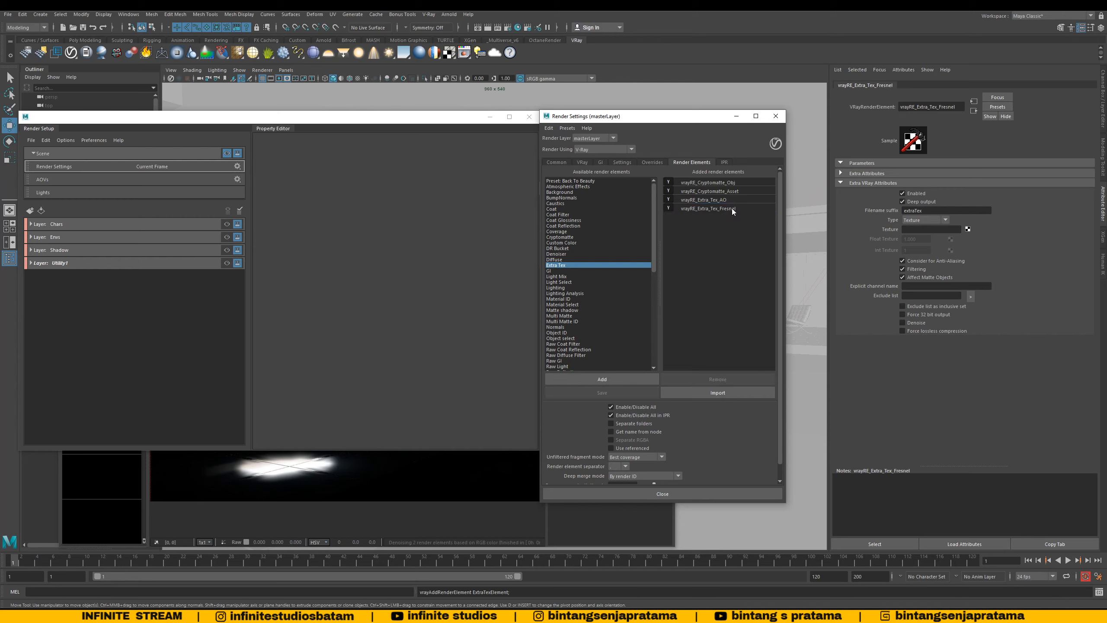
key(Return)
click(939, 210)
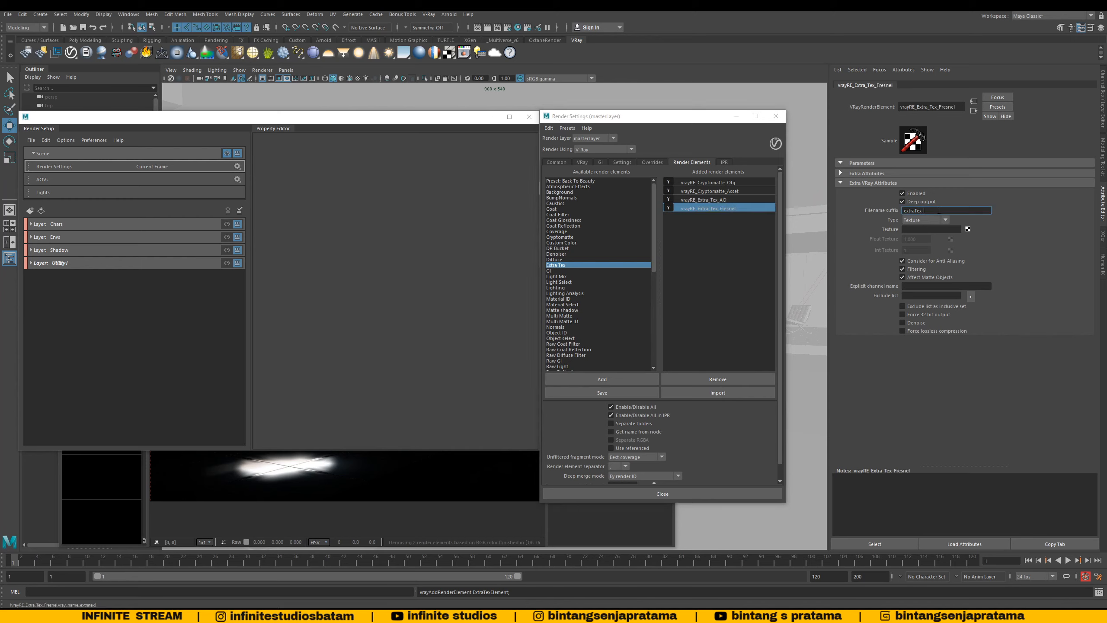
text(_Fresnel)
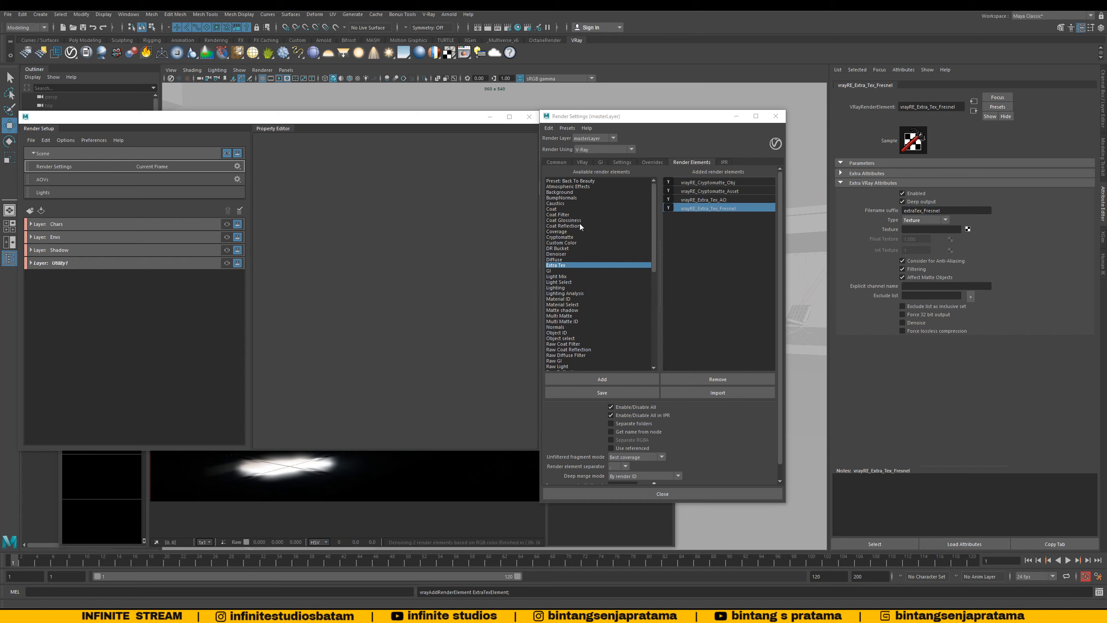
Step: Add a Denoiser render element to the added render elements
click(562, 269)
scroll(624, 268, down, 4)
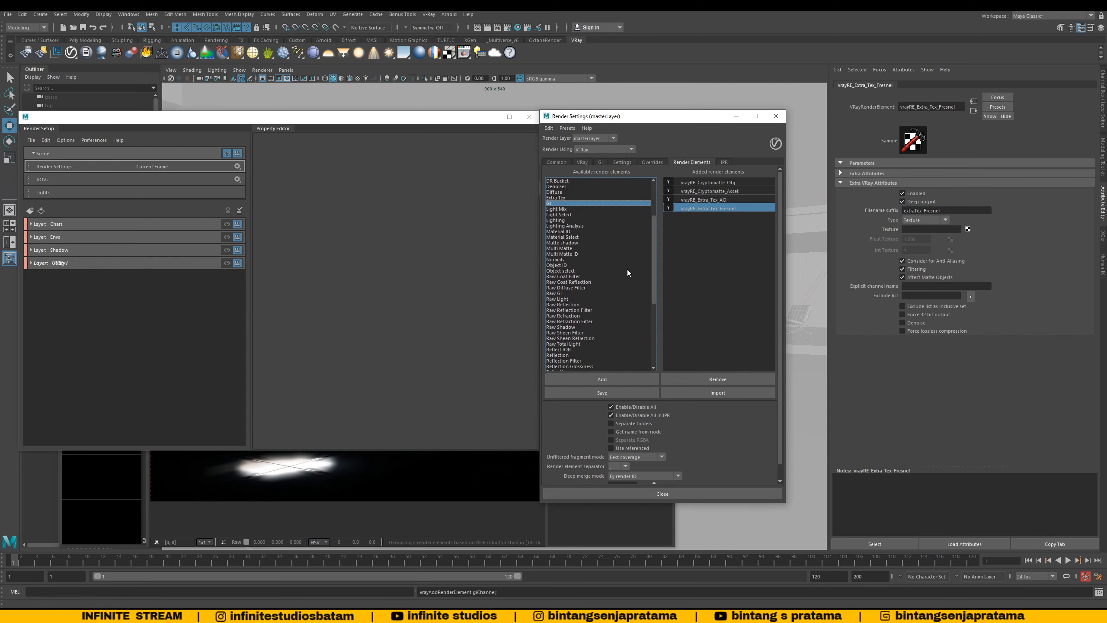
scroll(620, 258, up, 4)
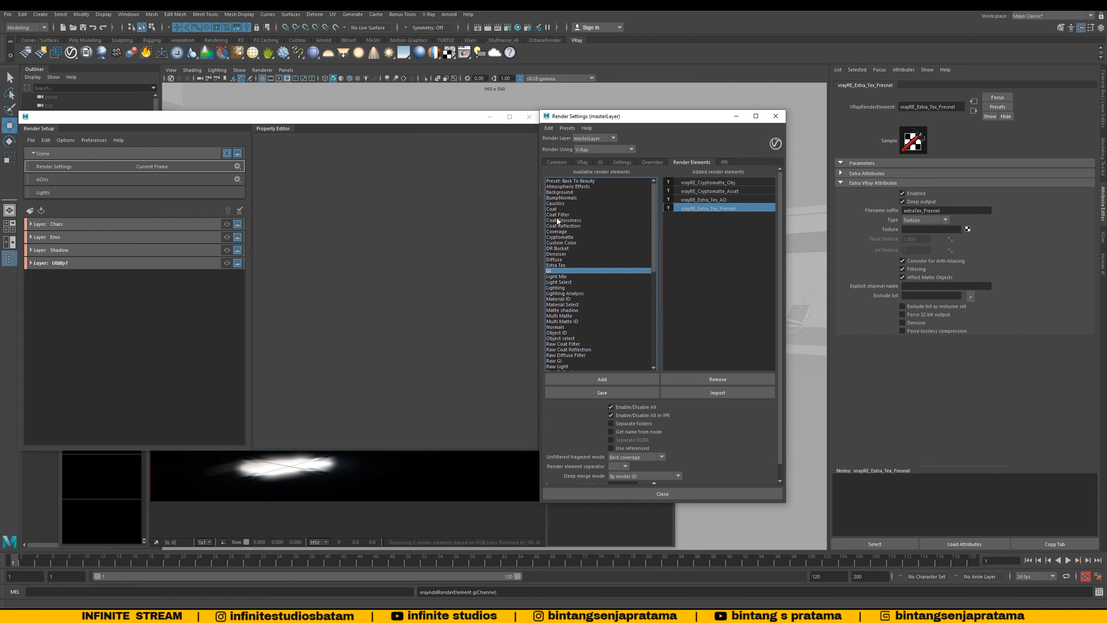
click(562, 254)
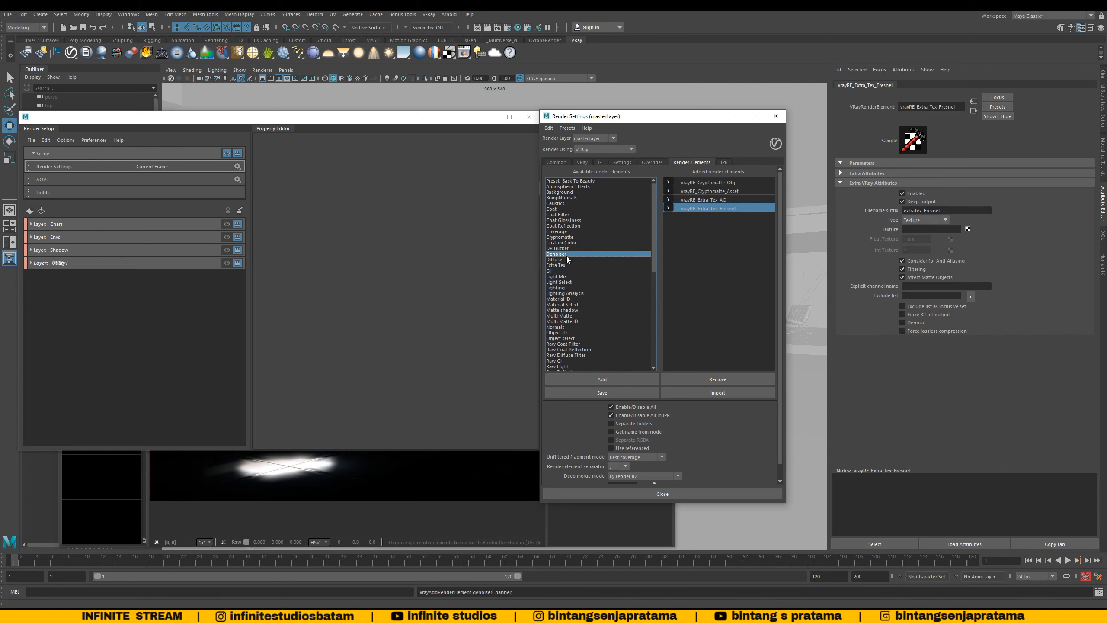
click(604, 376)
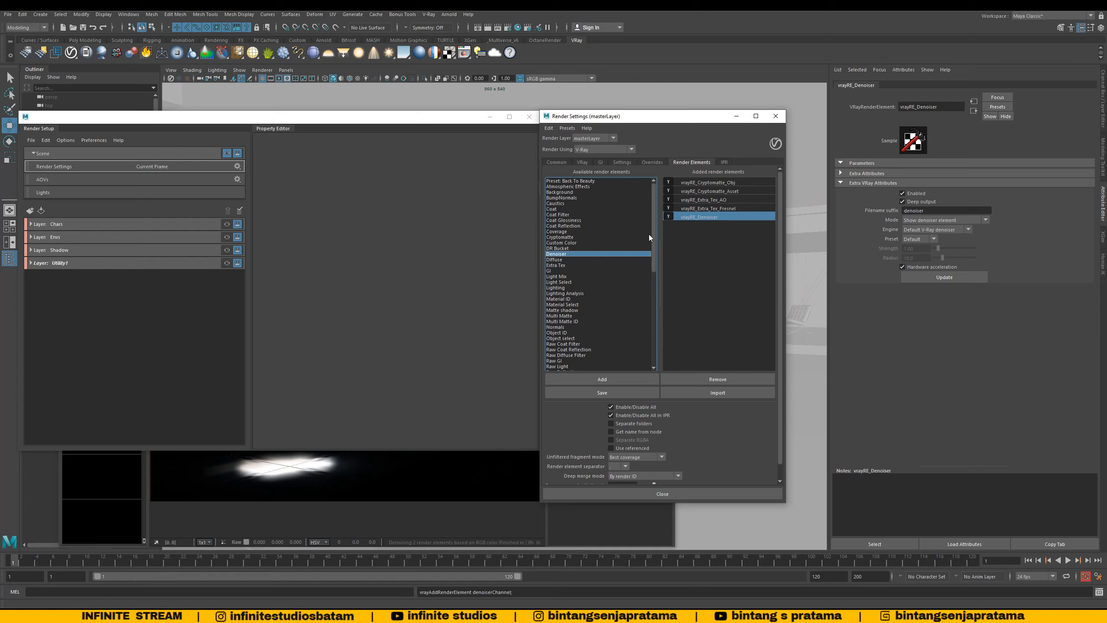
Step: Look through the available render elements around Diffuse, Extra Tex and Light Mix for further passes to add
scroll(570, 263, down, 2)
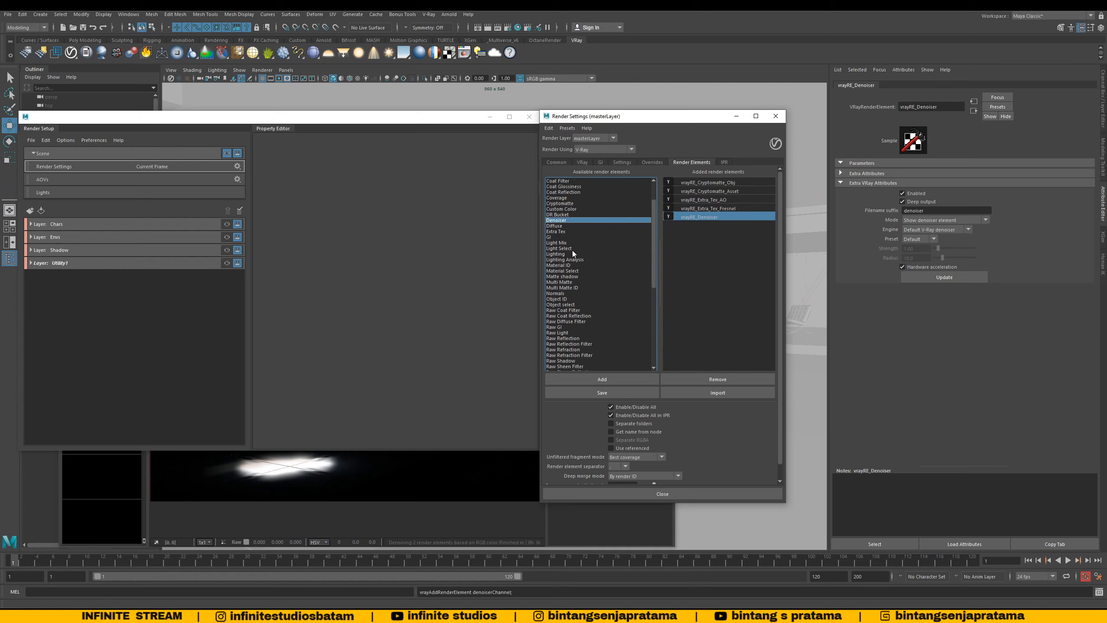
click(559, 226)
click(560, 232)
click(559, 248)
click(559, 243)
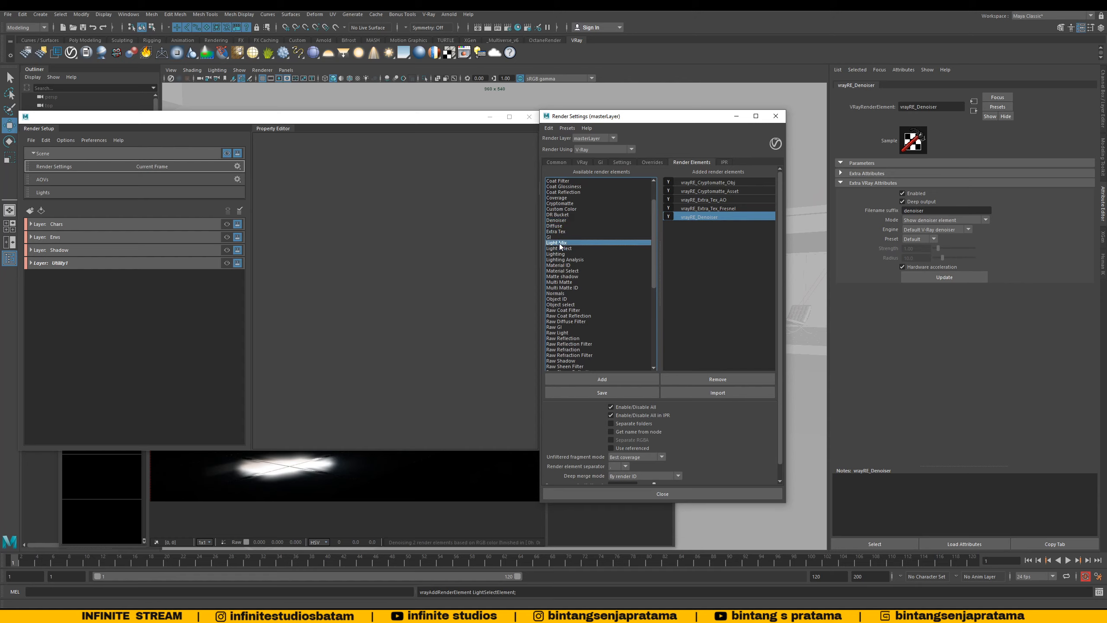
click(559, 226)
click(558, 232)
click(559, 230)
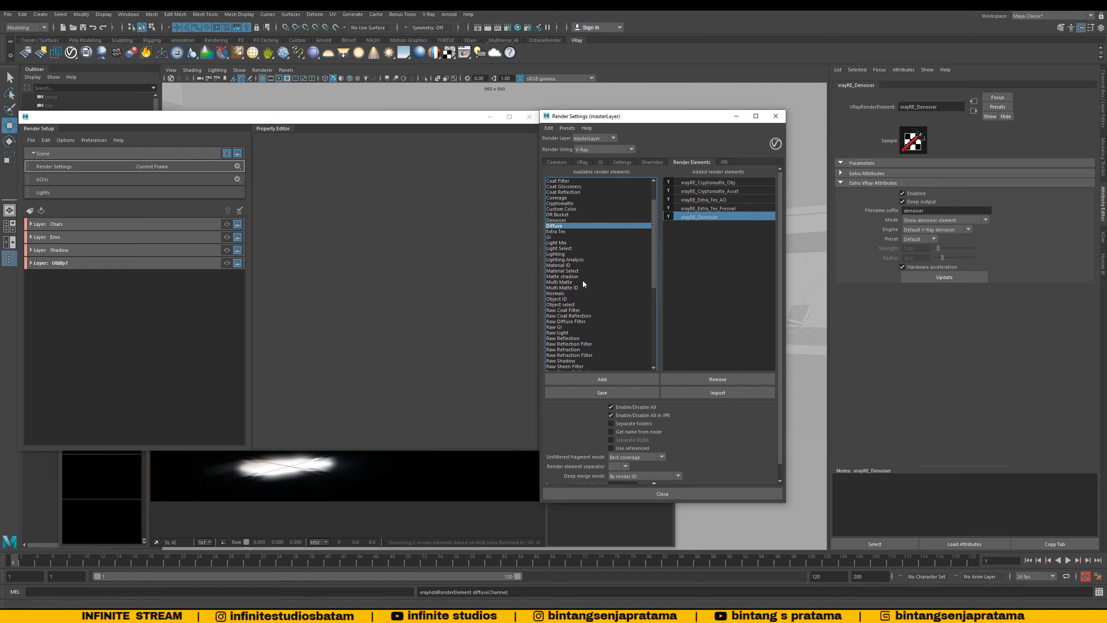
scroll(595, 265, down, 2)
scroll(596, 265, up, 3)
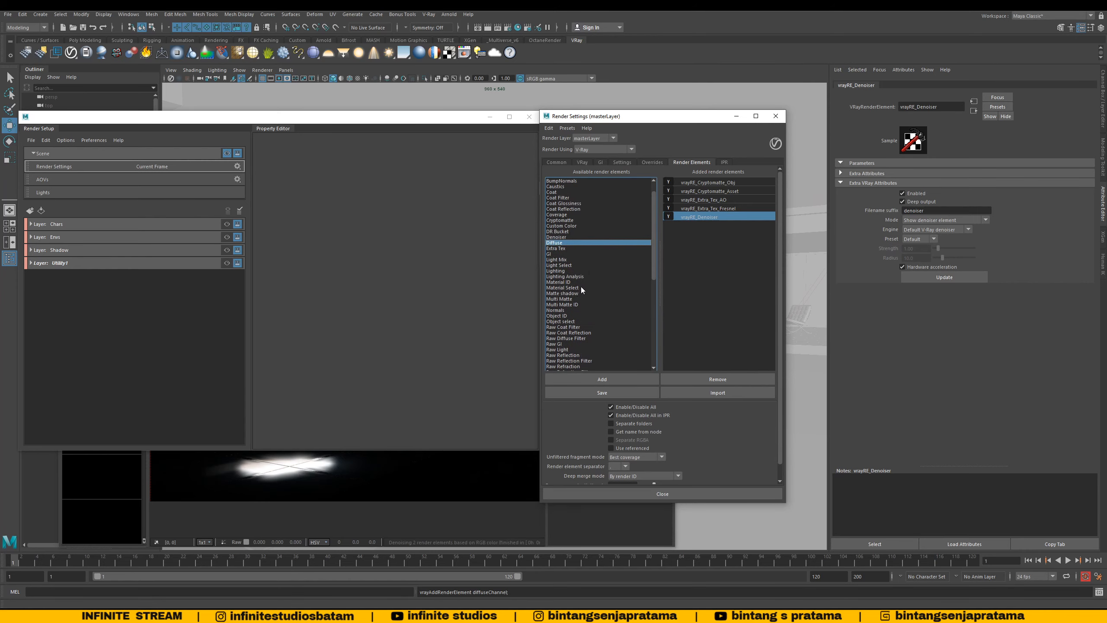
Step: Add a Velocity render element, keeping its default name, and open its Max Velocity value for editing
scroll(582, 287, down, 5)
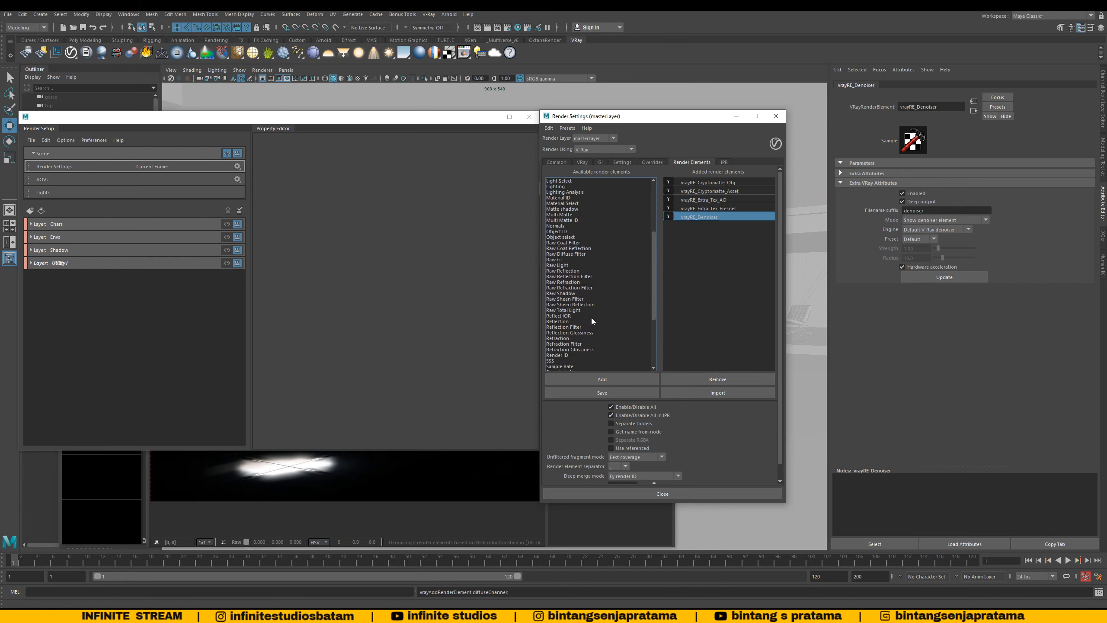
scroll(591, 321, down, 6)
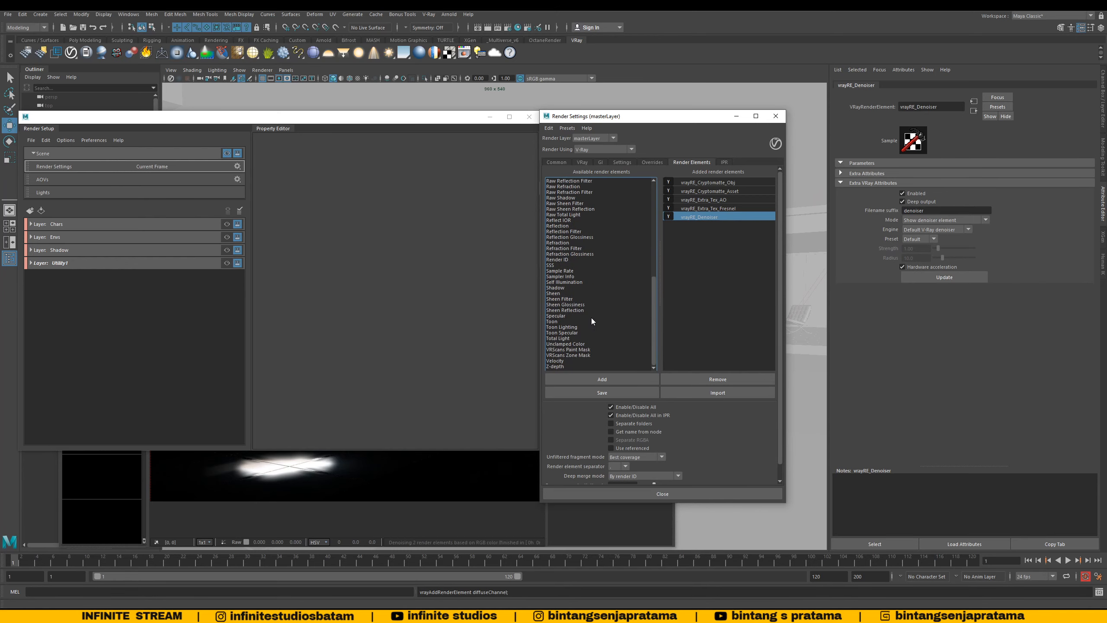
scroll(591, 321, down, 1)
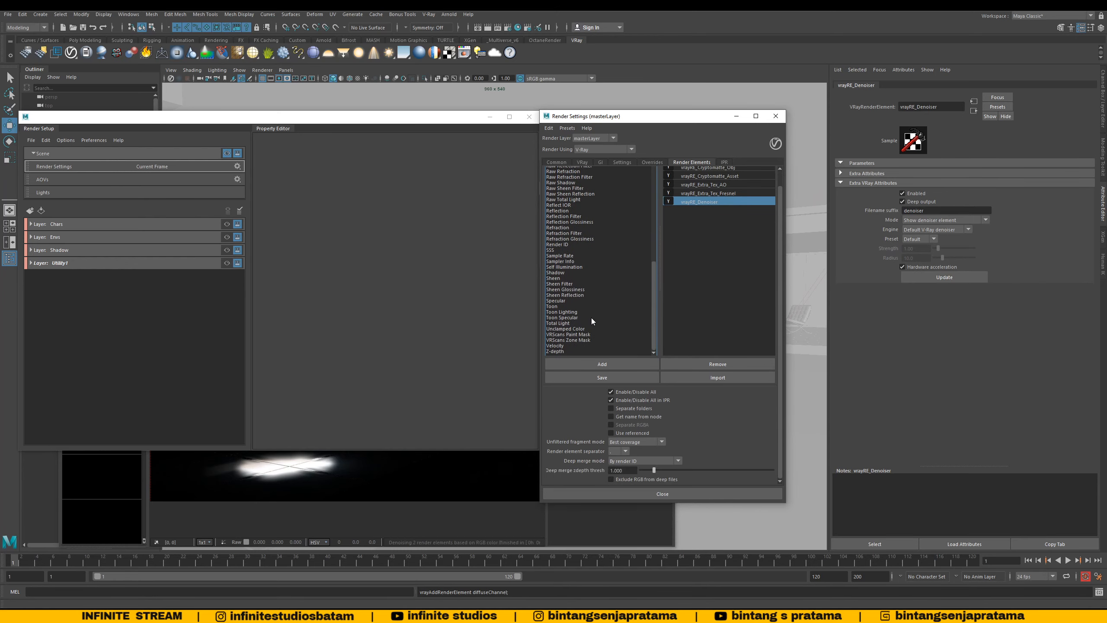
click(564, 346)
click(602, 363)
double_click(712, 209)
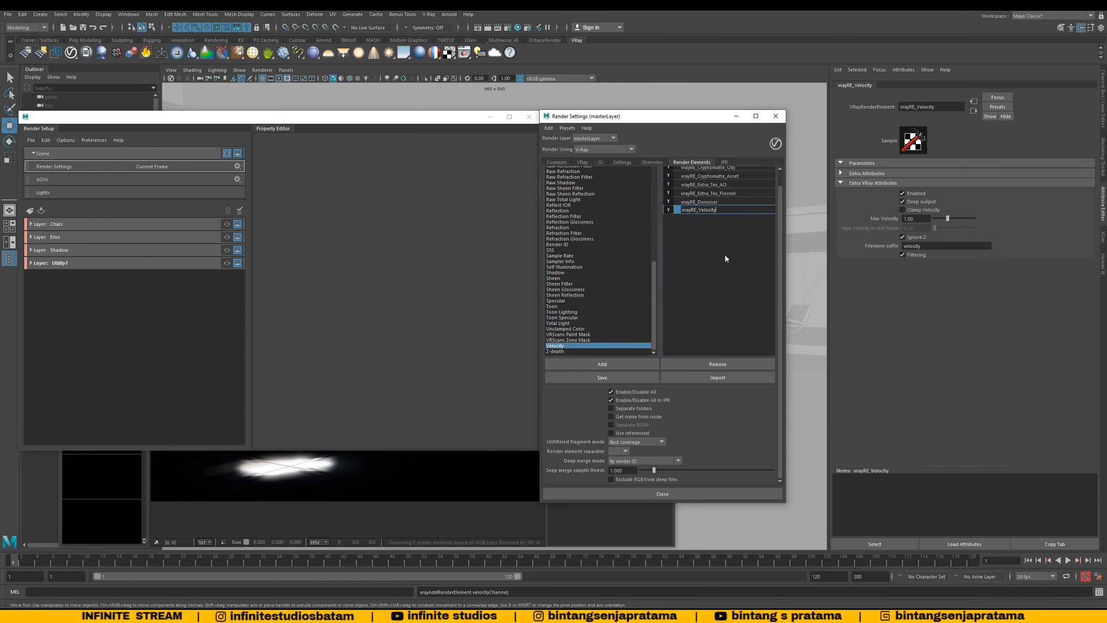
click(716, 213)
click(908, 218)
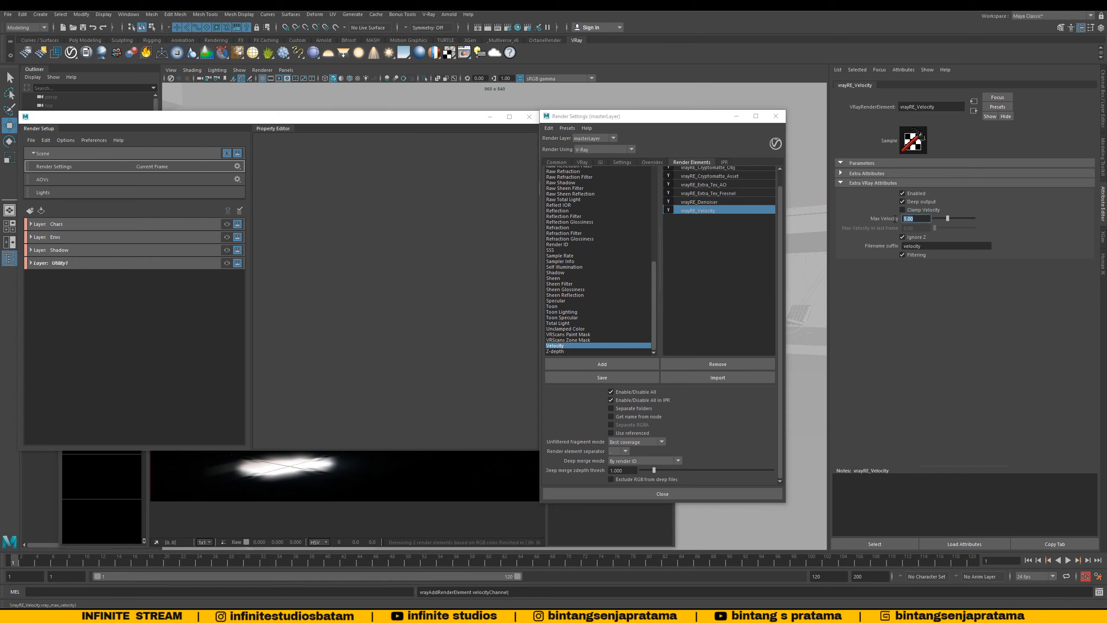
click(919, 220)
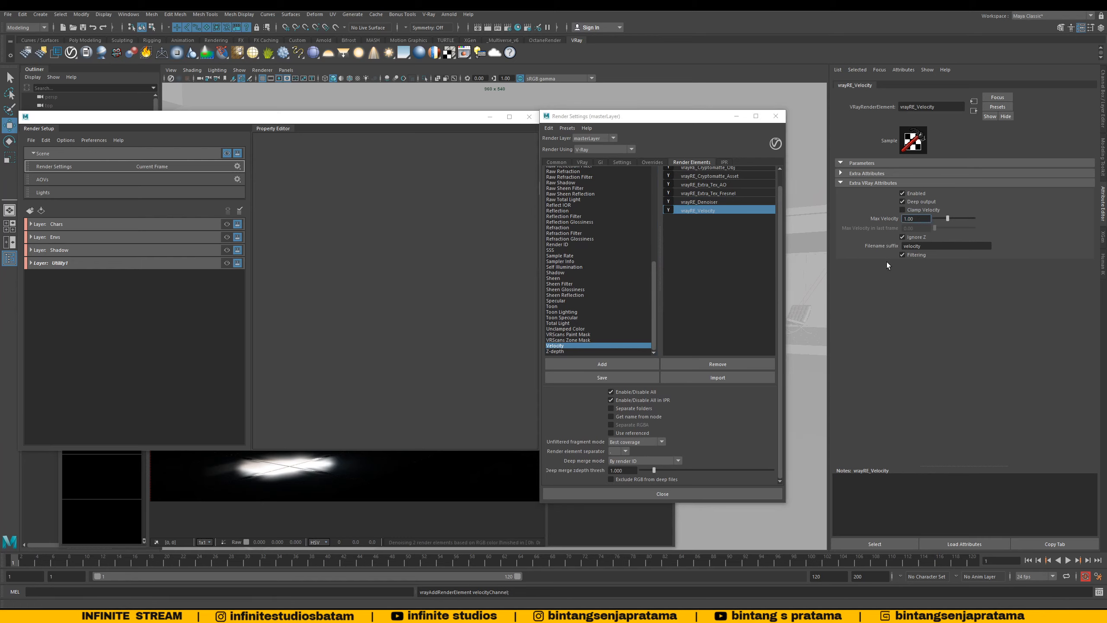
Step: Look through the available V-Ray render elements, including Z-depth, Extra Tex and Shadow
click(572, 351)
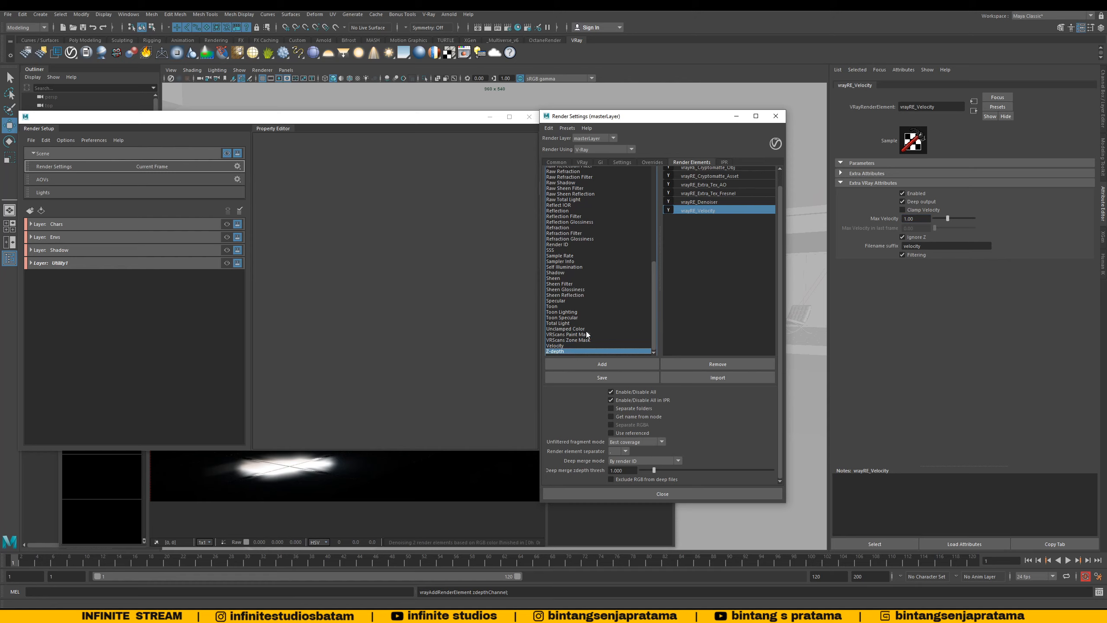
scroll(626, 297, up, 5)
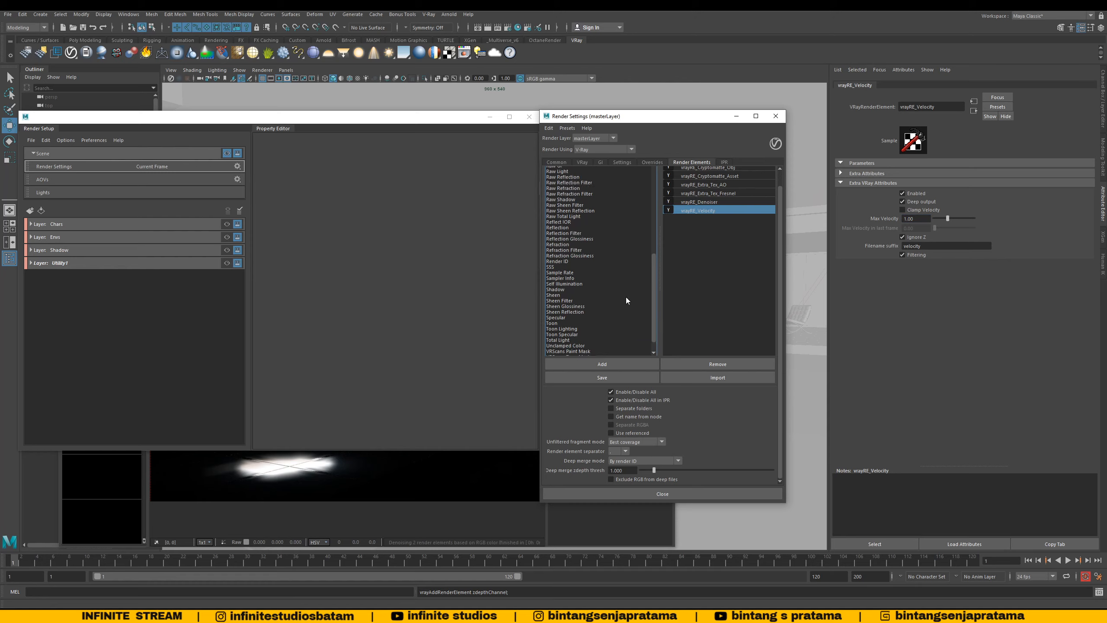
scroll(623, 269, up, 2)
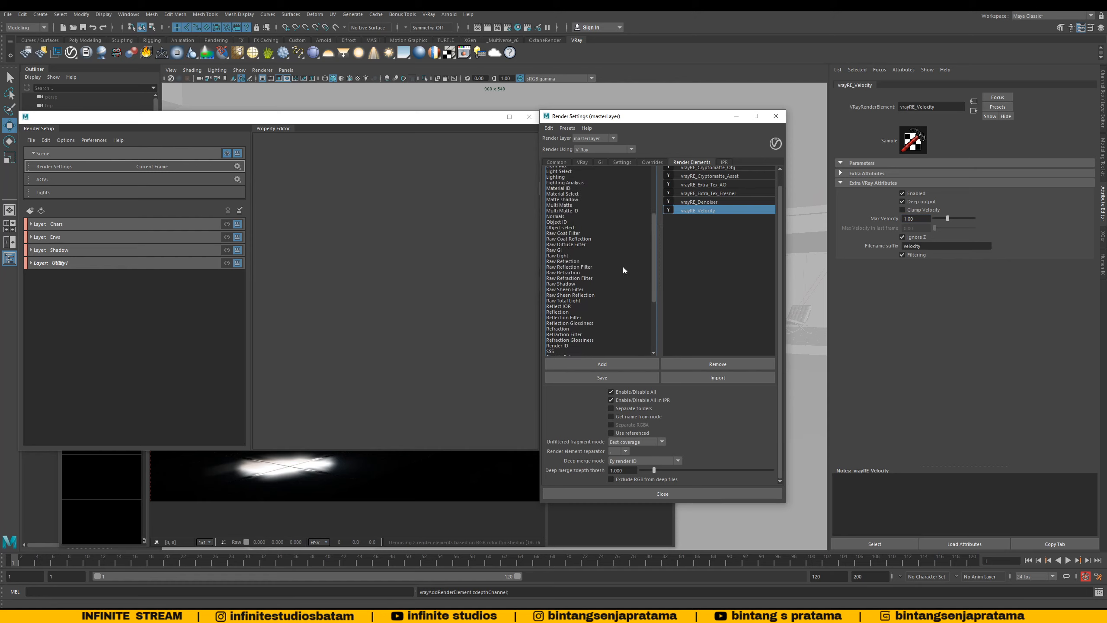
scroll(589, 247, down, 4)
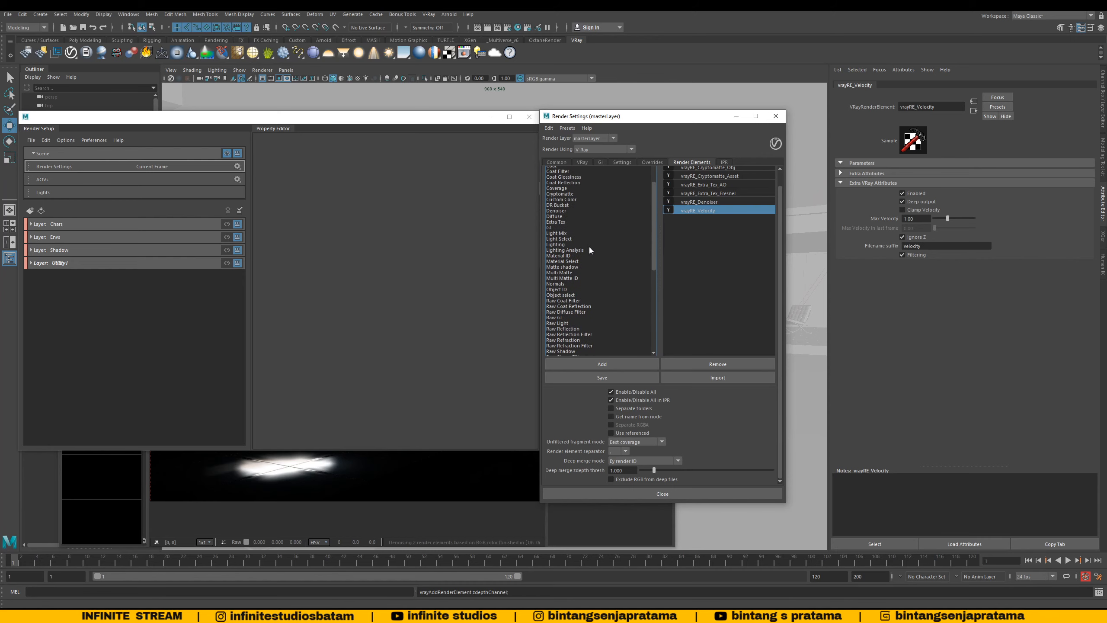
scroll(588, 255, down, 3)
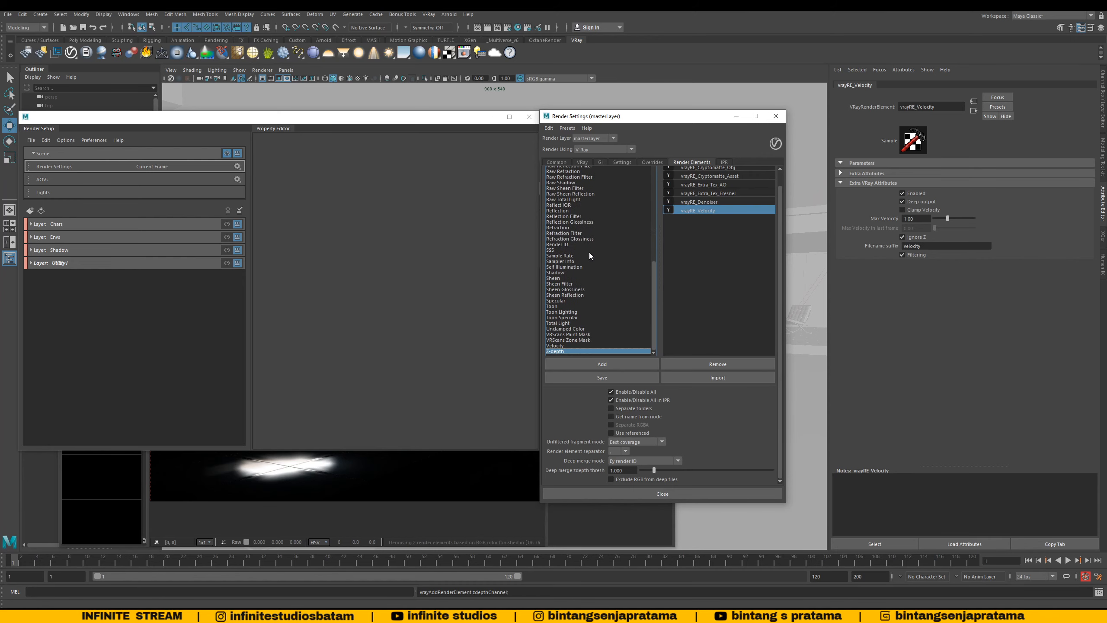
scroll(589, 254, up, 3)
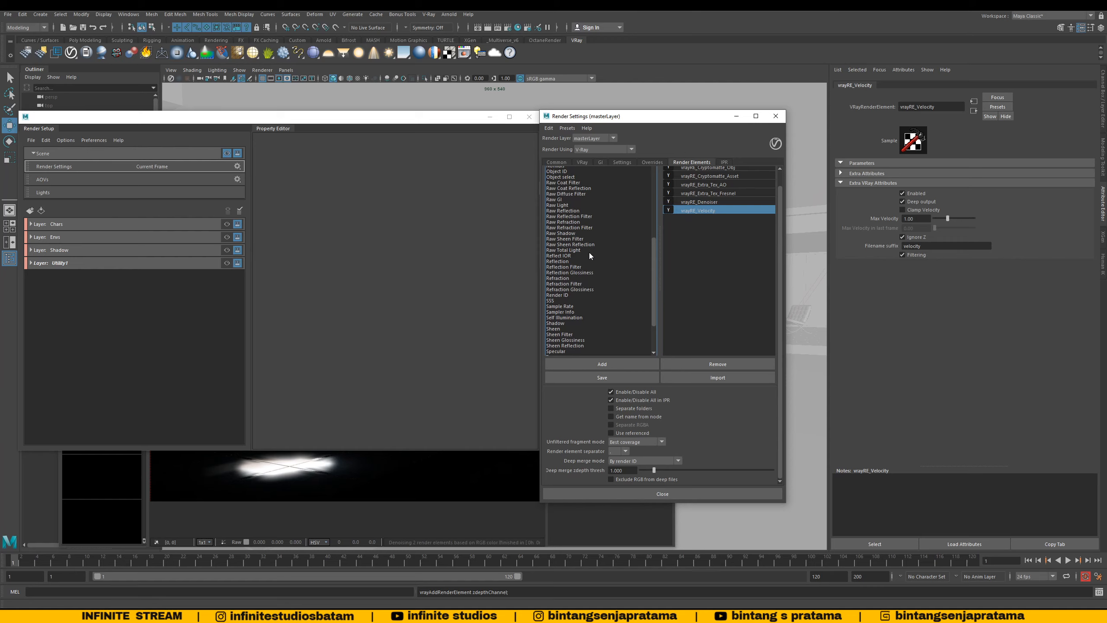
scroll(589, 236, up, 3)
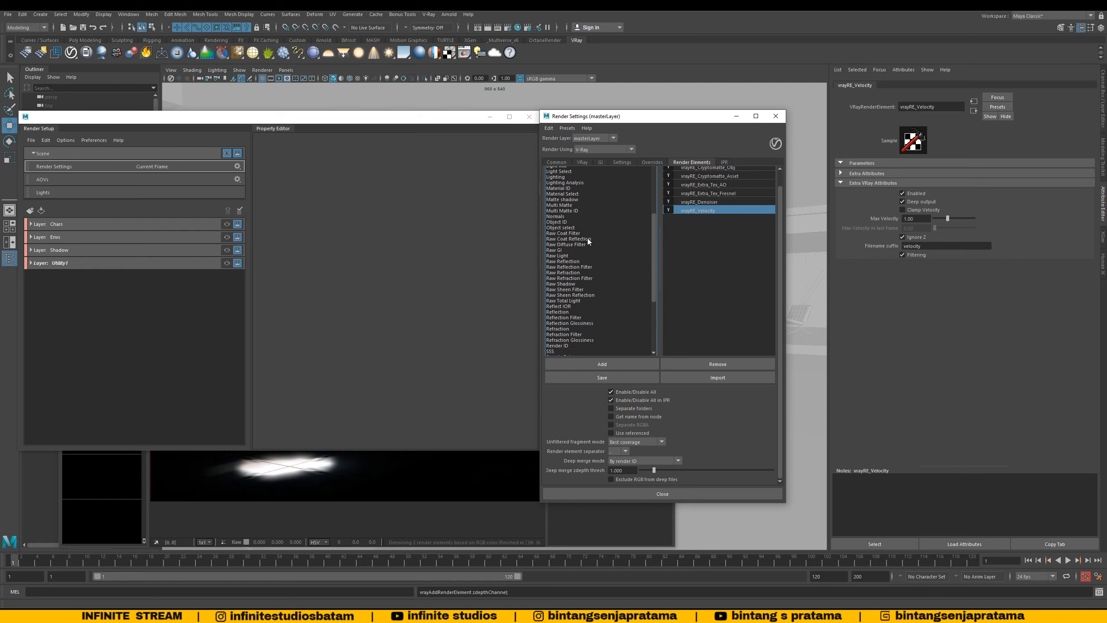
scroll(581, 234, up, 4)
double_click(570, 221)
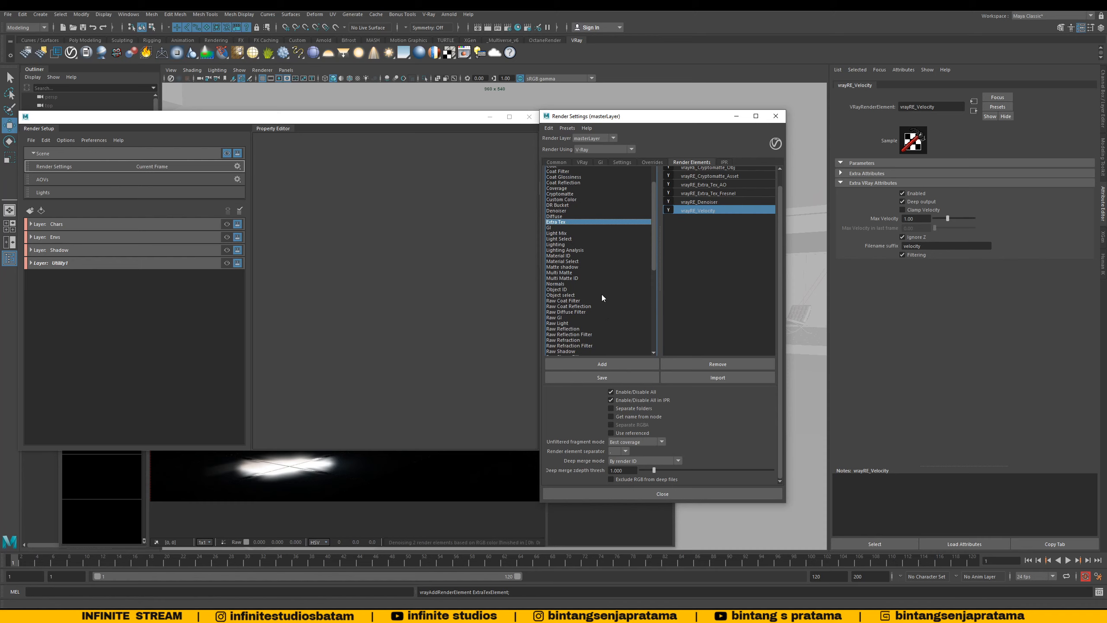
scroll(602, 294, down, 4)
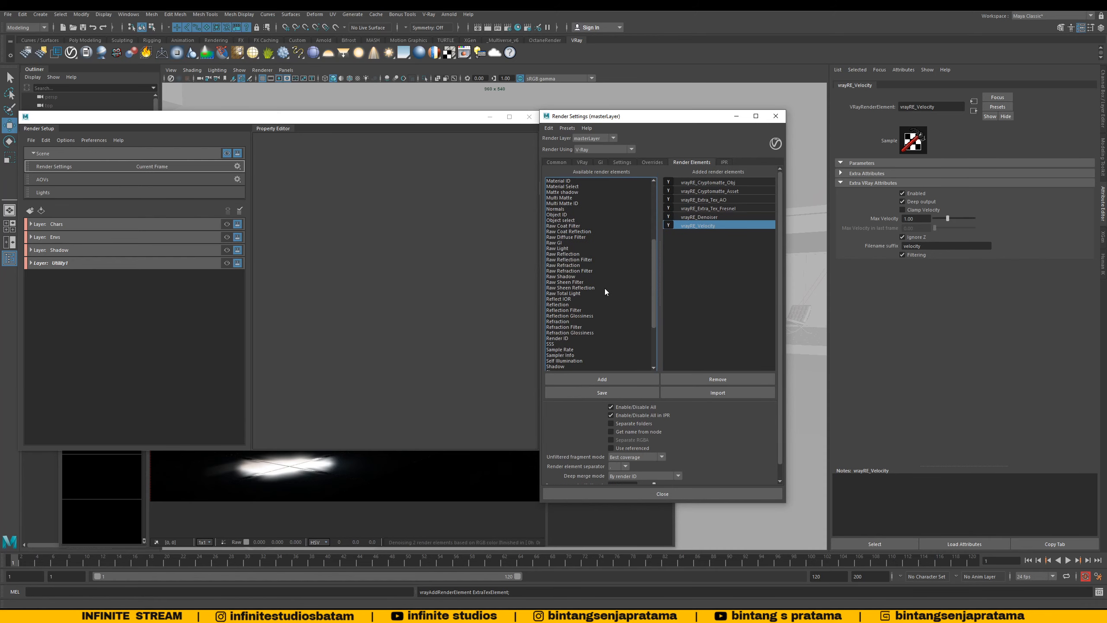
scroll(560, 340, down, 3)
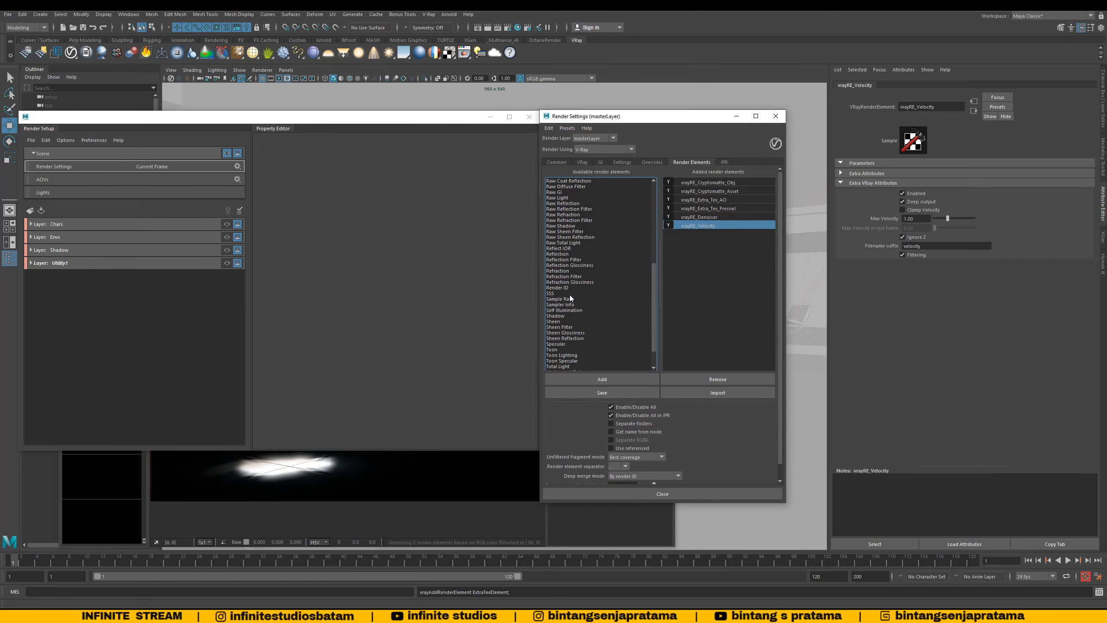
double_click(562, 315)
scroll(595, 316, down, 2)
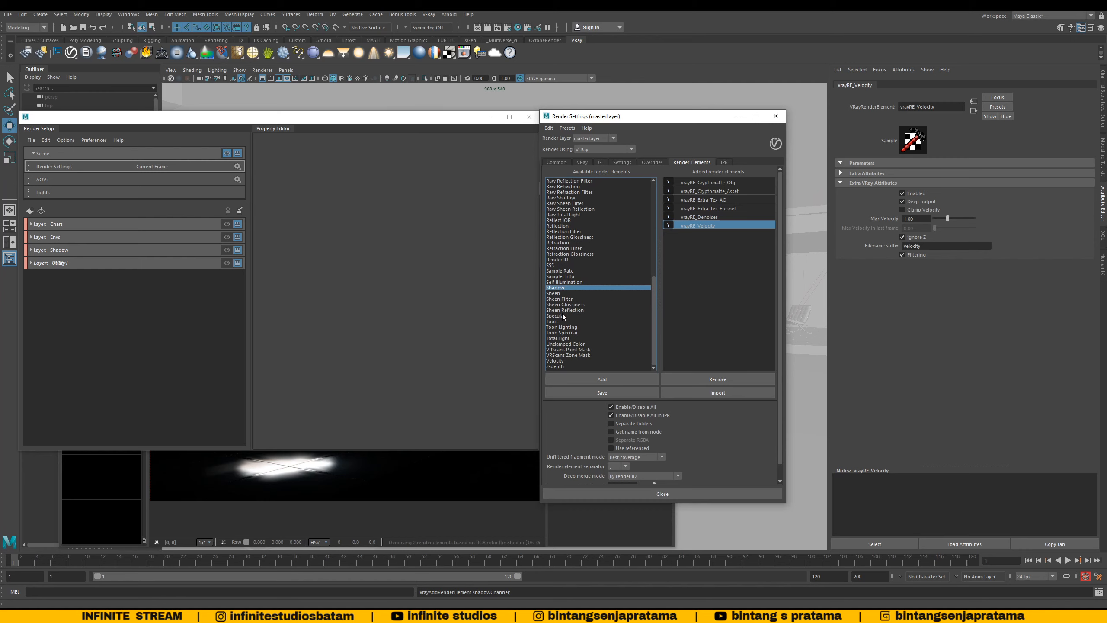
Step: Add a Light Select render element to the master layer's render elements
scroll(597, 297, up, 9)
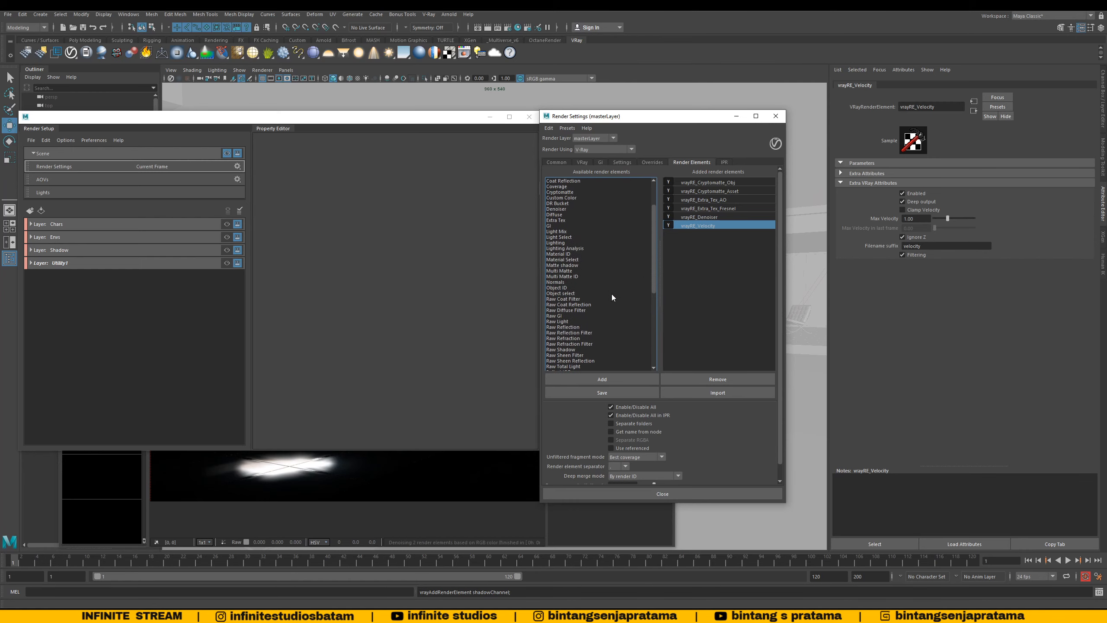
double_click(570, 238)
click(603, 381)
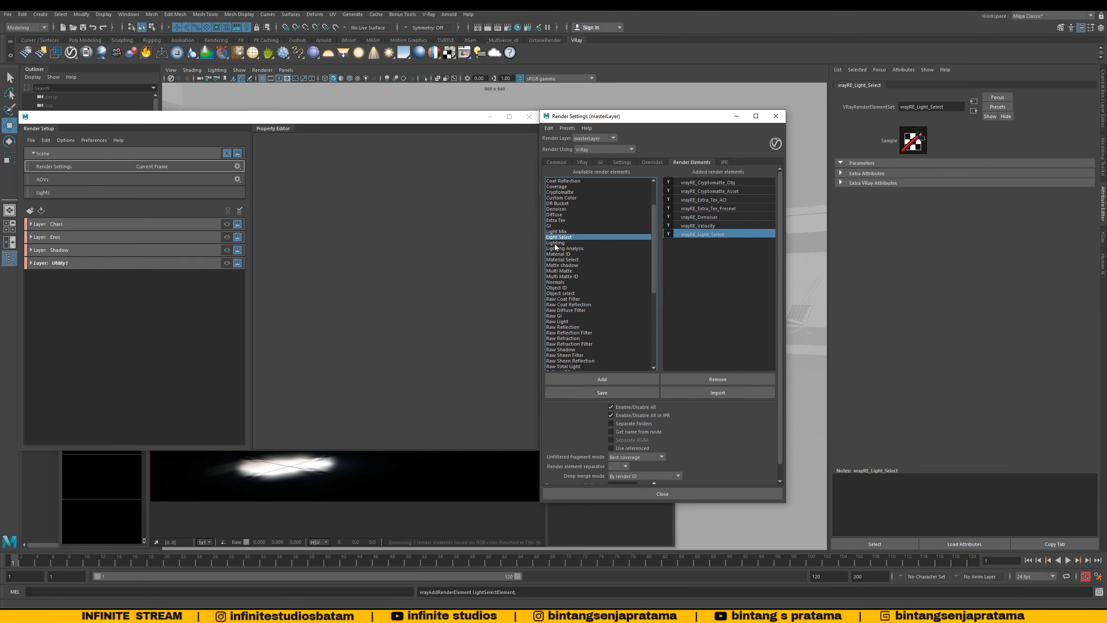
Step: Uncover the Outliner by moving the overlapping windows aside, and rename the new Light Select element to LS_Key
drag(414, 127, 592, 130)
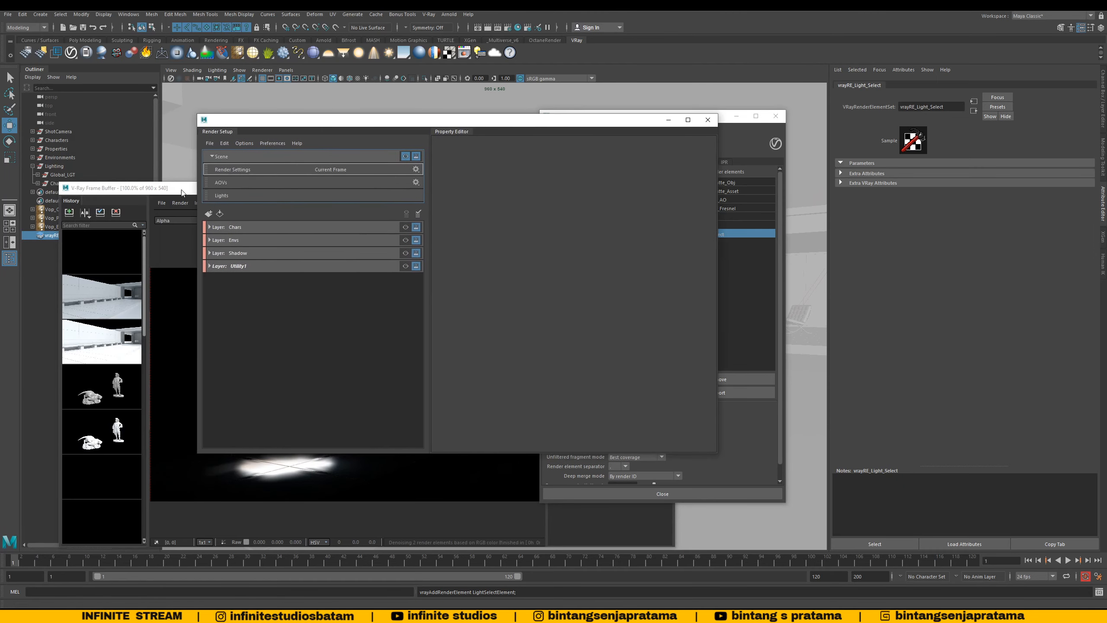
drag(157, 191, 290, 215)
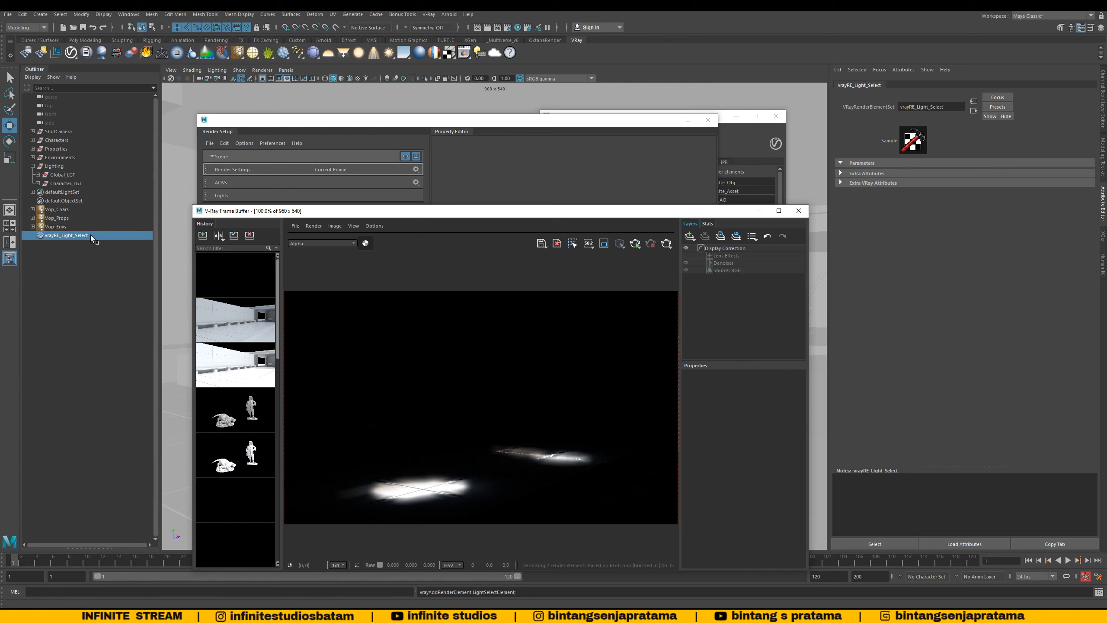
double_click(90, 236)
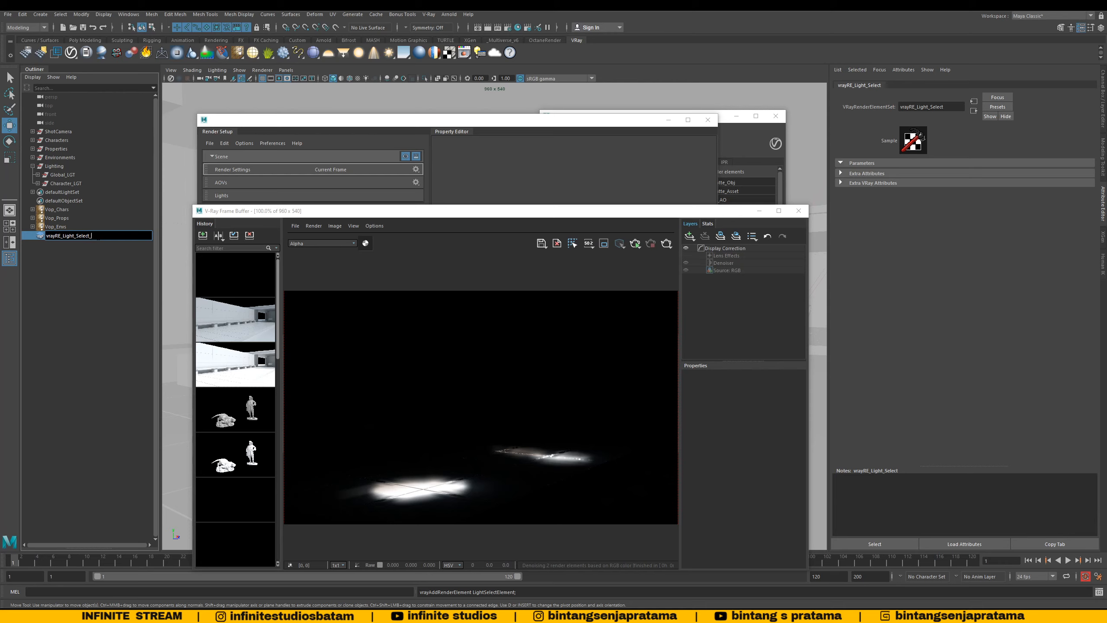
text(_Key)
key(Return)
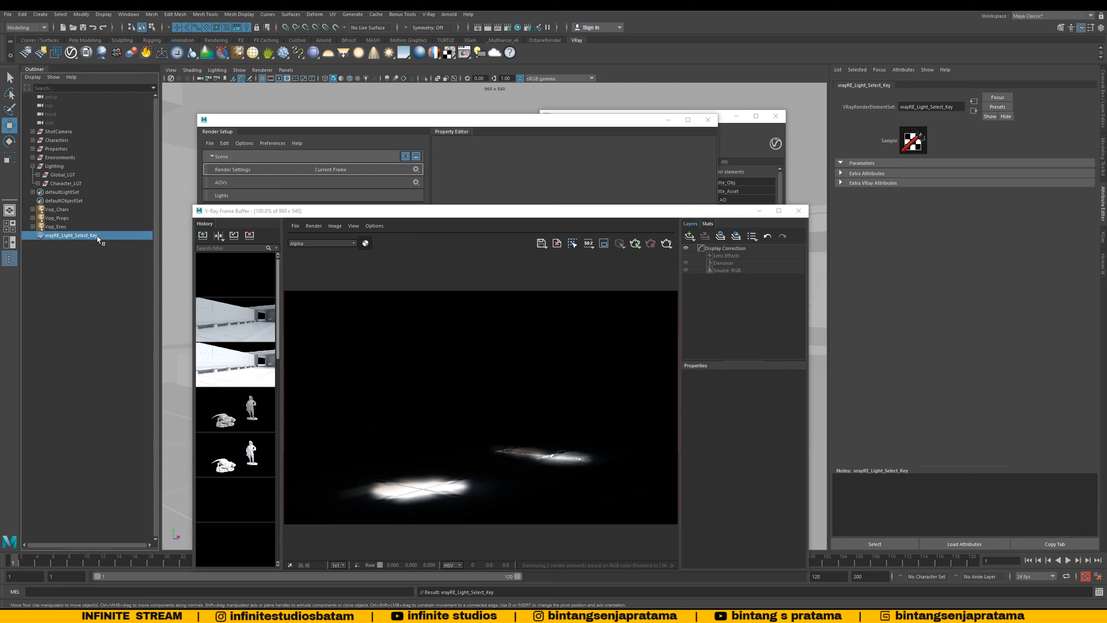
double_click(99, 235)
text(Key)
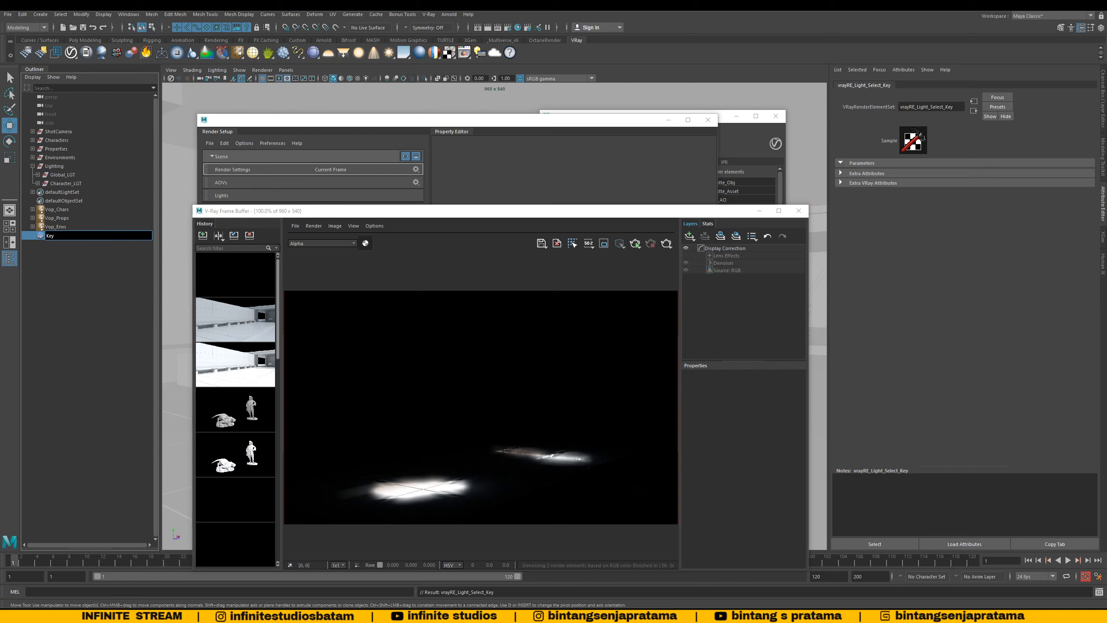
key(Return)
double_click(61, 236)
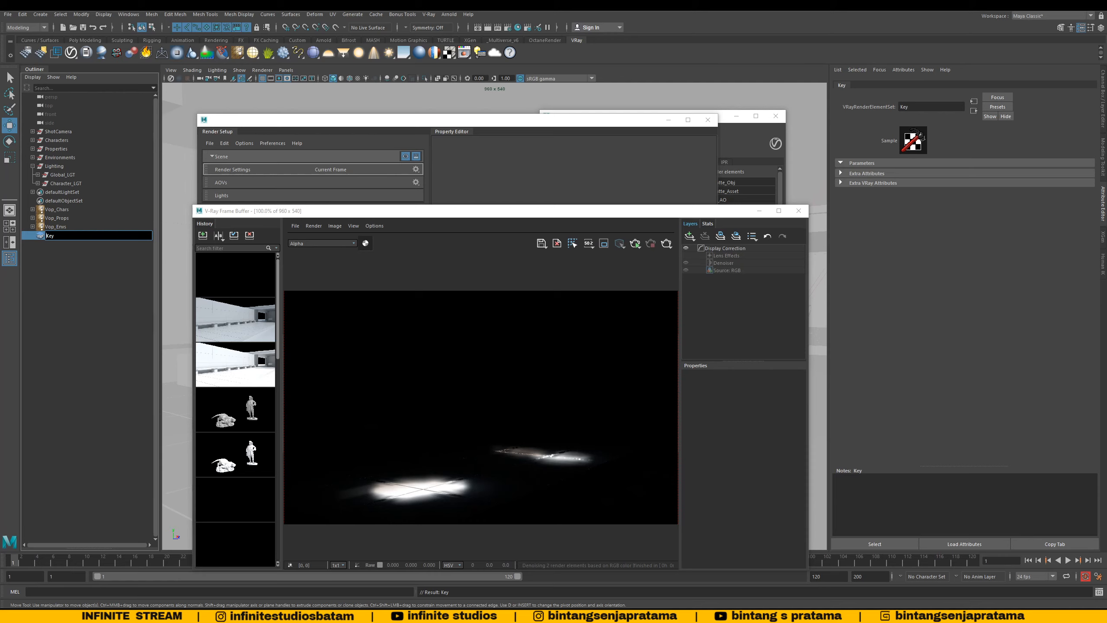
text(LS_)
key(Return)
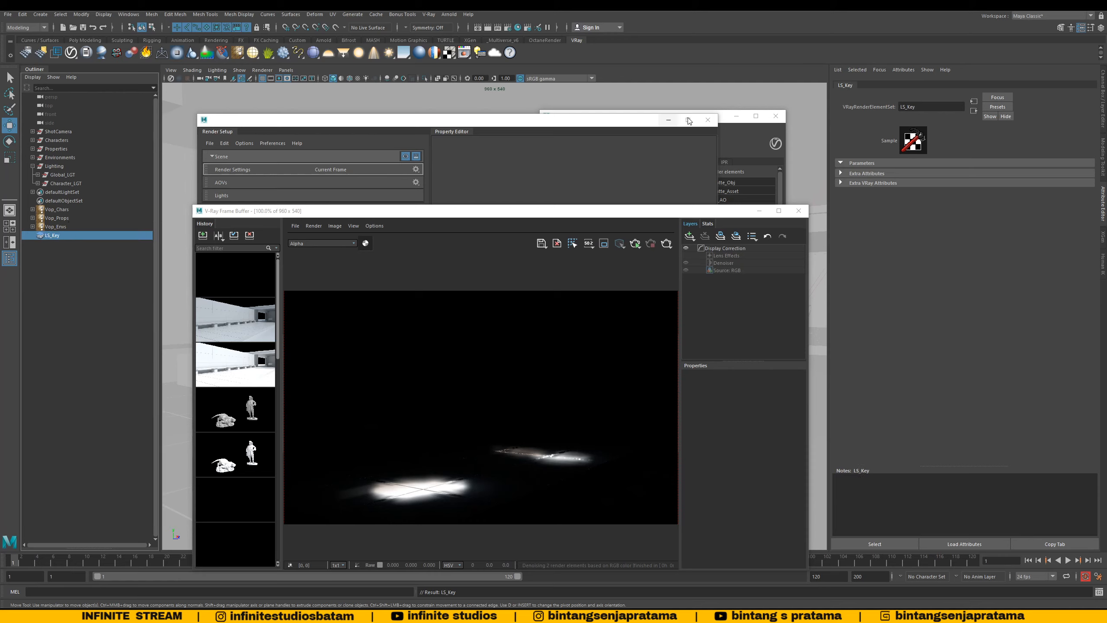
Step: Add a second Light Select element in the Render Settings and name it LS_Fill
click(739, 135)
drag(687, 122, 664, 121)
click(682, 235)
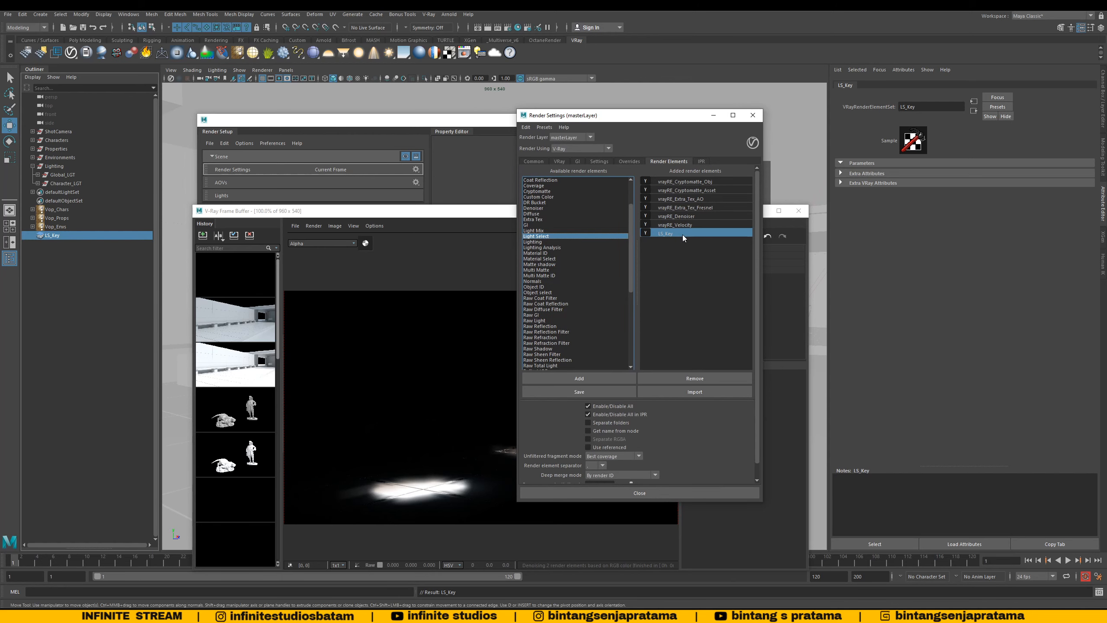
click(584, 375)
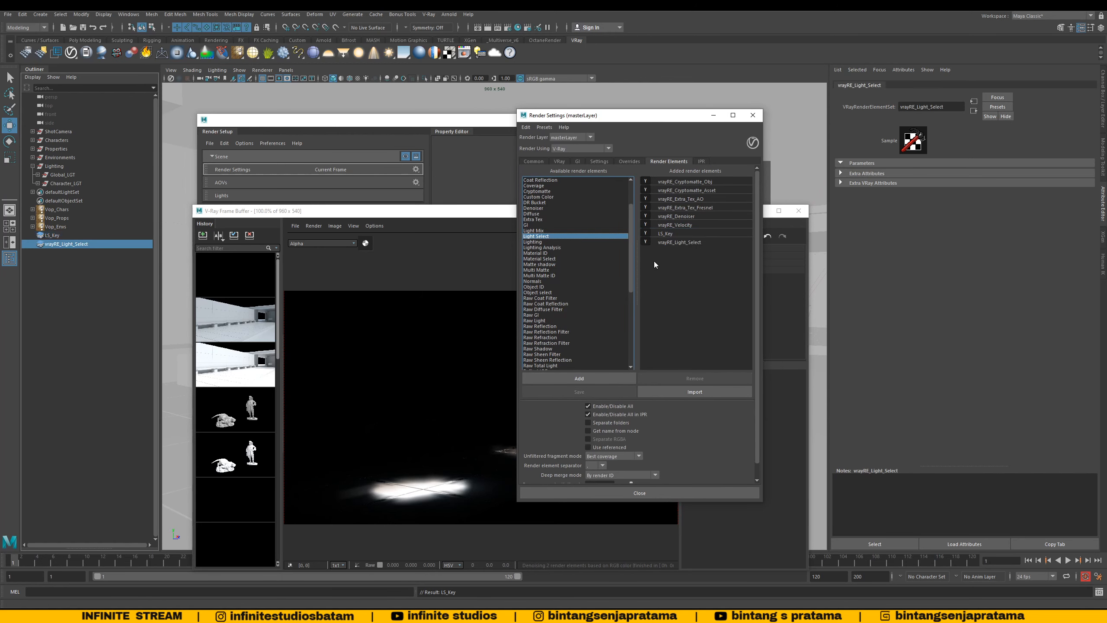
double_click(670, 242)
text(LS)
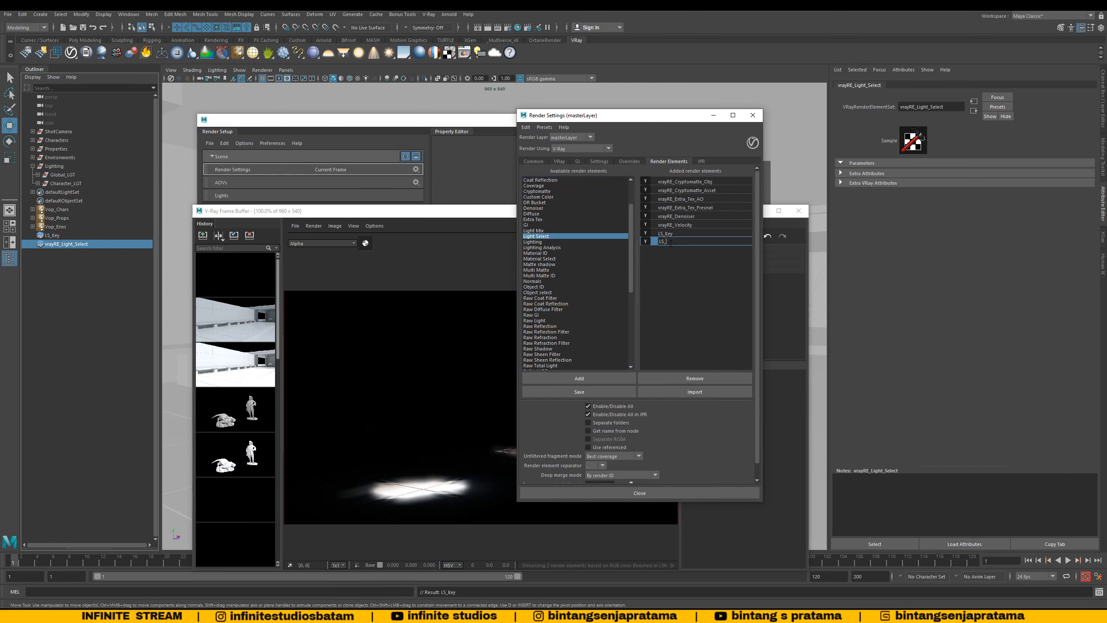
text(_Fill)
key(Return)
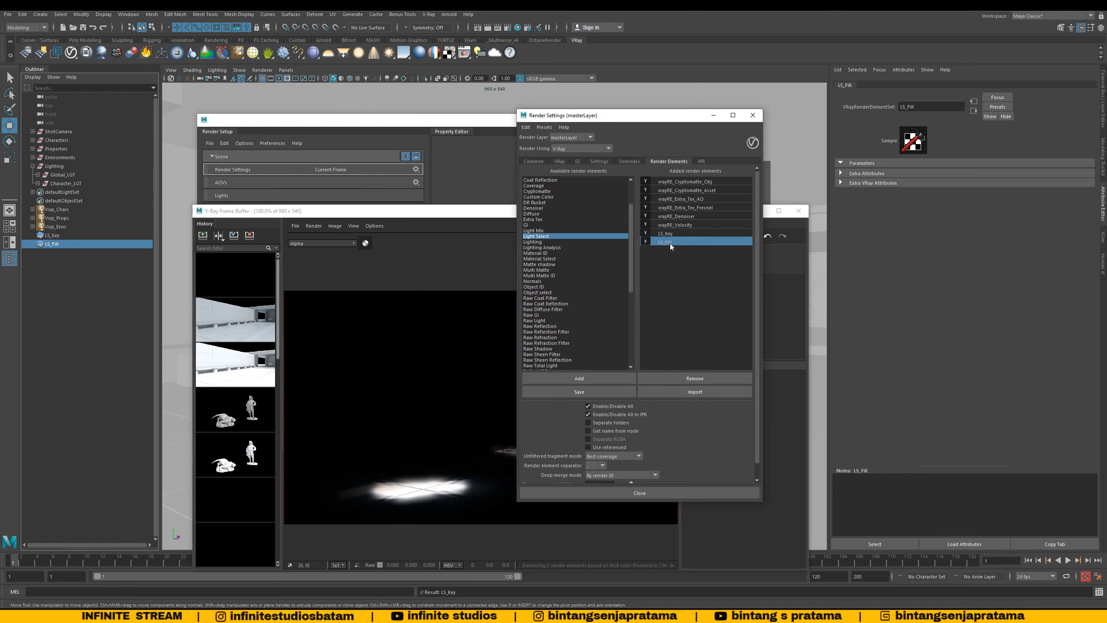
Step: Add a third Light Select element and name it LS_Rim
click(593, 377)
double_click(684, 250)
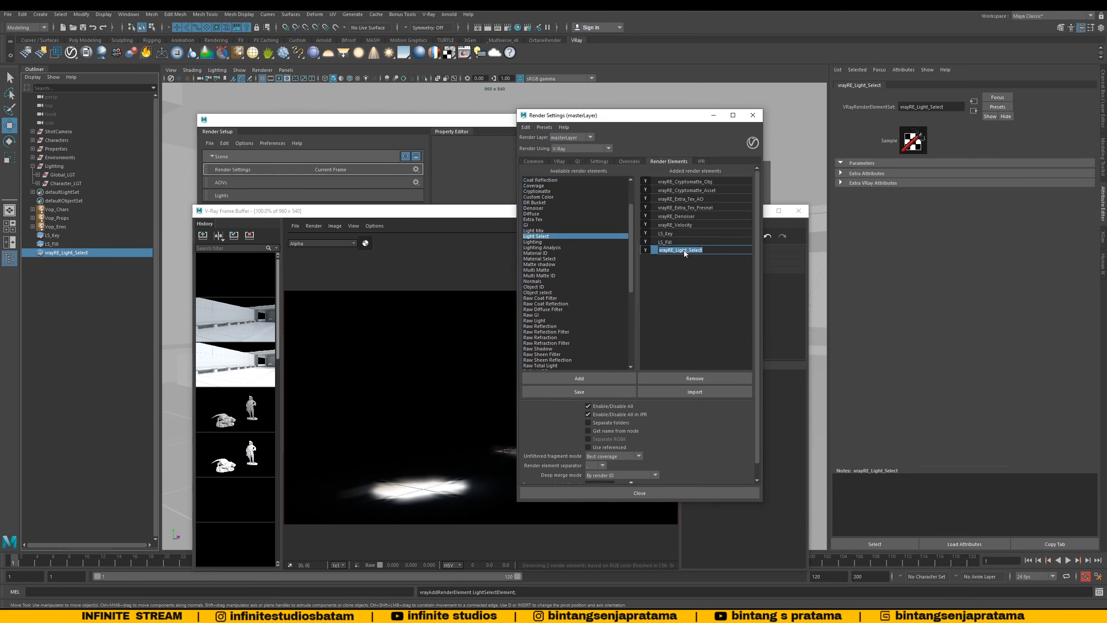
text(LS_Rim)
key(Return)
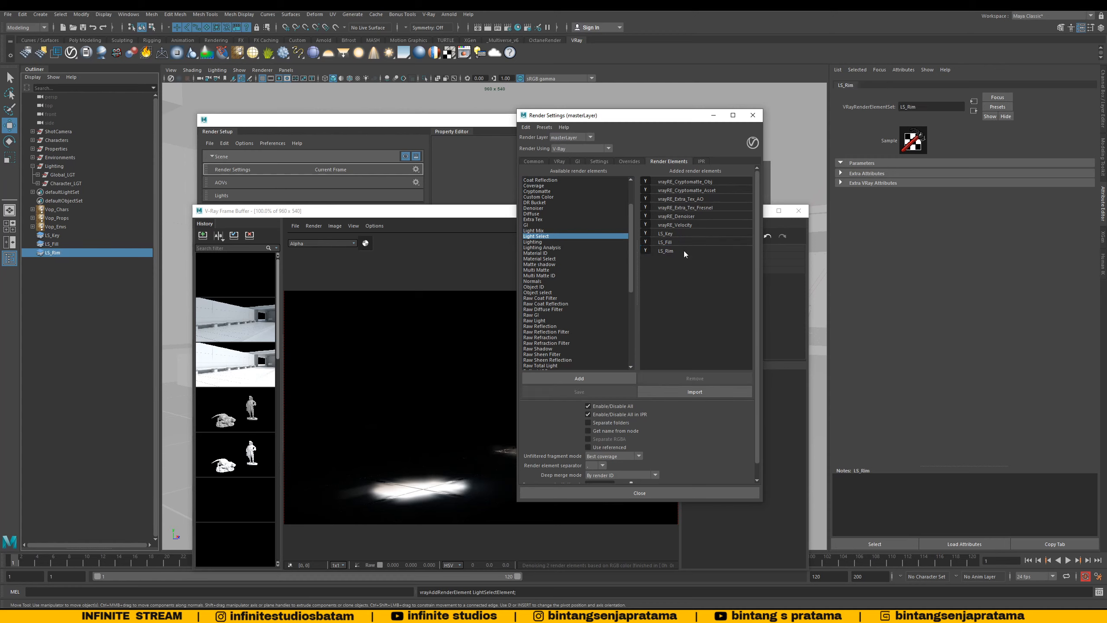
Step: Select the LS_Key element and show its Extra VRay Attributes
click(683, 250)
click(675, 241)
click(674, 235)
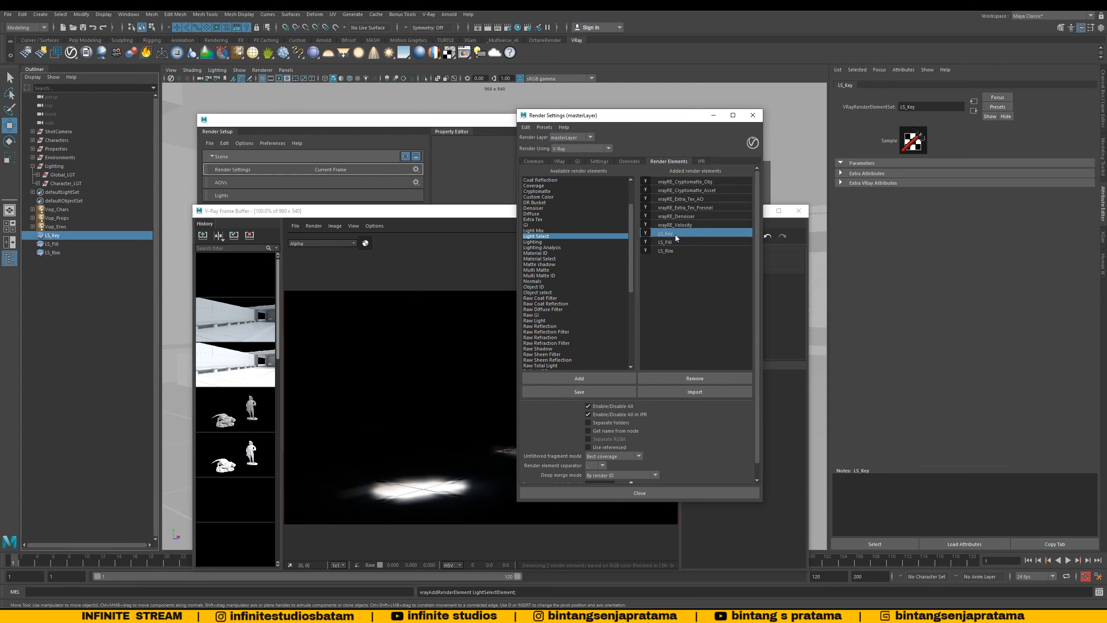
click(868, 182)
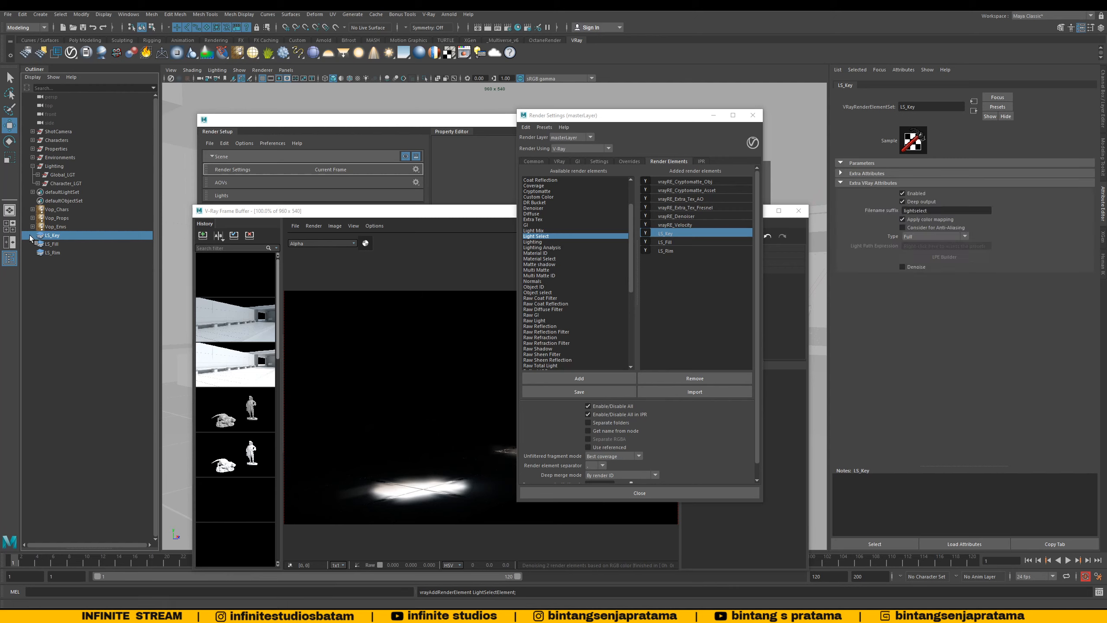
Step: Expand the Character_LGT group, then put Key_LGT into the LS_Key set and Fill_LGT into the LS_Fill set
click(38, 184)
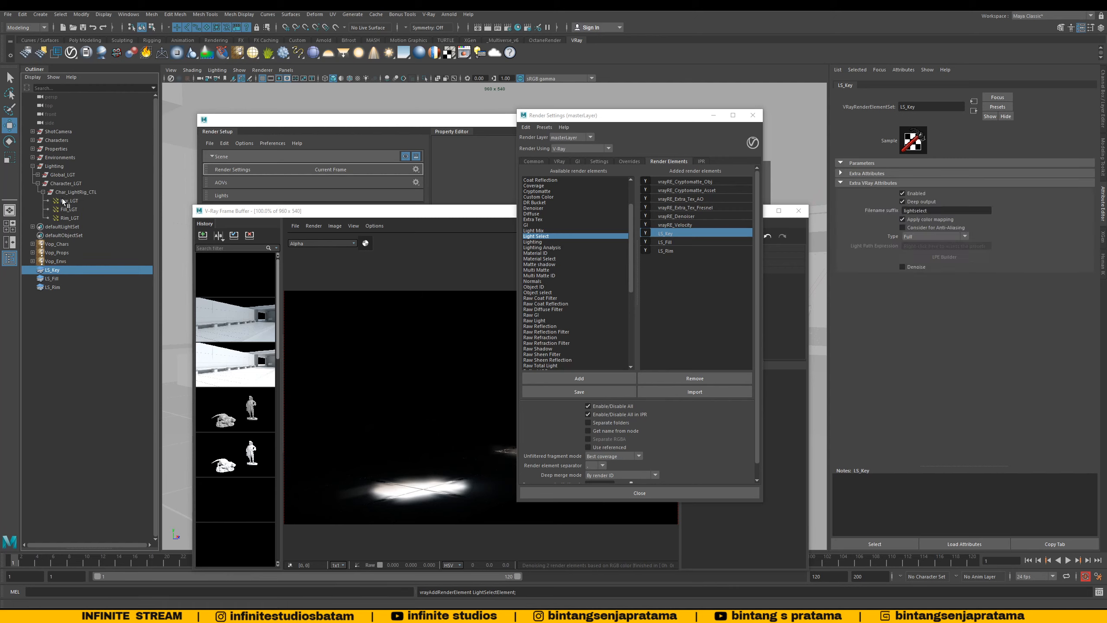
click(67, 201)
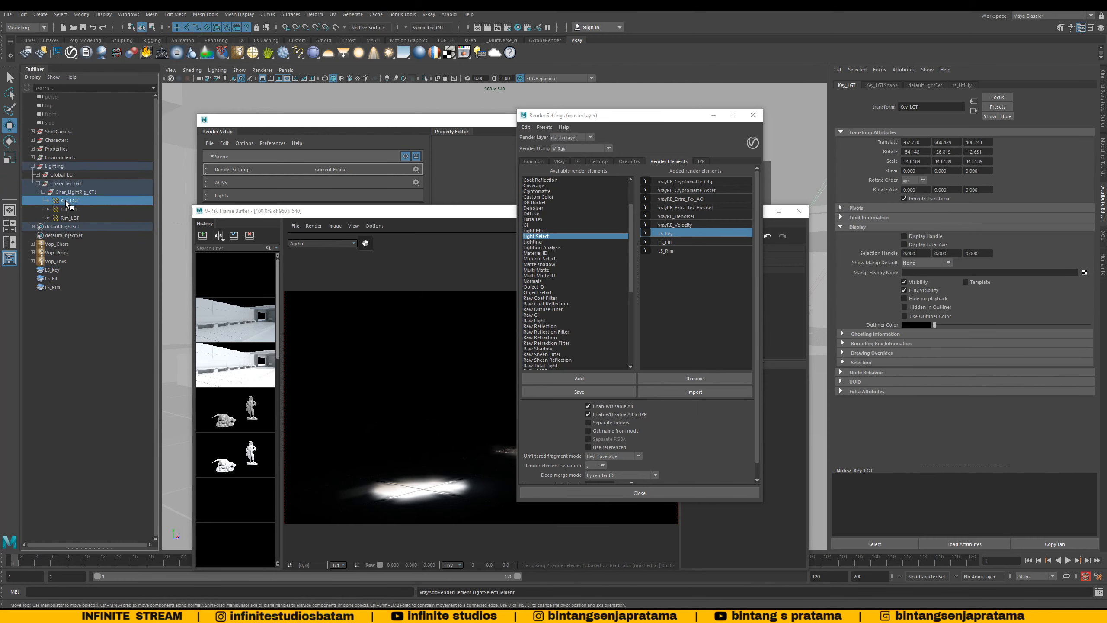
drag(67, 201, 60, 272)
click(32, 269)
drag(67, 211, 53, 287)
click(33, 287)
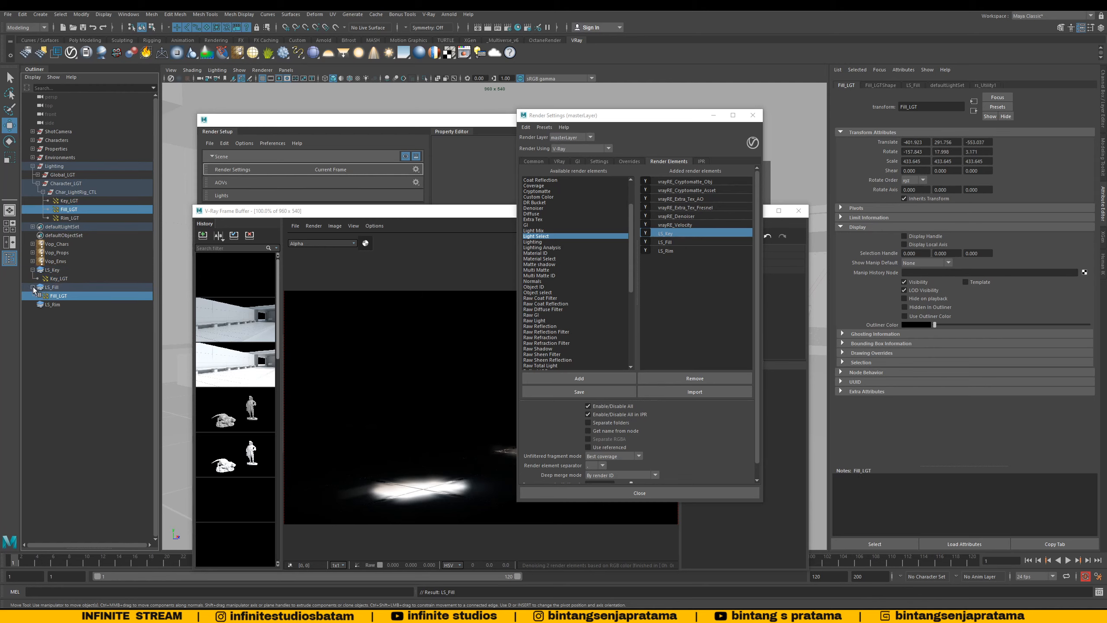
Step: Put Rim_LGT into the LS_Rim set and collapse the three light select sets in the Outliner
drag(70, 218, 53, 305)
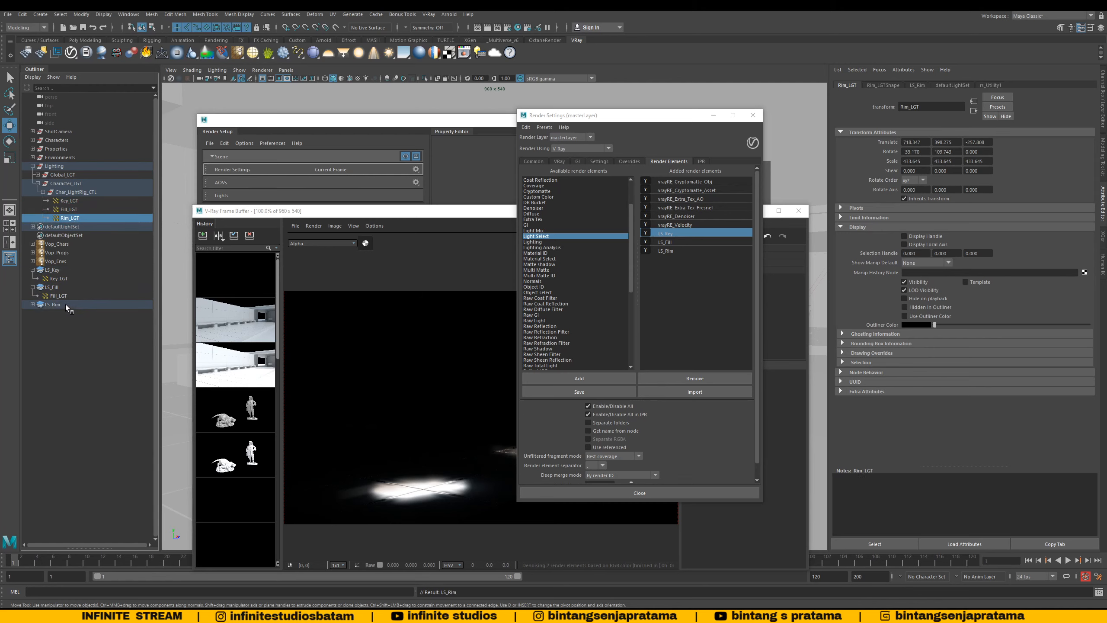
click(32, 304)
click(33, 269)
click(33, 278)
click(33, 287)
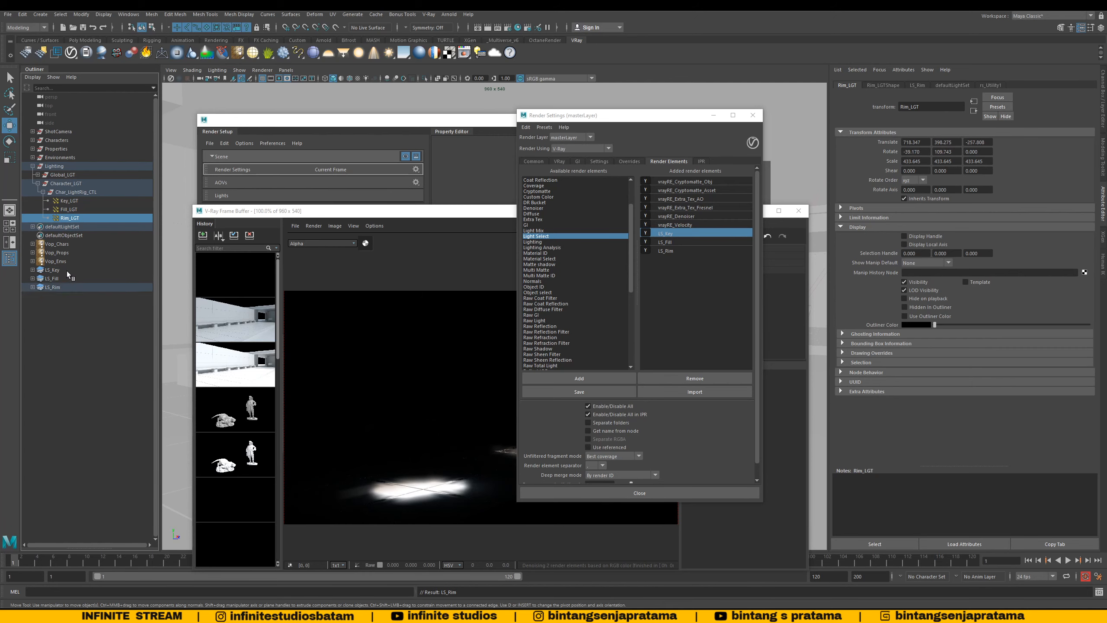
Step: Set the filename suffix of the LS_Key render element to LS_Key
click(67, 270)
click(57, 287)
click(58, 278)
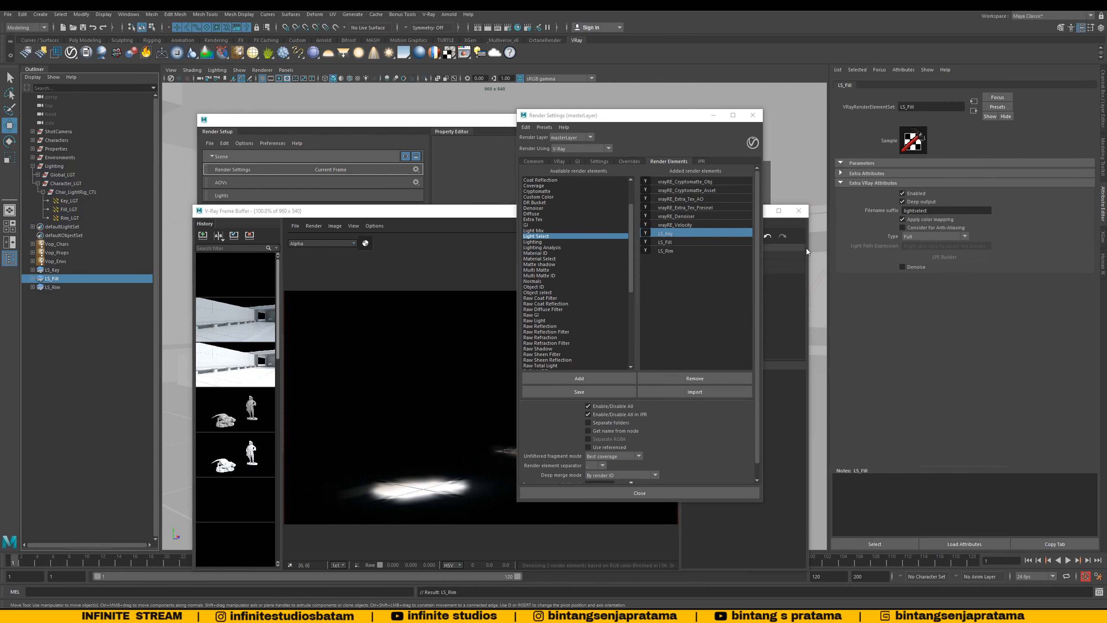
double_click(667, 233)
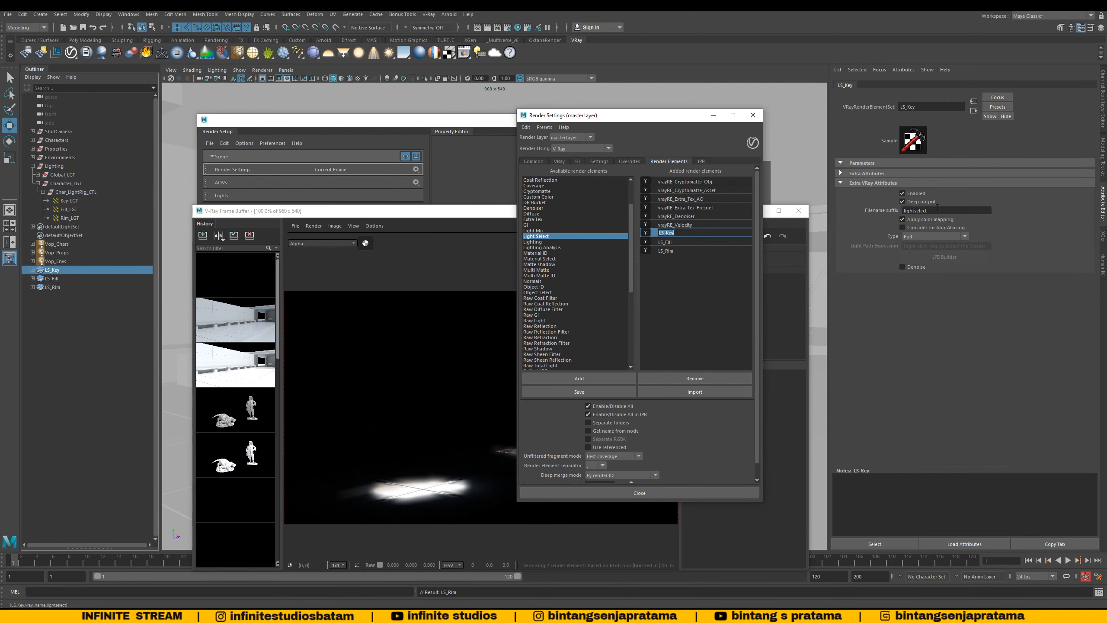
drag(678, 231, 654, 233)
key(ctrl+c)
drag(962, 210, 808, 216)
key(ctrl+v)
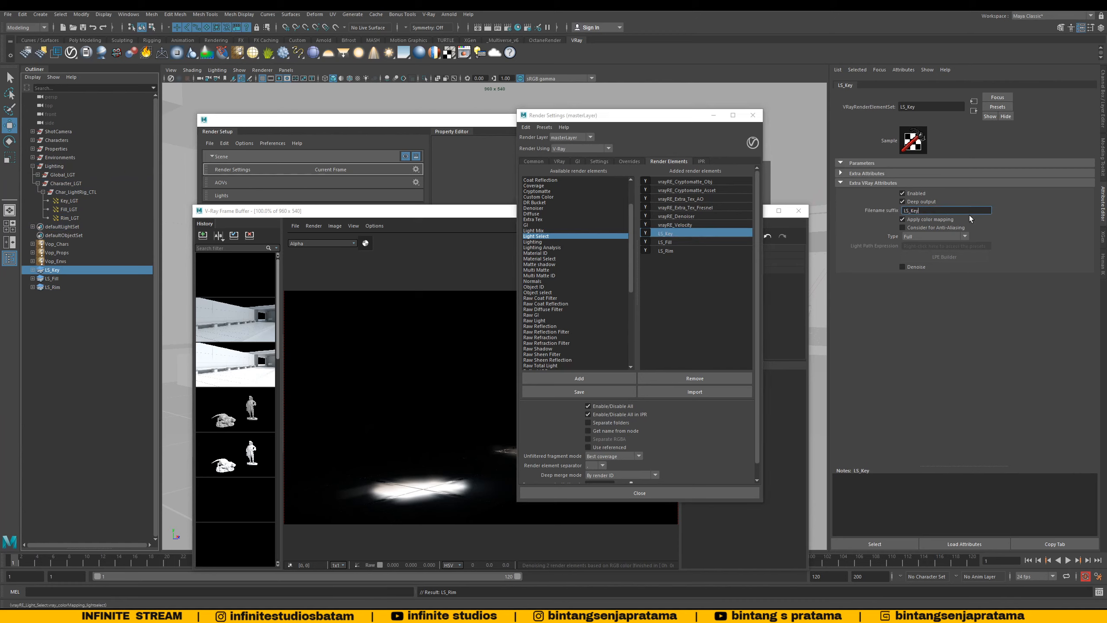
Step: Set the filename suffix of the LS_Fill render element to LS_Fill
double_click(669, 242)
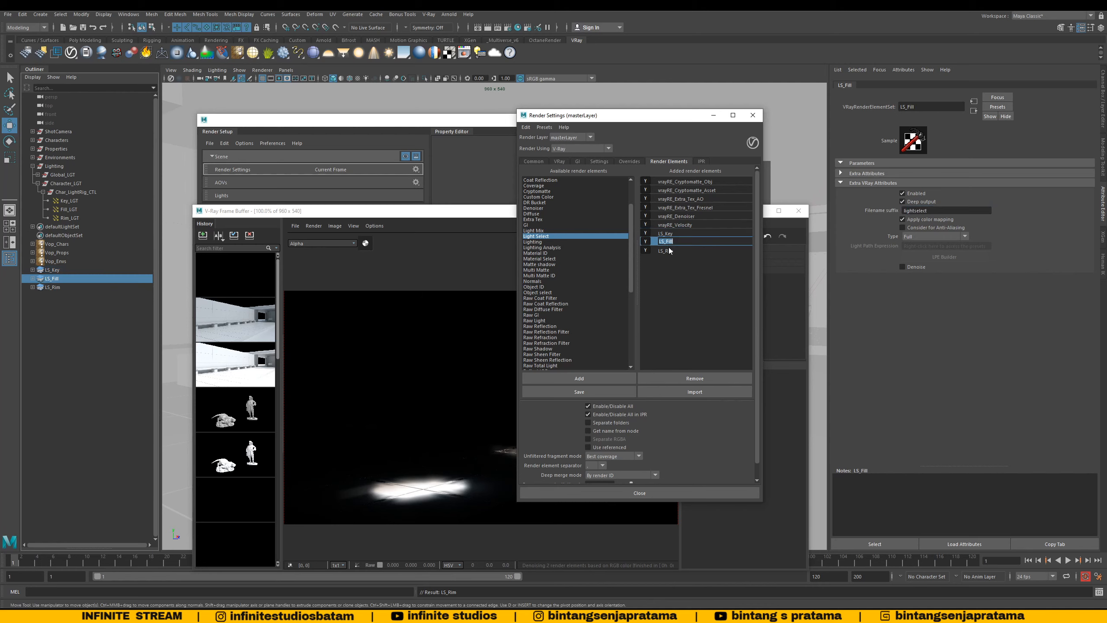
key(ctrl+c)
drag(950, 211, 872, 218)
key(ctrl+v)
Step: Set the filename suffix of the LS_Rim render element to LS_Rim
double_click(678, 252)
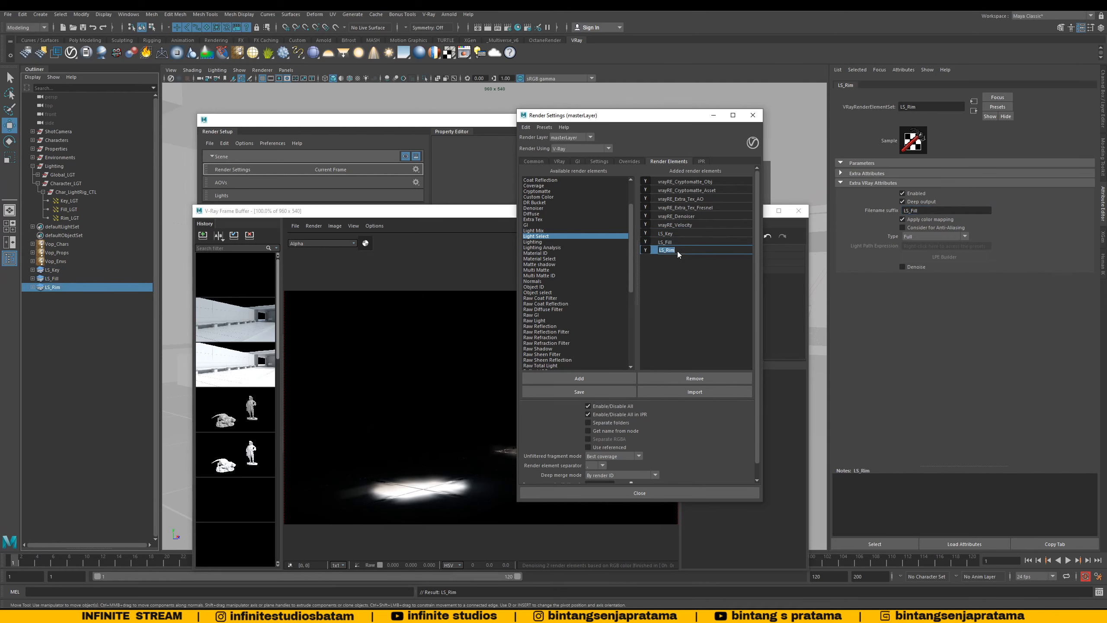
key(ctrl+c)
drag(904, 210, 967, 225)
key(ctrl+v)
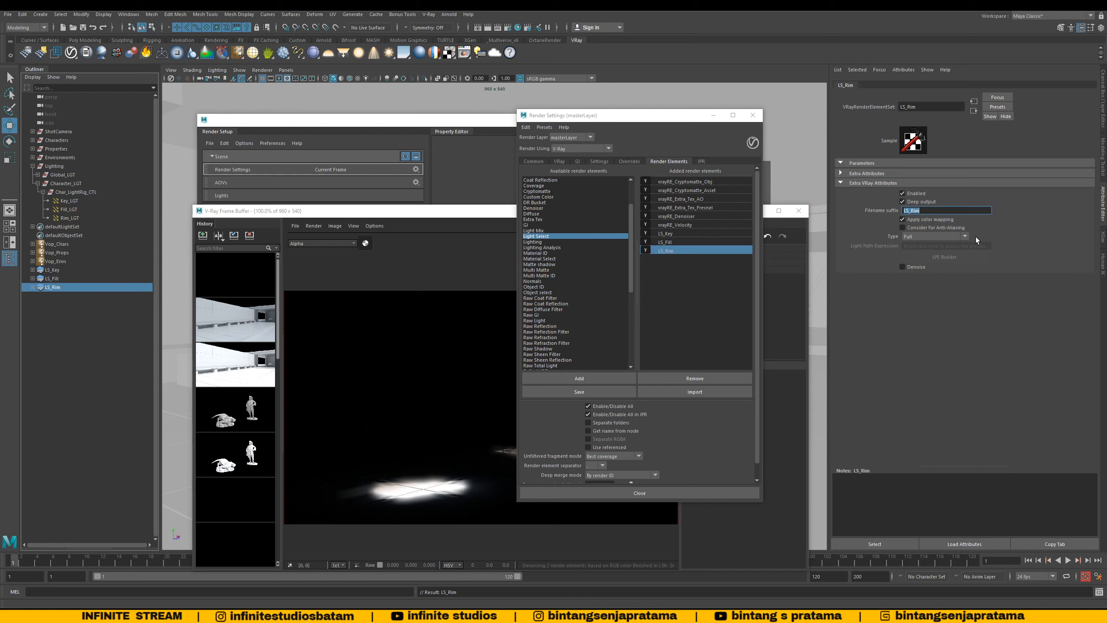
Step: Look at the Type options of LS_Rim and check the attributes of the three Light Select elements
click(920, 238)
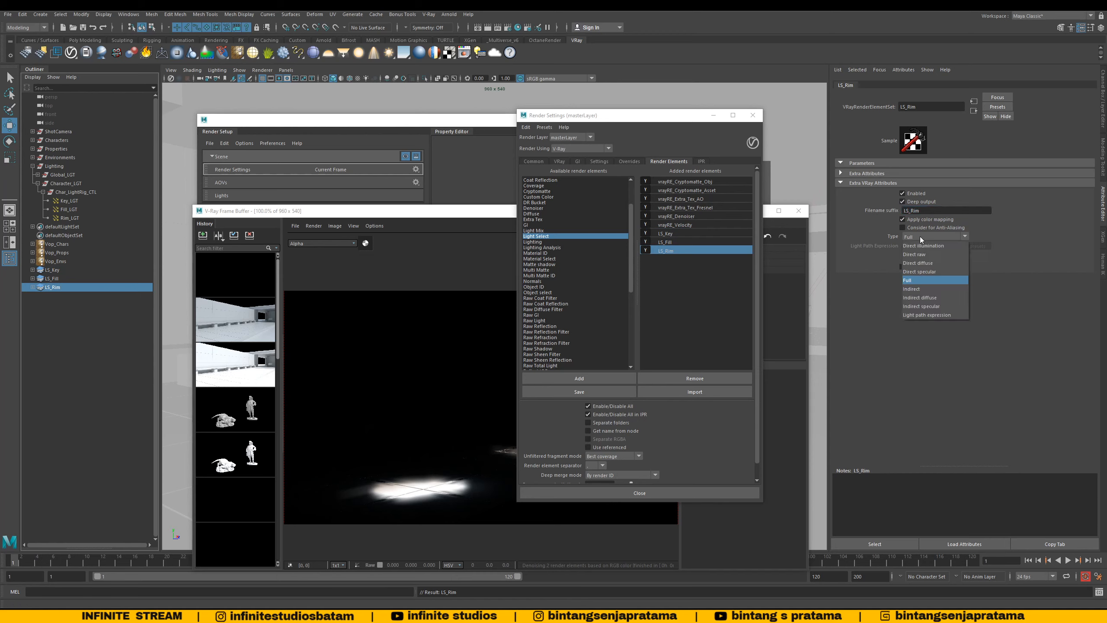
click(667, 250)
click(670, 243)
click(672, 234)
click(673, 249)
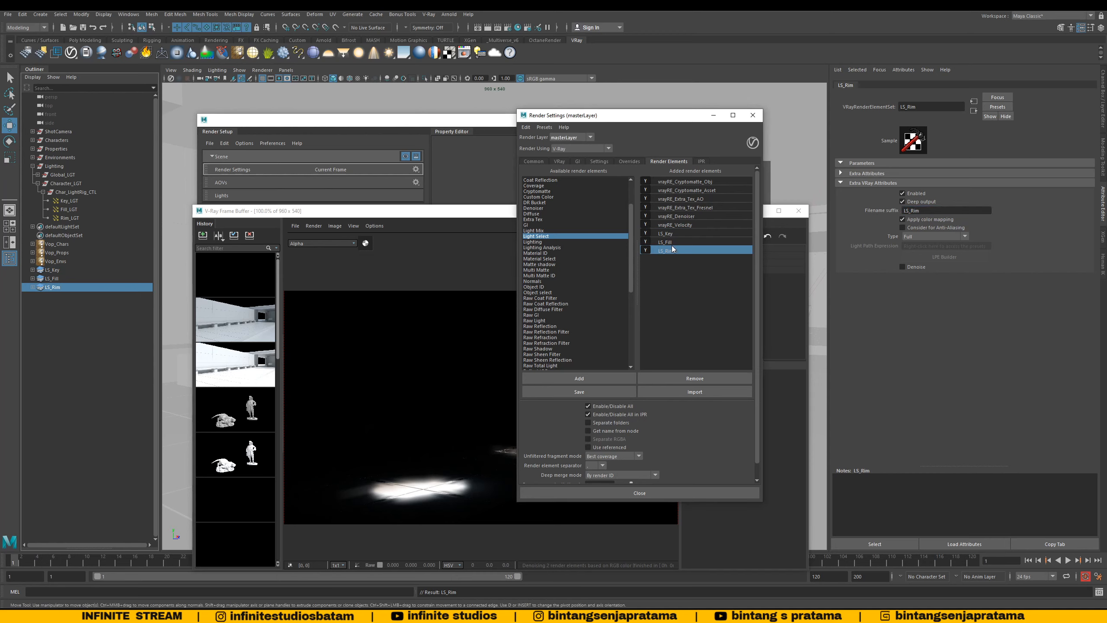
click(671, 242)
click(671, 232)
Step: Close the V-Ray Frame Buffer and collapse the Lighting group in the Outliner
click(461, 215)
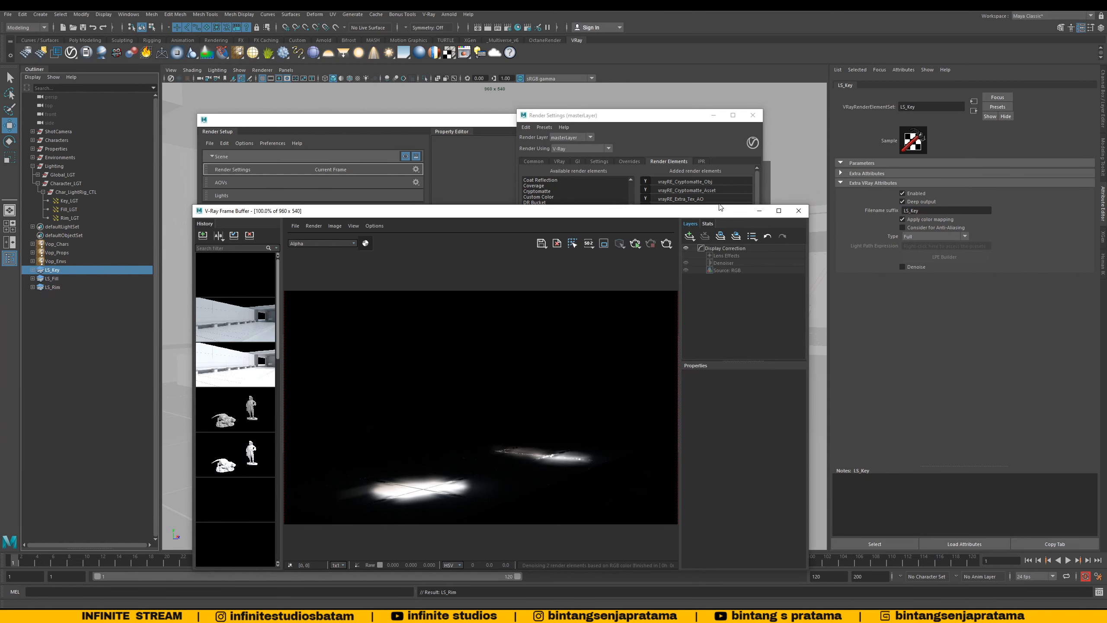
drag(735, 210, 728, 210)
click(792, 211)
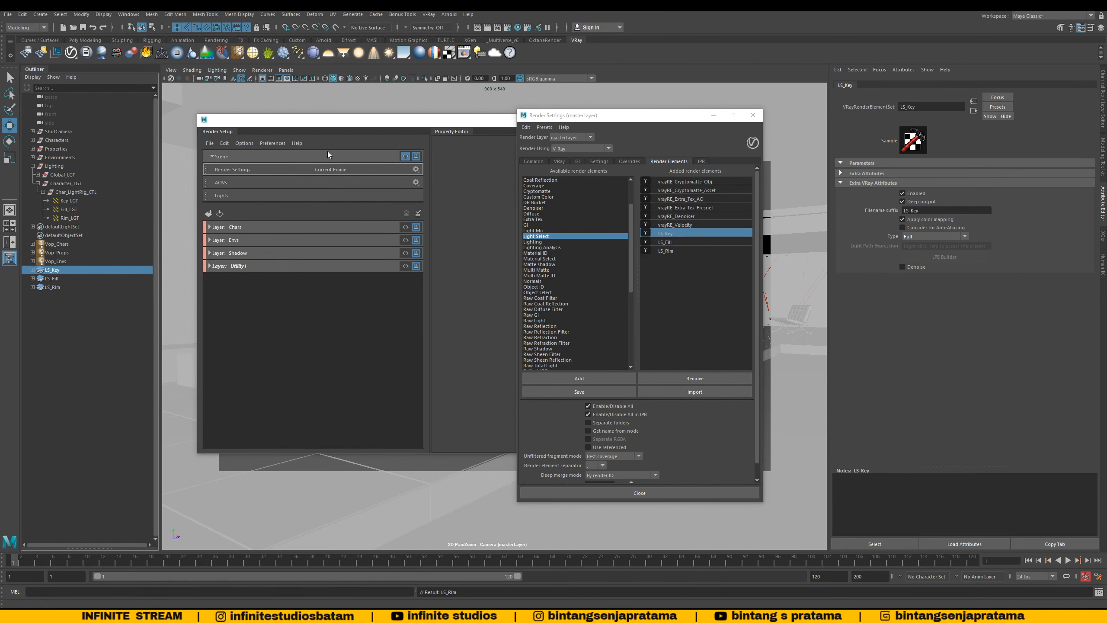
click(33, 165)
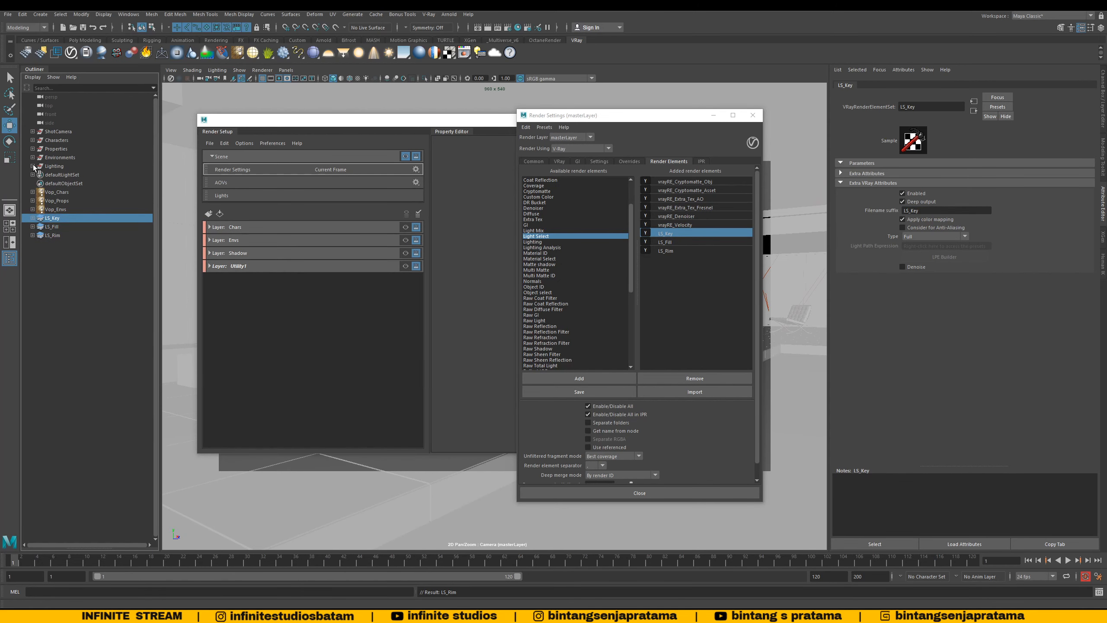
Step: Rename the Utility1 render layer to Utility in Render Setup
click(705, 181)
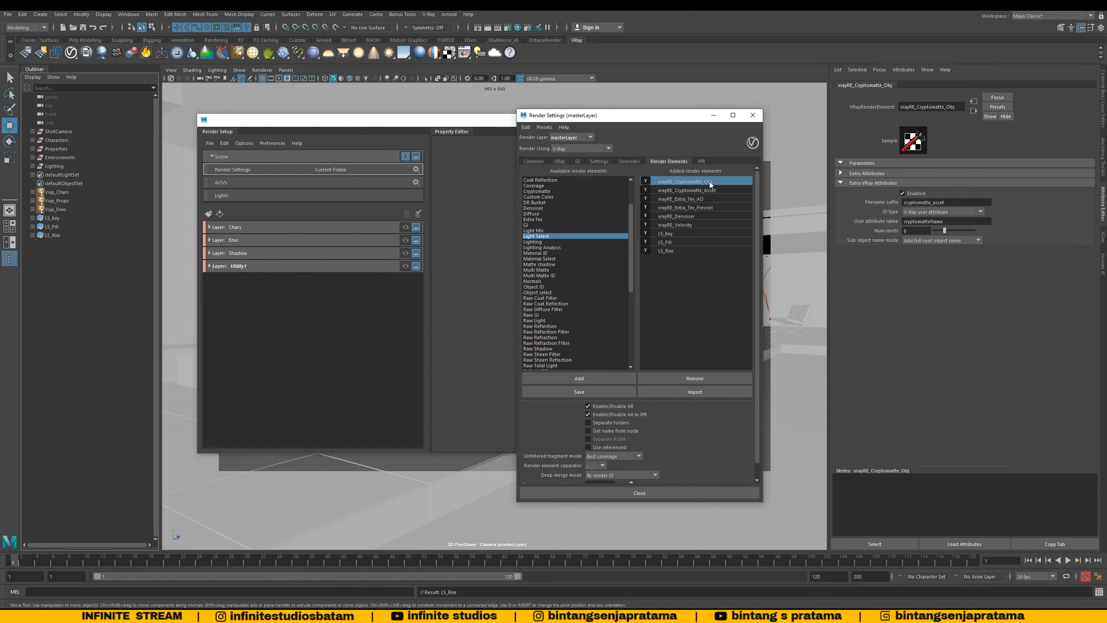
click(274, 267)
double_click(251, 265)
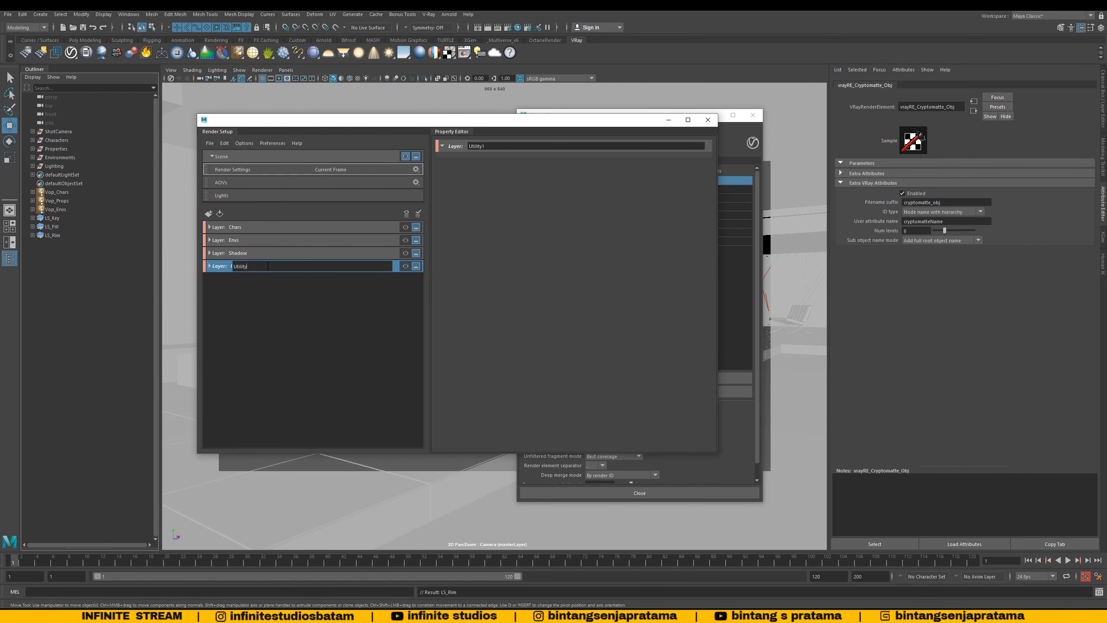
key(Return)
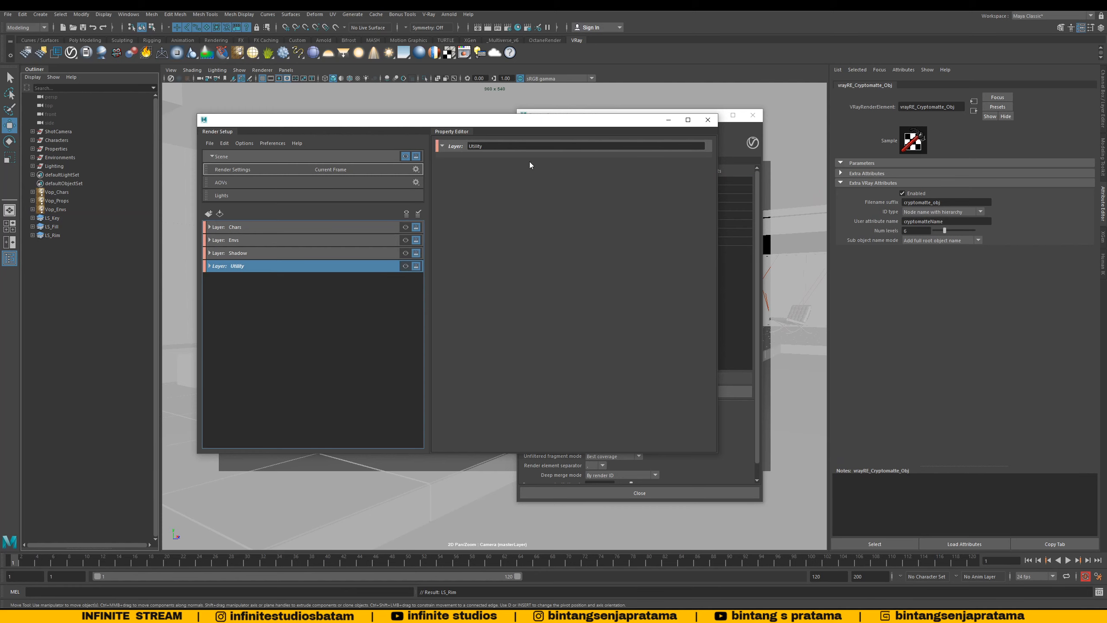
Step: Place Render Setup and Render Settings side by side, and disable all nine added render elements in the master layer
drag(606, 122, 519, 120)
drag(648, 119, 768, 121)
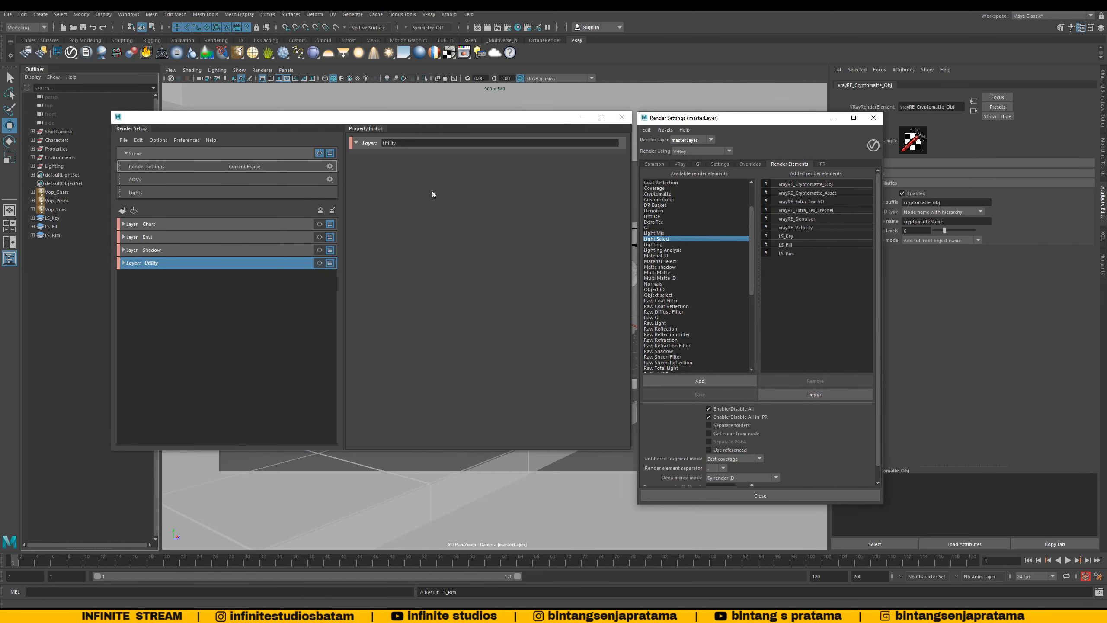
click(766, 184)
click(766, 192)
click(765, 201)
click(766, 210)
click(765, 219)
click(766, 227)
click(766, 236)
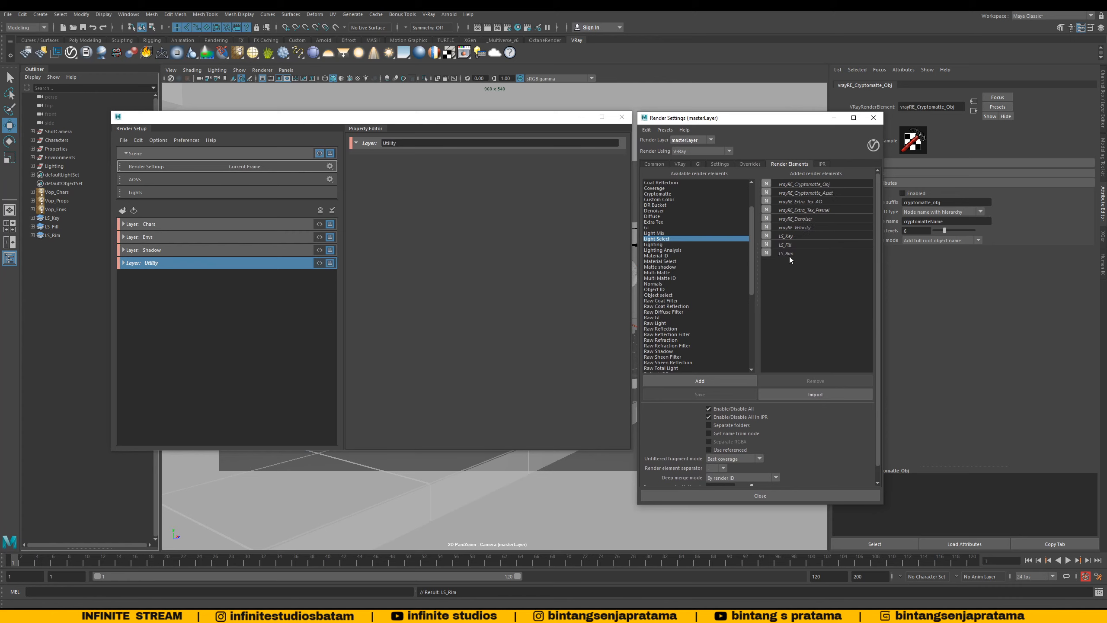
click(789, 255)
Step: Make Chars the visible render layer and expand it to show its collections
click(217, 224)
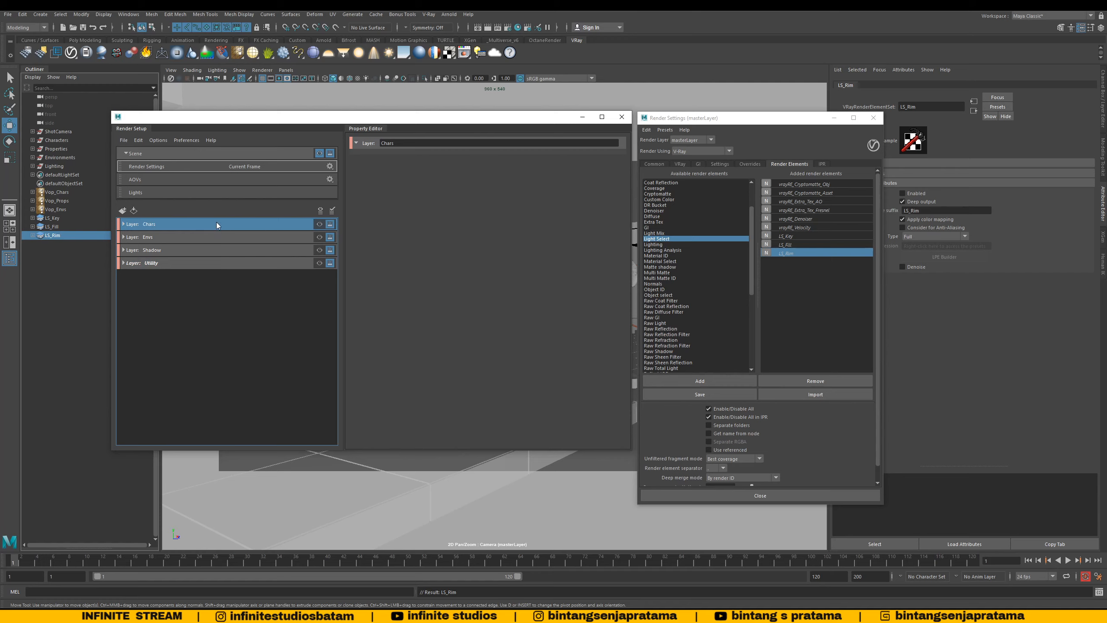
click(319, 224)
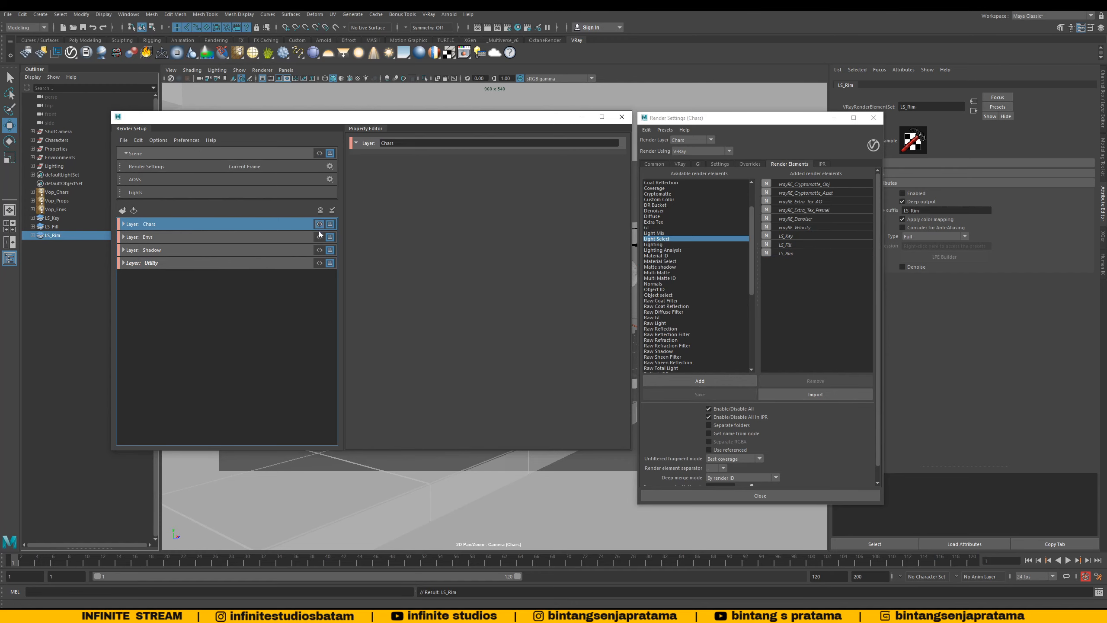
click(123, 224)
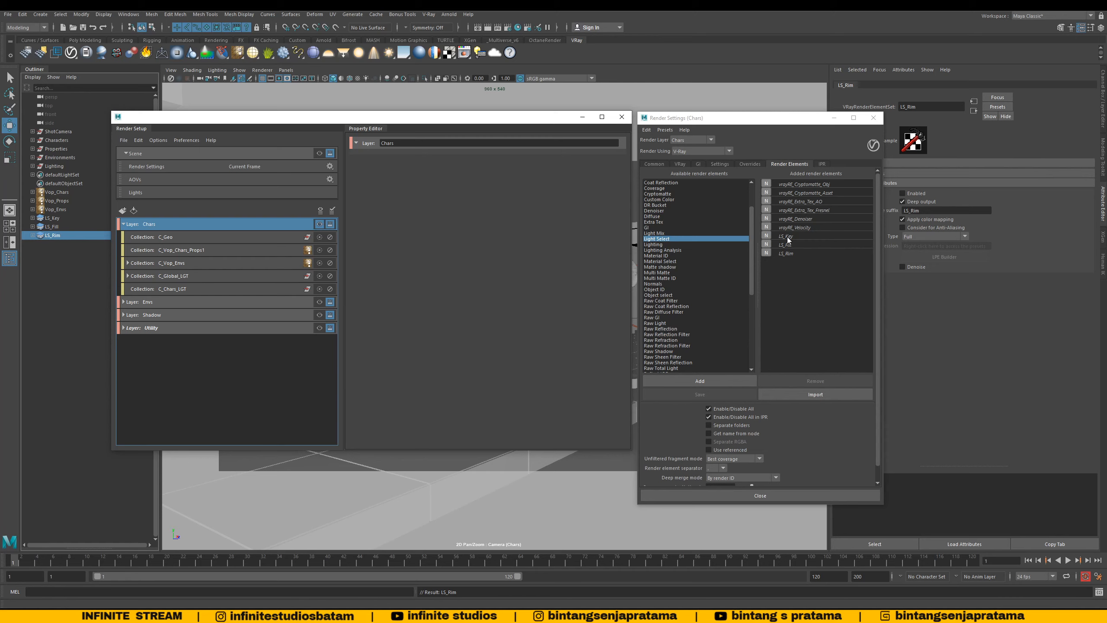
Step: Try enabling the denoiser and the three Light Select elements directly in the Chars layer, and return to the master layer
click(766, 219)
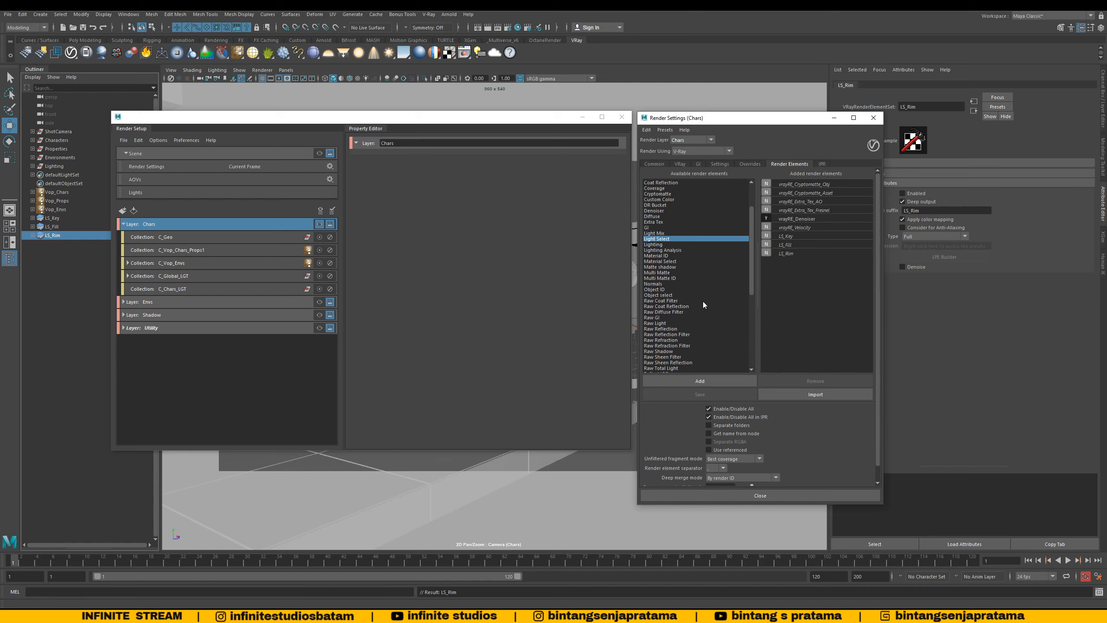
click(766, 236)
click(767, 244)
click(766, 253)
click(318, 152)
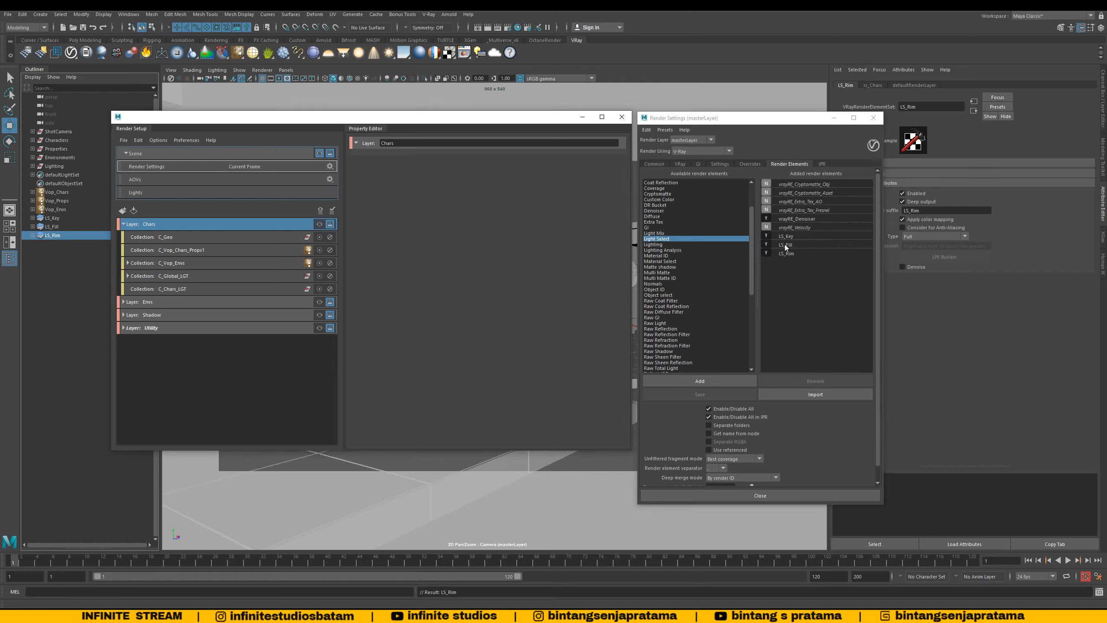
Step: Disable the denoiser, LS_Key, LS_Fill and LS_Rim elements again in the master layer
click(767, 218)
click(767, 236)
click(767, 253)
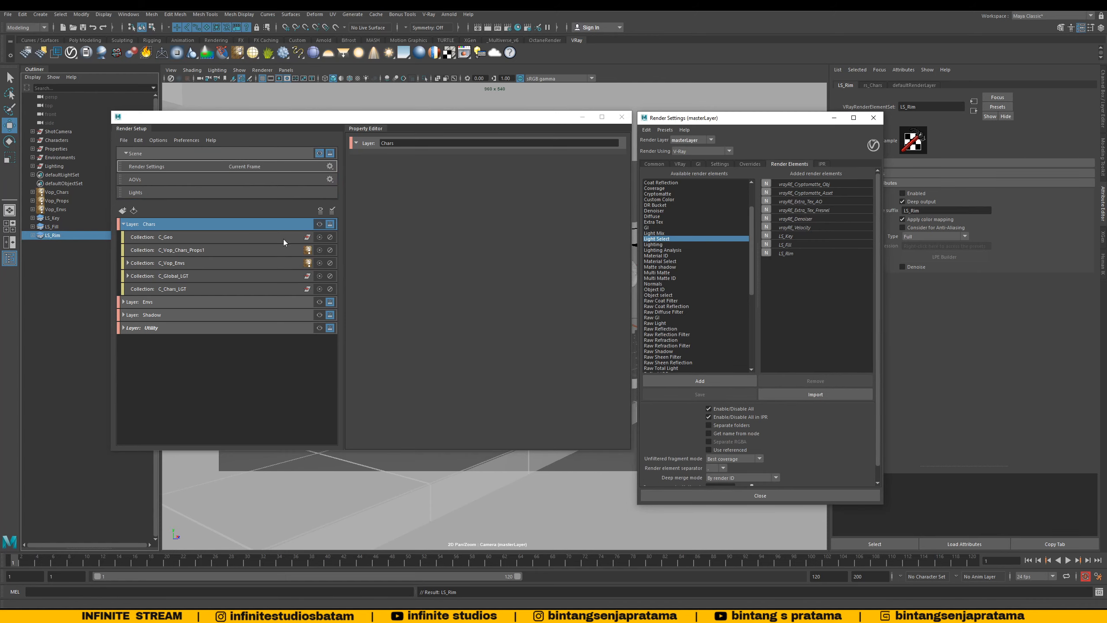
Step: In the Chars layer, create an absolute override for the Enabled attribute of vrayRE_Denoiser and turn it on
click(320, 224)
click(319, 224)
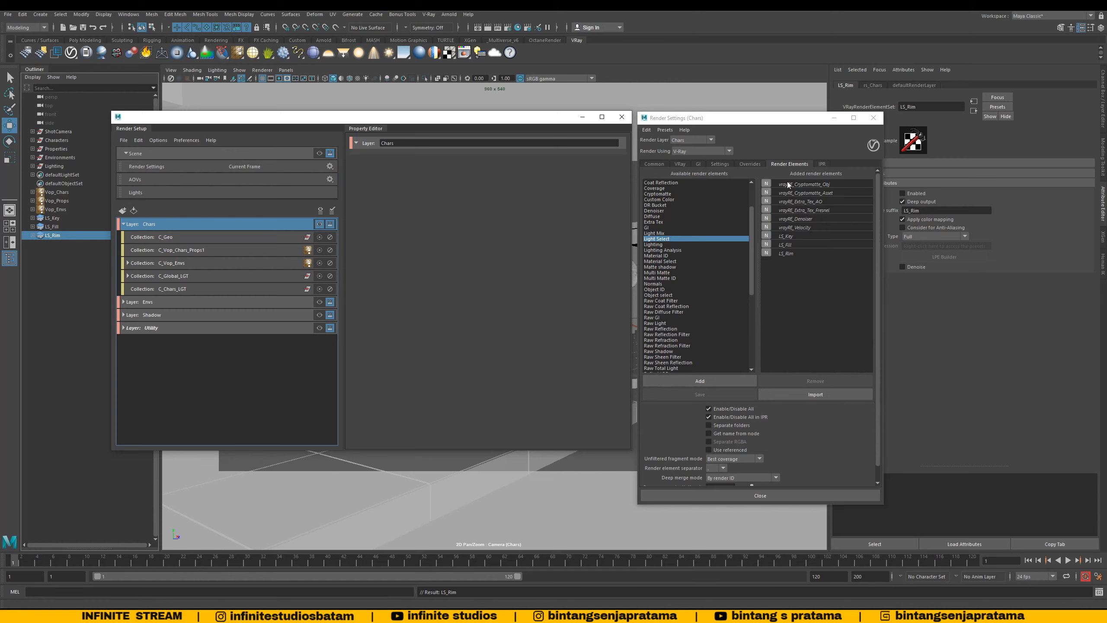
drag(781, 138, 665, 145)
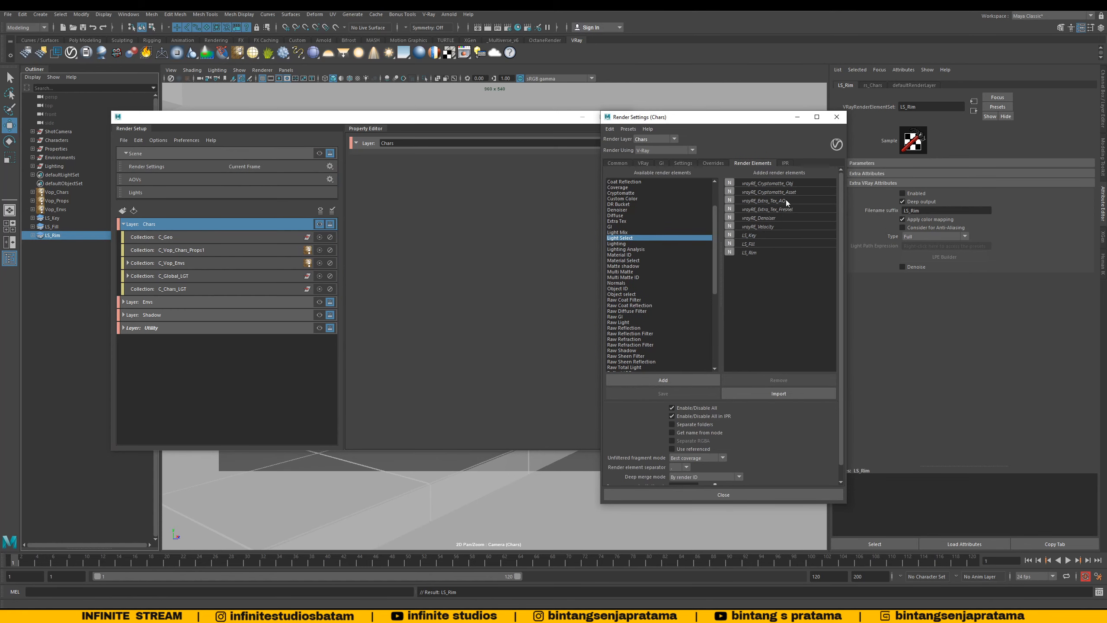
click(766, 220)
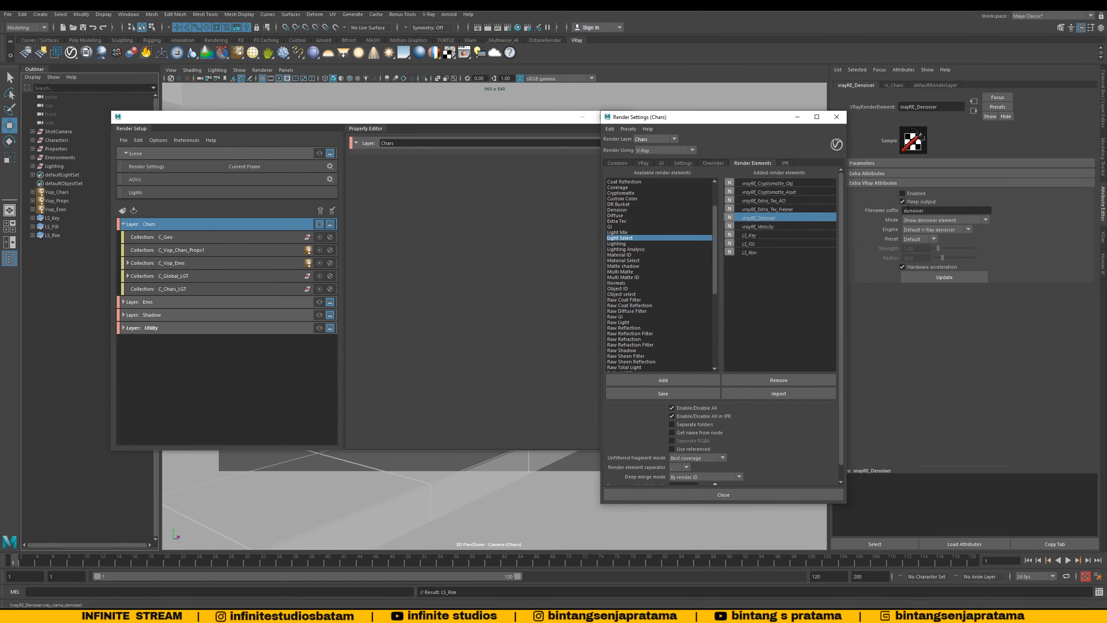
right_click(913, 196)
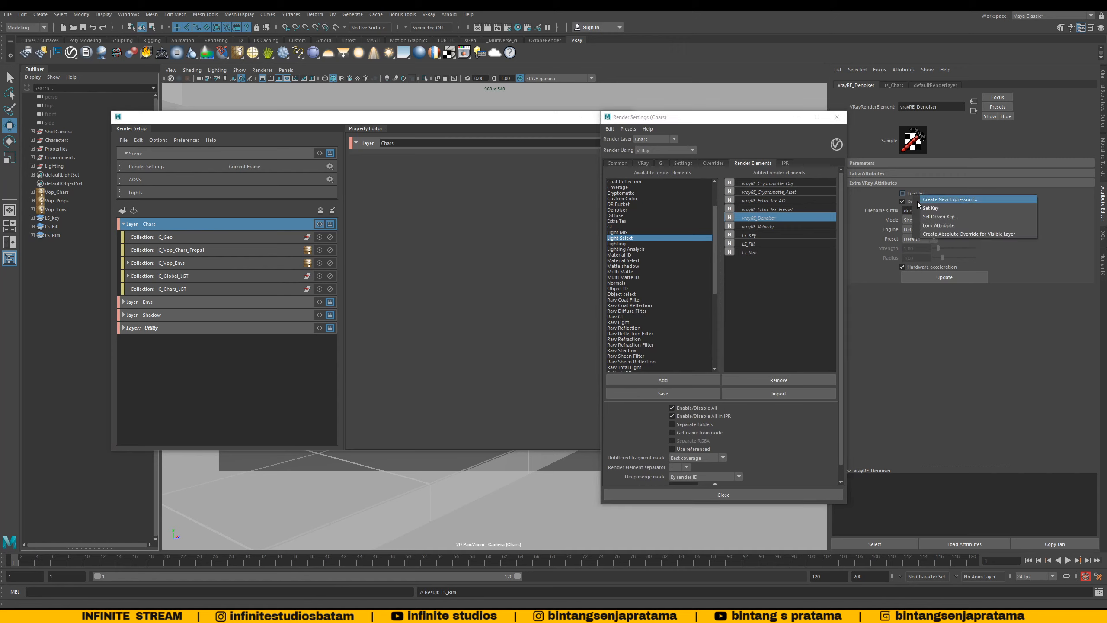
click(937, 234)
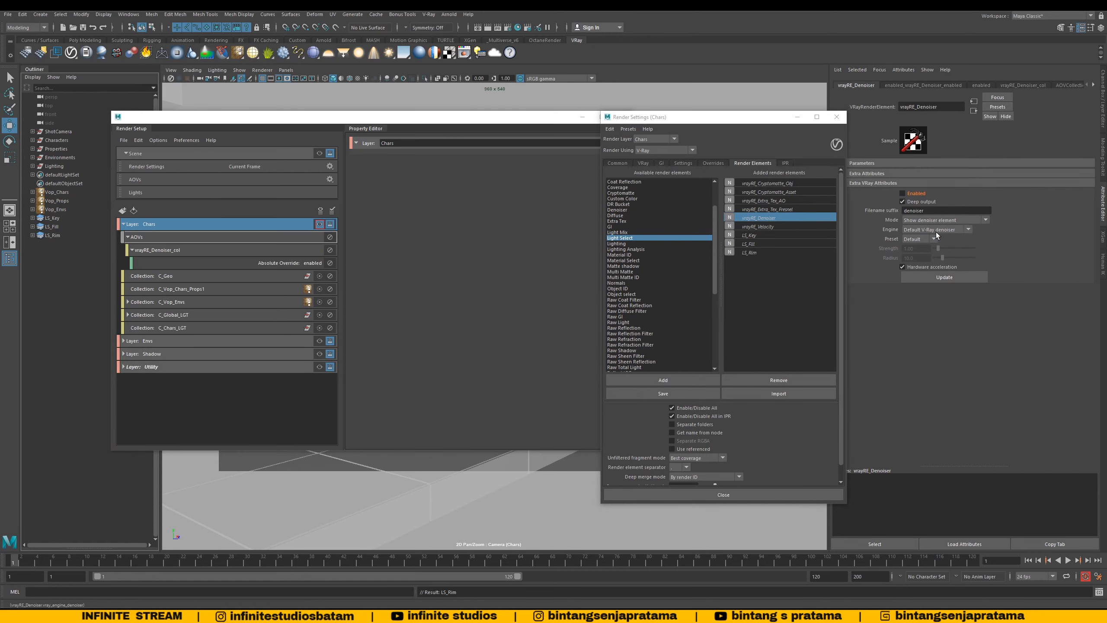
click(320, 224)
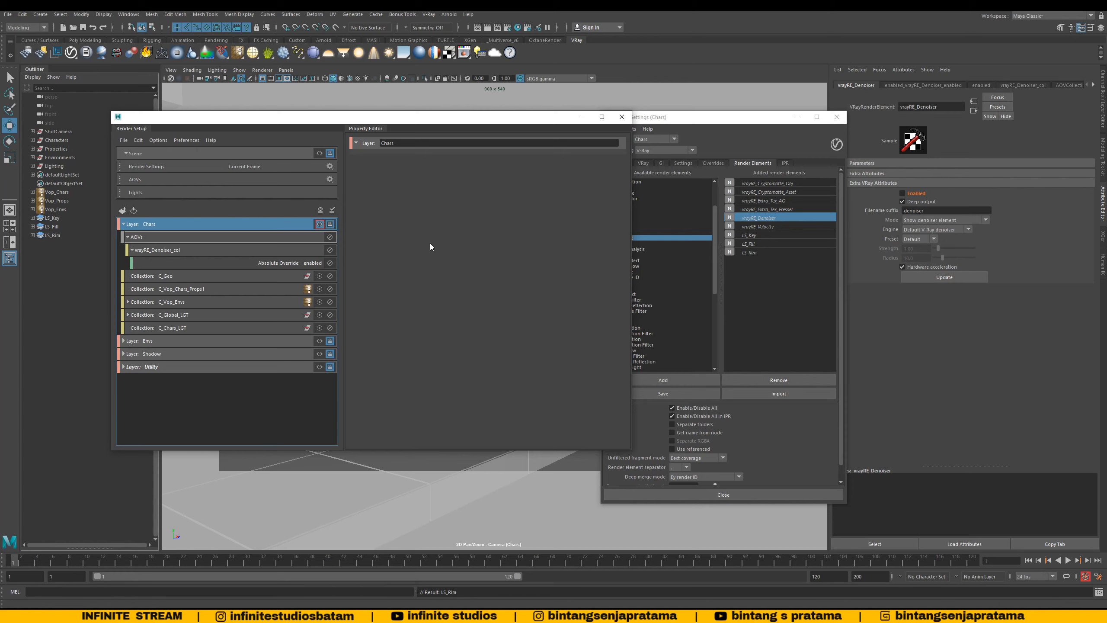
click(902, 193)
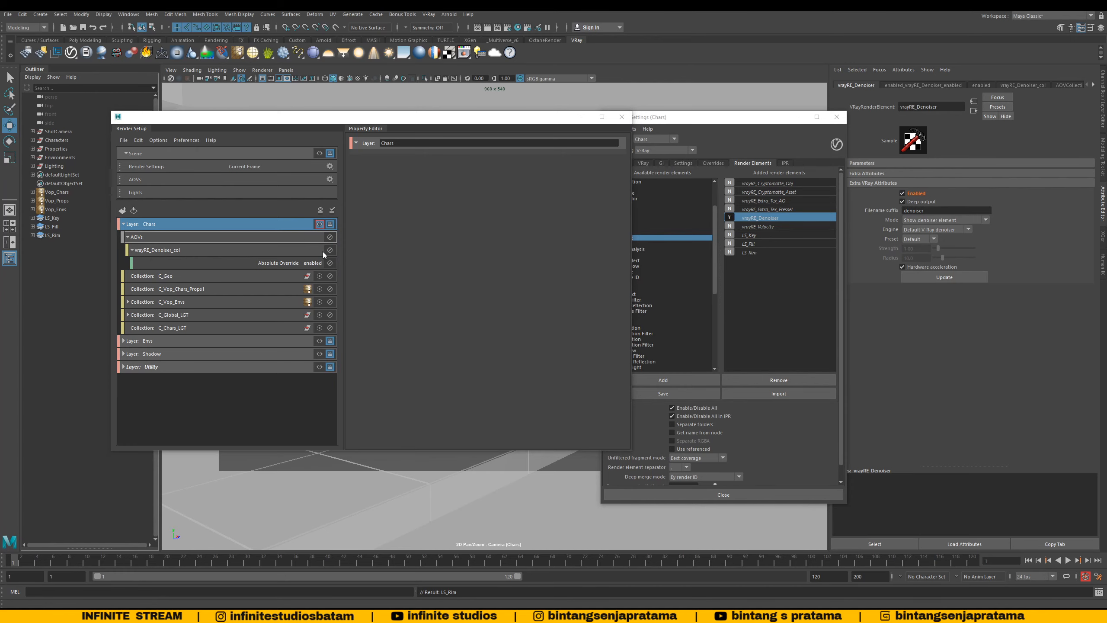
Step: Create absolute overrides in the Chars layer for the Enabled attribute of LS_Key and LS_Fill, and turn both elements on
click(751, 235)
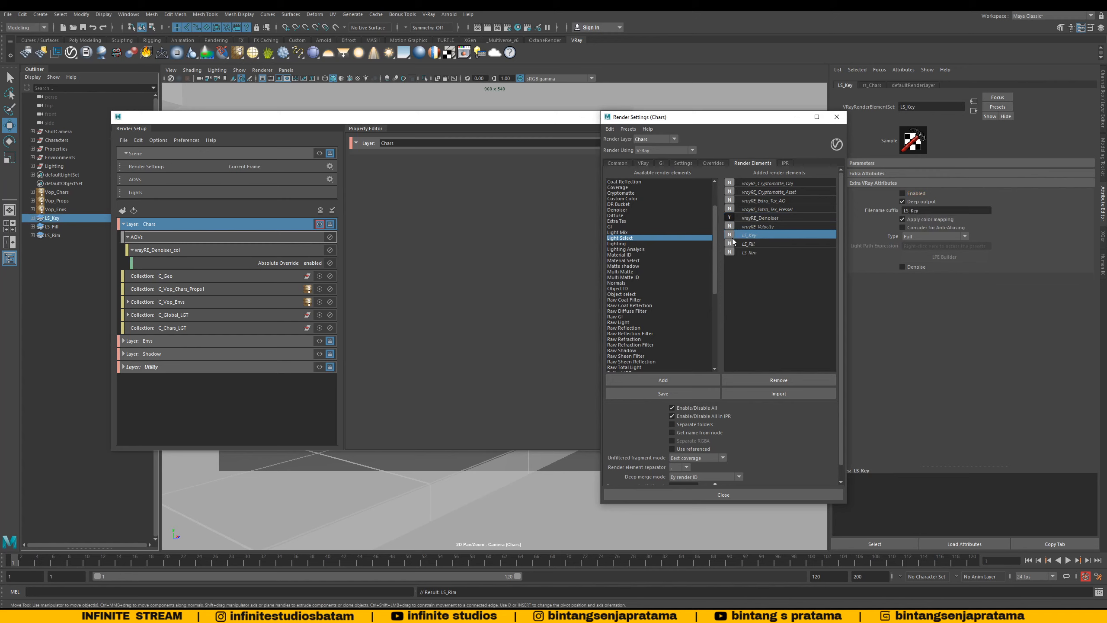
click(917, 194)
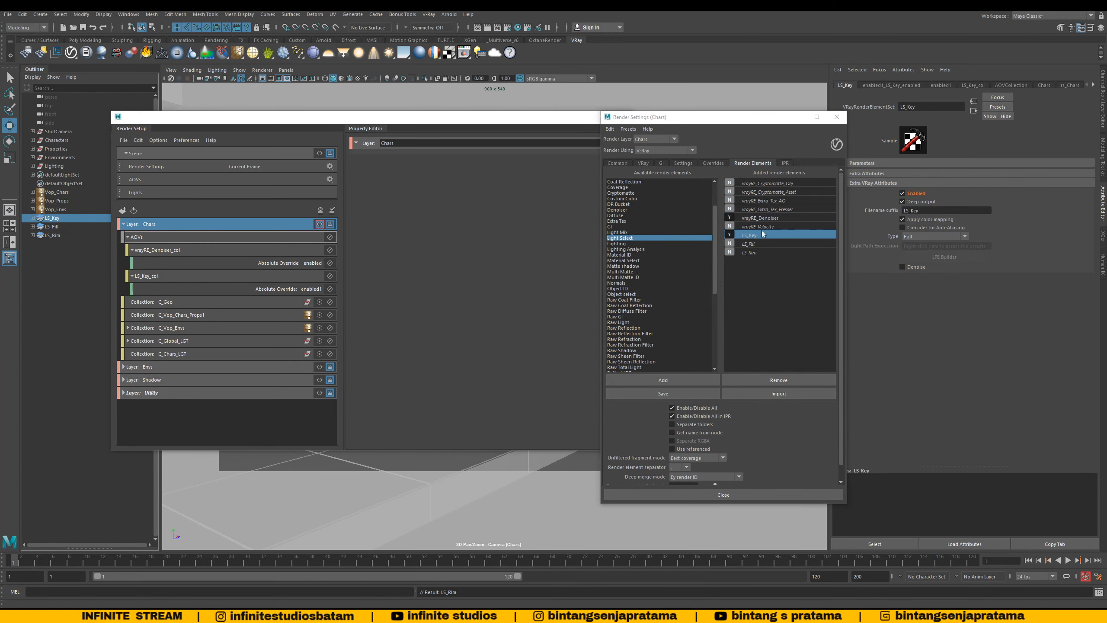
click(746, 244)
right_click(919, 194)
click(930, 233)
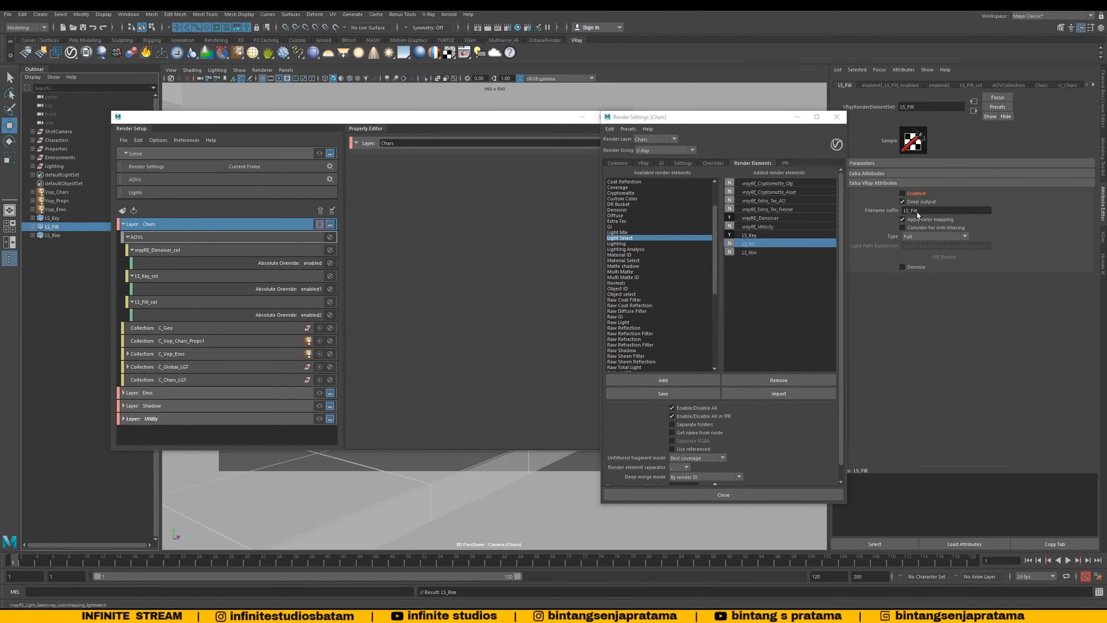
Step: Create an absolute override in the Chars layer for the Enabled attribute of LS_Rim and turn it on
click(740, 251)
right_click(920, 195)
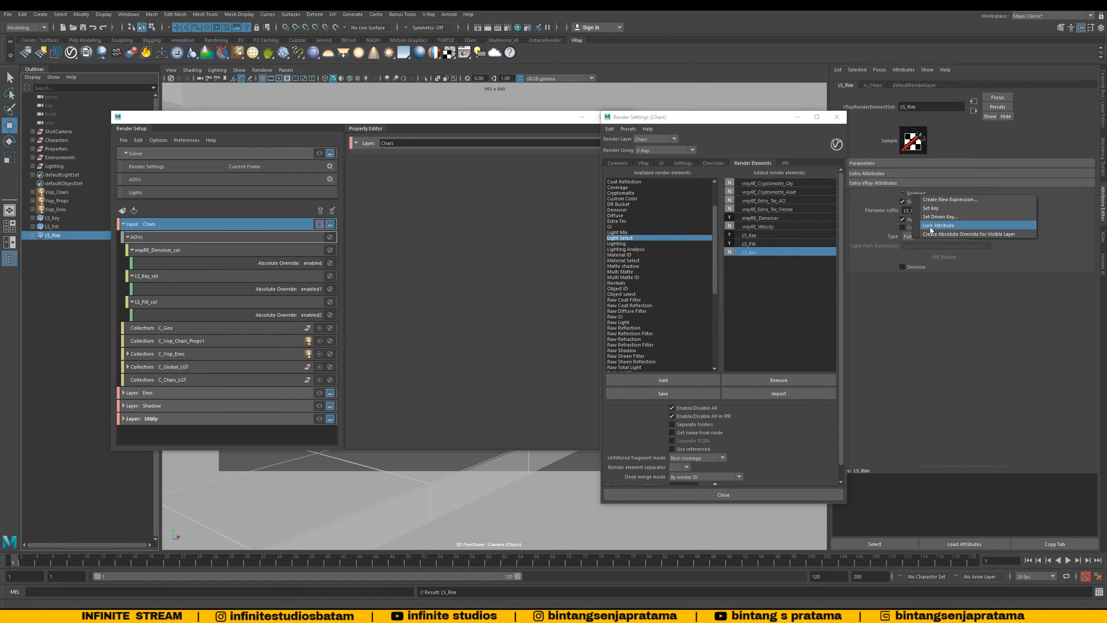
click(931, 233)
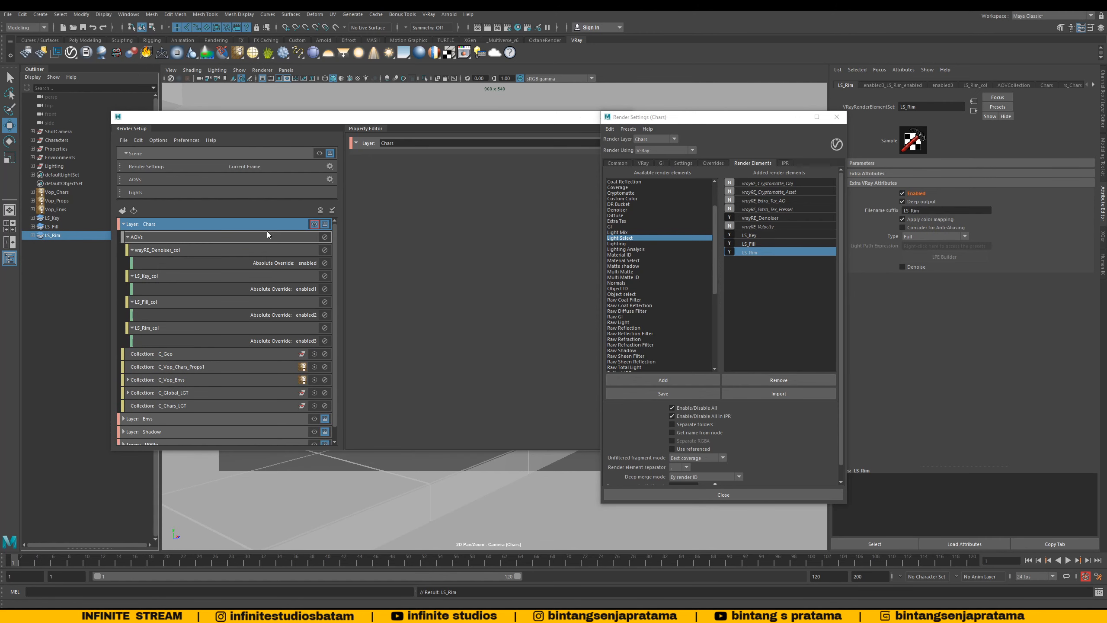
click(186, 227)
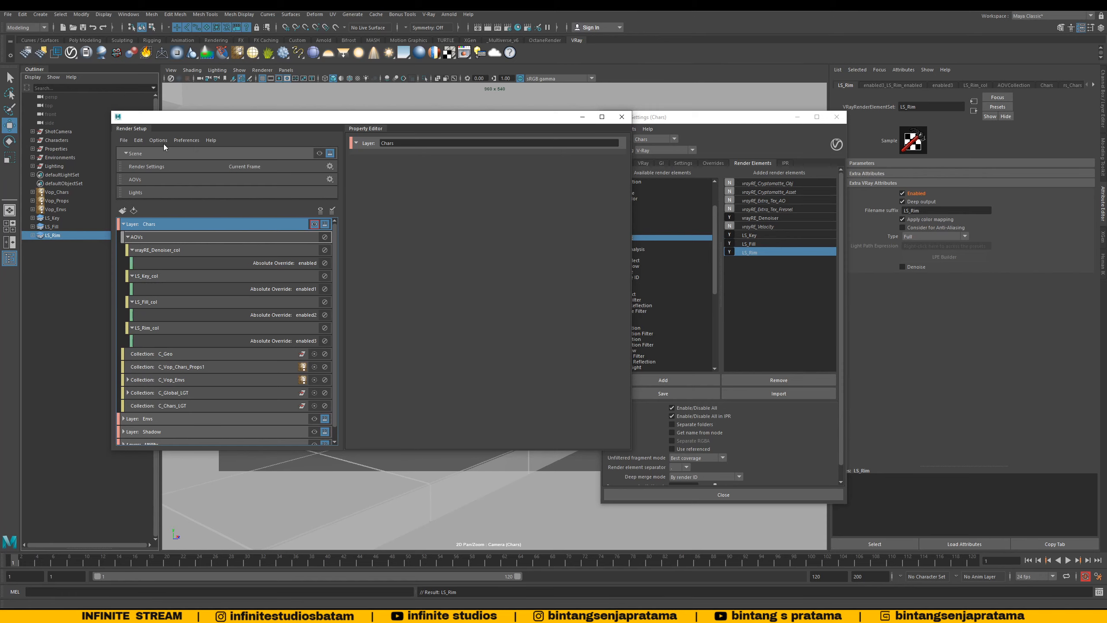
Step: Switch the visible layer to Envs and back to Chars to compare their render element states
click(124, 140)
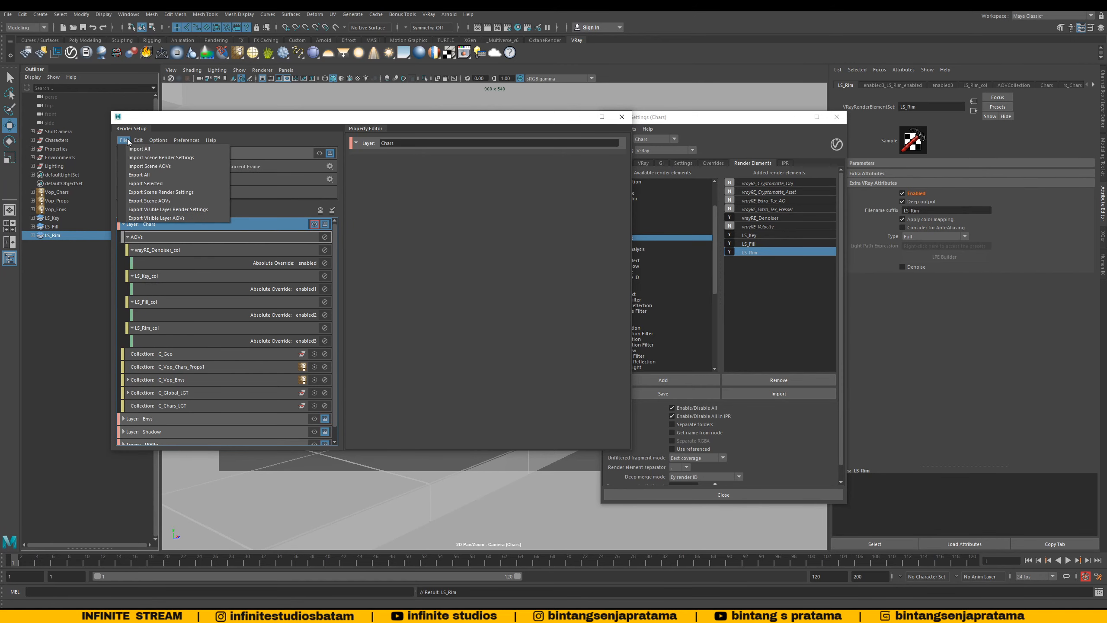
click(329, 136)
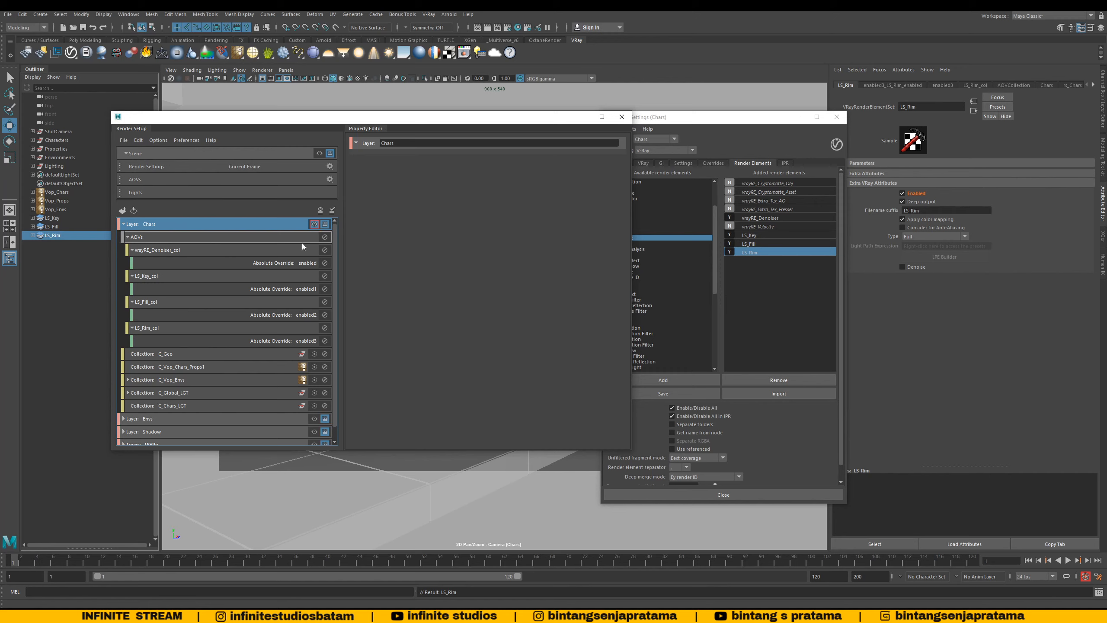
click(314, 418)
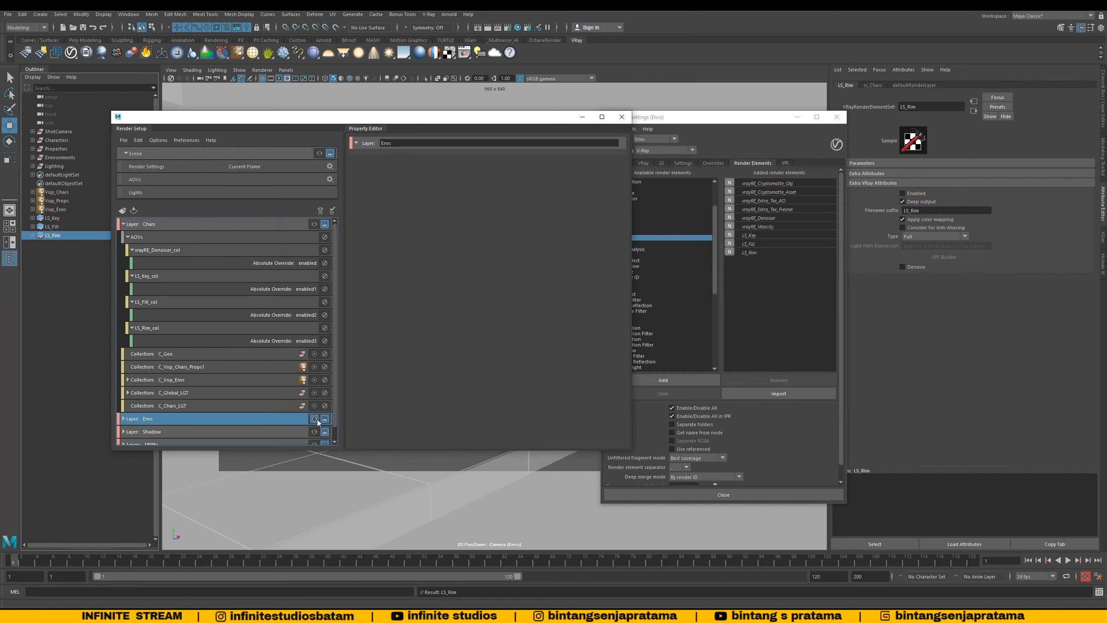
click(314, 223)
click(265, 224)
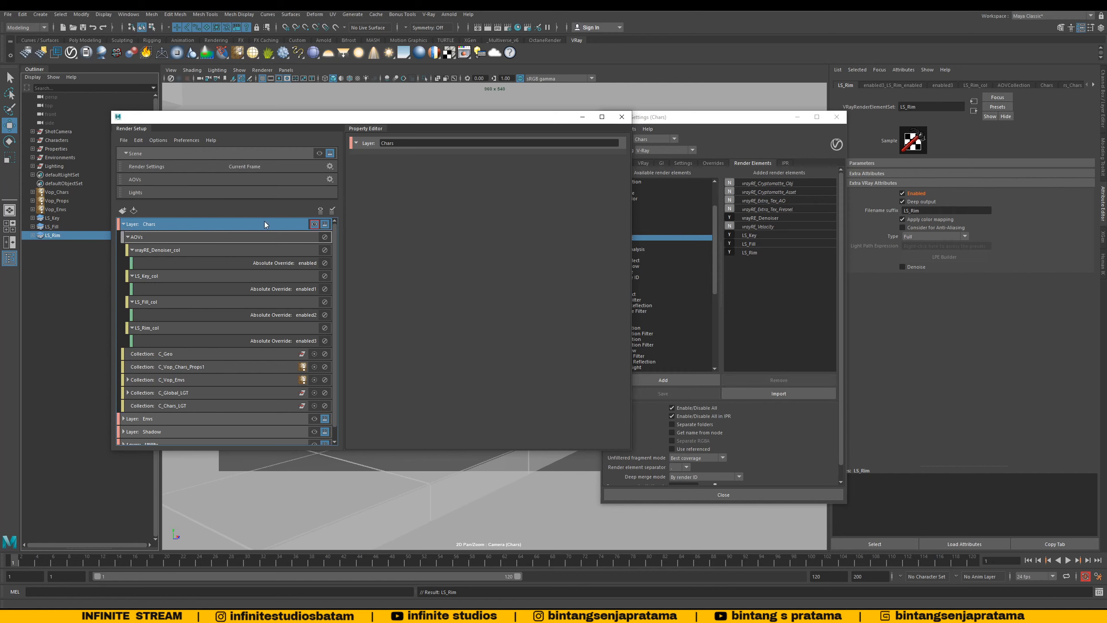
Step: Collapse the denoiser, LS_Key, LS_Fill and LS_Rim override collections in the Chars layer, along with the layer itself
click(124, 223)
click(124, 224)
click(128, 237)
click(127, 237)
click(131, 250)
click(133, 262)
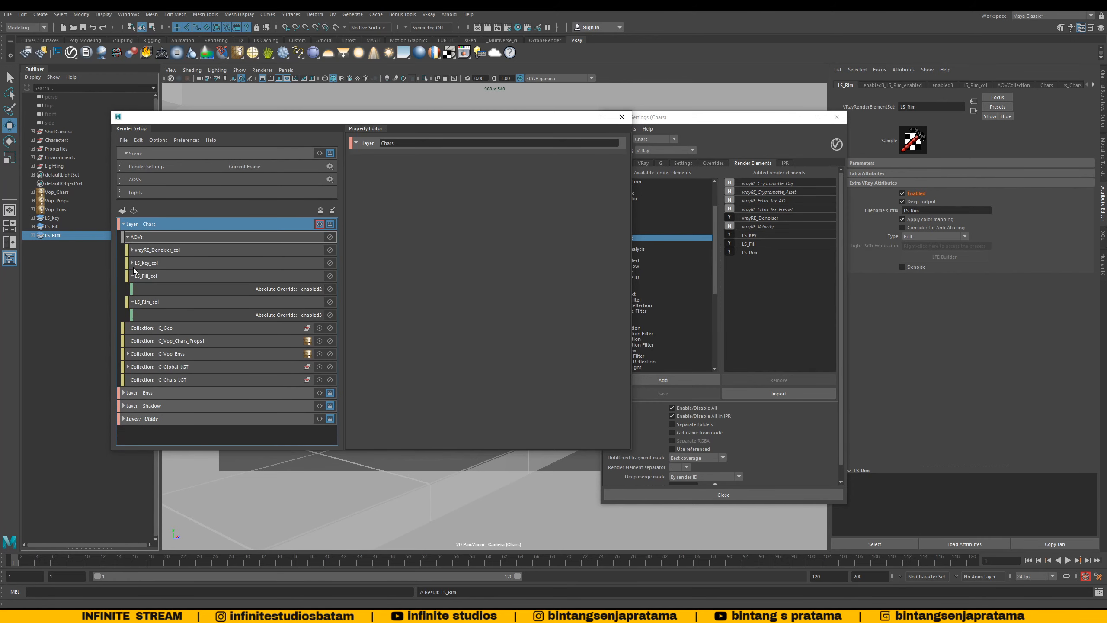
click(133, 276)
click(132, 289)
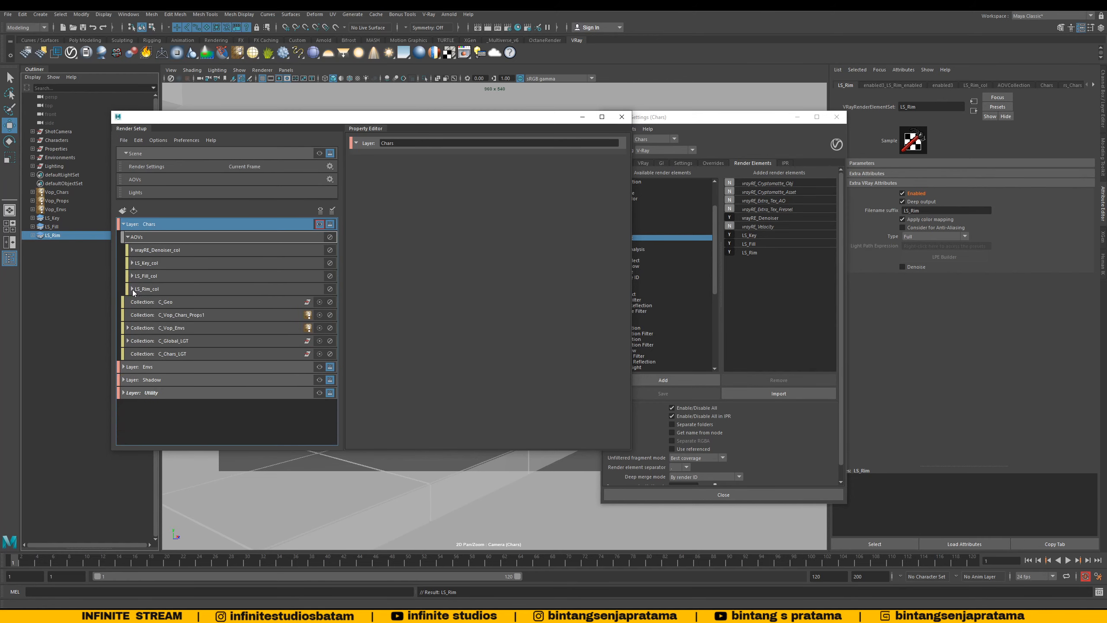
click(131, 249)
click(136, 251)
click(320, 366)
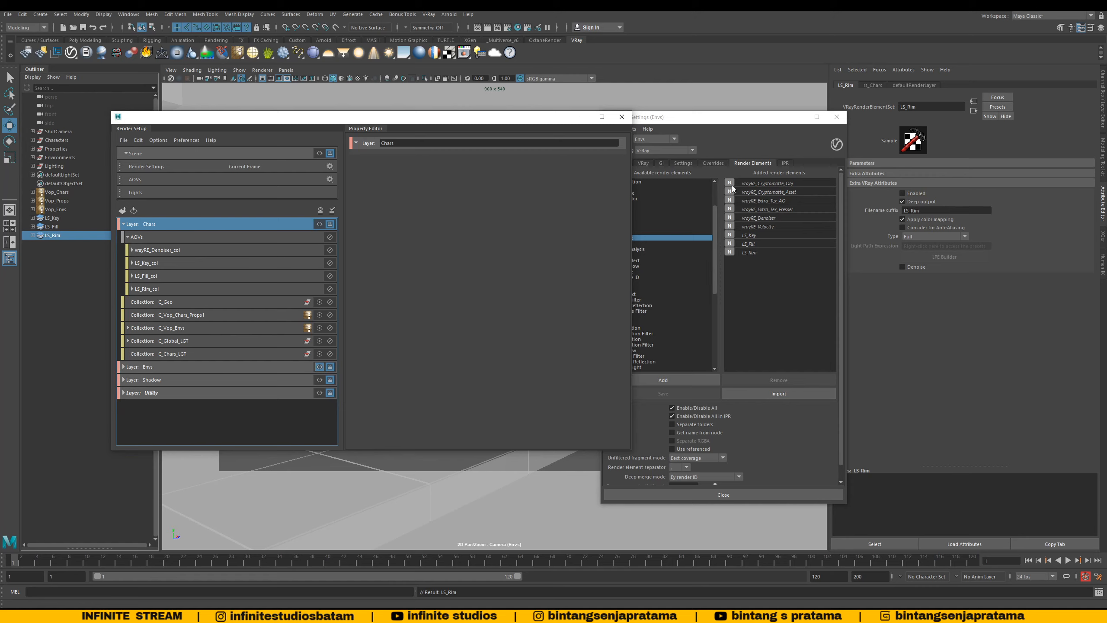
click(319, 224)
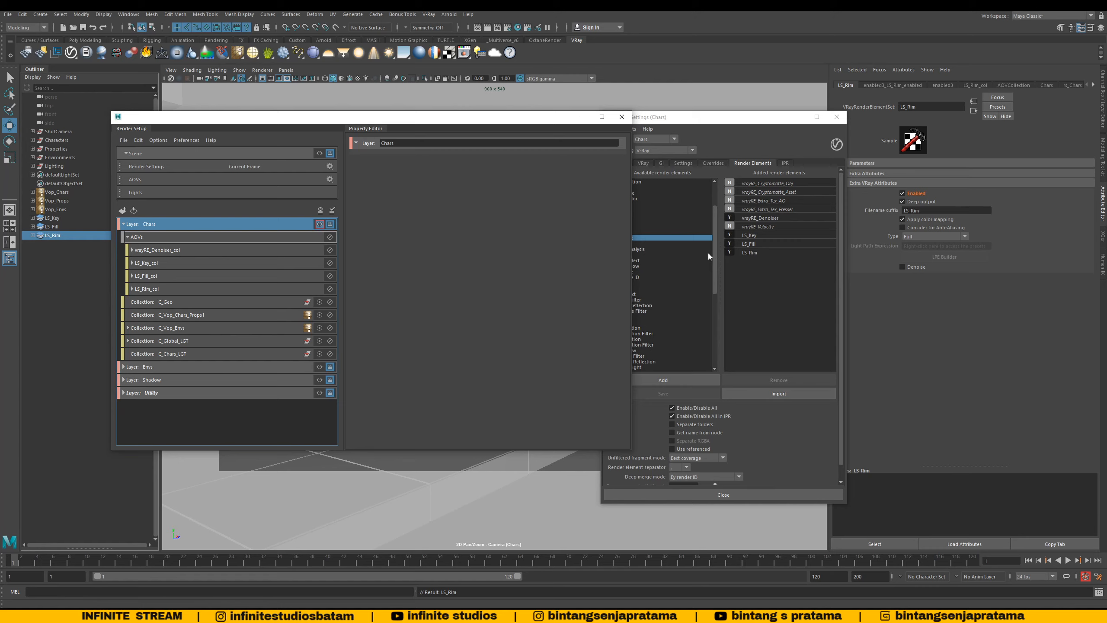
click(123, 224)
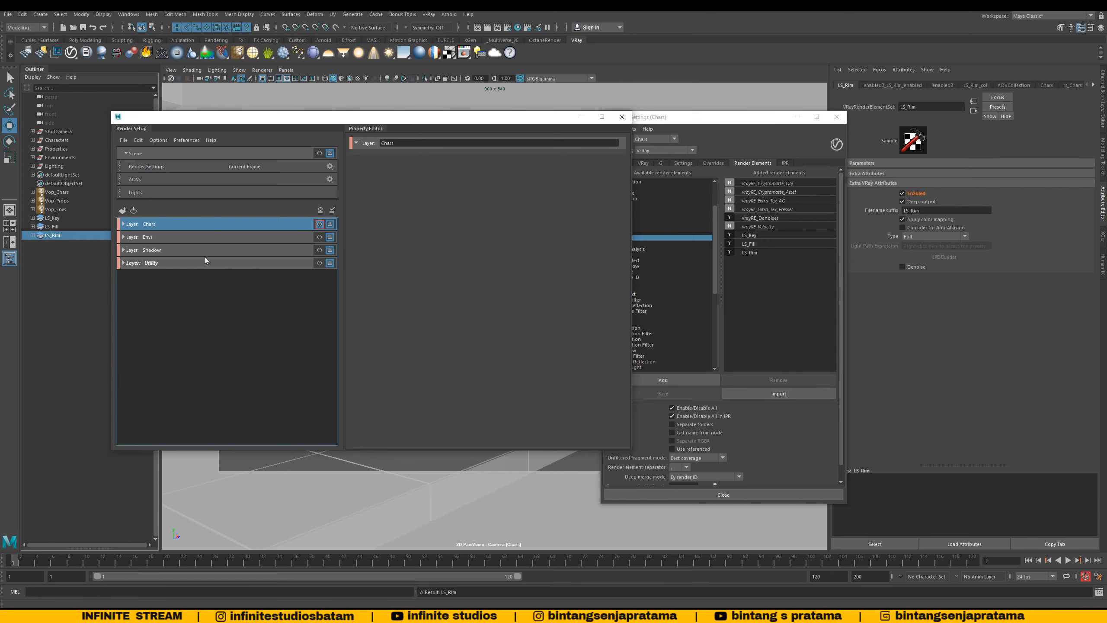
Step: Save the scene
key(q)
key(ctrl+s)
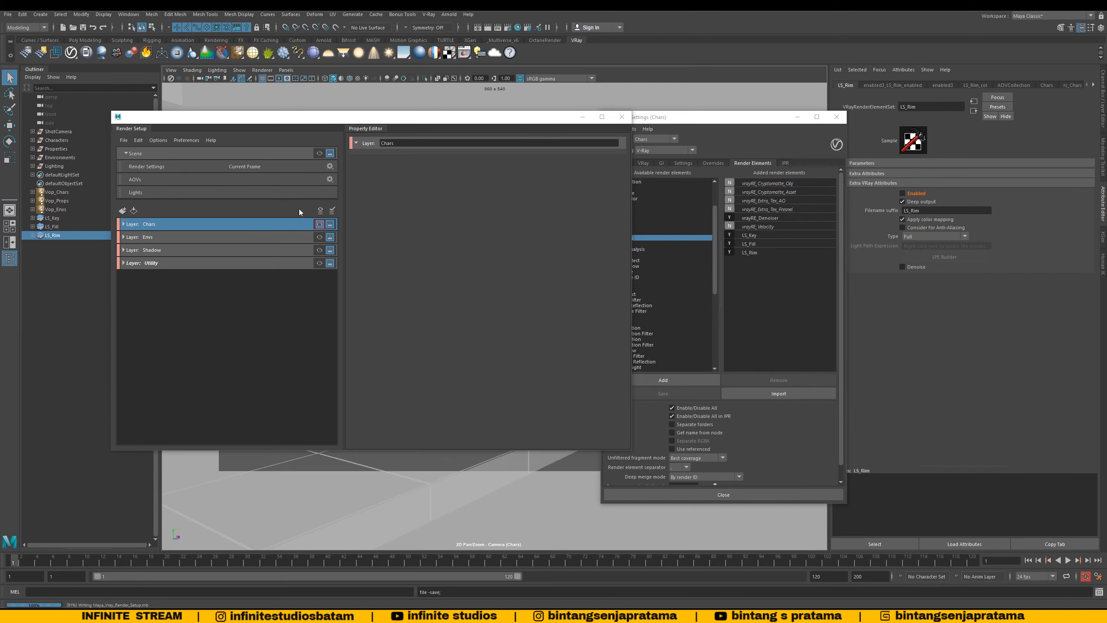
click(269, 122)
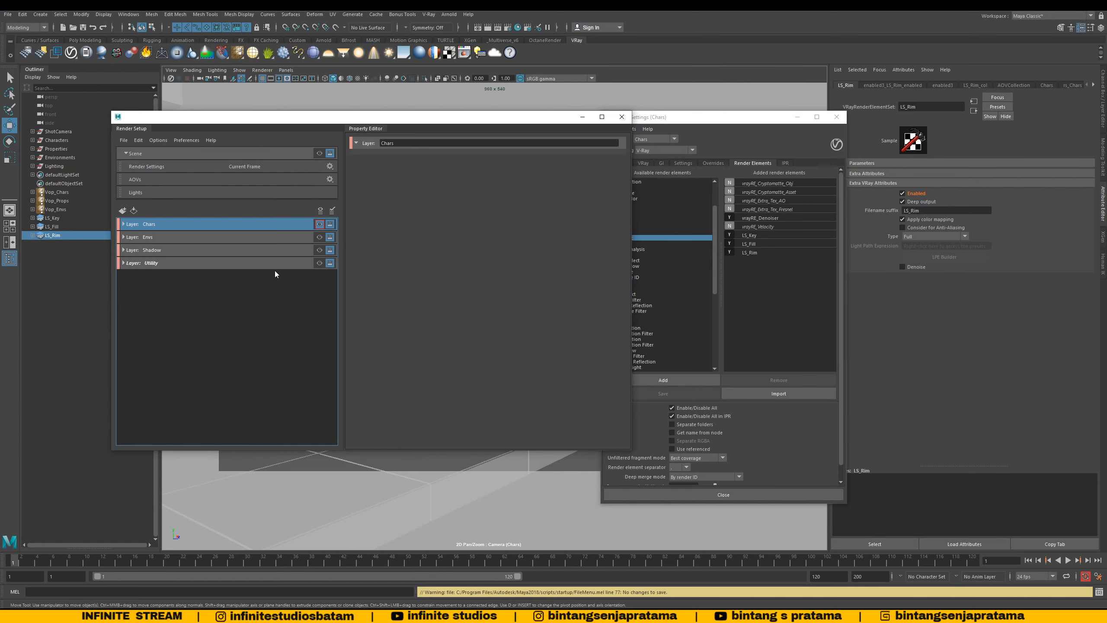
Step: Make the Envs layer visible, create an absolute override for the Enabled attribute of vrayRE_Denoiser and turn it on
click(284, 238)
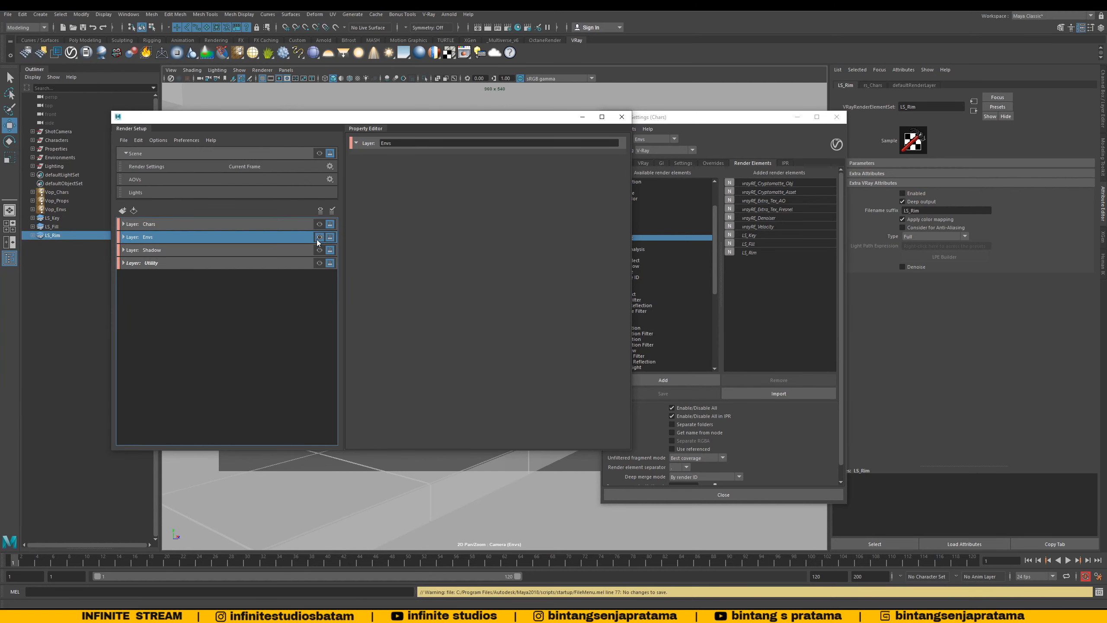
click(123, 237)
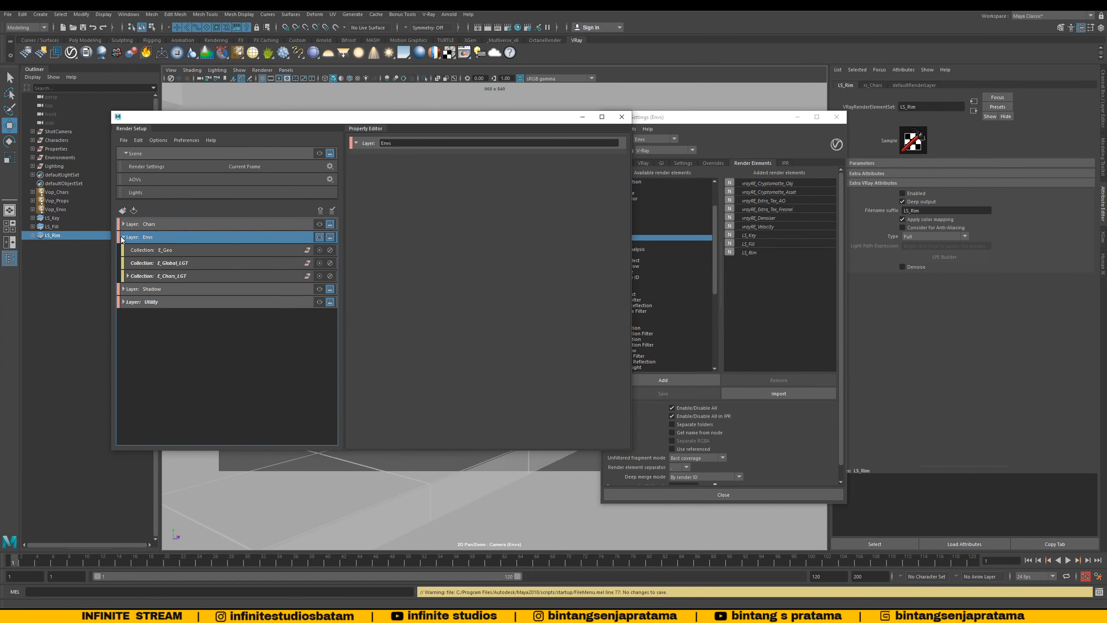
click(748, 217)
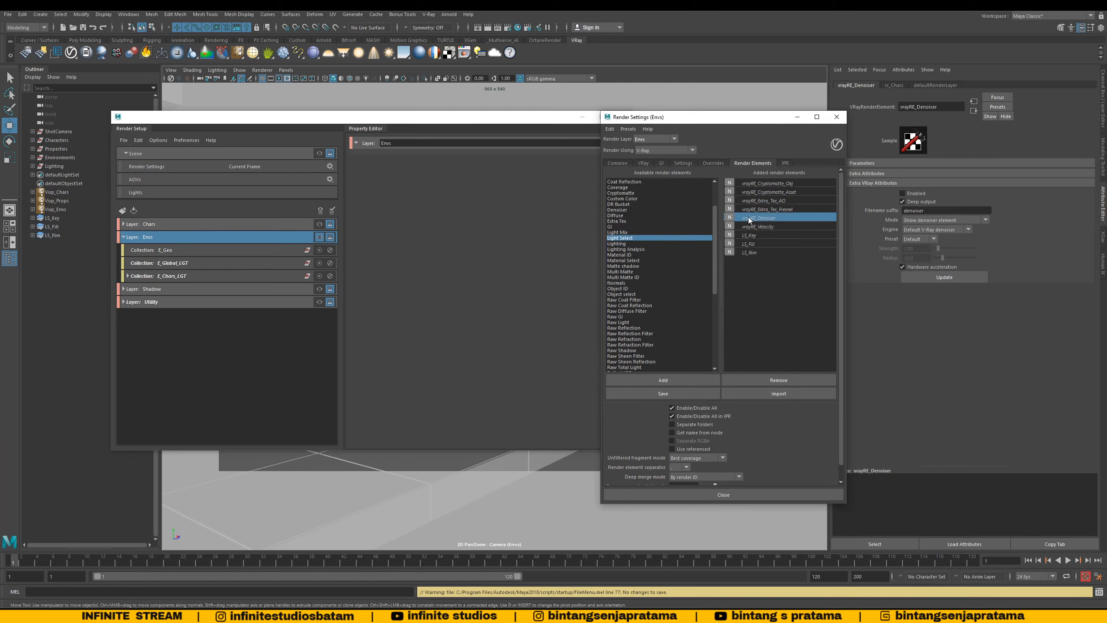
right_click(934, 192)
click(954, 205)
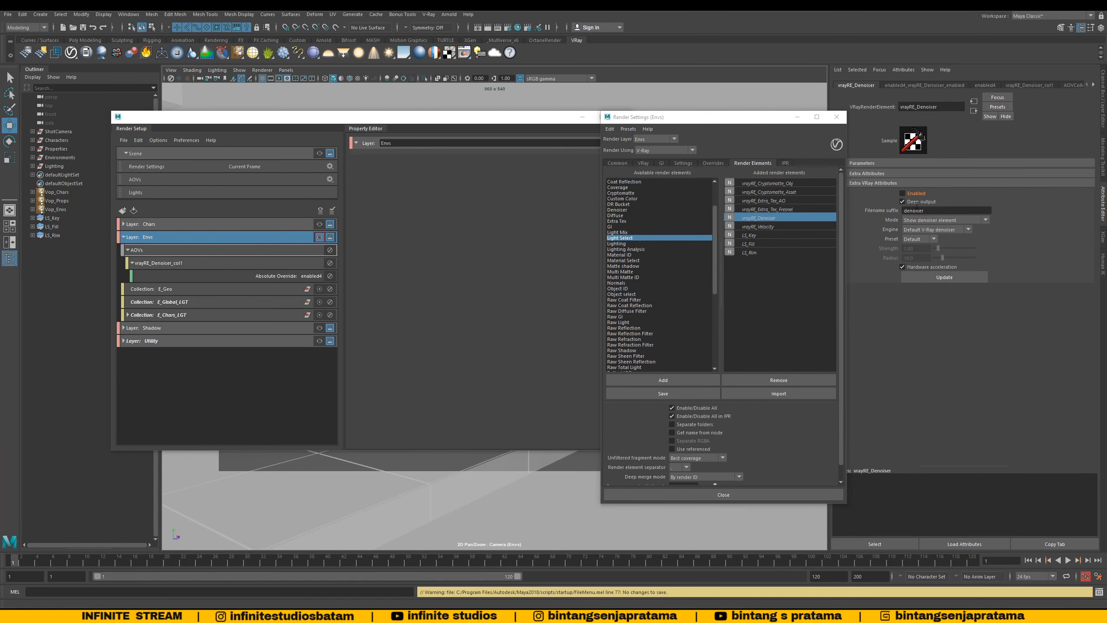
click(319, 239)
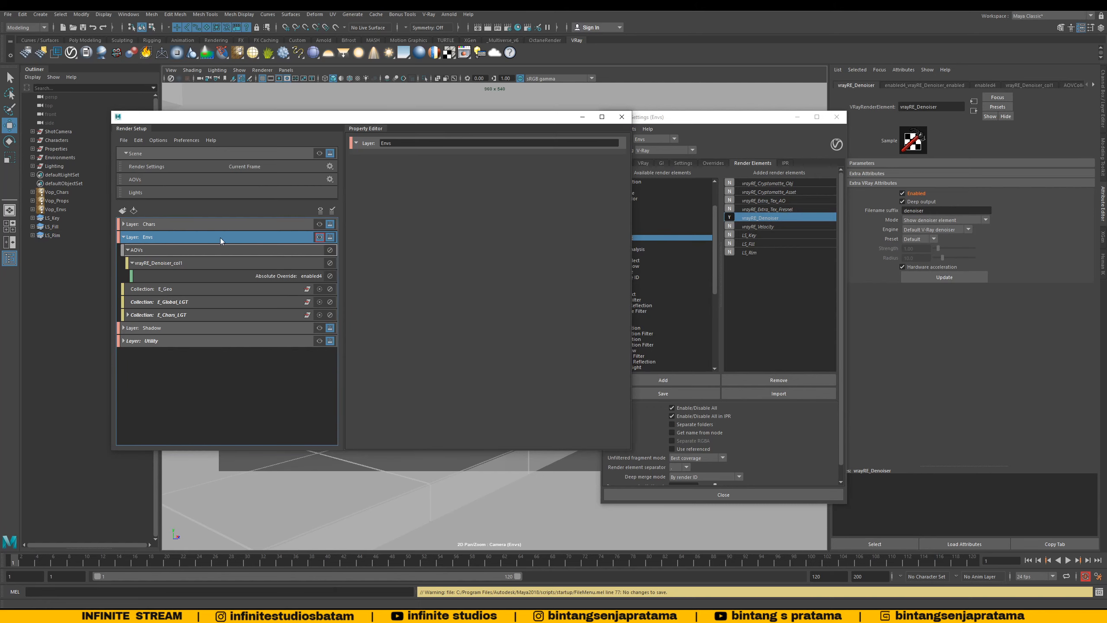
click(127, 250)
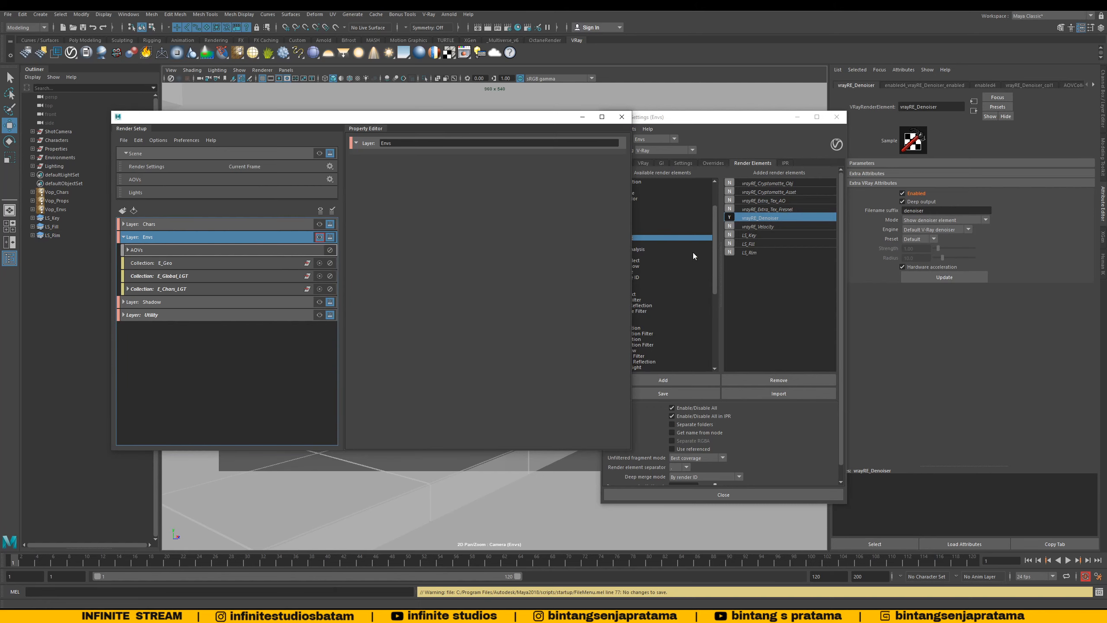
Step: Make the Shadow layer visible, create an absolute override for the Enabled attribute of vrayRE_Denoiser and turn it on
click(269, 303)
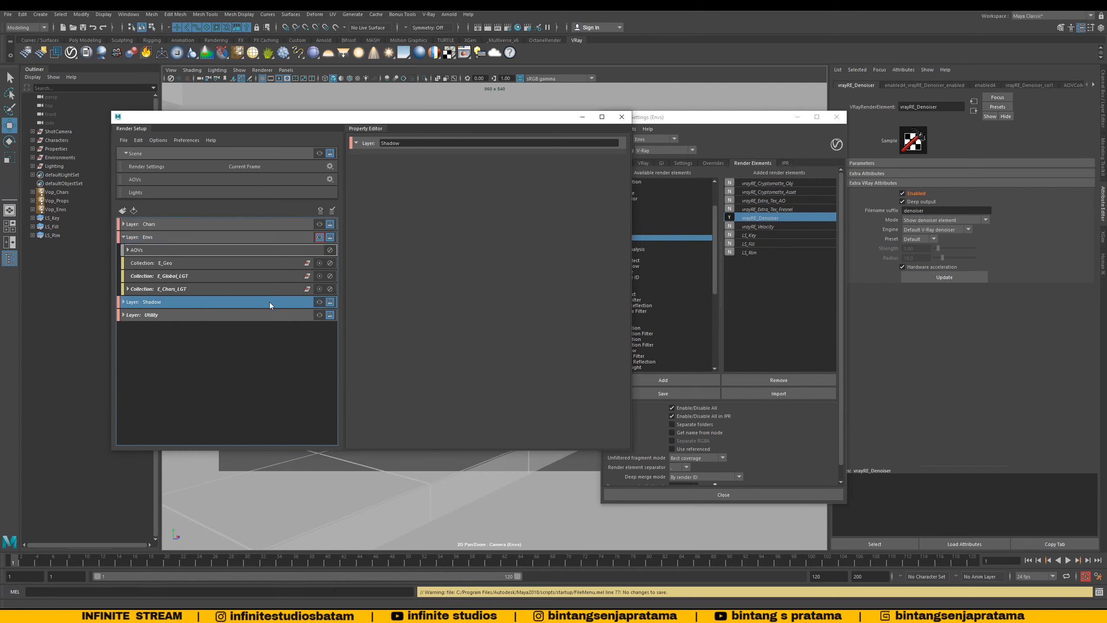
click(319, 302)
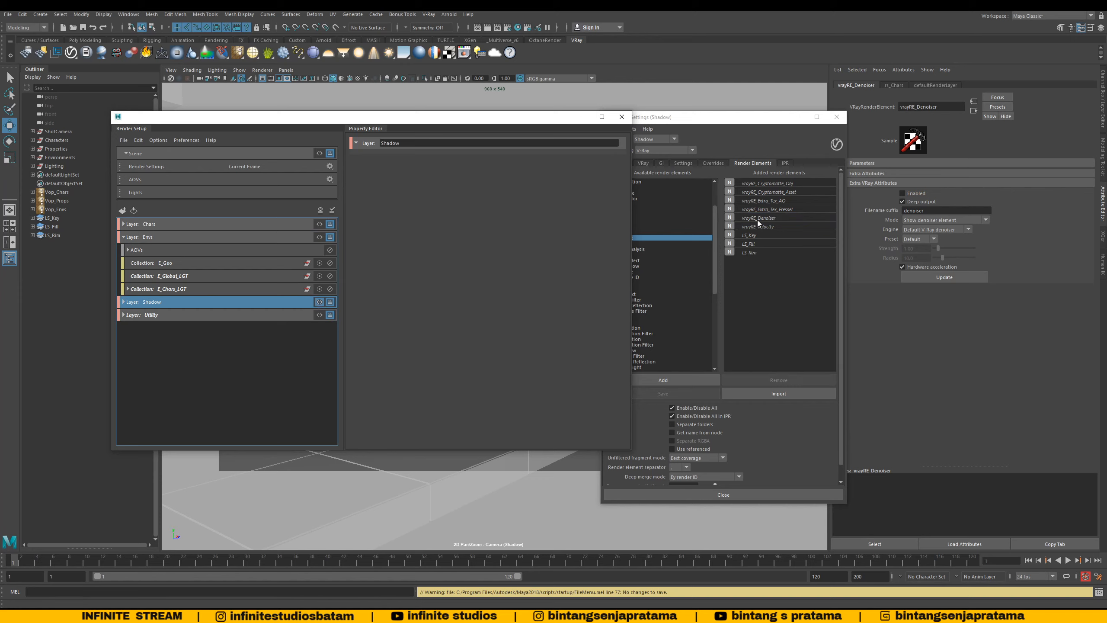
right_click(921, 193)
click(950, 224)
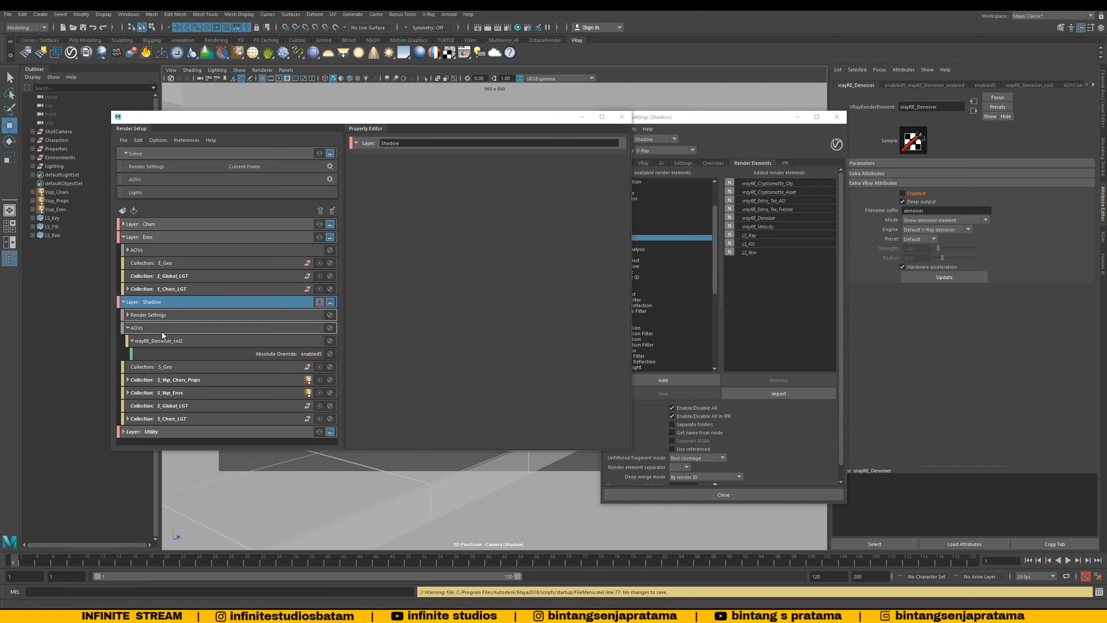
click(129, 328)
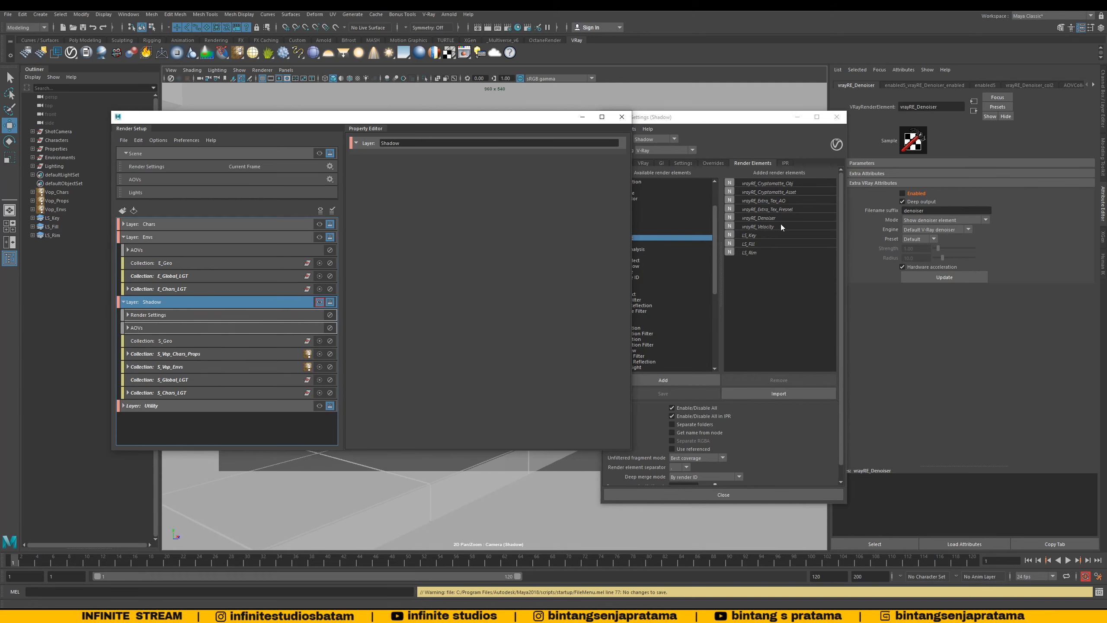
click(902, 193)
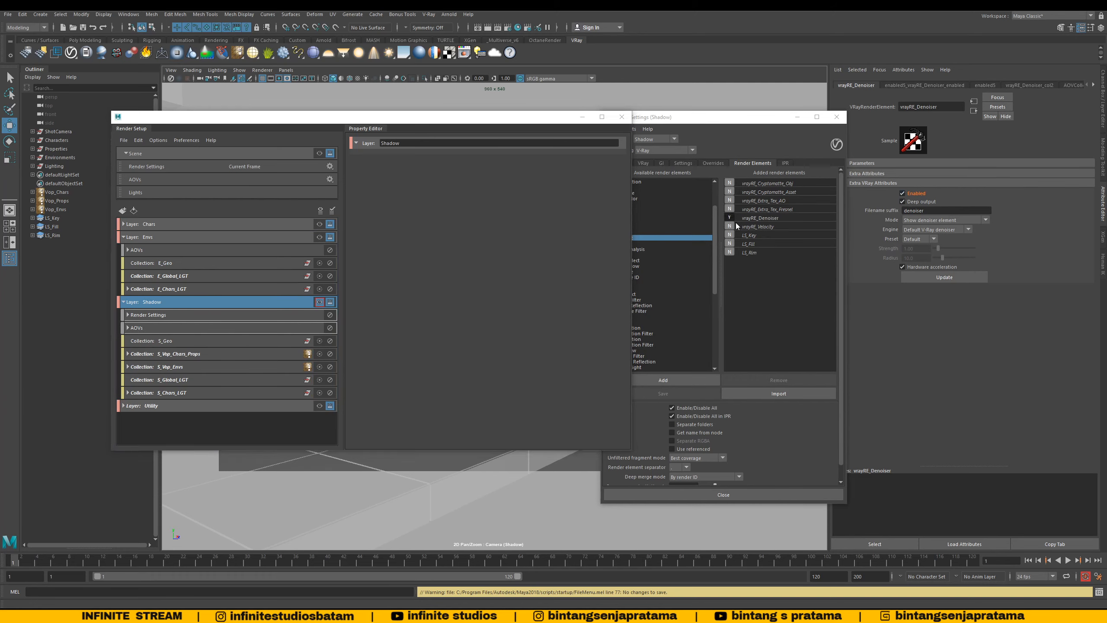
click(302, 304)
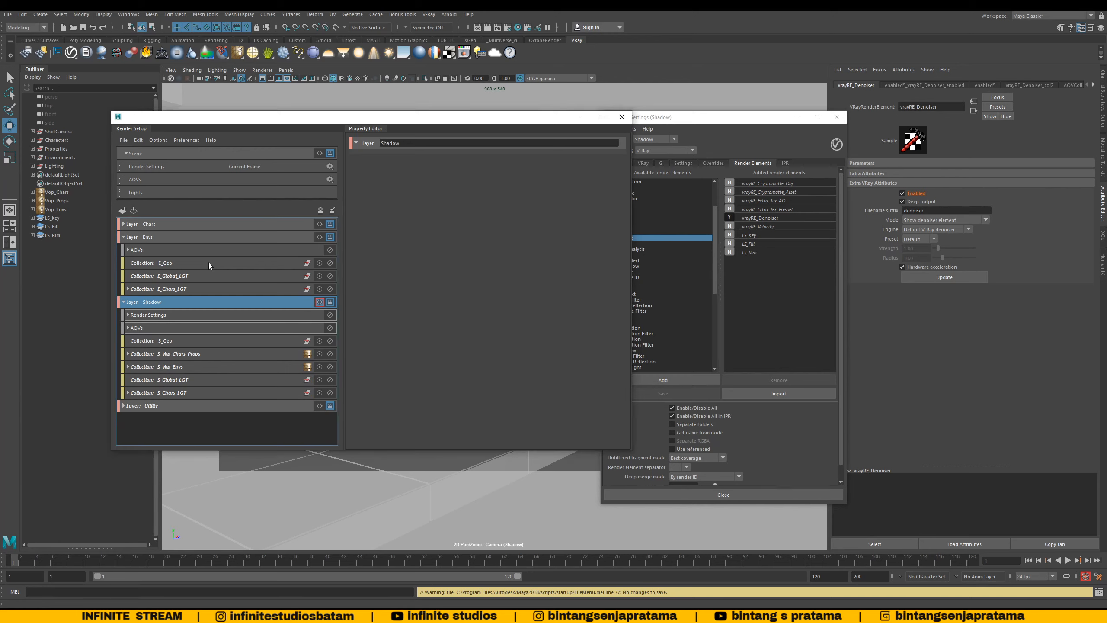
Step: Collapse the Envs layer and expand the Shadow and Utility layers to show their collections
click(124, 237)
click(235, 353)
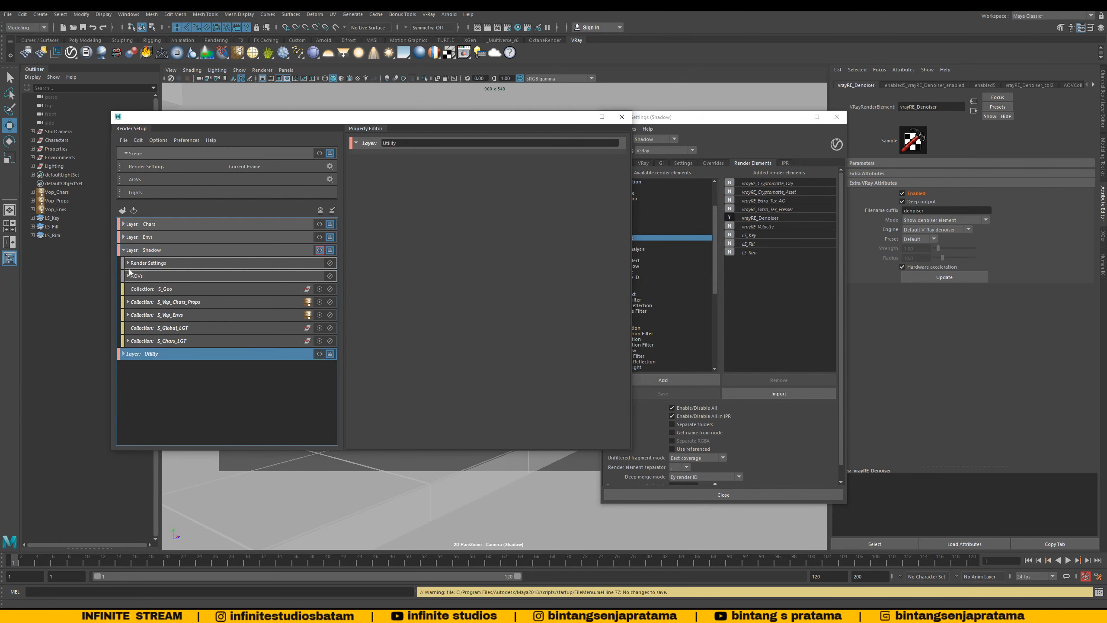
click(124, 250)
click(123, 263)
click(127, 275)
click(128, 276)
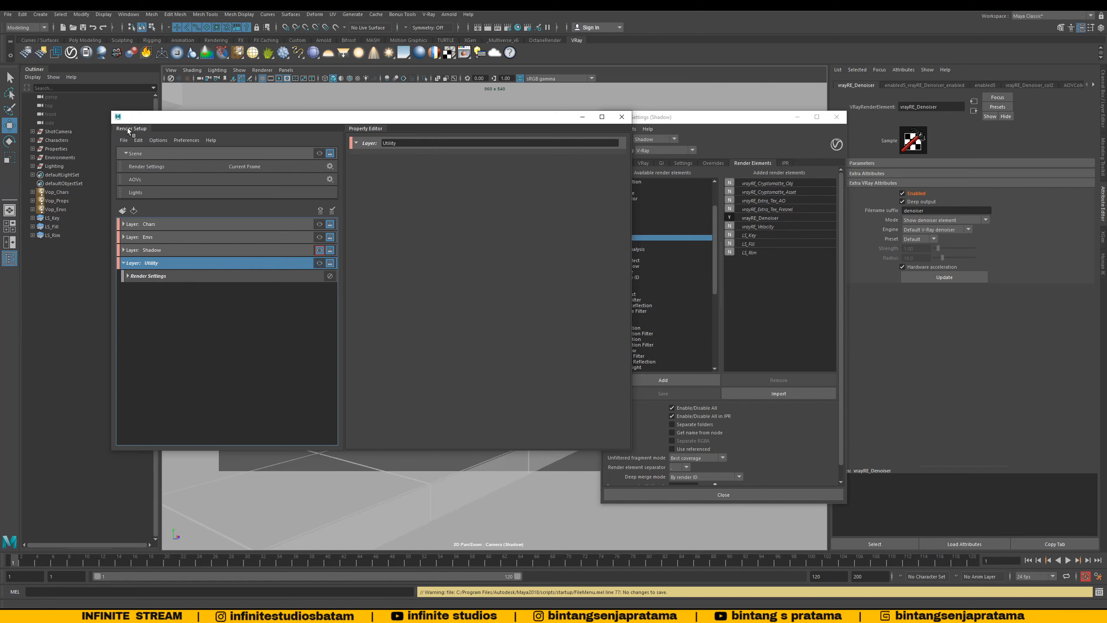
click(125, 263)
click(124, 263)
click(124, 250)
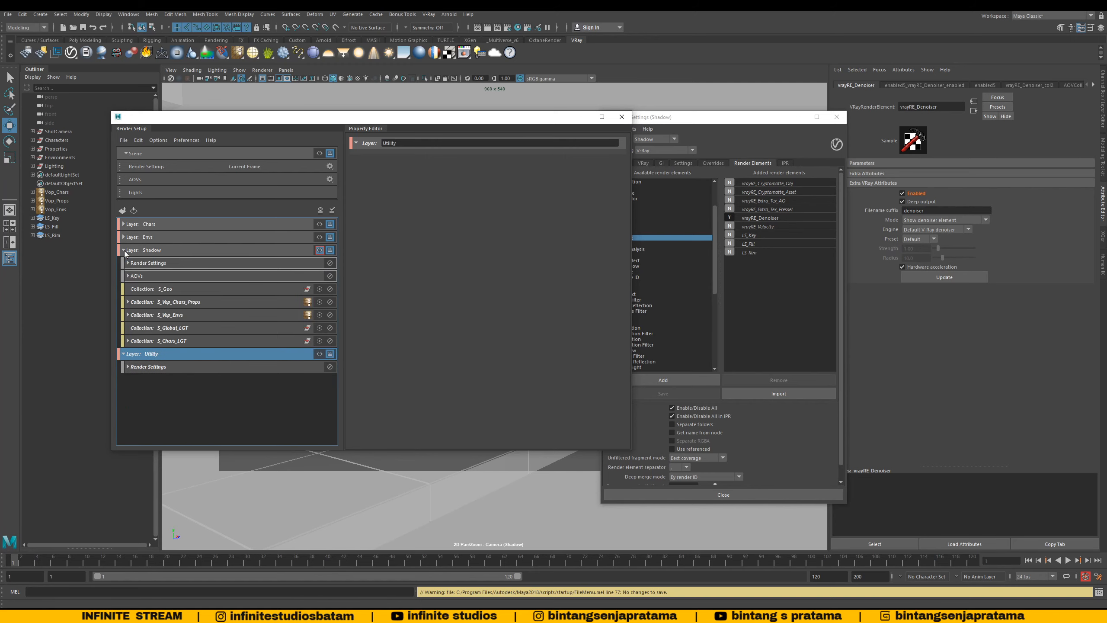
click(124, 250)
click(124, 251)
Step: Copy the S_Geo collection from the Shadow layer into the Utility layer and rename the copy U_Geo
click(167, 289)
click(161, 354)
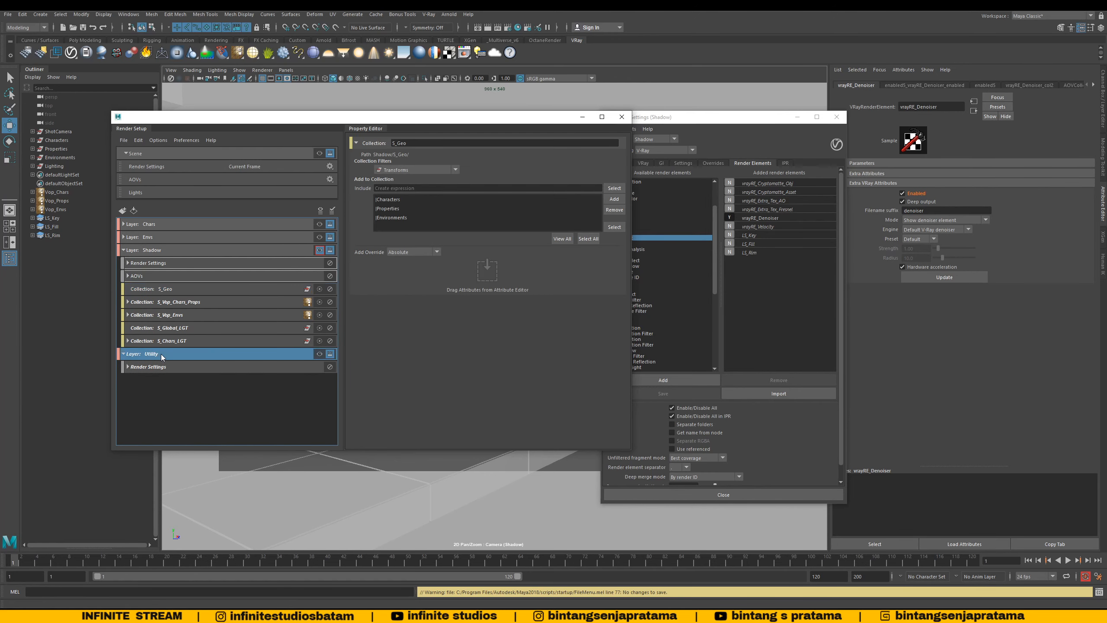
key(ctrl+v)
double_click(162, 377)
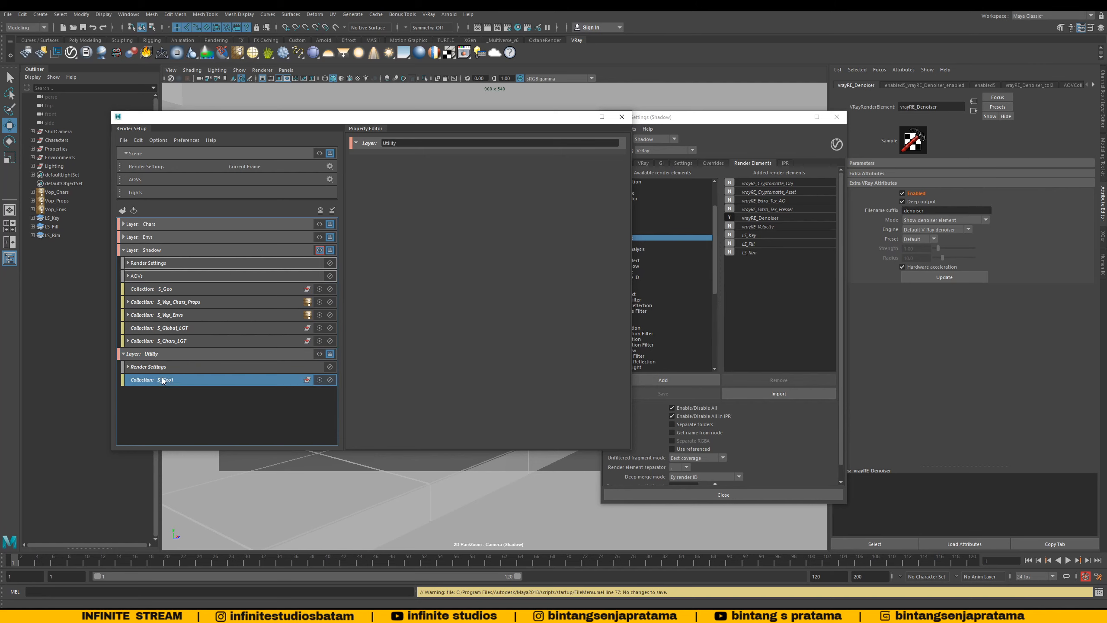
text(U)
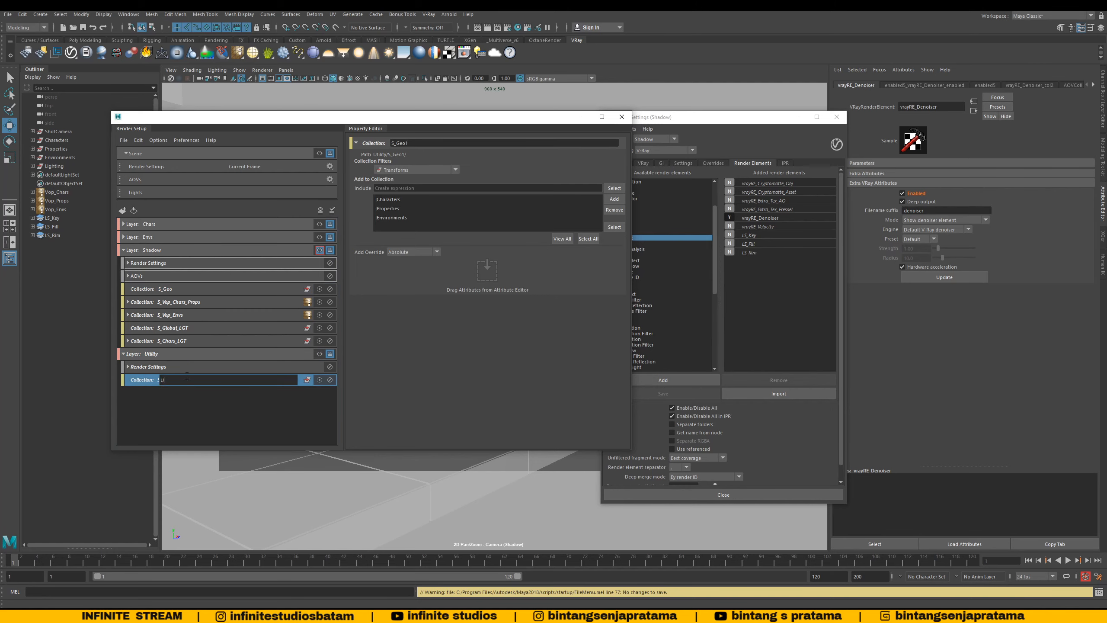
text(-Geo)
key(Return)
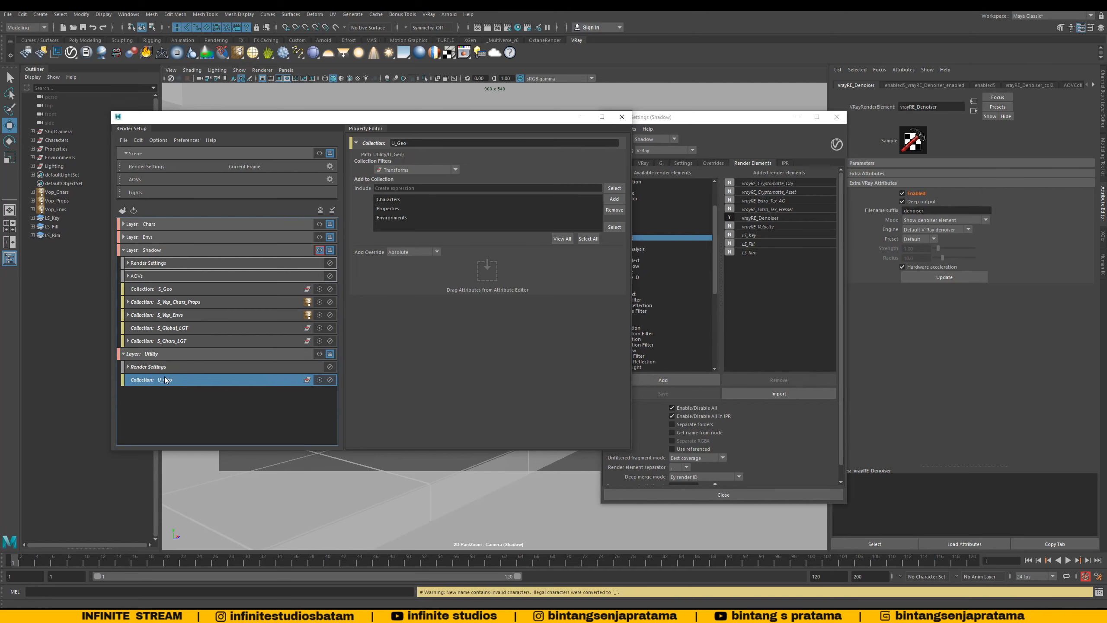
double_click(166, 378)
key(Return)
Step: Make the Utility layer visible, create an absolute override for the Enabled attribute of vrayRE_Cryptomatte_Obj and turn it on
click(216, 357)
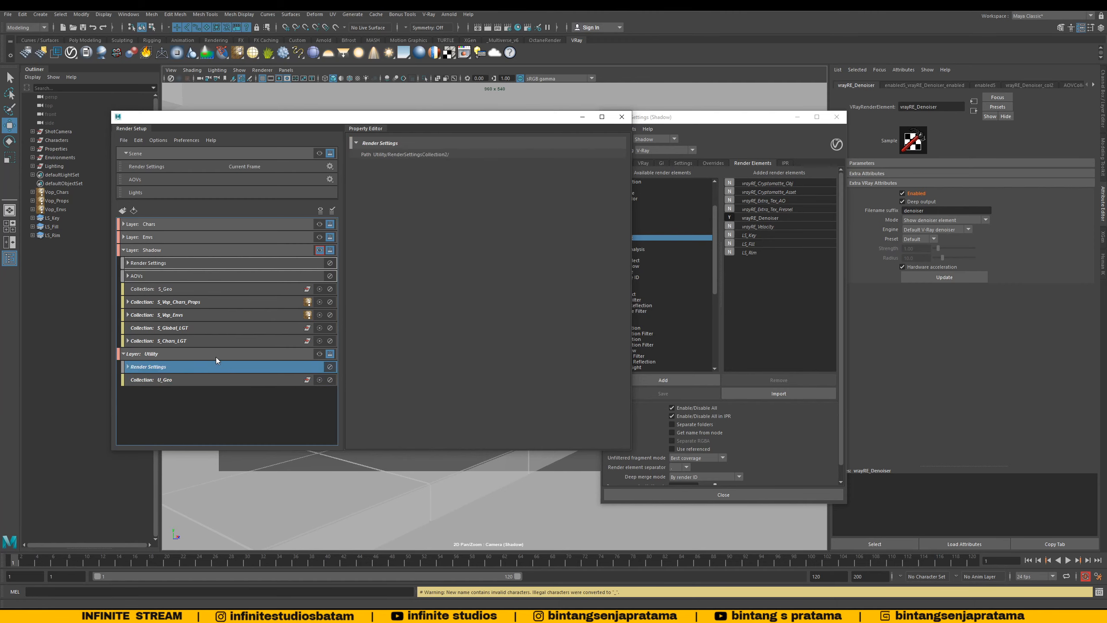
click(320, 355)
drag(405, 125, 251, 120)
click(768, 184)
right_click(914, 193)
click(942, 232)
click(902, 194)
Step: Create an absolute override in the Utility layer for the Enabled attribute of vrayRE_Cryptomatte_Asset and turn it on
click(793, 192)
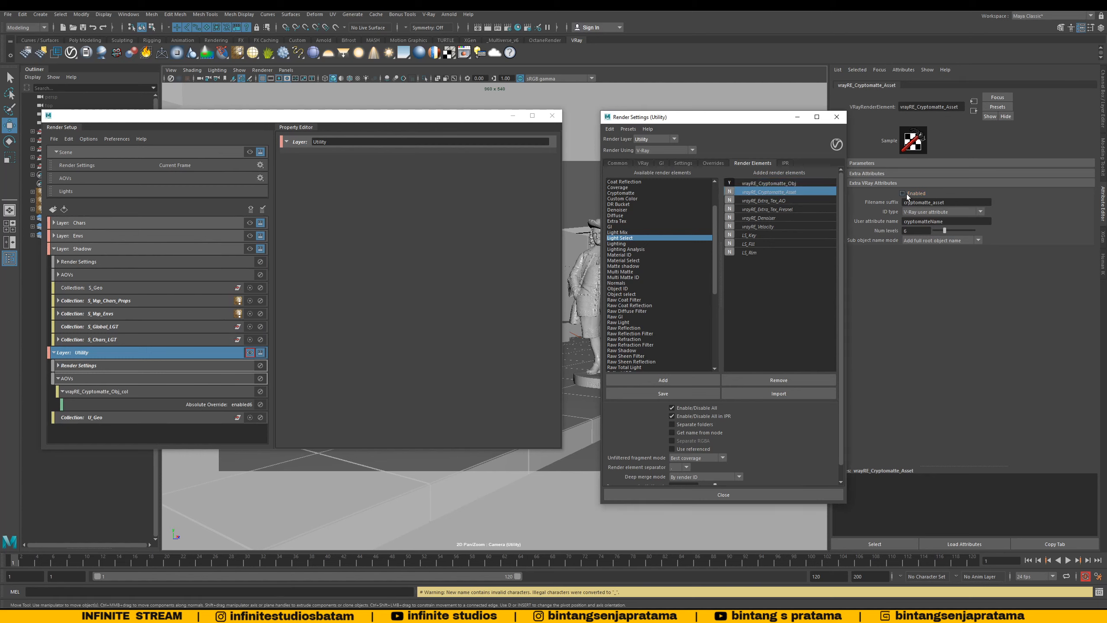
right_click(908, 193)
click(932, 233)
click(914, 194)
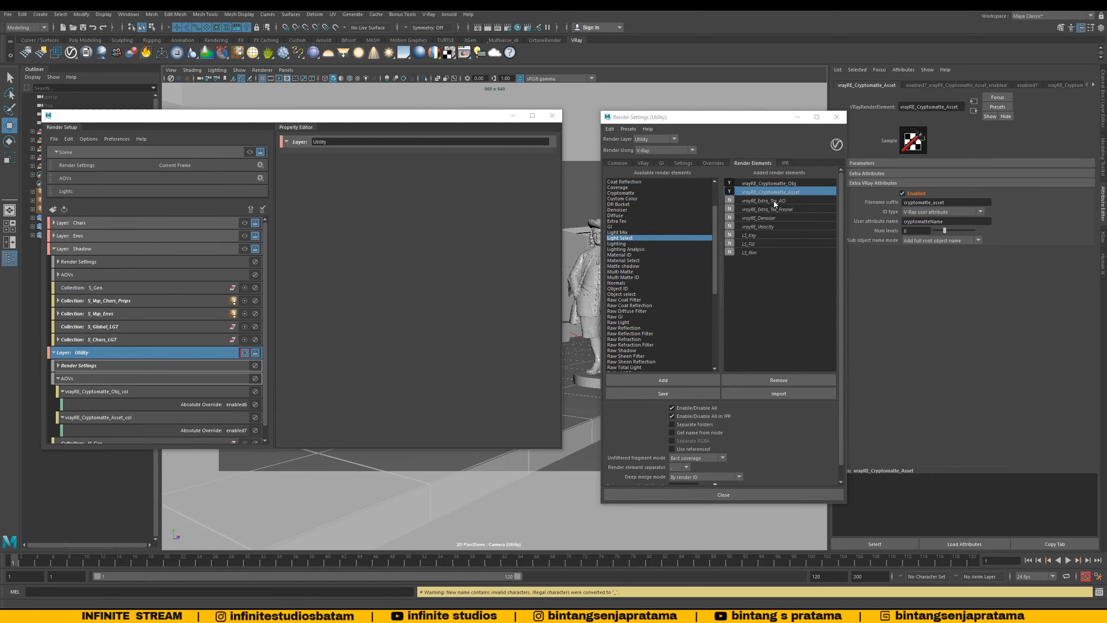
Step: Create an absolute override in the Utility layer for the Enabled attribute of vrayRE_Extra_Tex_AO and turn it on
click(778, 200)
right_click(914, 195)
click(937, 233)
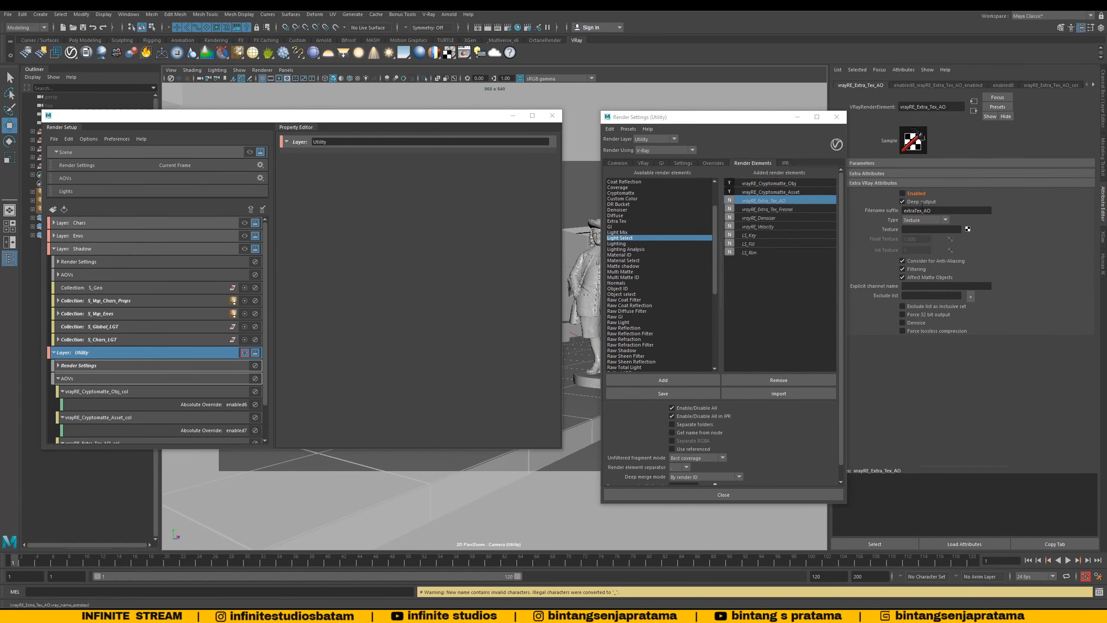
click(914, 194)
Step: Create an absolute override in the Utility layer for the Enabled attribute of vrayRE_Extra_Tex_Fresnel and turn it on
click(778, 209)
right_click(914, 195)
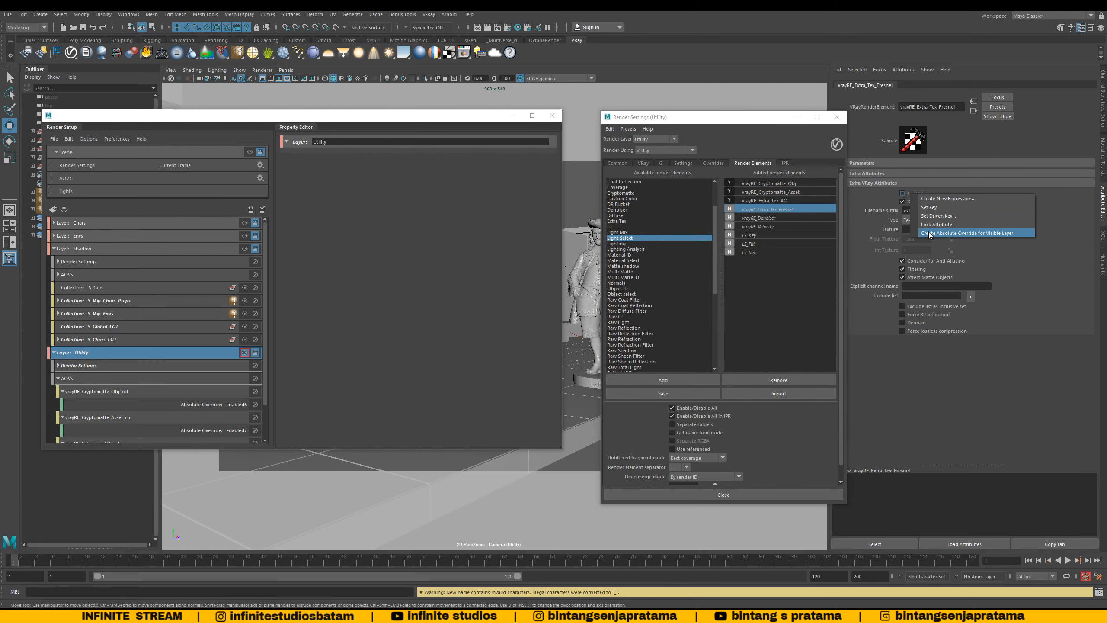
click(937, 232)
click(902, 193)
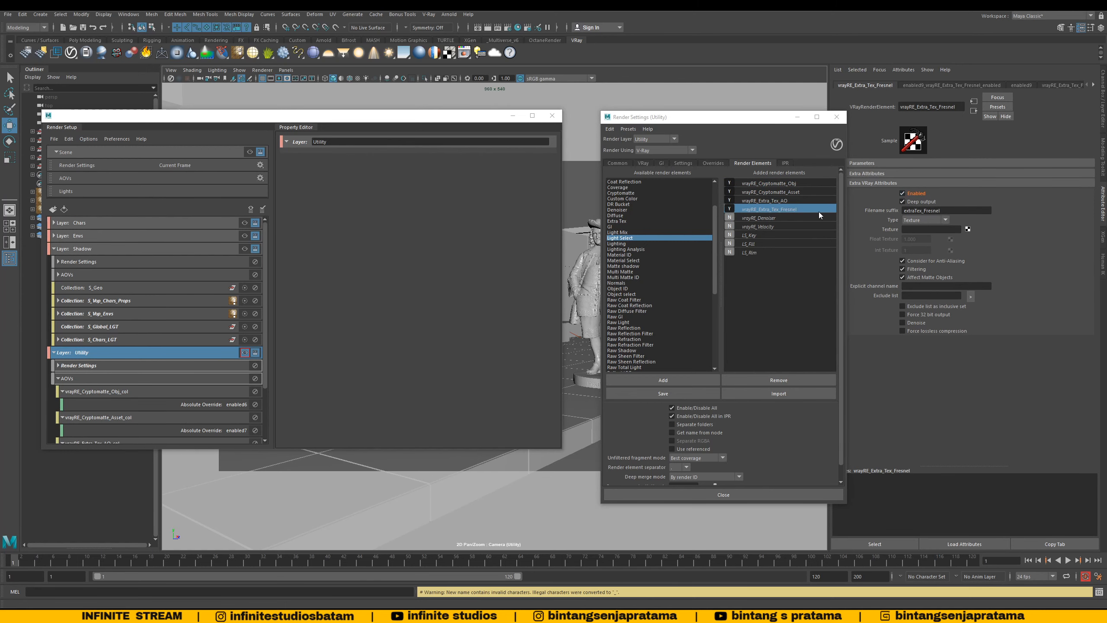
Step: Create an absolute override in the Utility layer for the Enabled attribute of vrayRE_Velocity and turn it on
click(776, 224)
right_click(931, 194)
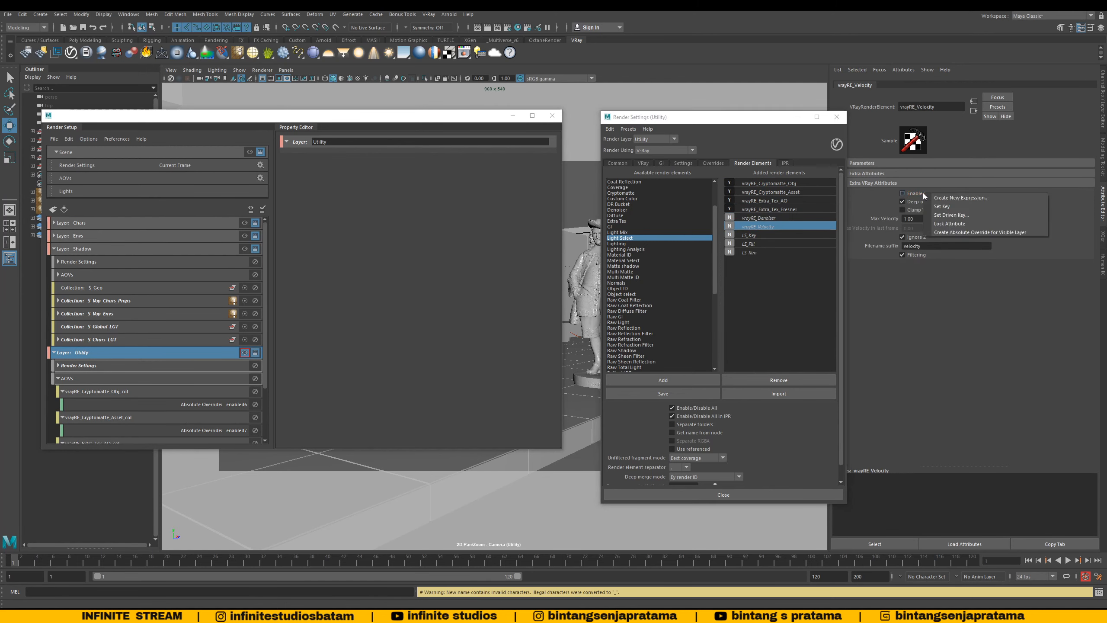
click(980, 231)
click(902, 194)
Step: Select the LS_Key render element and save the scene
click(748, 235)
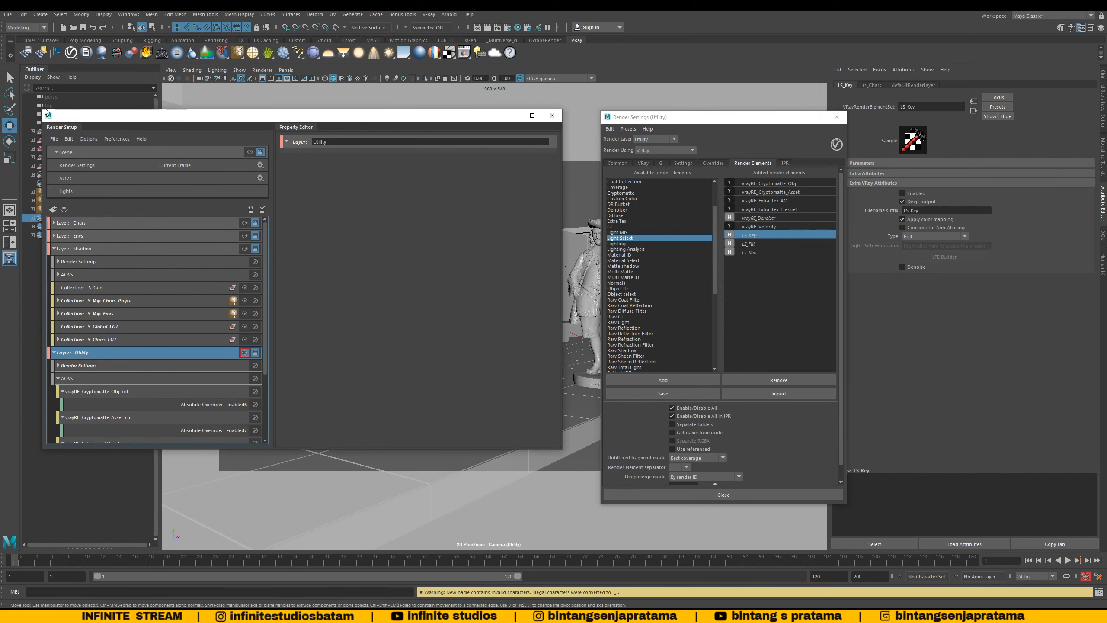
click(8, 14)
click(27, 49)
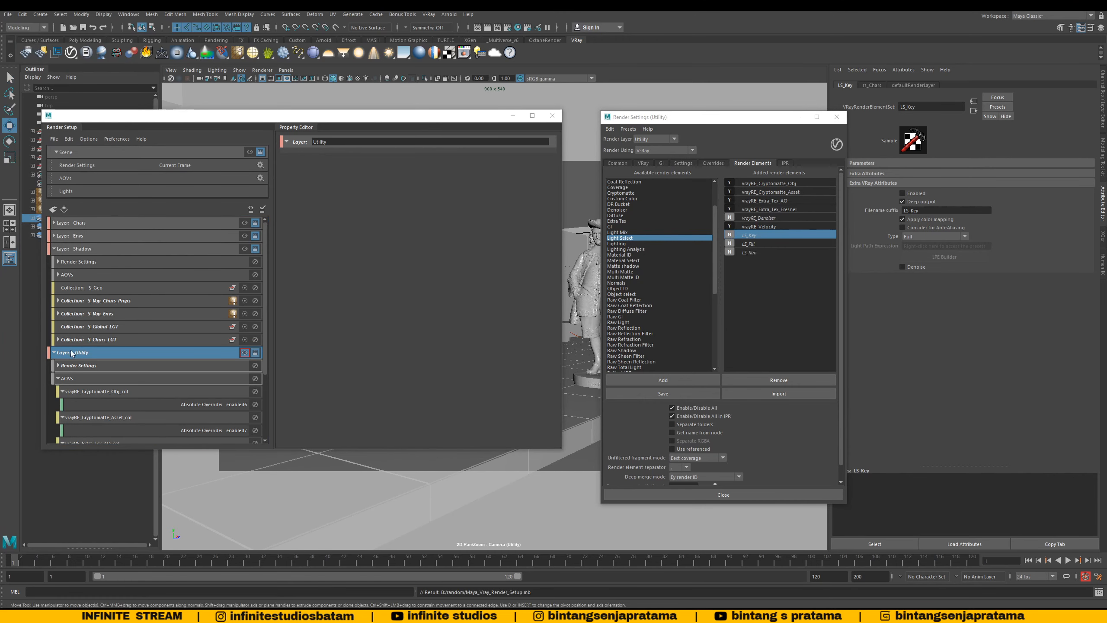
Step: Make Chars, Envs, Shadow and Utility visible in turn to check which render elements each layer enables
click(250, 222)
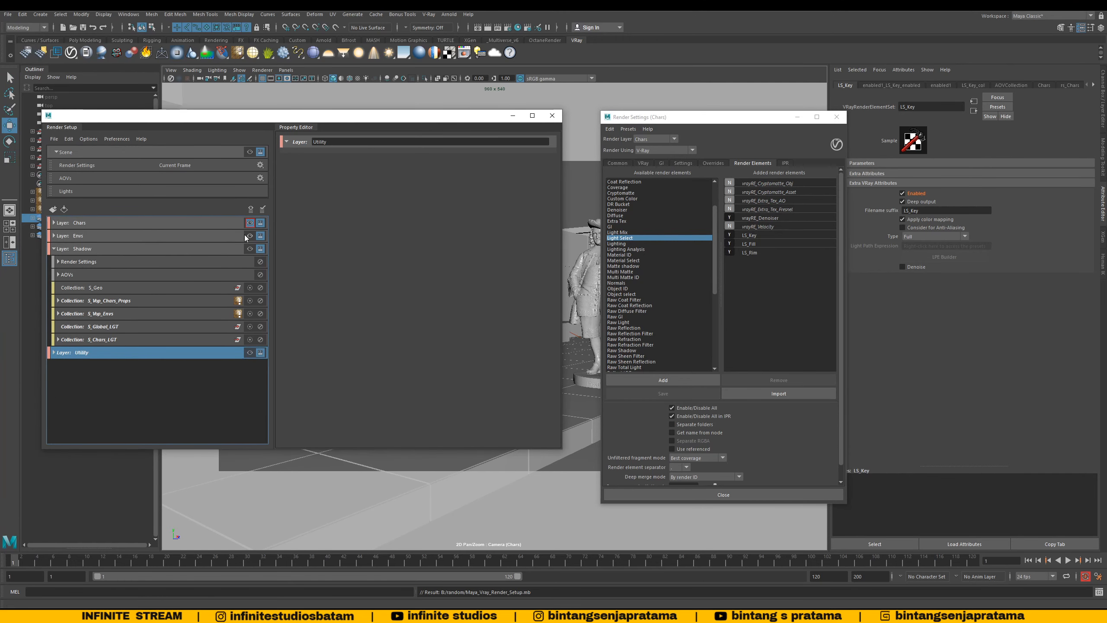
click(249, 235)
click(250, 249)
click(250, 352)
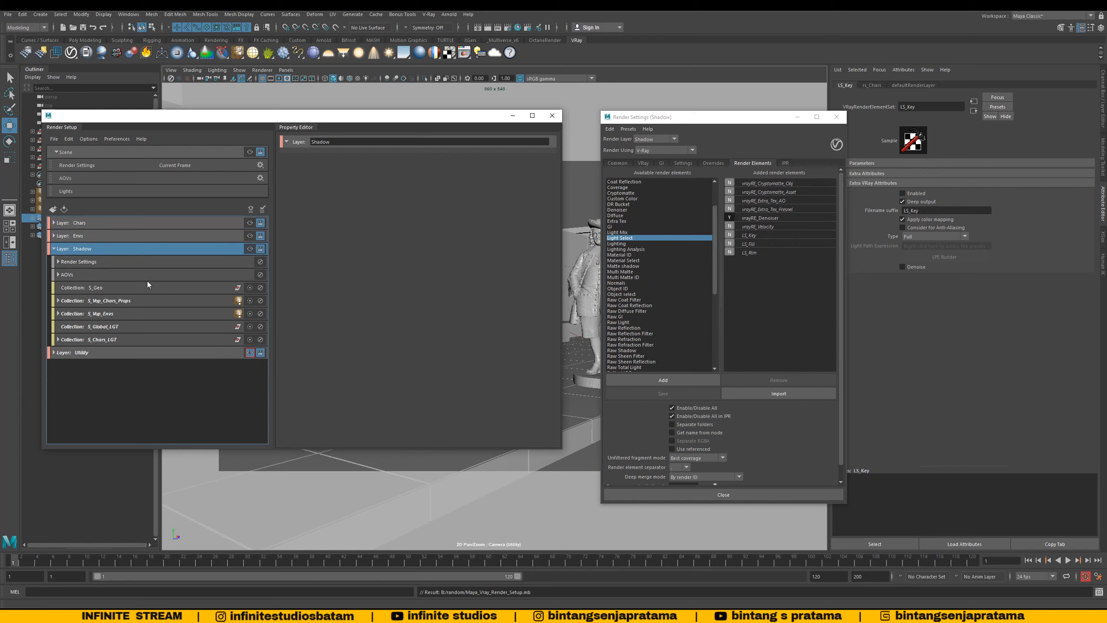
click(54, 248)
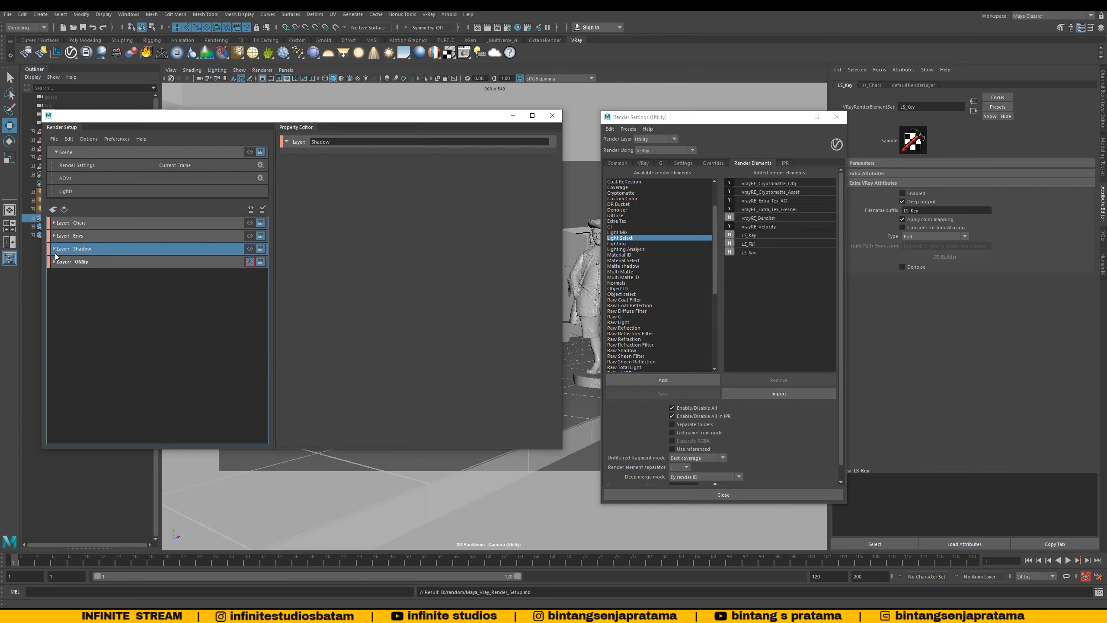
click(82, 262)
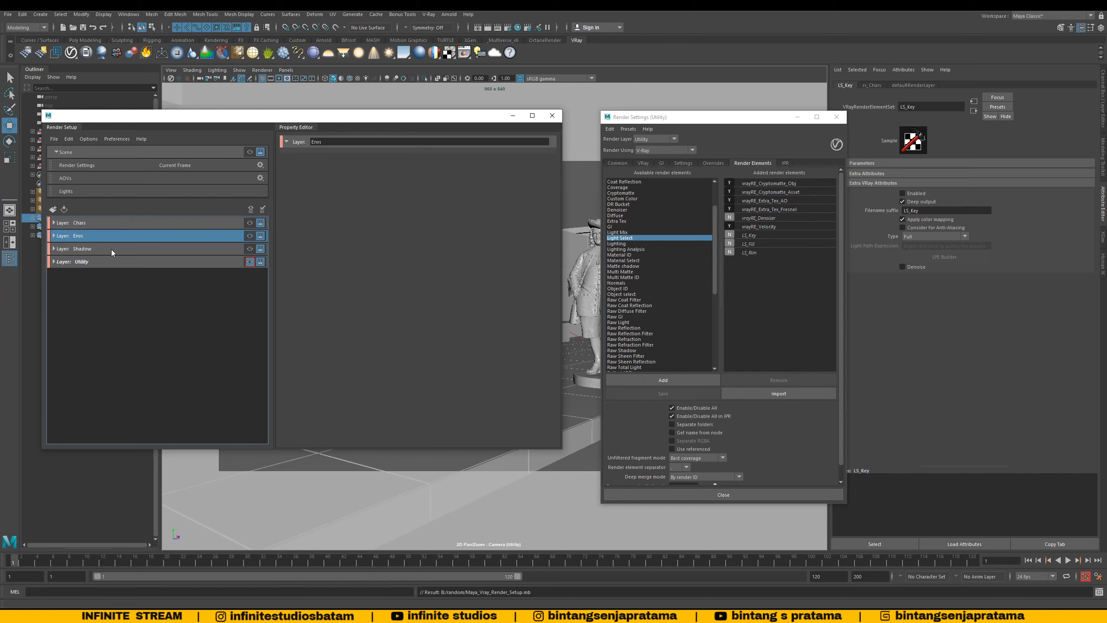
click(138, 224)
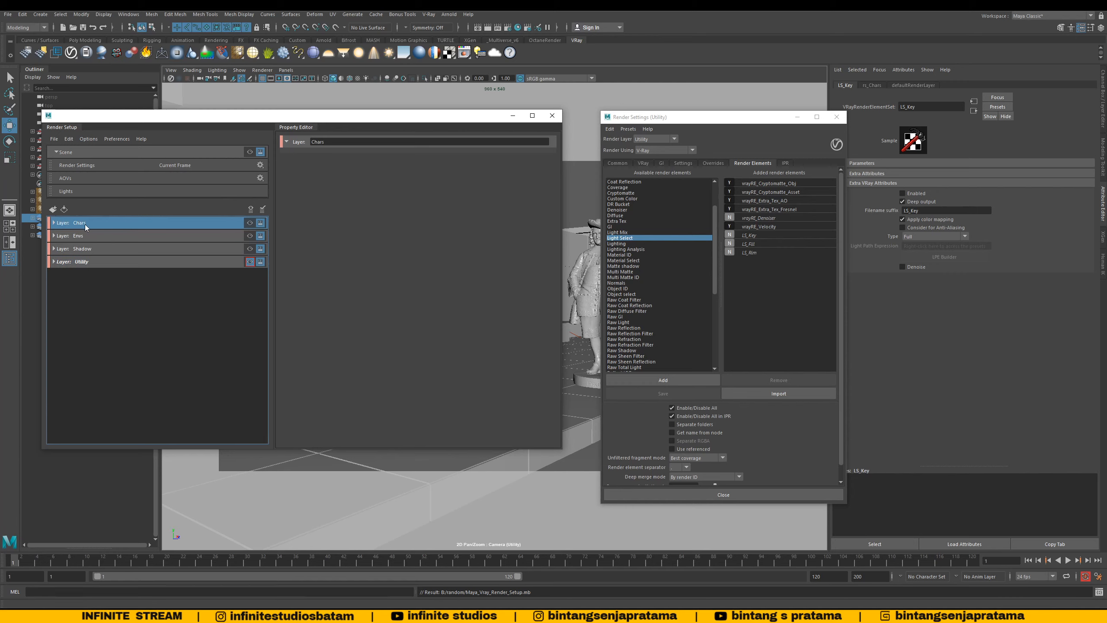
click(90, 262)
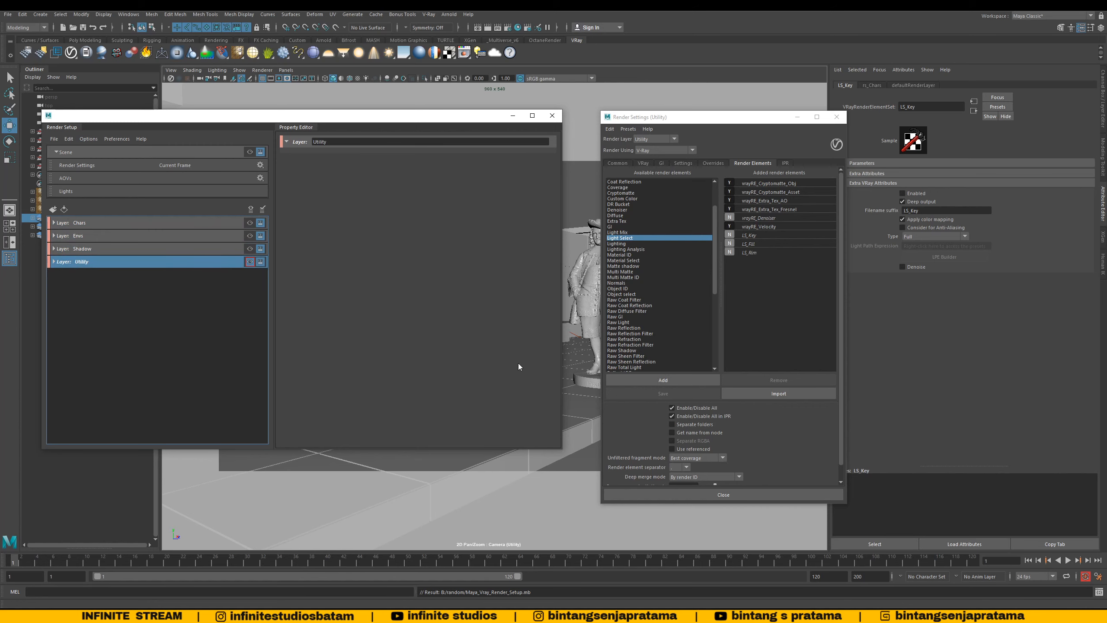
Step: Minimize Render Setup to clear the viewport and select the Provost mesh inside the Characters group's Geo subgroup
drag(505, 115, 534, 217)
drag(712, 121, 744, 162)
click(541, 217)
click(671, 152)
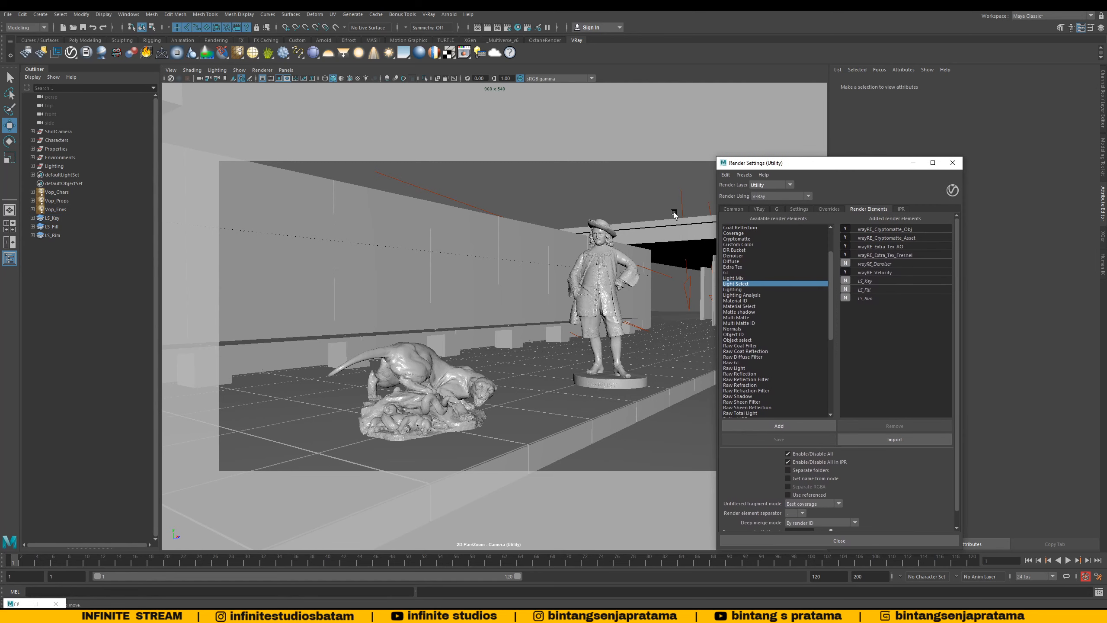
click(618, 251)
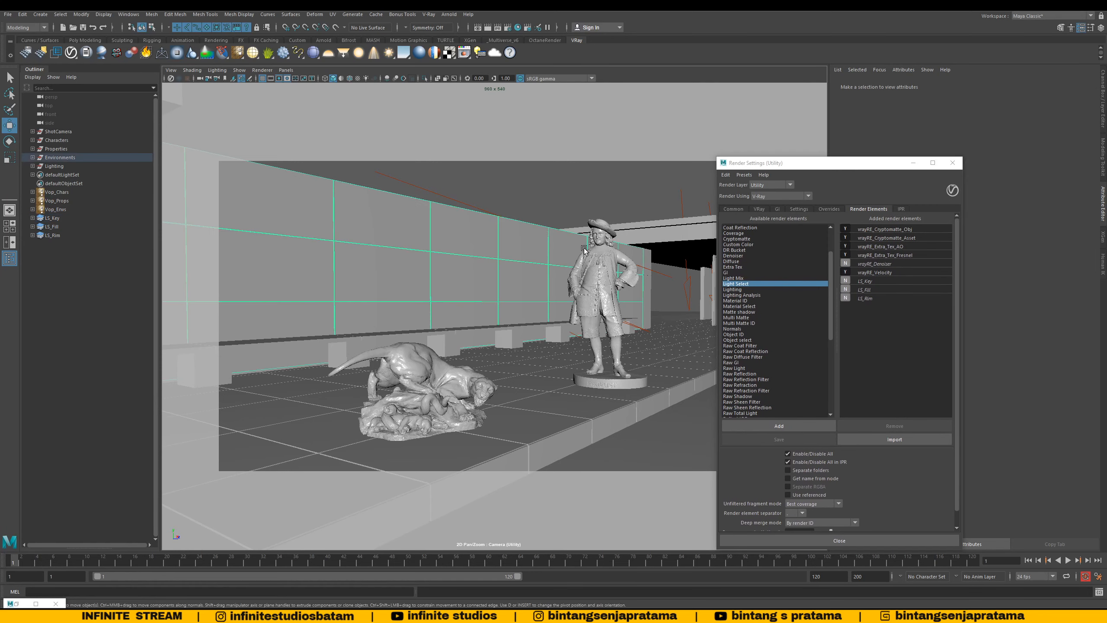
click(33, 140)
click(57, 149)
shift+click(38, 149)
click(74, 175)
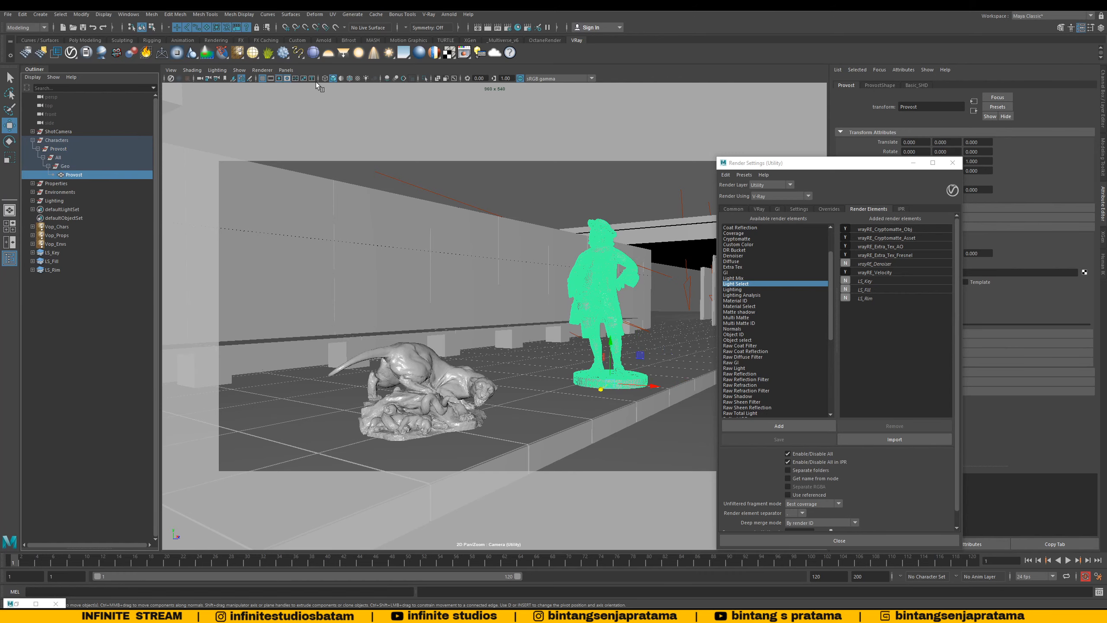
Step: Switch the viewport to the persp camera and bring the Provost statue into close view
click(286, 69)
mouse_move(311, 81)
click(383, 87)
scroll(541, 266, down, 8)
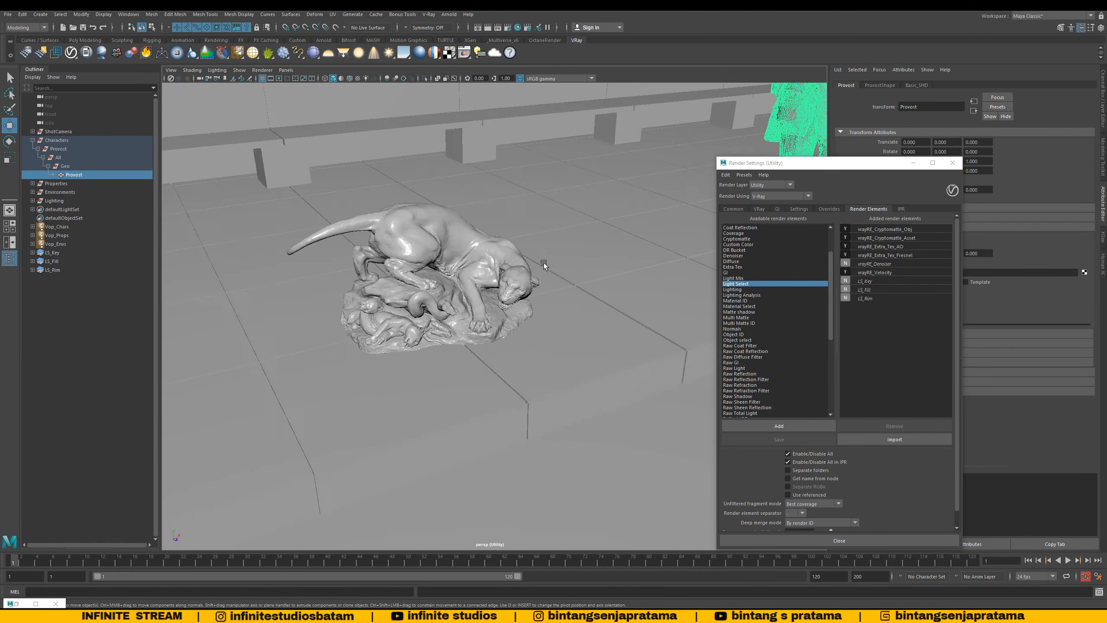
alt+middle_drag(460, 311, 266, 421)
scroll(536, 255, up, 5)
alt+middle_drag(536, 255, 456, 294)
alt+drag(456, 293, 467, 261)
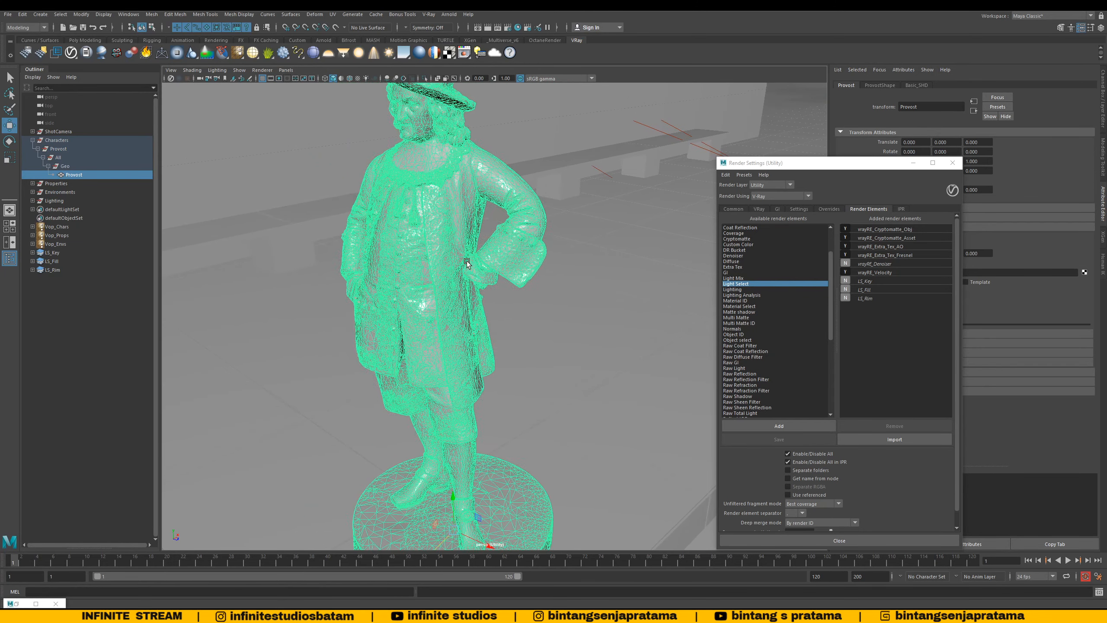
Step: Create a polygon sphere and snap it to a vertex of the Provost statue
click(49, 40)
click(85, 40)
click(25, 52)
scroll(536, 347, down, 10)
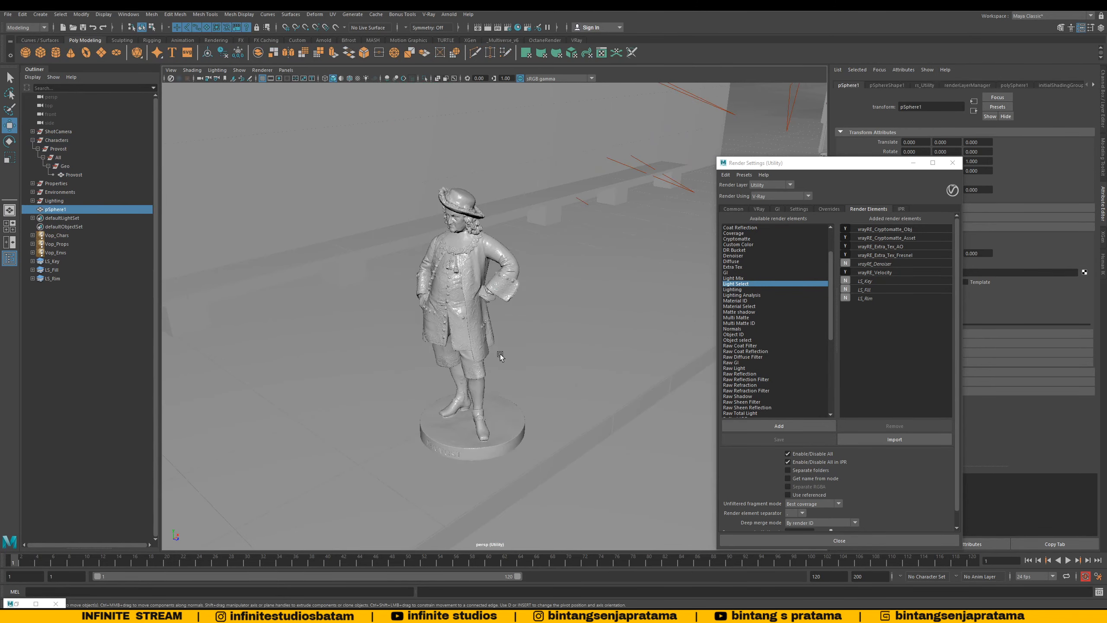
alt+drag(573, 336, 552, 328)
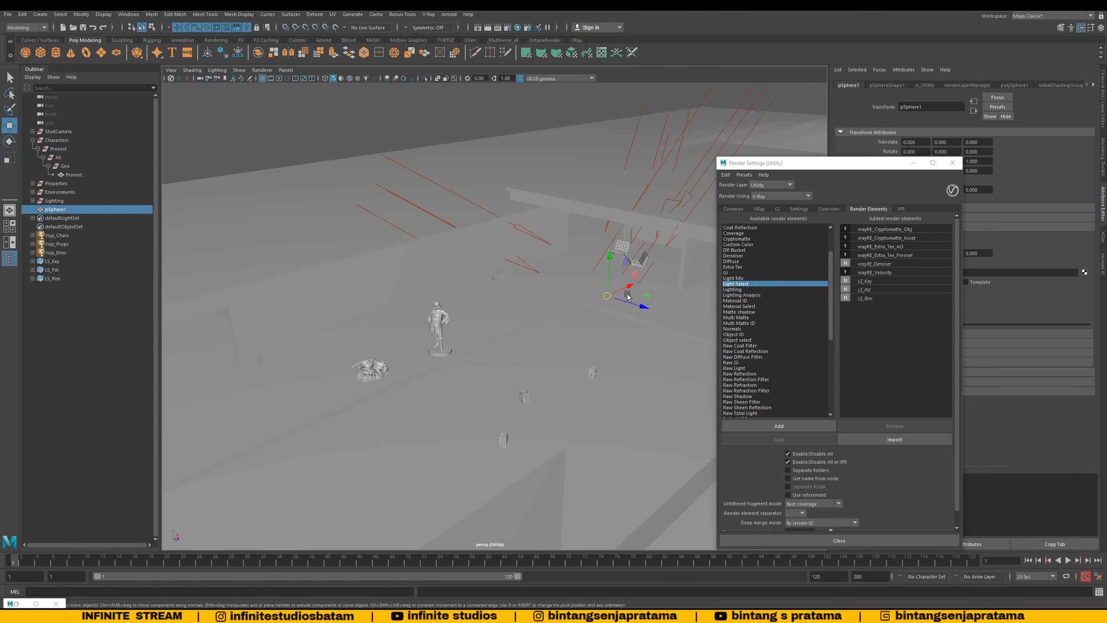
key(v)
drag(609, 296, 441, 344)
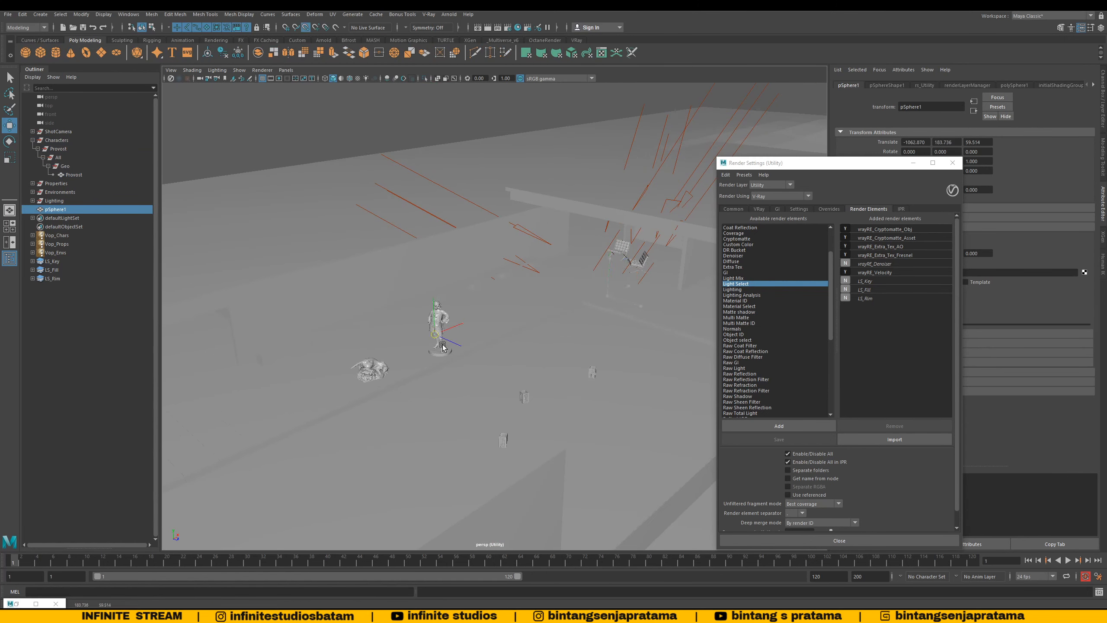
Step: Scale the sphere uniformly to about 16.5 and raise it beside the statue's upper legs
scroll(441, 345, up, 4)
scroll(441, 345, up, 3)
key(r)
middle_drag(368, 371, 406, 374)
alt+drag(406, 374, 431, 390)
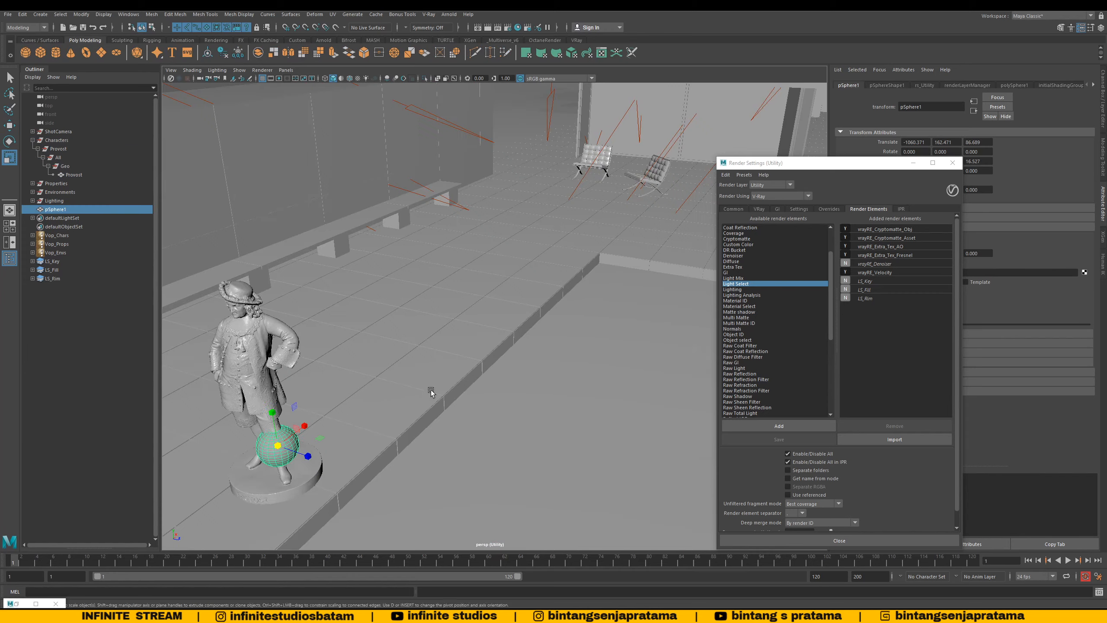
key(w)
alt+middle_drag(340, 375, 516, 318)
alt+drag(515, 318, 533, 297)
drag(457, 335, 458, 285)
Step: Parent the sphere under Provost's Geo group, then collapse the hierarchy and select the Characters group
middle_drag(65, 211, 83, 166)
click(57, 150)
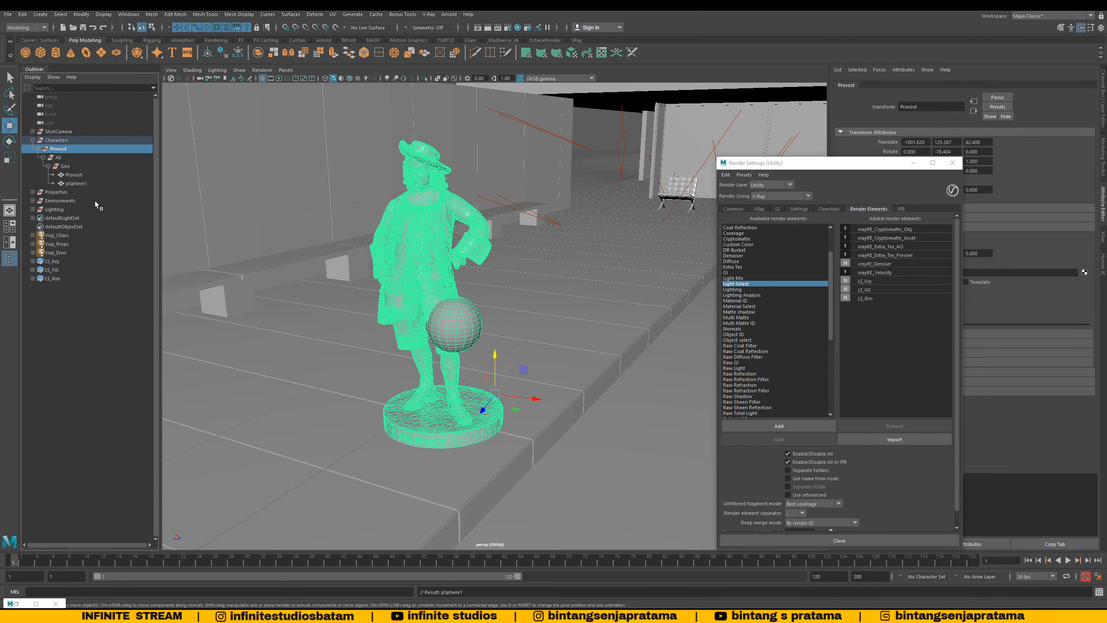
click(37, 149)
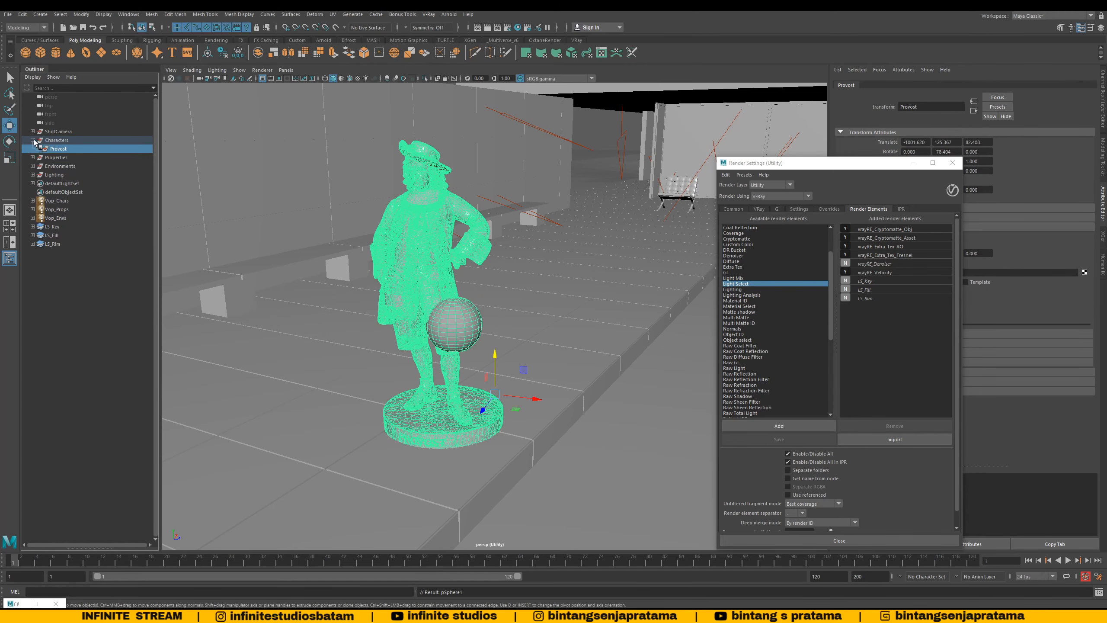
click(33, 140)
click(68, 142)
Step: Return the viewport to the shot Camera, move Render Settings off the statue and select the sphere
alt+drag(628, 367, 429, 306)
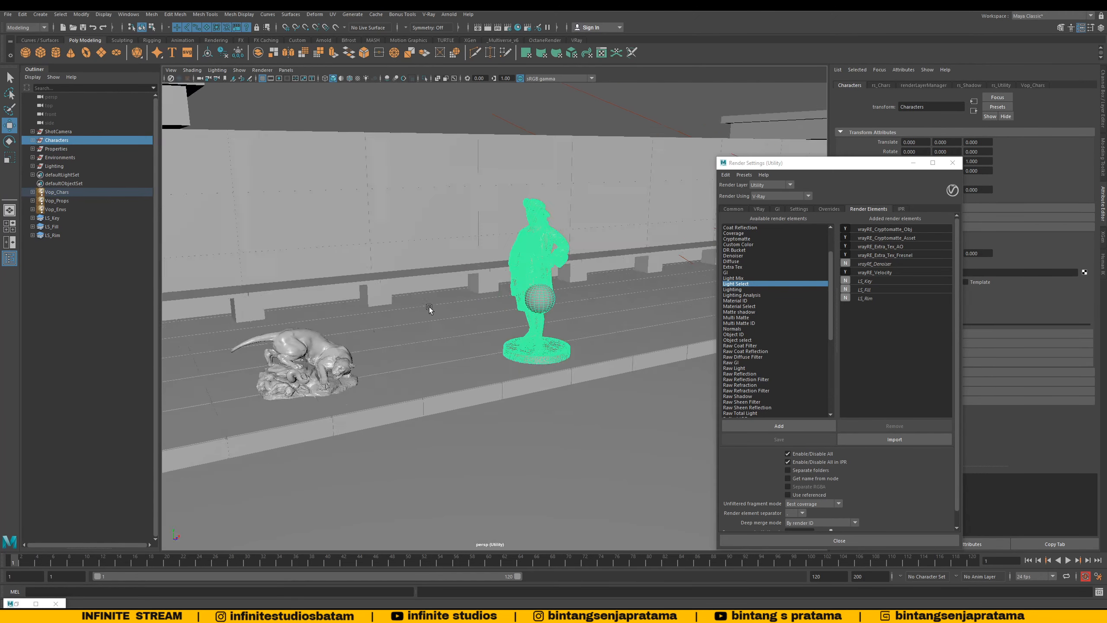
alt+right_drag(429, 306, 519, 303)
click(287, 70)
mouse_move(296, 81)
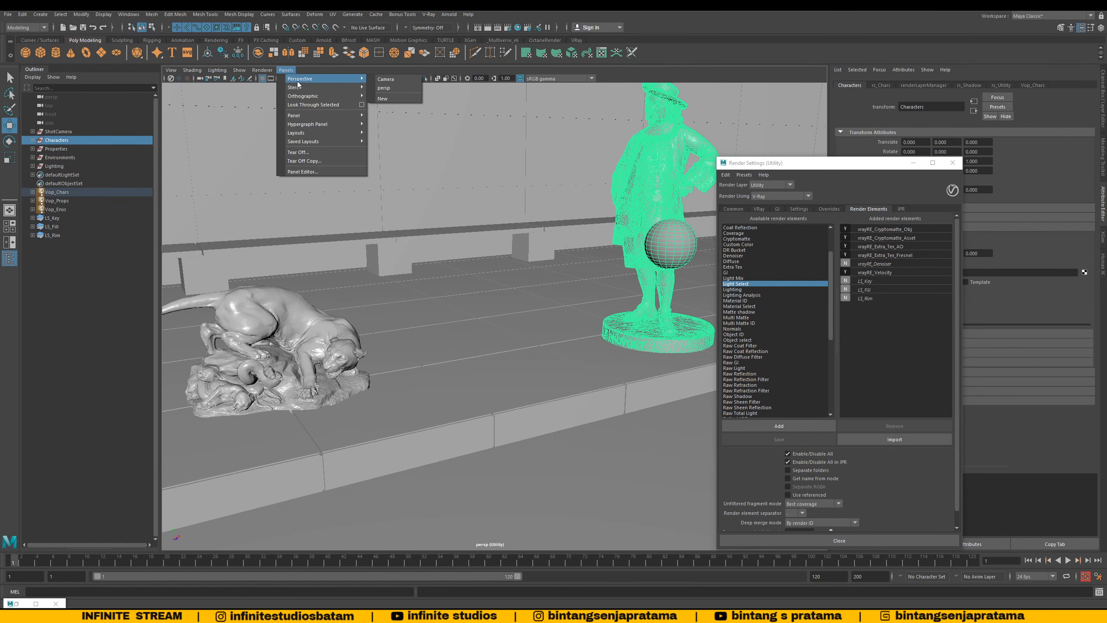
click(382, 81)
click(660, 214)
drag(775, 163, 248, 127)
click(619, 308)
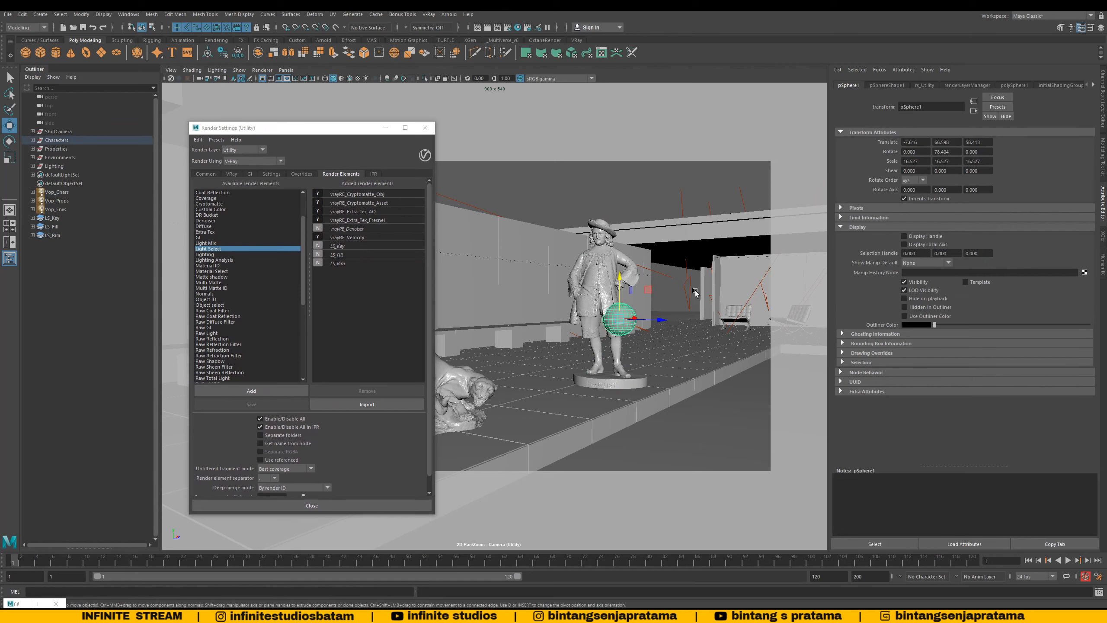
Step: Reopen Render Setup and delete the _untitled_ collection from the Utility layer
click(516, 28)
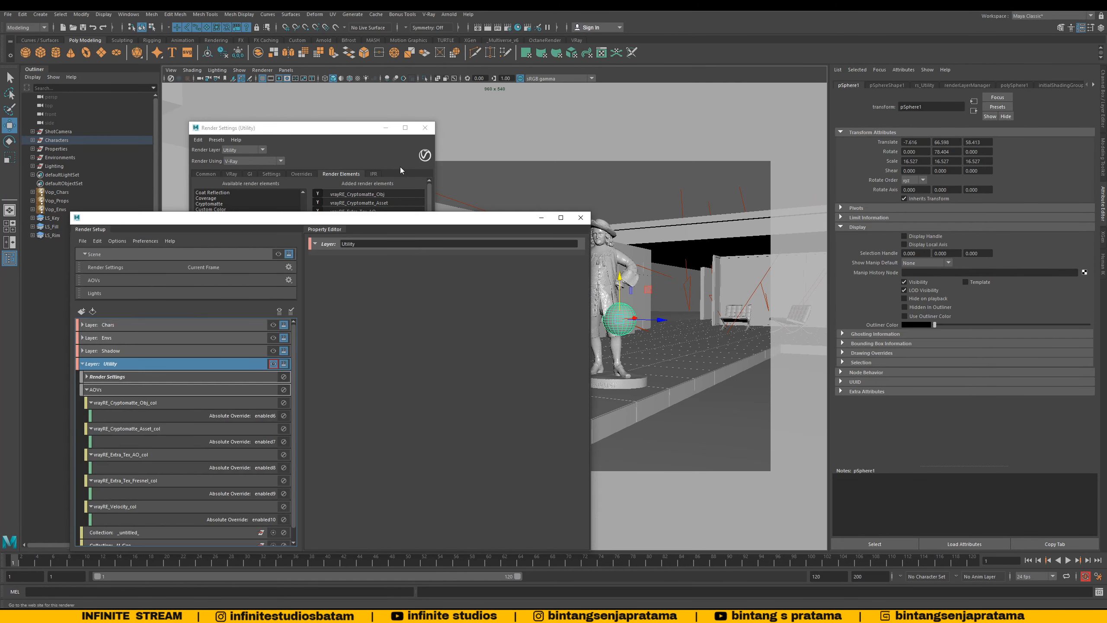
drag(248, 213, 410, 161)
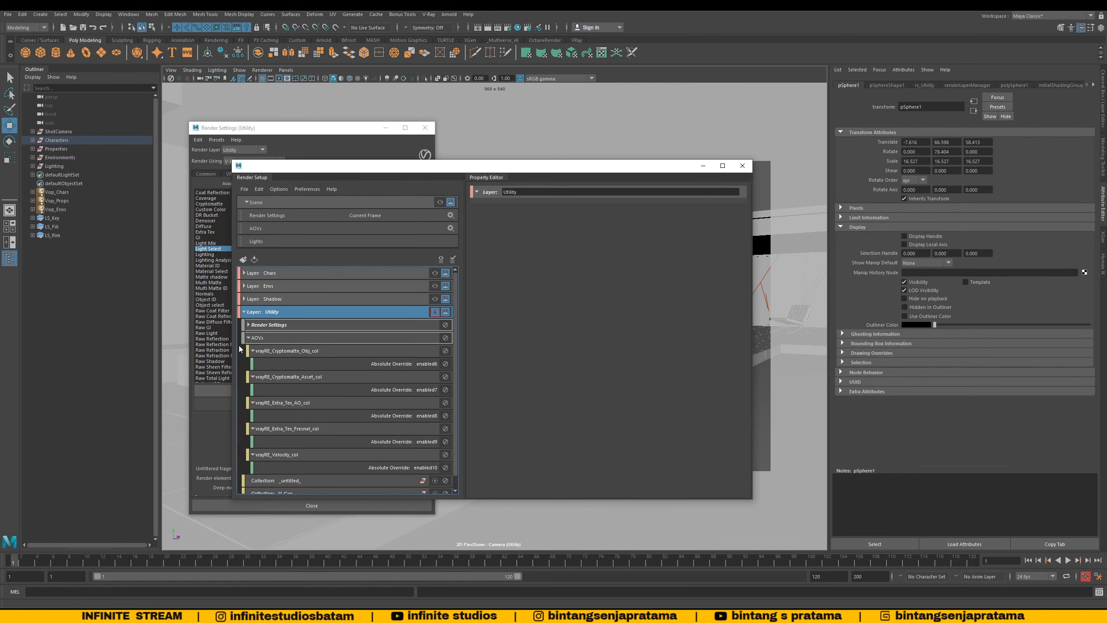
click(247, 337)
click(286, 364)
right_click(293, 353)
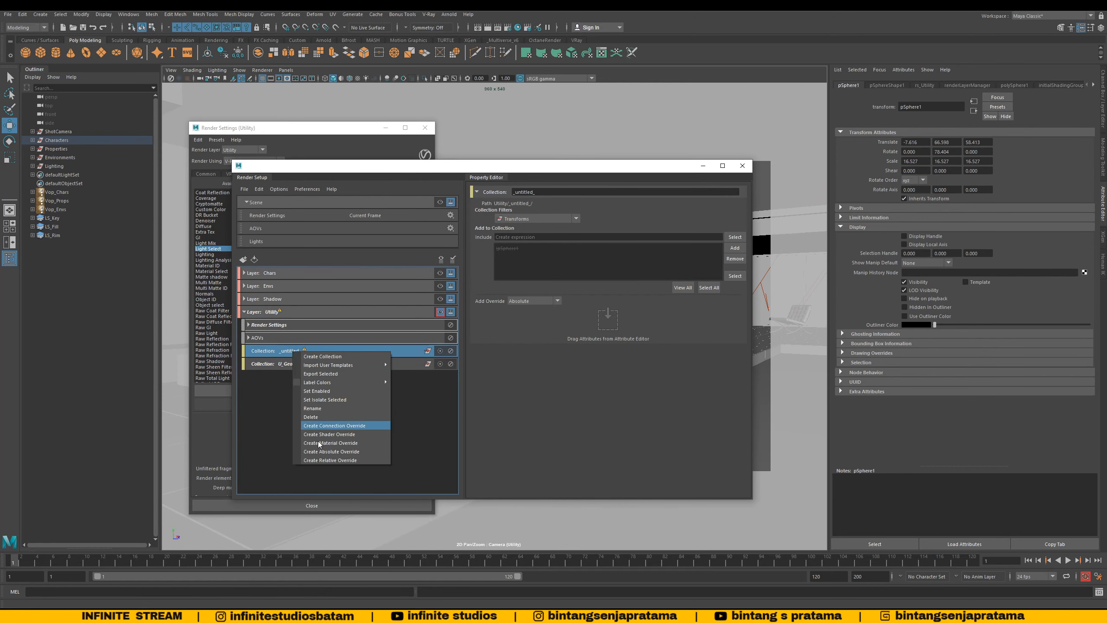
click(311, 416)
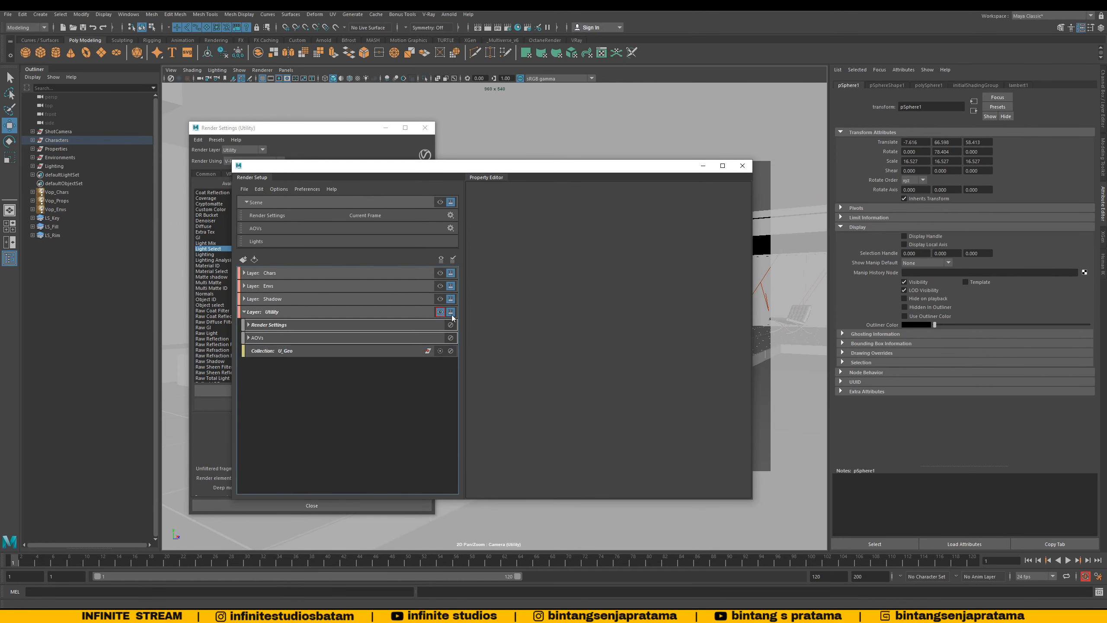
Step: Make the master Scene layer visible, then switch visibility back to the Utility layer
click(441, 201)
drag(473, 168, 437, 139)
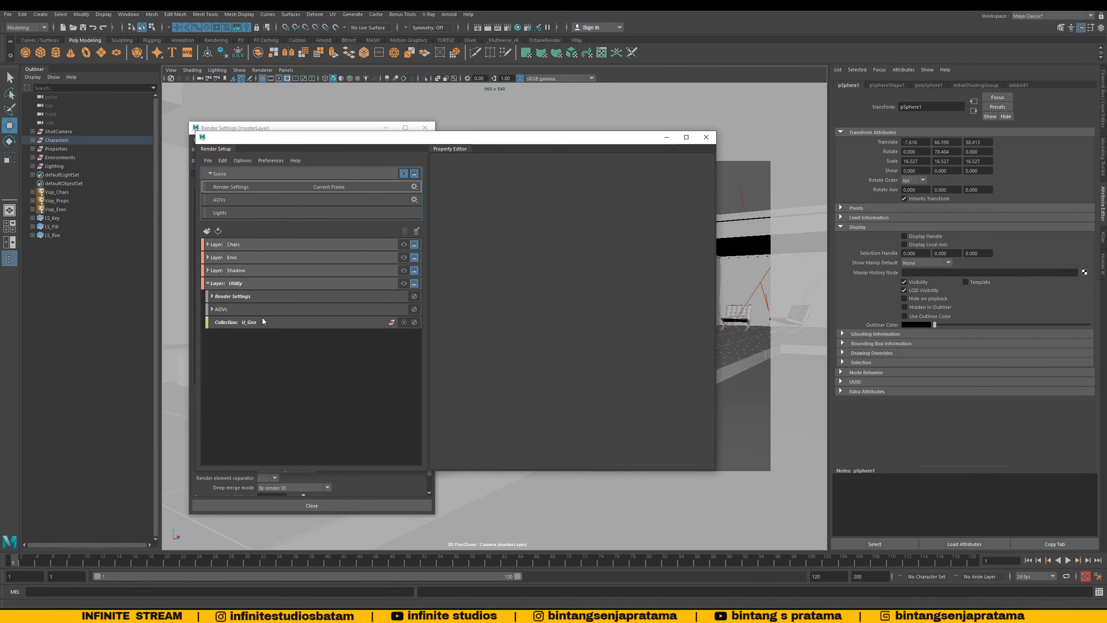
click(403, 282)
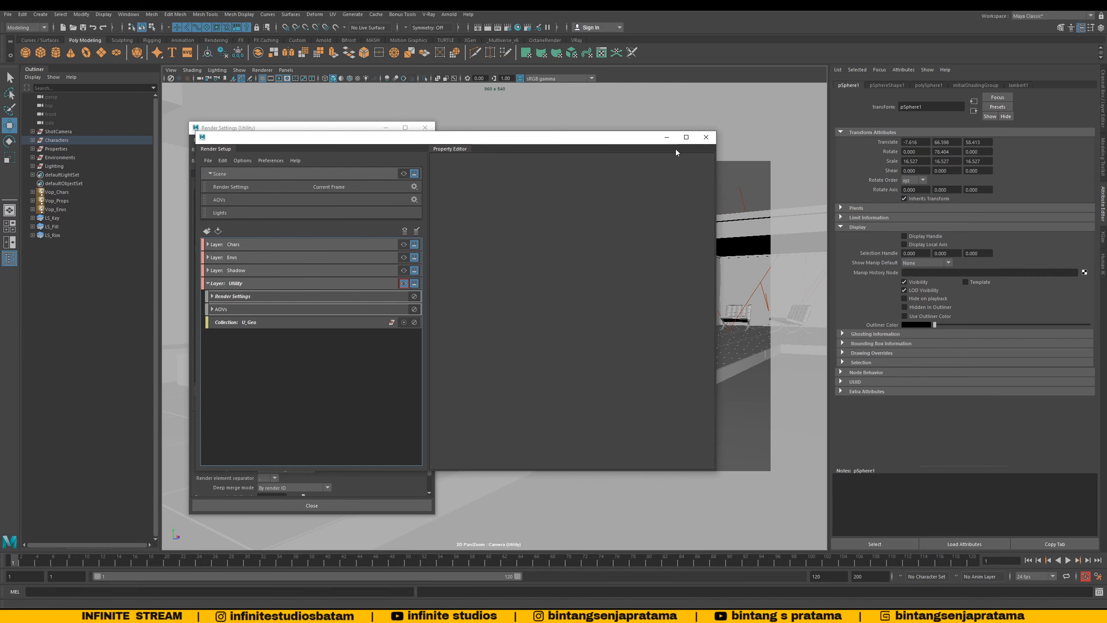
Step: Minimize Render Setup, clear the selection and save the scene
click(667, 138)
click(518, 209)
key(ctrl+s)
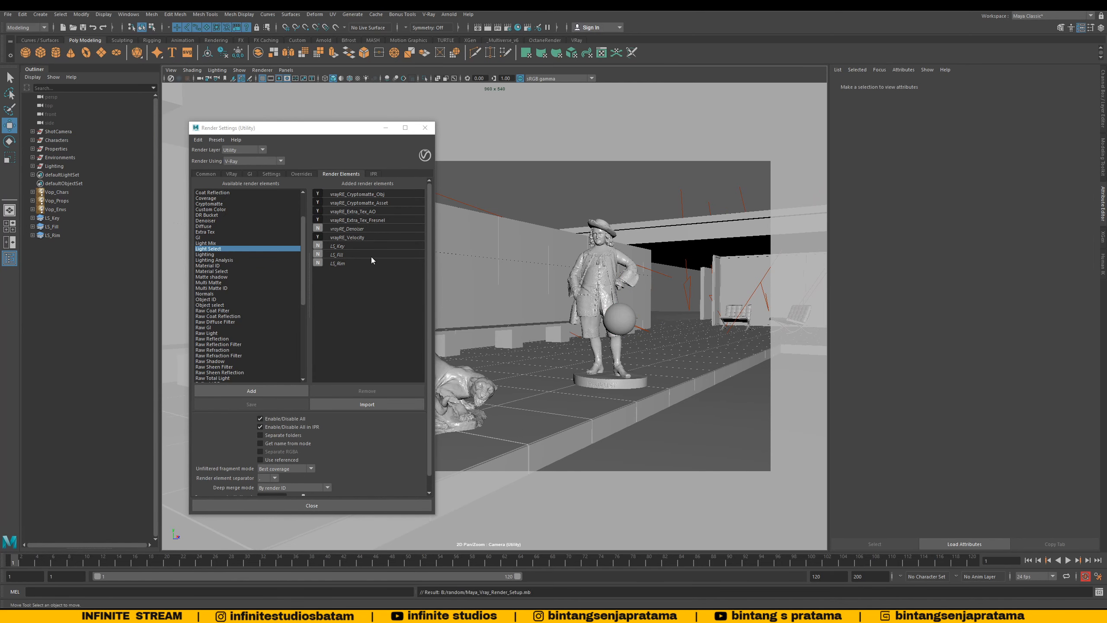
Step: Check the Shadow layer, then place Render Setup beside Render Settings and make the Utility layer visible again
click(527, 27)
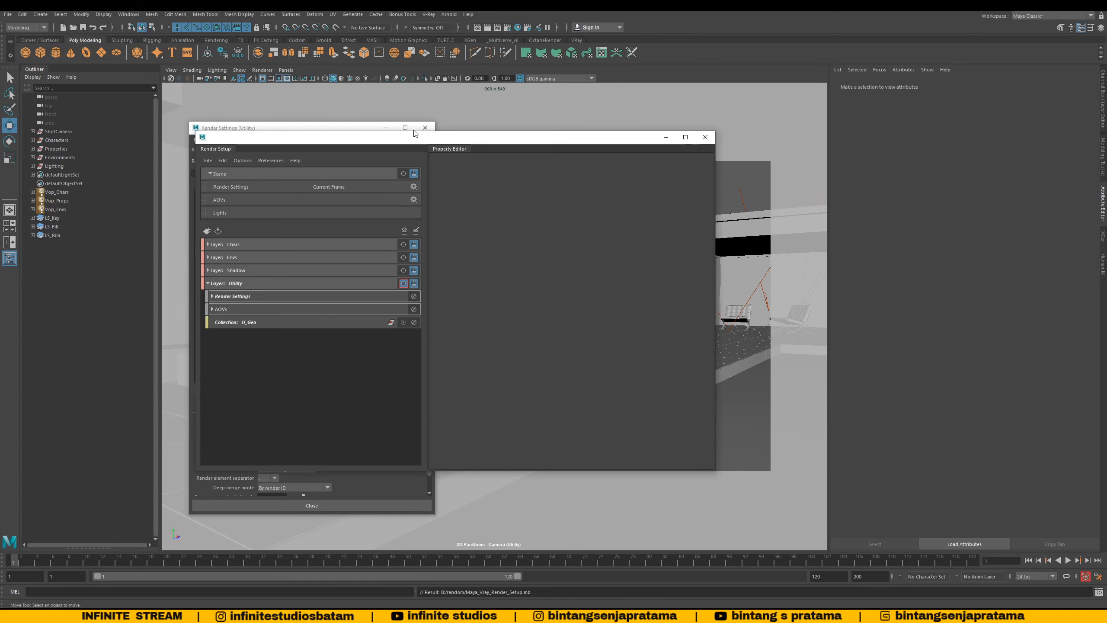
click(403, 270)
click(377, 283)
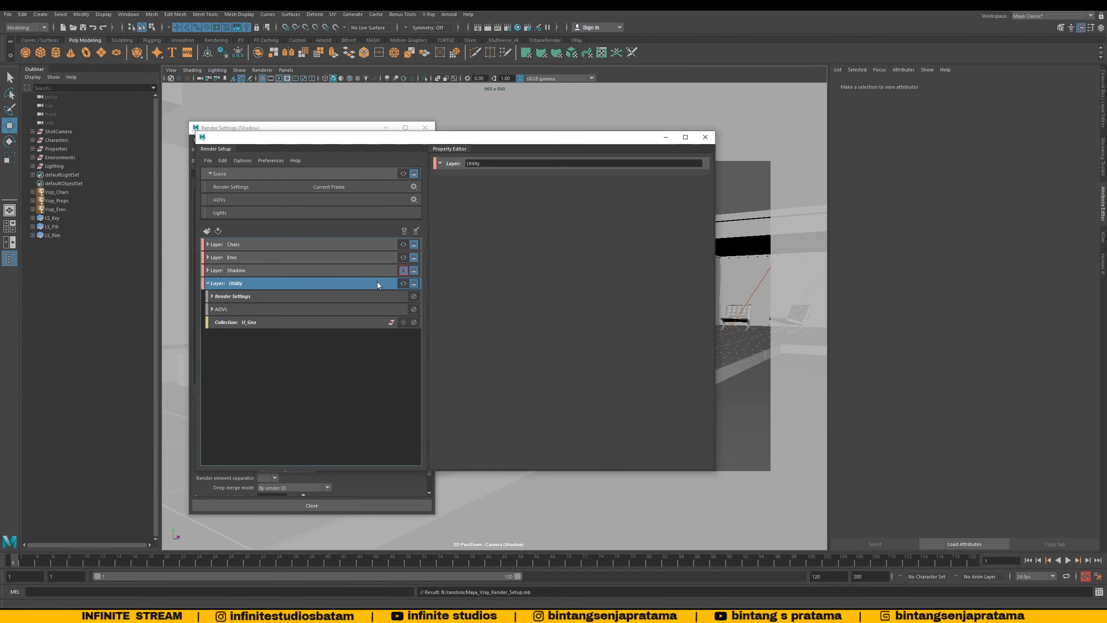
drag(449, 138, 697, 120)
click(650, 265)
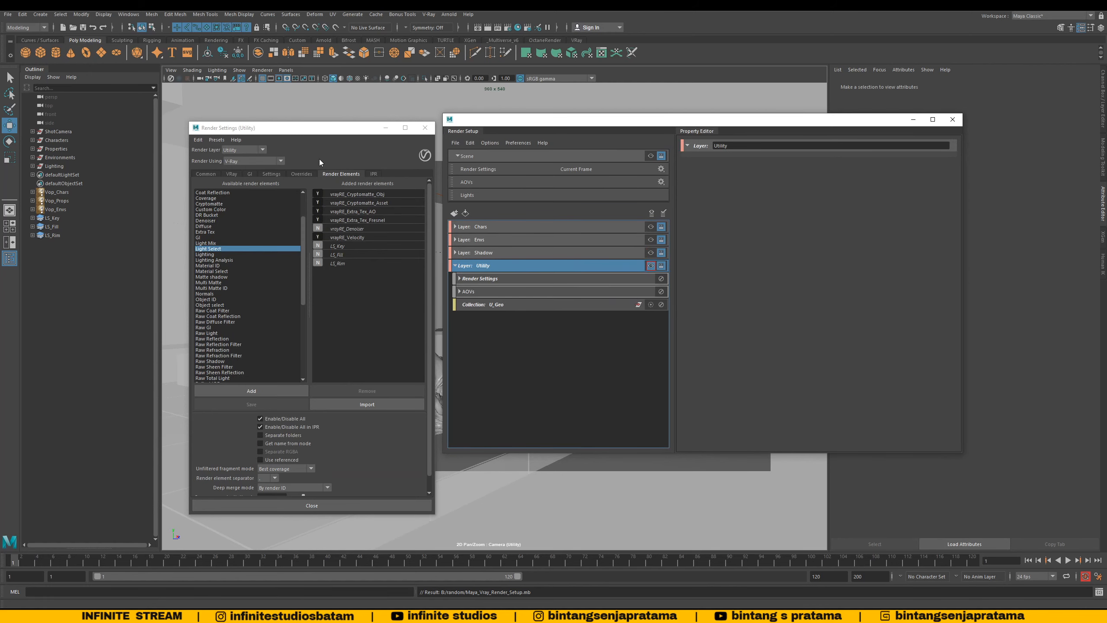
Step: Place Render Settings and Render Setup side by side and compare the attributes of vrayRE_Cryptomatte_Obj and vrayRE_Cryptomatte_Asset
drag(320, 129, 273, 129)
click(311, 193)
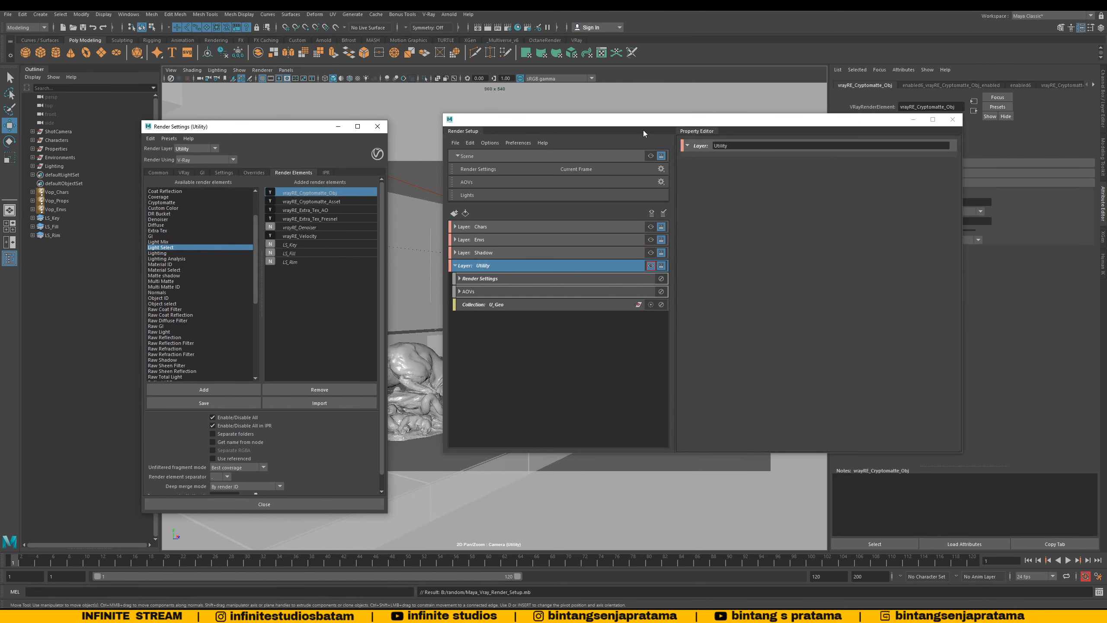
drag(643, 120, 551, 118)
click(327, 201)
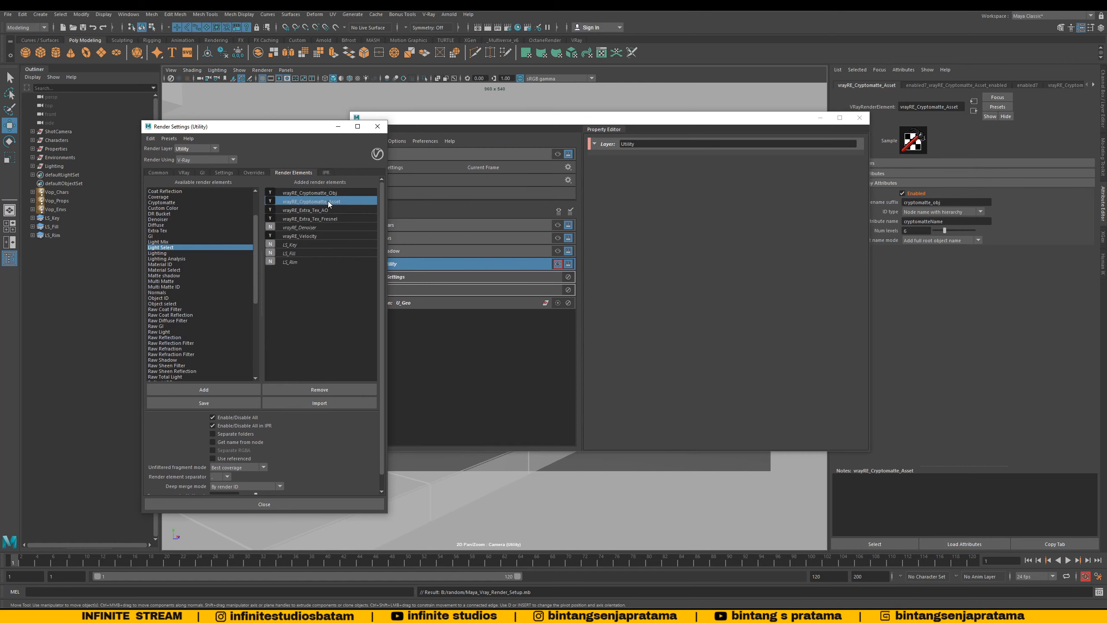
click(316, 193)
drag(315, 126, 257, 115)
drag(400, 117, 391, 117)
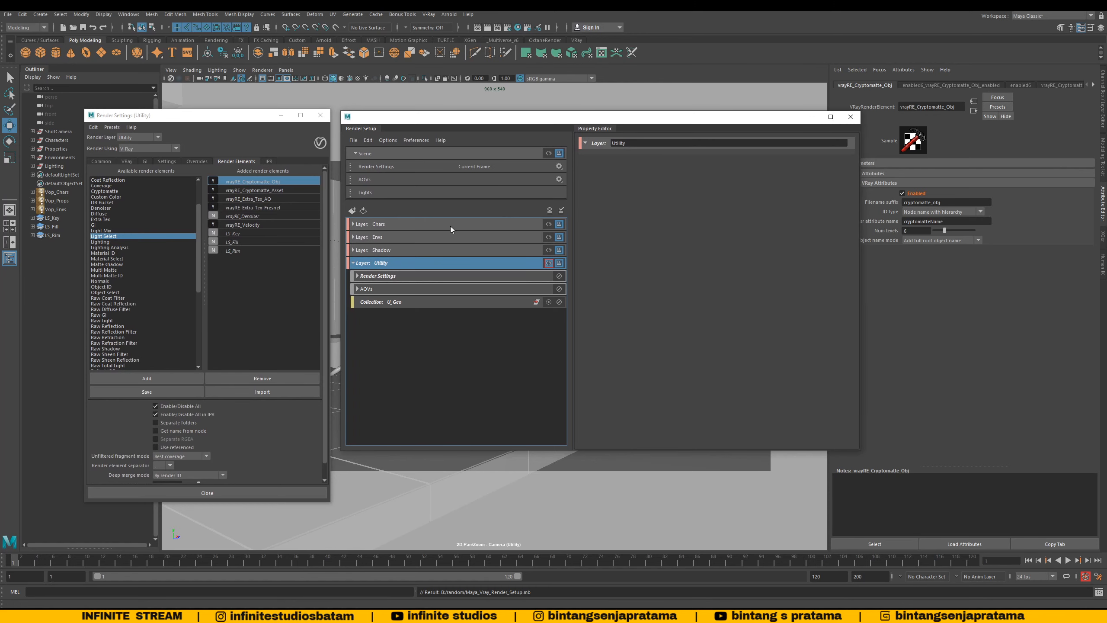
Step: Render the Utility layer from the current camera in the V-Ray Frame Buffer and display the cryptomatte_obj pass
click(576, 40)
click(465, 53)
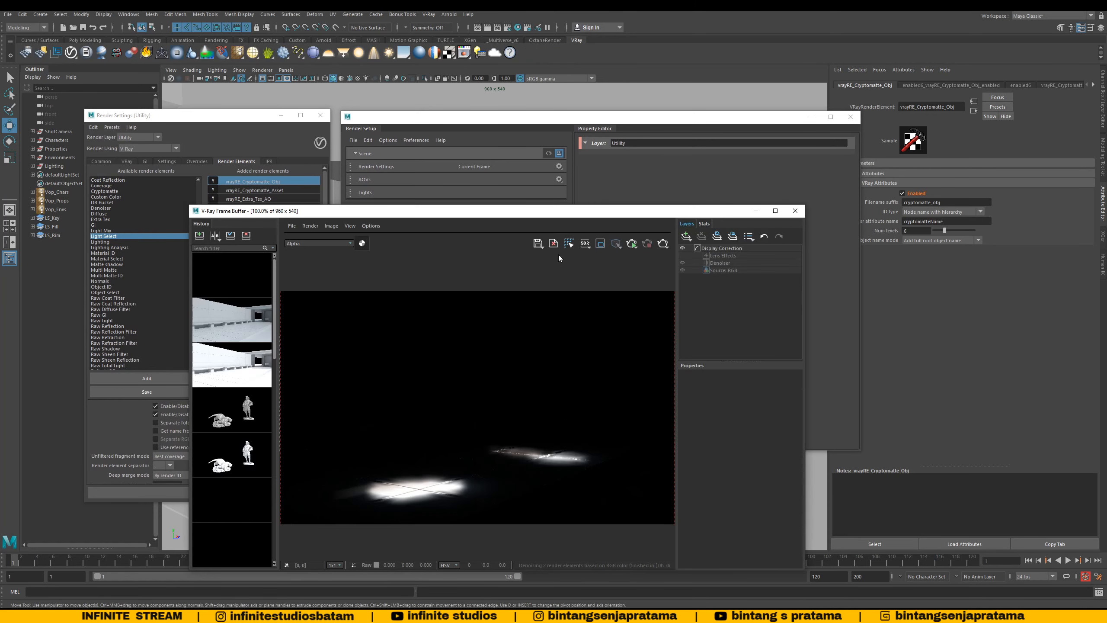
click(665, 247)
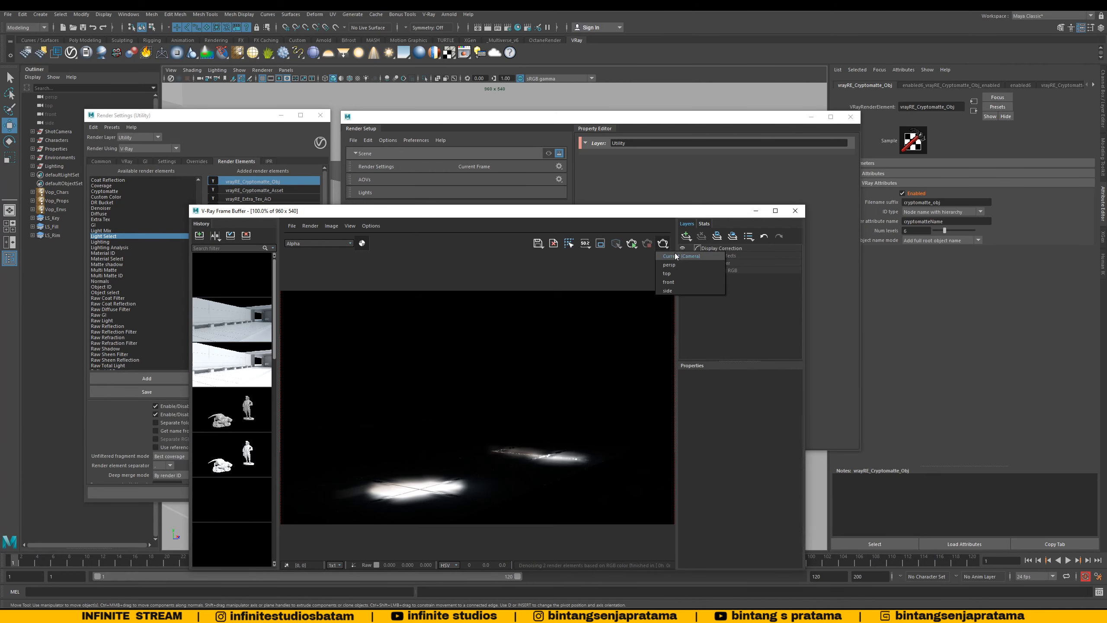
click(675, 253)
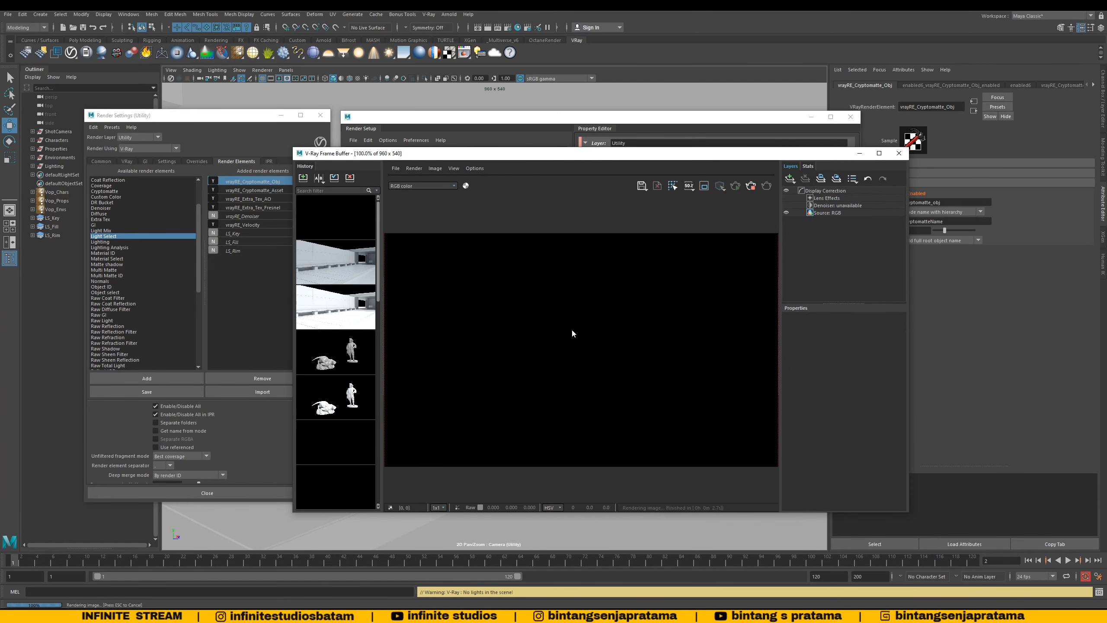
click(437, 185)
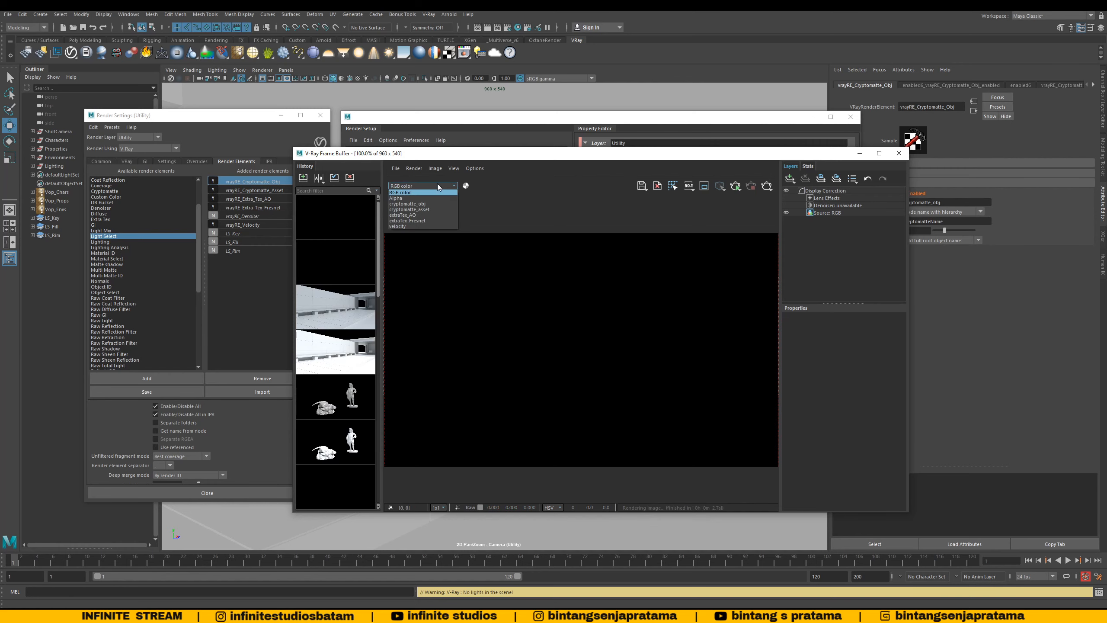
click(420, 204)
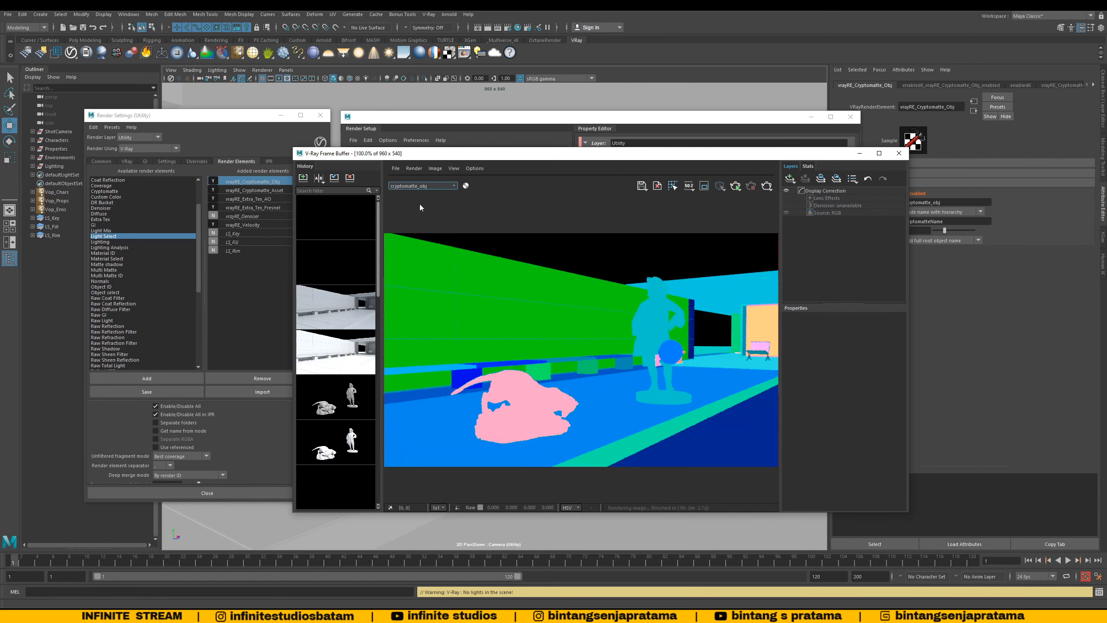
Step: Examine the per-object mattes of the statue, sphere and surroundings in the cryptomatte_obj pass
drag(466, 156, 416, 134)
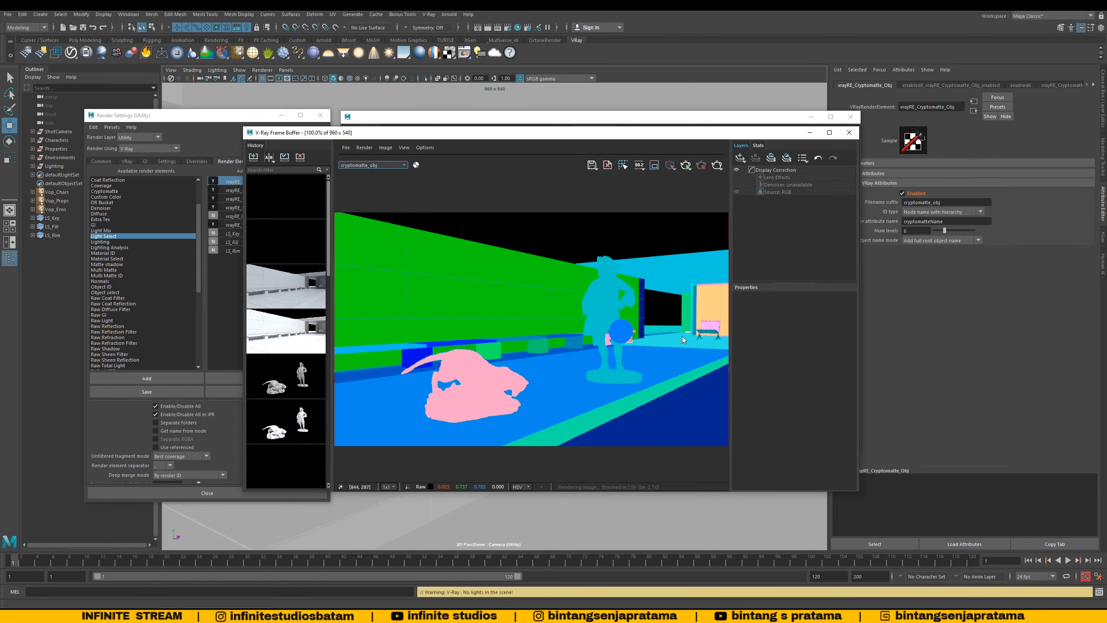
scroll(629, 335, up, 2)
scroll(627, 331, down, 2)
scroll(619, 313, up, 1)
scroll(585, 262, down, 1)
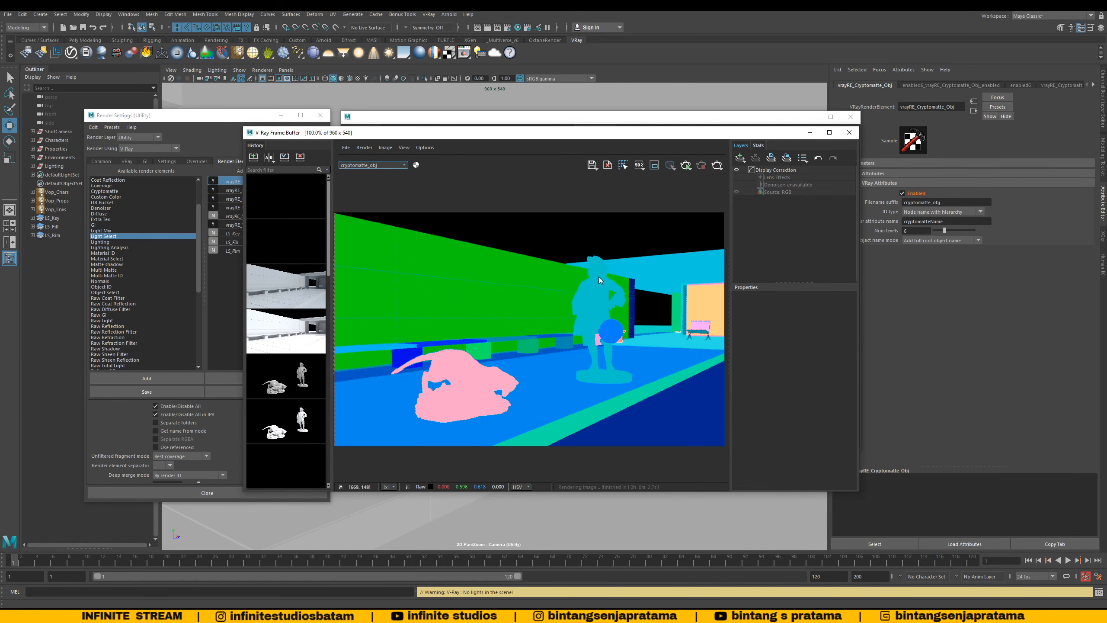
scroll(606, 322, up, 1)
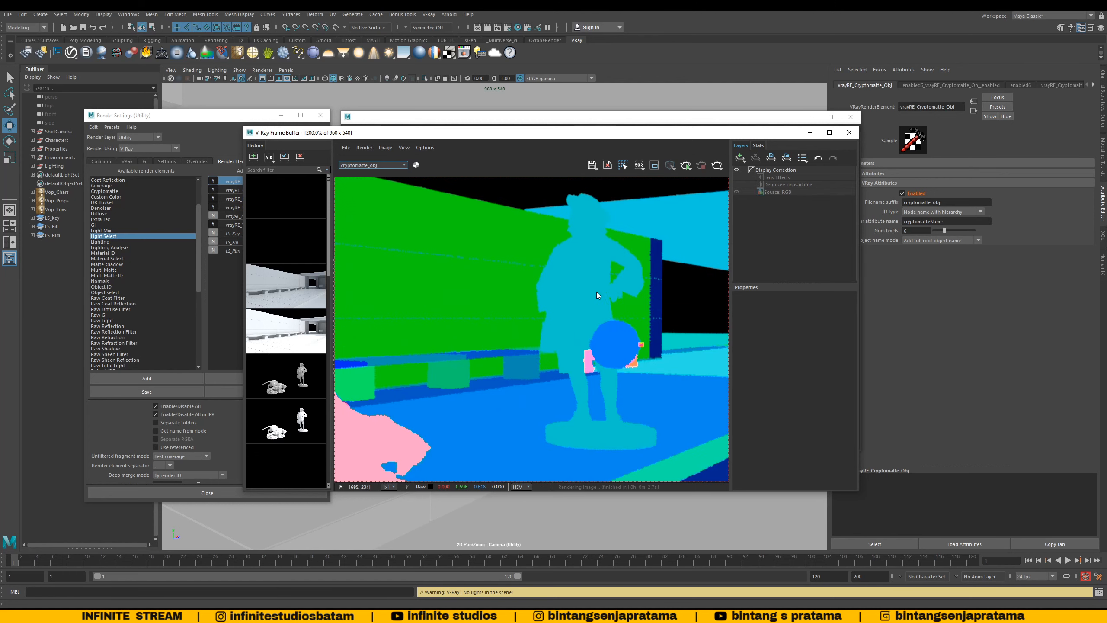
scroll(584, 296, down, 1)
scroll(582, 294, up, 1)
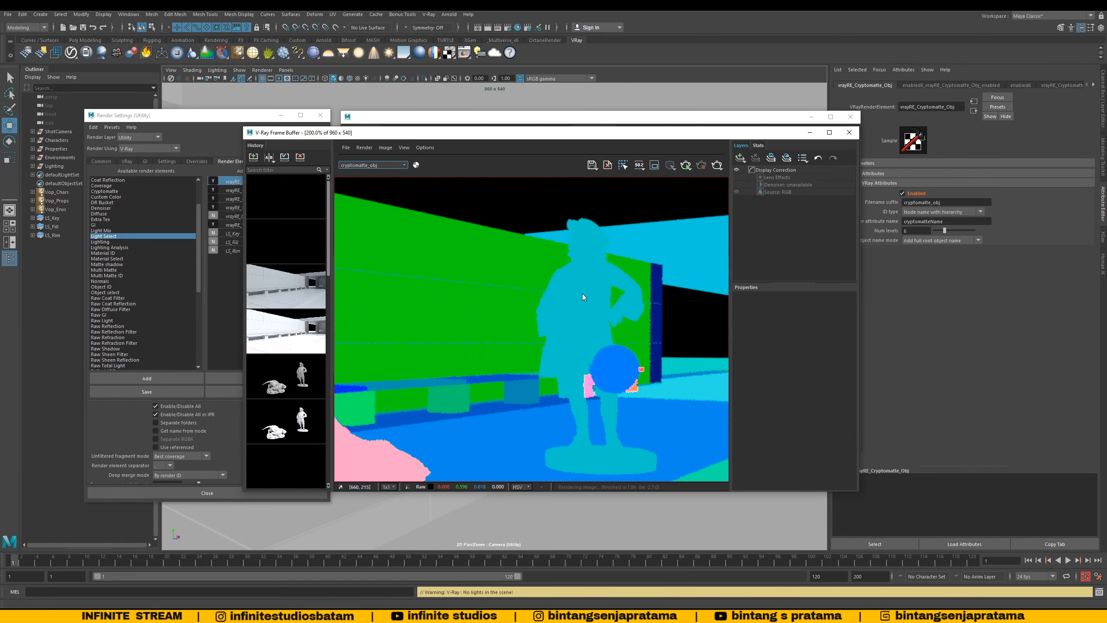
scroll(616, 301, down, 1)
scroll(589, 267, up, 1)
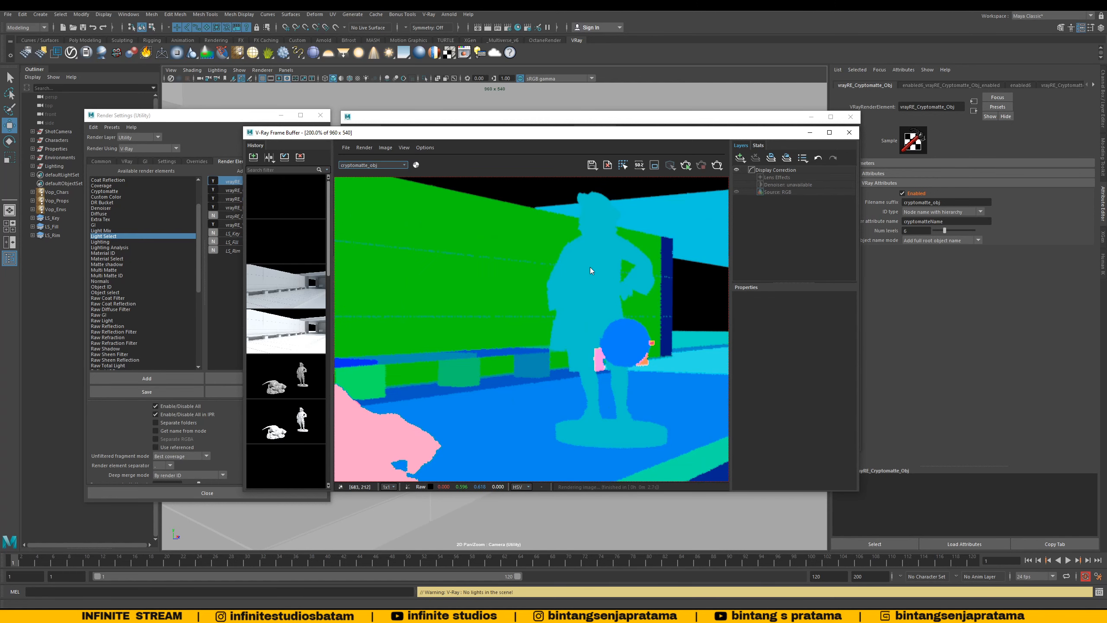
drag(413, 138, 425, 137)
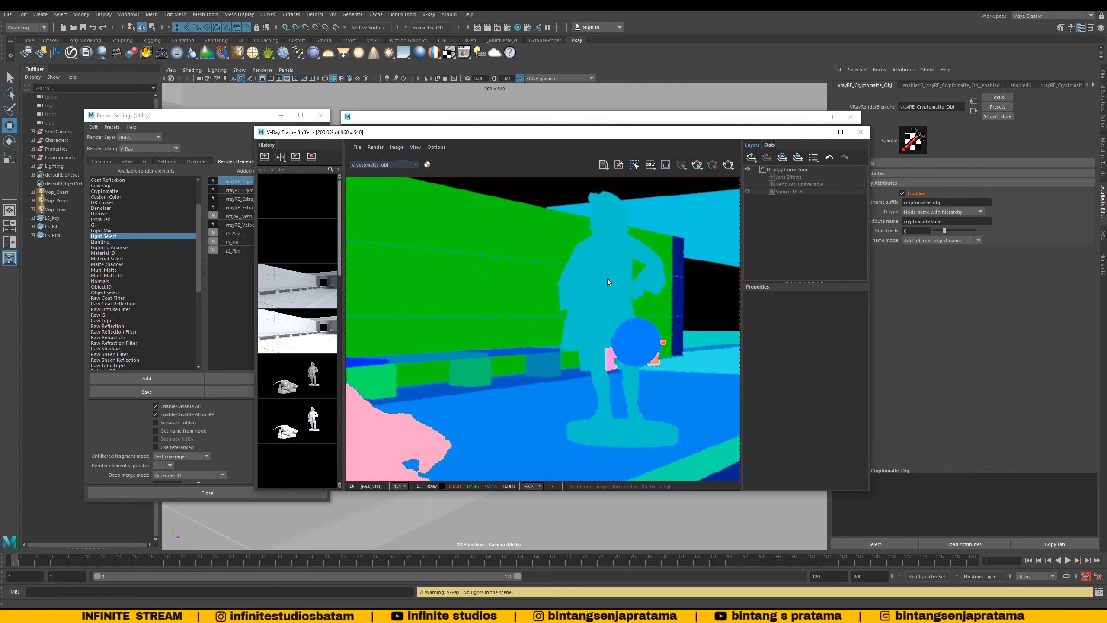
scroll(635, 330, down, 1)
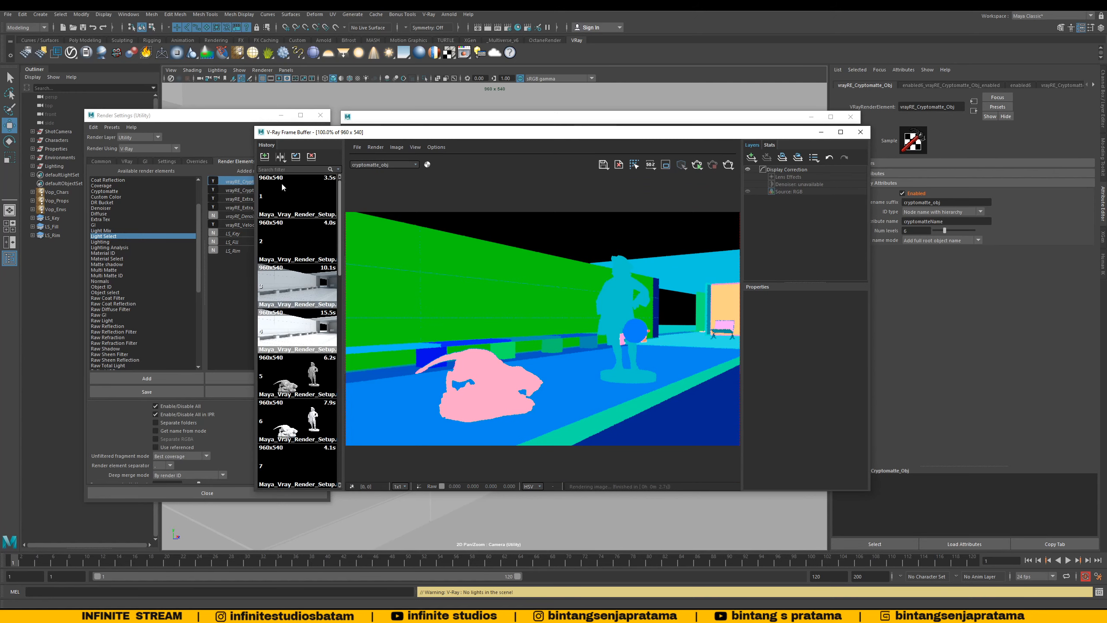
Step: Display the cryptomatte_asset pass and inspect how the statue, skull and room are grouped by color
click(387, 165)
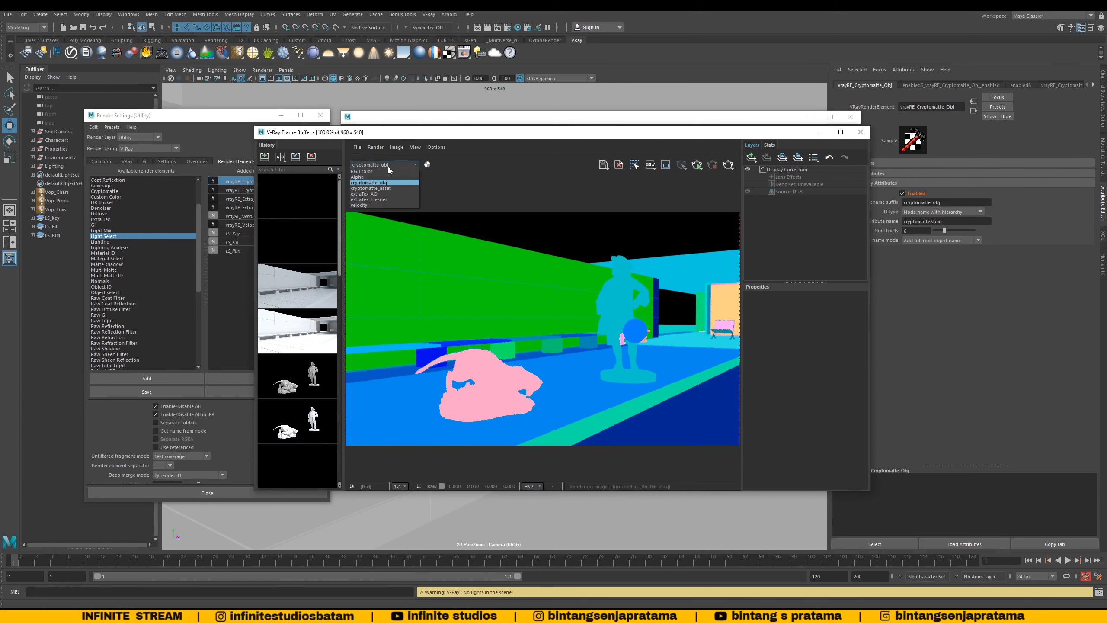
click(370, 189)
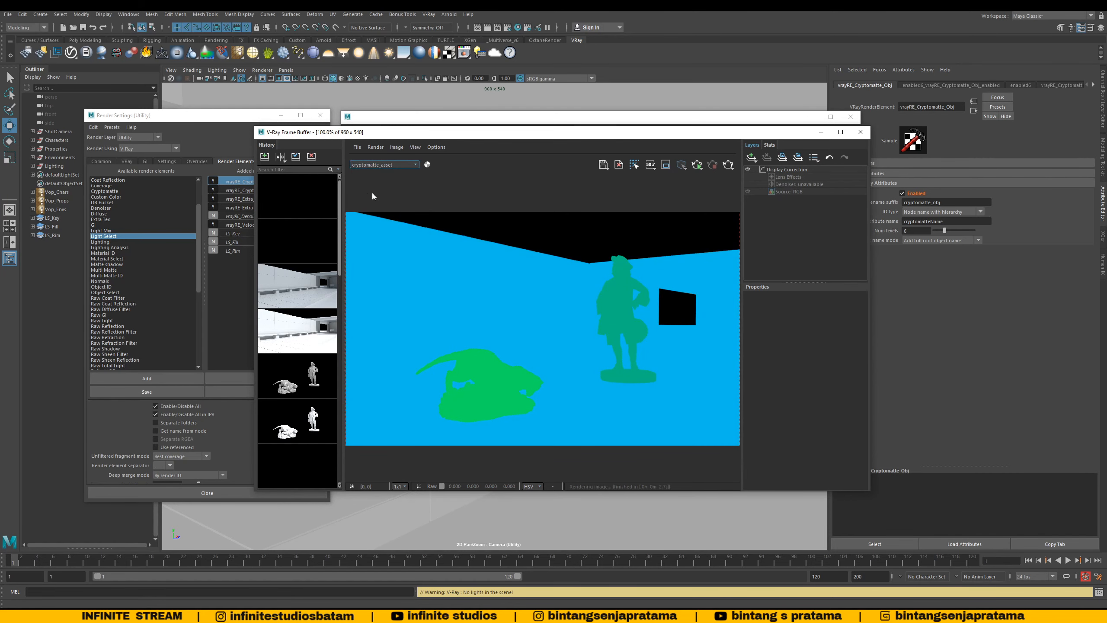
mouse_move(394, 136)
mouse_down()
mouse_move(403, 133)
mouse_move(390, 131)
mouse_up()
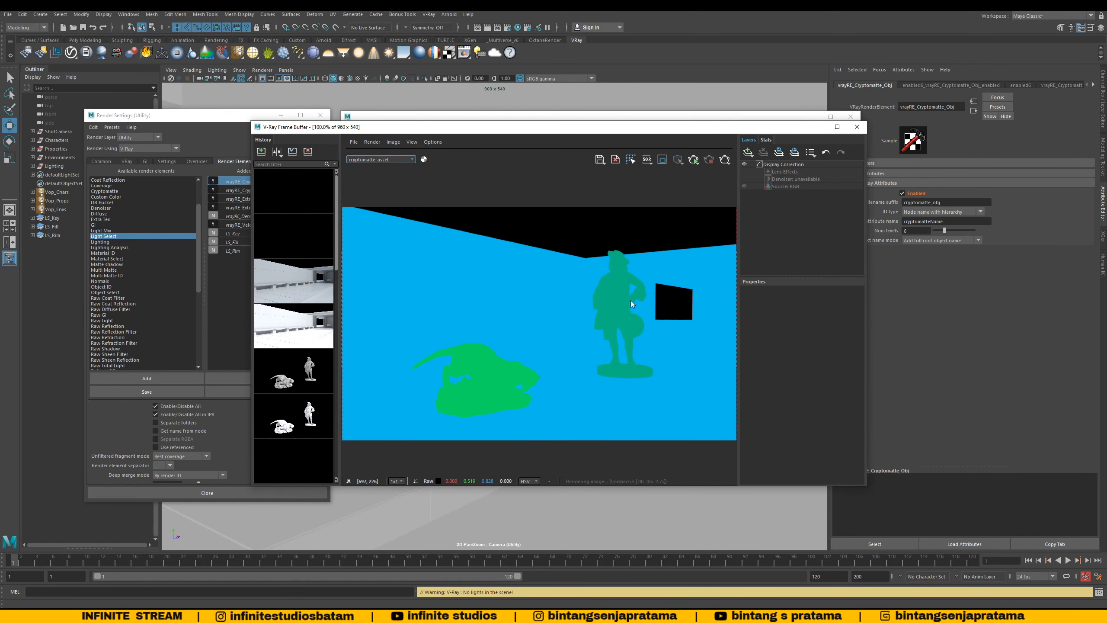
scroll(619, 285, up, 1)
scroll(619, 281, down, 1)
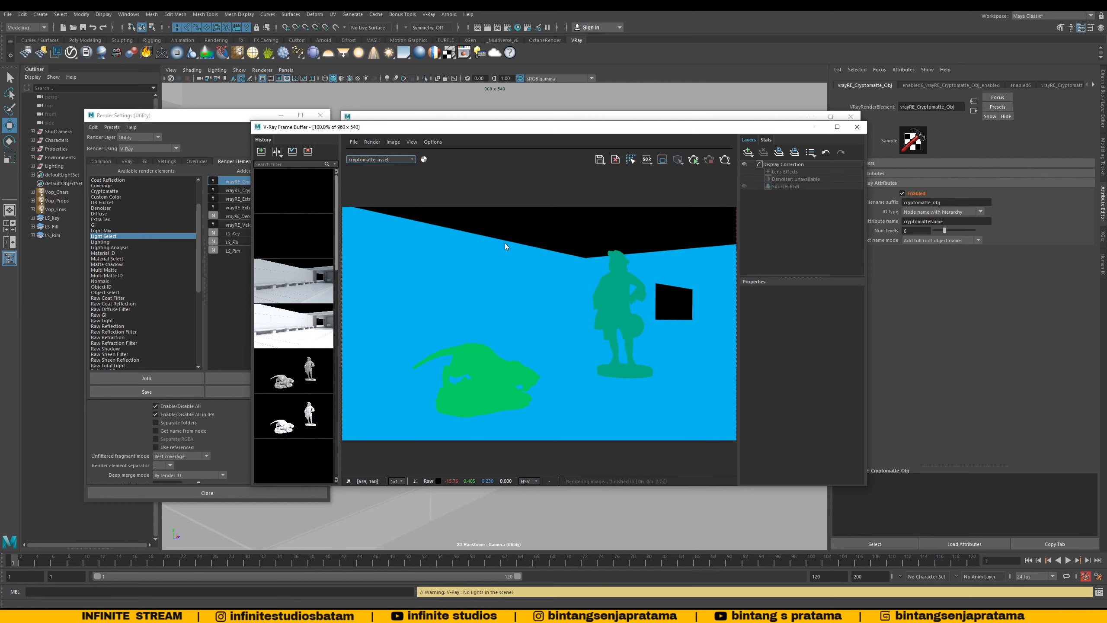
Step: Select the Characters, Properties and Environments groups in turn and compare them with the mattes in the asset pass
click(52, 141)
click(56, 148)
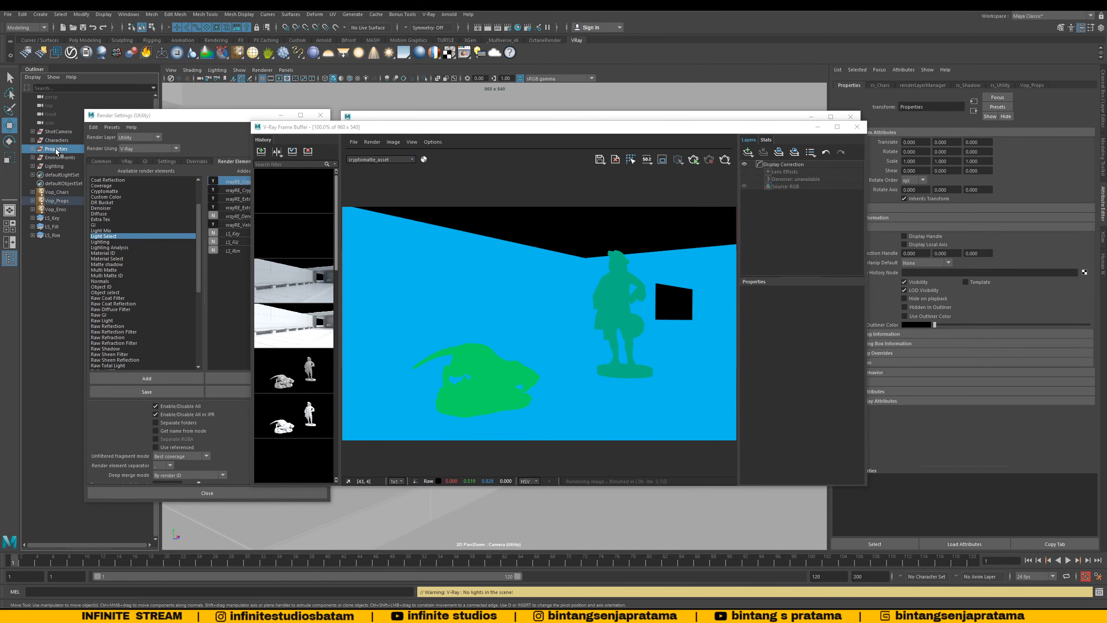
click(57, 157)
scroll(627, 311, up, 1)
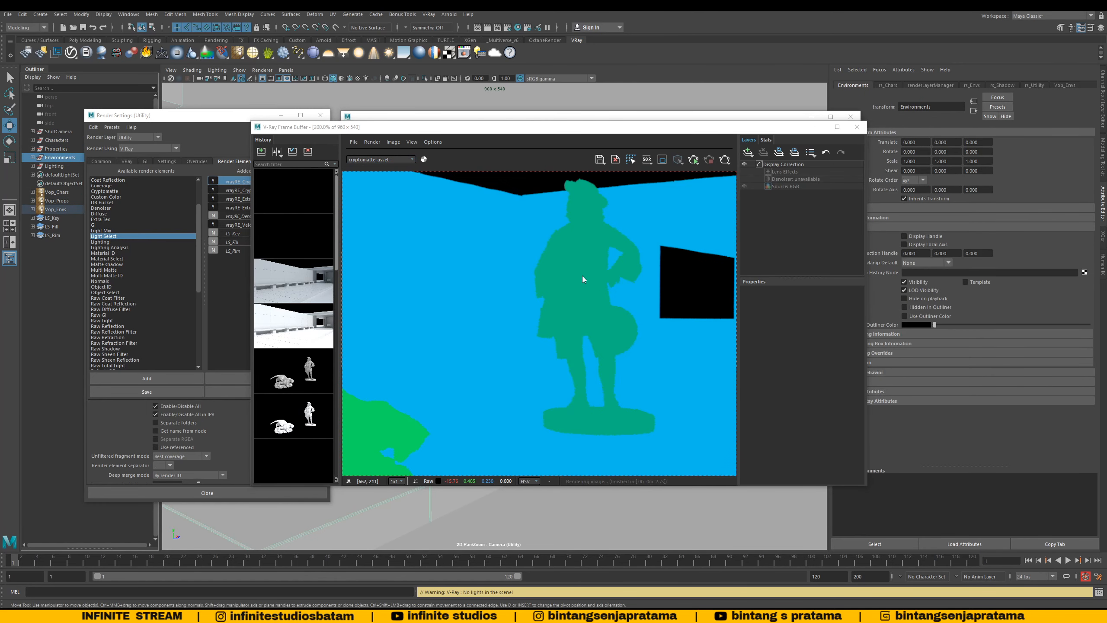
scroll(582, 275, down, 1)
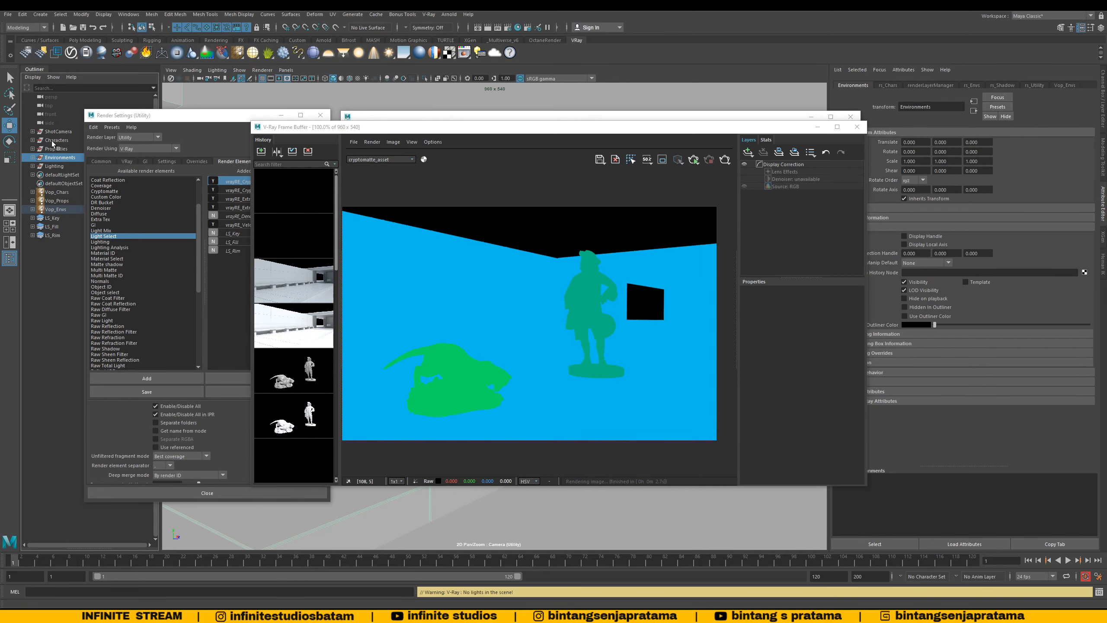
Step: Minimize Render Setup and the frame buffer, then check the user attribute name of vrayRE_Cryptomatte_Asset
click(764, 119)
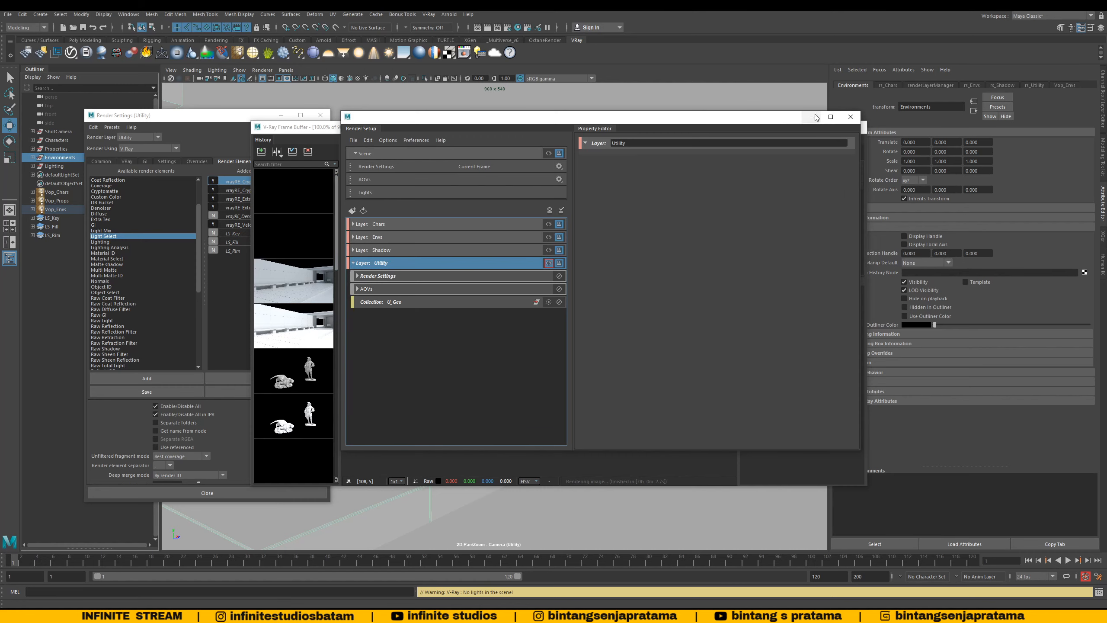
click(811, 117)
click(817, 127)
click(279, 190)
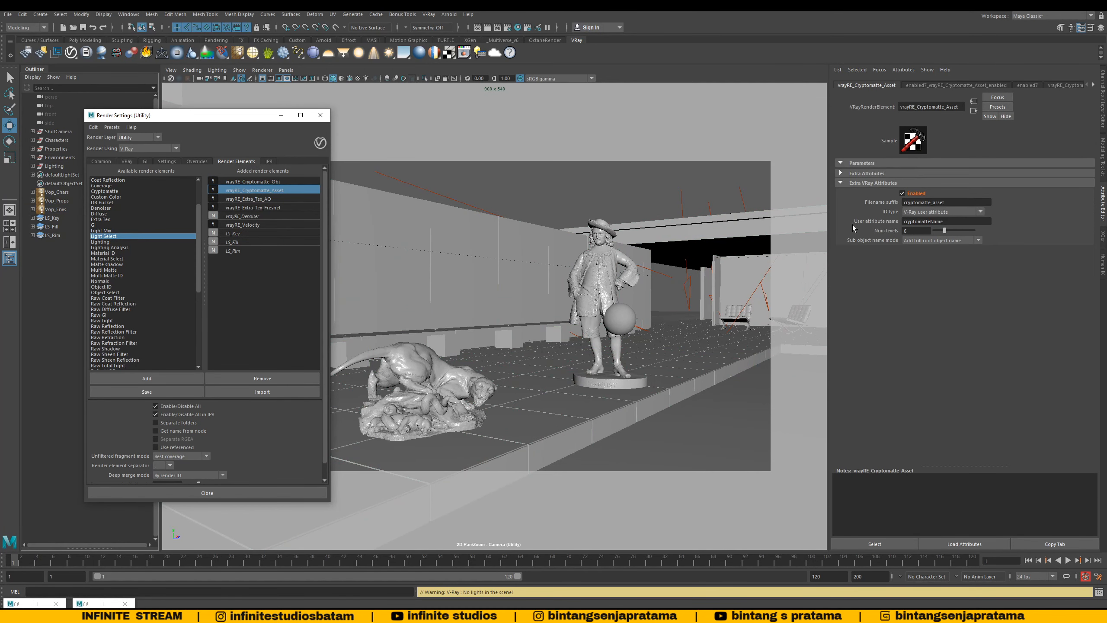
drag(942, 221, 861, 220)
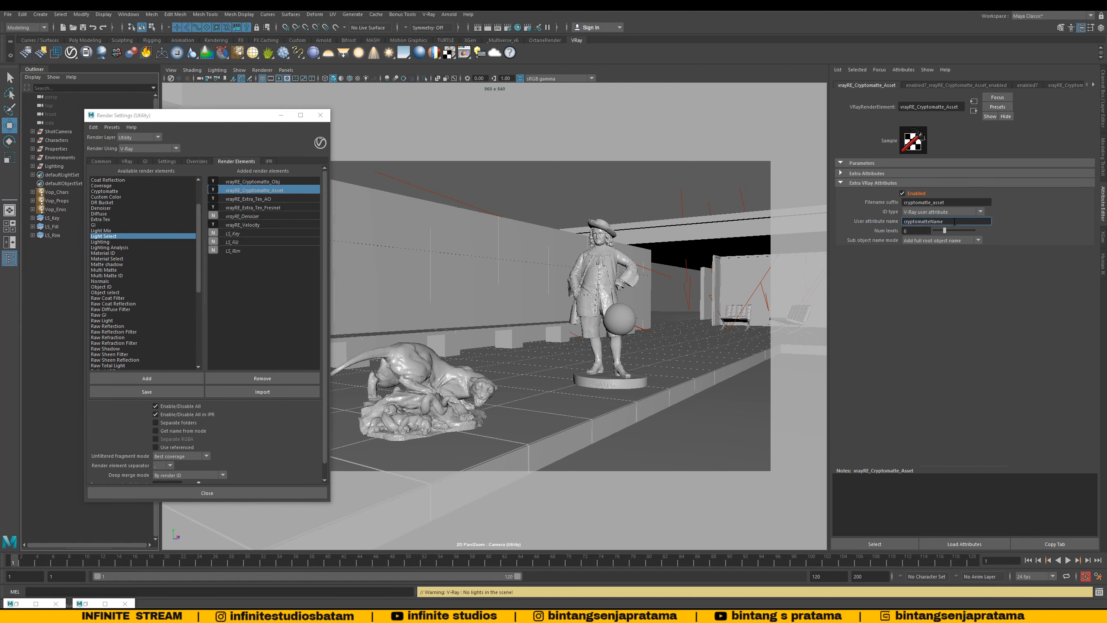
drag(142, 112, 390, 118)
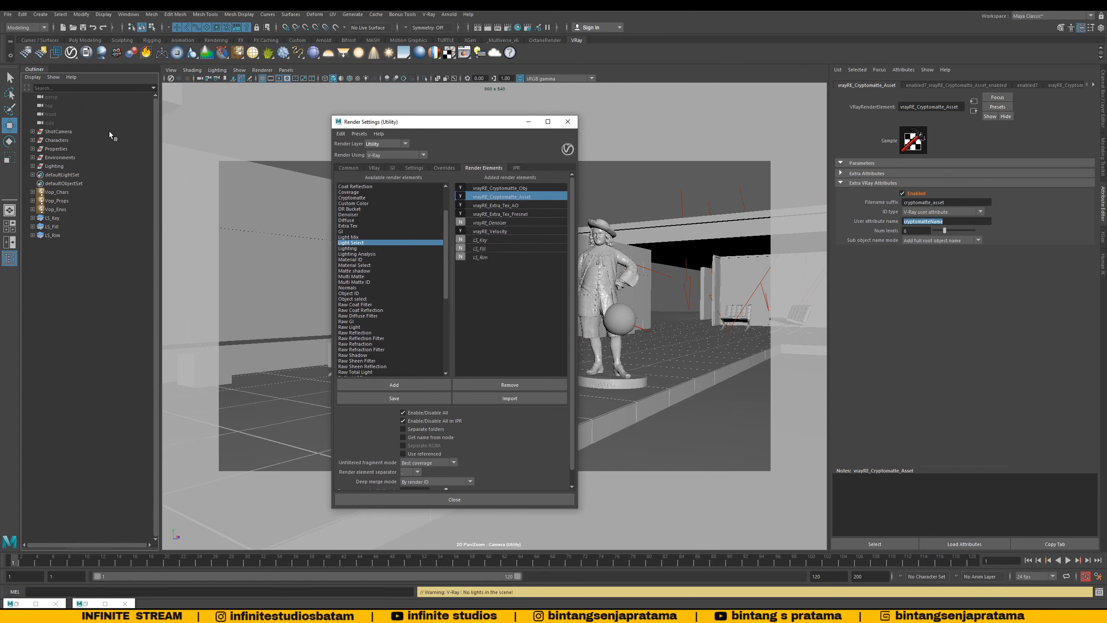
Step: Go through the Characters, Properties and Environments groups and check the Extra VRay Attributes of Characters
click(56, 142)
click(57, 149)
click(59, 158)
click(56, 141)
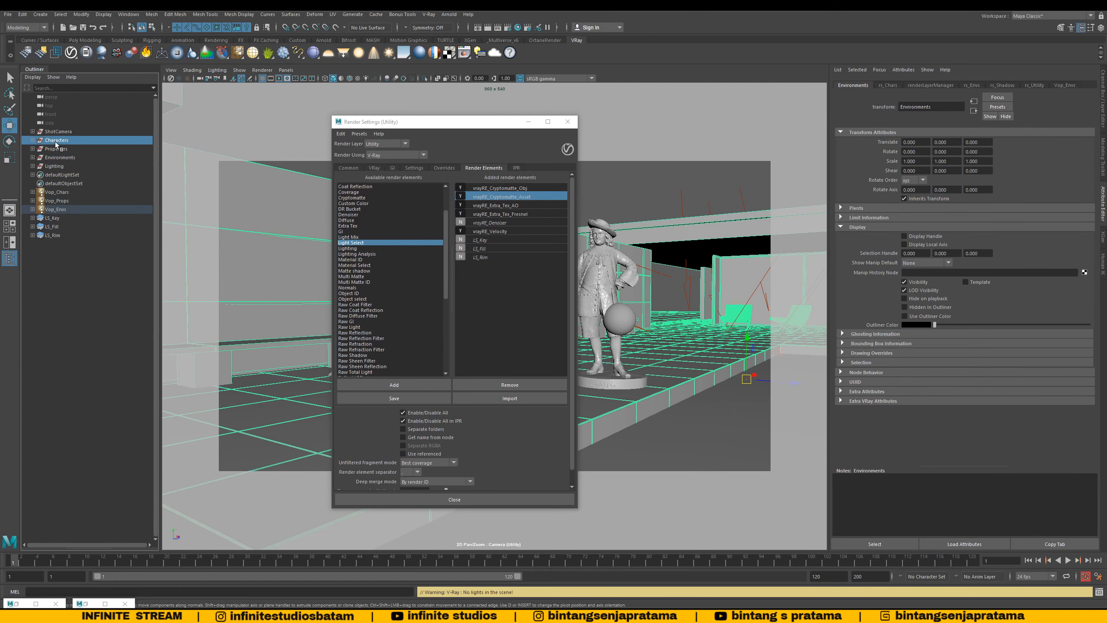
click(862, 401)
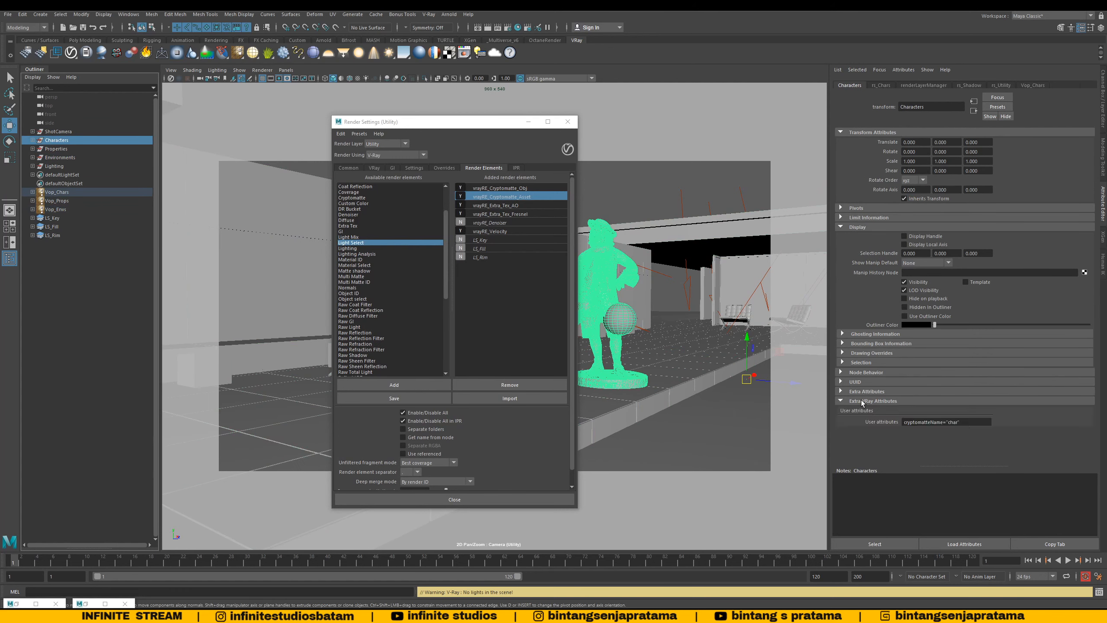
Step: Remove the V-Ray user attributes from the Characters, Properties and Environments groups
click(911, 69)
mouse_move(923, 107)
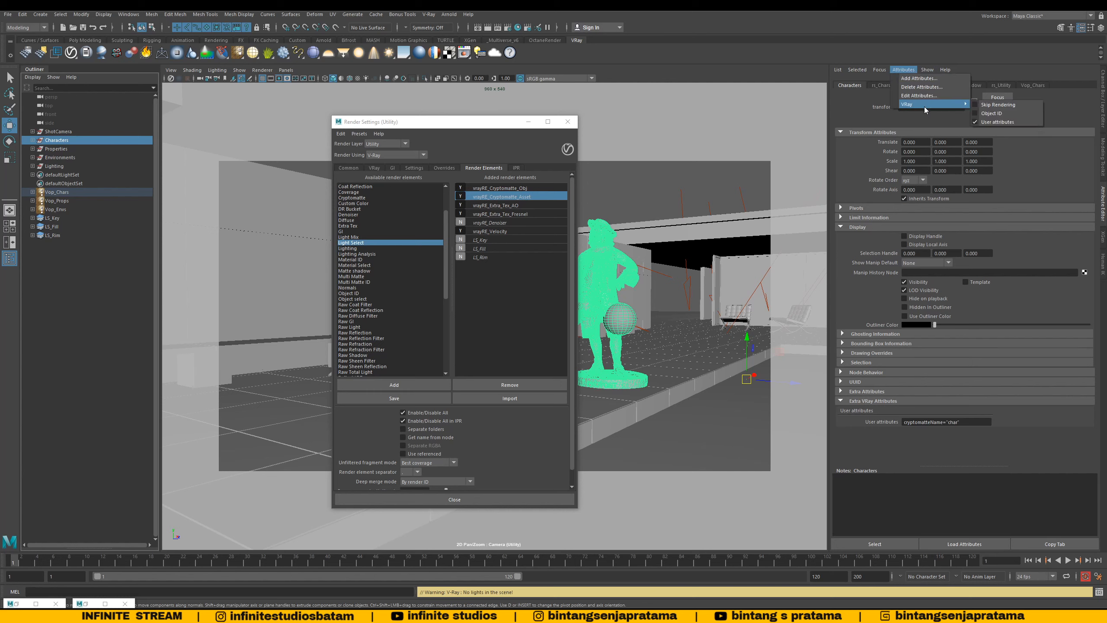
click(1003, 122)
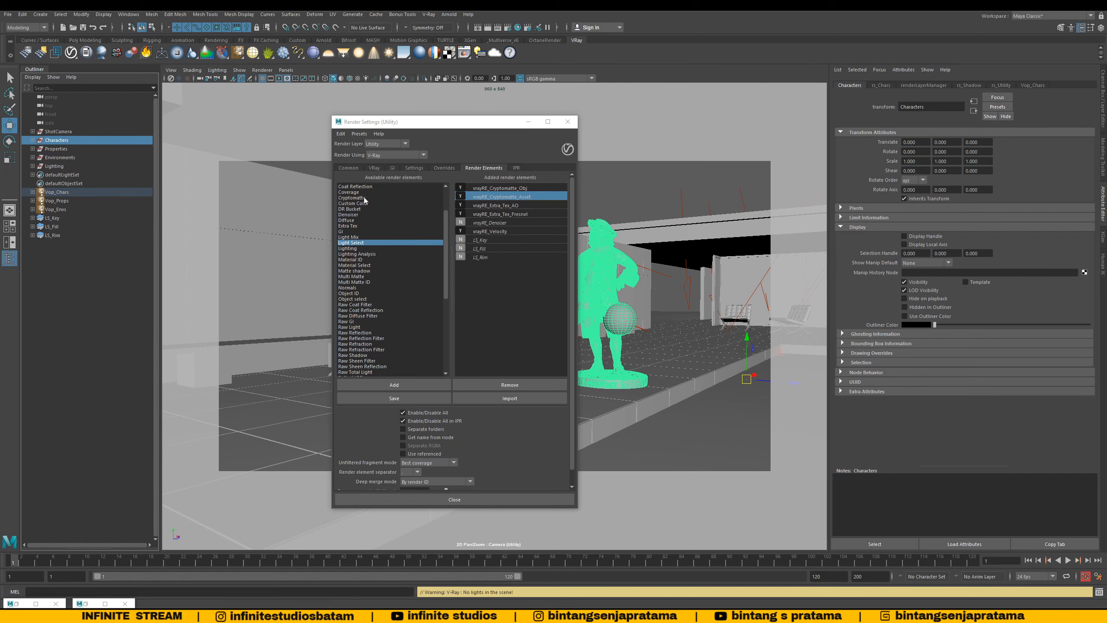
click(67, 149)
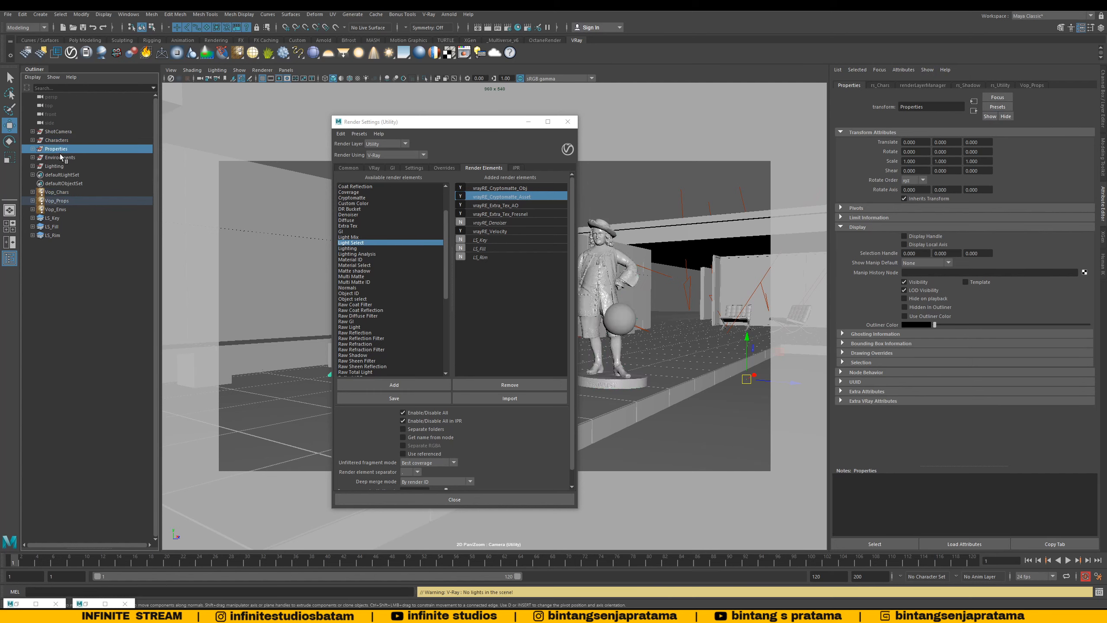
click(920, 69)
mouse_move(927, 100)
click(1003, 122)
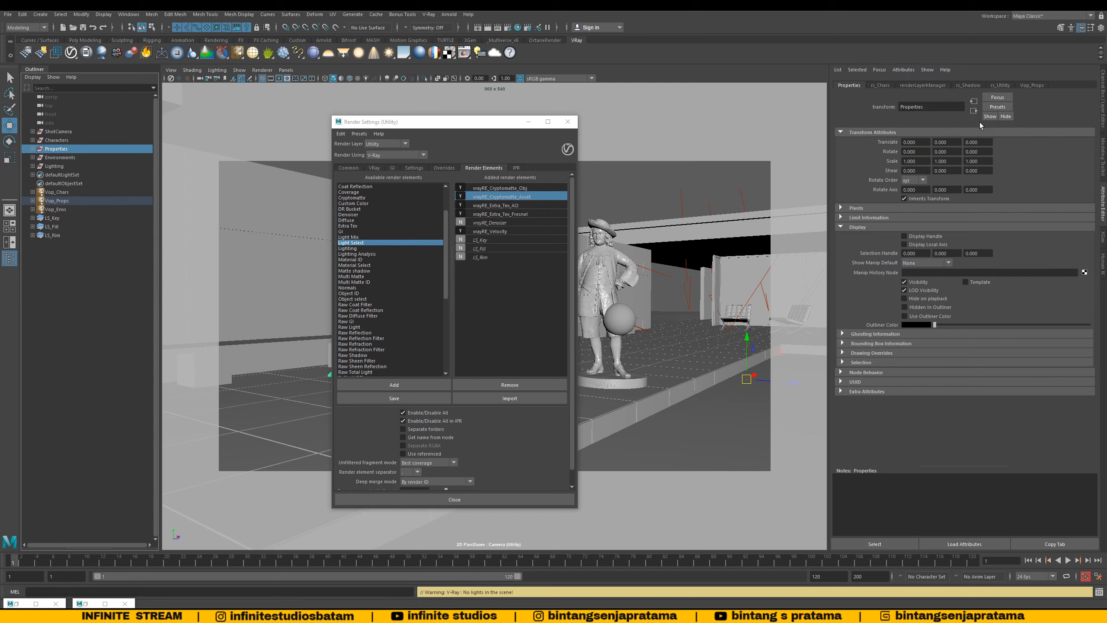
click(60, 158)
click(908, 70)
mouse_move(932, 104)
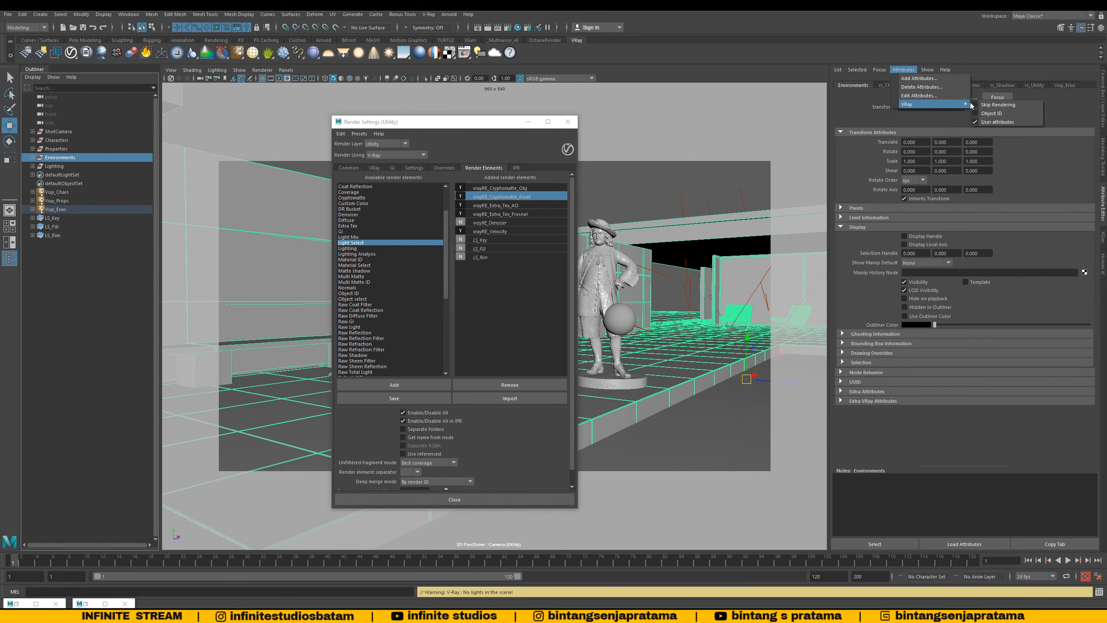
click(1000, 120)
Step: Collapse the Transform Attributes and Display sections of the Characters group and add V-Ray user attributes to it
click(71, 141)
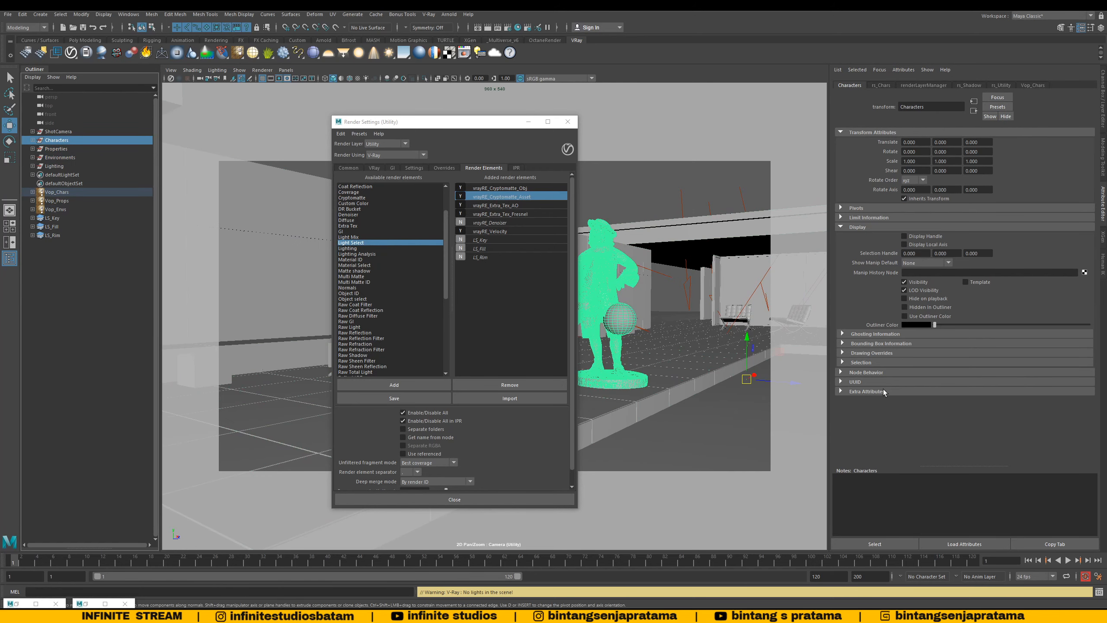
click(841, 132)
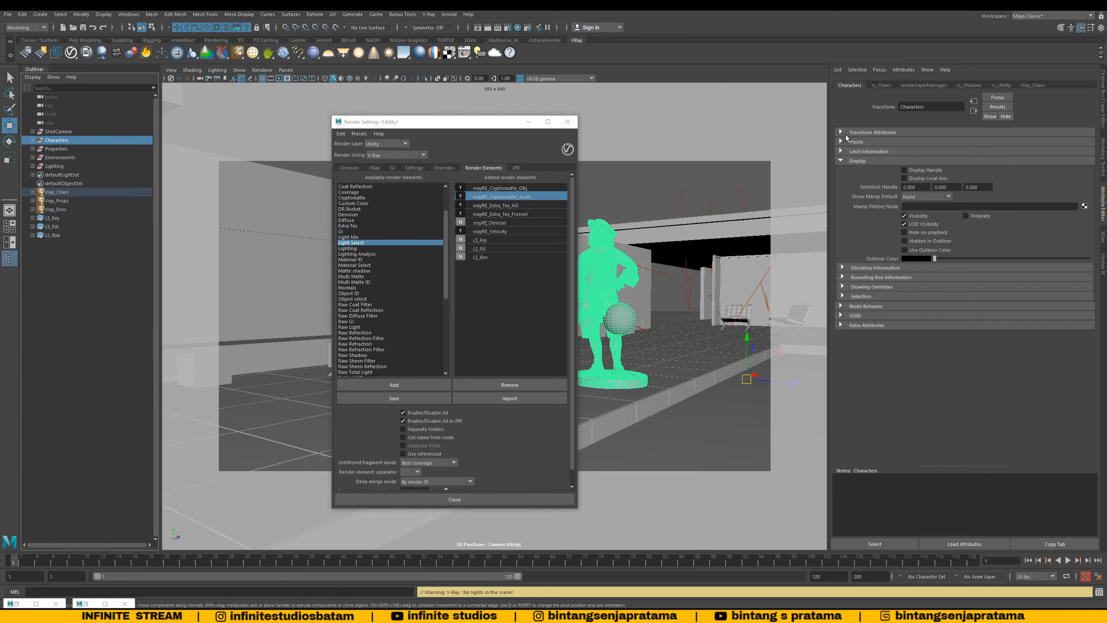
click(841, 160)
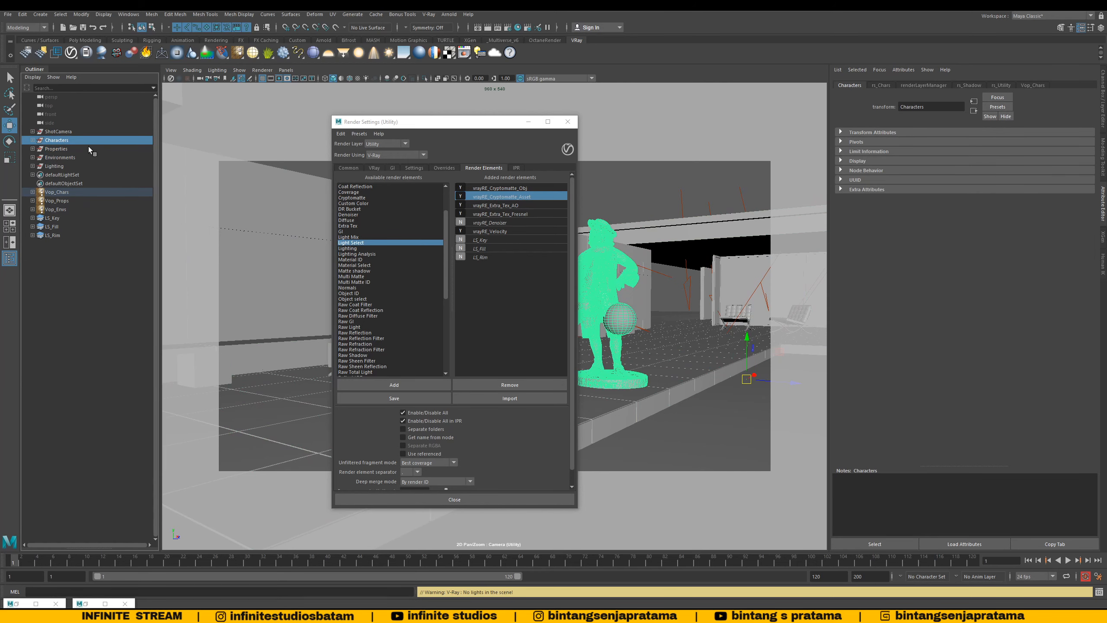
click(903, 69)
mouse_move(922, 105)
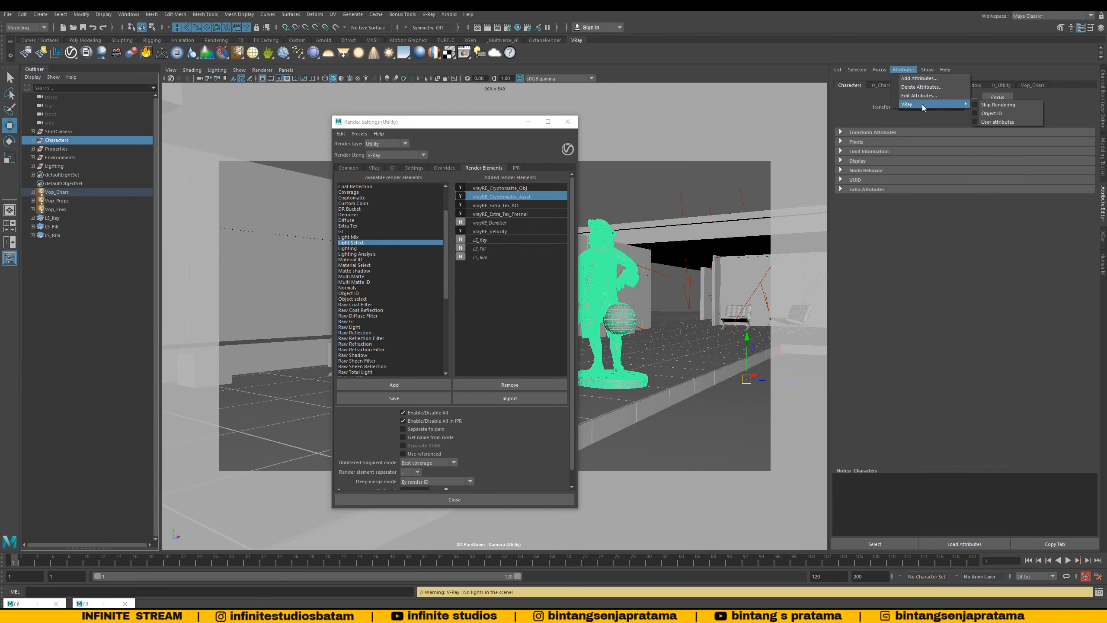
click(985, 123)
click(918, 220)
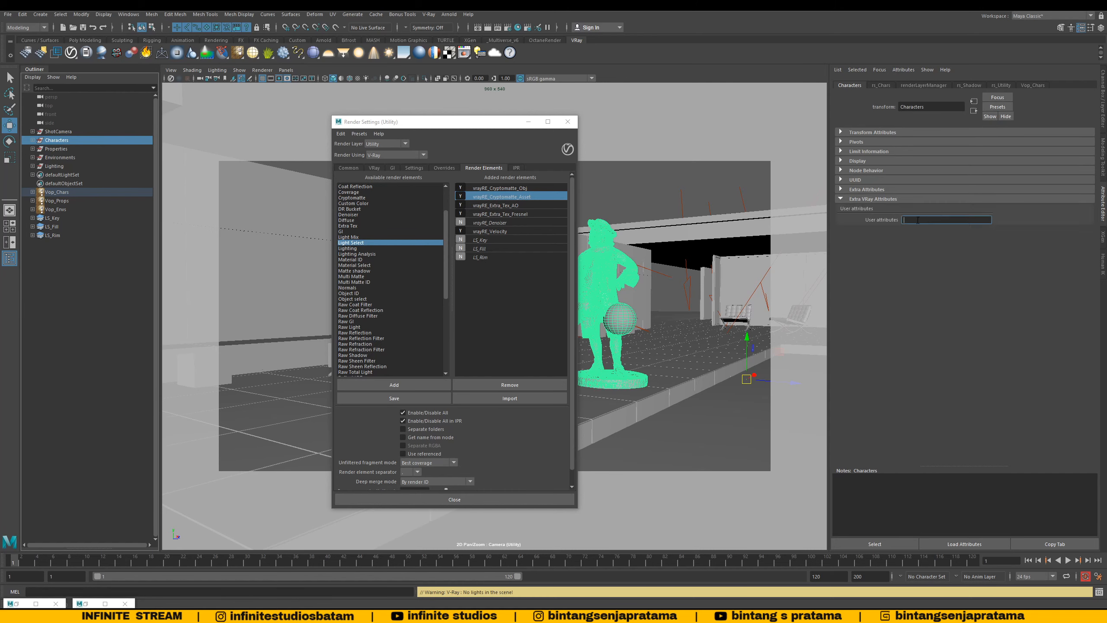
Step: Copy the user attribute name from vrayRE_Cryptomatte_Asset and set the Characters group's user attributes to cryptomatteName="chars"
click(521, 197)
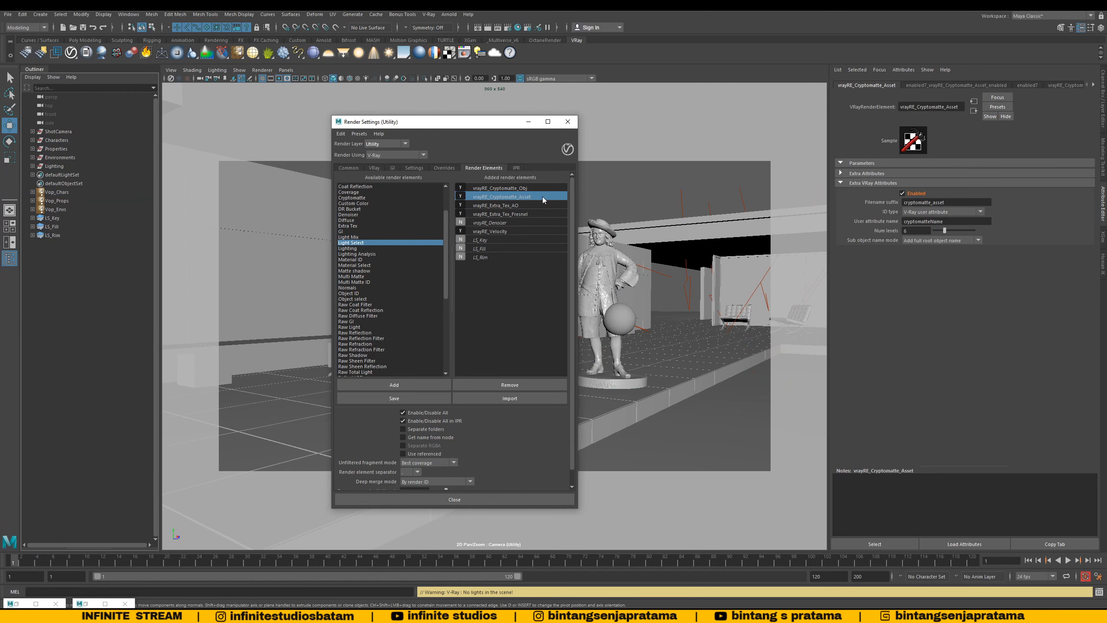
click(958, 222)
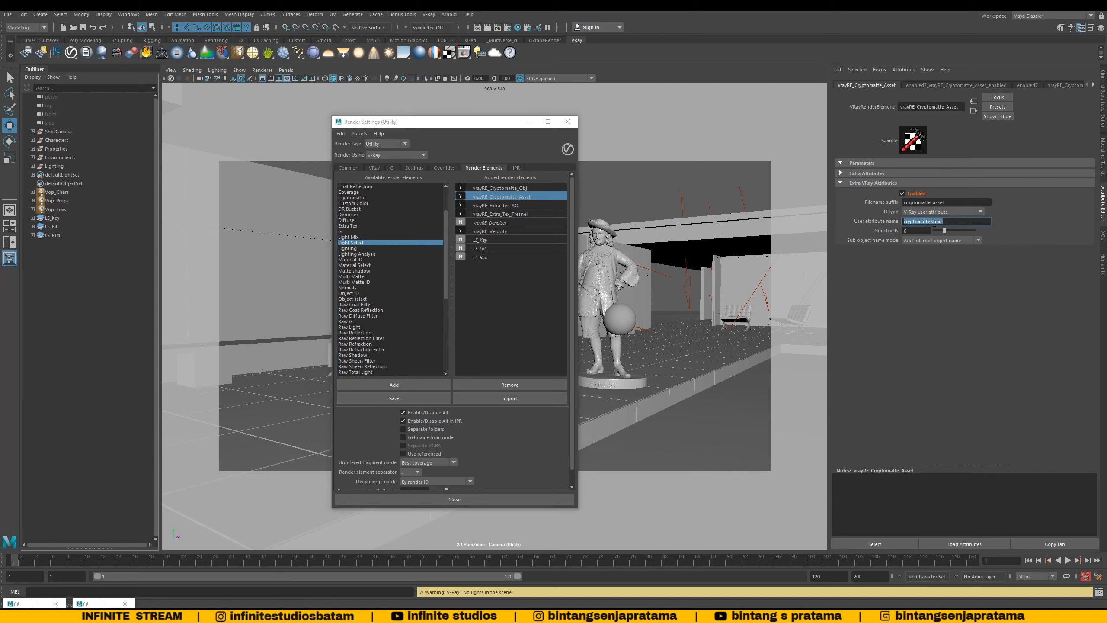
drag(958, 221, 856, 221)
drag(969, 220, 878, 220)
key(ctrl+c)
click(60, 142)
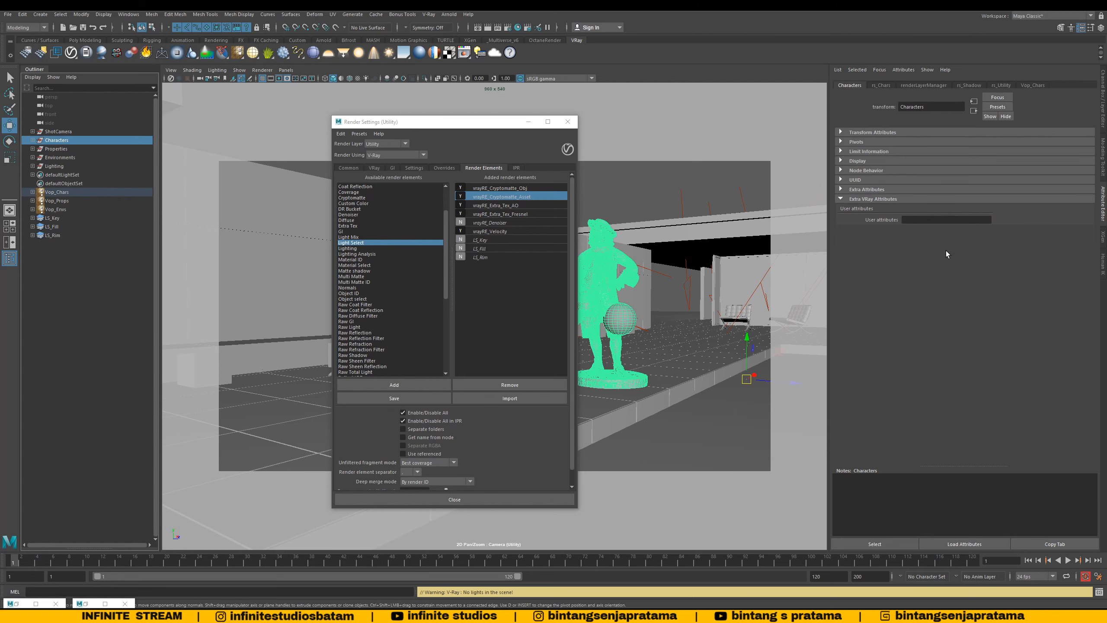
click(923, 220)
key(ctrl+v)
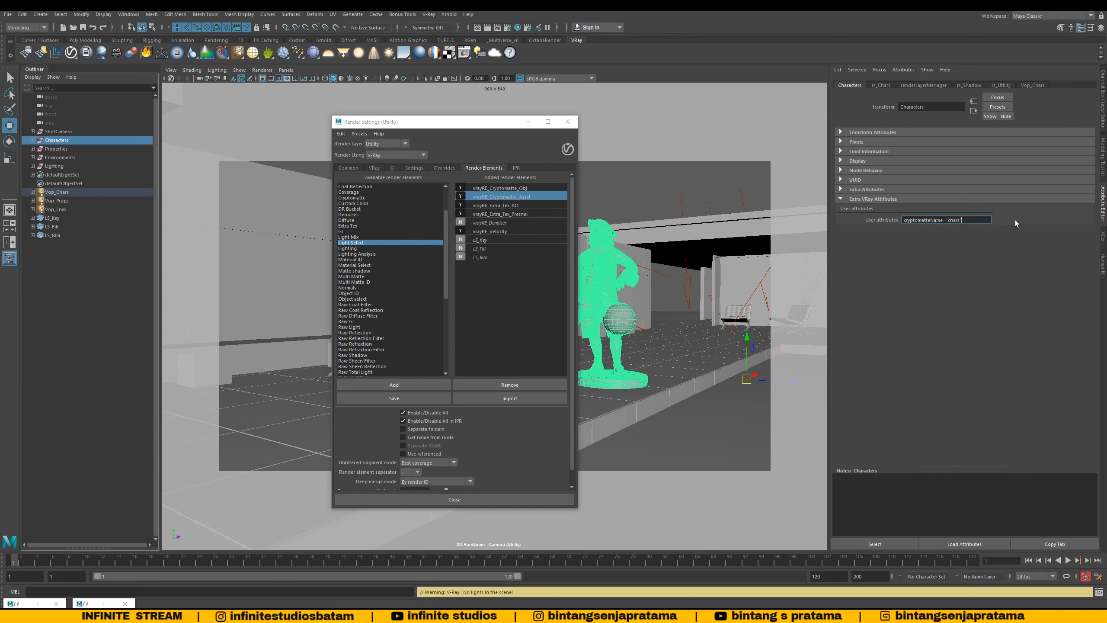
key(Return)
Step: Add V-Ray user attributes to the Properties group, reusing the Characters entry, and set them to cryptomatteName="props"
click(952, 219)
key(ctrl+c)
click(60, 150)
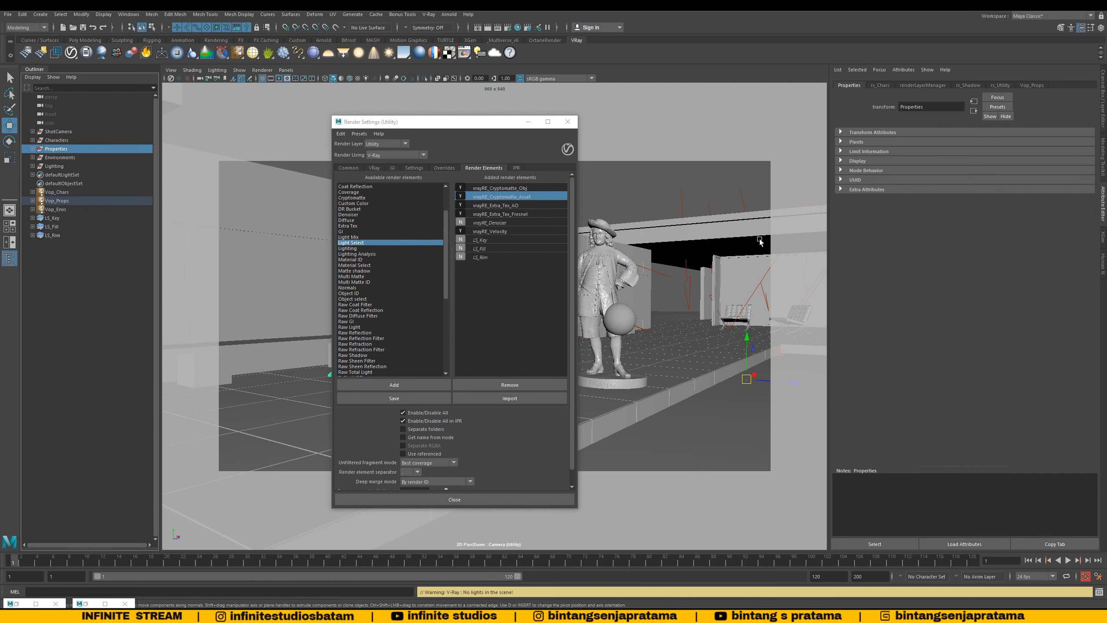
click(908, 69)
mouse_move(925, 105)
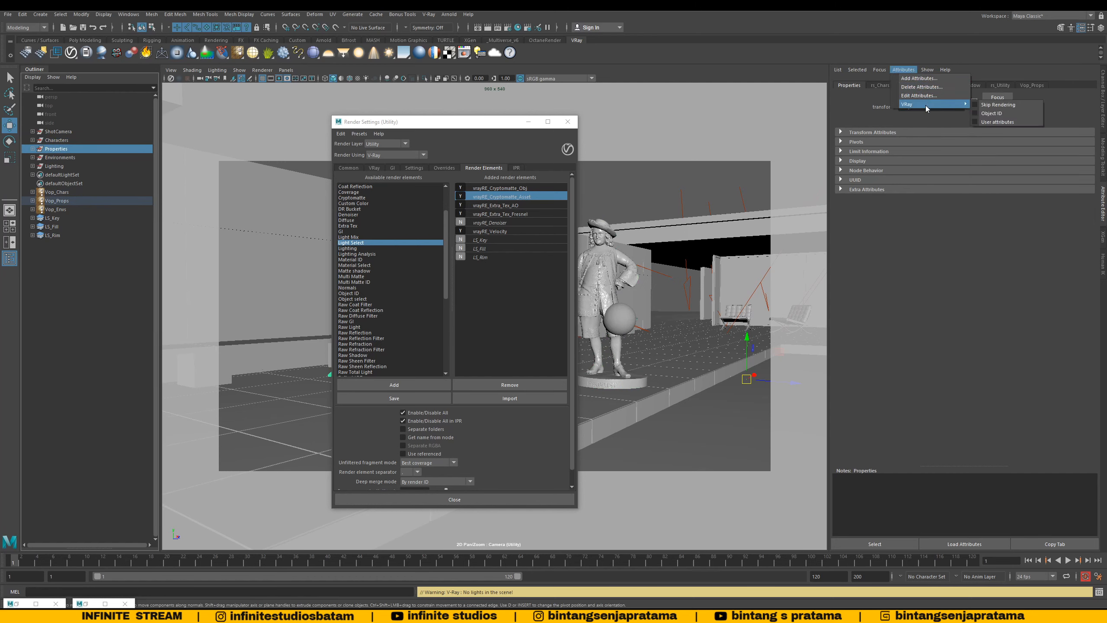
click(986, 121)
click(915, 220)
key(ctrl+v)
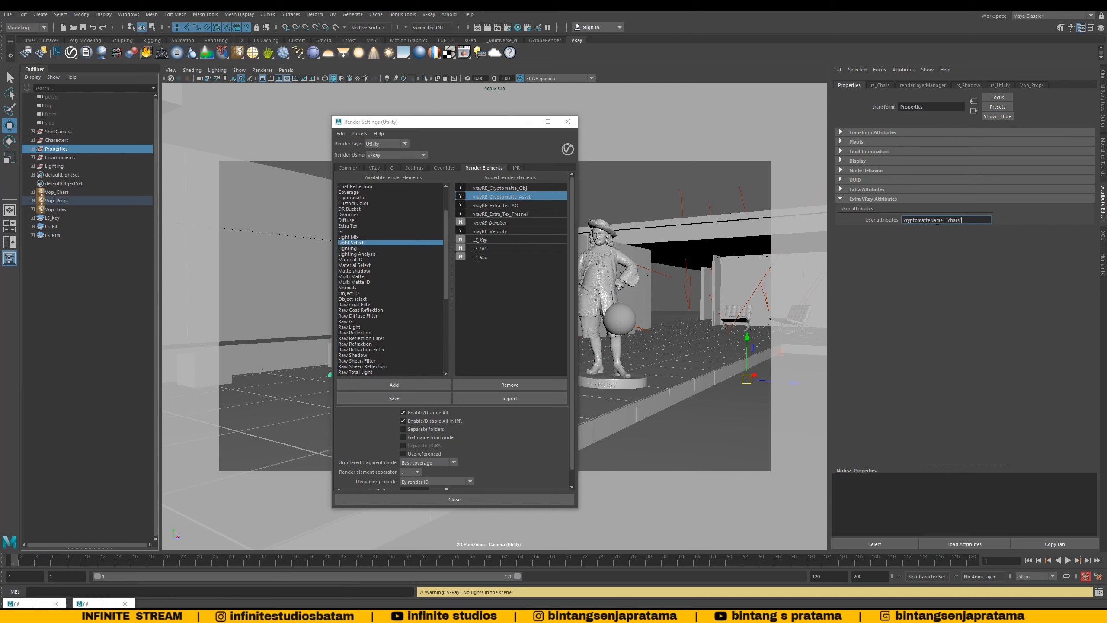
drag(949, 221, 960, 221)
text(props)
key(Return)
Step: Add V-Ray user attributes to the Environments group and set them to cryptomatteName="envs"
click(61, 157)
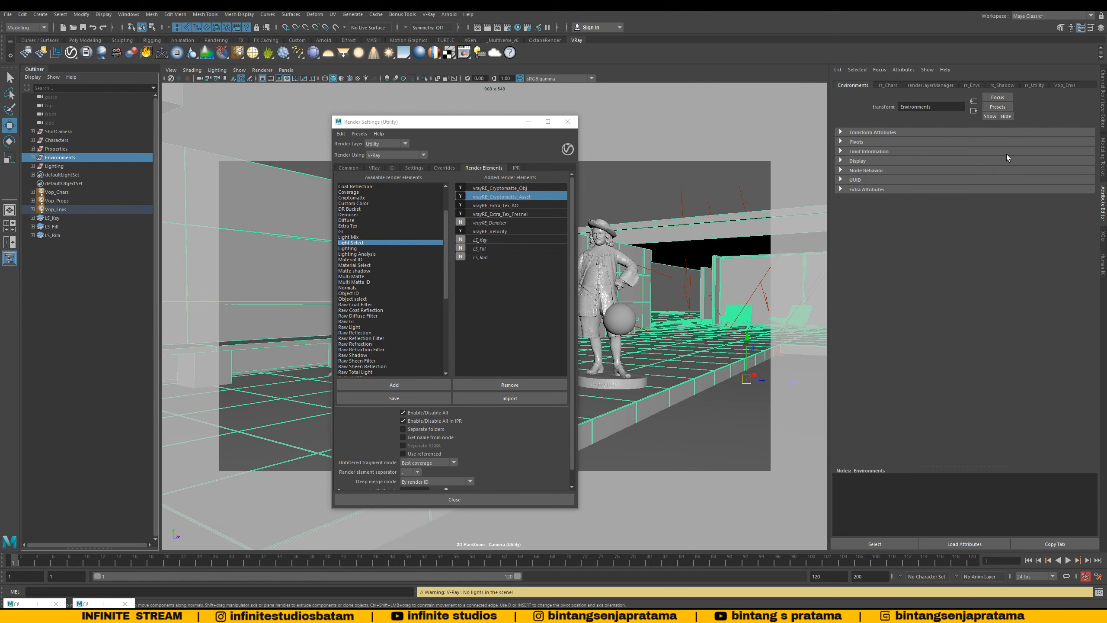
click(913, 69)
click(983, 123)
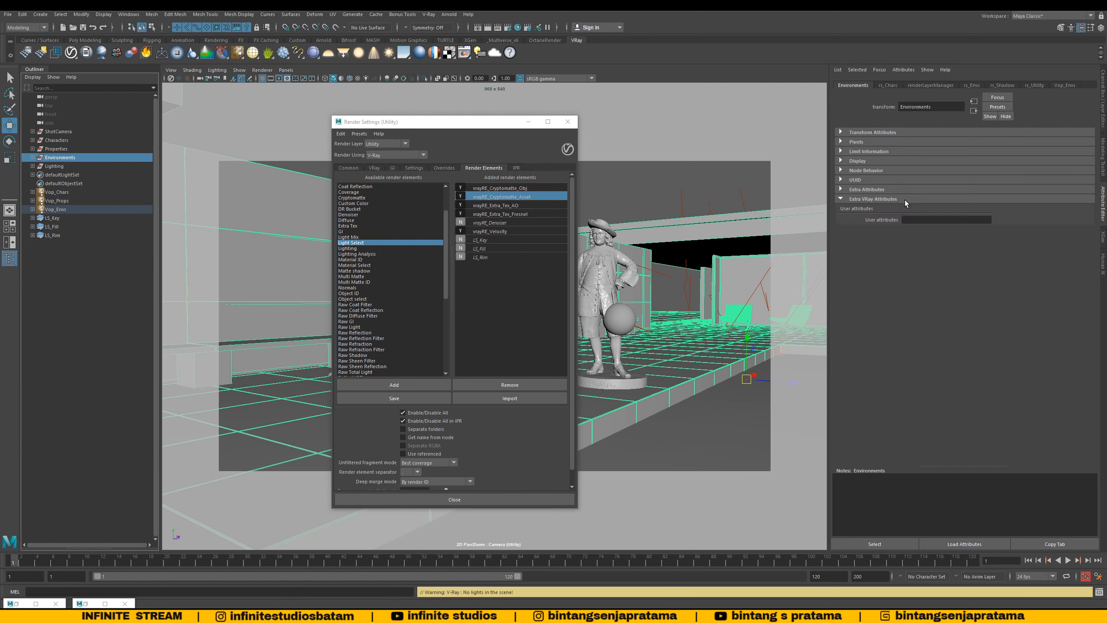
click(925, 220)
key(ctrl+v)
drag(947, 220, 960, 223)
text(envs)
key(Return)
Step: Move Render Settings aside and set the Properties group's user attributes to cryptomatteName="chars", the same as Characters
click(80, 604)
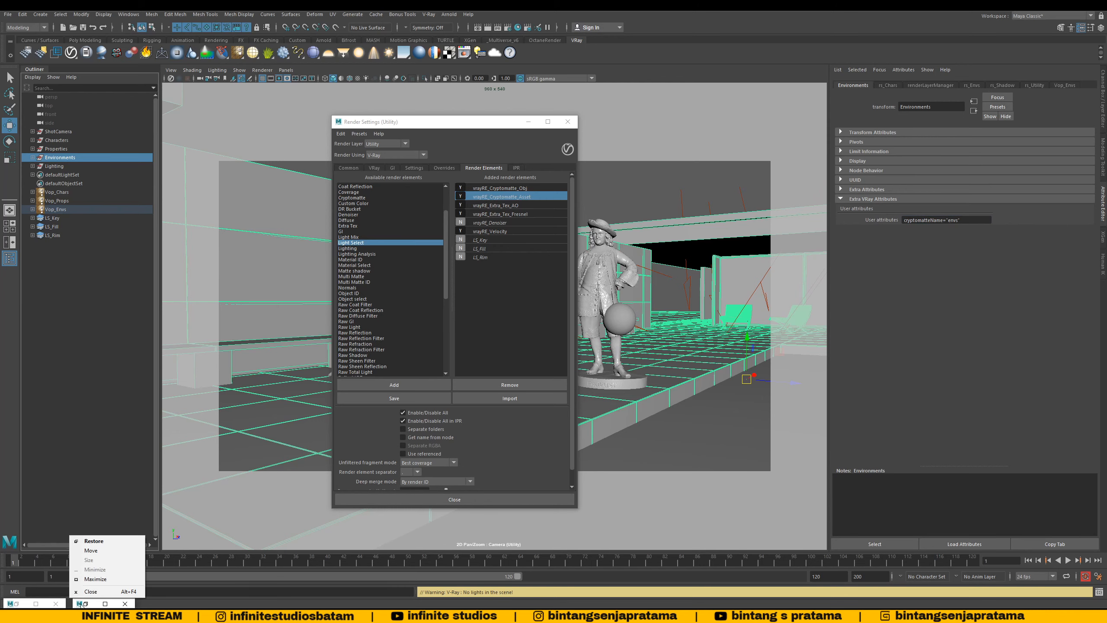
click(94, 541)
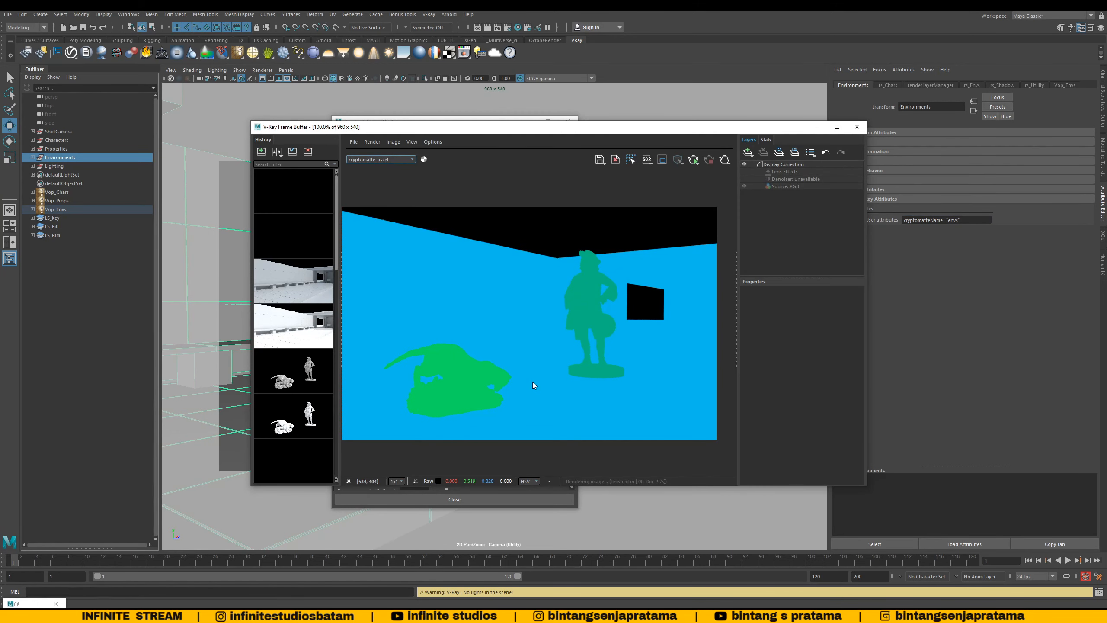
click(817, 127)
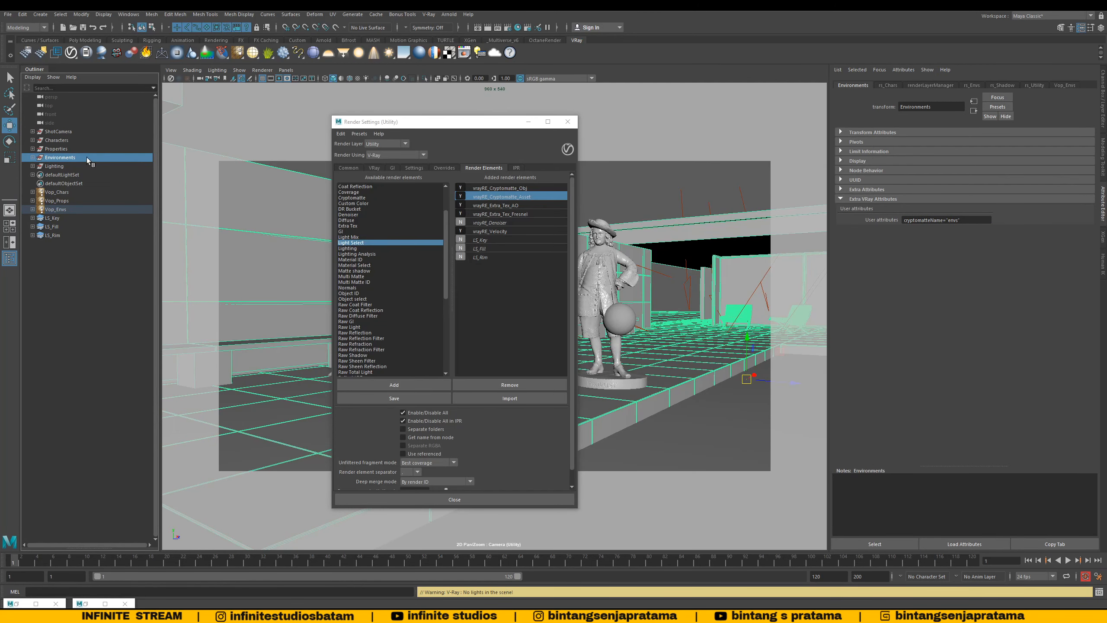
click(78, 149)
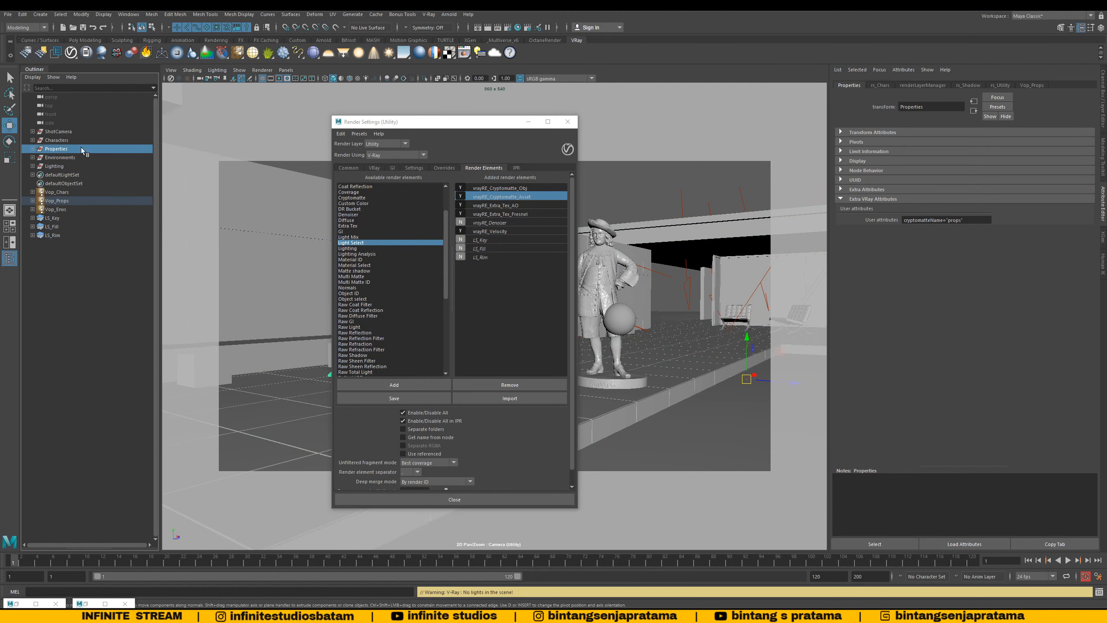
drag(446, 122, 247, 118)
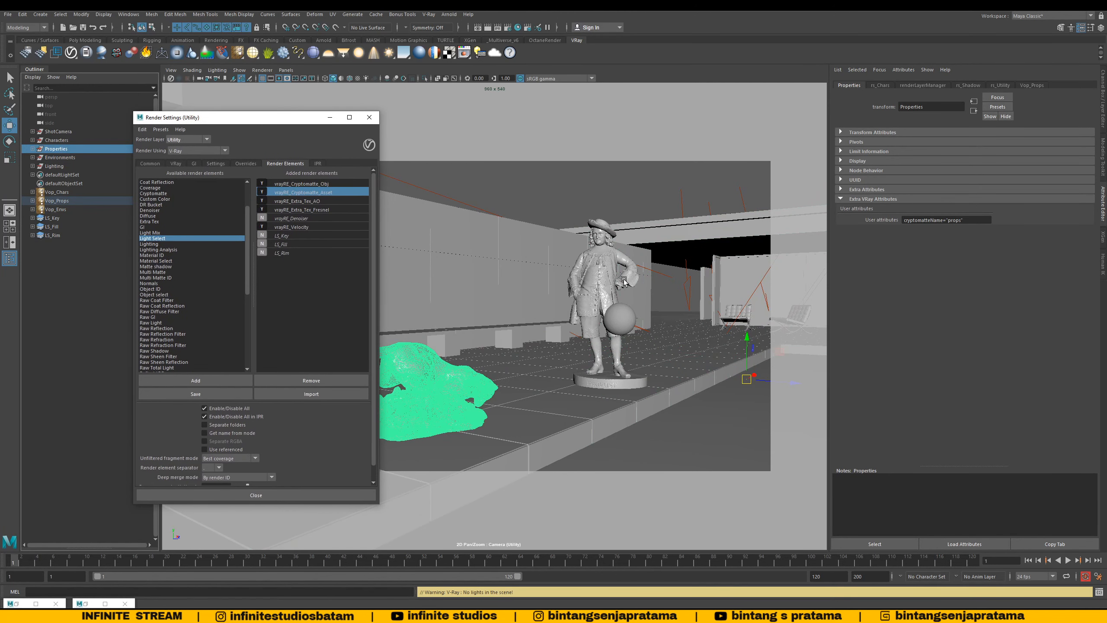
click(964, 222)
key(Delete)
key(Delete)
key(Delete)
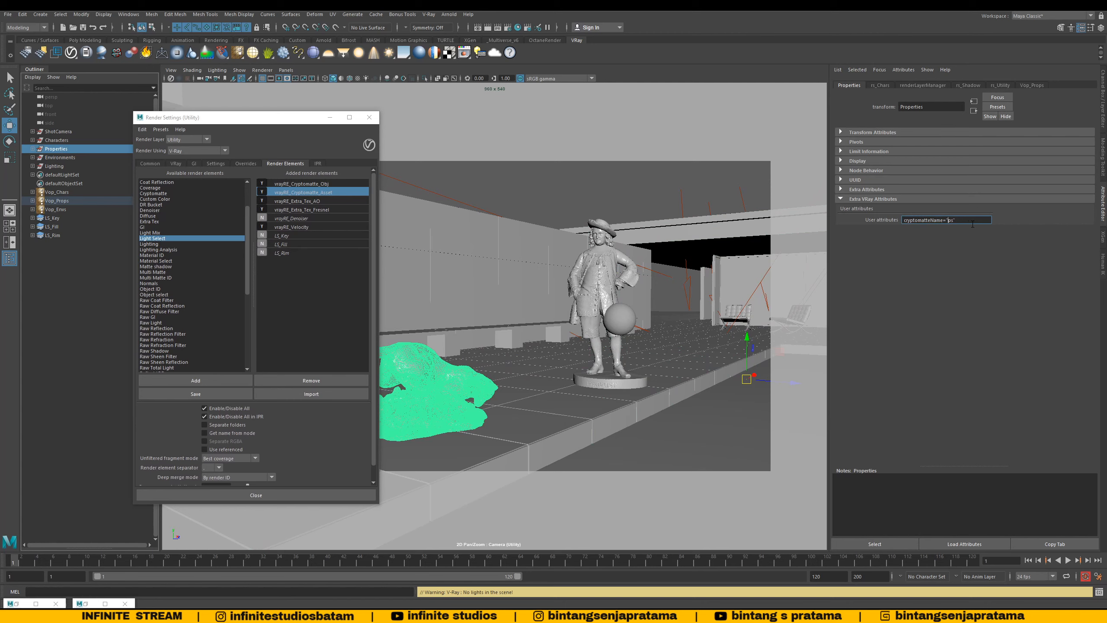
text(chars)
key(Return)
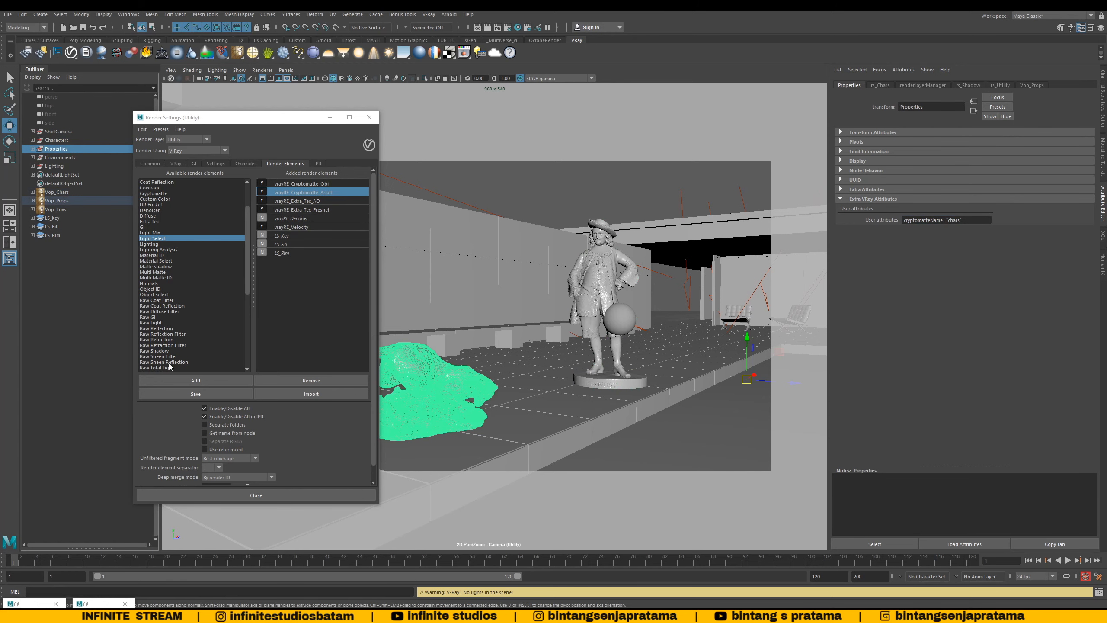
Step: Restore the V-Ray Frame Buffer and re-render the Utility layer with the cryptomatte_asset pass displayed
click(465, 53)
click(16, 603)
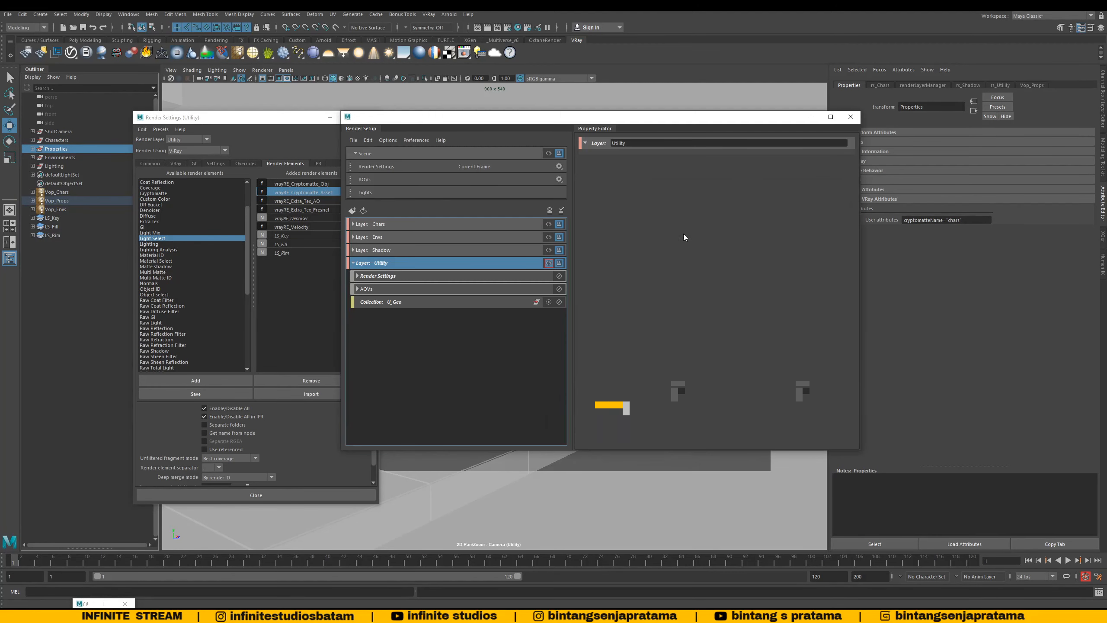
click(811, 117)
click(86, 604)
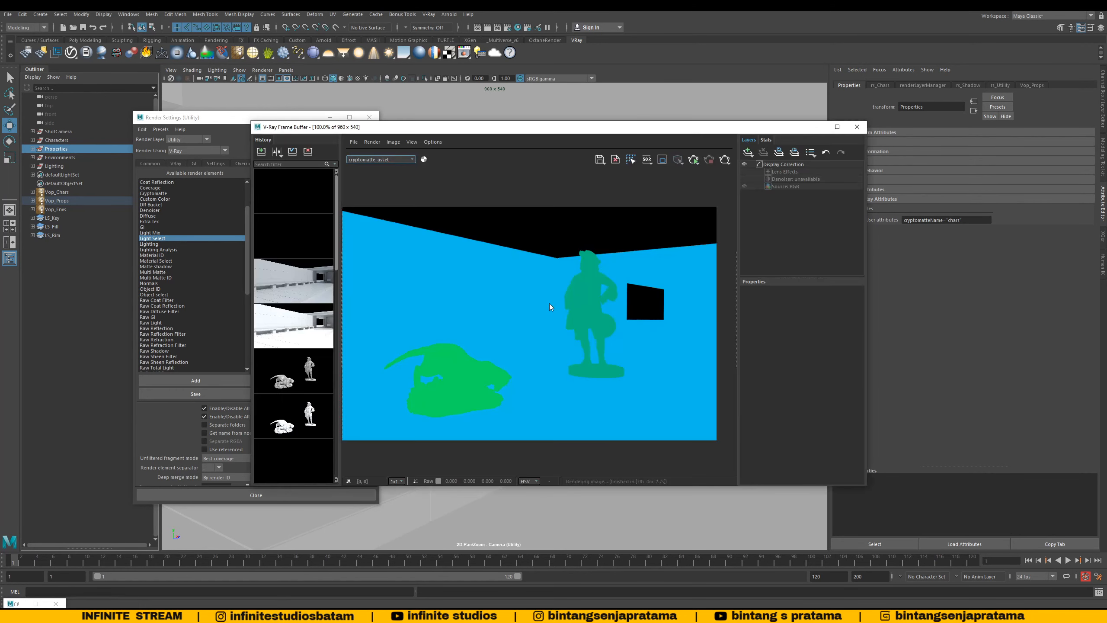
click(725, 159)
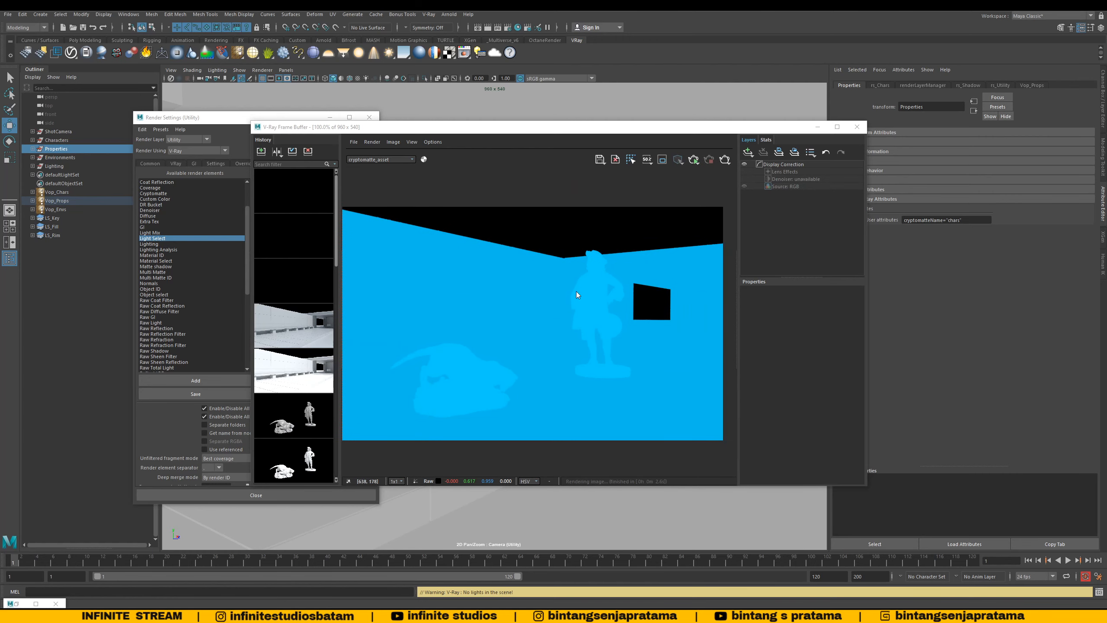
Step: Check the Characters user attribute, set the Properties group's to cryptomatteName="props" and re-render the Utility layer
click(60, 141)
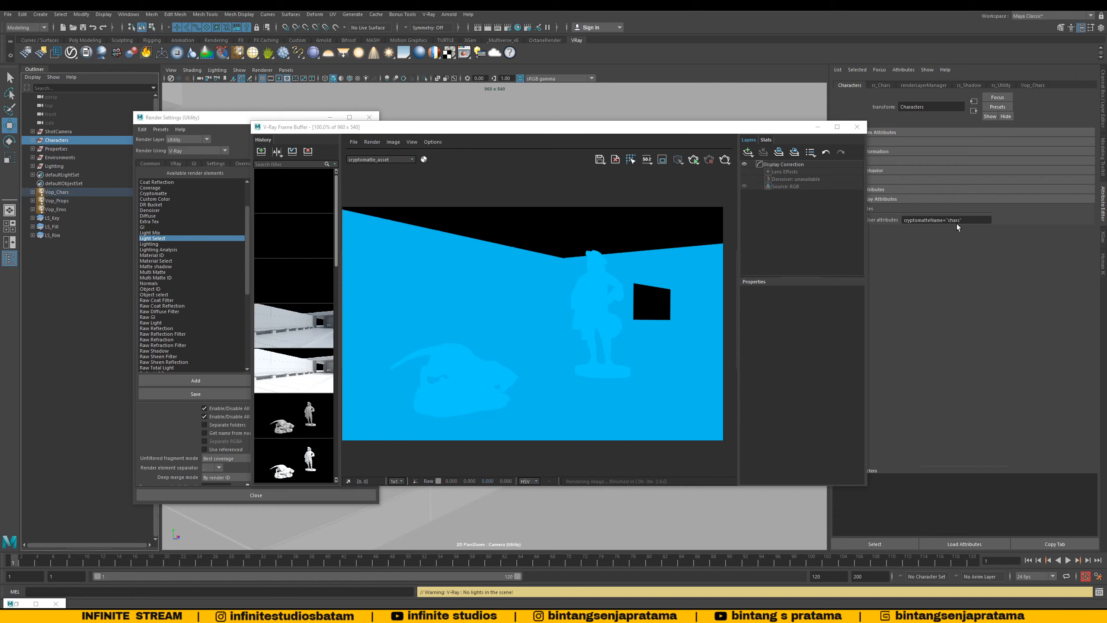
drag(948, 221, 960, 219)
click(56, 149)
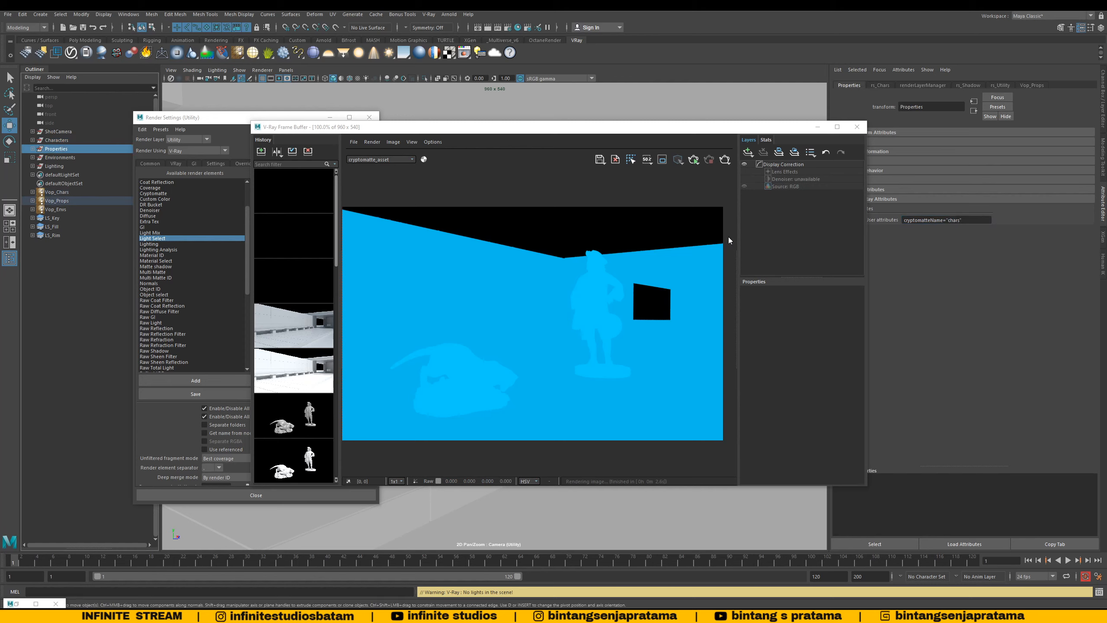
drag(948, 220, 962, 221)
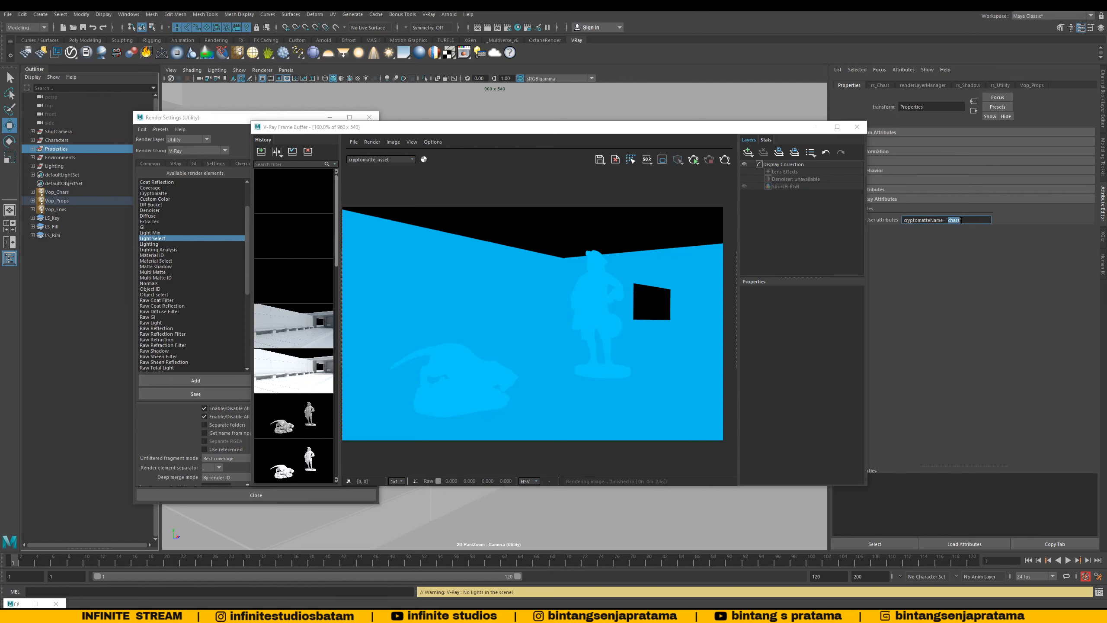
text(props)
key(Return)
click(724, 160)
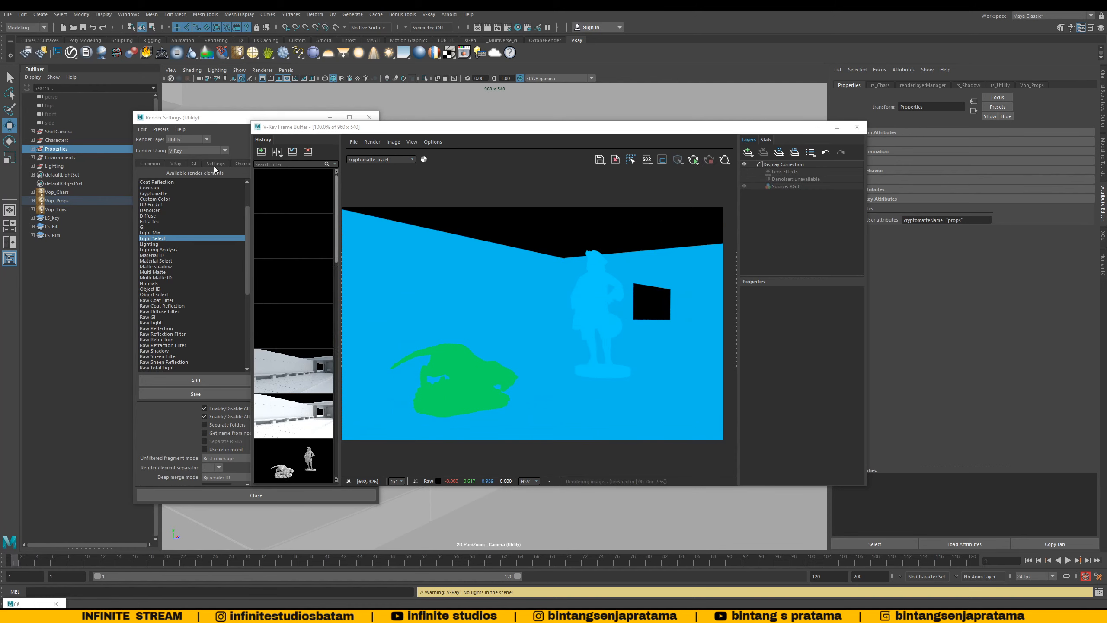
Step: Display the cryptomatte_obj pass in the frame buffer and examine the mattes of the individual objects up close
click(379, 159)
click(375, 184)
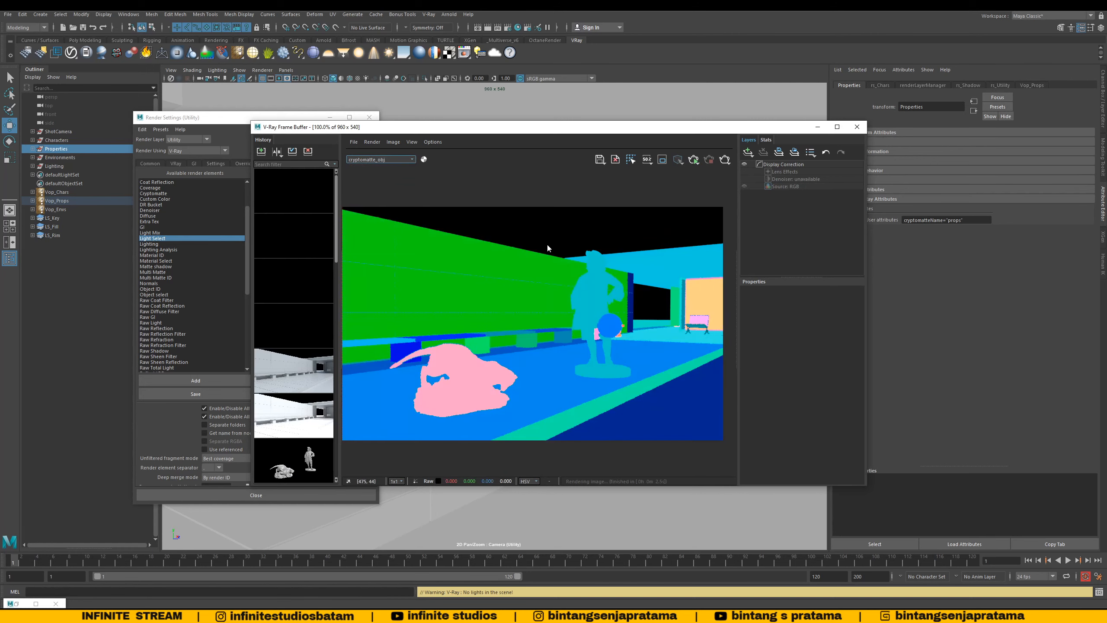
scroll(611, 299, up, 3)
scroll(578, 350, down, 3)
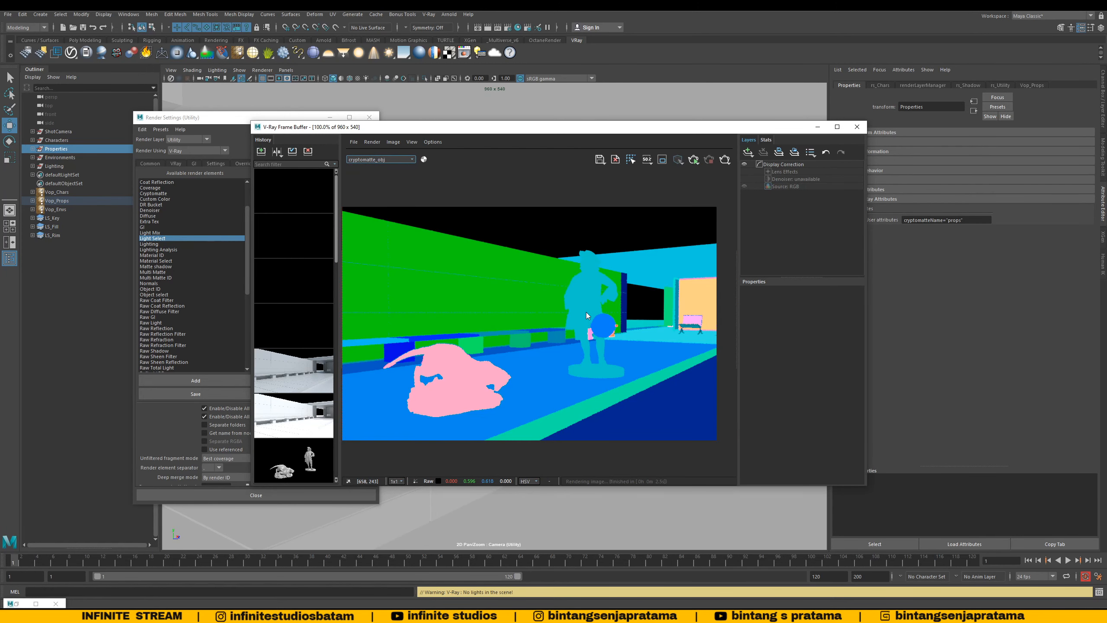
scroll(587, 311, up, 2)
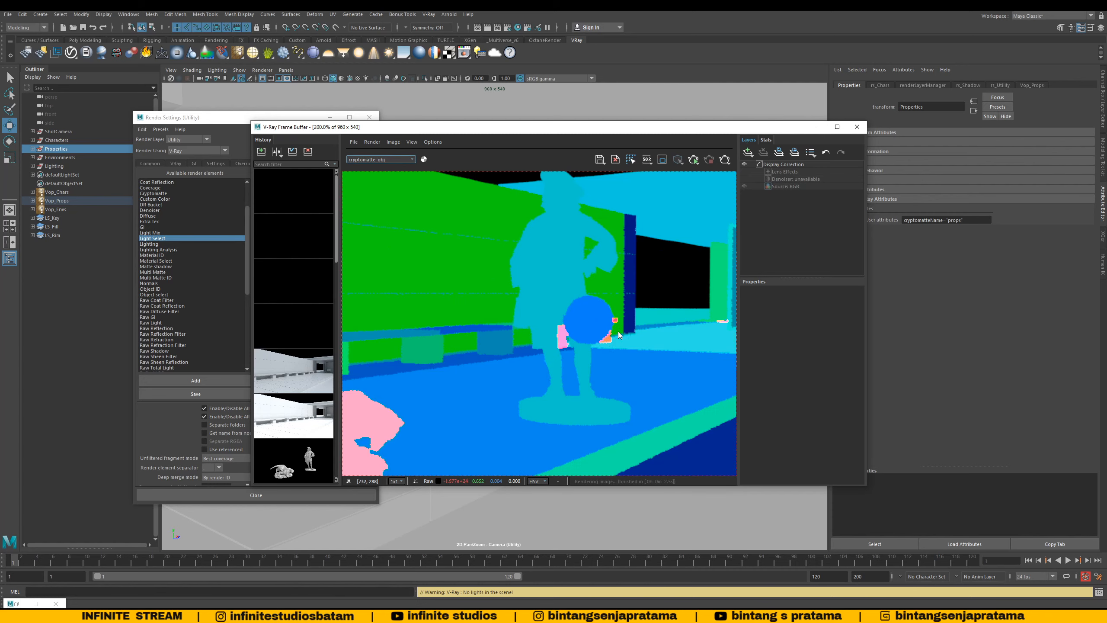
scroll(542, 256, down, 2)
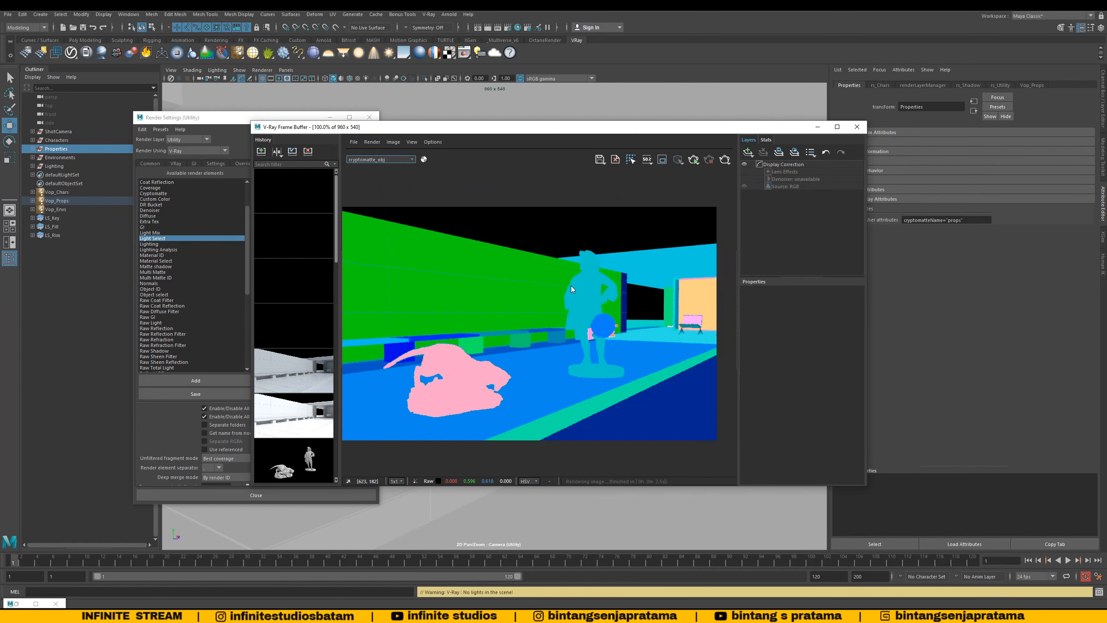
Step: Display the cryptomatte_asset pass and examine the mattes of the characters, props and environment
click(386, 160)
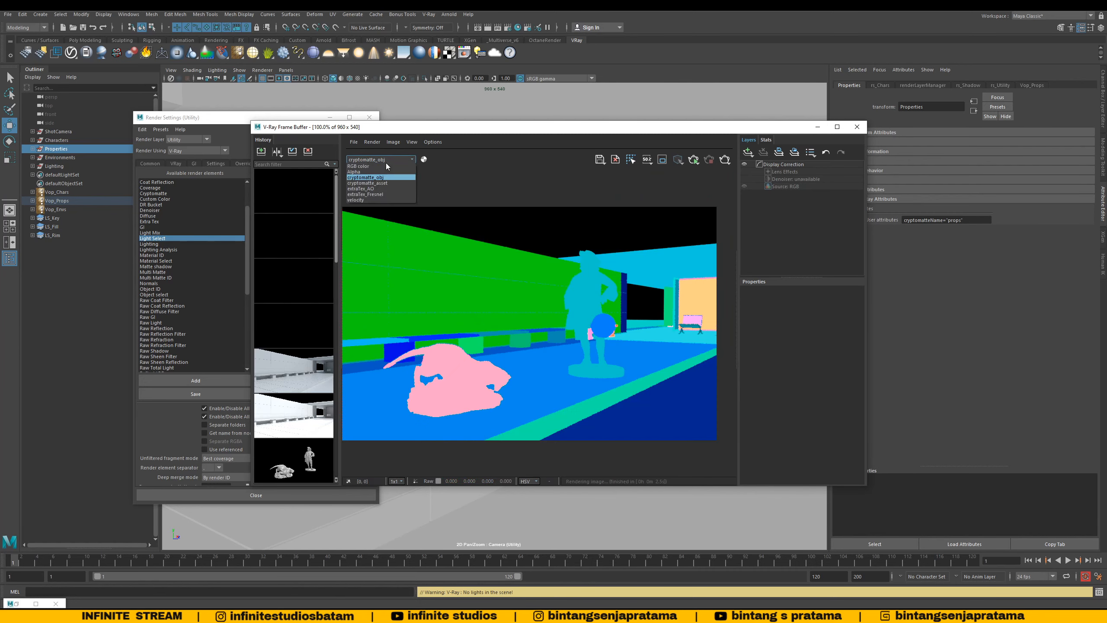
click(382, 184)
scroll(608, 313, up, 2)
scroll(600, 306, down, 2)
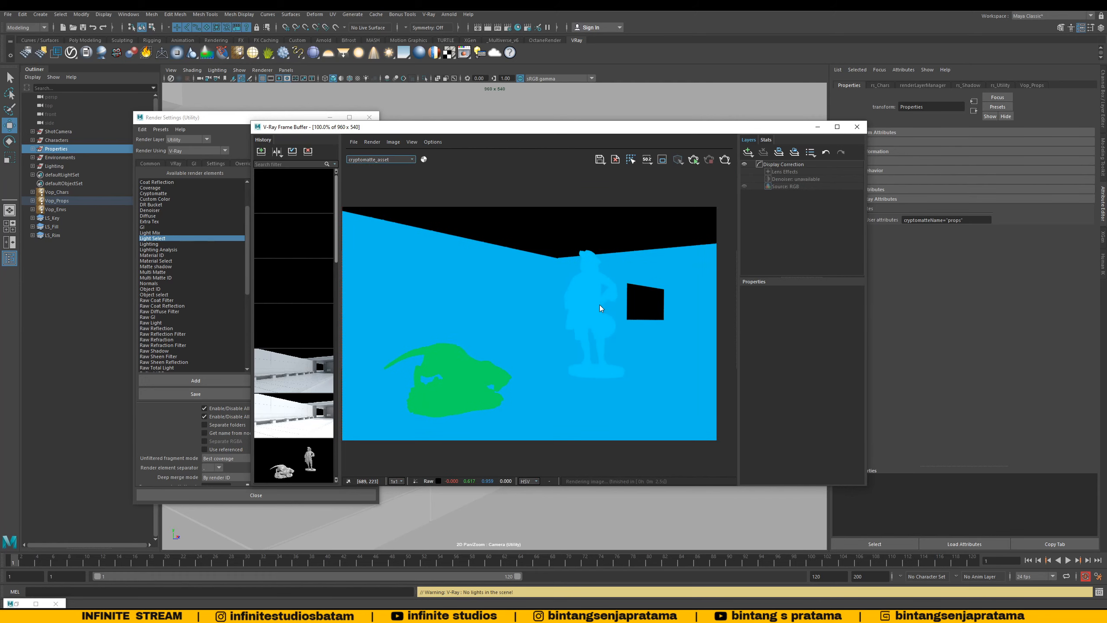
scroll(543, 252, up, 2)
scroll(603, 326, down, 2)
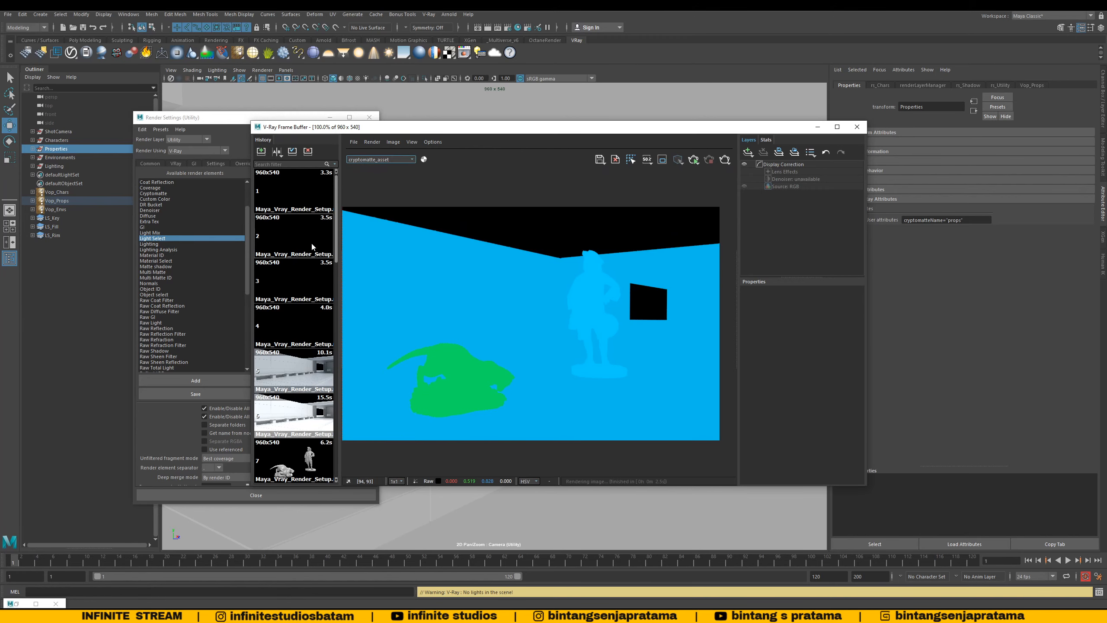
Step: Bring up the Render Setup window, collapse the Utility layer and save the scene
click(227, 126)
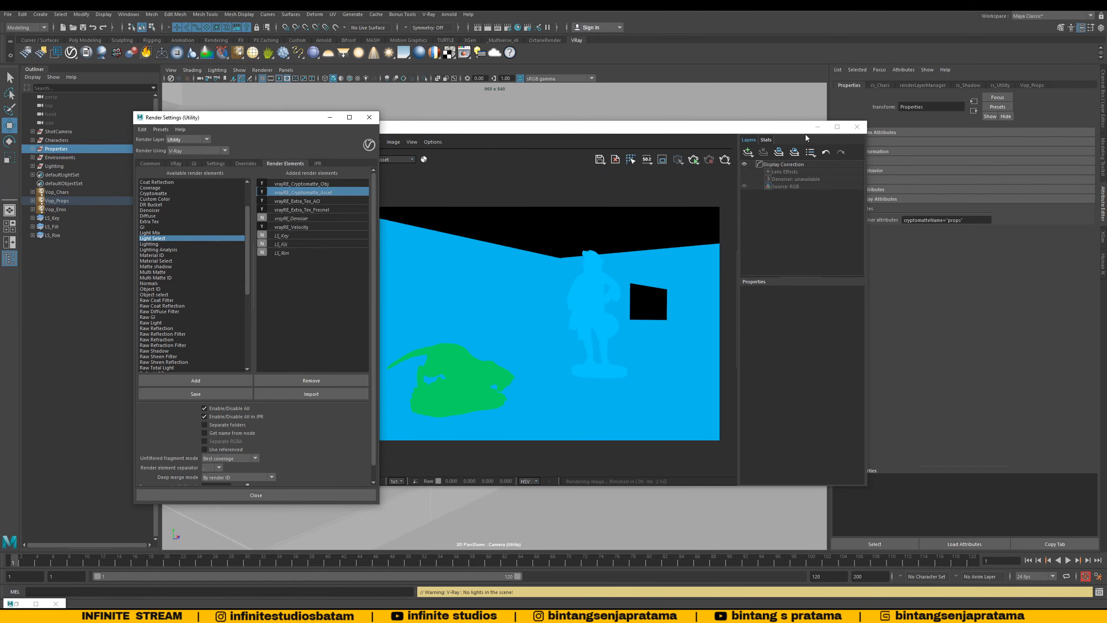
click(856, 127)
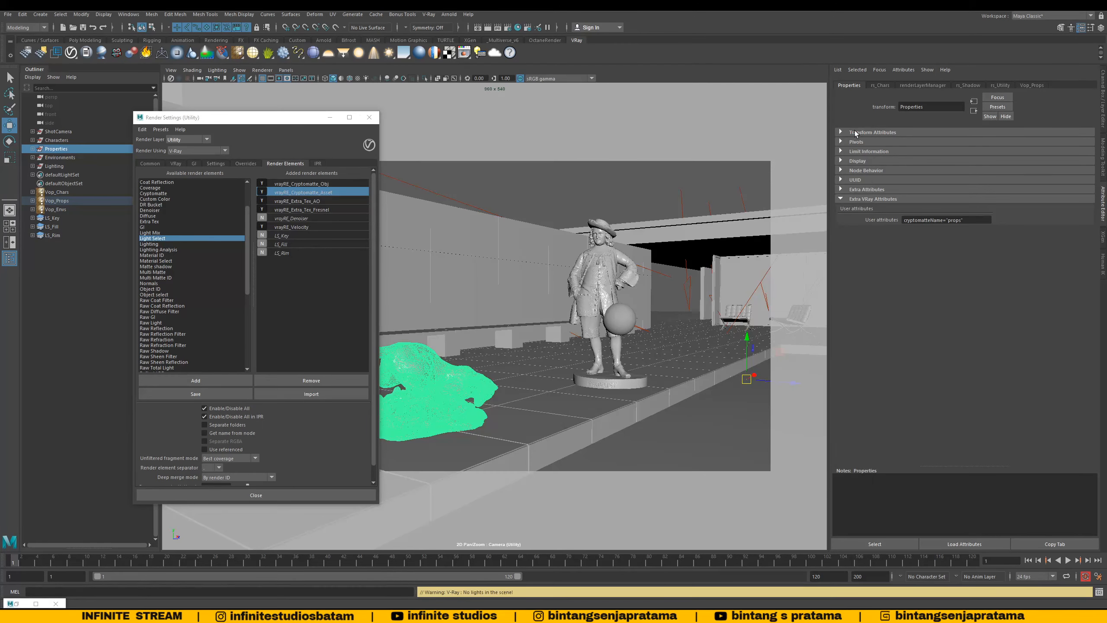
click(464, 54)
drag(415, 127, 458, 120)
click(17, 604)
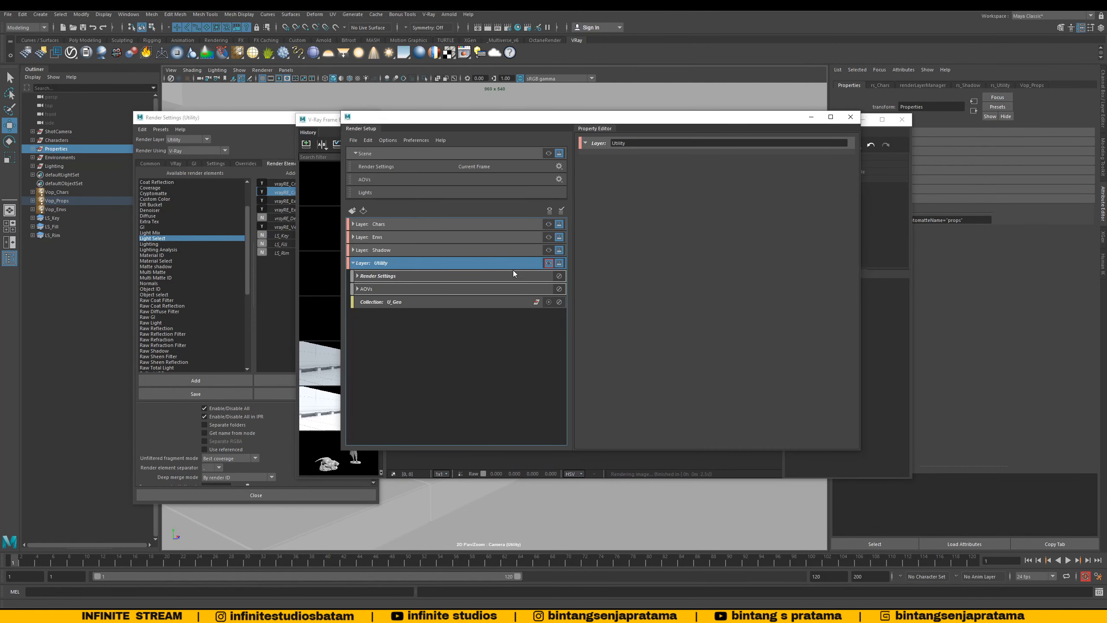
click(354, 263)
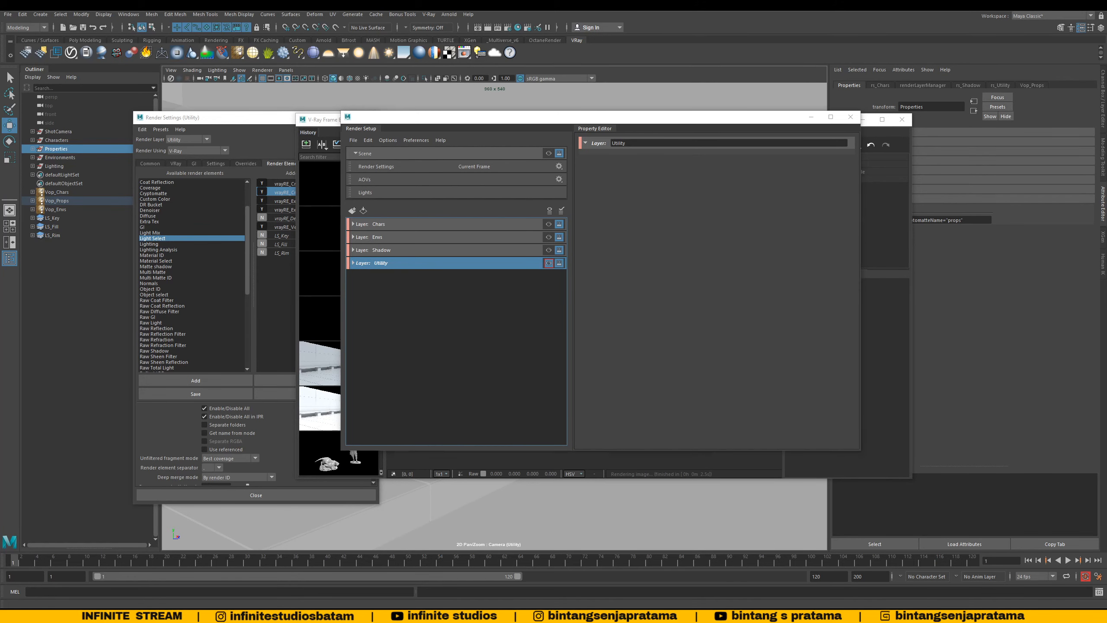
click(7, 14)
click(31, 51)
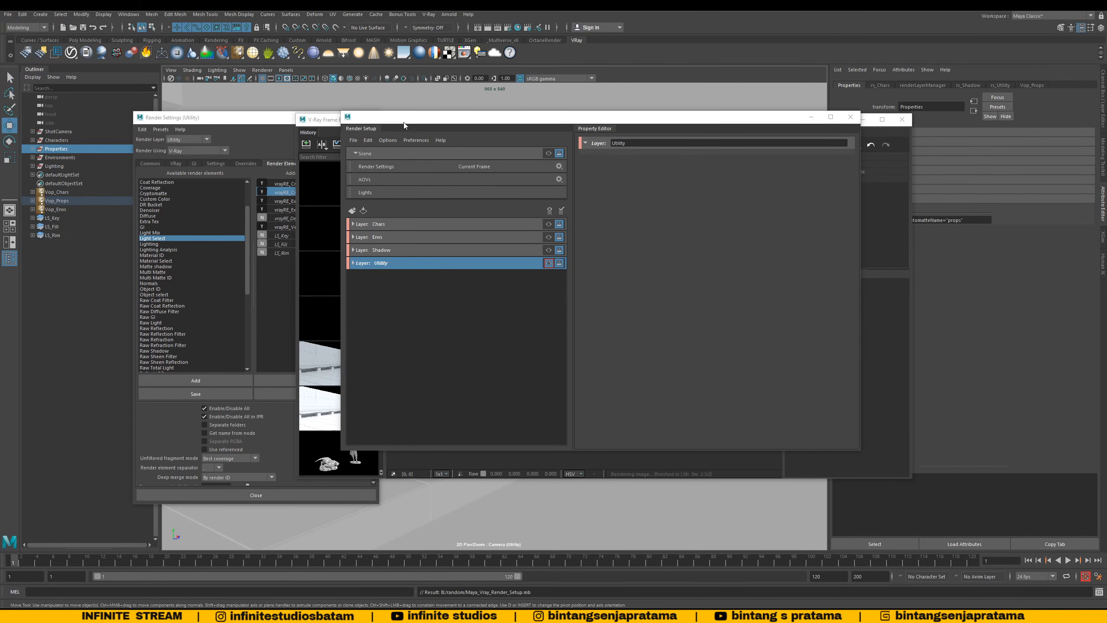
Step: Export the entire render setup to a JSON file named RenderSetup_ShotLighting
mouse_move(403, 122)
mouse_down()
mouse_move(416, 122)
mouse_move(384, 122)
mouse_up()
click(333, 140)
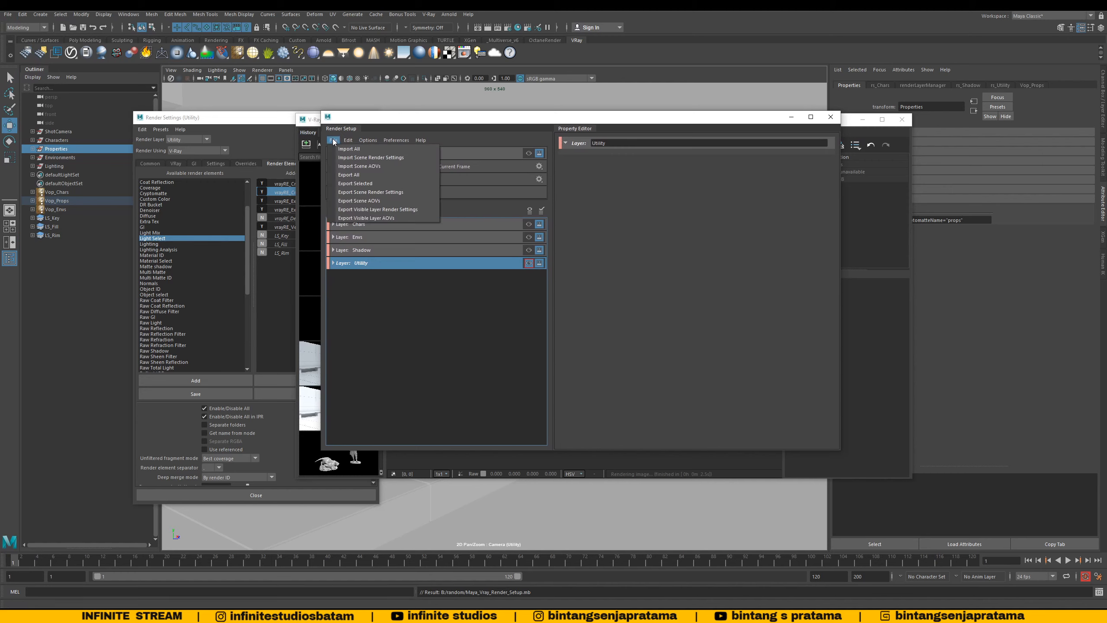
click(364, 175)
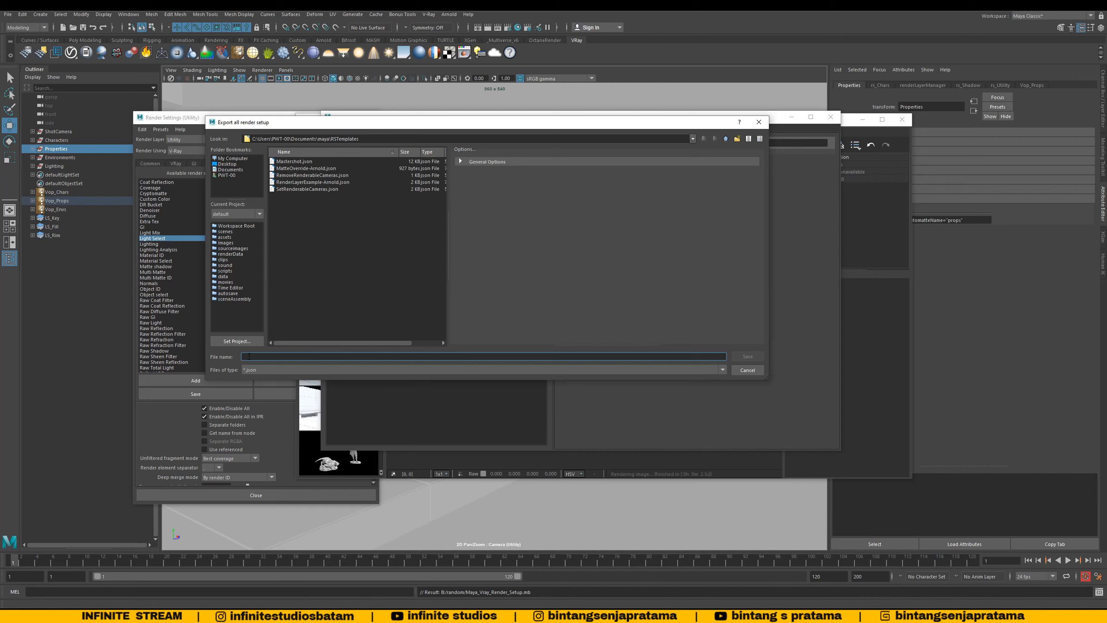
text(Render)
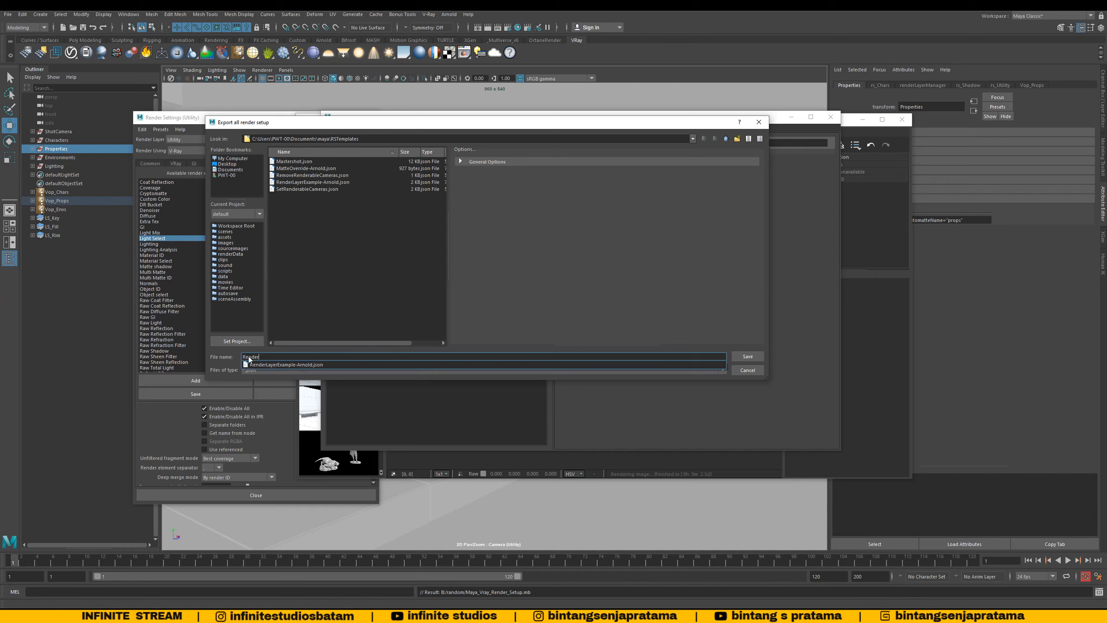
text(Setup)
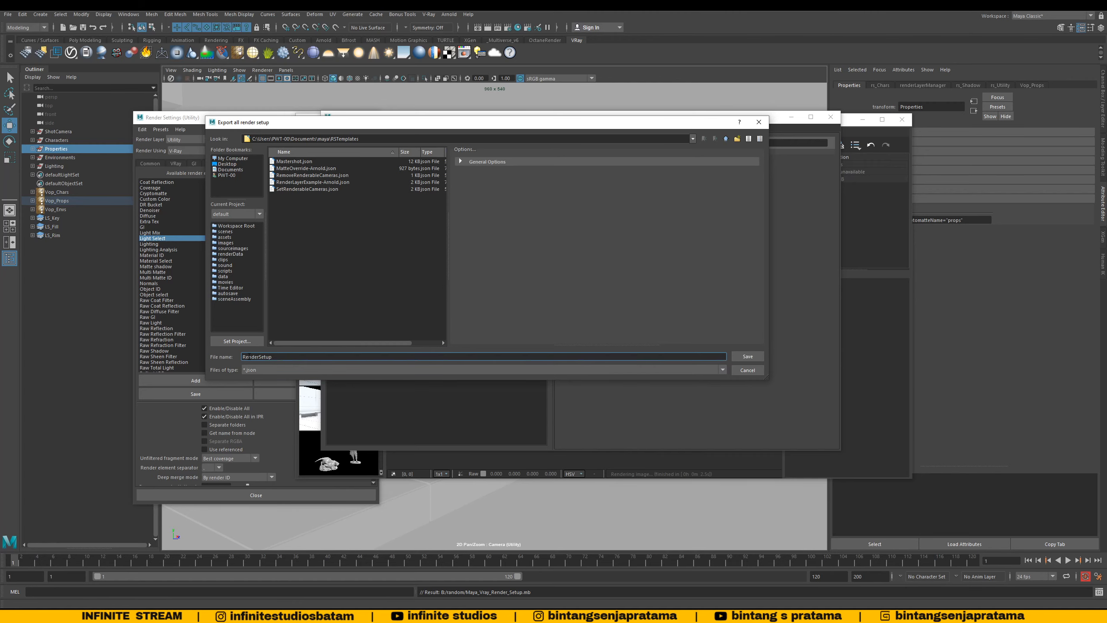
text(_ShotLighting)
key(Return)
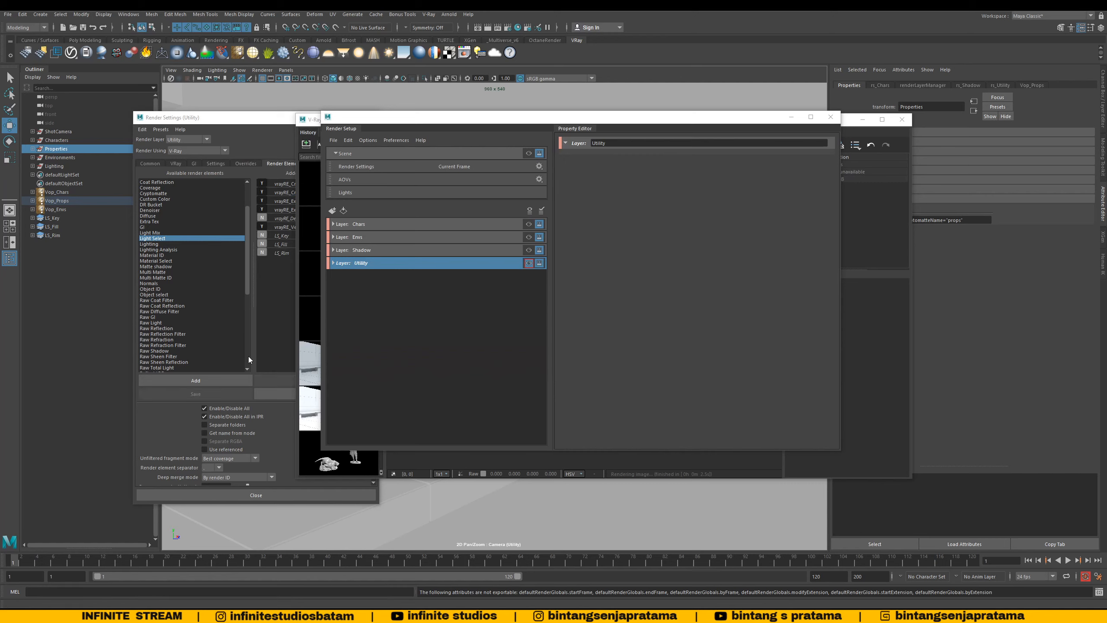
Step: Make the master scene layer visible and export the whole render setup again, overwriting RenderSetup_ShotLighting.json
click(529, 153)
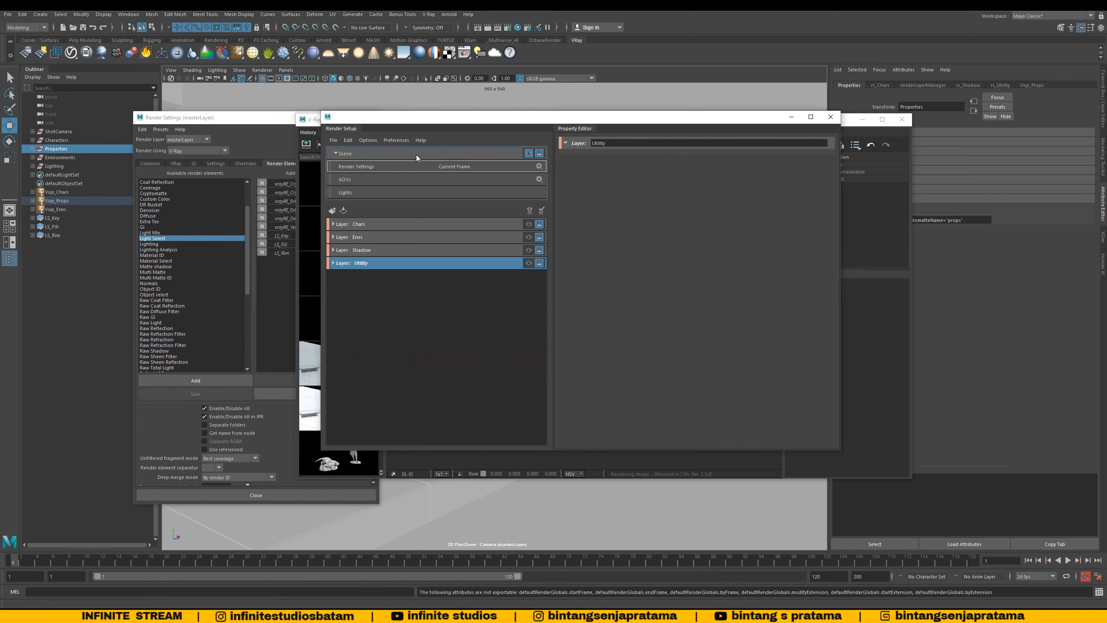
click(333, 140)
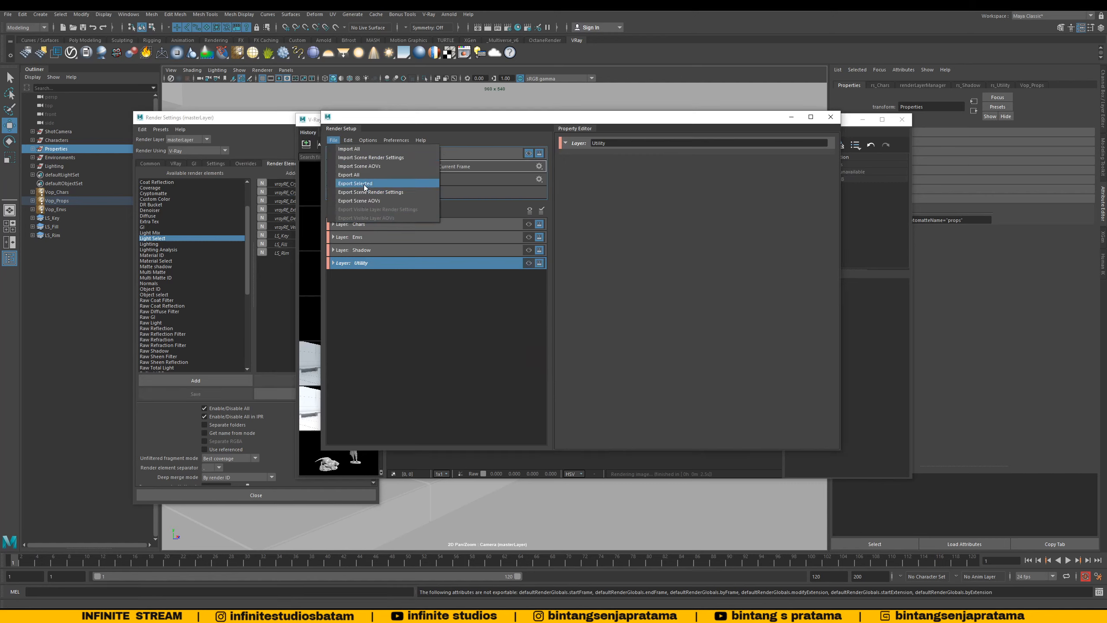
click(355, 176)
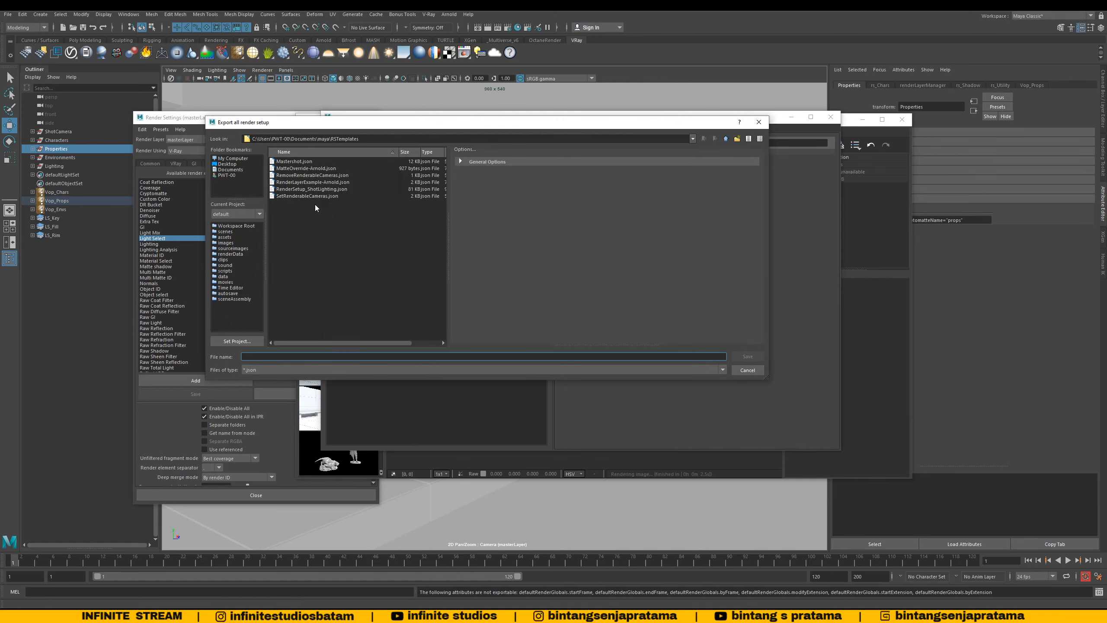
click(299, 189)
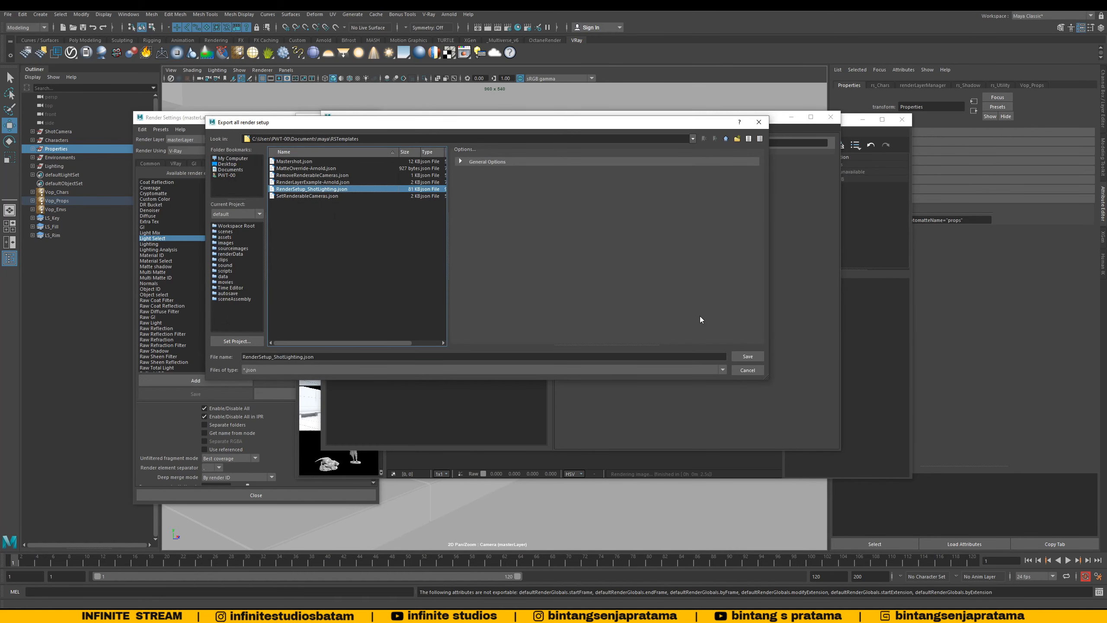
click(743, 356)
click(468, 264)
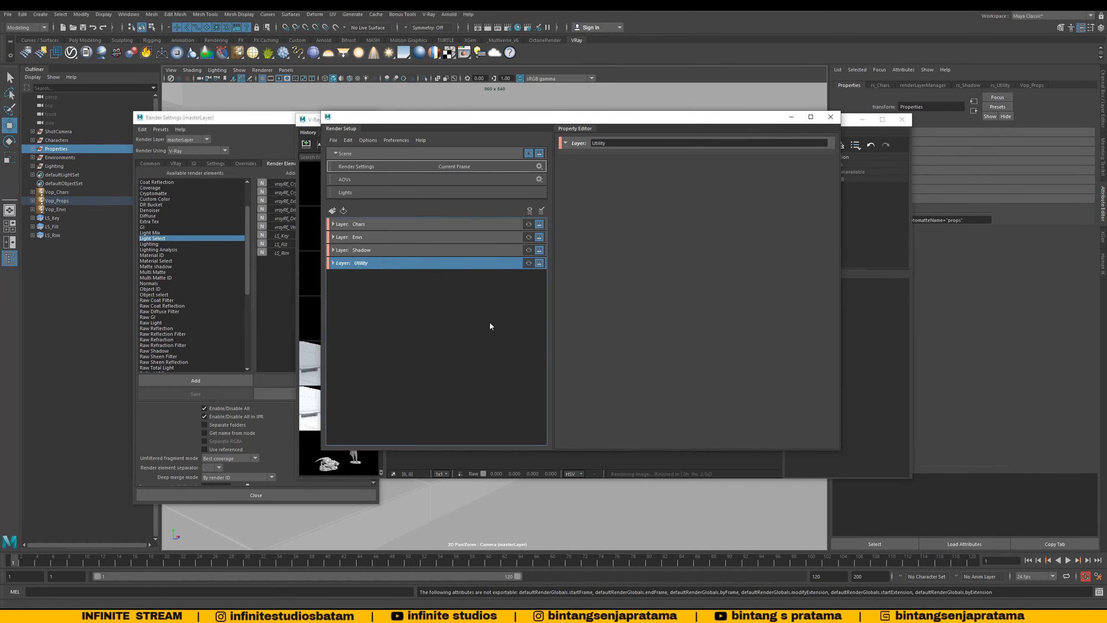
Step: Save the scene, then delete the Chars, Envs, Shadow and Utility layers from the render setup
click(234, 103)
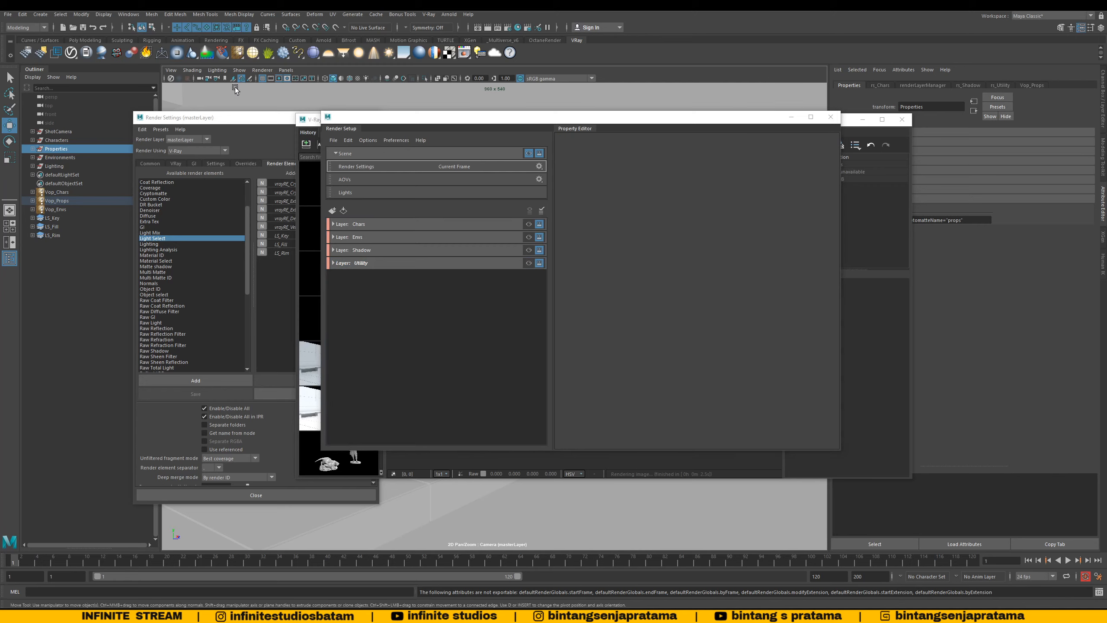
key(ctrl+s)
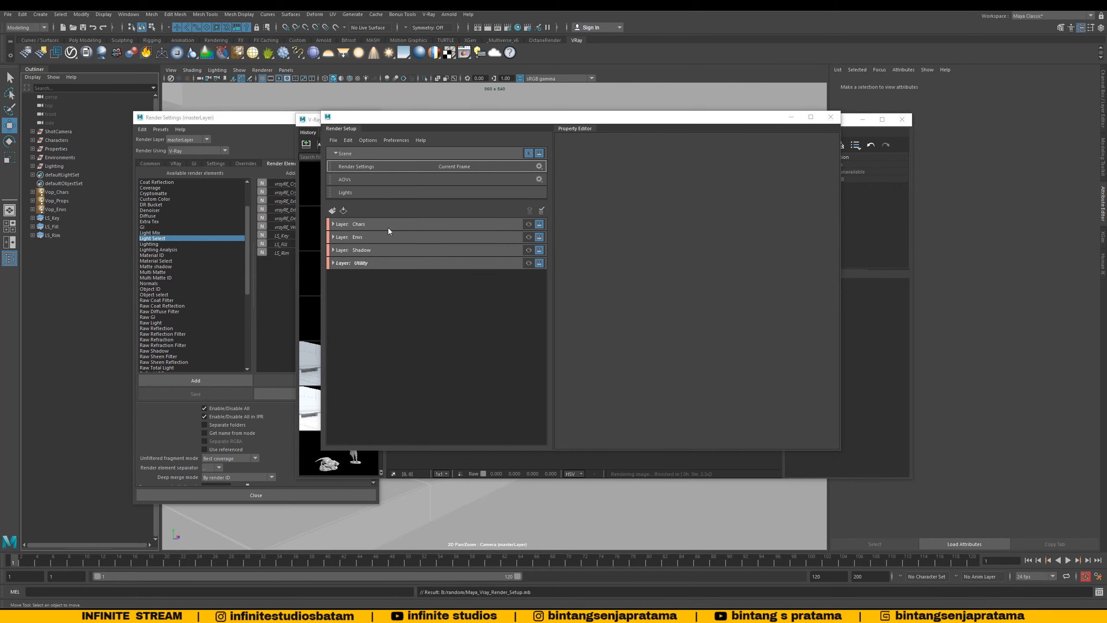
click(388, 229)
shift+click(383, 263)
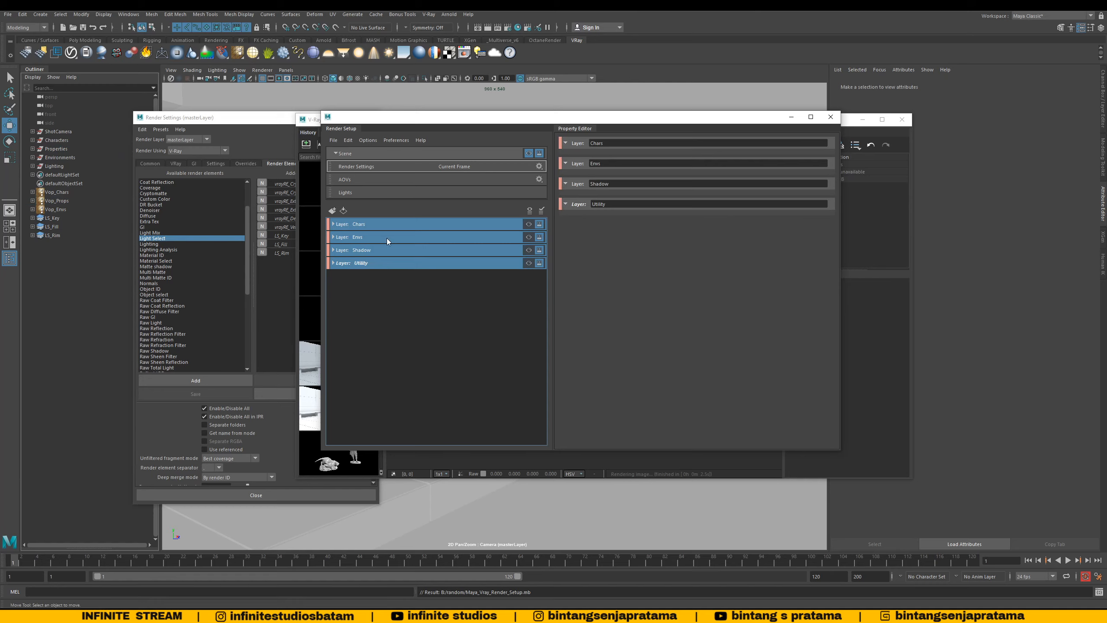
key(Delete)
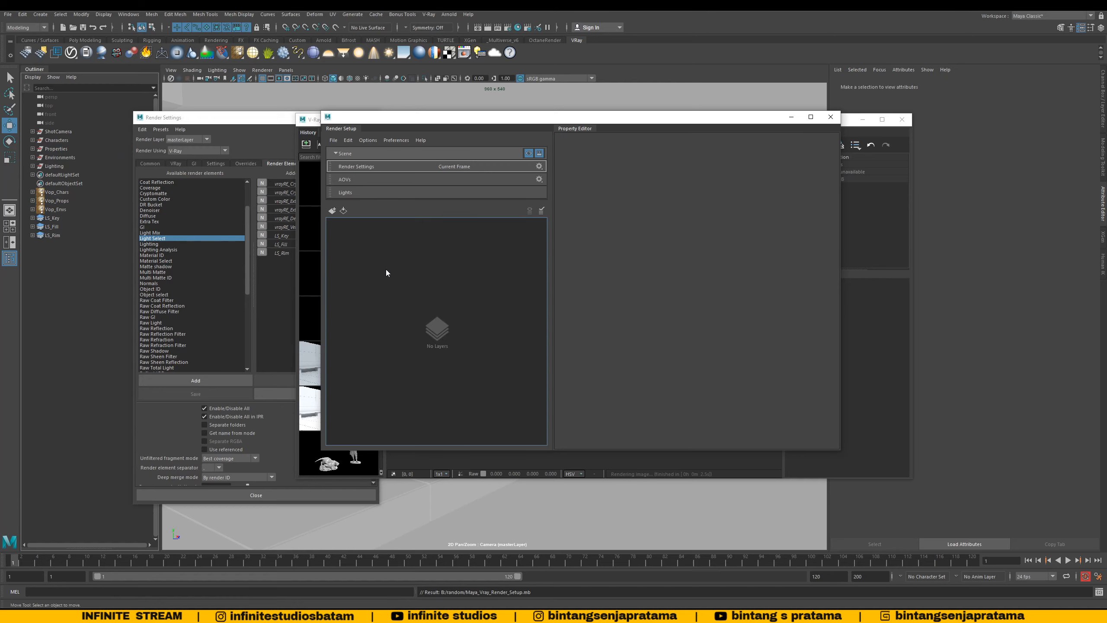
Step: Import the full render setup from RenderSetup_ShotLighting.json and collapse the imported layers
click(334, 140)
click(348, 151)
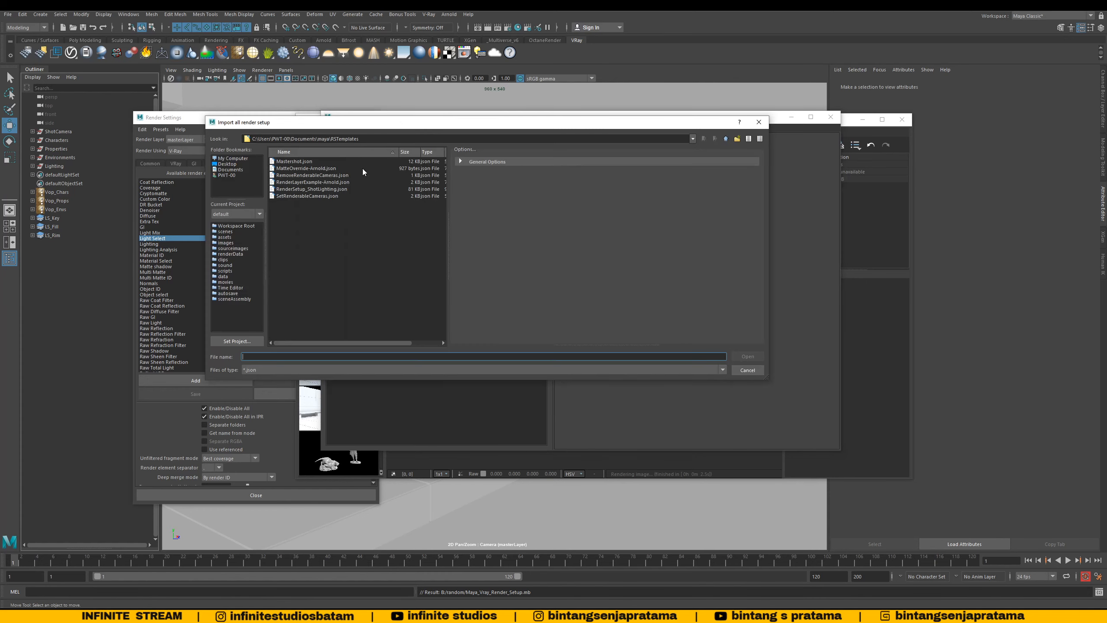
click(322, 189)
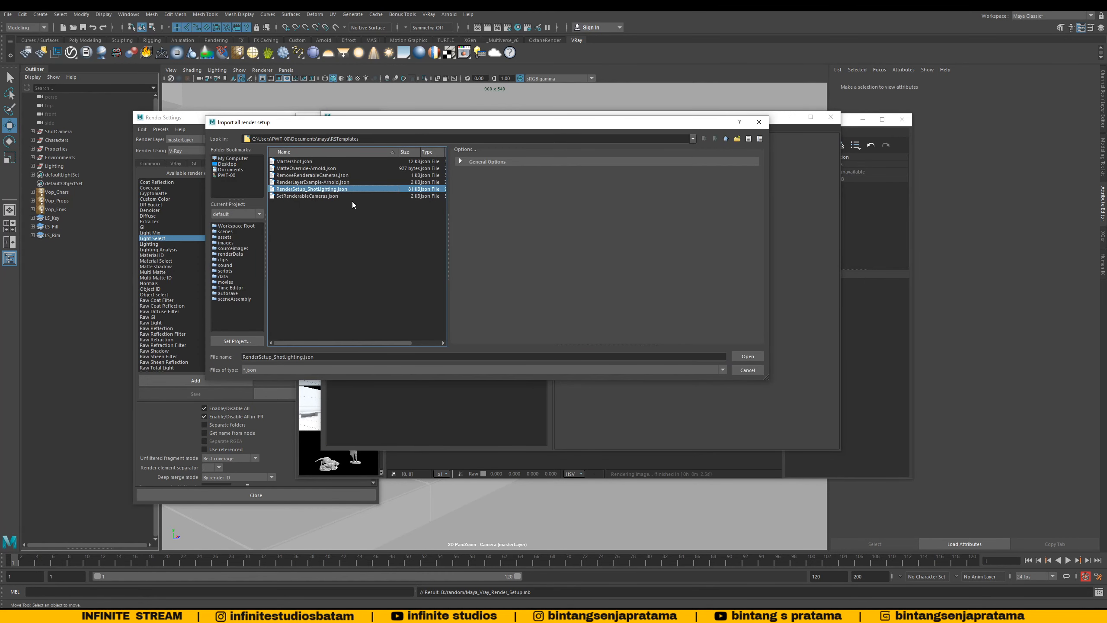
click(747, 357)
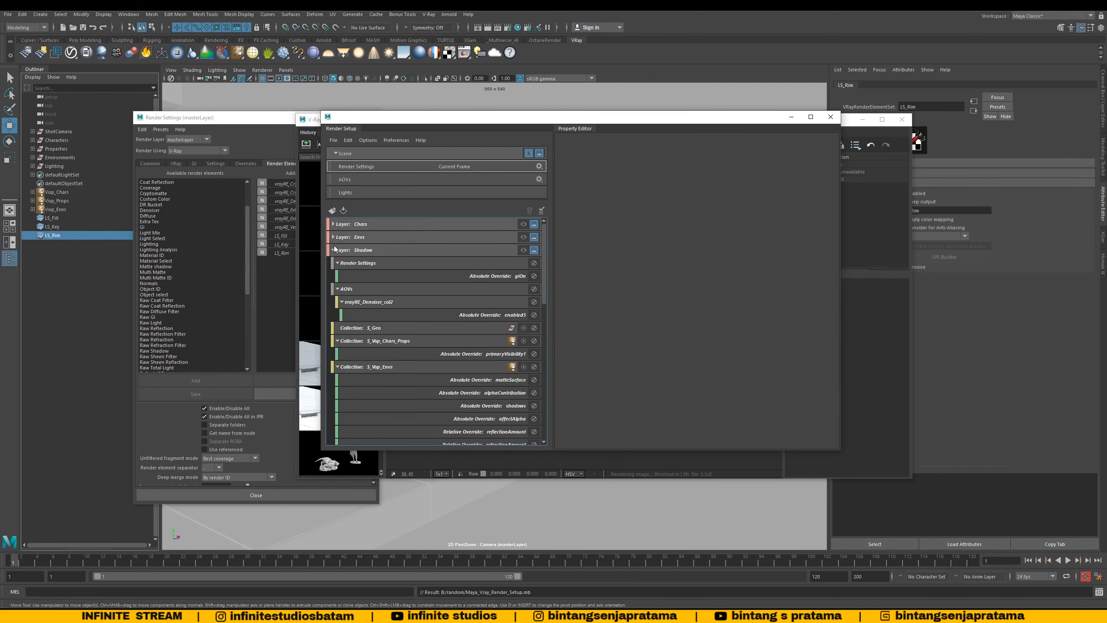
click(335, 262)
click(334, 262)
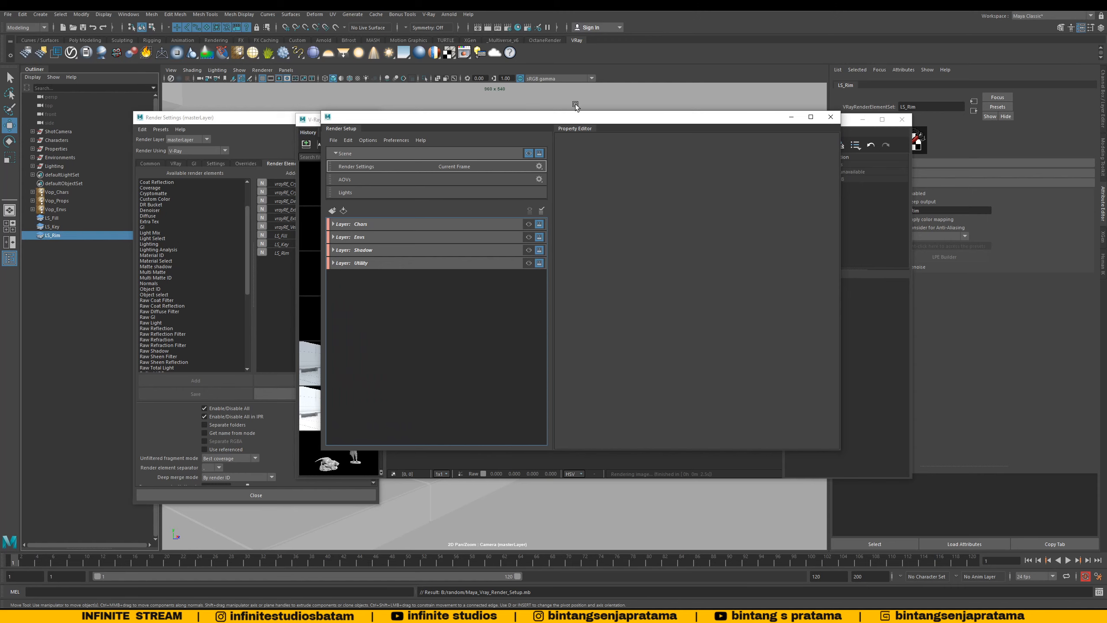
drag(615, 121, 509, 125)
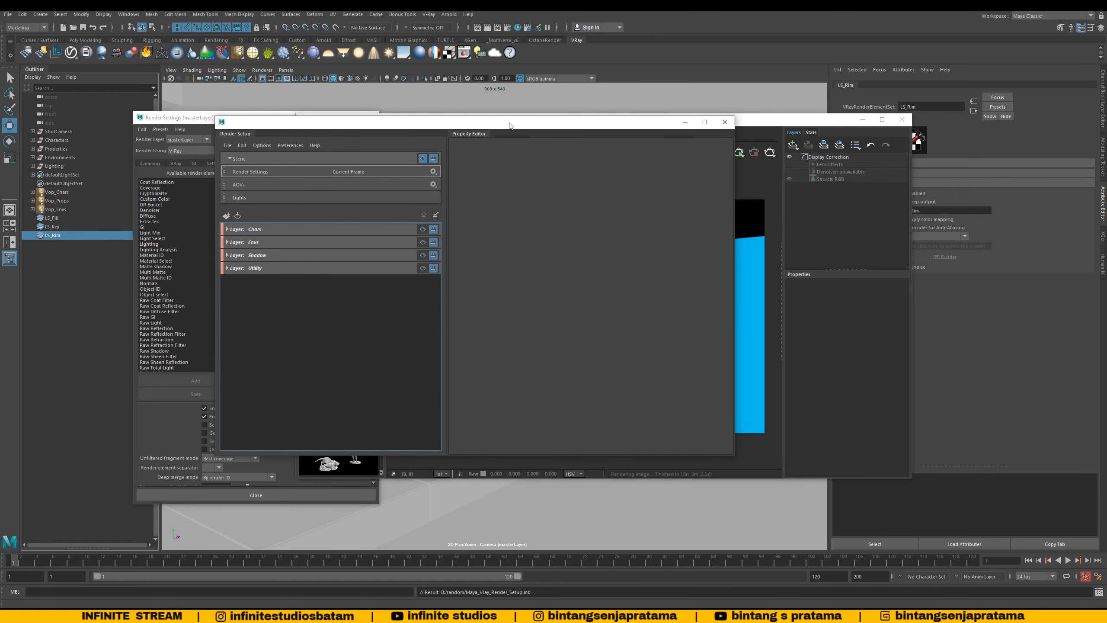
drag(846, 122, 703, 128)
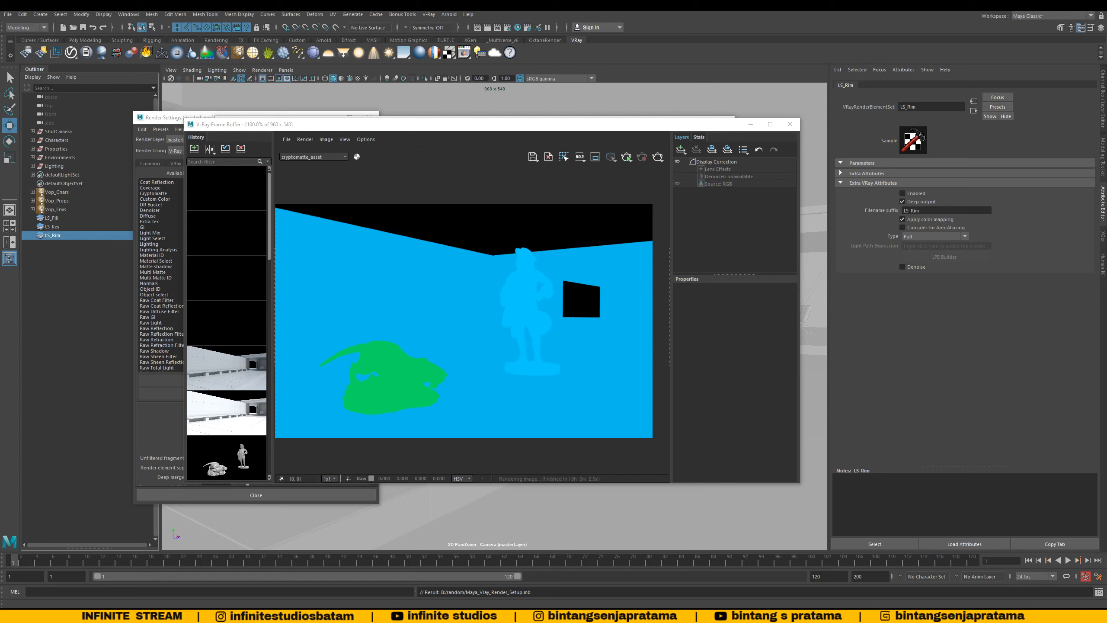
key(XF86AudioRaiseVolume)
drag(226, 130, 351, 129)
mouse_move(273, 129)
mouse_down()
mouse_move(208, 132)
mouse_move(269, 128)
mouse_up()
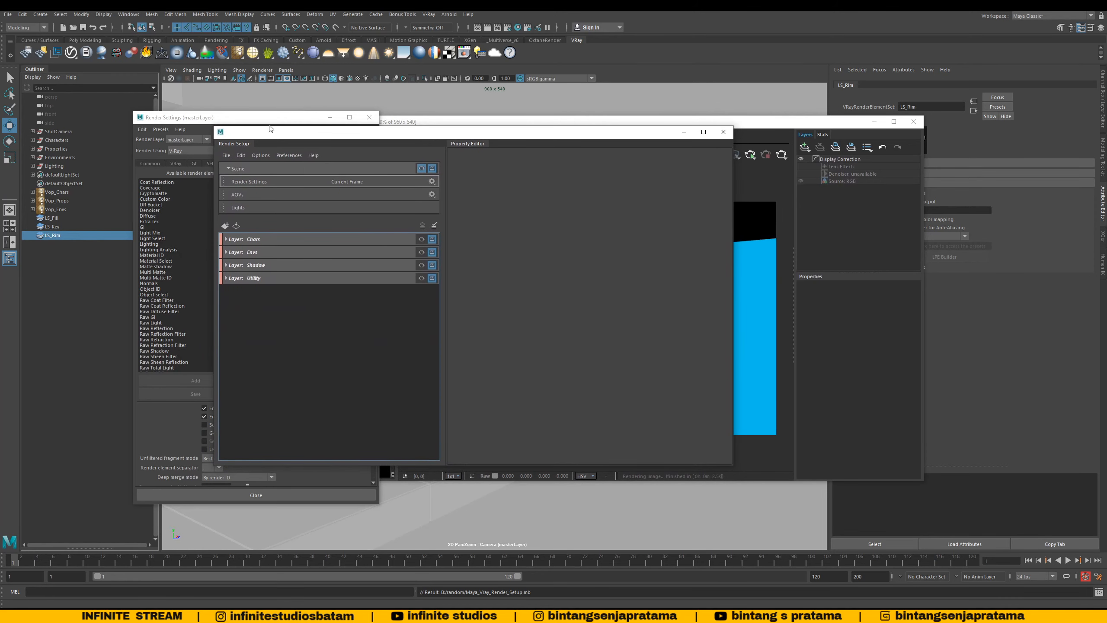
Step: Close the Render Settings and V-Ray Frame Buffer windows and make the Render Setup window narrower
click(361, 123)
click(369, 117)
drag(392, 135, 256, 124)
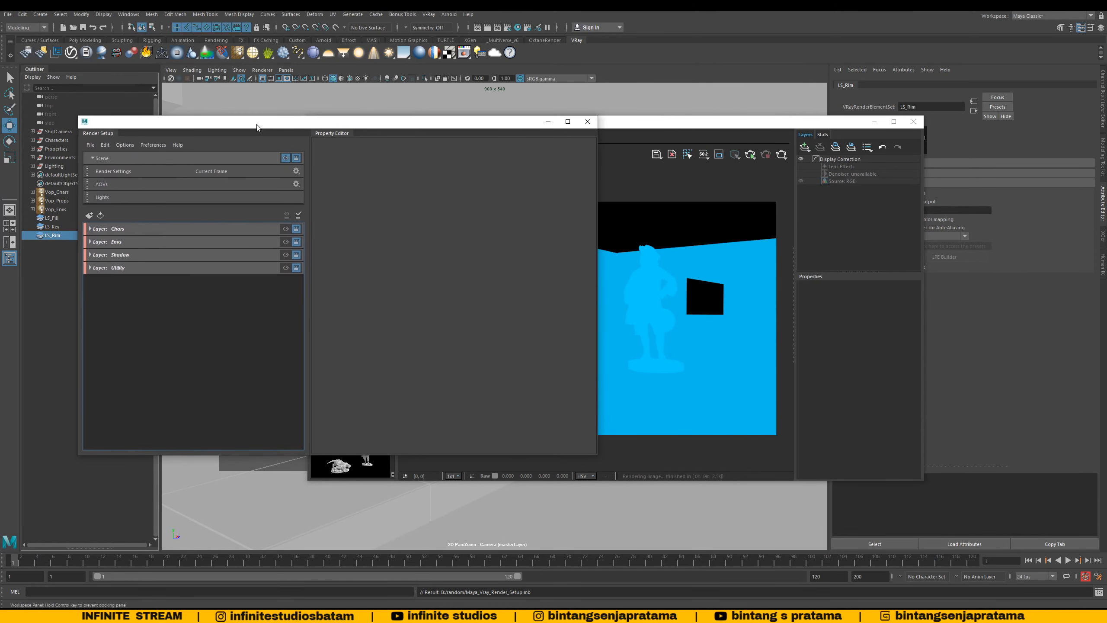
click(680, 127)
click(914, 121)
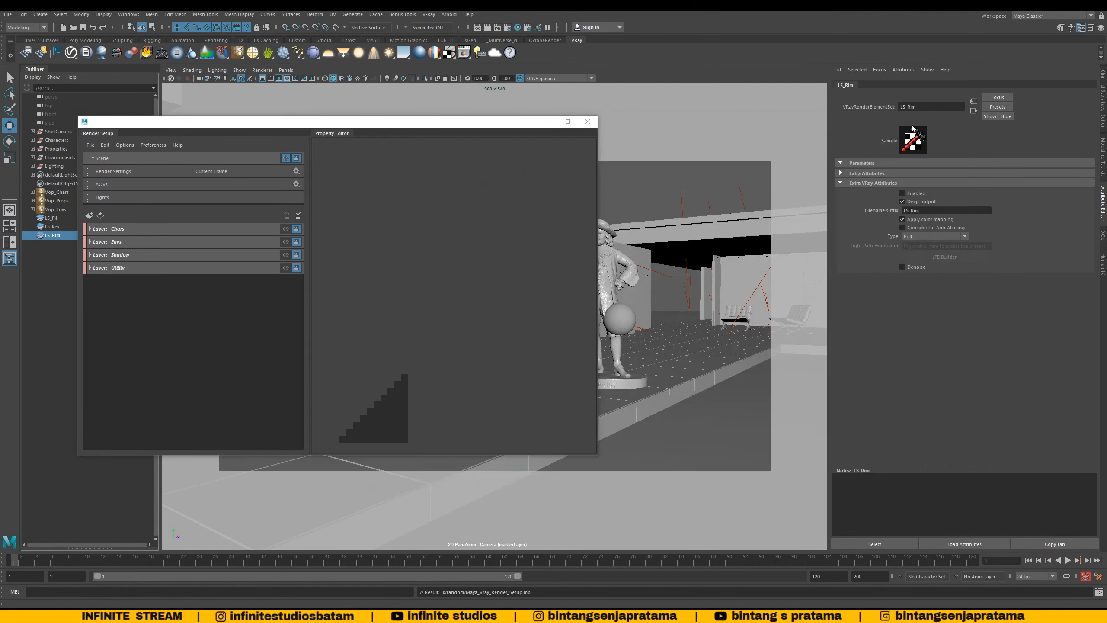
drag(485, 122, 547, 128)
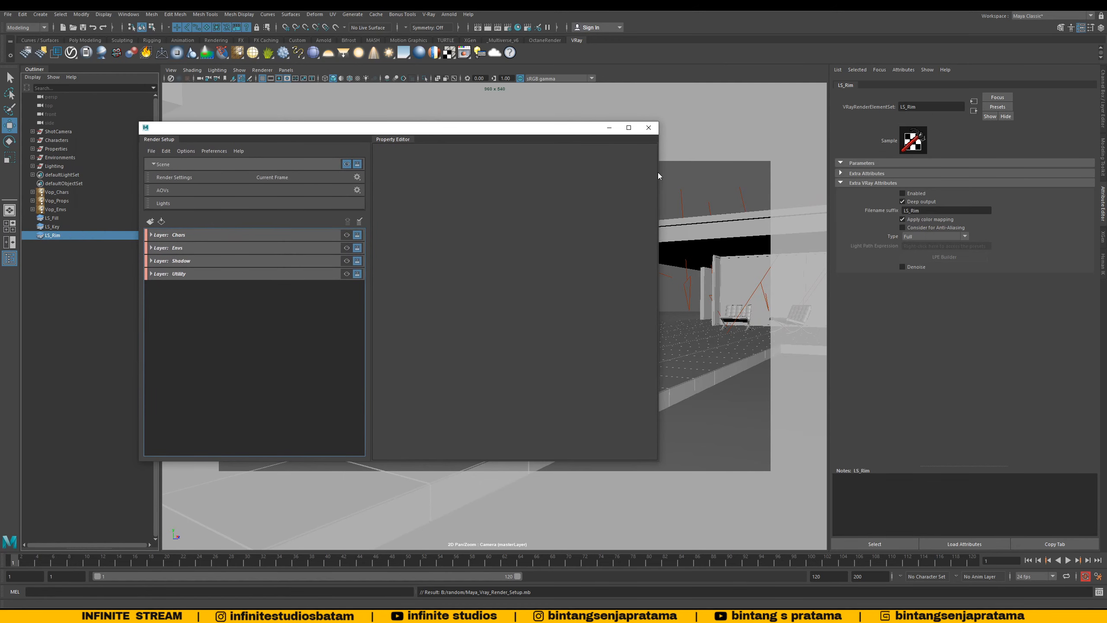
drag(659, 174, 548, 174)
drag(409, 126, 447, 151)
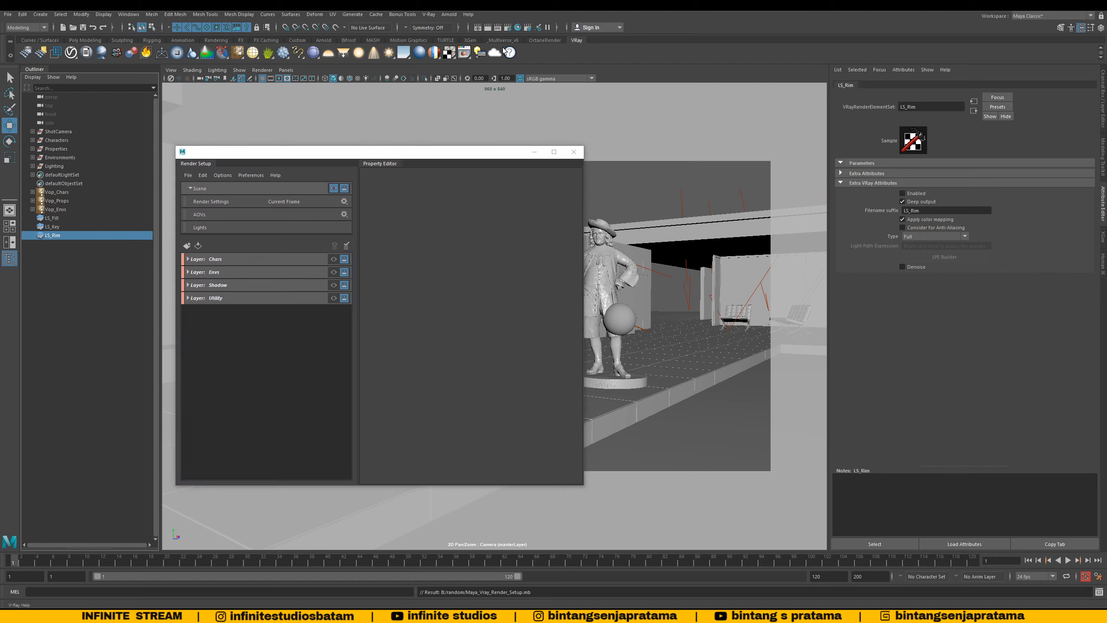
Step: In the master layer's common render settings, set the file name prefix to <Scene>/<Layer>/<Layer> using the keyword tokens
click(507, 27)
click(149, 163)
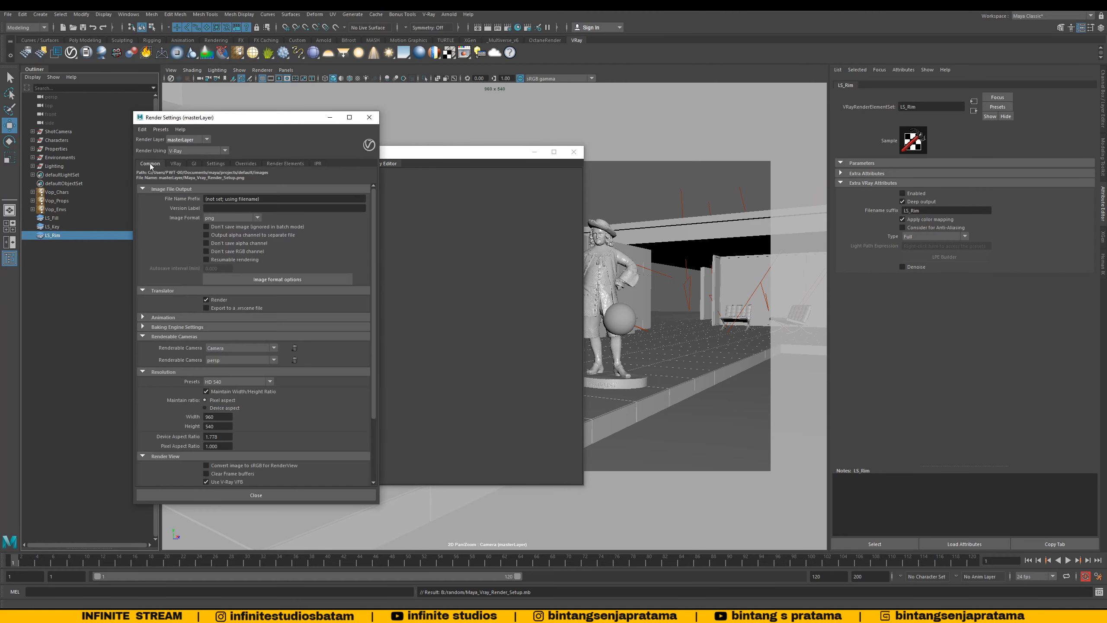
click(227, 199)
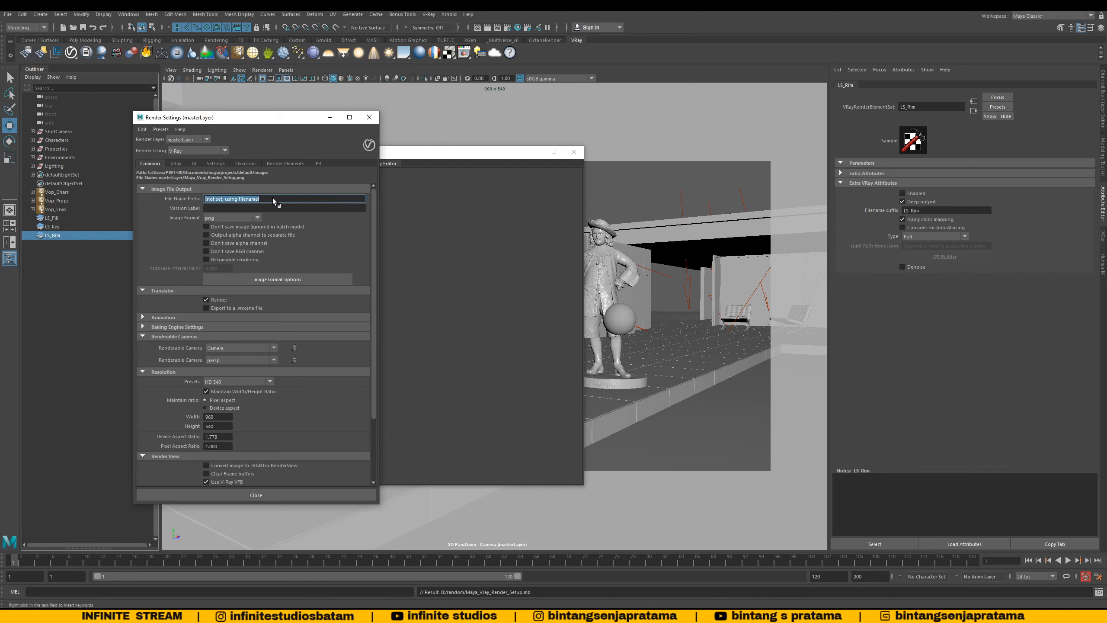
right_click(273, 198)
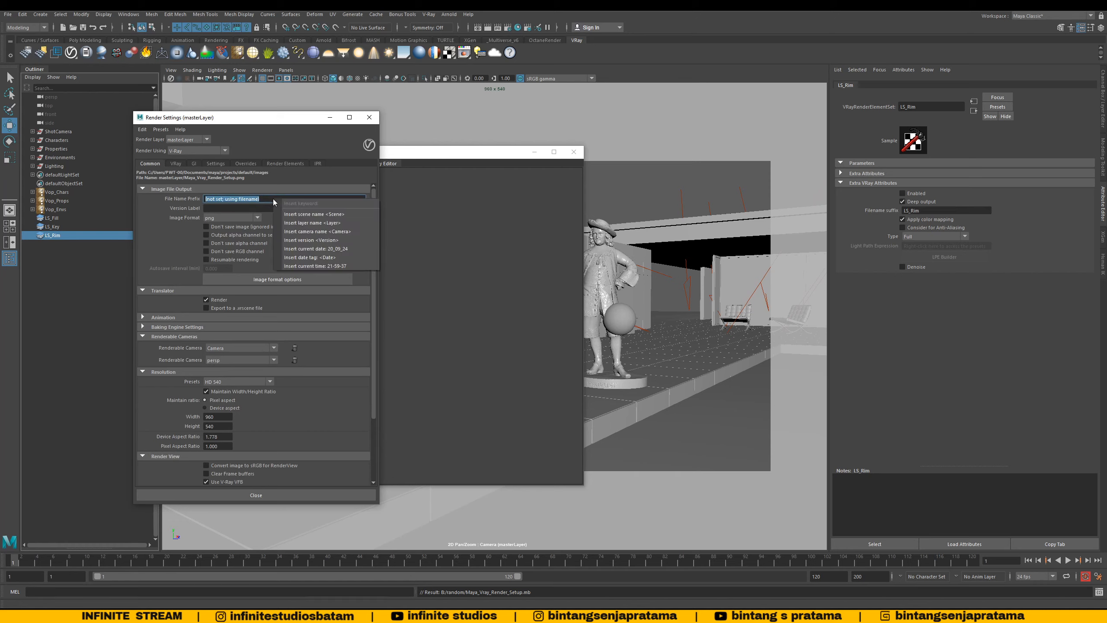
click(322, 214)
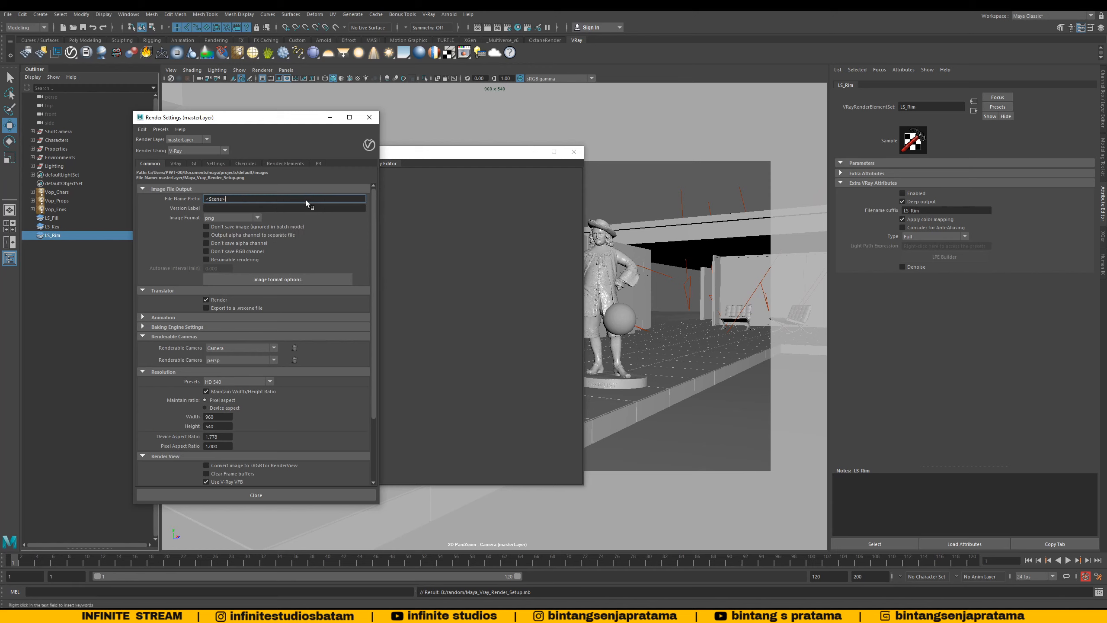
text(/)
right_click(266, 200)
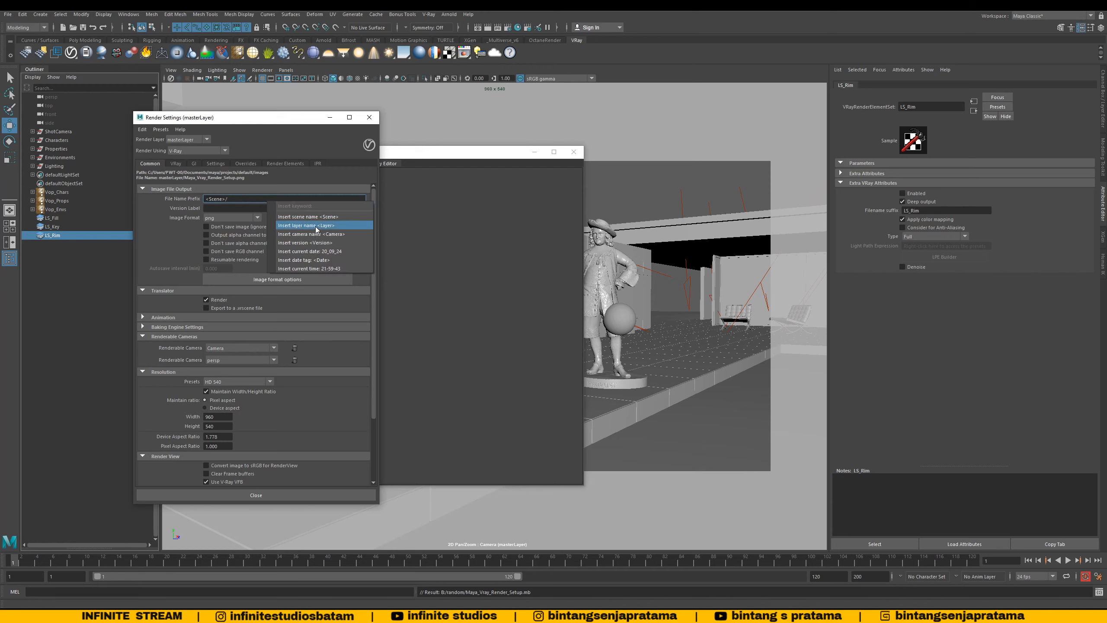
click(314, 226)
click(287, 206)
click(291, 199)
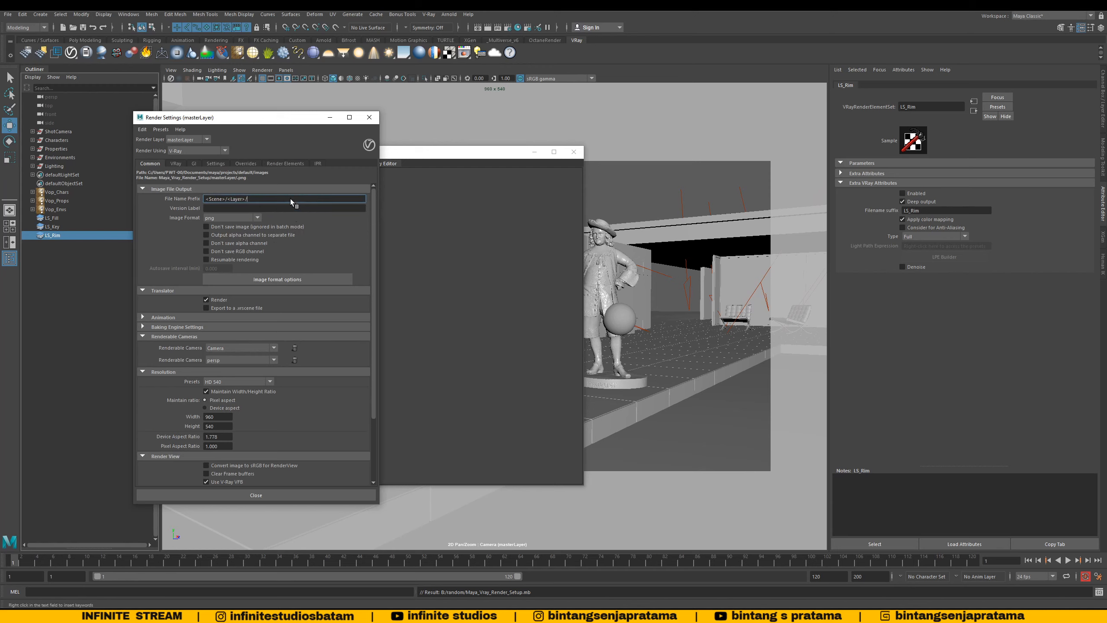
double_click(291, 199)
double_click(293, 200)
right_click(307, 198)
click(334, 224)
Step: Set the image format to exr (multichannel) and remove persp from the renderable cameras
click(231, 218)
click(232, 271)
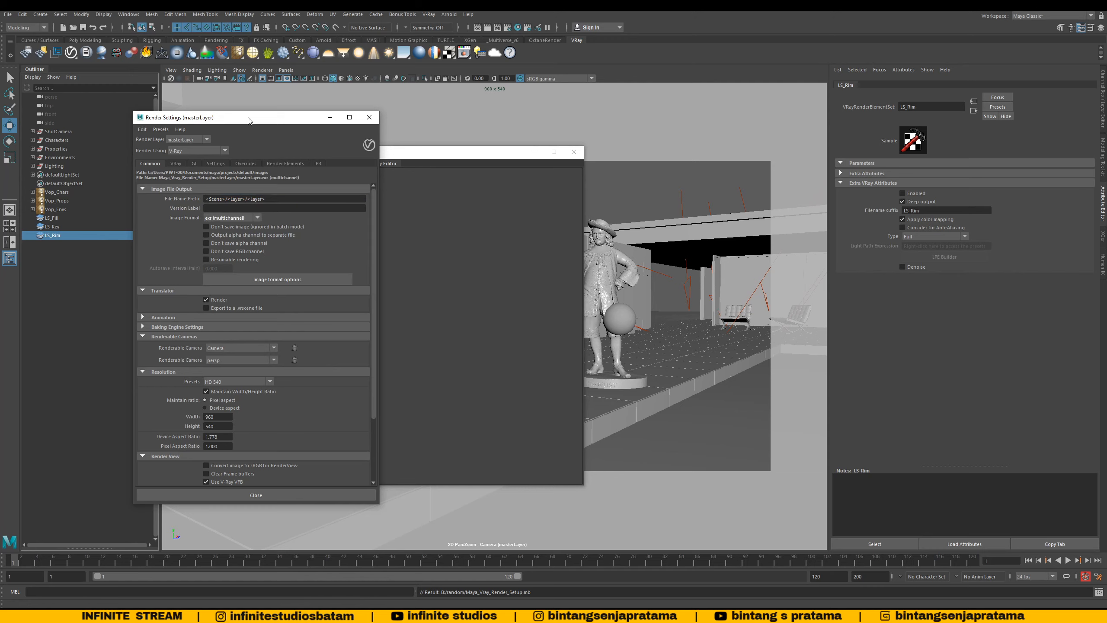
drag(246, 124, 295, 110)
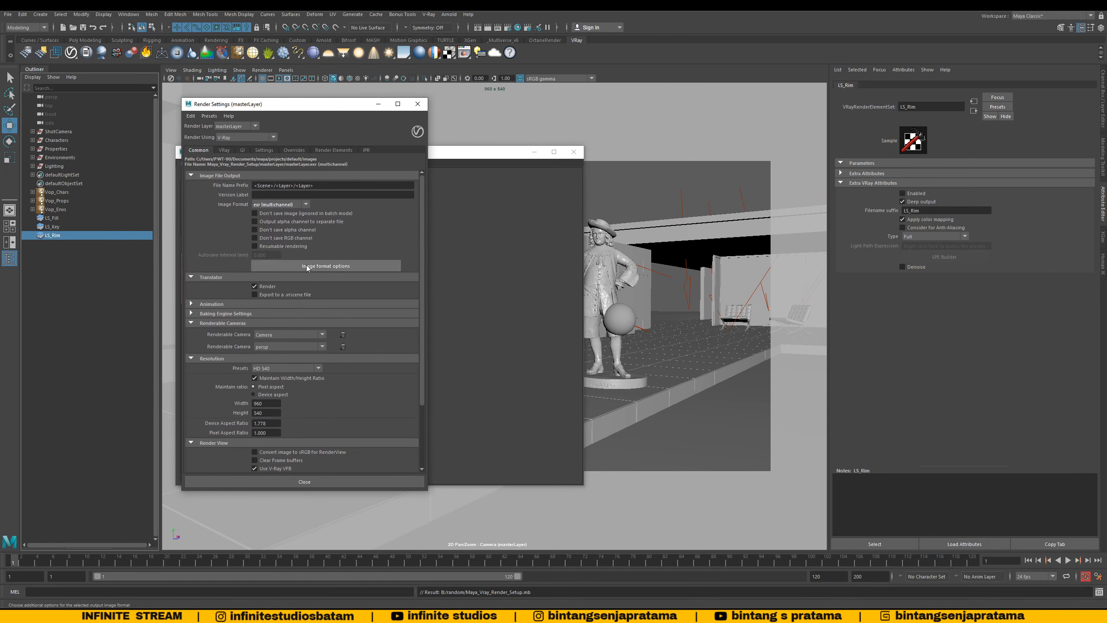
scroll(318, 330, down, 3)
scroll(323, 327, up, 2)
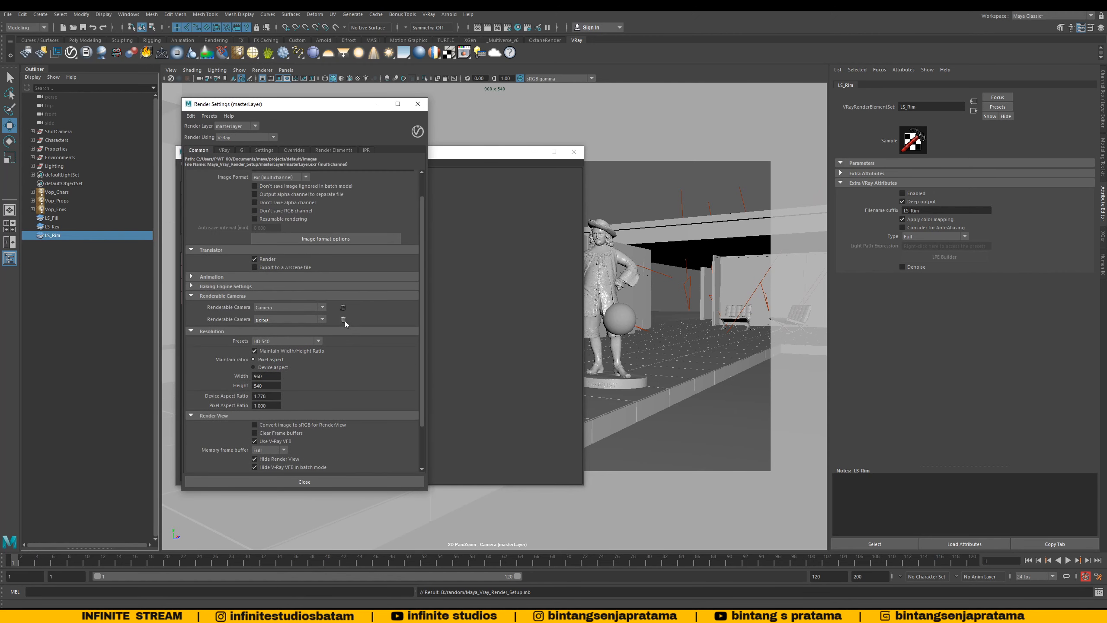
click(344, 320)
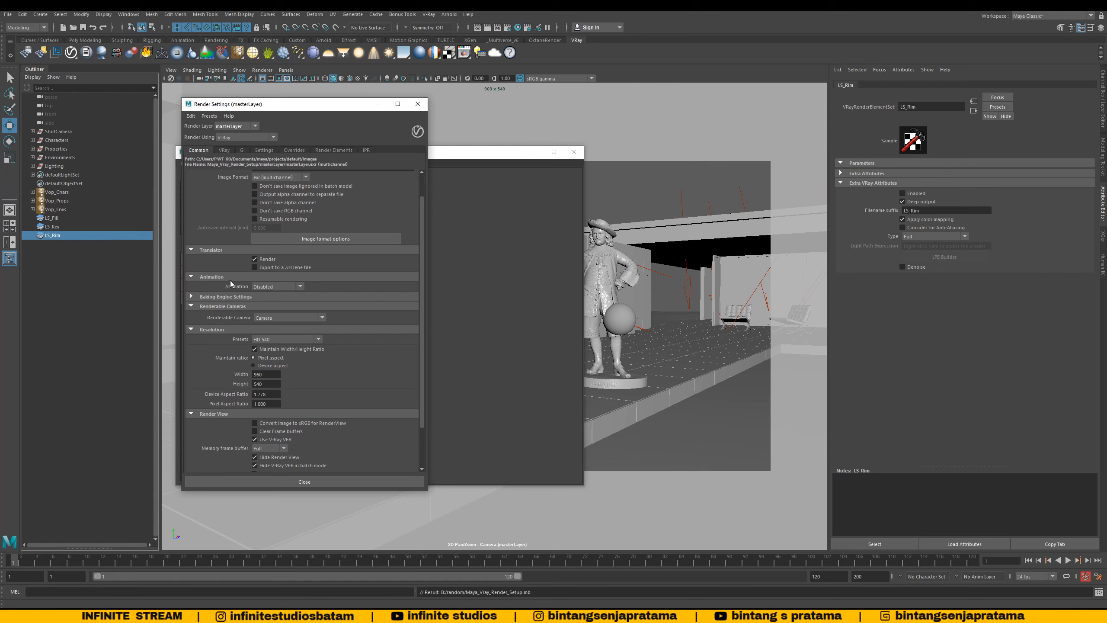
Step: Choose the OpenEXR bits per channel in the V-Ray output image options and close that window
click(326, 240)
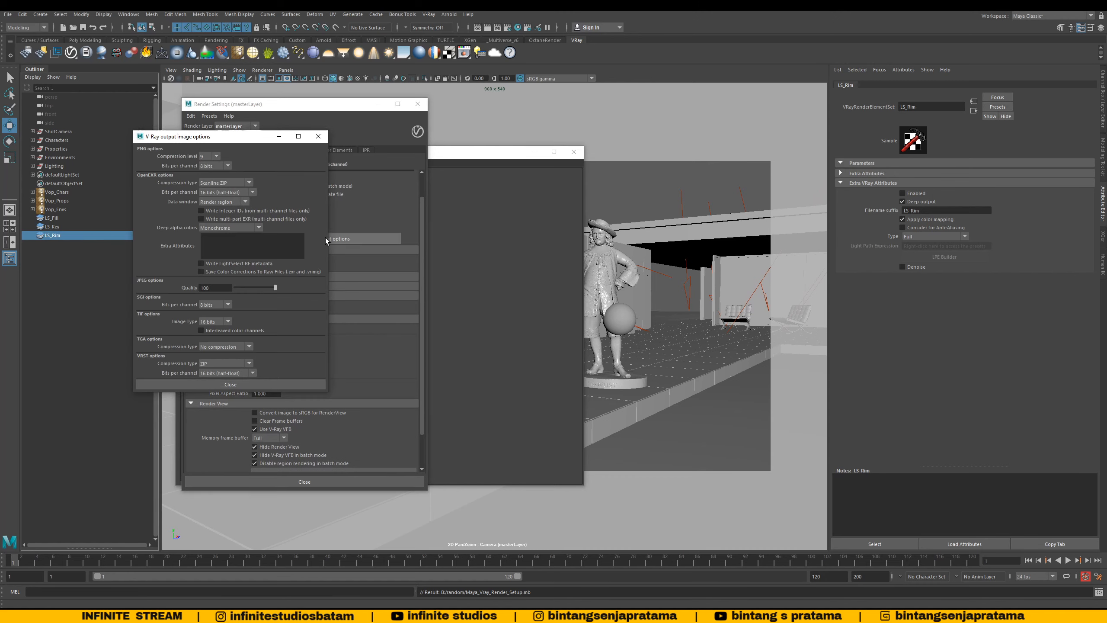
click(237, 192)
click(223, 205)
click(318, 137)
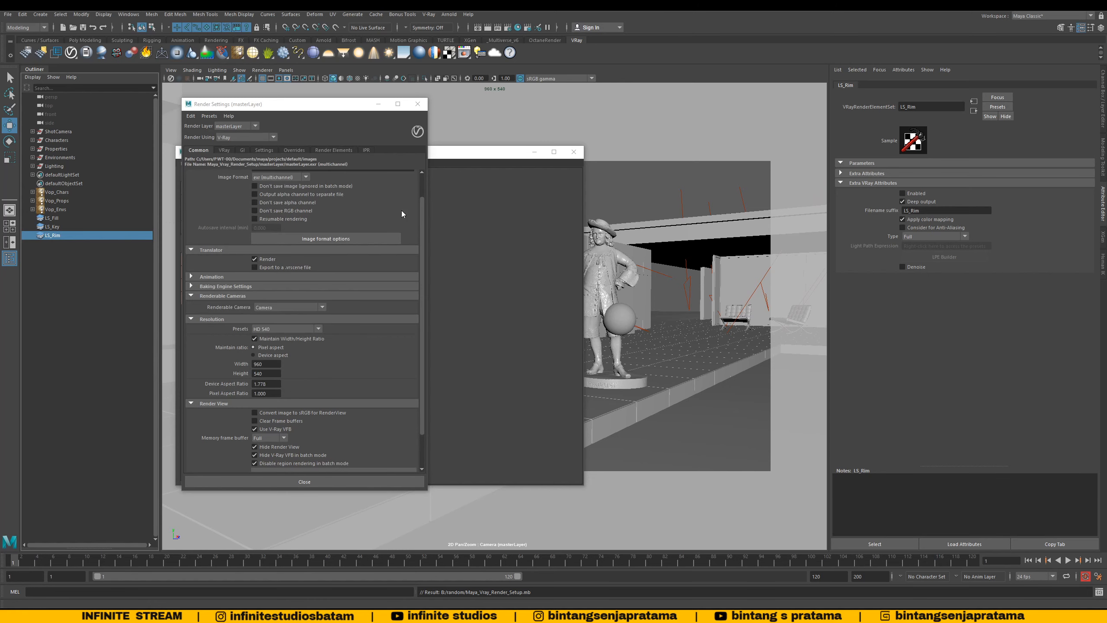
Step: Review the master layer's common output settings and V-Ray image sampler settings, then close Render Settings
drag(358, 111, 728, 149)
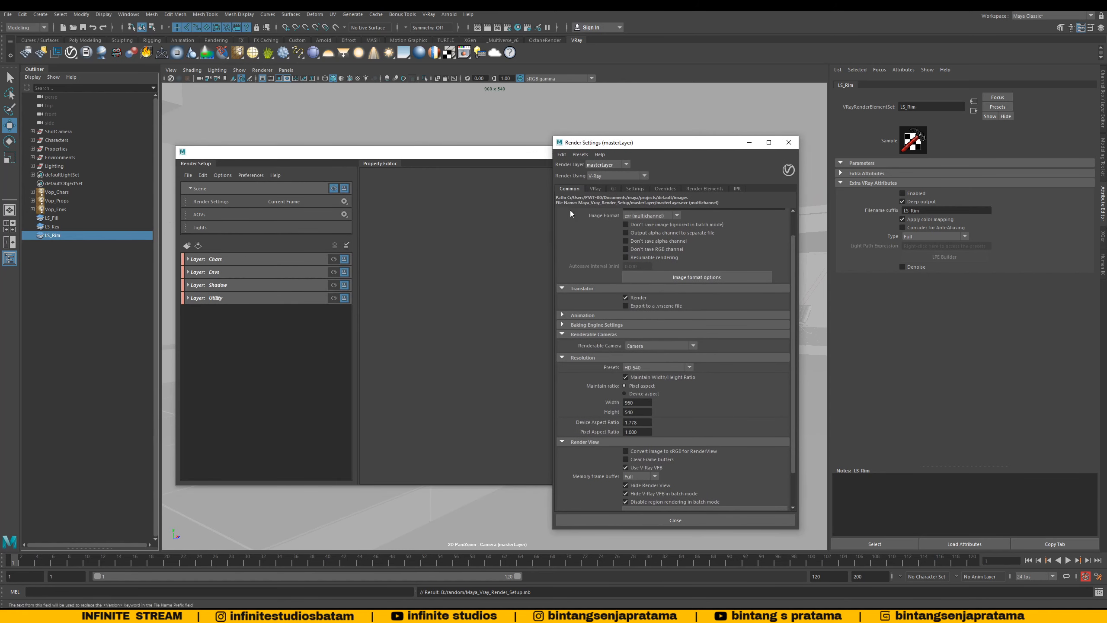
scroll(665, 241, up, 1)
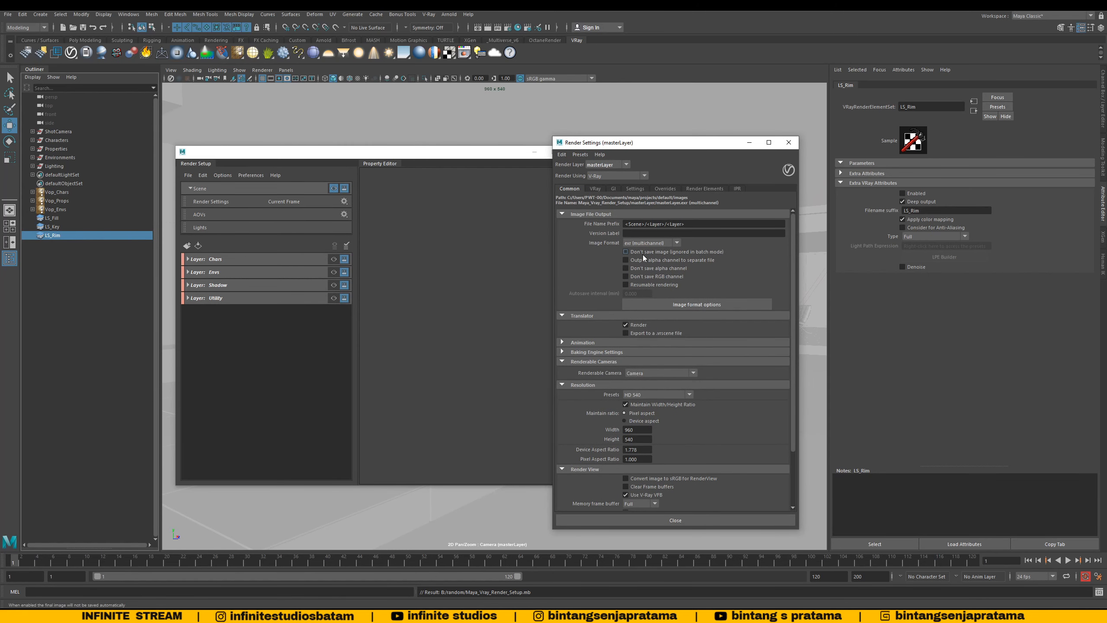
scroll(643, 252, down, 2)
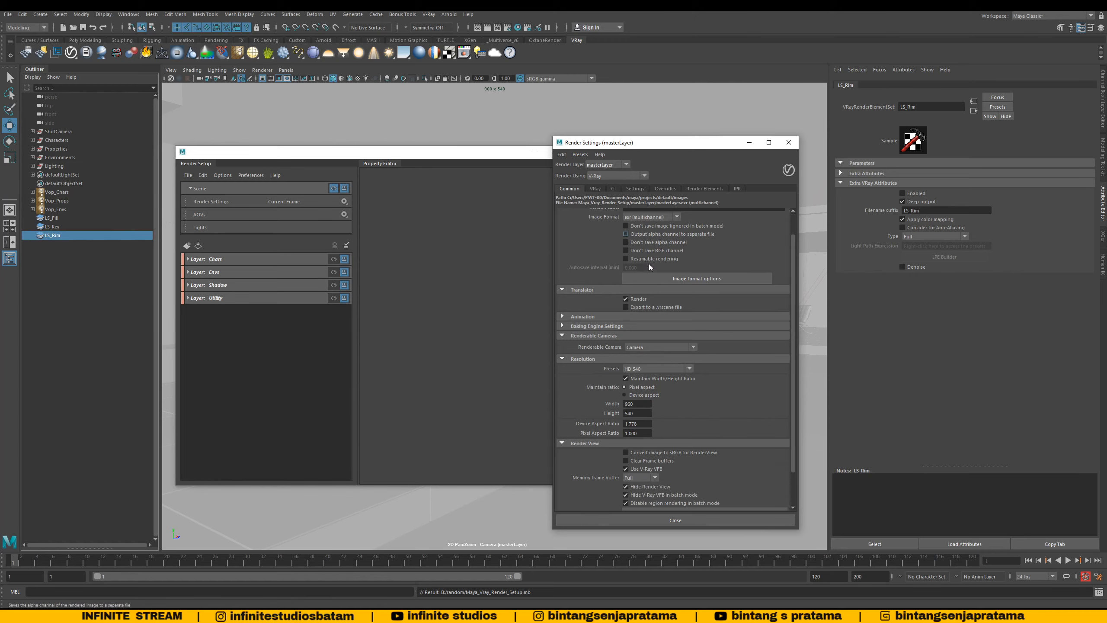
scroll(650, 261, up, 2)
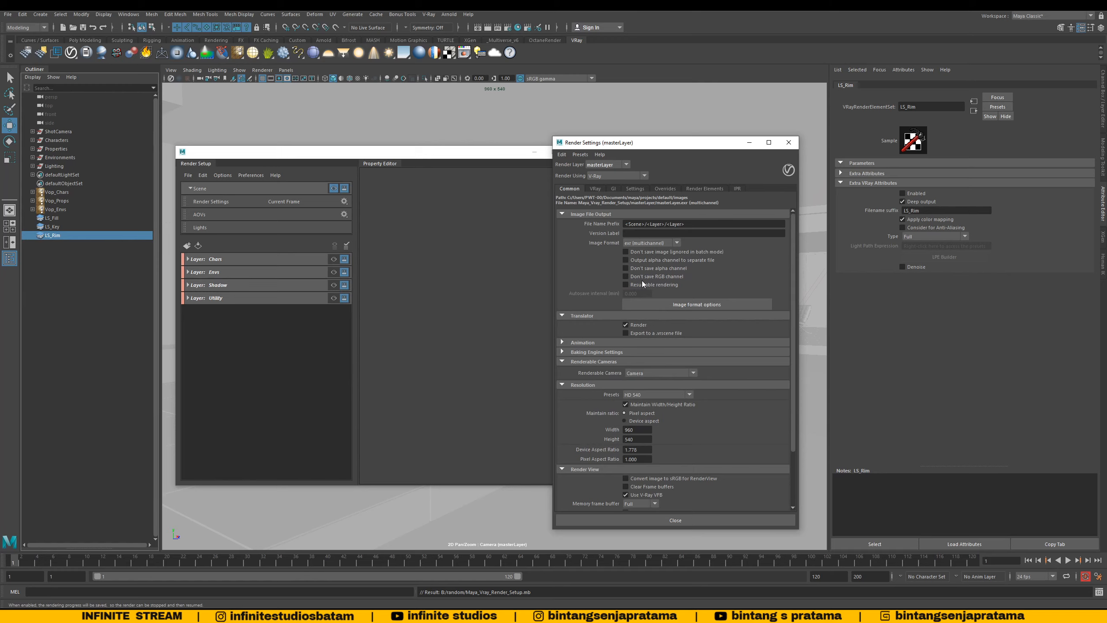
scroll(677, 315, down, 3)
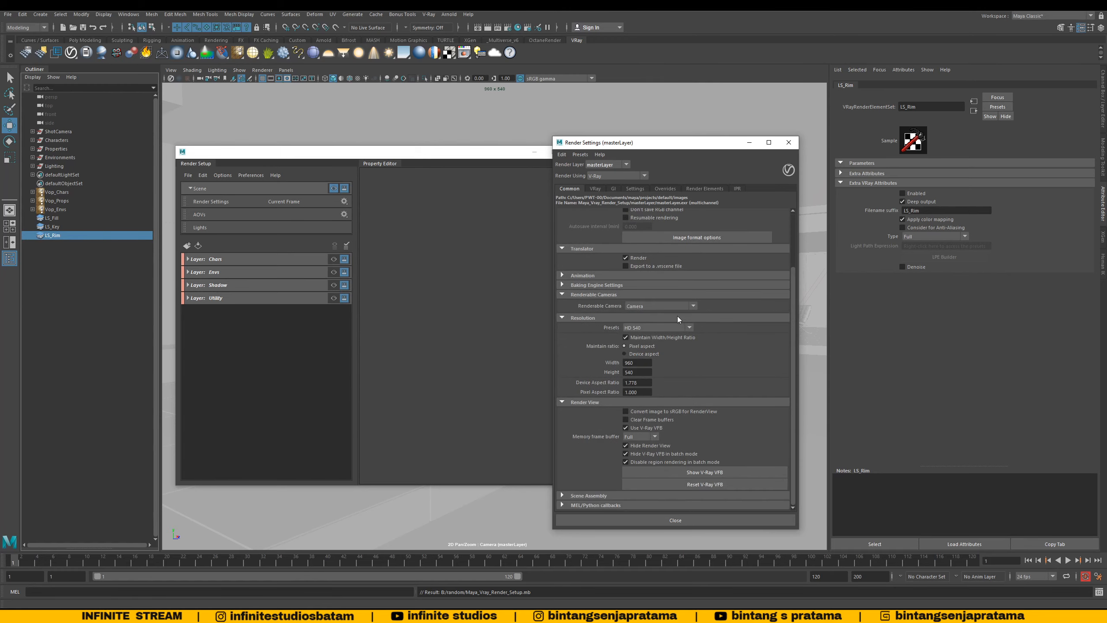
click(596, 189)
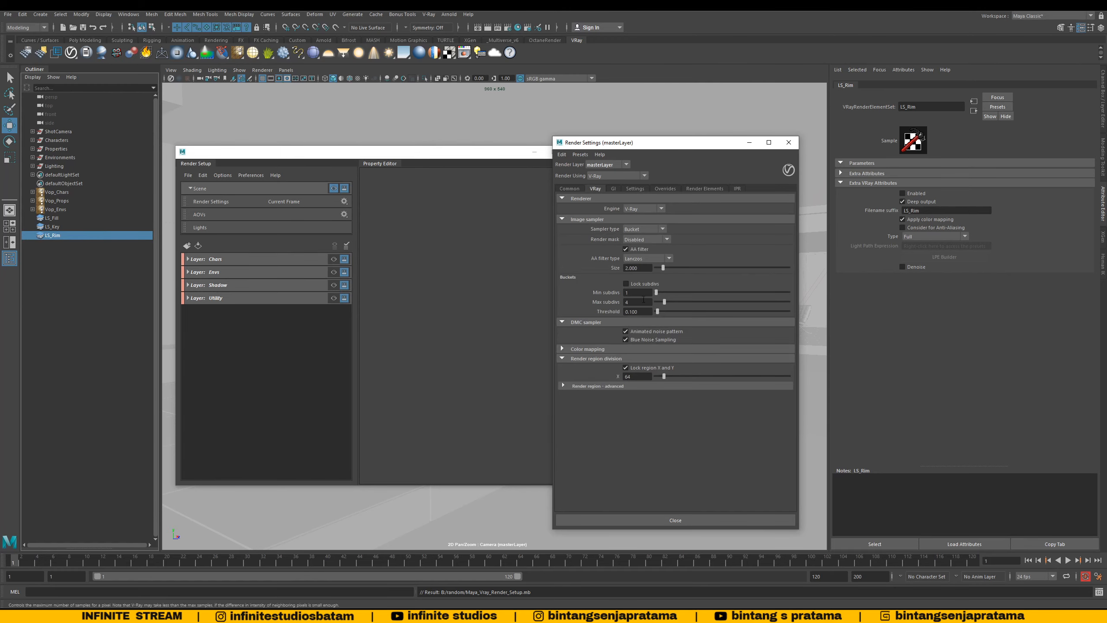
drag(741, 142, 651, 122)
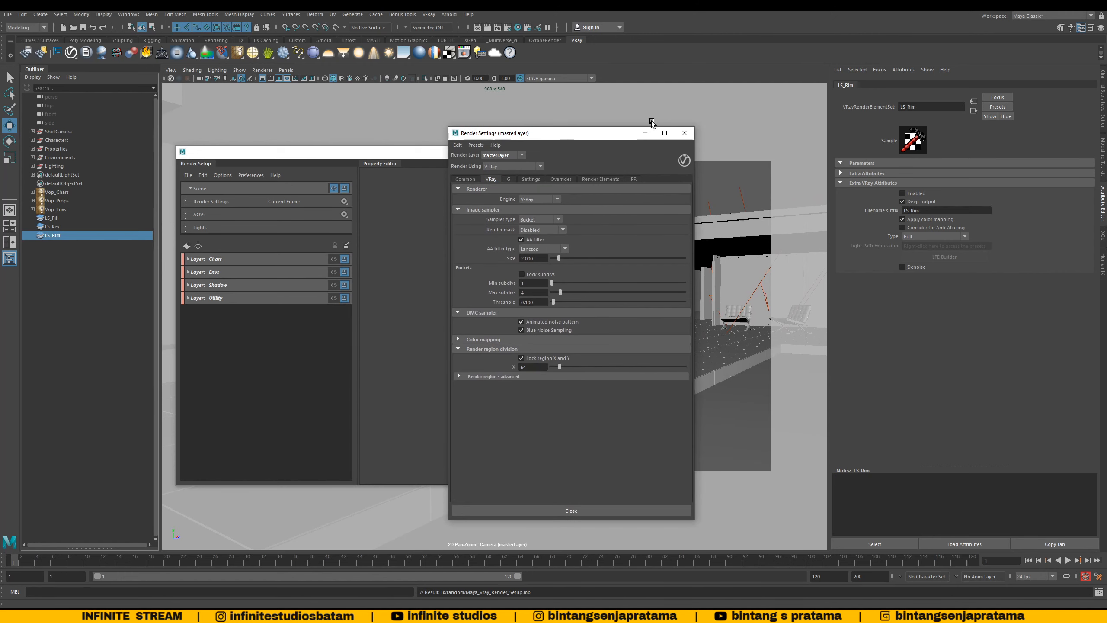
click(684, 133)
Step: Make the Utility layer visible in Render Setup and check its V-Ray render settings
click(287, 298)
click(334, 299)
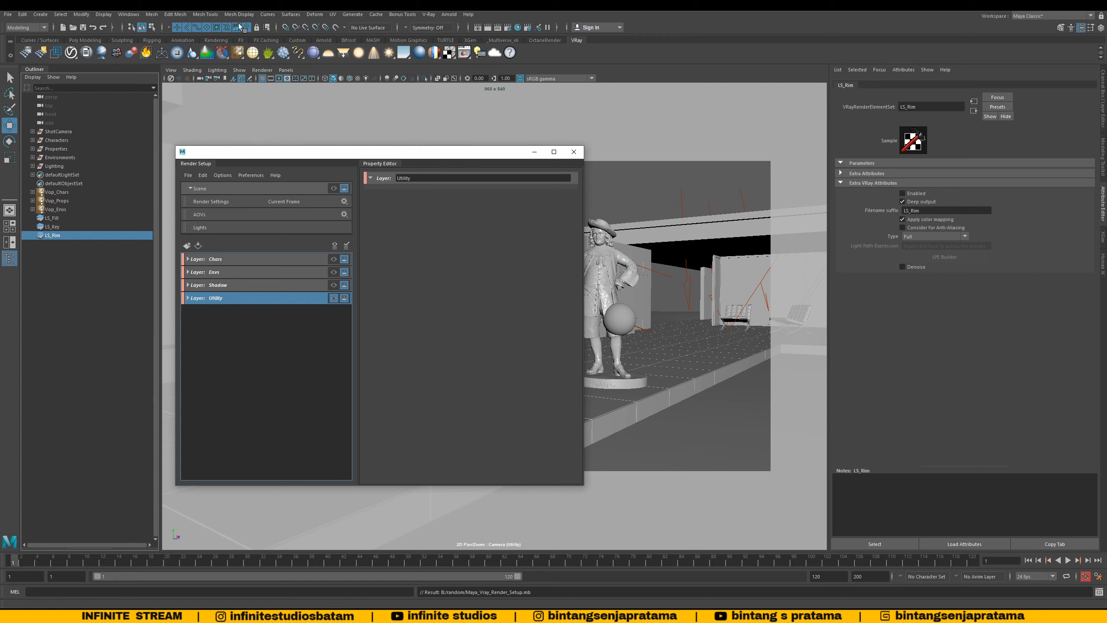
click(508, 28)
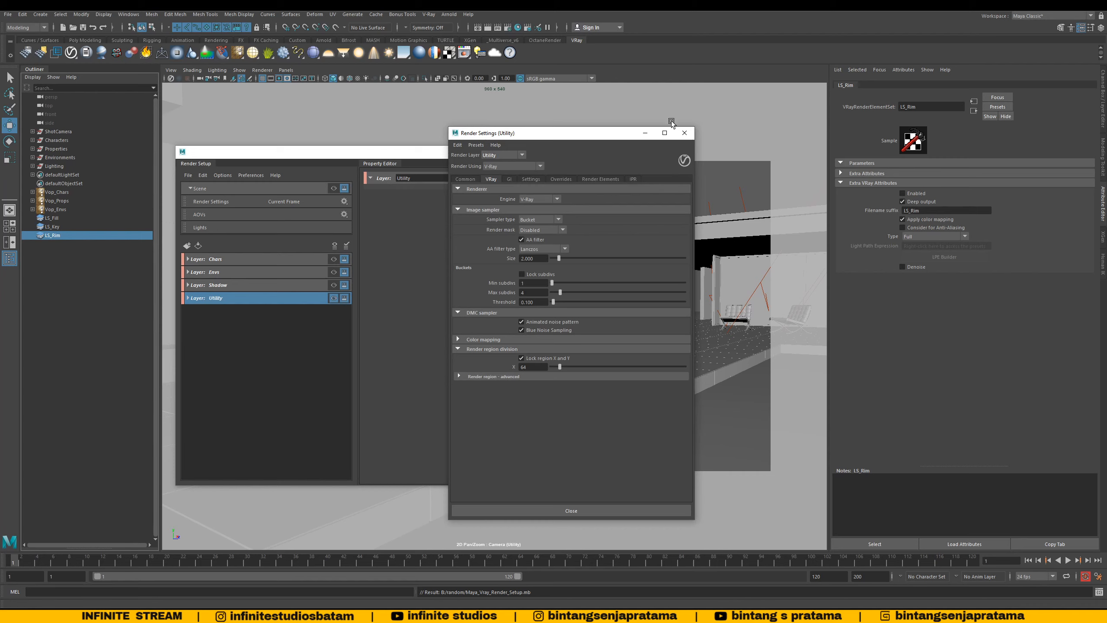
click(684, 133)
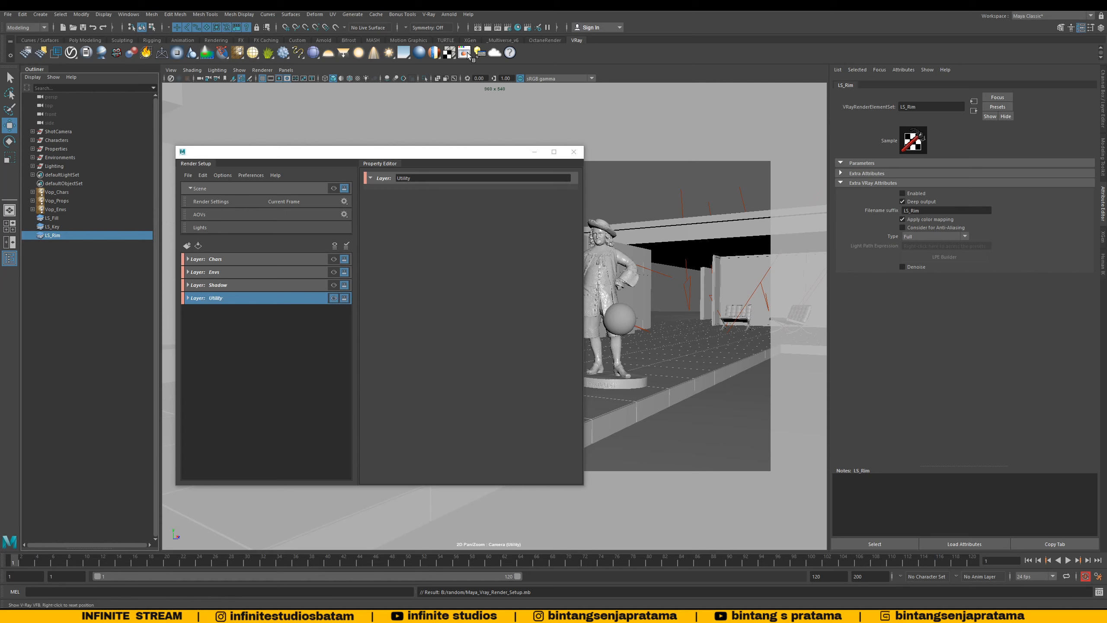
Step: Set the Utility layer's animation to Specific Frames, enable rendering animation only in batch mode, and set Frames to 1
click(507, 27)
click(478, 265)
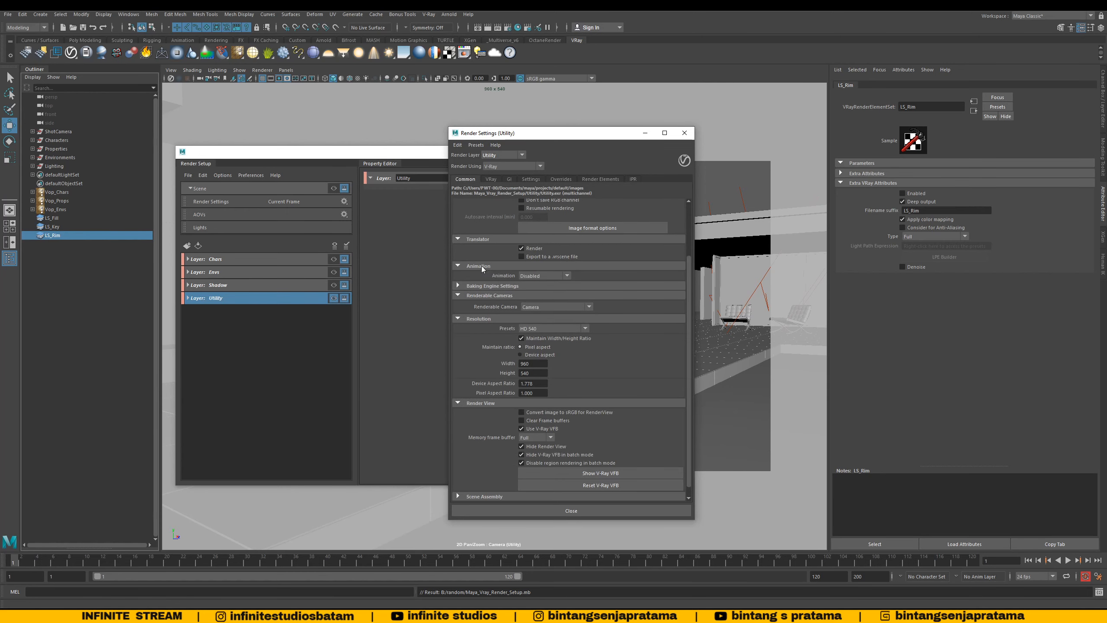
click(544, 275)
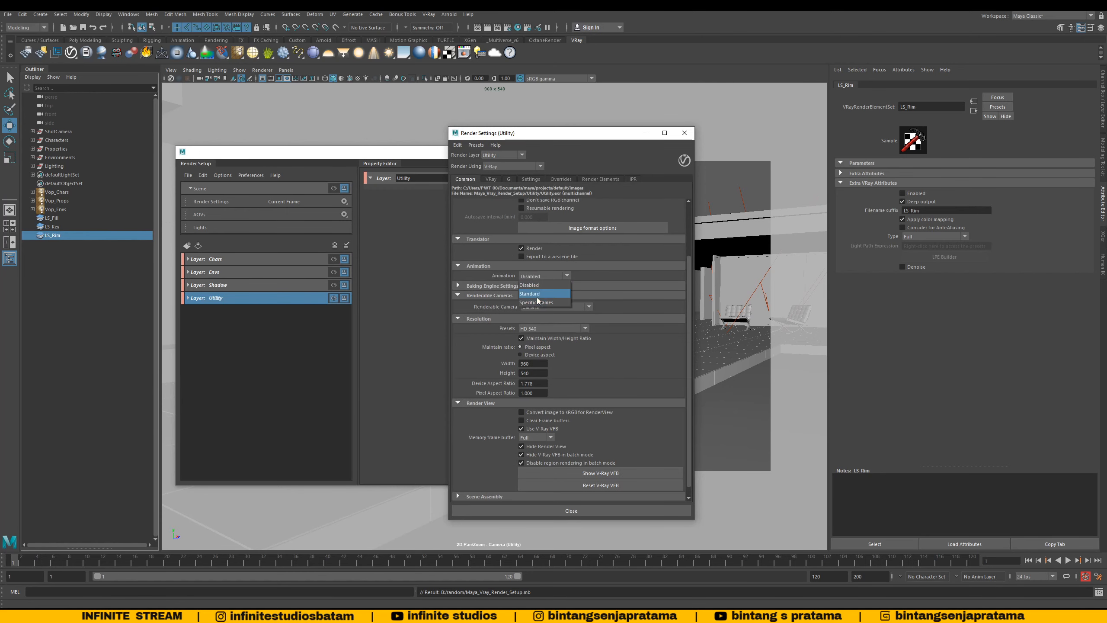
click(538, 294)
click(544, 277)
click(536, 302)
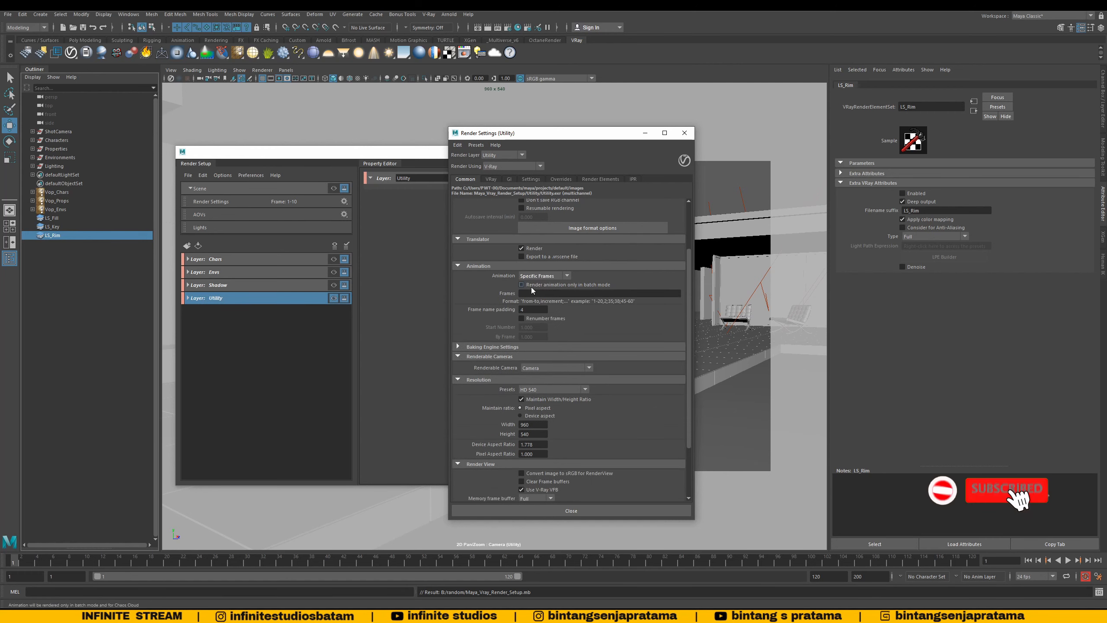
click(537, 293)
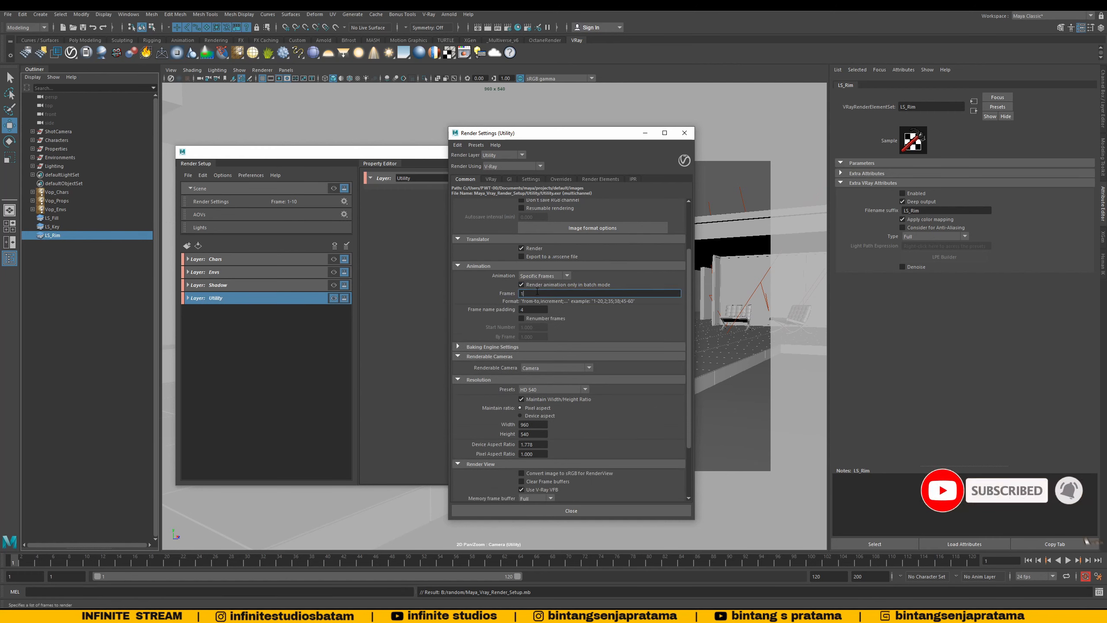
text(1)
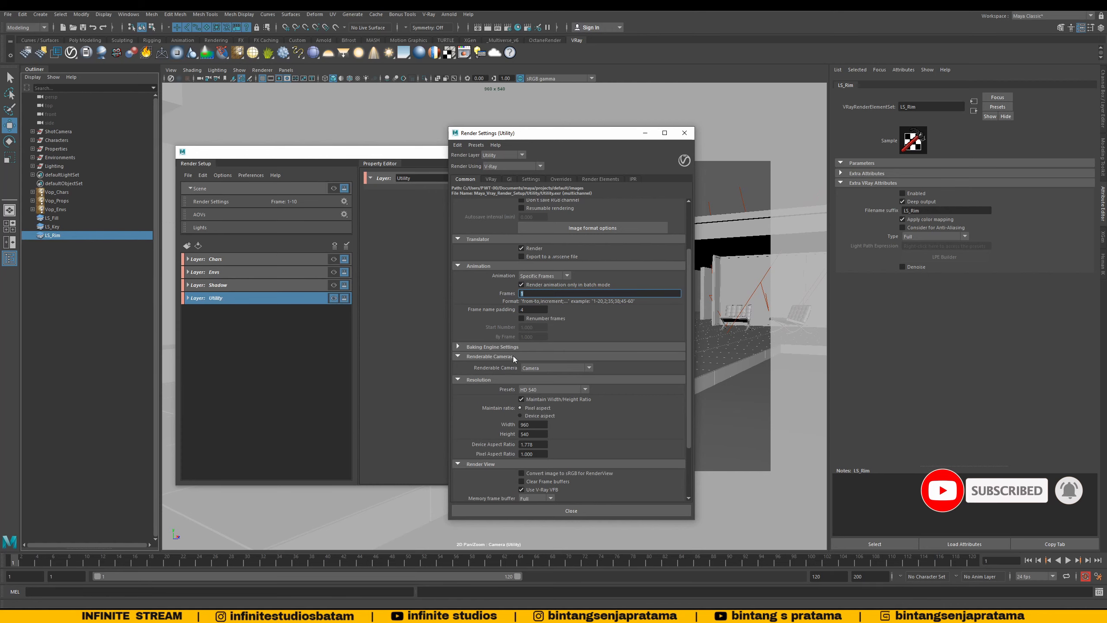
Step: Show the V-Ray Frame Buffer, render the Utility layer and move the frame buffer clear of Render Setup
drag(506, 138, 499, 138)
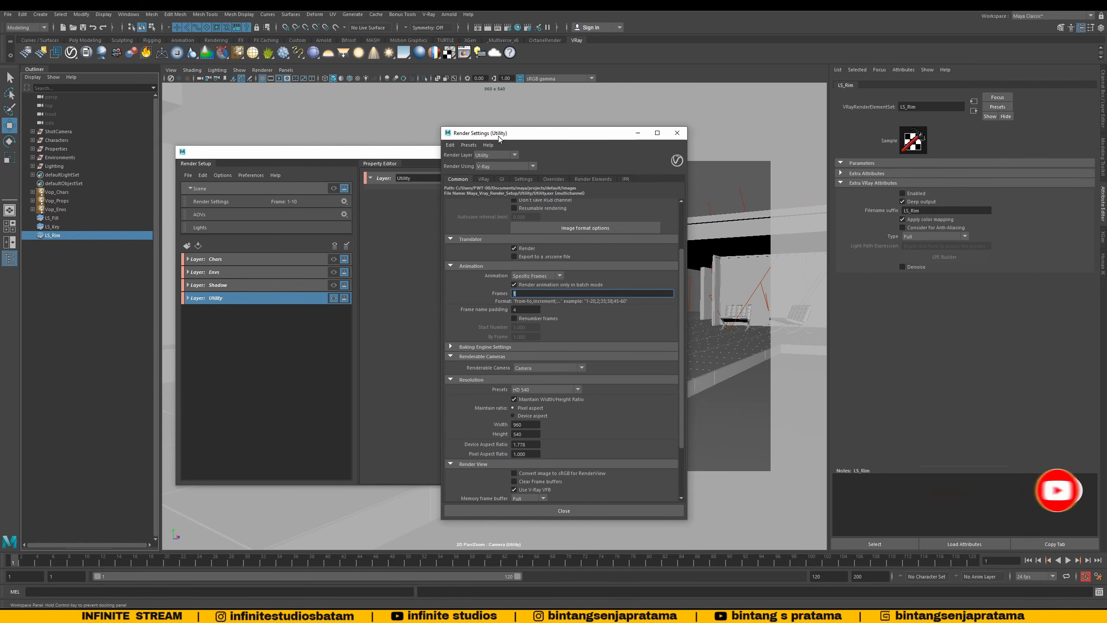
click(466, 53)
drag(586, 129, 460, 150)
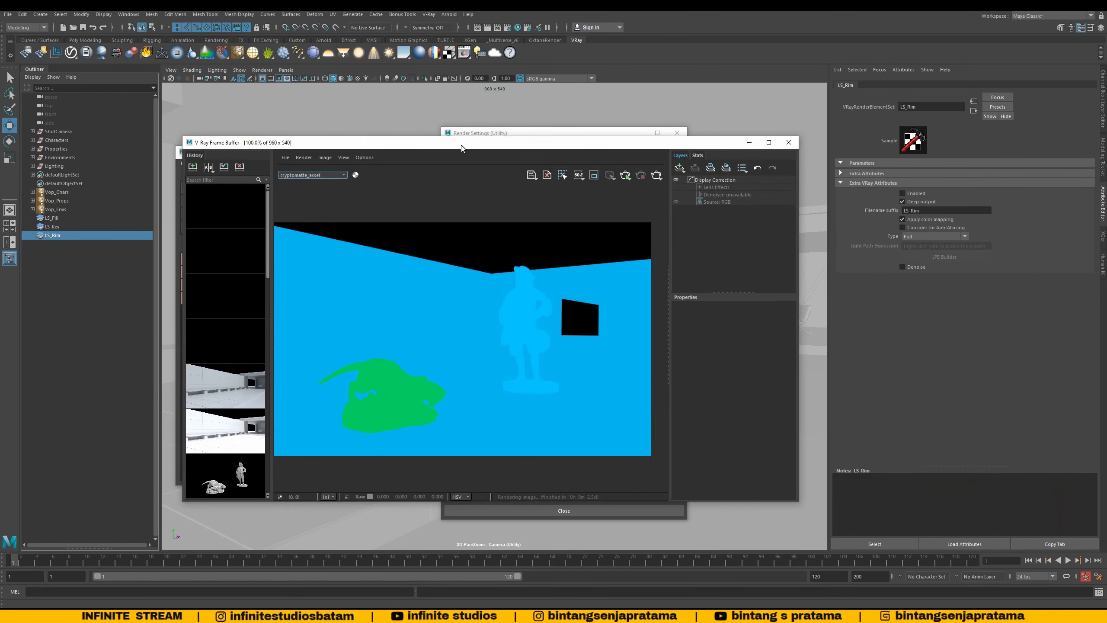
click(656, 174)
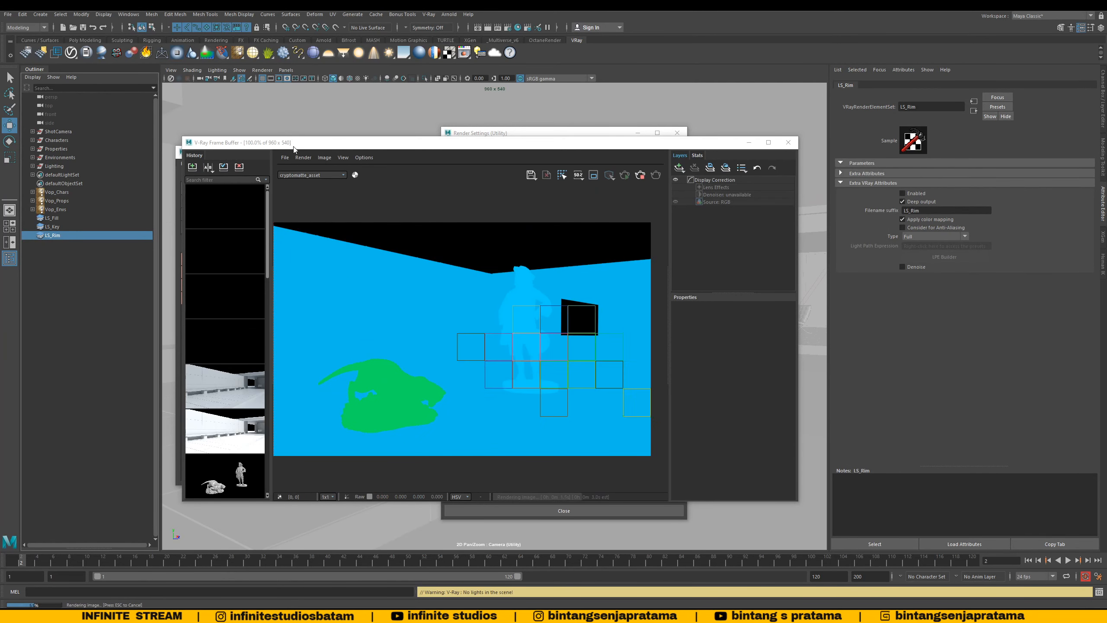
drag(290, 145, 366, 150)
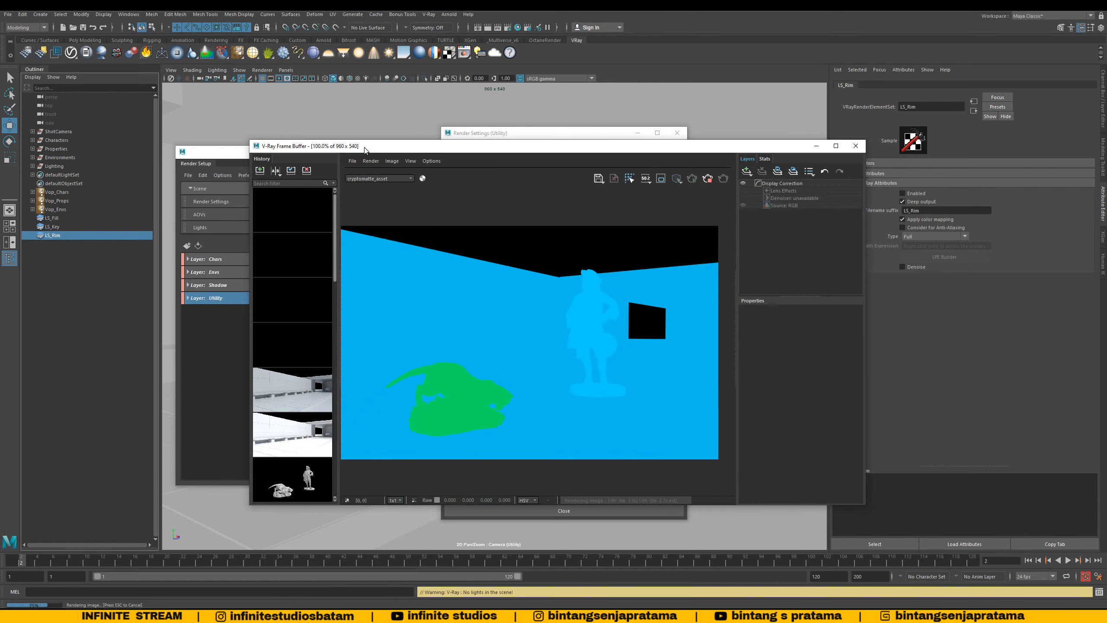
Step: Bring the Utility layer's Render Settings back to the front and examine the V-Ray image sampler settings
click(243, 157)
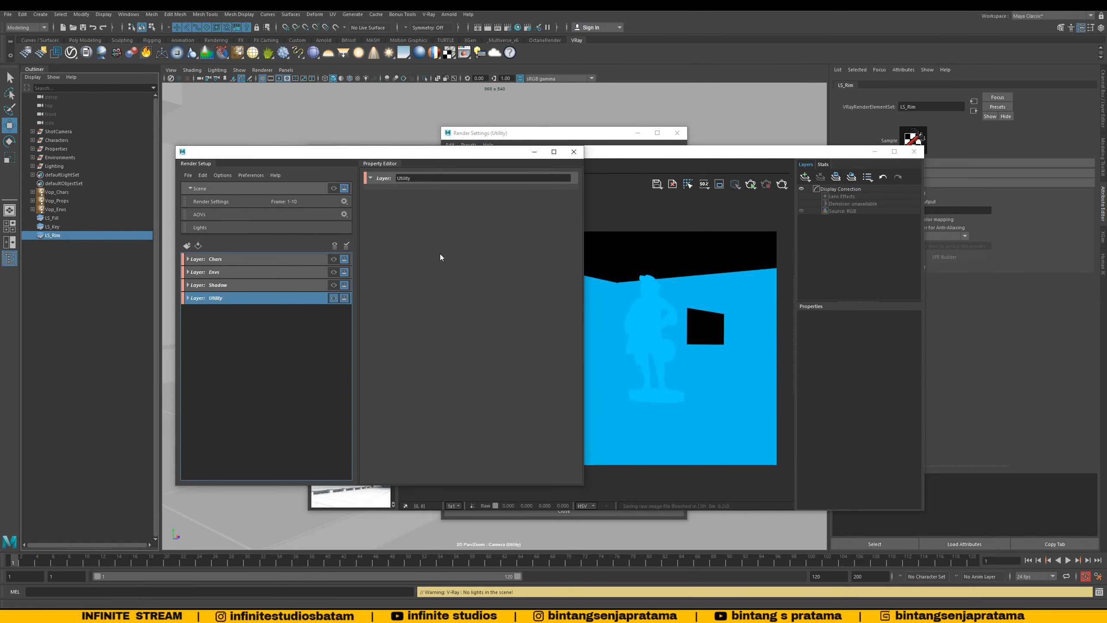
click(526, 139)
drag(521, 134, 499, 137)
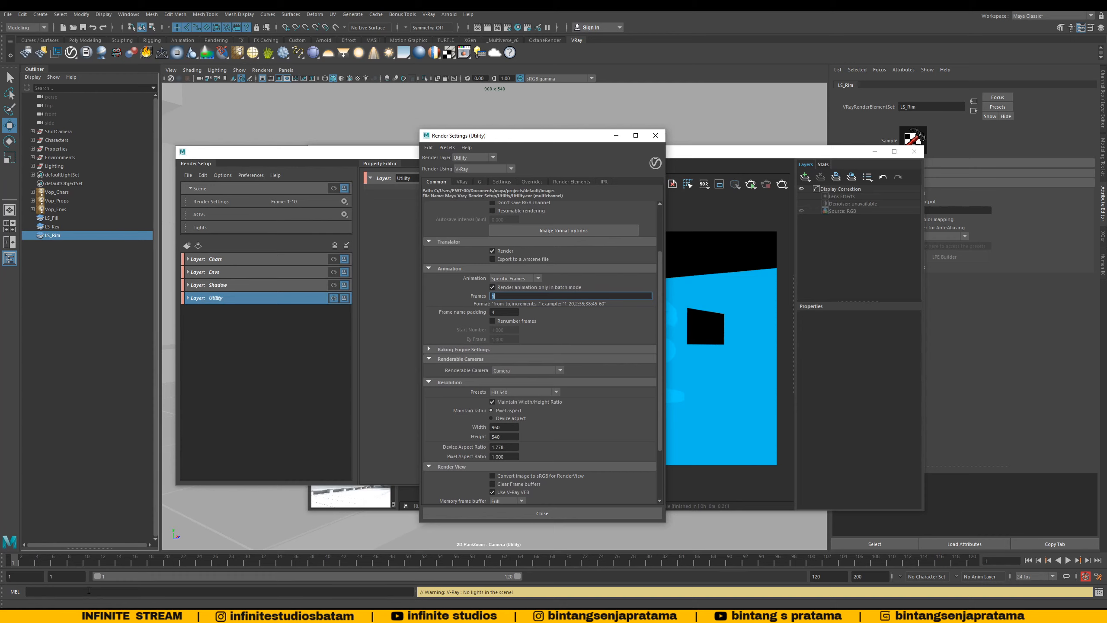
click(89, 614)
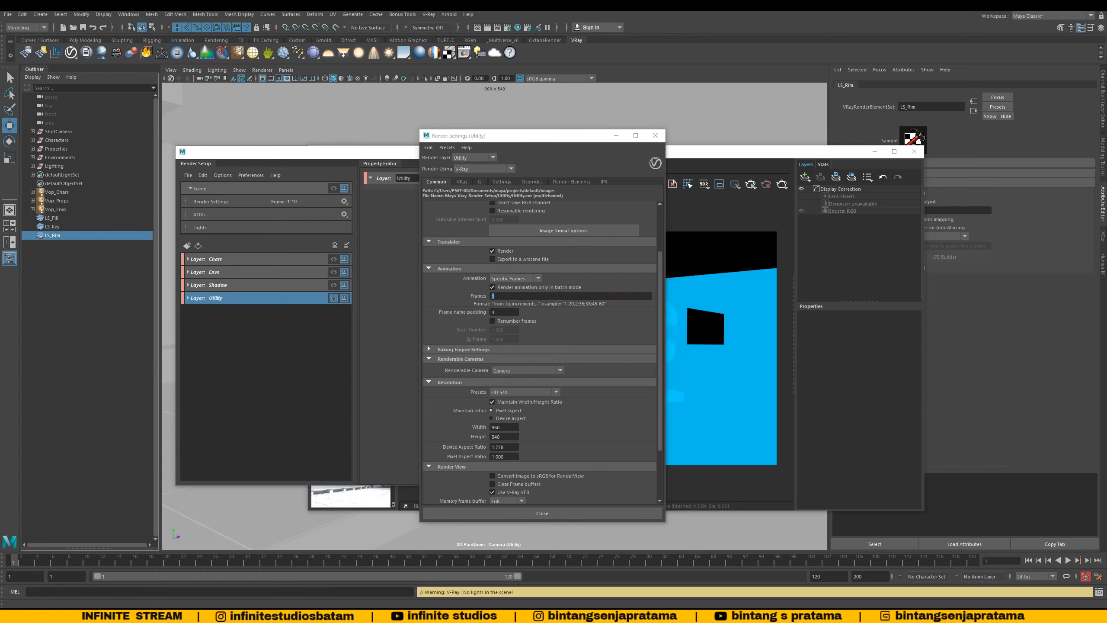
click(470, 181)
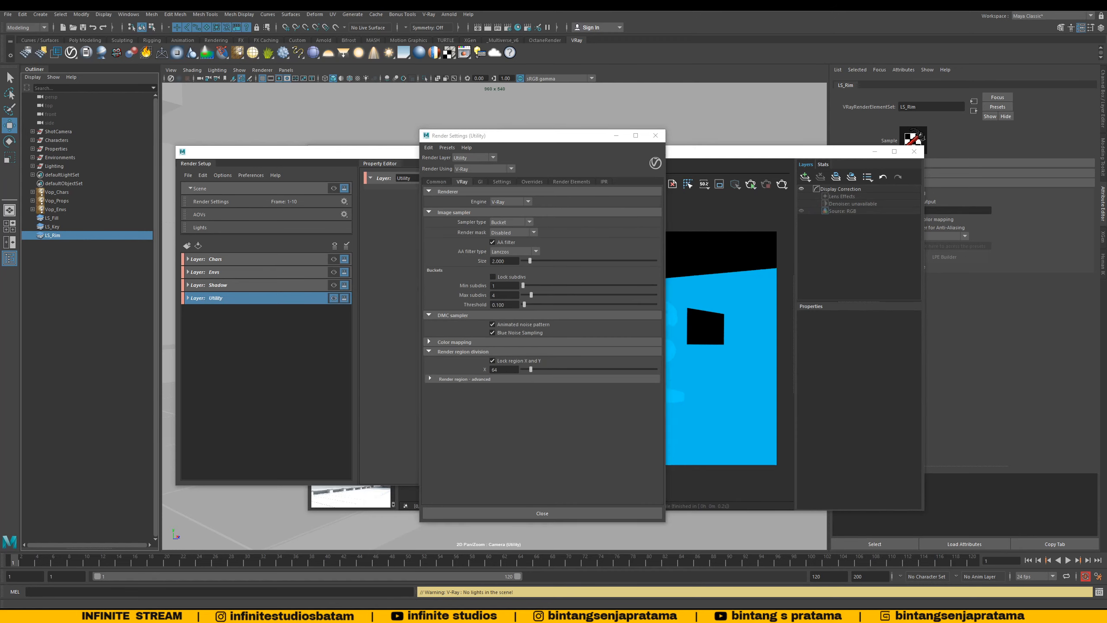
Step: Check the Utility layer's common render settings and close Render Settings
click(462, 183)
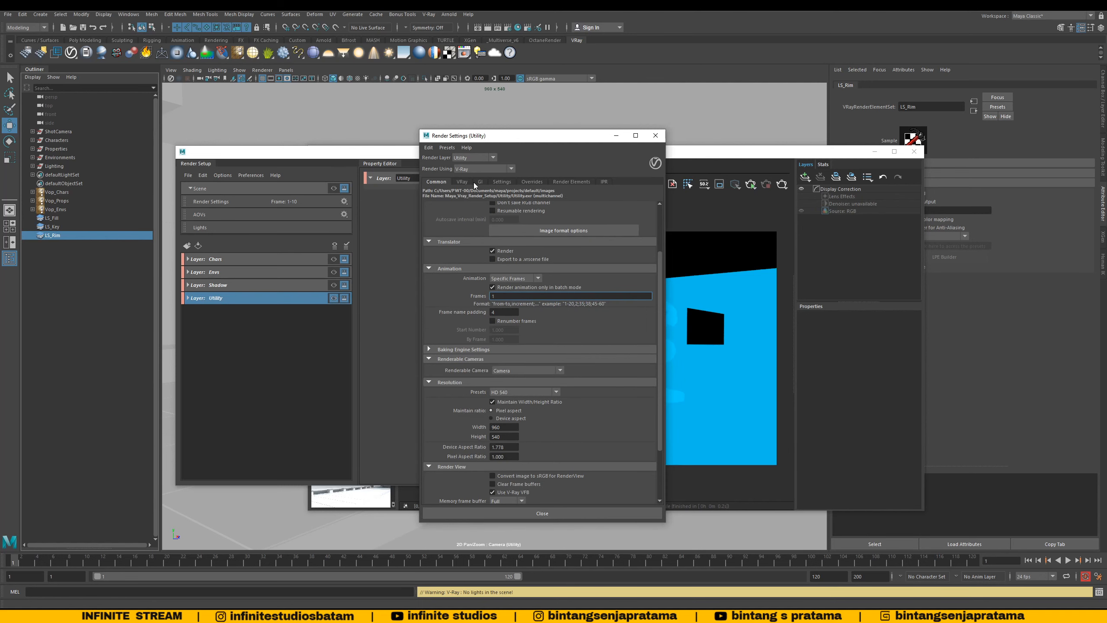
drag(489, 137, 428, 147)
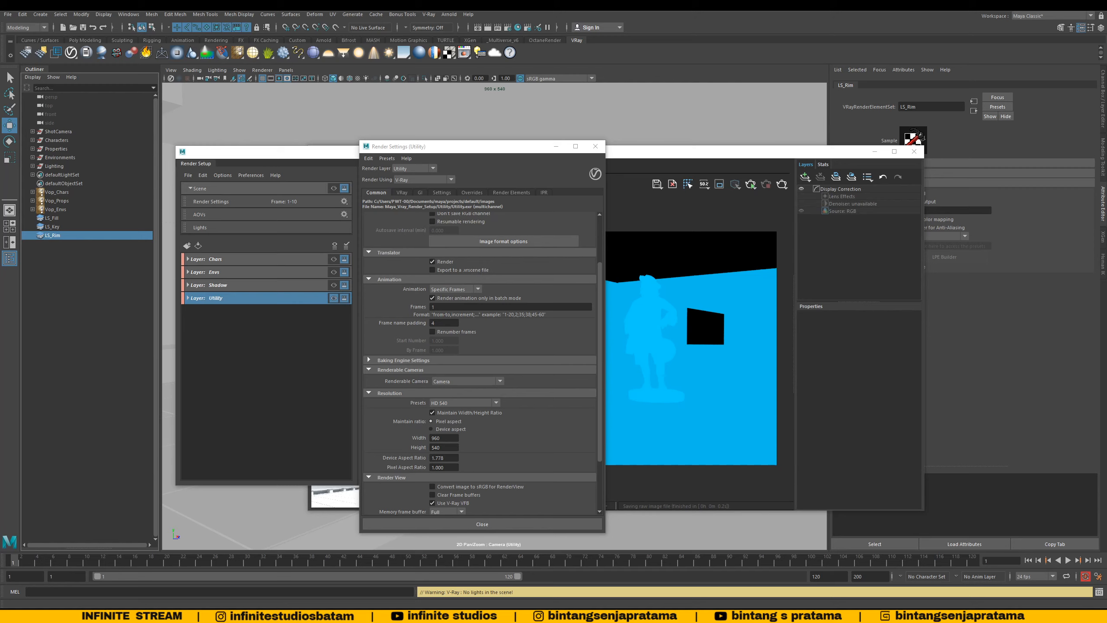
click(595, 146)
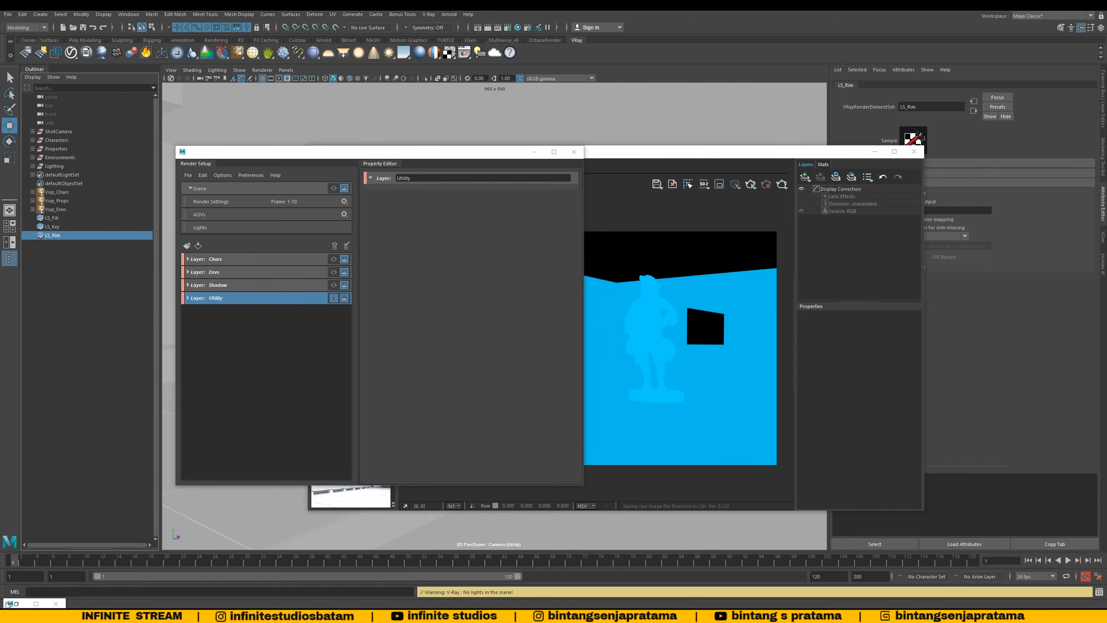
Step: Launch RV and view the rendered Utility.exr in it
key(super)
text(rv)
key(Return)
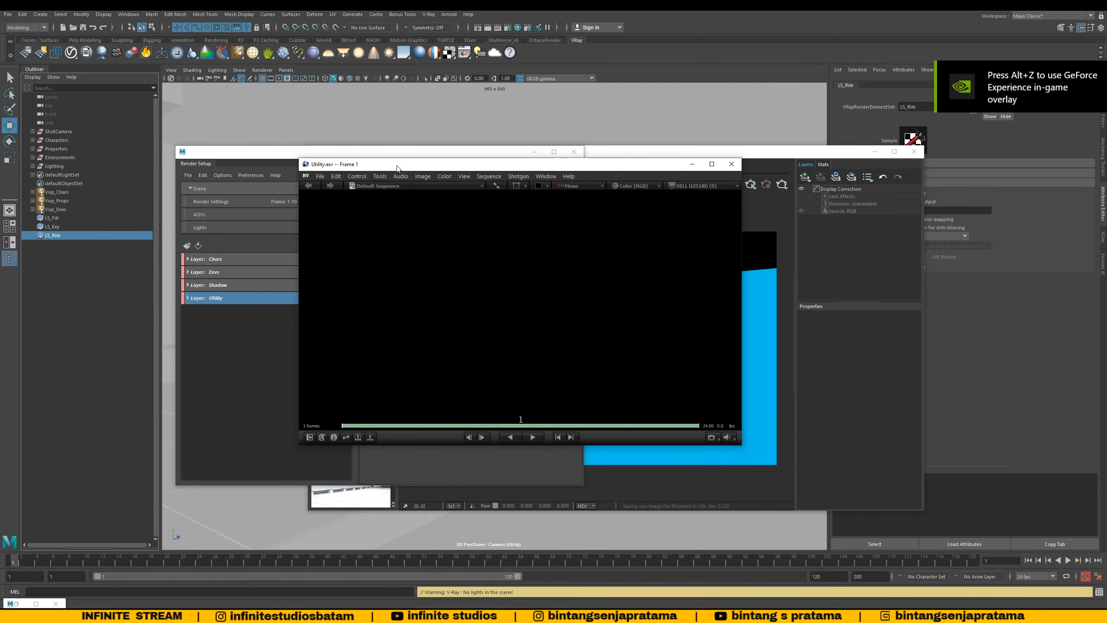
drag(398, 168, 385, 168)
Step: Switch to the Utility render folder in File Explorer and collapse its Quick access and This PC groups
key(alt+Tab)
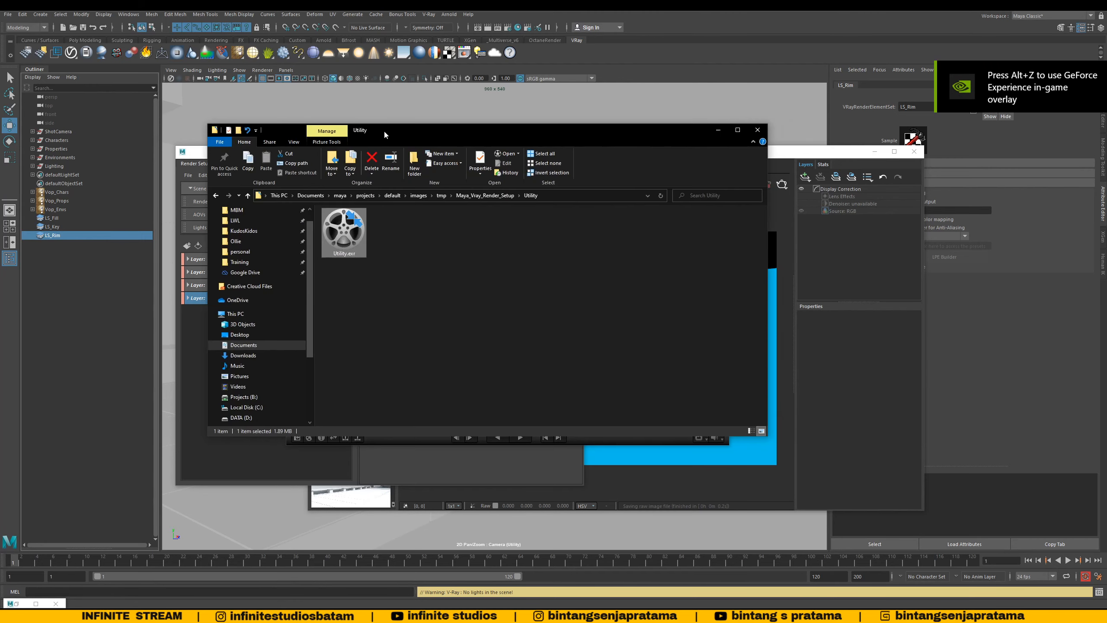
scroll(240, 220, up, 3)
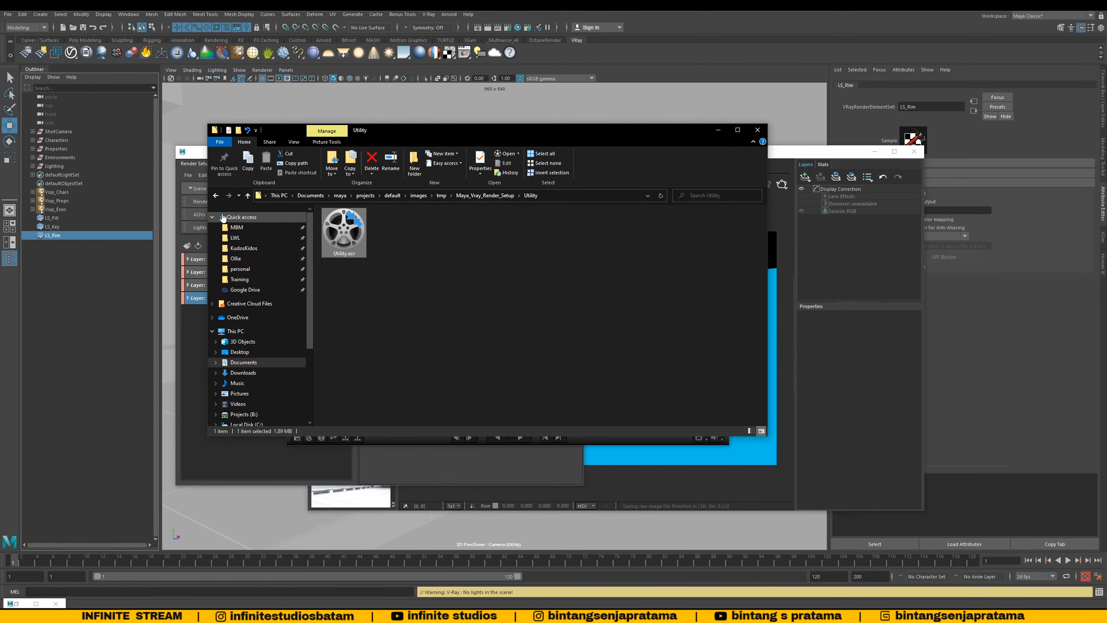
click(212, 217)
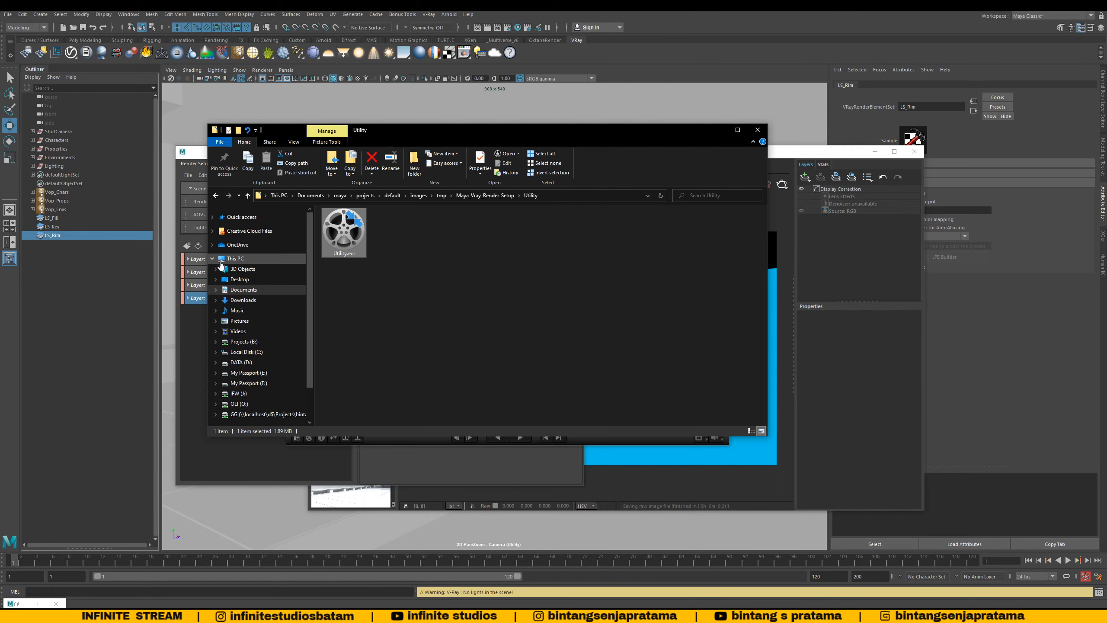
click(212, 258)
Step: Switch to Blender, enable Use Nodes in the Compositing workspace and delete the default Render Layers node
double_click(344, 233)
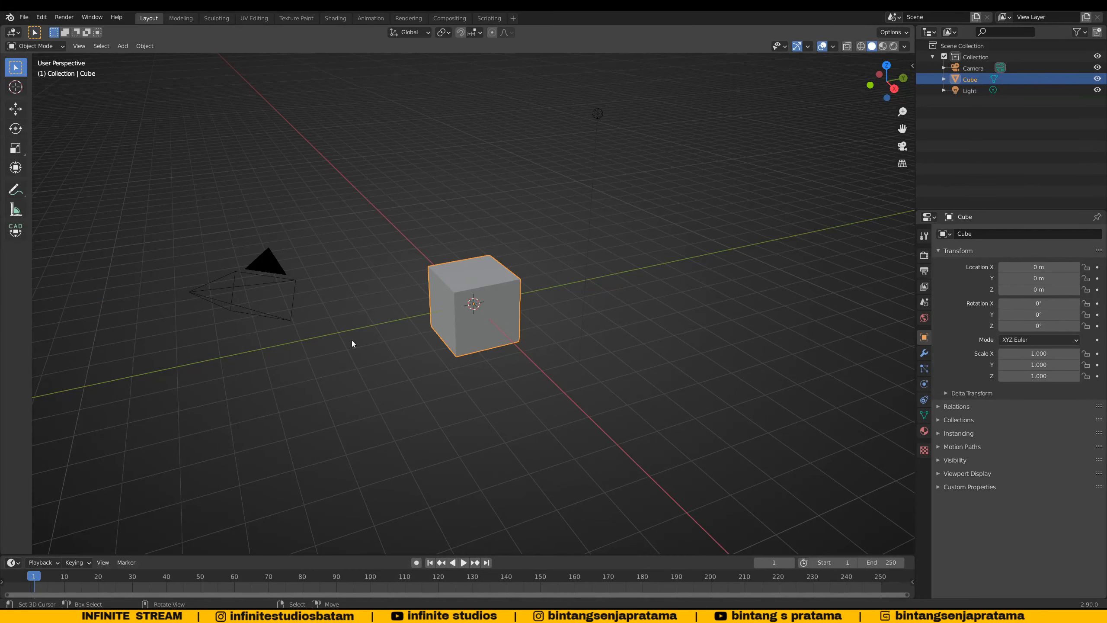
click(449, 19)
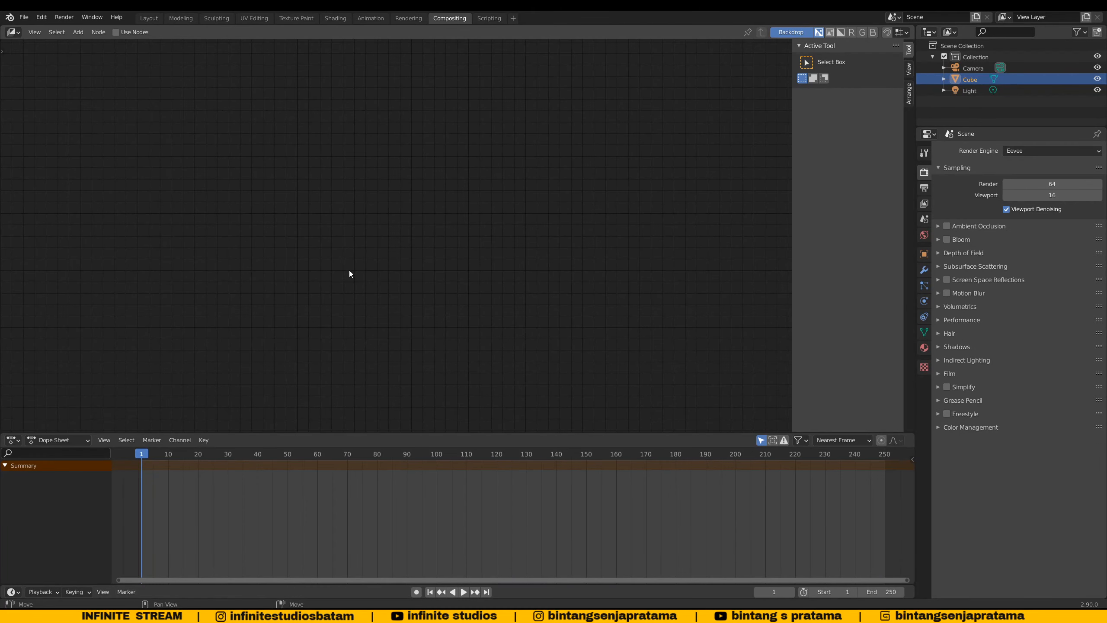
click(122, 32)
middle_drag(263, 196, 272, 229)
click(346, 196)
key(x)
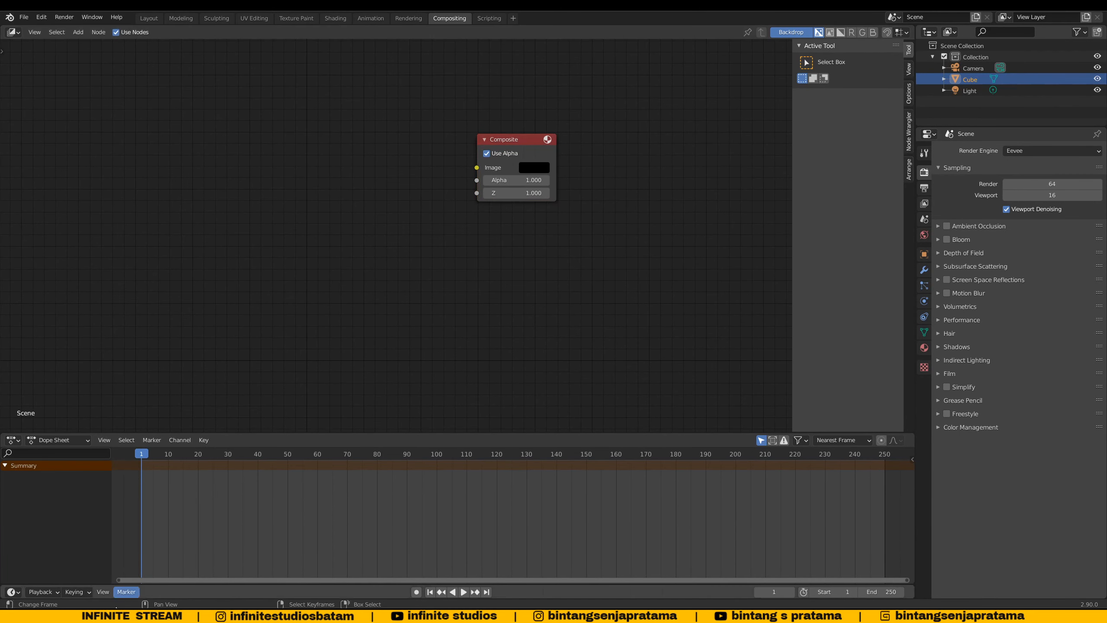
Step: Bring Utility.exr from its render folder into the compositor as an image node and move it away from the Composite node
click(270, 616)
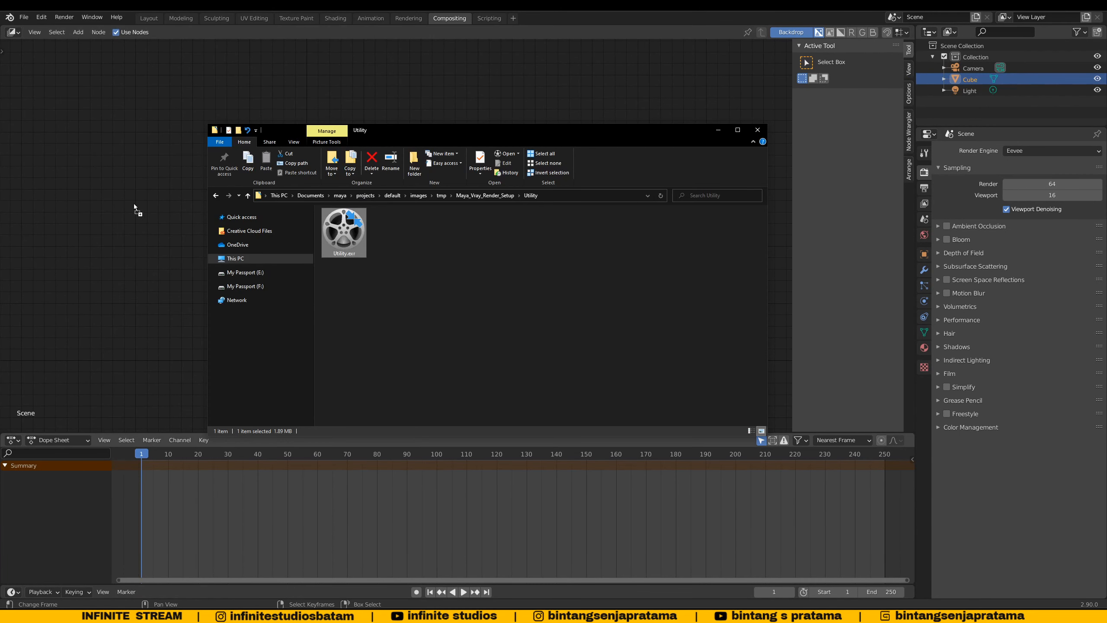
drag(133, 204, 133, 203)
click(718, 130)
middle_drag(384, 255, 475, 200)
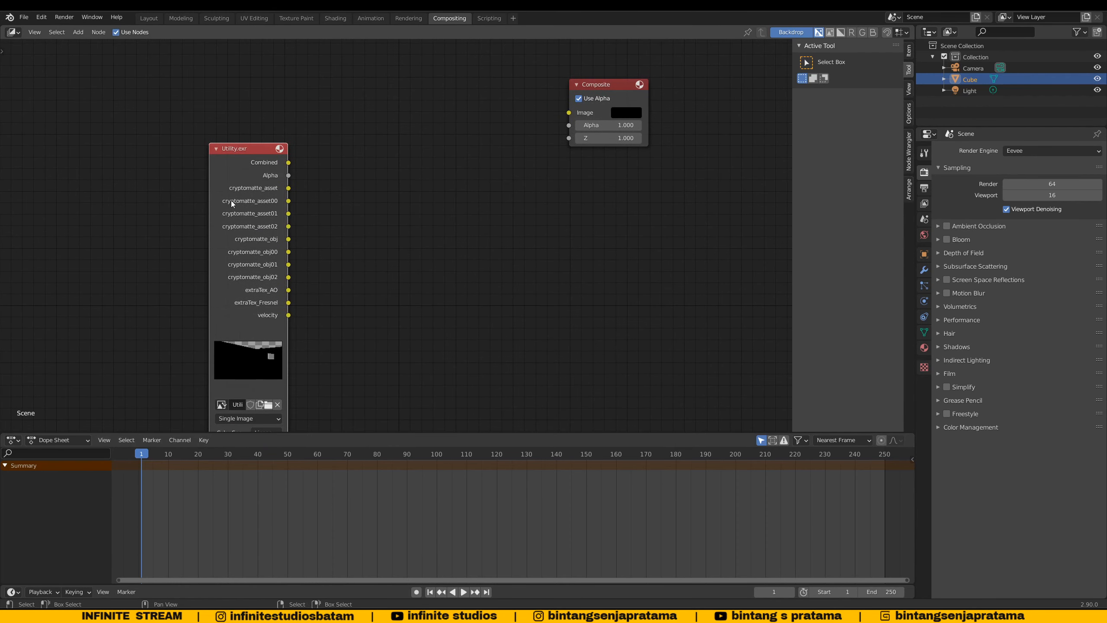
drag(232, 203, 182, 152)
scroll(182, 152, up, 1)
Step: Add a Cryptomatte node fed by Utility.exr's Combined output and preview its Image output in a Viewer
key(shift+a)
click(348, 153)
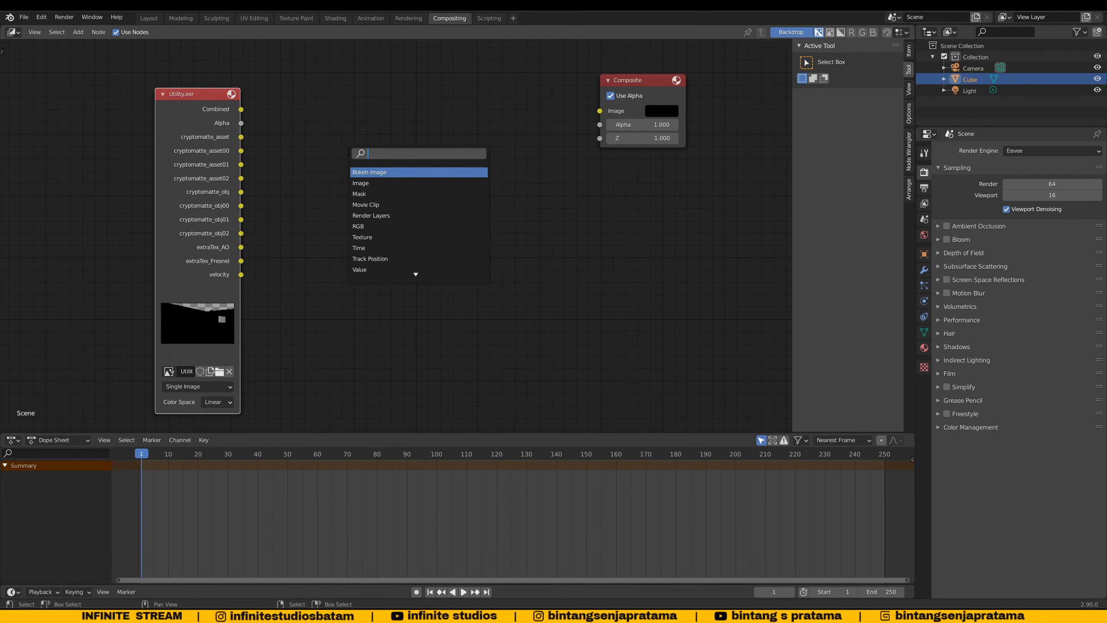
text(crypto)
key(Return)
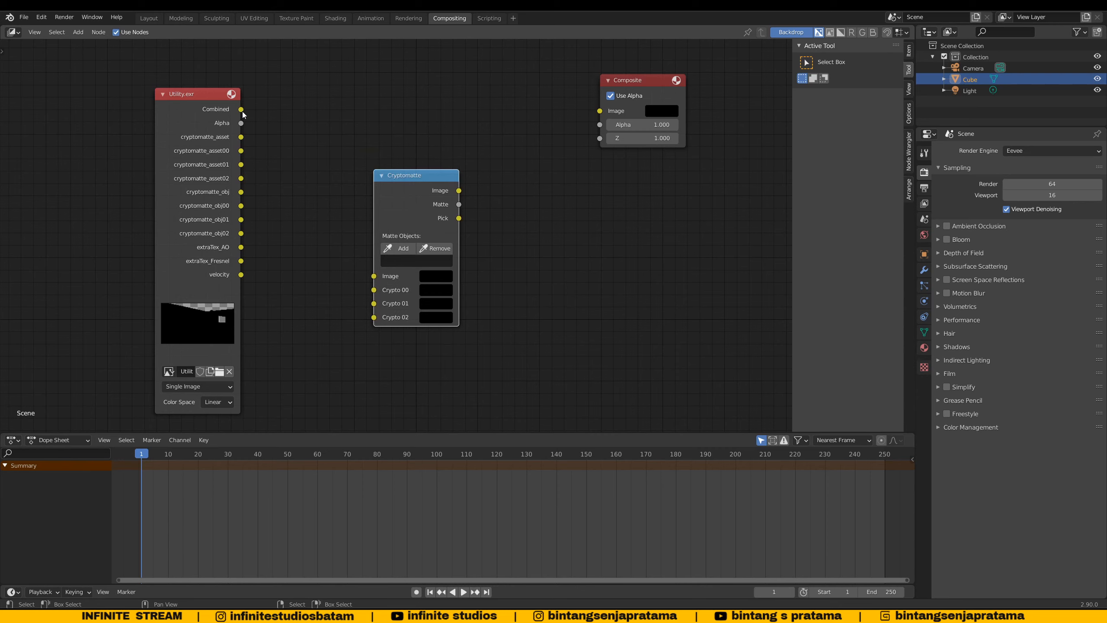
drag(241, 109, 373, 276)
ctrl+shift+click(422, 200)
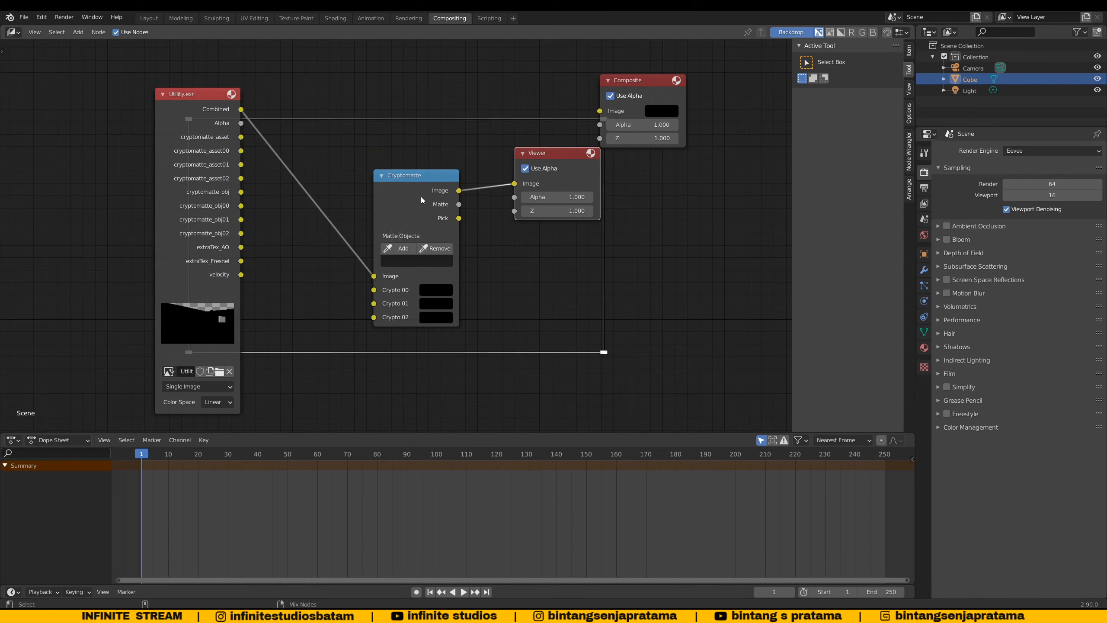
Step: Connect cryptomatte_asset to Crypto 00 and preview the Pick output, spacing the Utility.exr, Cryptomatte and Viewer nodes apart
drag(239, 152, 374, 290)
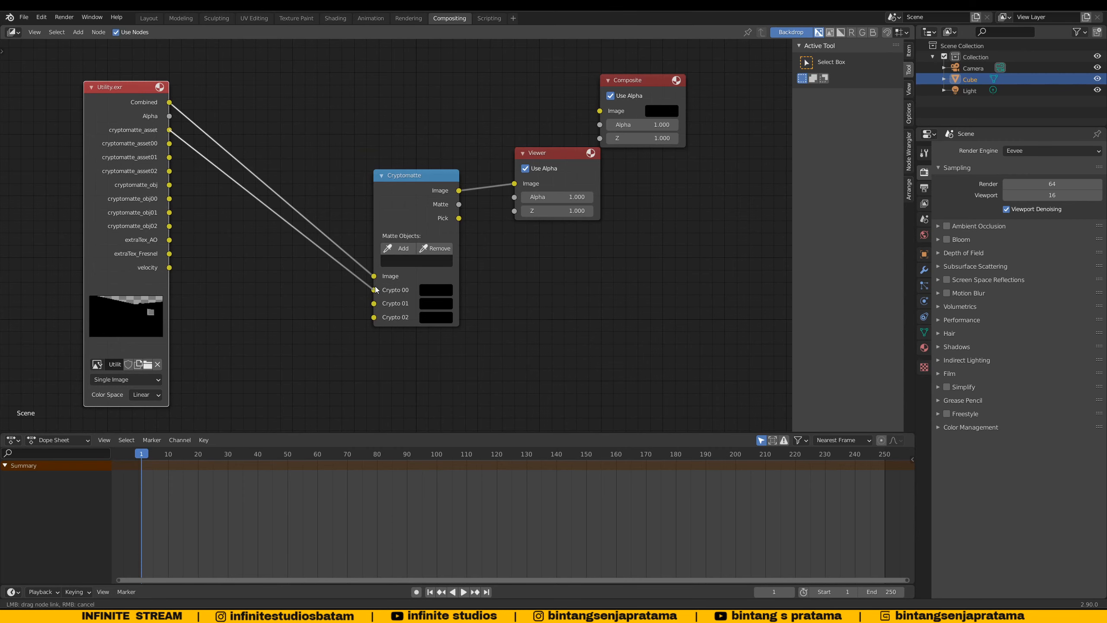
ctrl+shift+click(429, 193)
drag(422, 186, 326, 180)
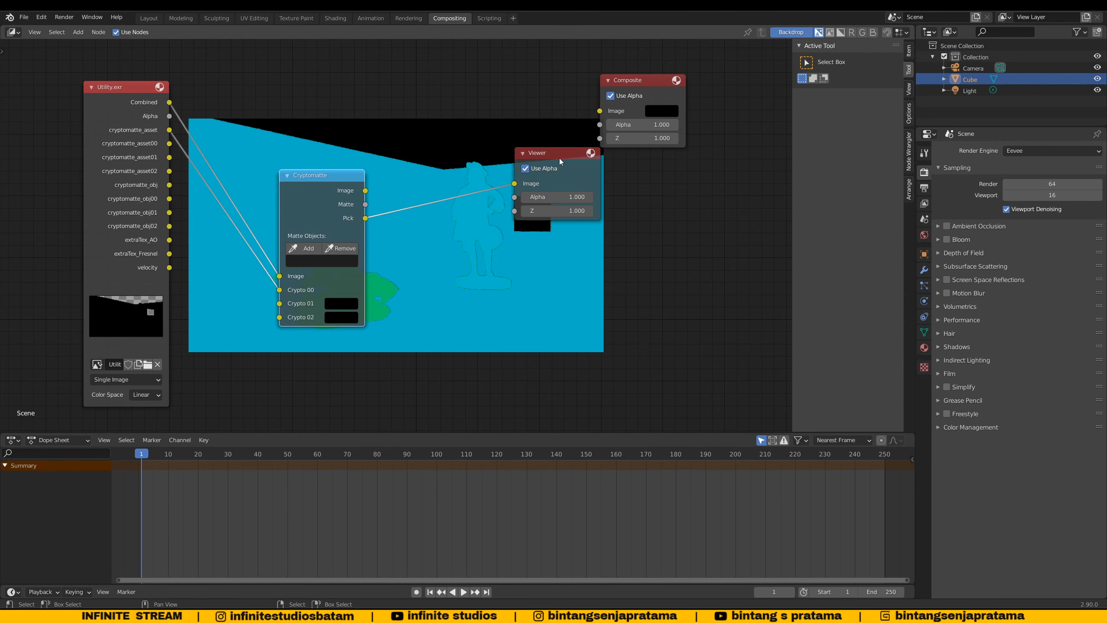
drag(558, 157, 725, 262)
Step: Add the standing character to the Cryptomatte node's matte objects and preview the Matte output
scroll(499, 222, up, 1)
middle_drag(446, 188, 437, 161)
scroll(362, 164, up, 2)
click(252, 236)
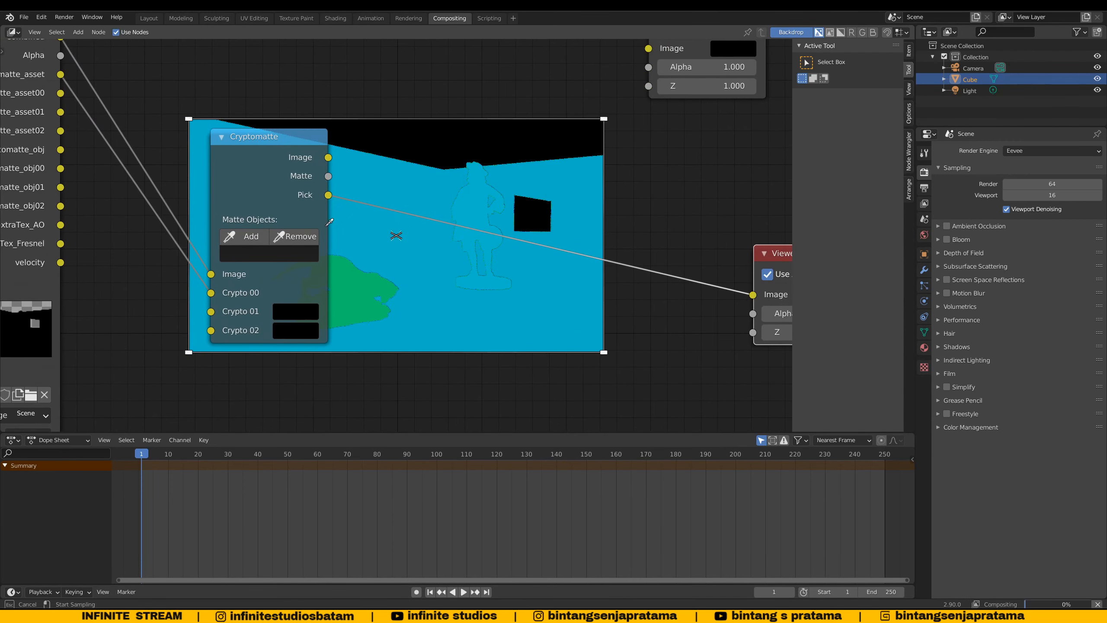
click(467, 205)
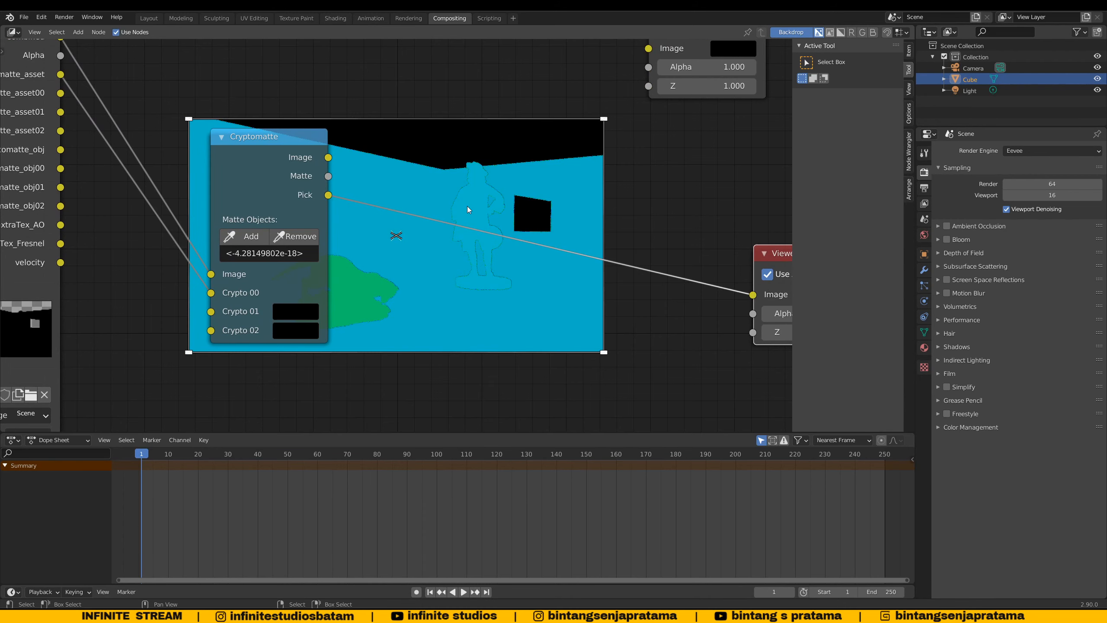
ctrl+shift+click(320, 186)
middle_drag(408, 217, 373, 193)
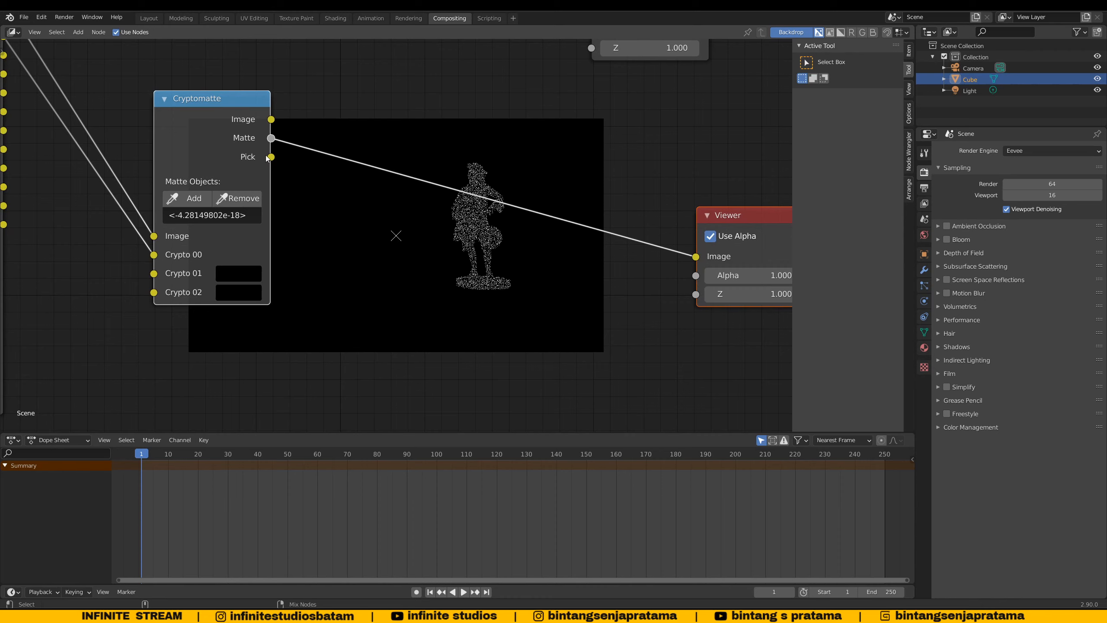
Step: Switch the Viewer back to the Pick output and clear the Cryptomatte node's matte objects
ctrl+shift+click(242, 124)
click(190, 215)
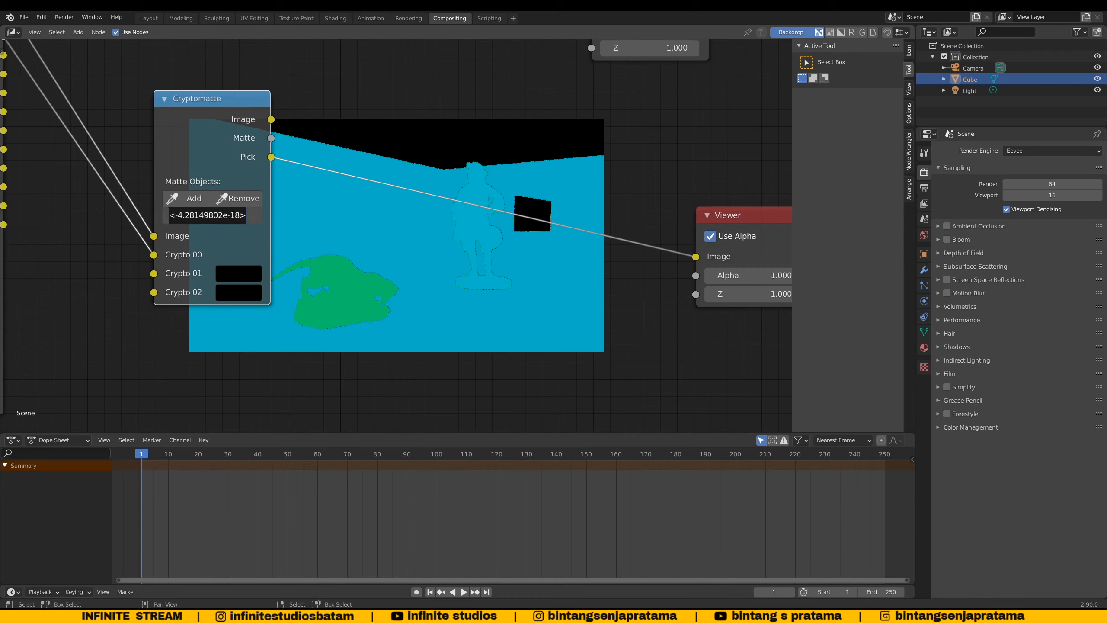
key(BackSpace)
key(Return)
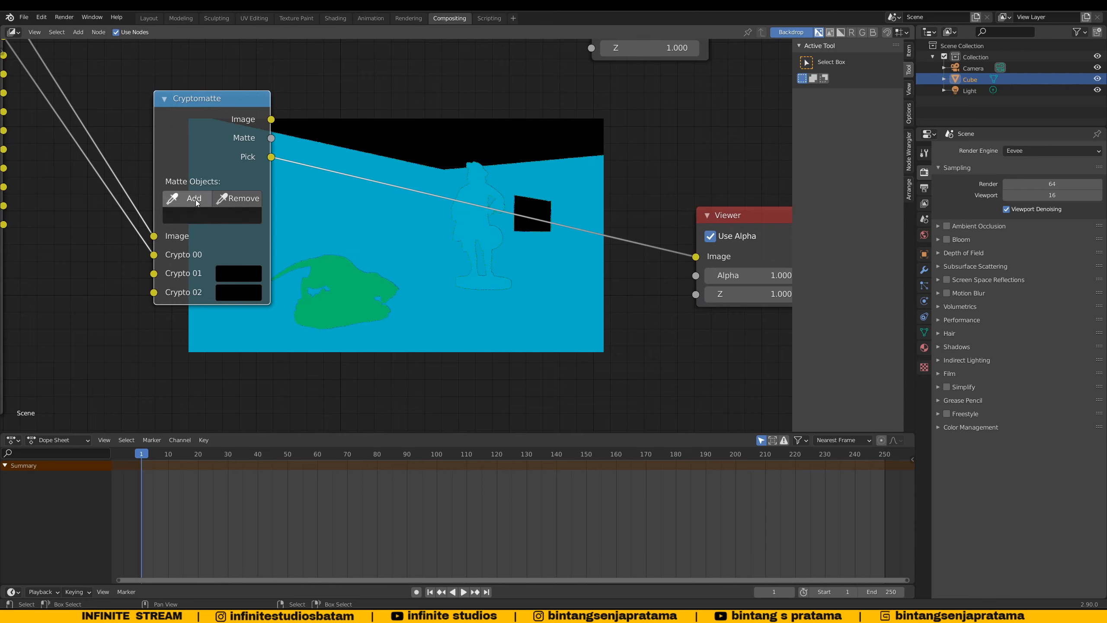
Step: Add the animal skull to the Cryptomatte node's matte objects and preview the Matte output in the Viewer
click(187, 199)
click(341, 282)
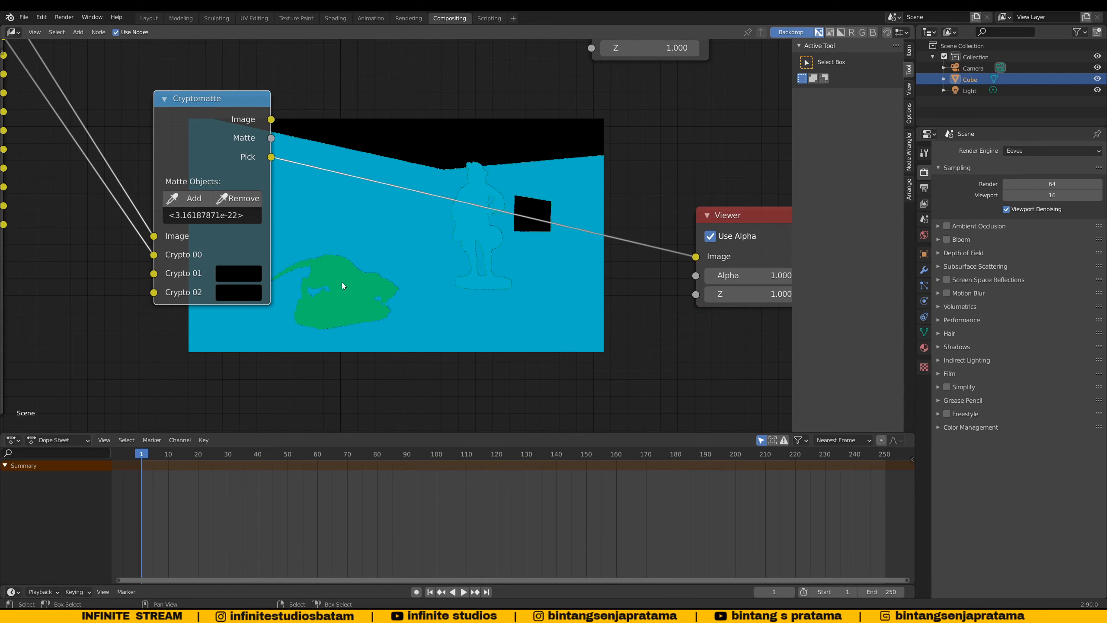
ctrl+shift+click(231, 125)
middle_drag(380, 309, 348, 295)
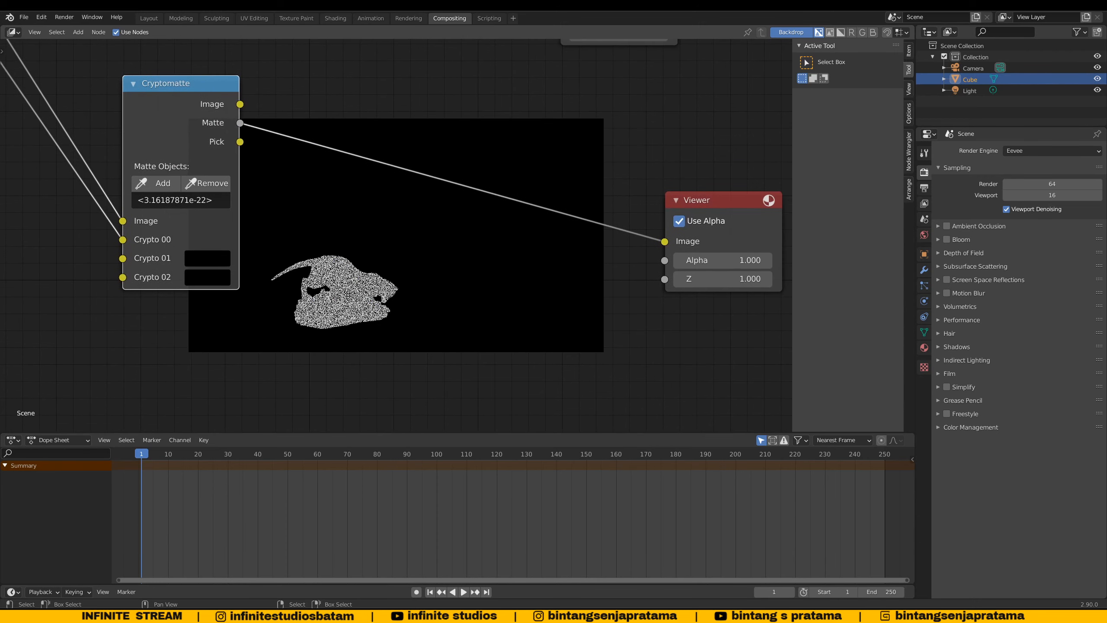
scroll(355, 290, down, 3)
middle_drag(371, 249, 363, 287)
scroll(366, 278, up, 2)
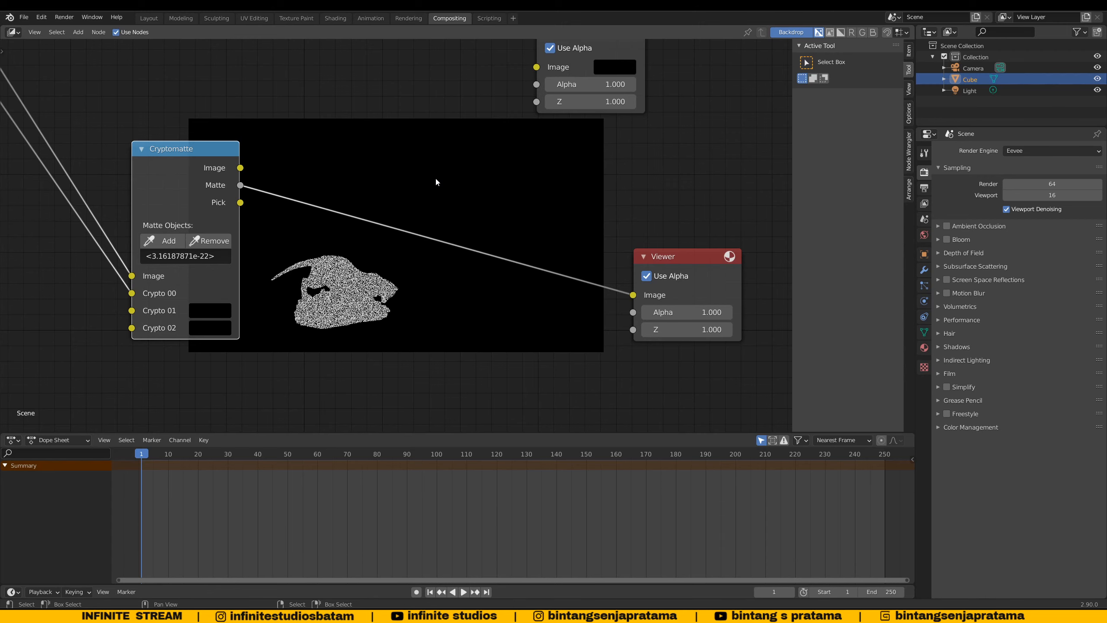
scroll(435, 180, down, 7)
middle_drag(421, 191, 483, 186)
scroll(479, 189, up, 1)
scroll(489, 188, up, 1)
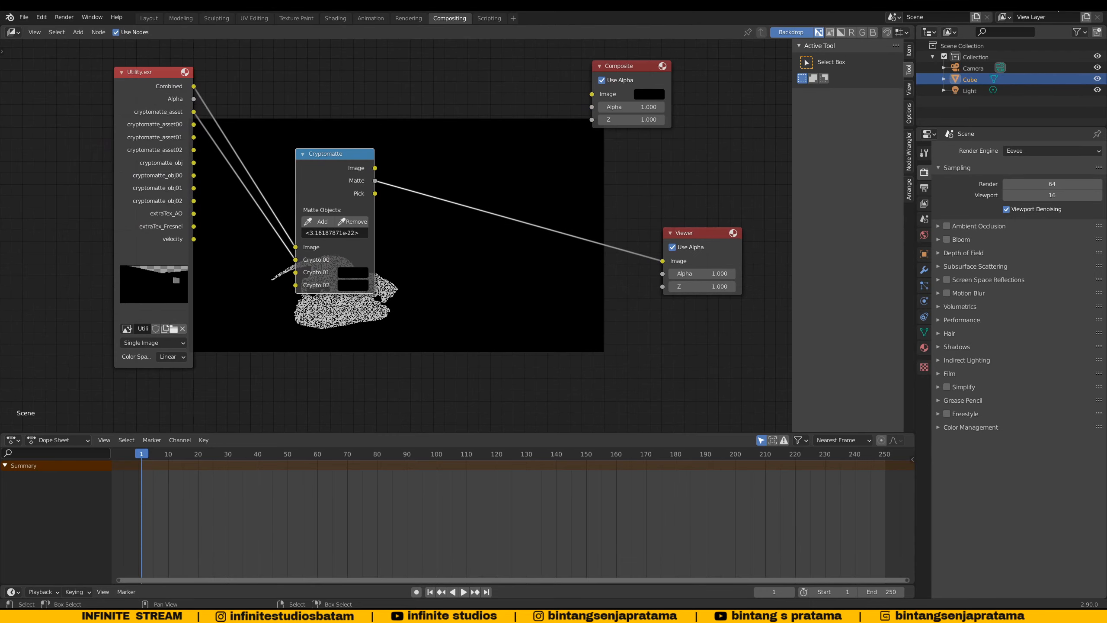
Step: Return to Maya, close RV and examine the character's edges in the frame buffer's cryptomatte_obj element
click(1055, 4)
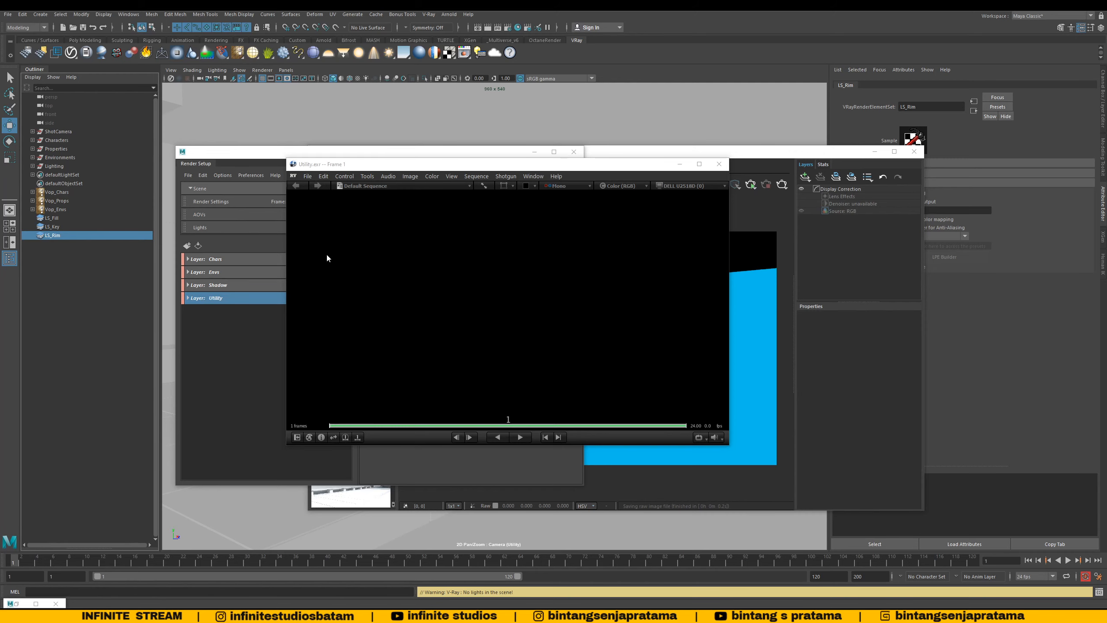
click(718, 164)
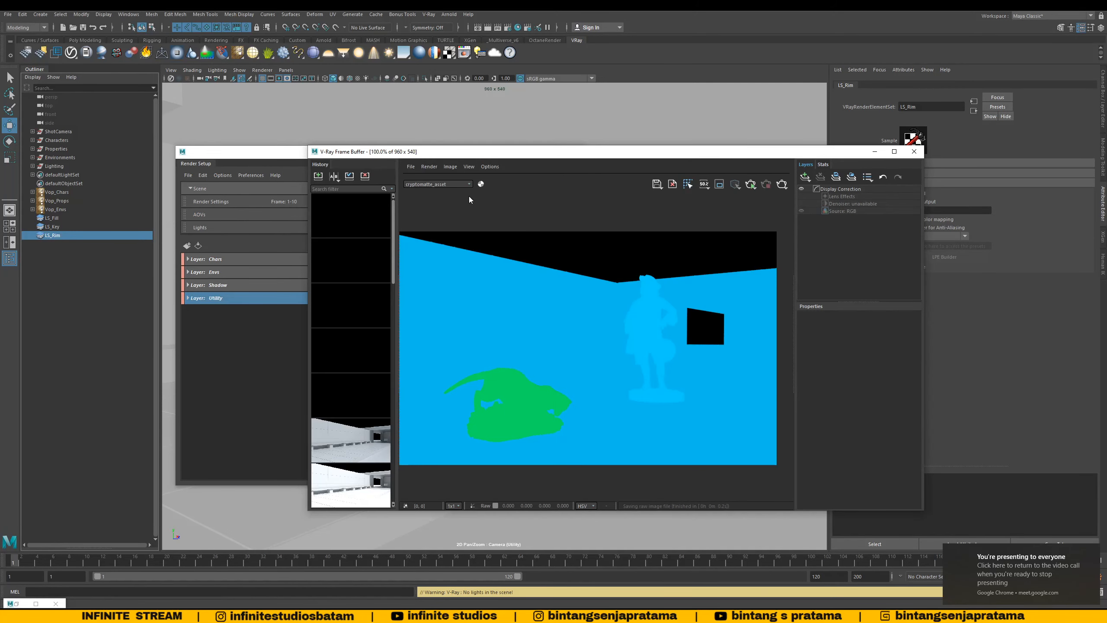
click(437, 184)
click(443, 207)
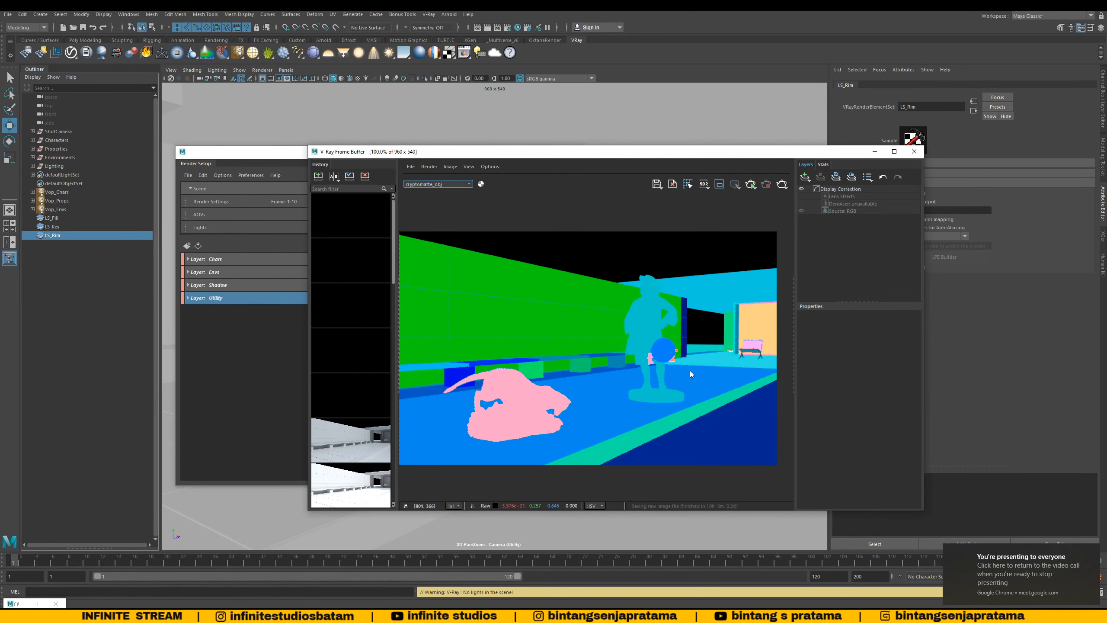
scroll(642, 294, up, 4)
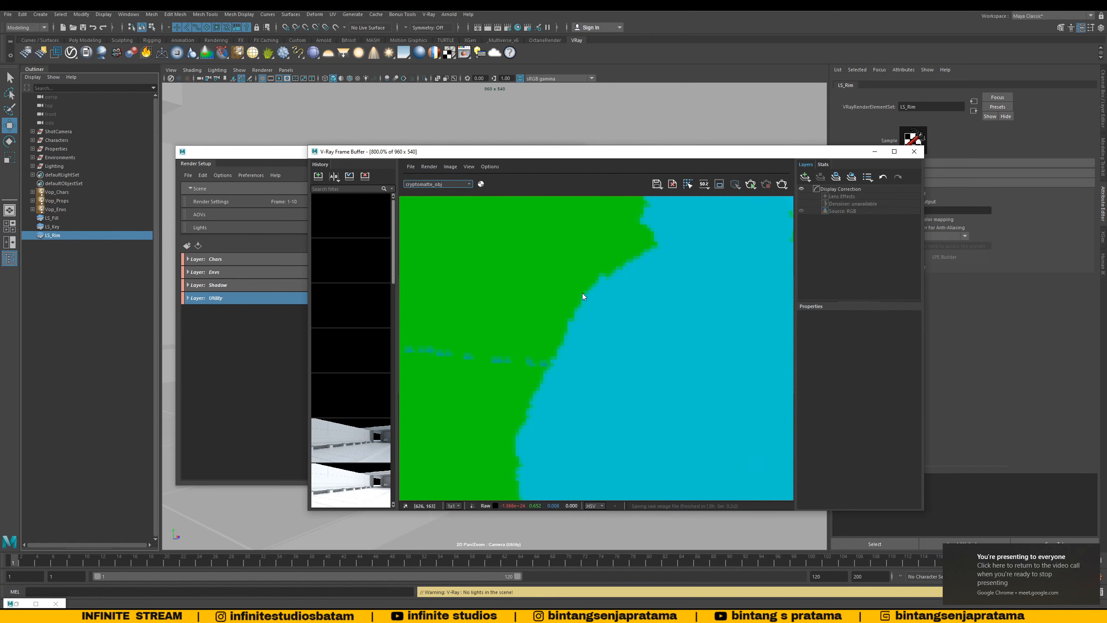
scroll(593, 295, down, 3)
scroll(610, 290, up, 1)
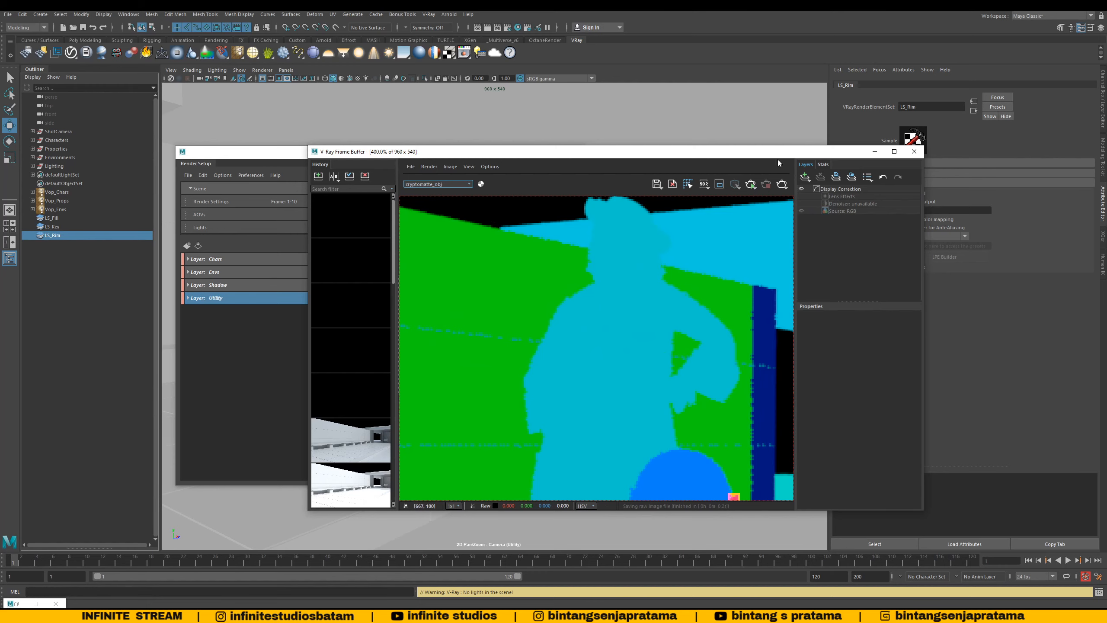
Step: Open the Utility layer's render element settings and compare the attributes of the Cryptomatte Asset and Cryptomatte Obj elements
drag(777, 163, 676, 169)
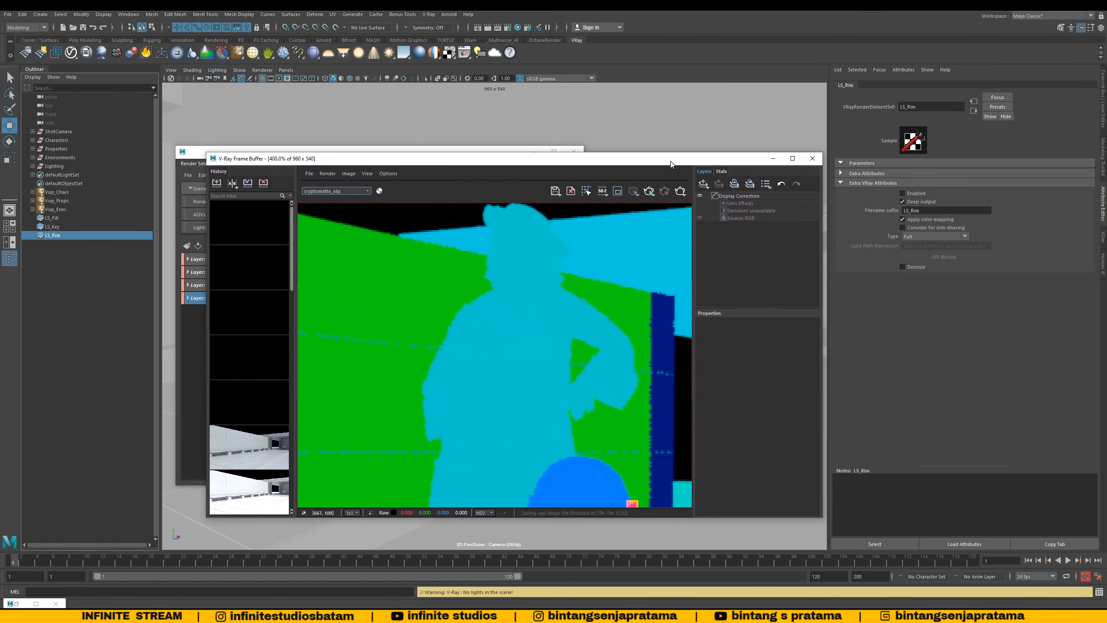
click(507, 28)
click(513, 194)
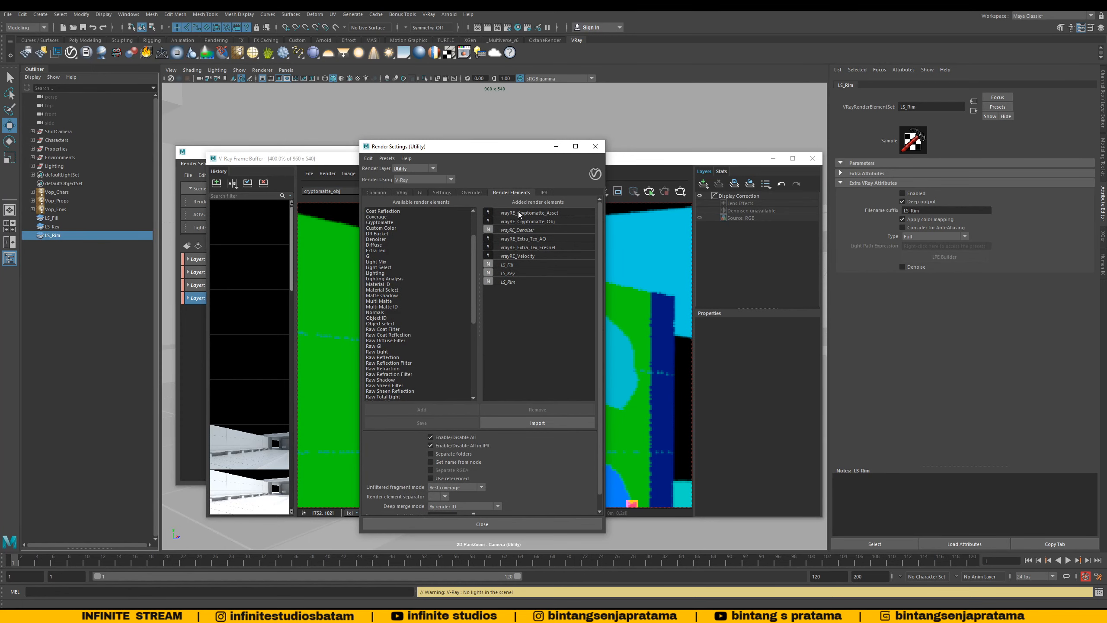
click(518, 211)
drag(523, 151, 476, 144)
click(465, 214)
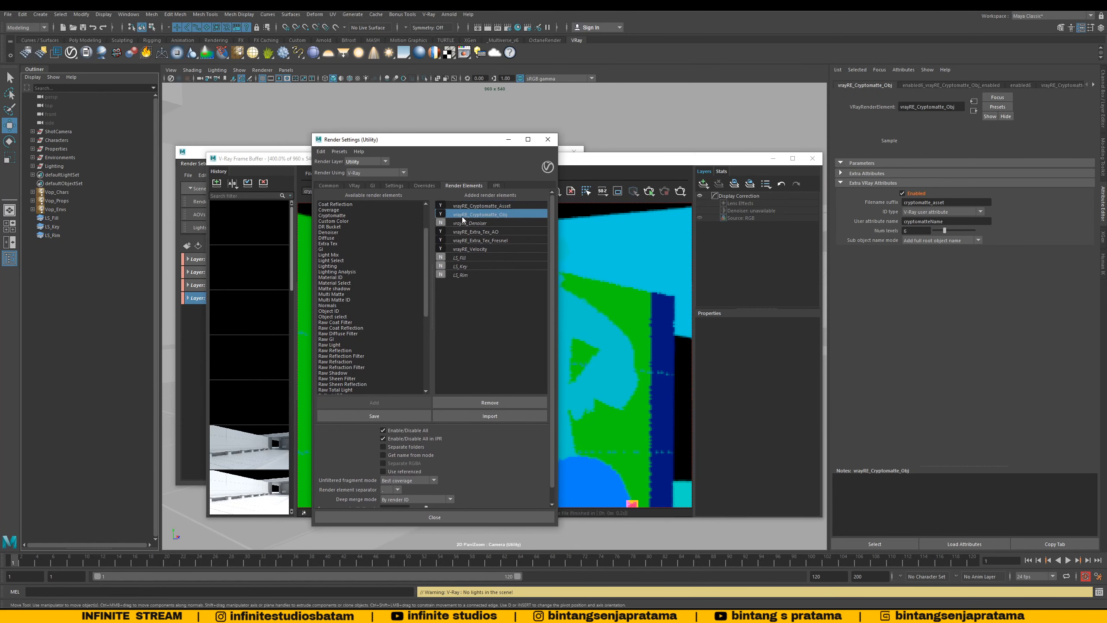
click(477, 207)
click(477, 213)
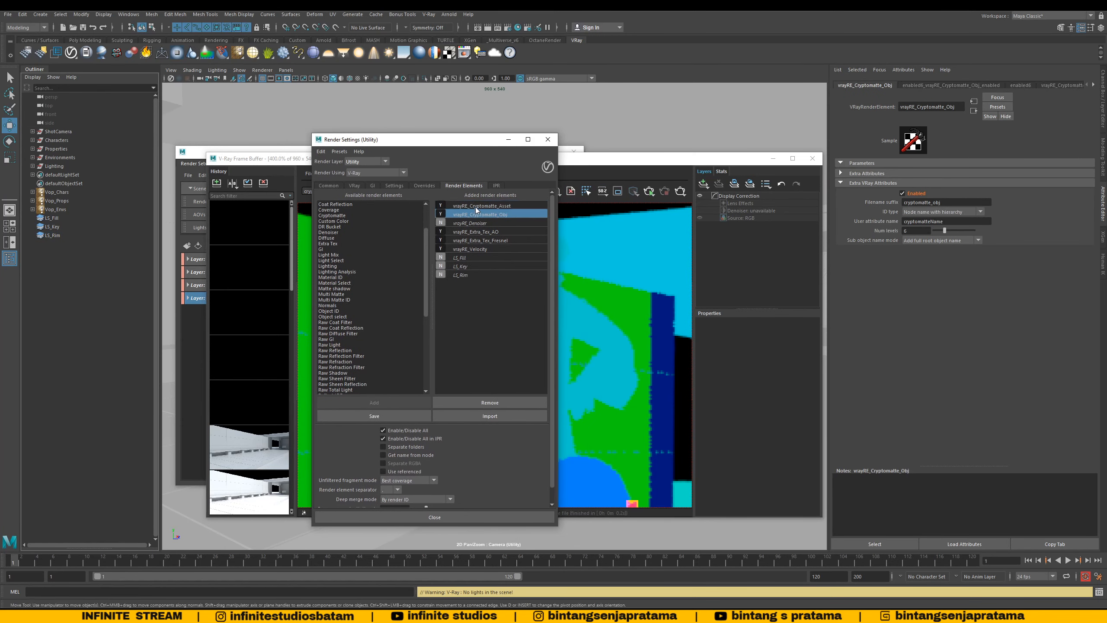
Step: Alternate between the Utility layer's two Cryptomatte elements and inspect the Asset element's ID type, user attribute name and number of levels
click(476, 206)
click(476, 215)
click(476, 207)
click(478, 215)
click(478, 206)
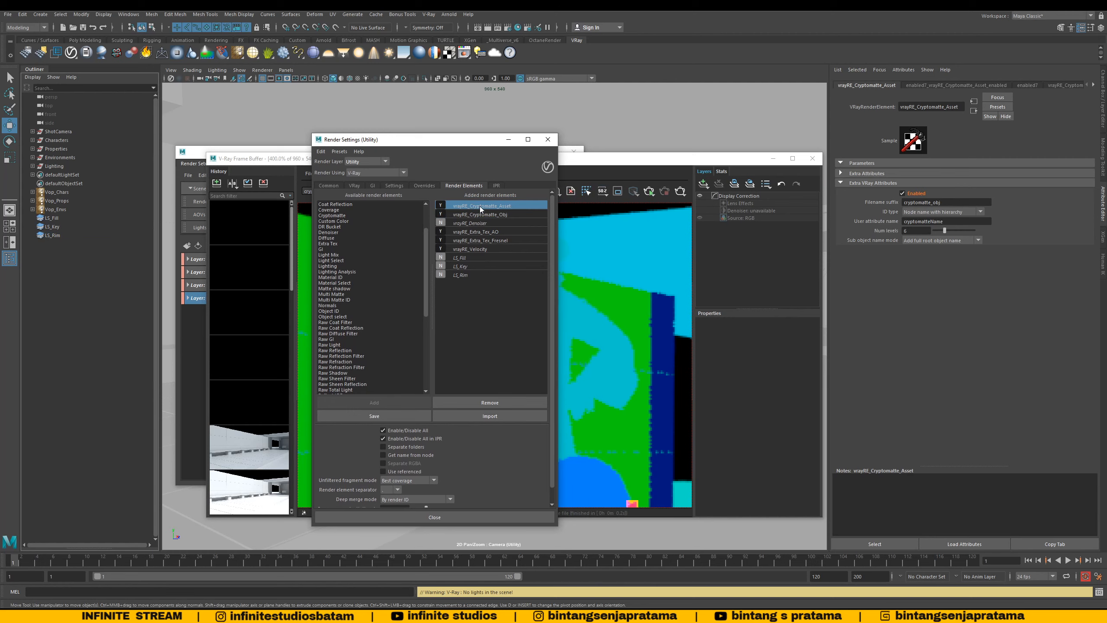
click(936, 211)
click(941, 212)
click(904, 231)
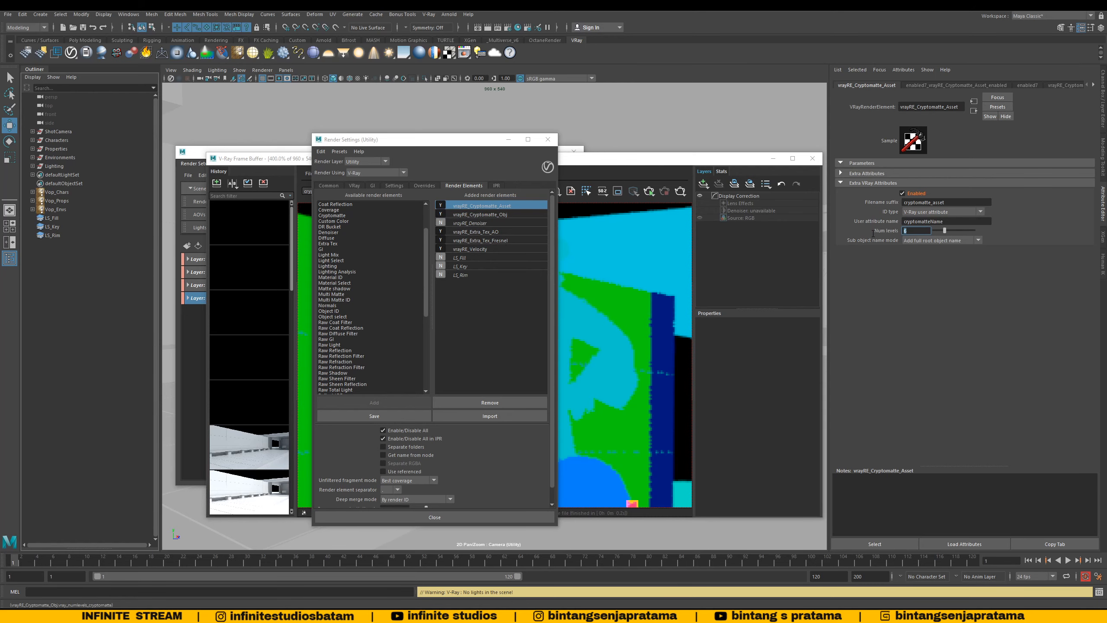
Step: Compare the cryptomatte_asset and cryptomatte_obj elements in the V-Ray Frame Buffer, finishing on cryptomatte_asset
drag(392, 139, 619, 160)
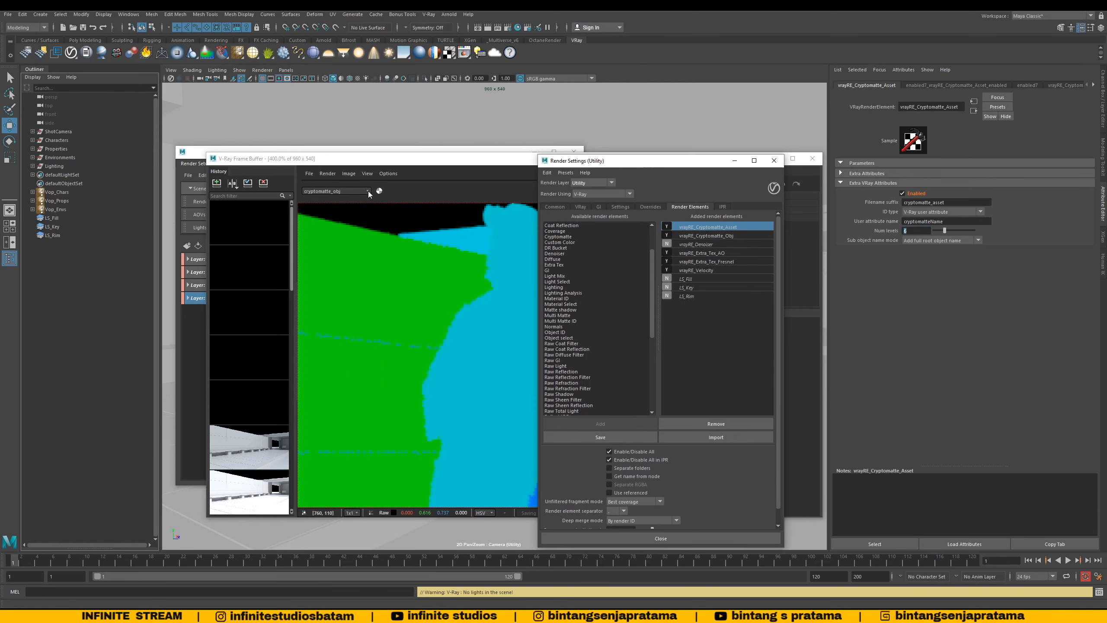
click(357, 192)
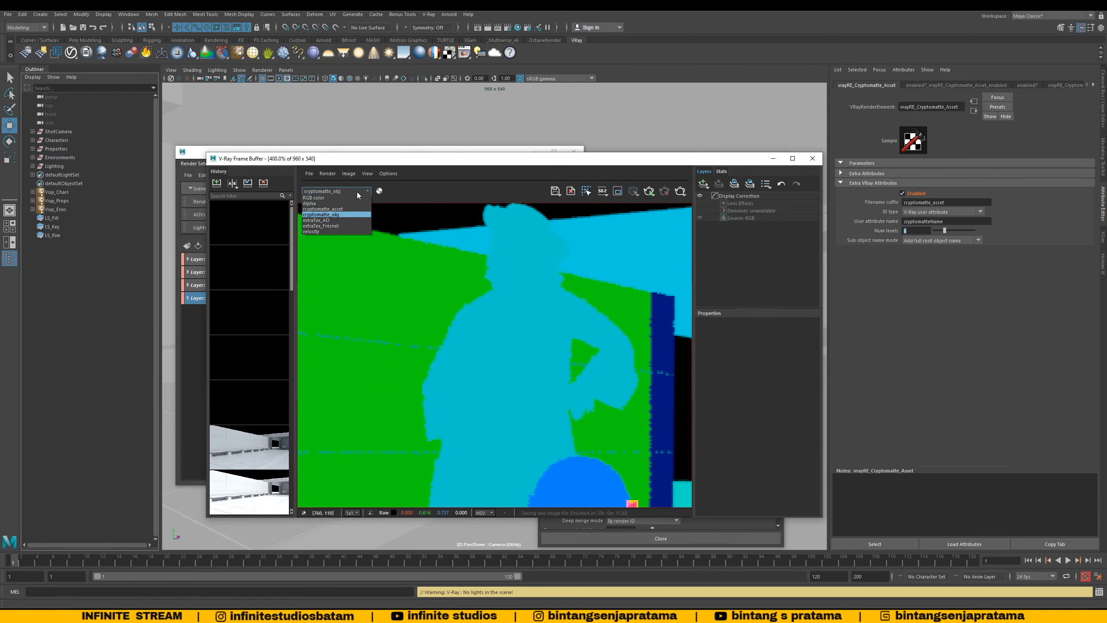
click(326, 210)
click(330, 192)
click(336, 214)
click(337, 209)
click(337, 192)
click(337, 214)
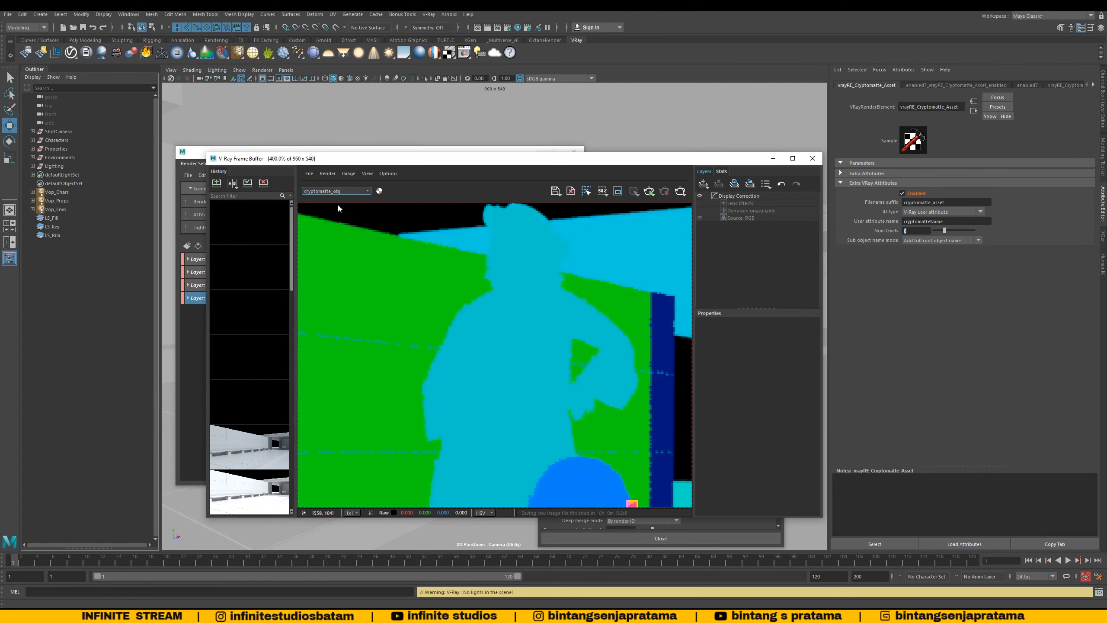
click(341, 191)
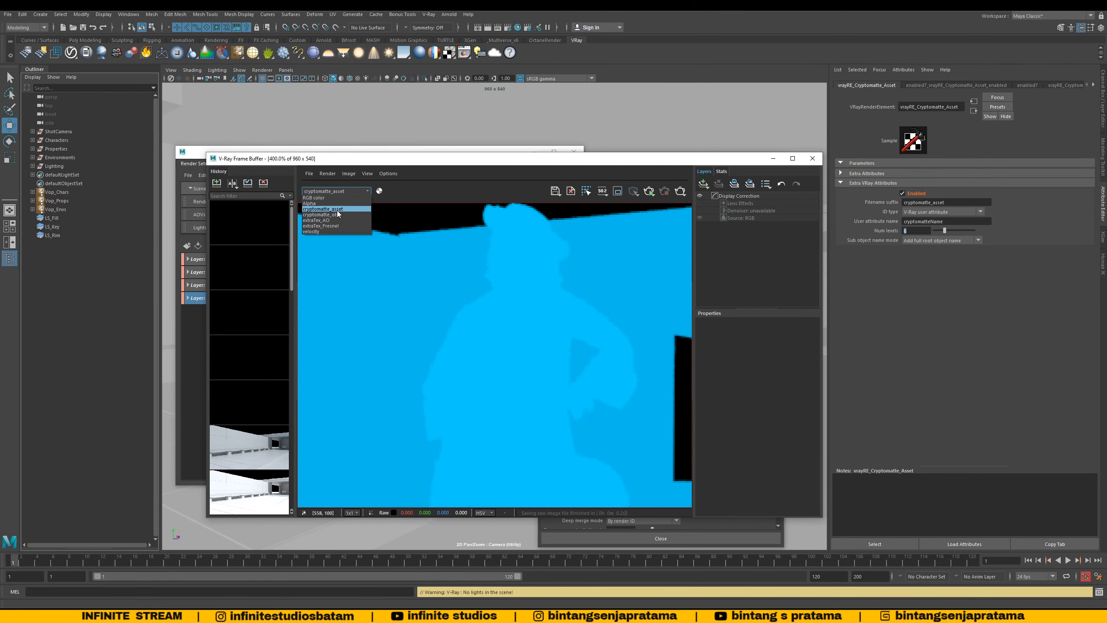
click(337, 210)
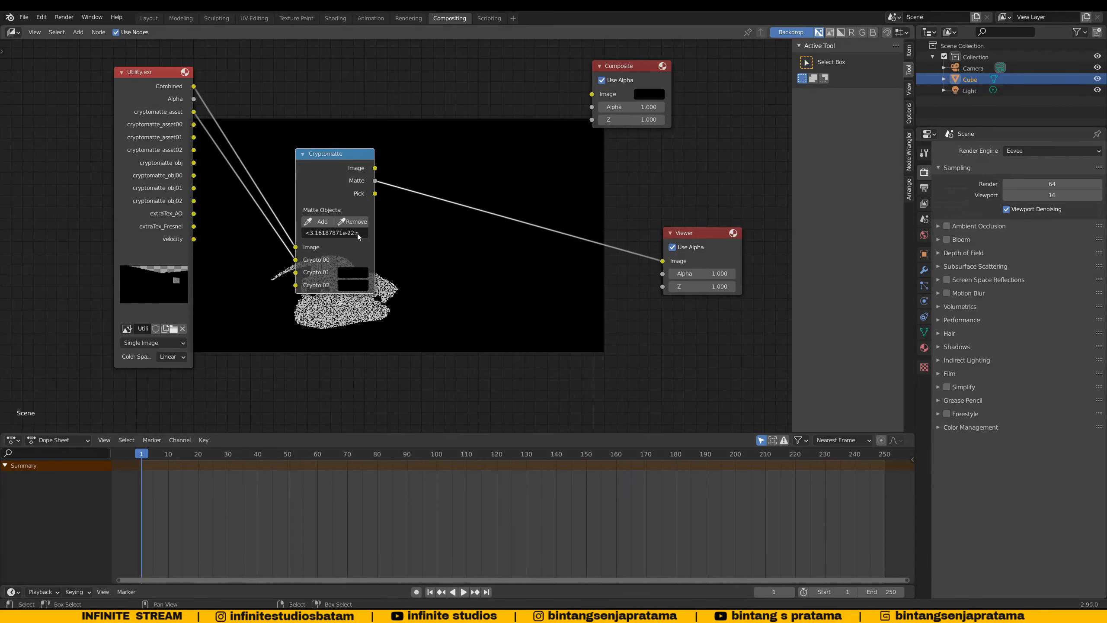
Step: Switch to Blender and step the Viewer through the Utility.exr node's outputs up to cryptomatte_asset00
middle_drag(244, 187, 213, 187)
ctrl+shift+click(212, 187)
ctrl+shift+click(245, 183)
ctrl+shift+click(246, 170)
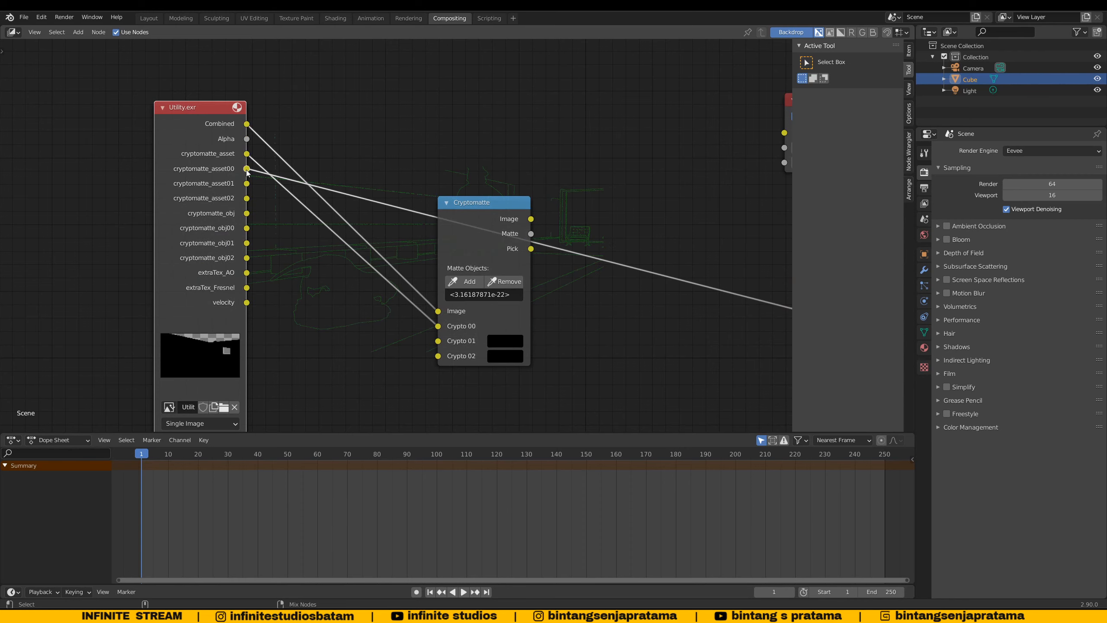
middle_drag(485, 170, 778, 185)
middle_drag(285, 201, 381, 165)
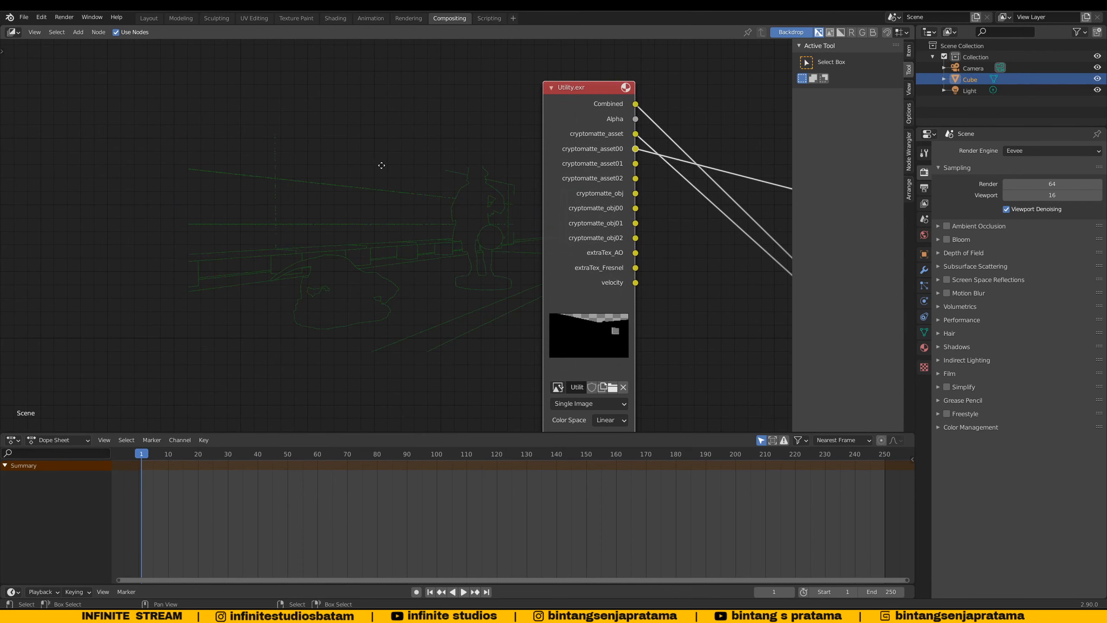
Step: Preview the Utility.exr node's remaining cryptomatte_asset and cryptomatte_obj level outputs in the Viewer, finishing on cryptomatte_obj
ctrl+shift+click(636, 176)
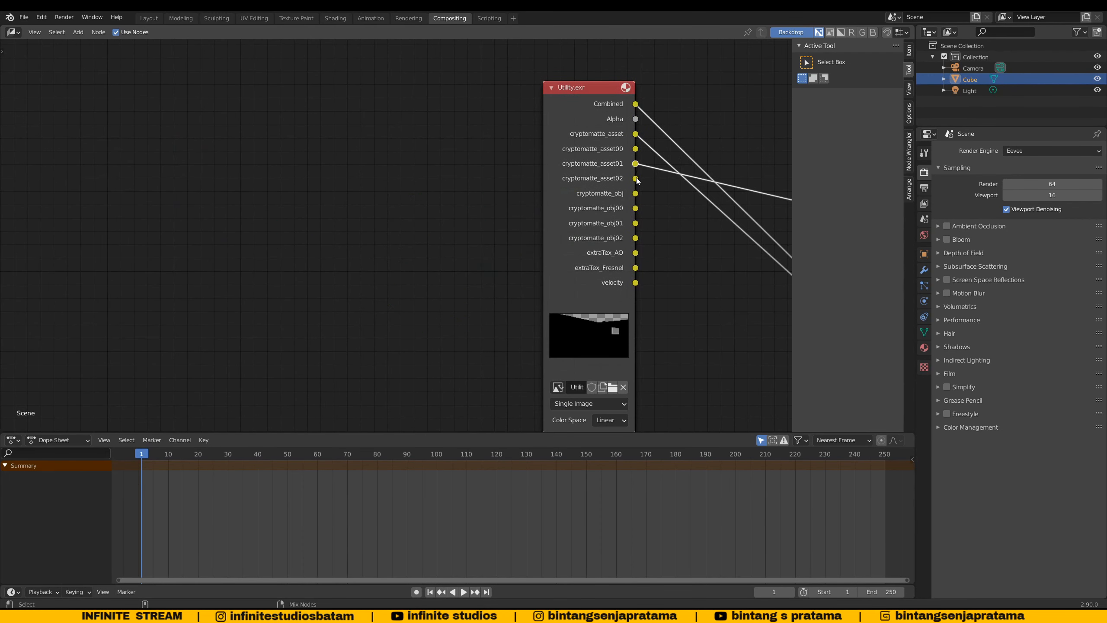
ctrl+shift+click(637, 192)
ctrl+shift+click(637, 205)
ctrl+shift+click(637, 221)
ctrl+shift+click(636, 220)
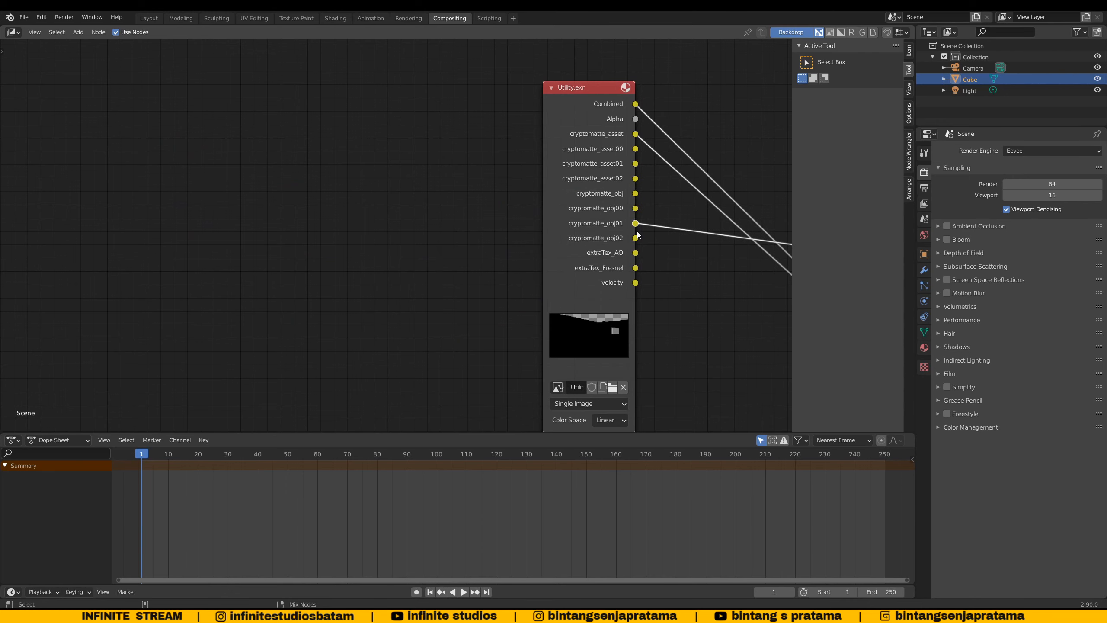
ctrl+shift+click(637, 236)
ctrl+shift+click(636, 221)
ctrl+shift+click(636, 207)
ctrl+shift+click(636, 192)
middle_drag(637, 194, 528, 184)
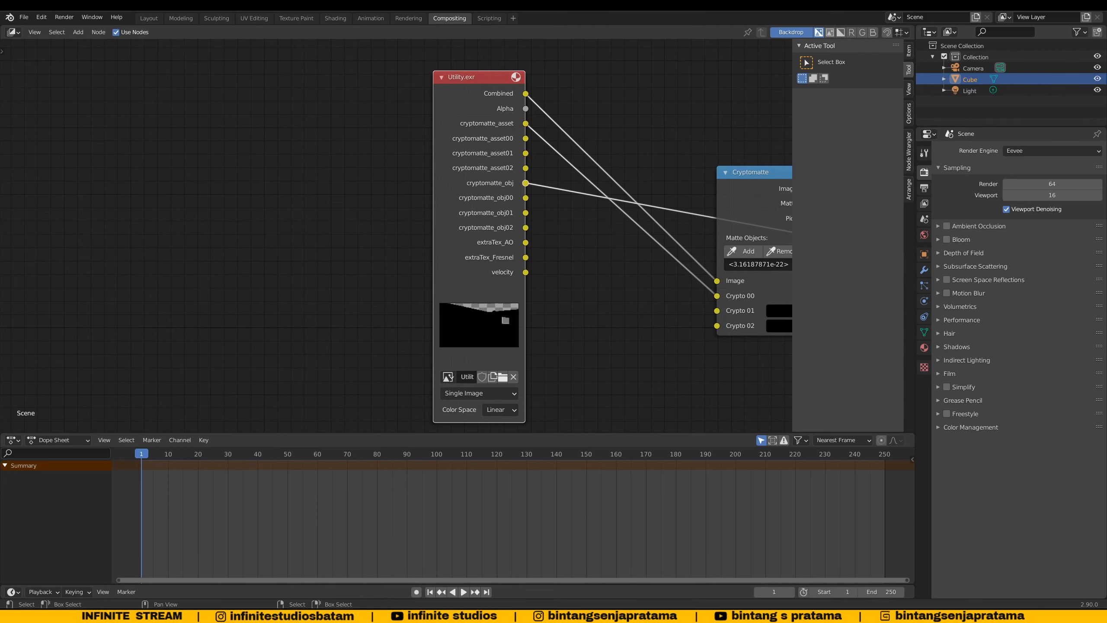
key(Home)
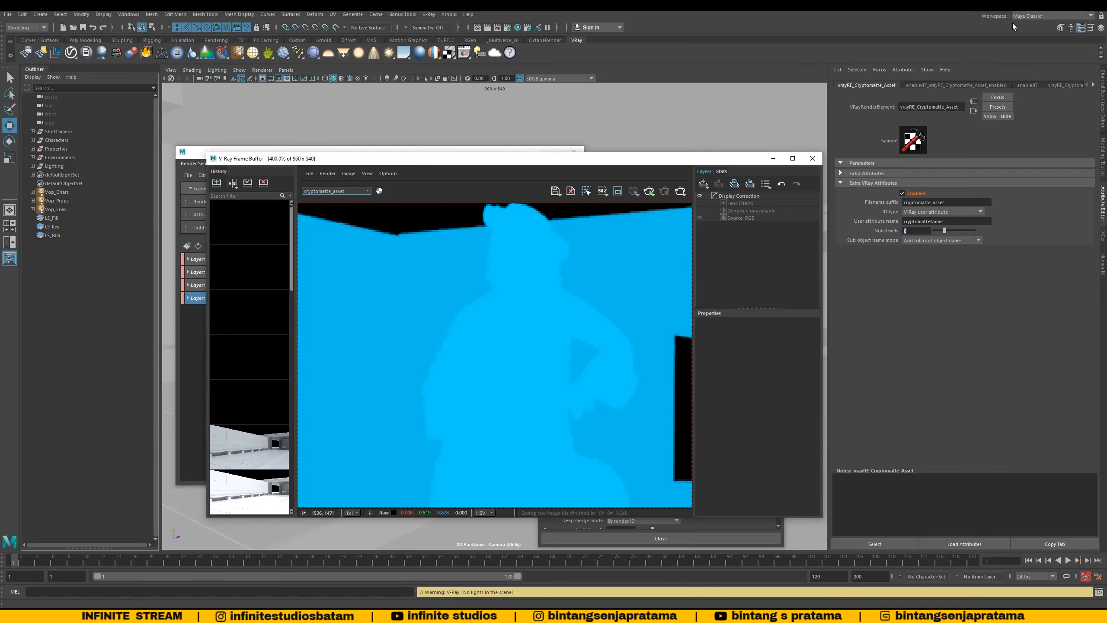
Step: Return to Maya and review the Chars, Envs, Shadow and Utility render layers by making each visible in turn, finishing on Chars
scroll(517, 300, down, 2)
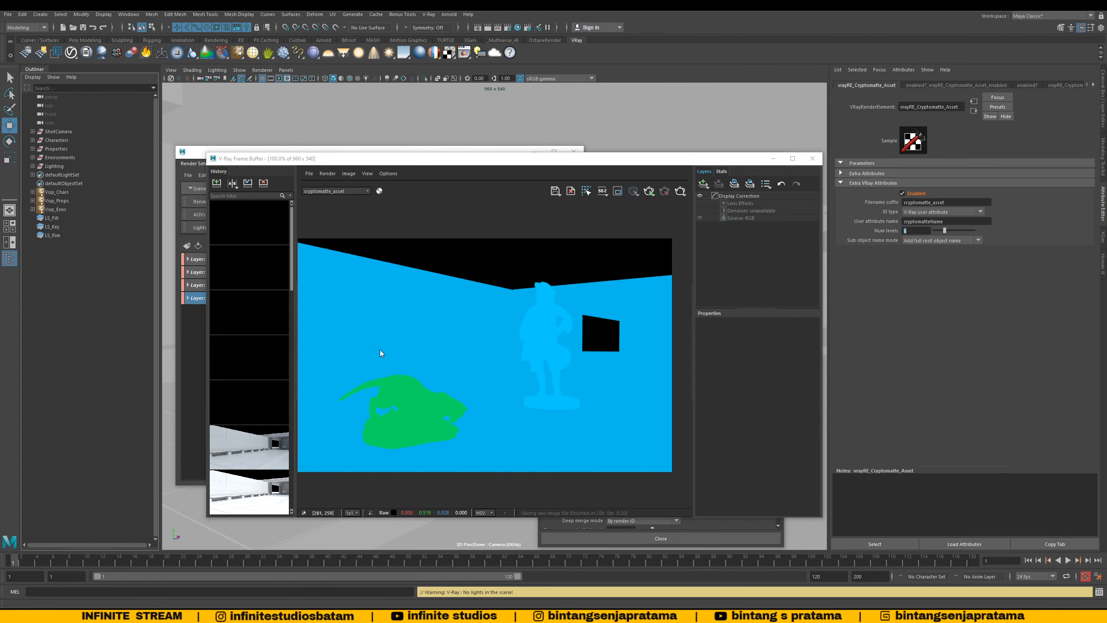
drag(407, 163, 433, 150)
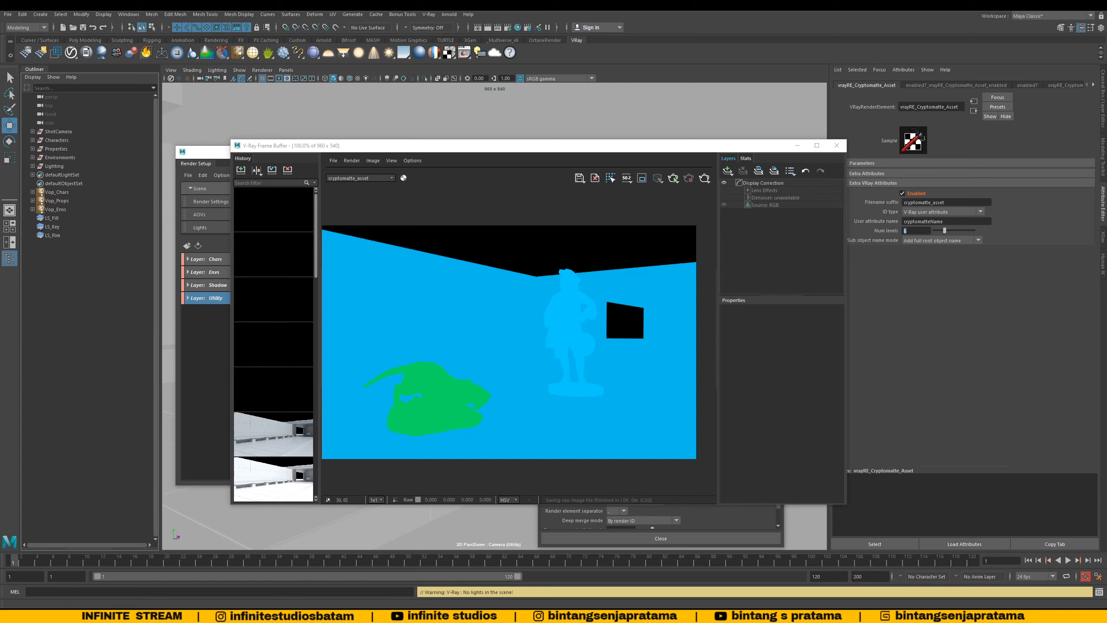
click(213, 157)
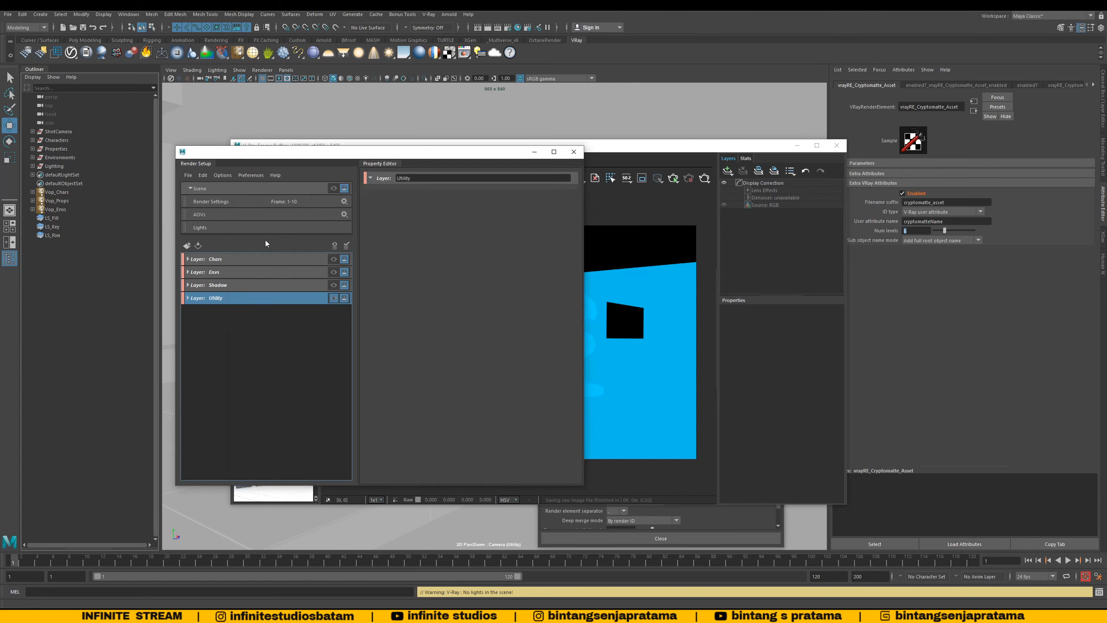
click(318, 260)
click(332, 273)
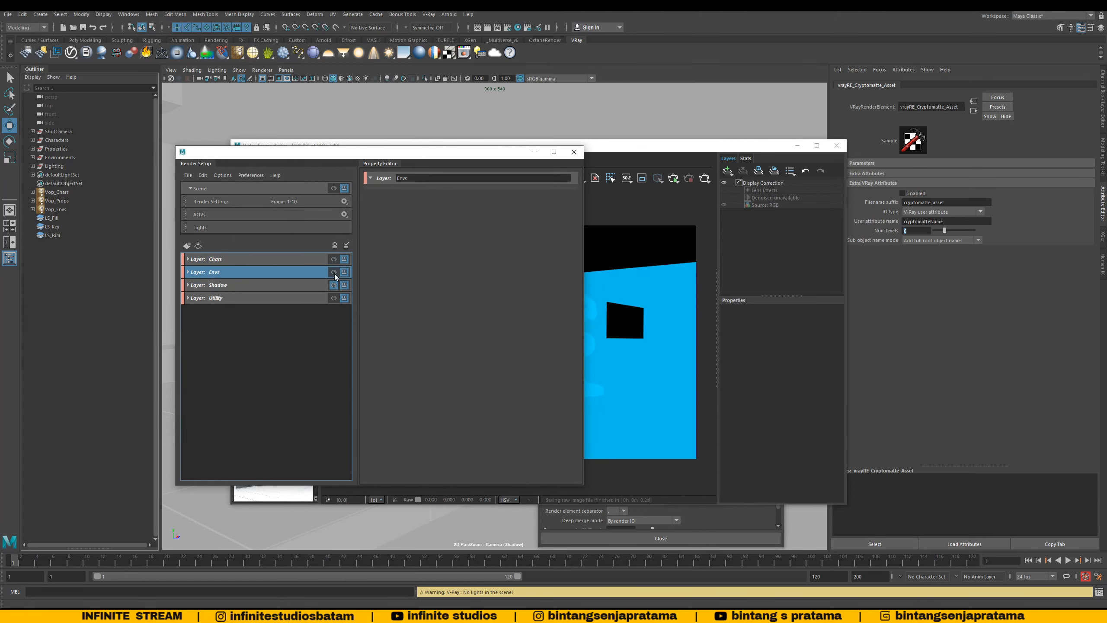
click(332, 274)
click(333, 287)
click(333, 298)
click(332, 287)
click(334, 273)
click(333, 285)
click(333, 259)
click(334, 260)
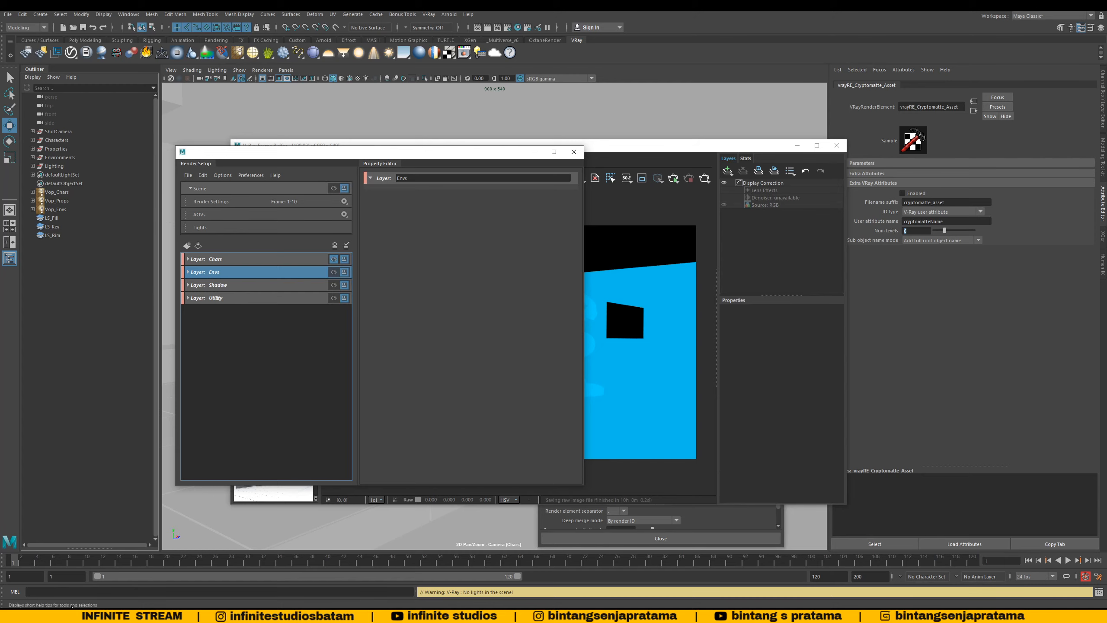
Step: Switch to the web browser and show the list of videos on the Infinite Studios YouTube channel
mouse_move(118, 603)
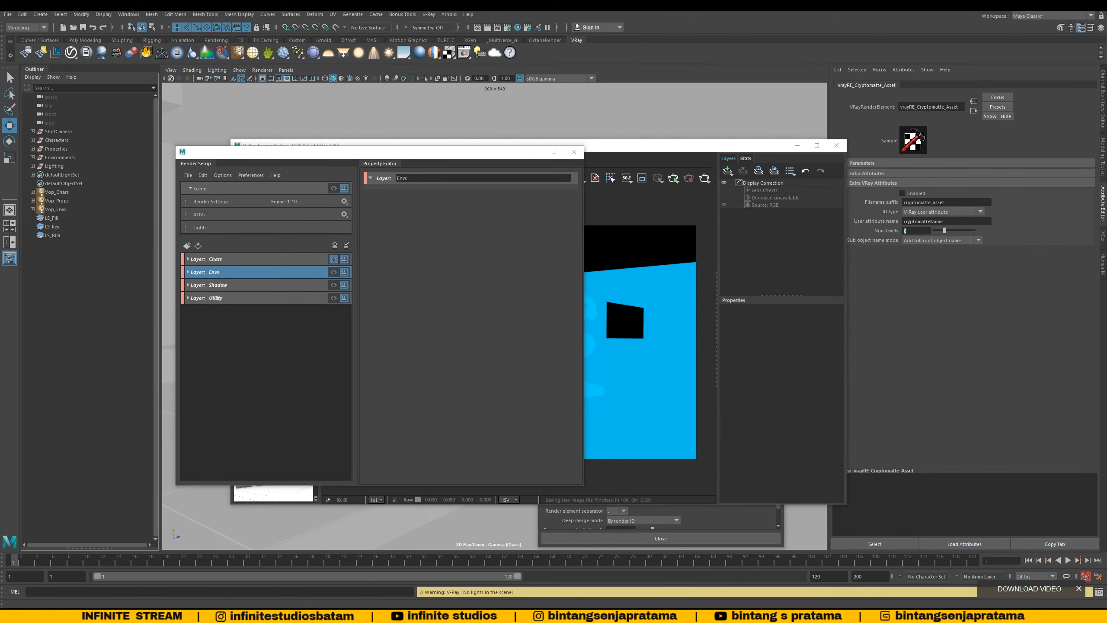
drag(4, 288, 409, 12)
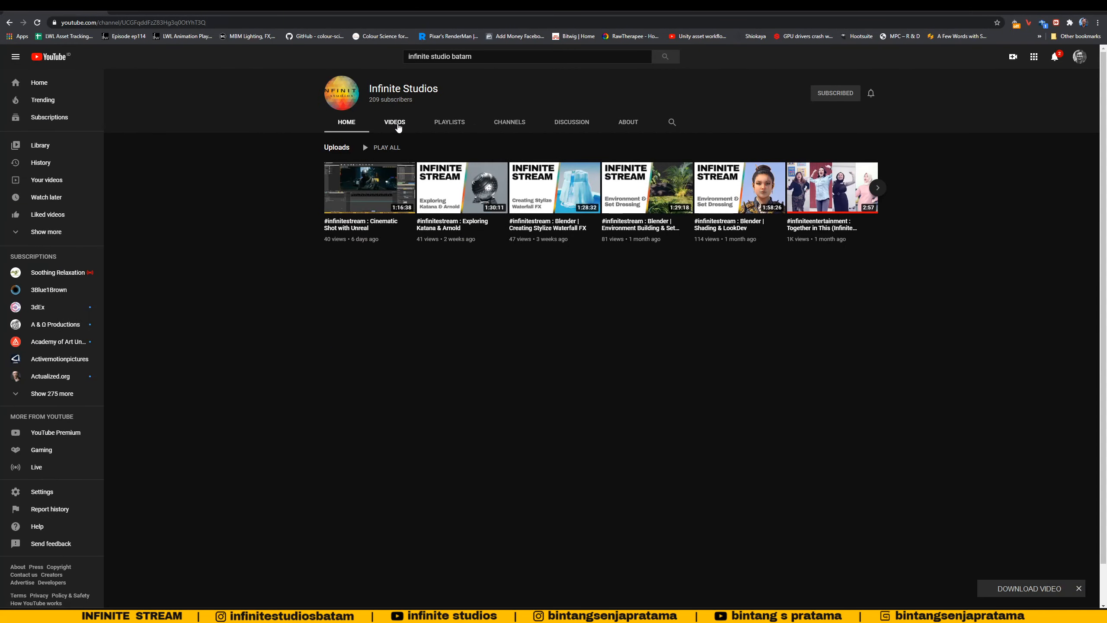
click(398, 126)
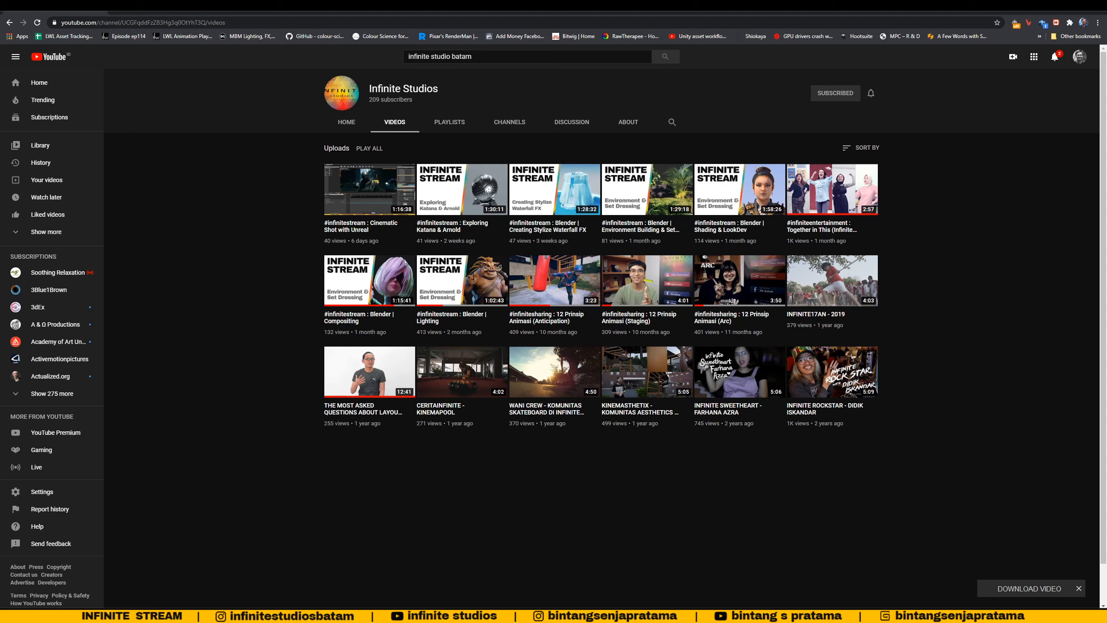
click(1056, 11)
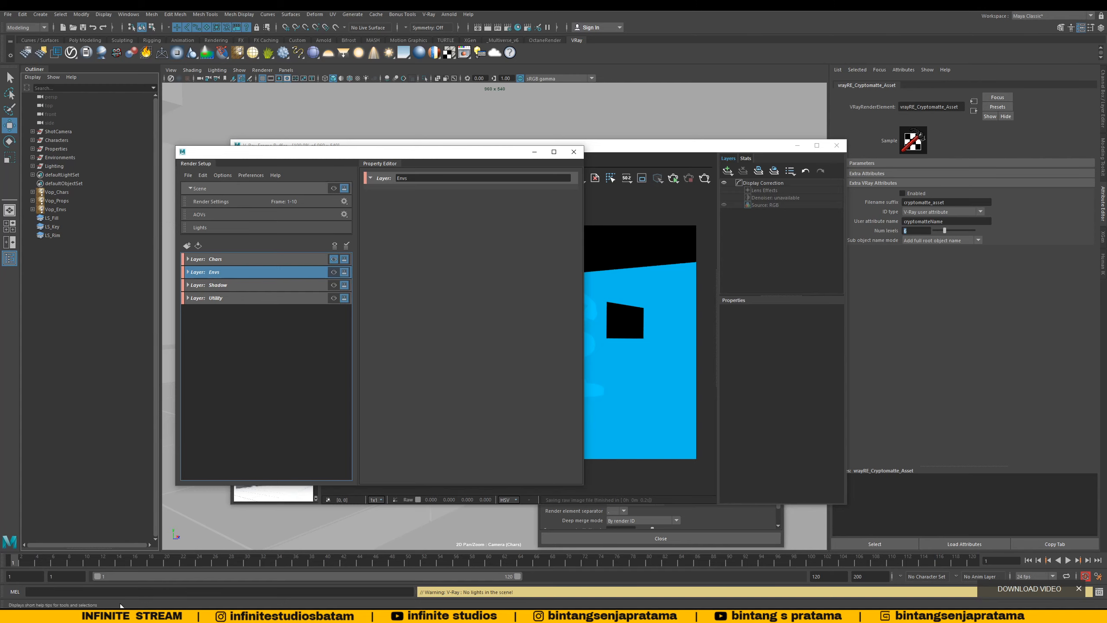
mouse_move(201, 592)
click(404, 584)
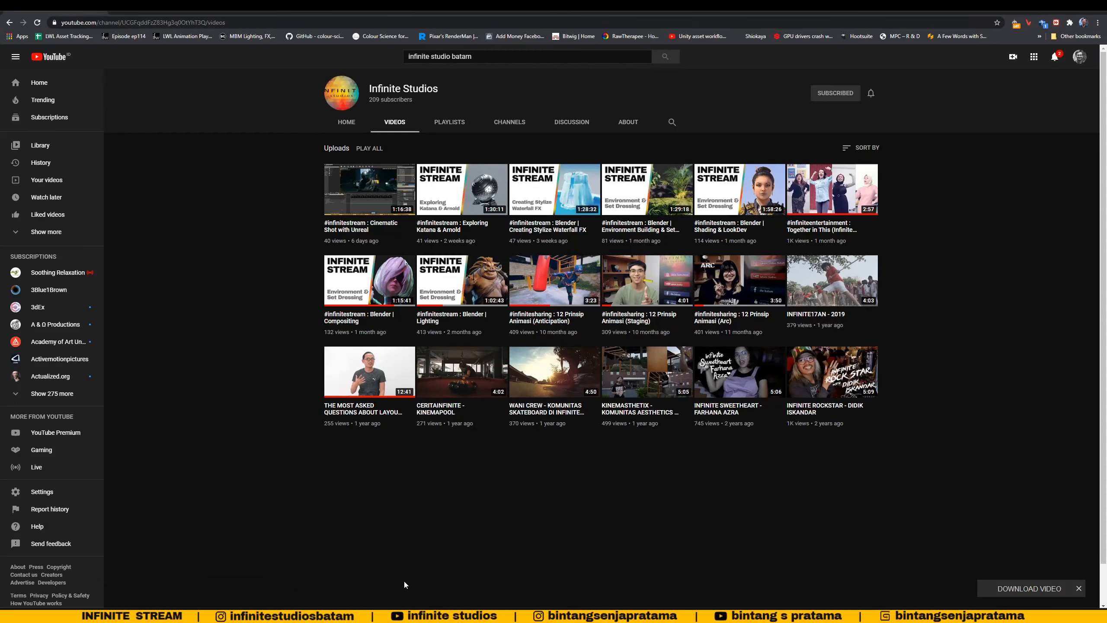